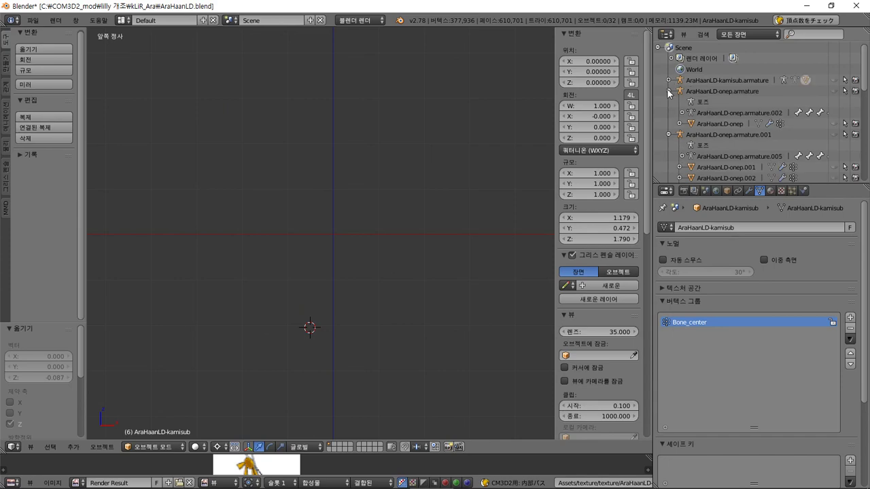
Step: Collapse the two AraHaanLD-onep armatures and the two body001.body armatures in the outliner
click(669, 92)
click(669, 102)
scroll(666, 122, down, 2)
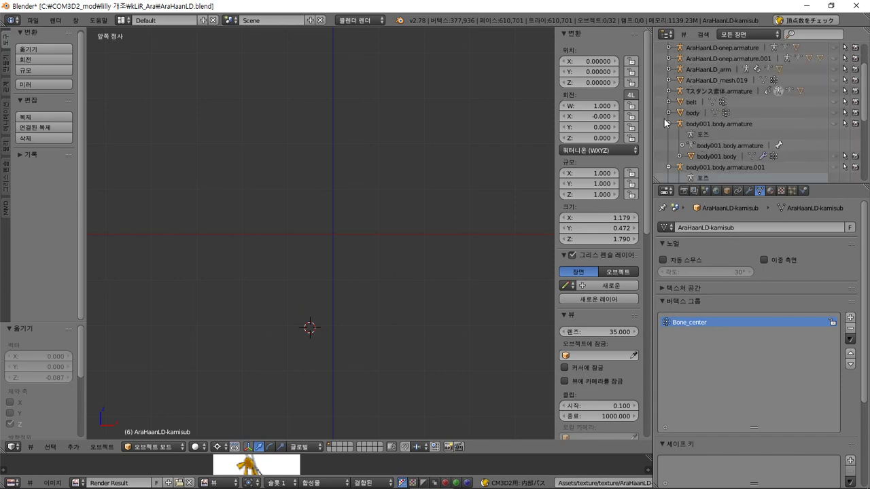
click(669, 123)
click(669, 134)
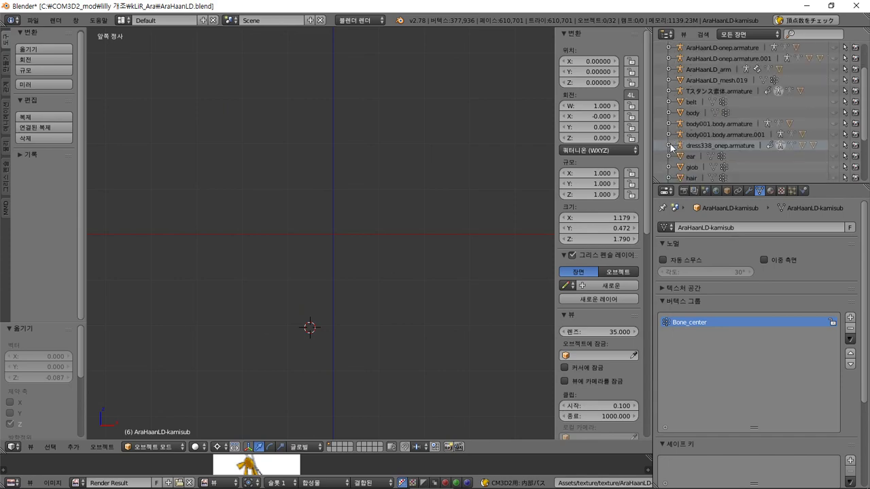
scroll(671, 147, down, 3)
scroll(730, 154, up, 3)
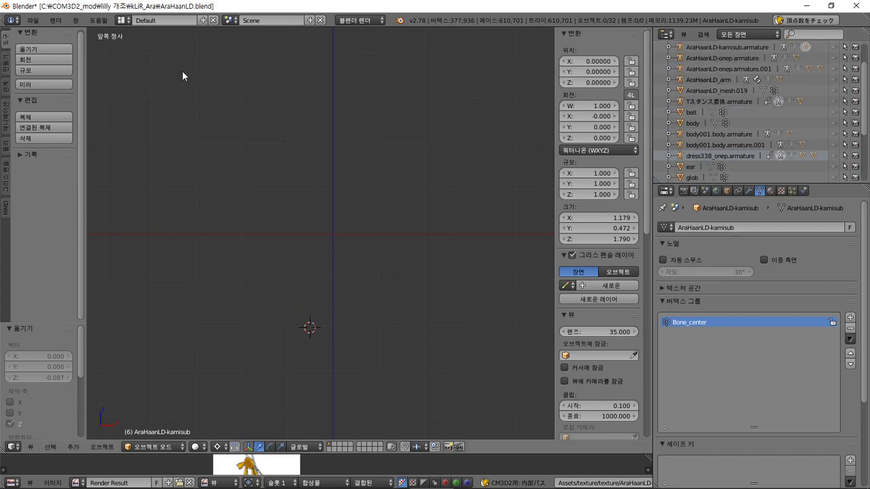
Step: Save the current AraHaanLD.blend file
click(33, 19)
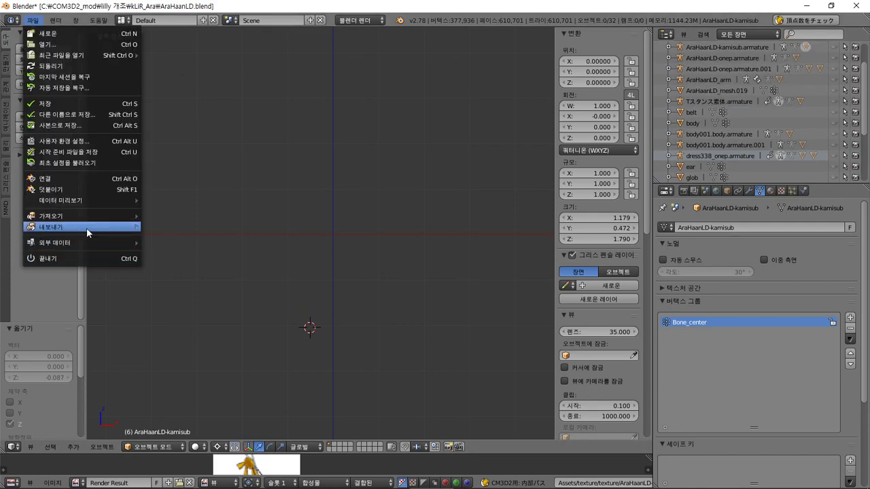
mouse_move(89, 55)
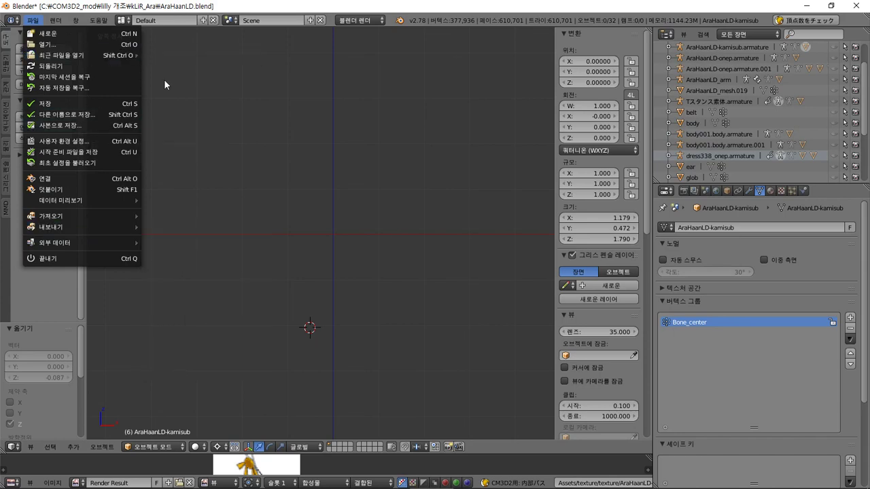
key(ctrl+s)
click(276, 119)
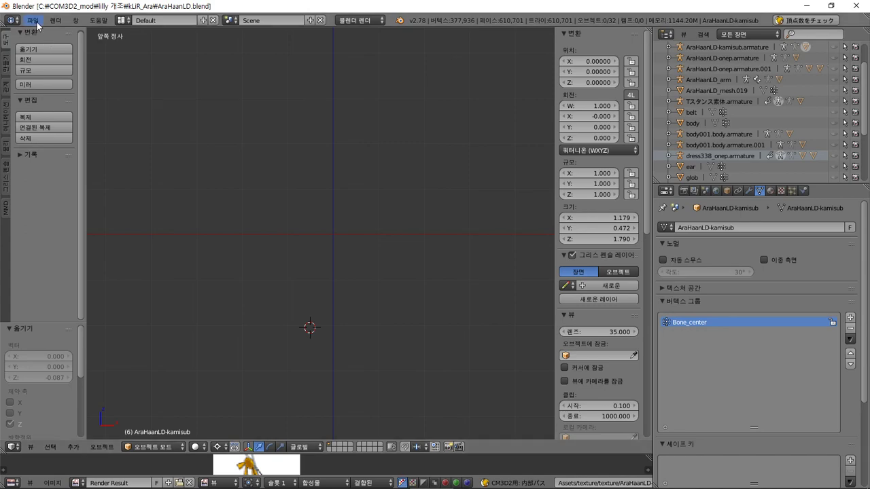
Step: Switch to the kLiR_Ara folder in File Explorer and make a copy of AraHaanLD.blend there
click(49, 483)
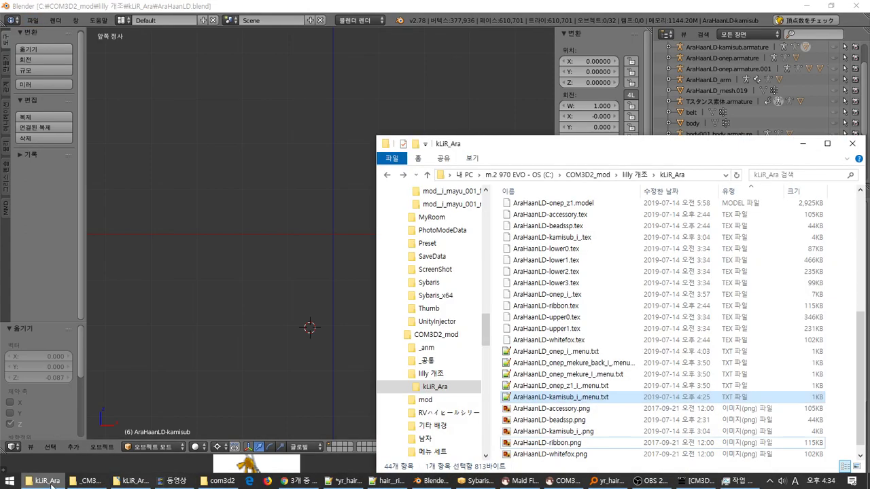
scroll(571, 286, up, 7)
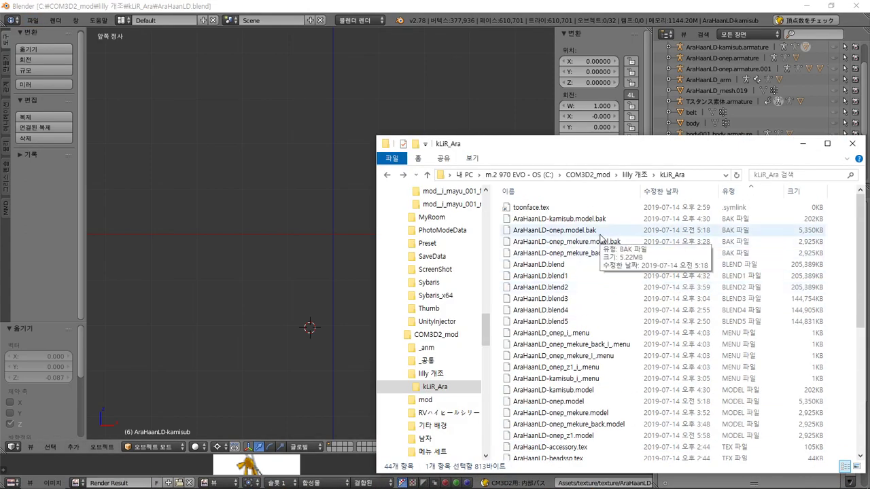
scroll(612, 388, down, 2)
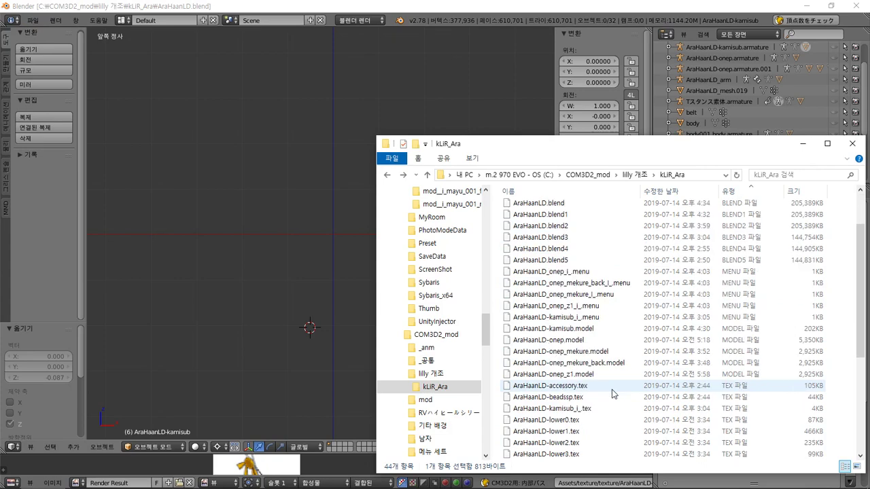
scroll(611, 394, down, 5)
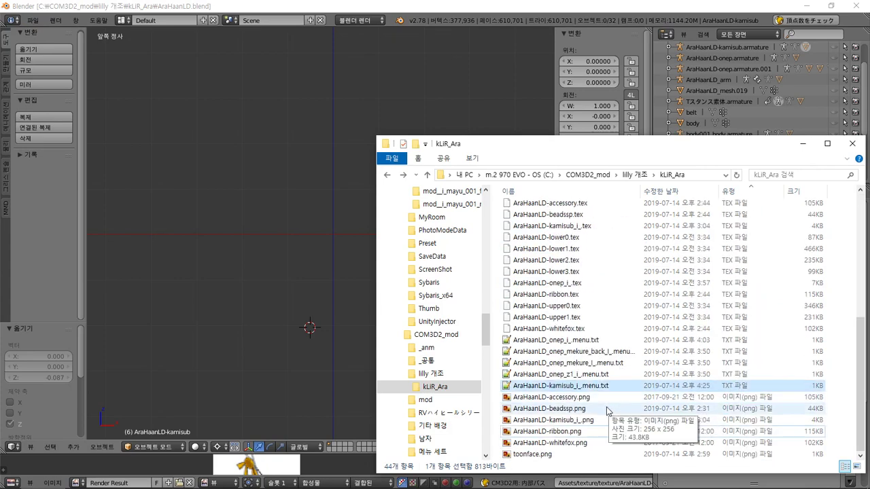
scroll(609, 411, up, 7)
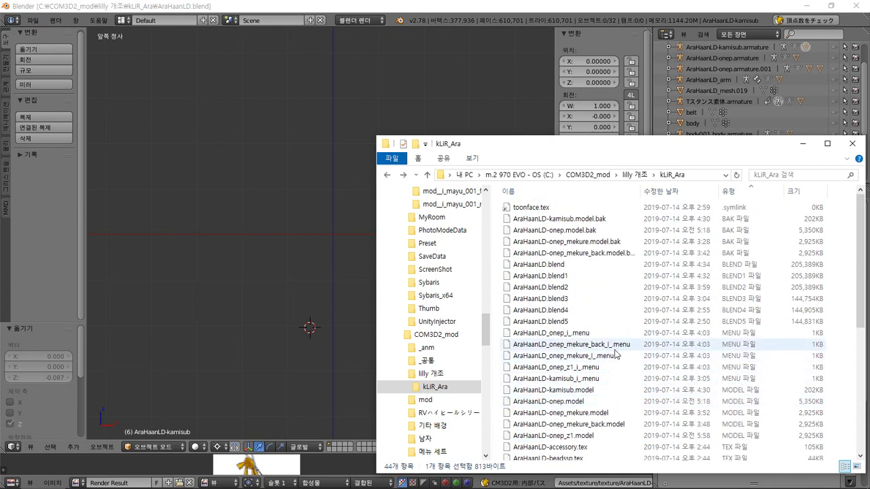
click(641, 265)
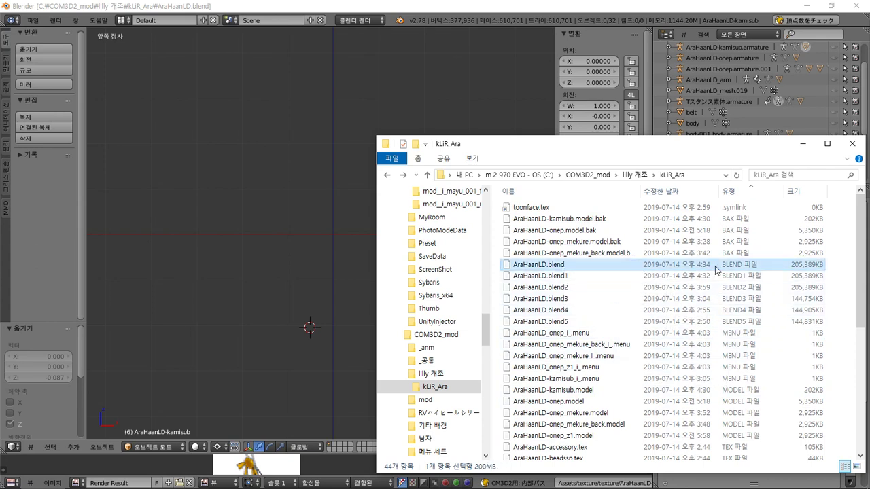
key(ctrl+c)
key(ctrl+v)
Step: Rename the copied blend file as AraHaanLD_set1.blend
key(F2)
drag(546, 267, 573, 267)
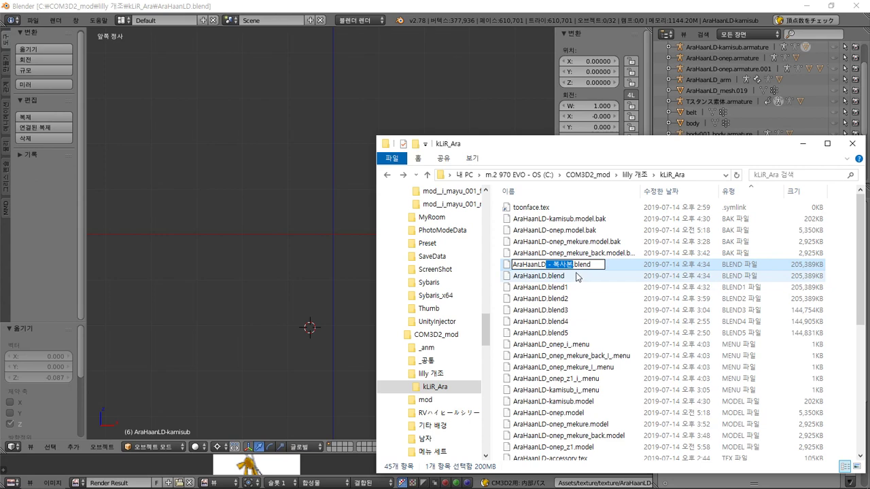
text(_set)
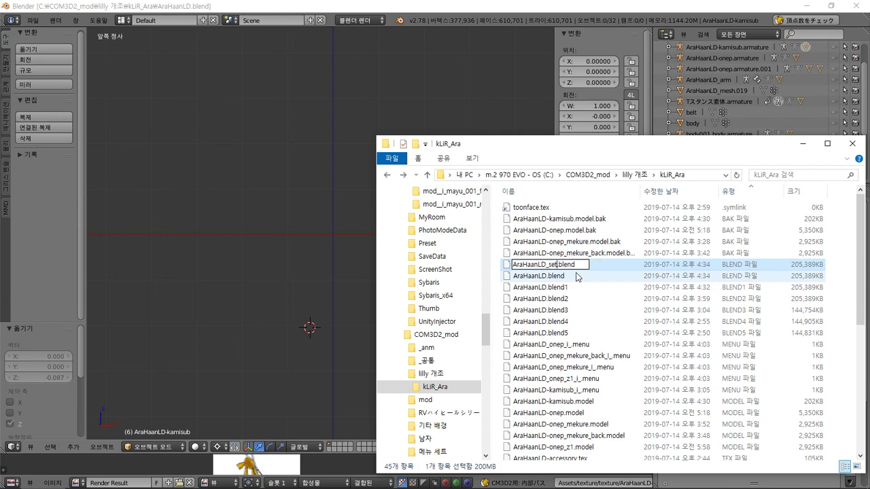
text(1)
key(Return)
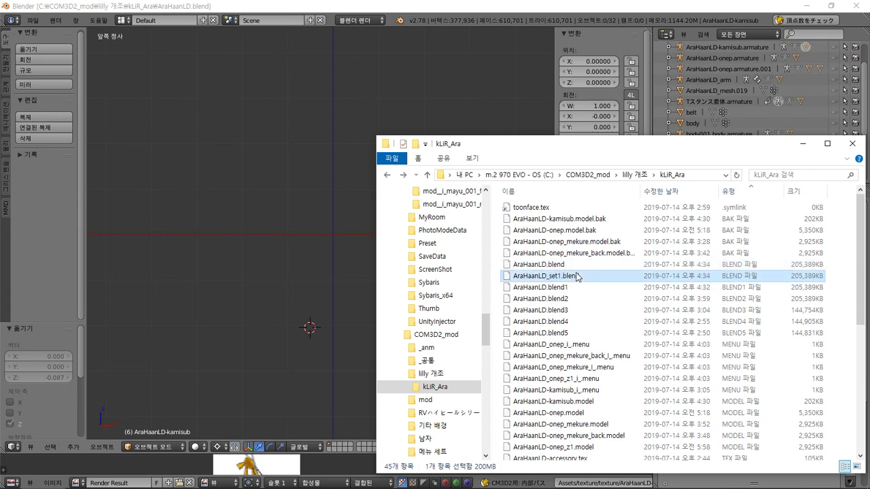
Step: Return to Blender and delete dress338_onep.armature and AraHaanLD-onep.armature.001 together with their child objects
click(507, 7)
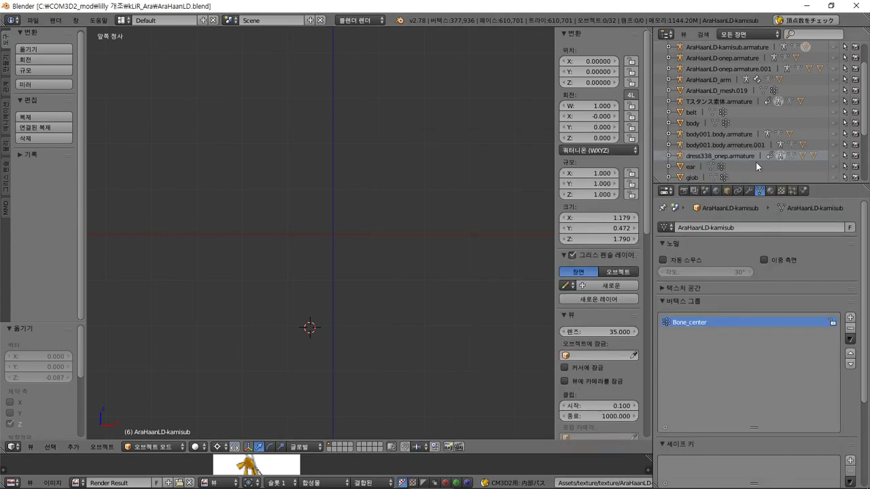
right_click(718, 154)
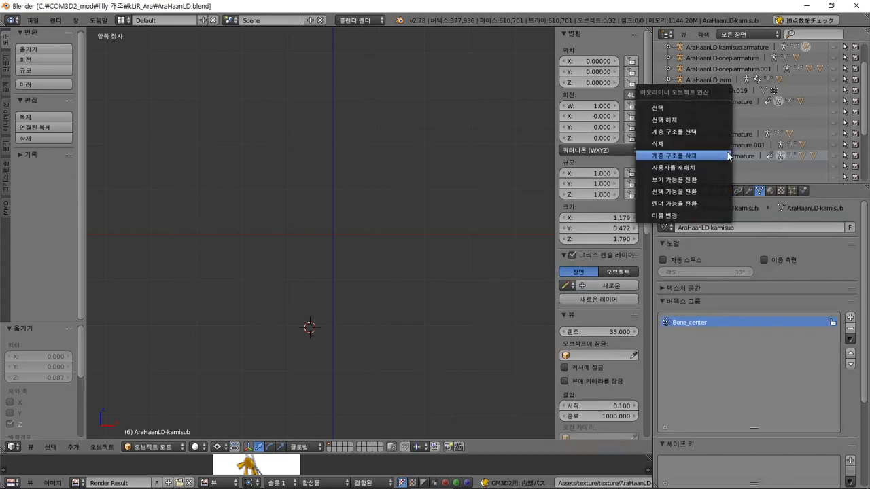
click(679, 156)
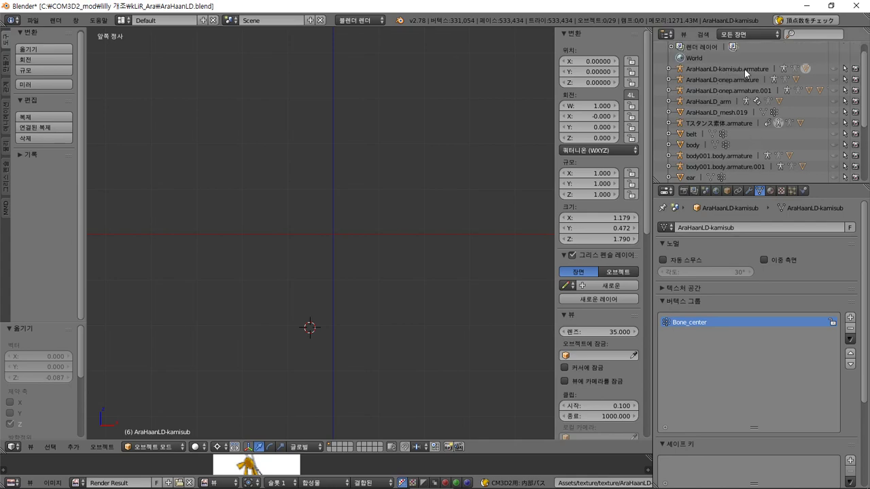
click(744, 68)
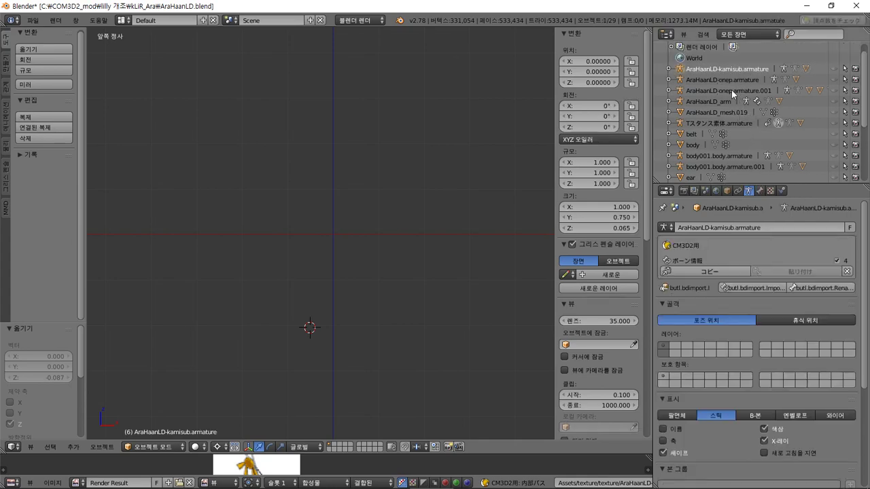
click(731, 90)
right_click(730, 89)
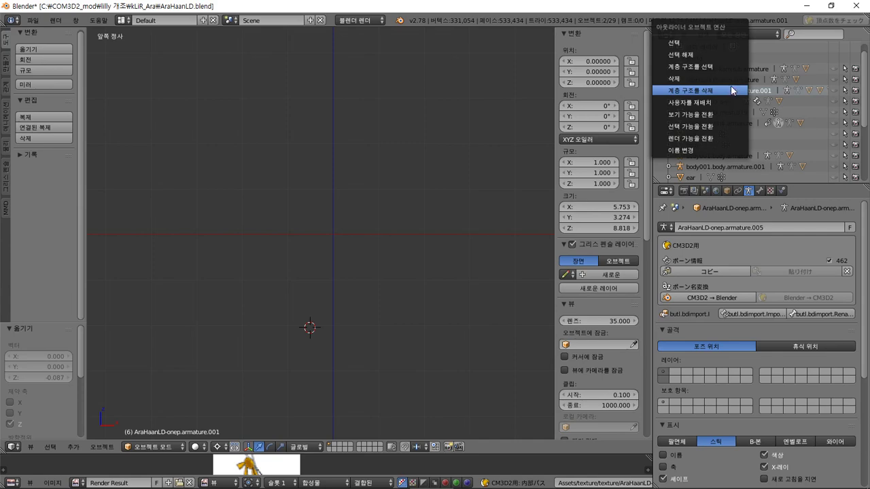
click(730, 77)
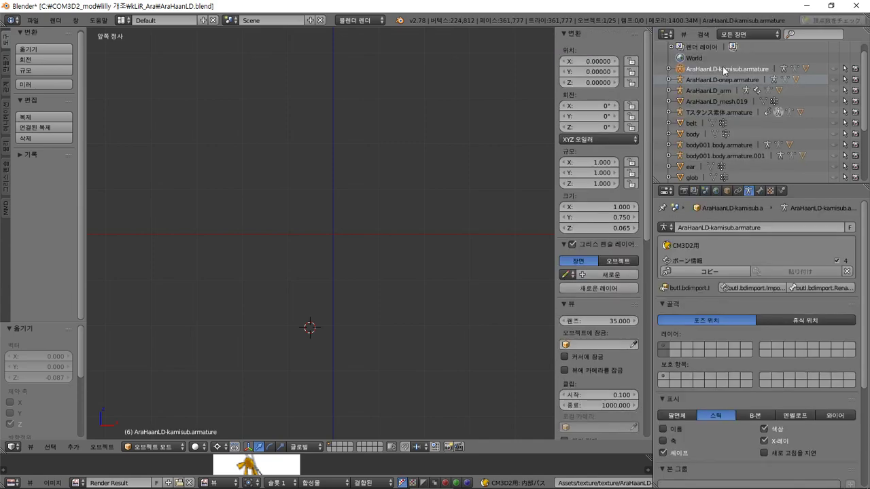
Step: Delete the AraHaanLD-kamisub.armature and AraHaanLD-onep.armature hierarchies from the scene
right_click(721, 68)
click(706, 86)
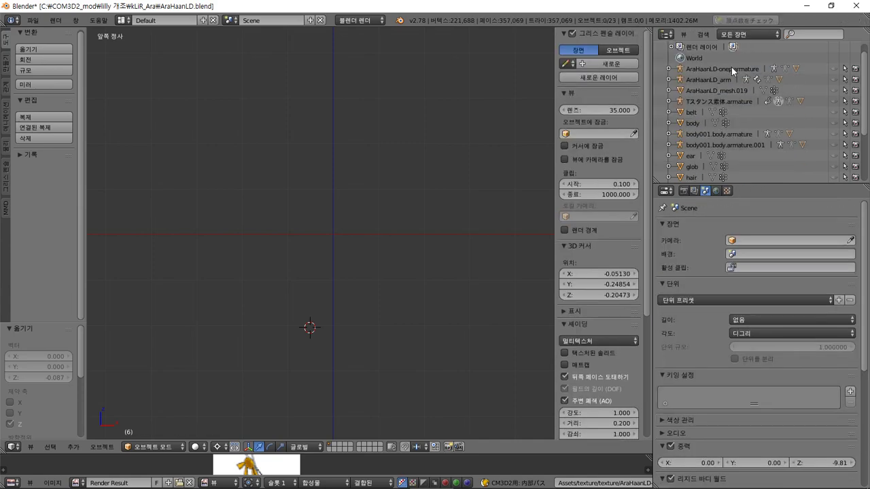
right_click(727, 68)
click(718, 87)
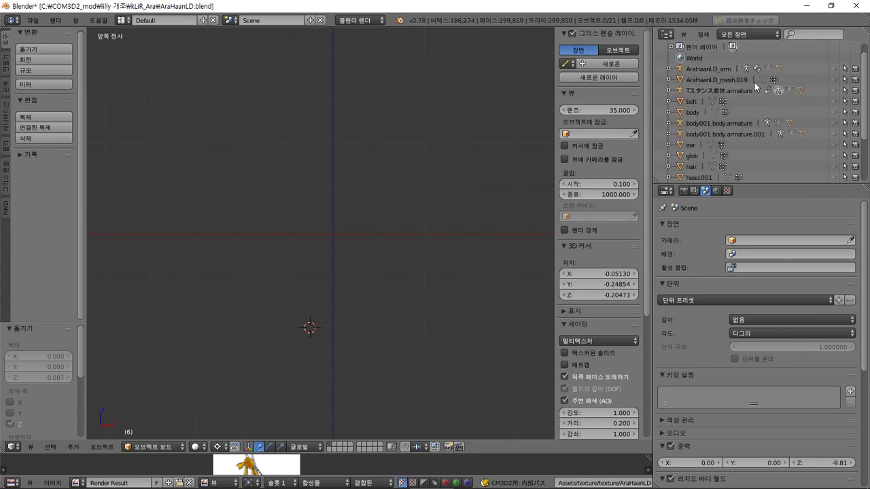
Step: Show the body001.body mesh under body001.body.armature to examine it, then hide it and collapse the armature again
click(689, 94)
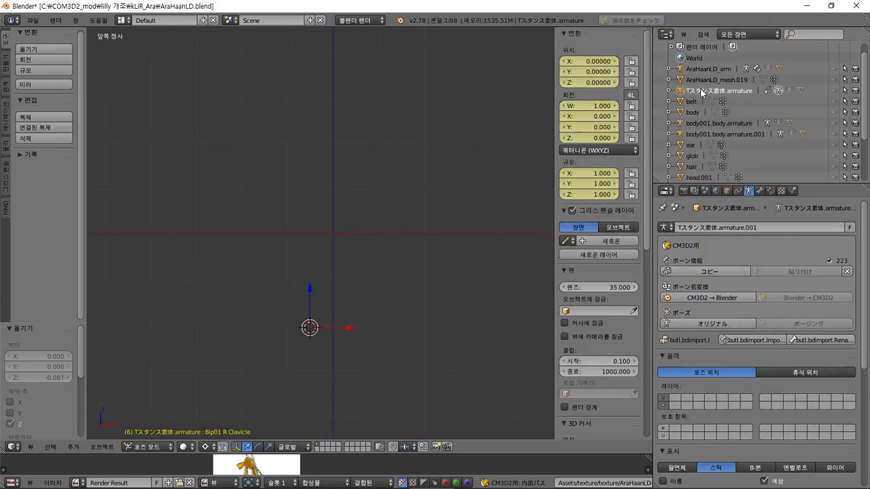
click(725, 124)
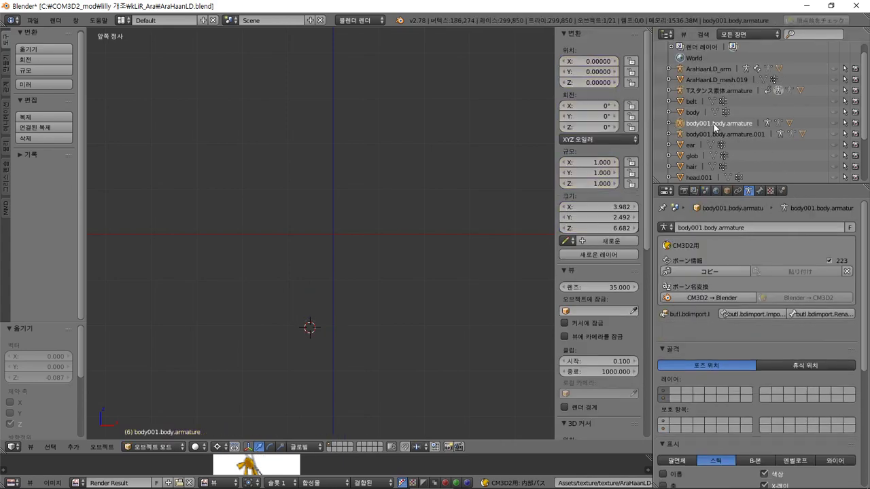
click(668, 124)
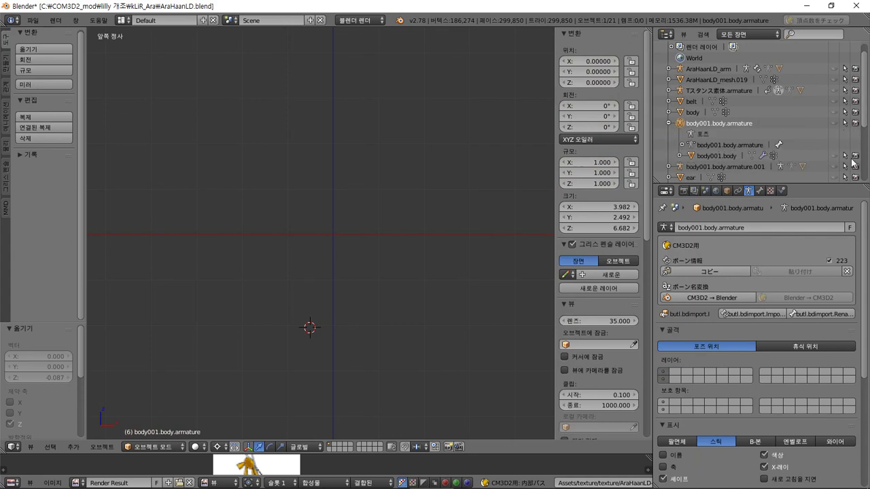
click(834, 156)
scroll(340, 132, down, 10)
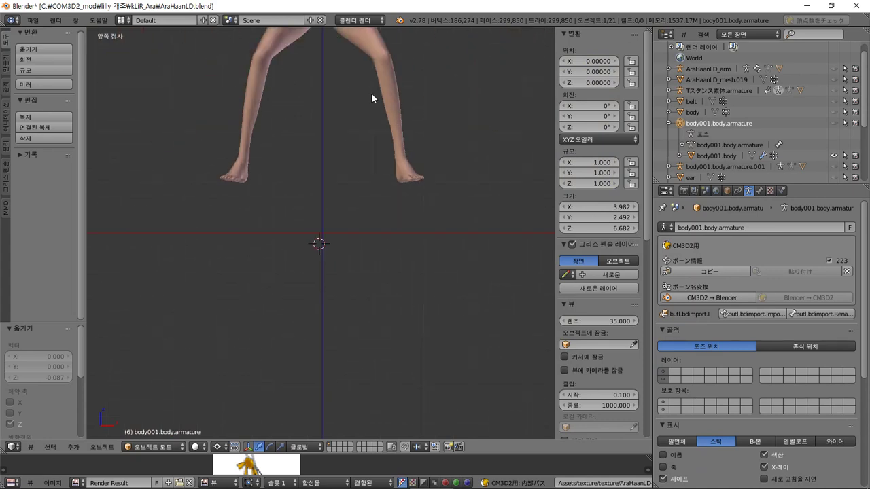
shift+middle_drag(371, 93, 357, 282)
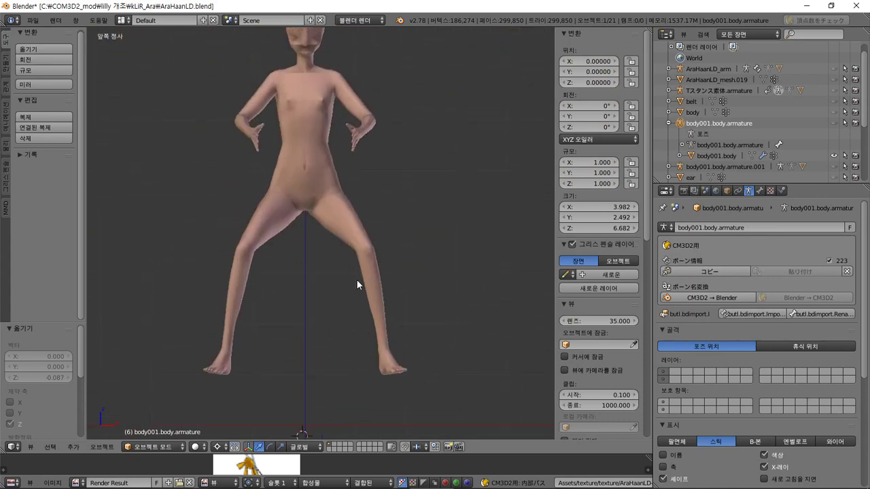
click(834, 125)
click(834, 125)
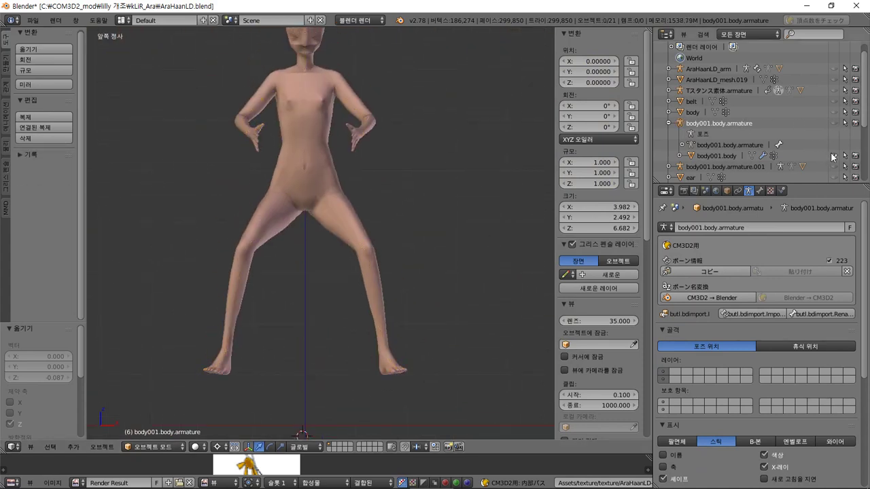
click(834, 156)
click(669, 124)
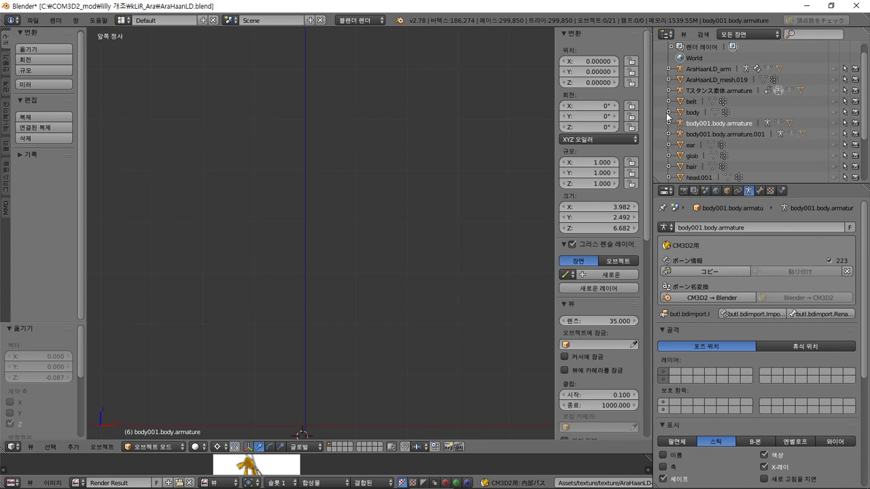
Step: Preview the head.001 mesh in the viewport, hide it again and delete the object
click(696, 93)
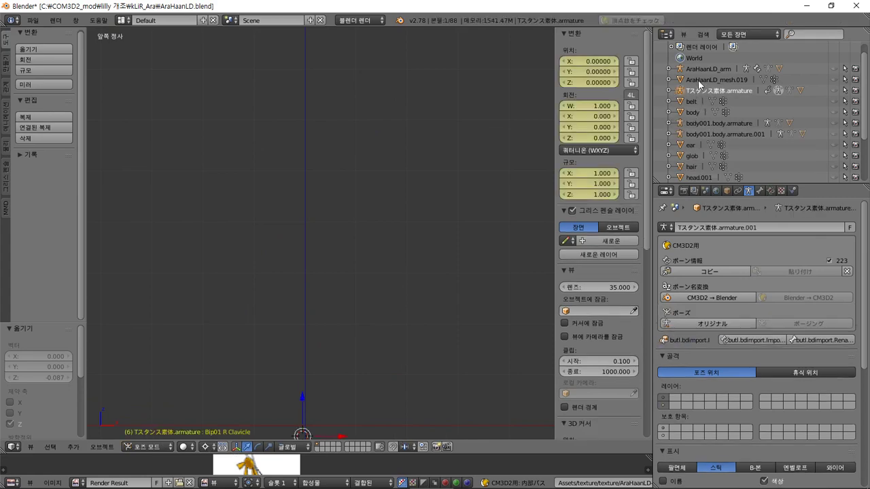
scroll(708, 135, down, 2)
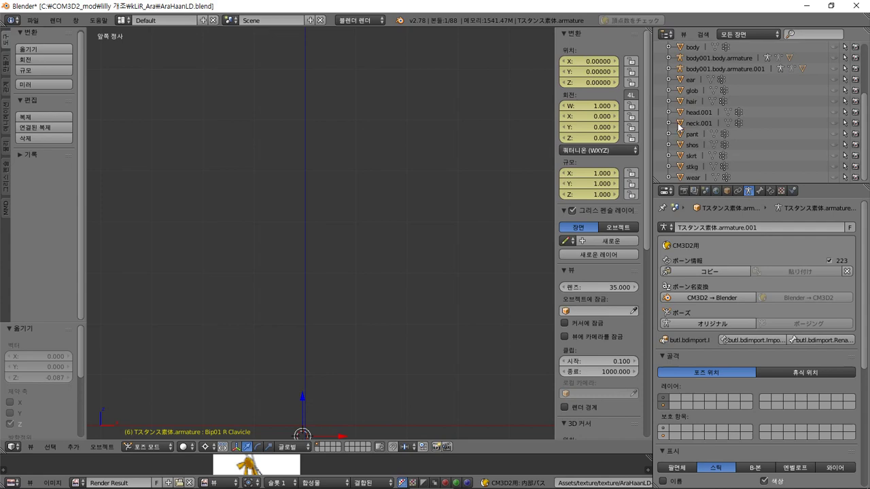
click(833, 123)
click(834, 112)
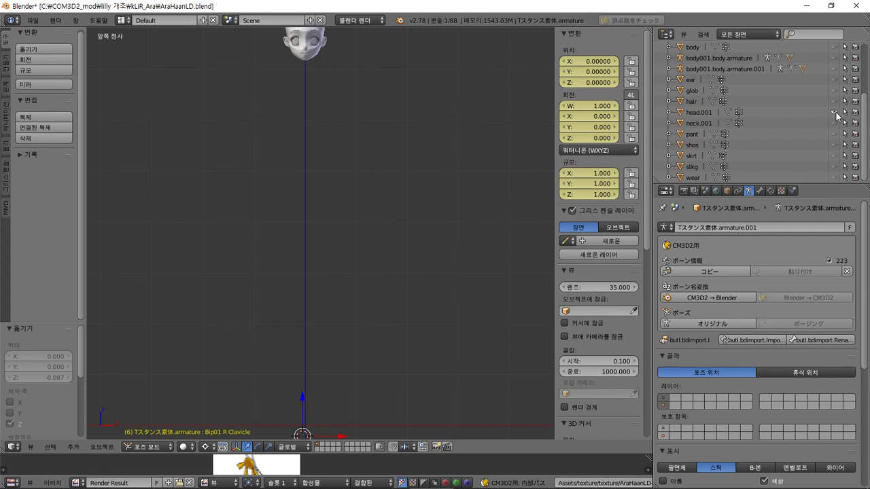
click(835, 113)
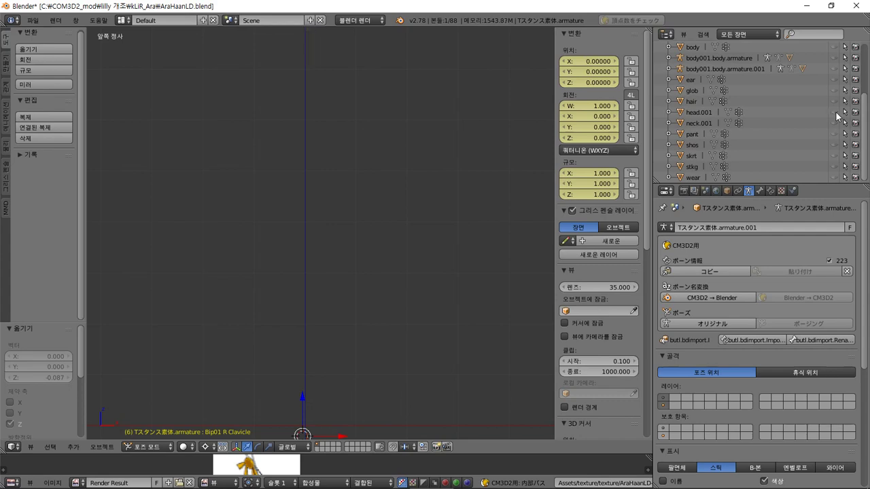
right_click(705, 110)
click(704, 110)
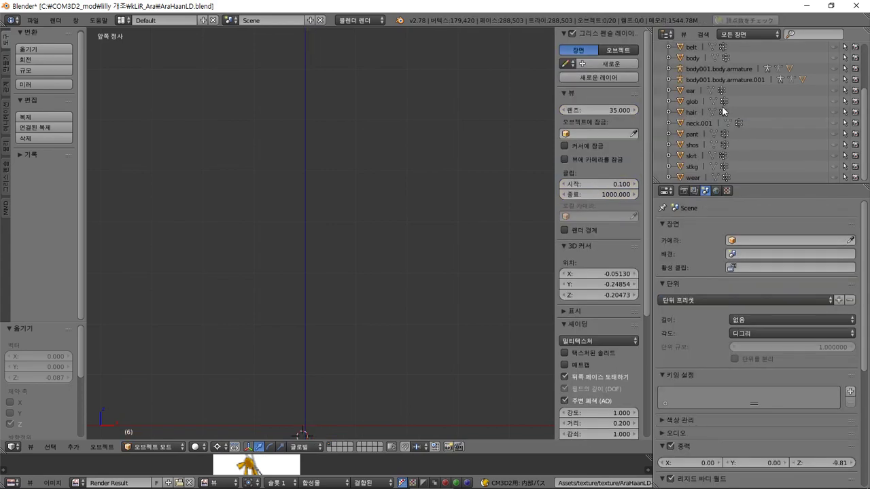
Step: Preview the body mesh in the viewport, hide it again and delete the object with its hierarchy
scroll(730, 127, up, 3)
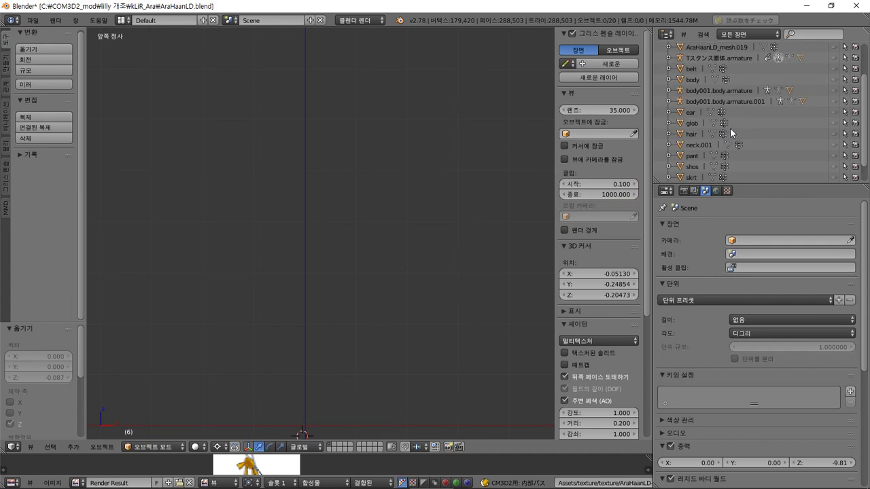
click(835, 101)
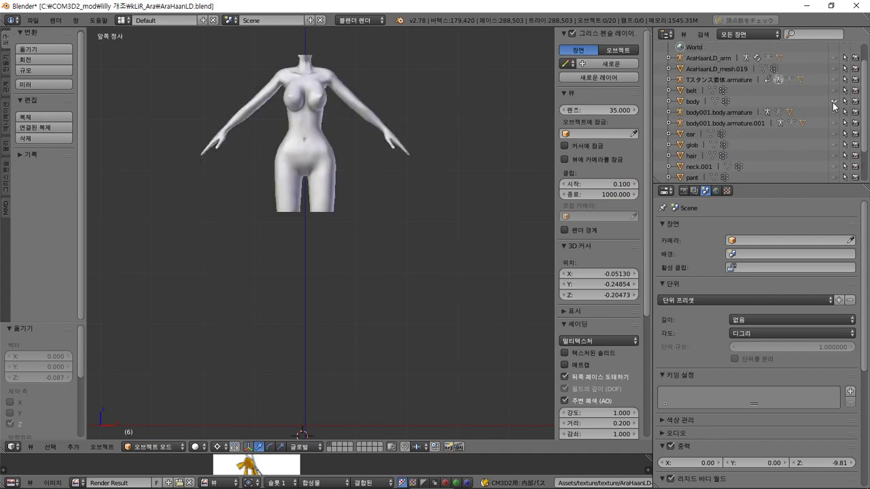
click(835, 102)
right_click(786, 104)
click(787, 103)
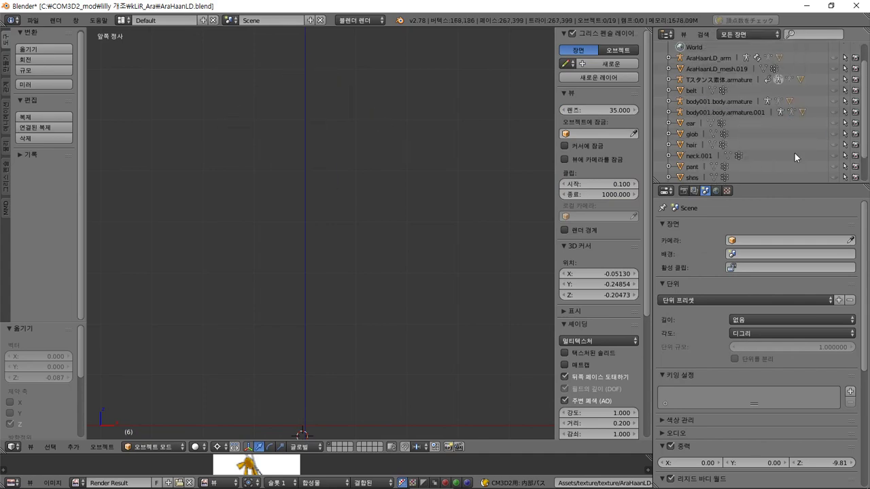
Step: Preview the wear mesh, hide it again and delete the object with its hierarchy
scroll(774, 153, down, 3)
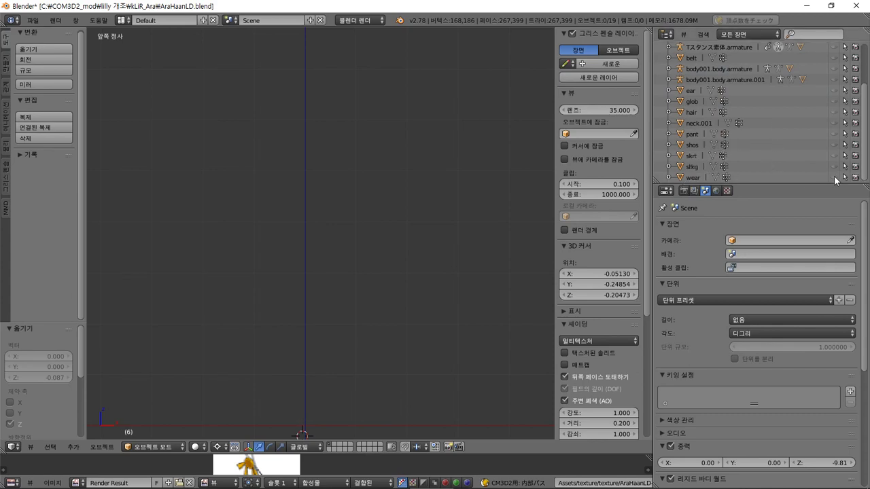
click(834, 177)
click(834, 177)
right_click(763, 175)
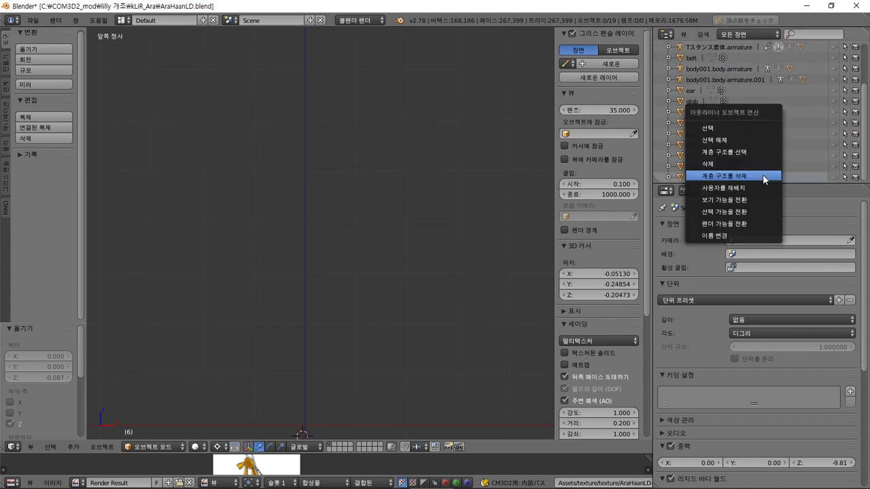
click(763, 174)
Step: Preview the stkg and skrt meshes, hide both and delete the two objects with their hierarchies
click(834, 178)
click(834, 177)
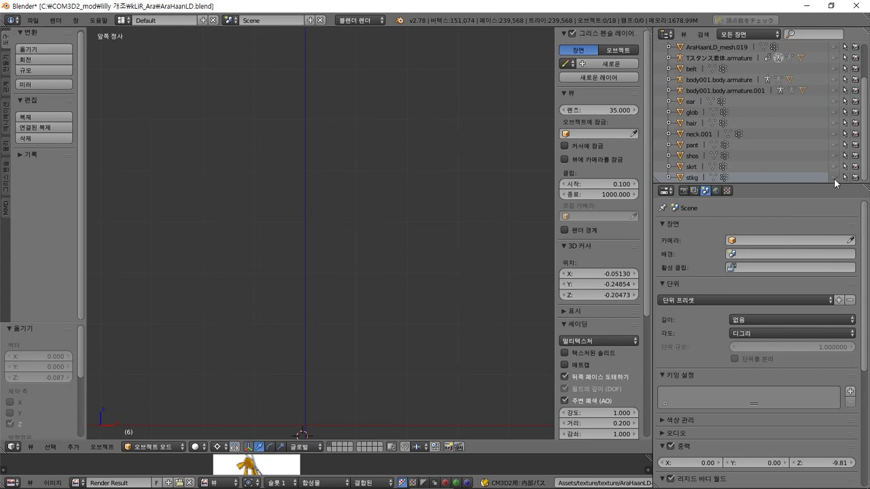
click(834, 167)
click(834, 166)
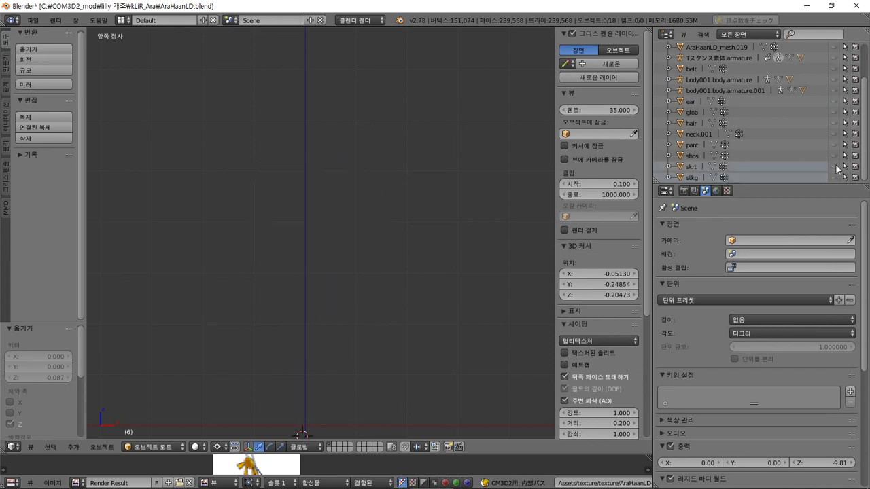
right_click(772, 168)
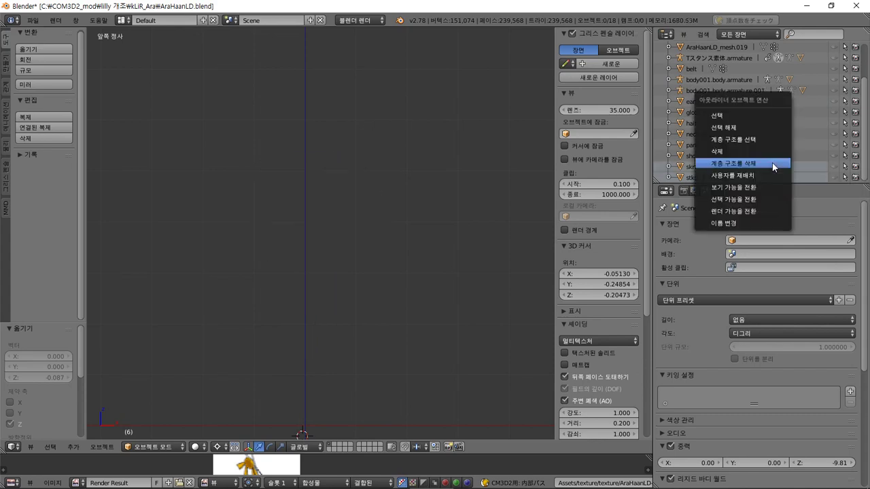
click(772, 164)
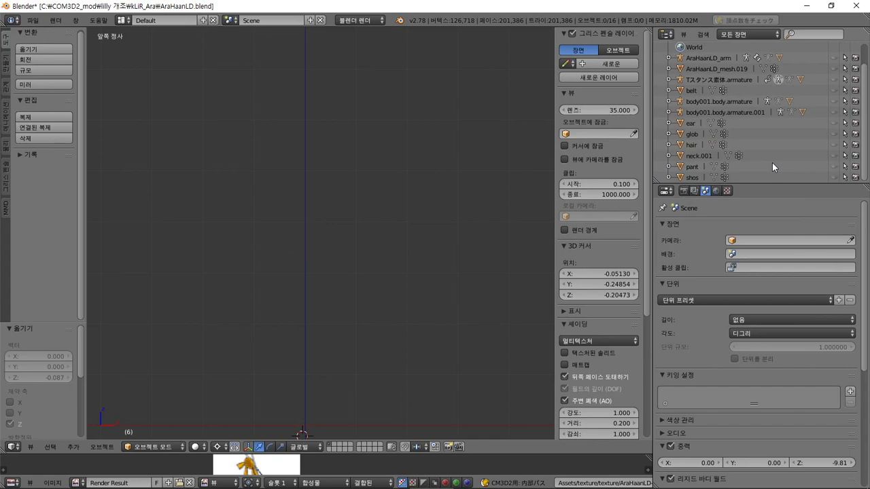
Step: Undo the deletion of the skrt and stkg objects and clear their selection using the undo history
key(ctrl+z)
scroll(761, 150, down, 1)
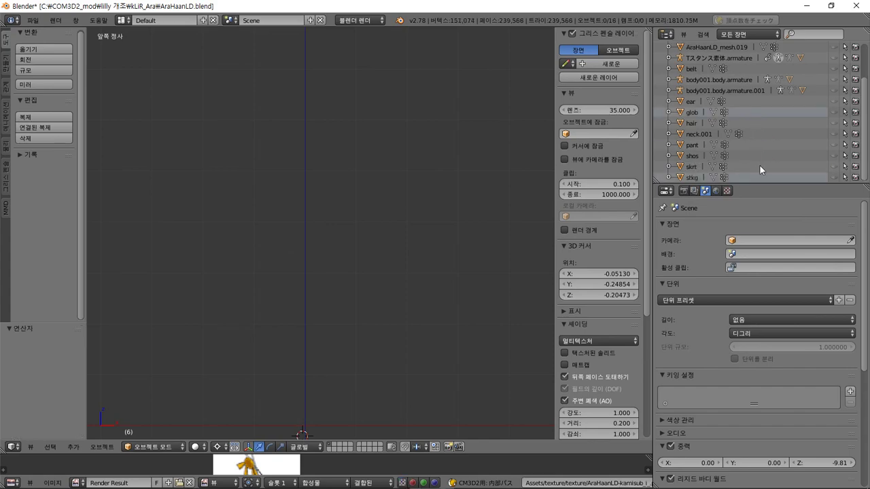
key(ctrl+alt+z)
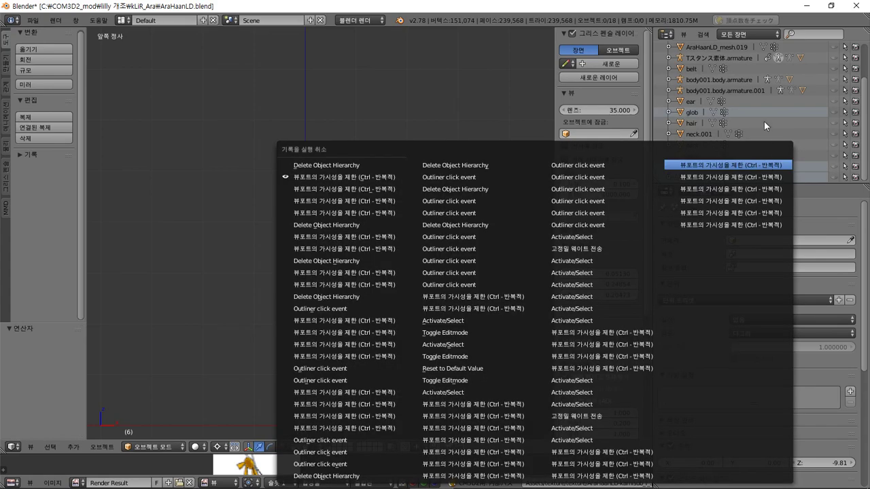
click(767, 164)
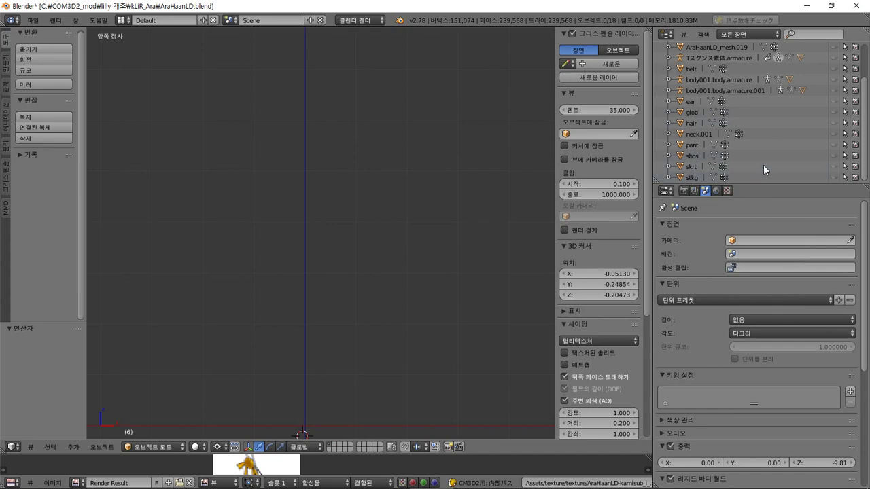
Step: Preview the skrt mesh, hide it again and delete only that object with its hierarchy
scroll(802, 164, up, 3)
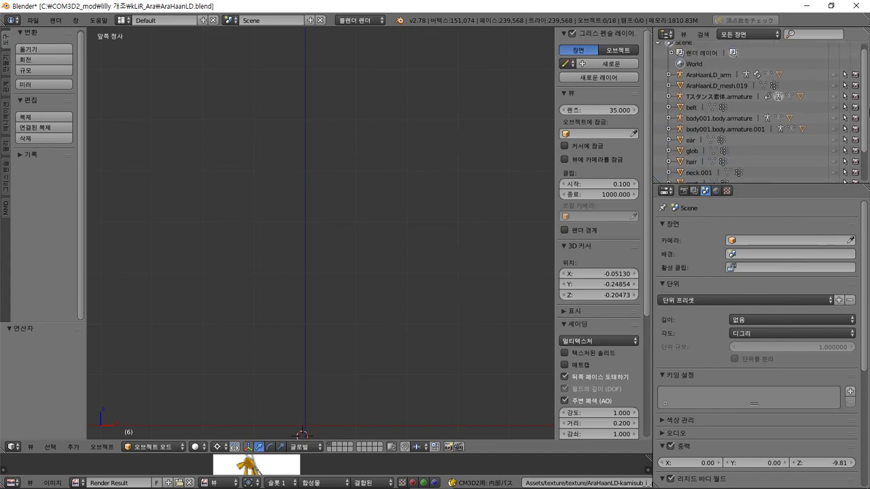
scroll(816, 136, down, 3)
click(834, 167)
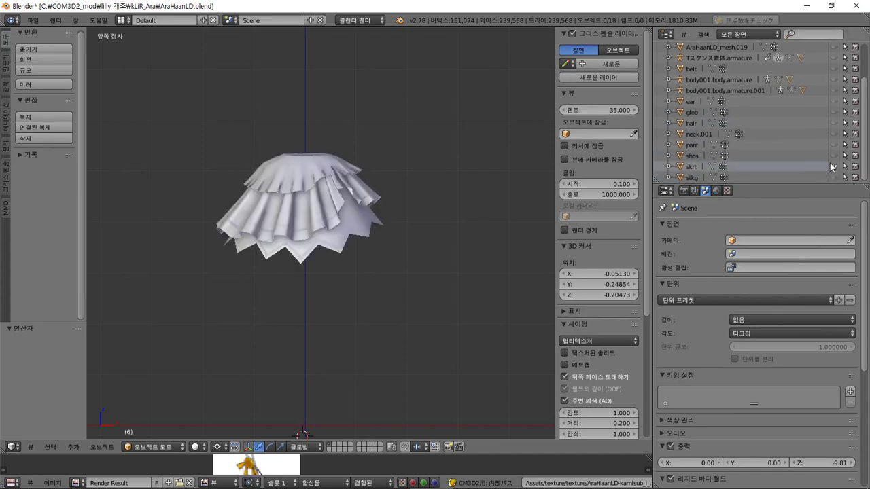
click(834, 167)
right_click(811, 164)
click(803, 165)
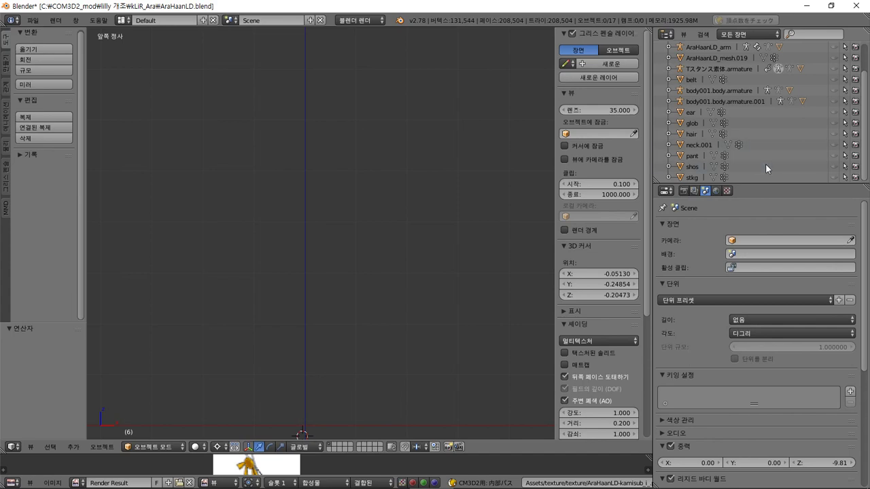
Step: Save AraHaanLD.blend over the existing file, restart Blender and recover the last session
key(ctrl+s)
click(214, 82)
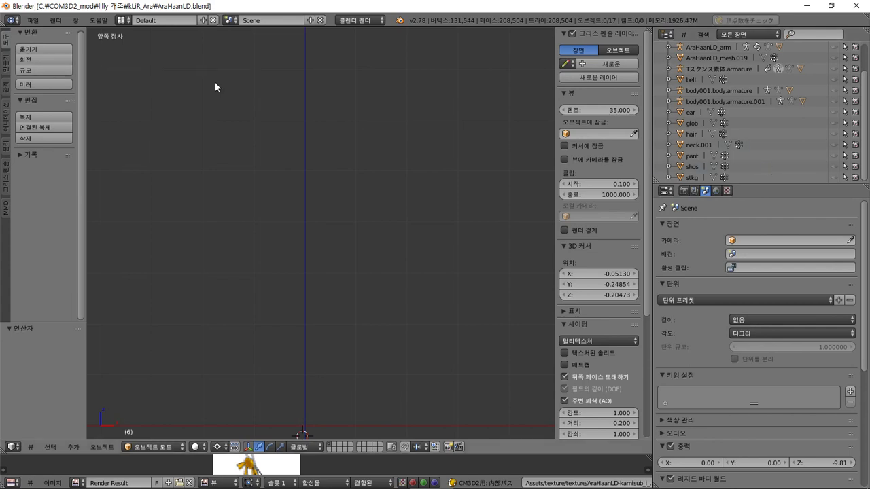
key(alt+Tab)
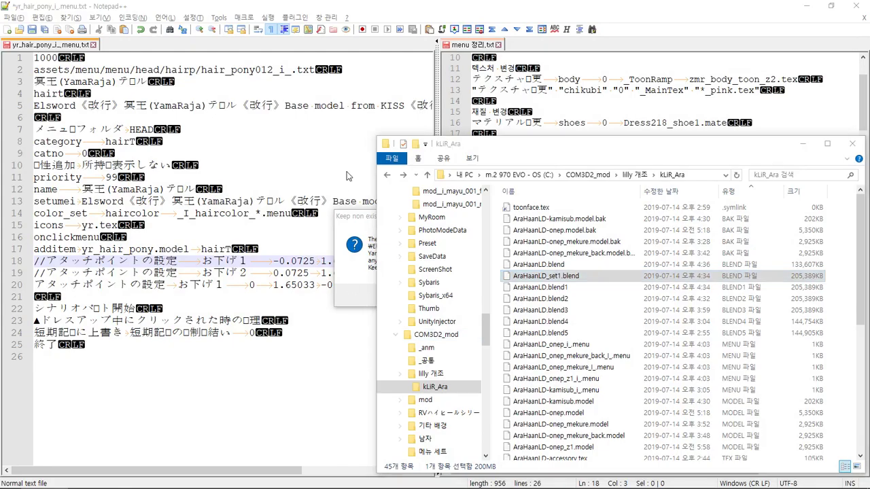
key(super)
click(203, 188)
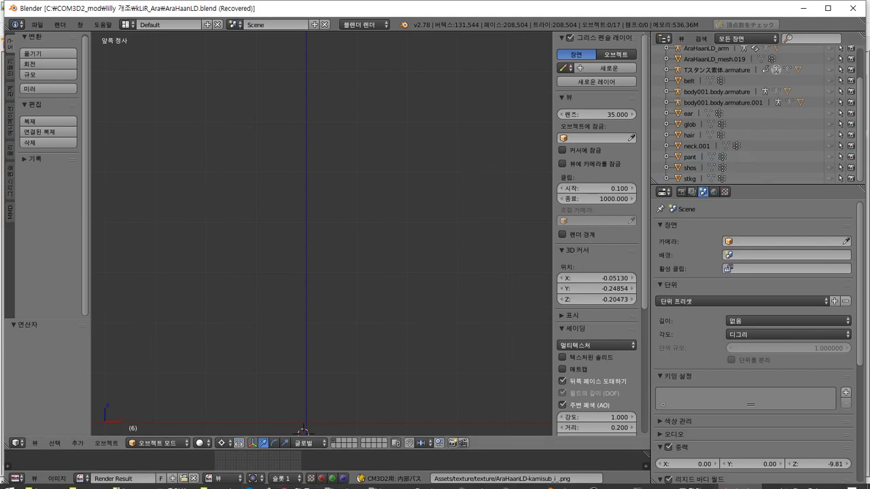
click(386, 480)
click(327, 178)
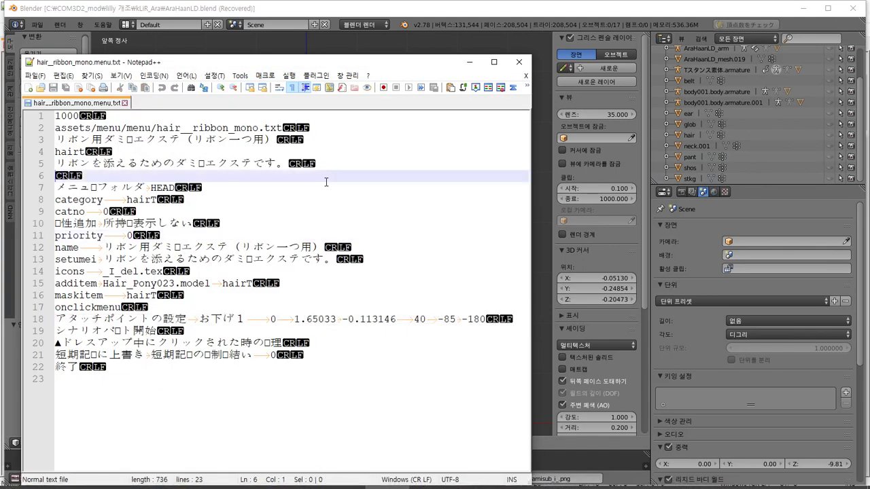
click(306, 267)
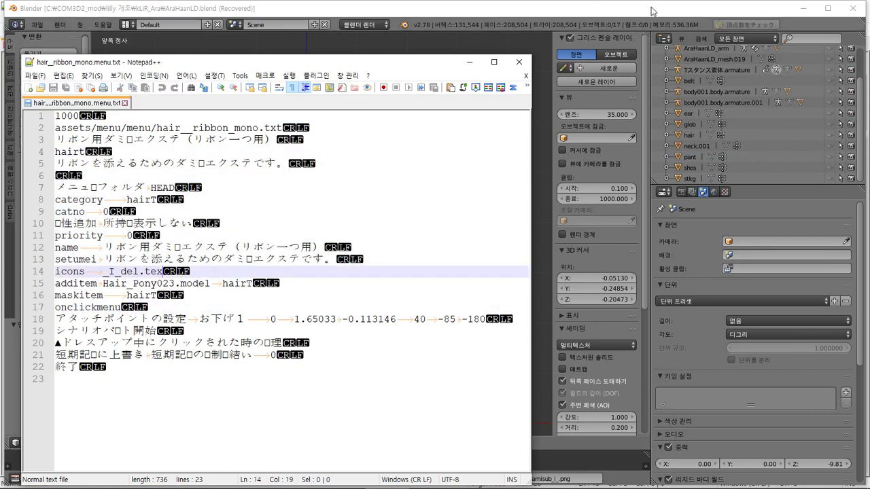
click(721, 99)
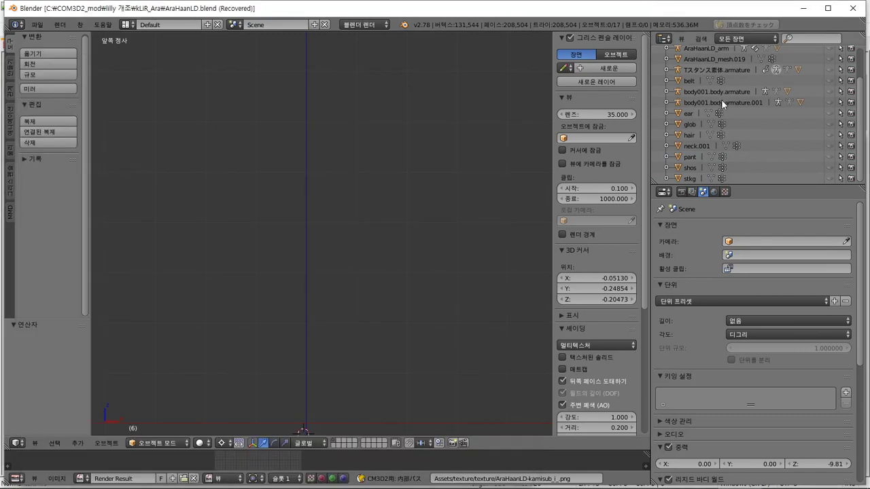
Step: Preview the pant mesh in the viewport, hide it again and look over the remaining objects in the outliner
click(768, 156)
ctrl+click(772, 133)
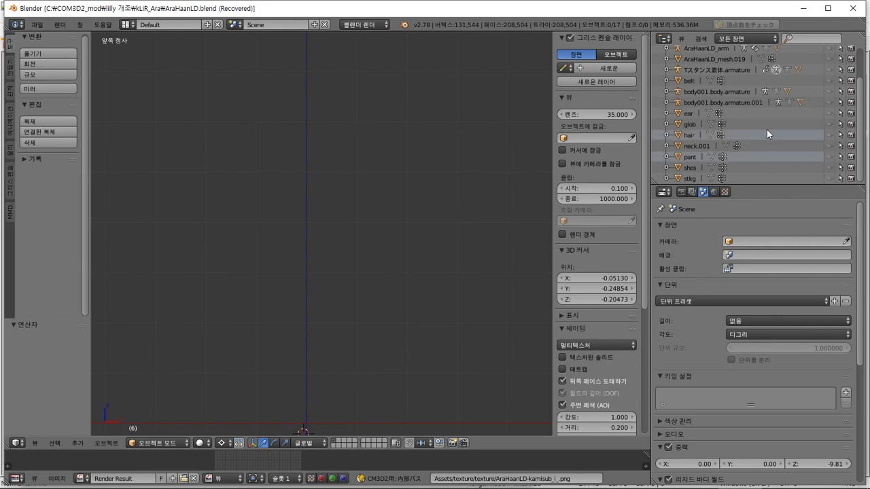
ctrl+click(767, 133)
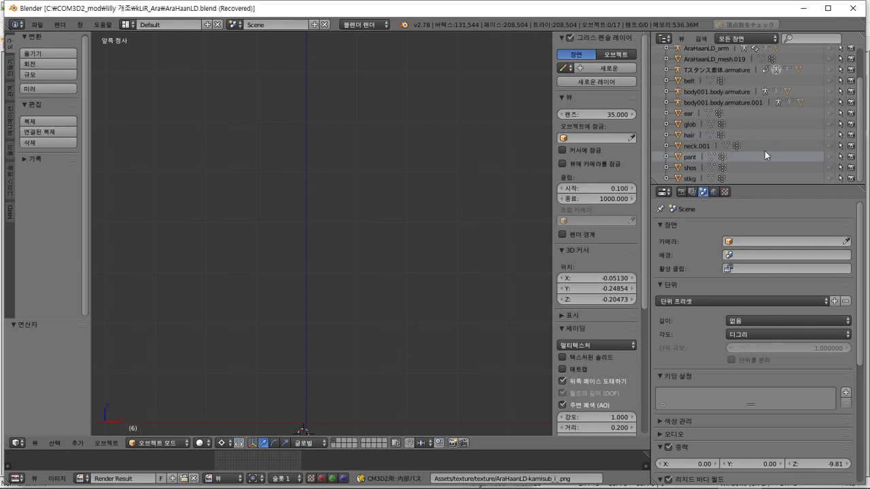
click(830, 157)
click(830, 157)
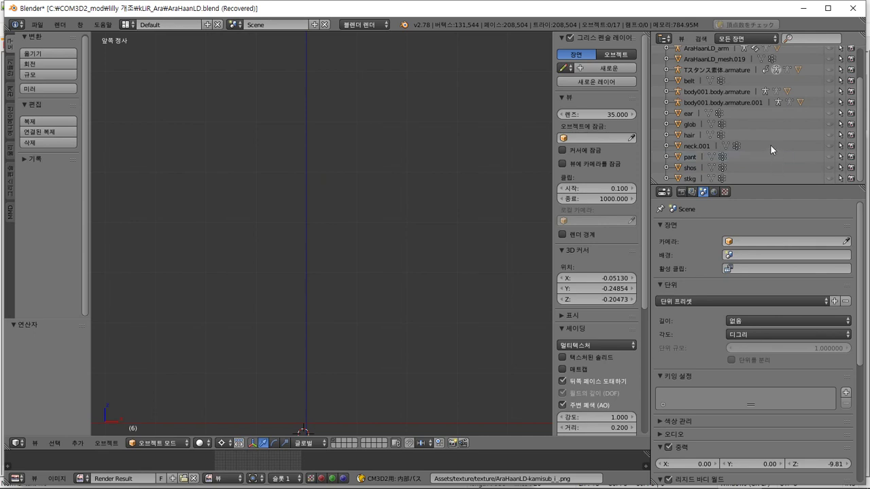
click(766, 135)
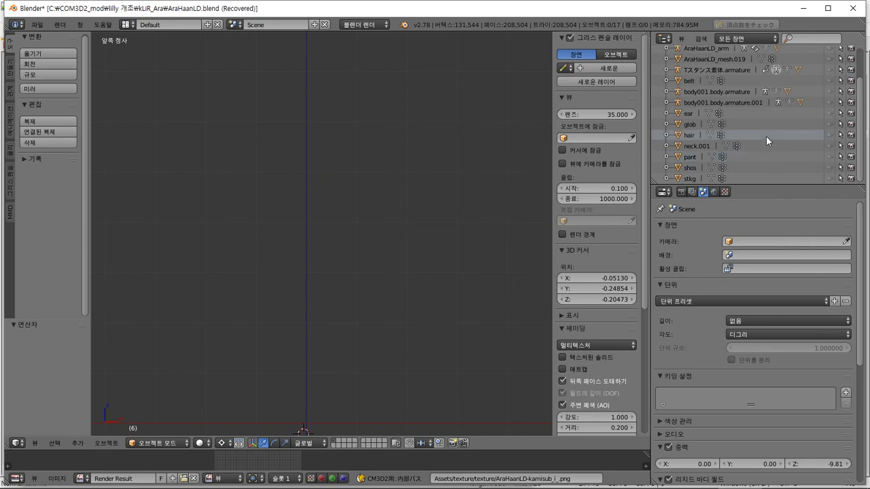
ctrl+click(766, 135)
scroll(771, 127, up, 1)
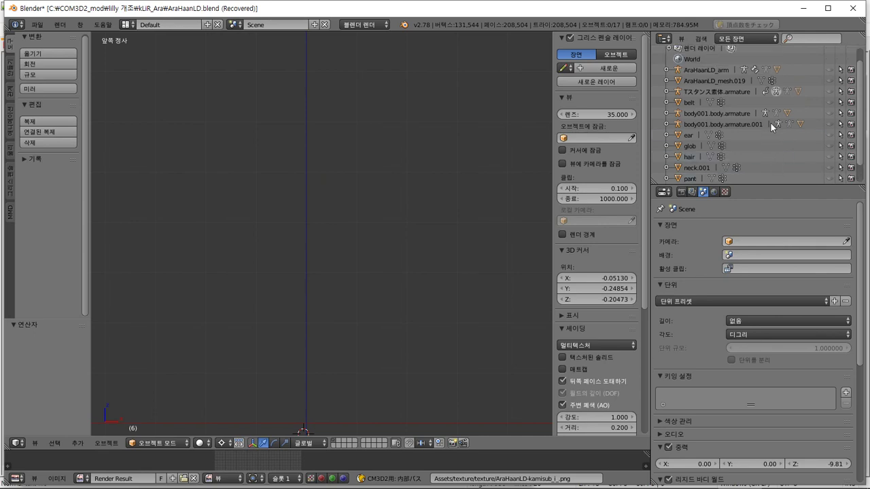
scroll(765, 136, down, 1)
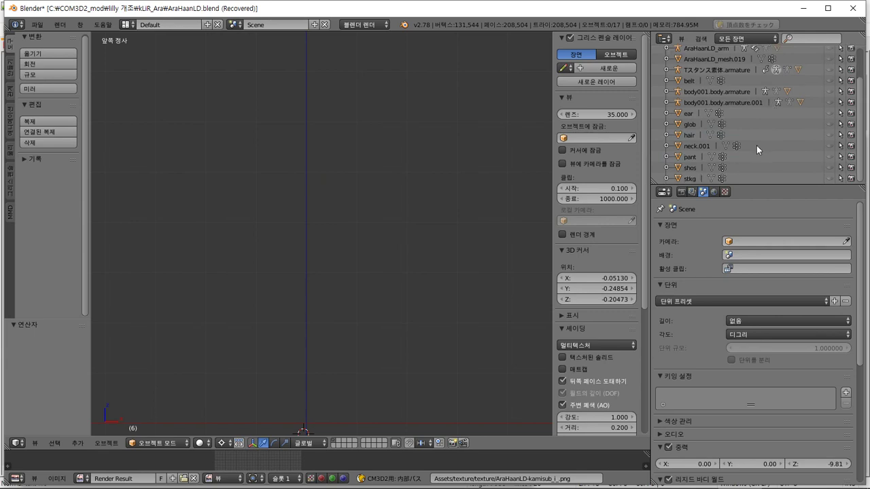
Step: Show the stkg mesh and examine it from an angle, turning textured solid shading on briefly and off again
click(828, 177)
middle_drag(347, 220, 384, 244)
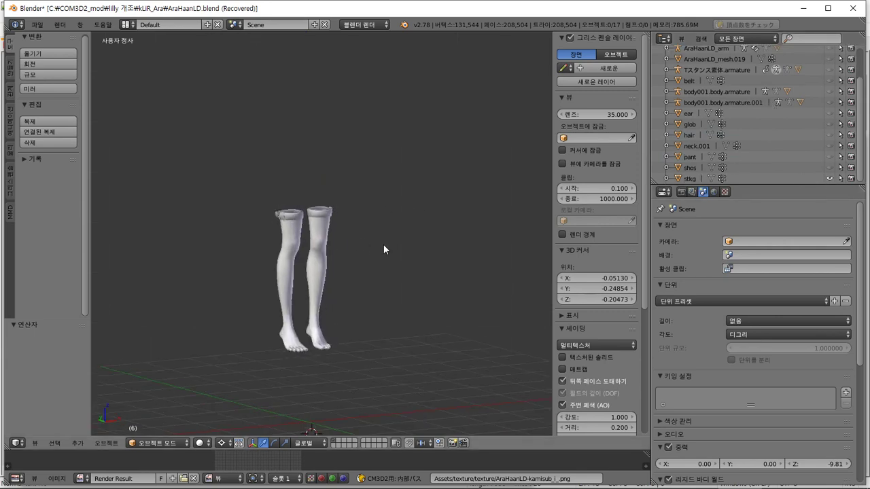
click(578, 357)
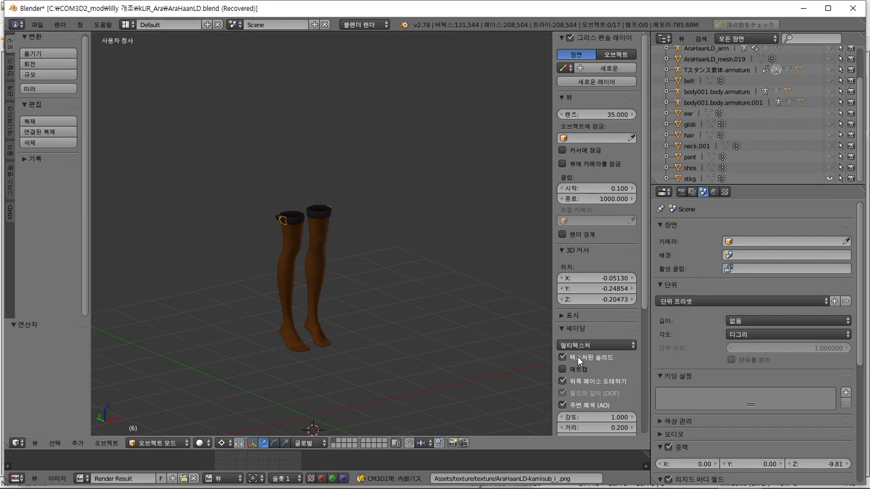
click(578, 357)
middle_drag(397, 273, 245, 182)
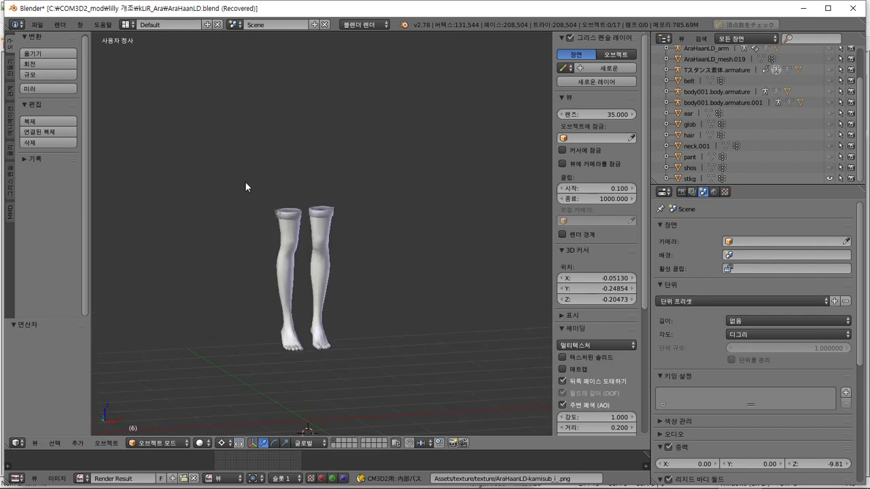
Step: Expand body001.body.armature.001 and body001.body.armature, and briefly show their body meshes to compare them with the stockings
click(668, 102)
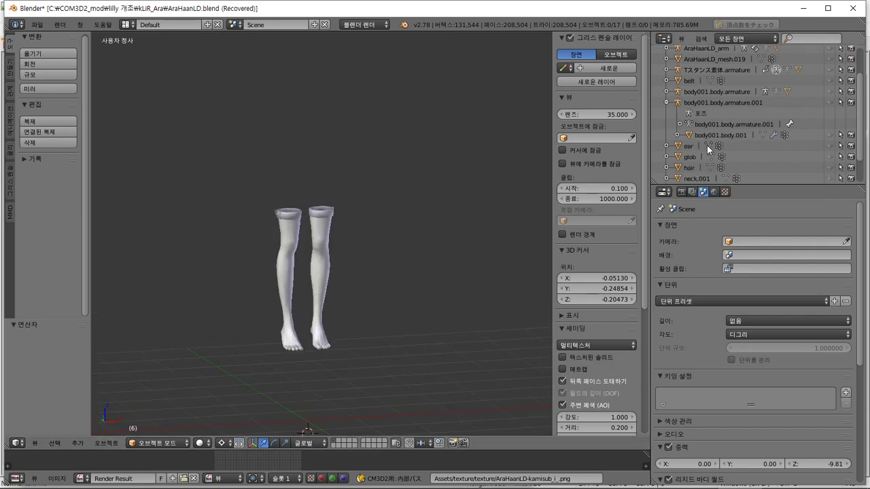
click(827, 135)
click(828, 136)
click(667, 92)
click(828, 134)
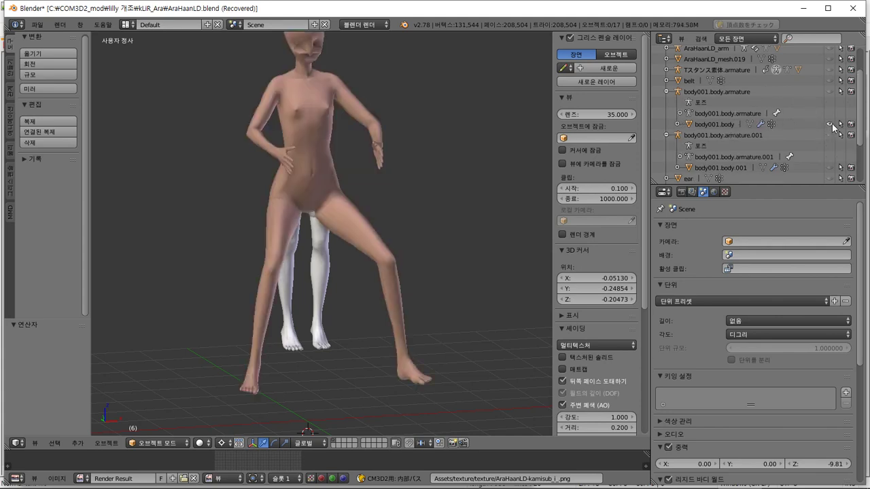
click(828, 134)
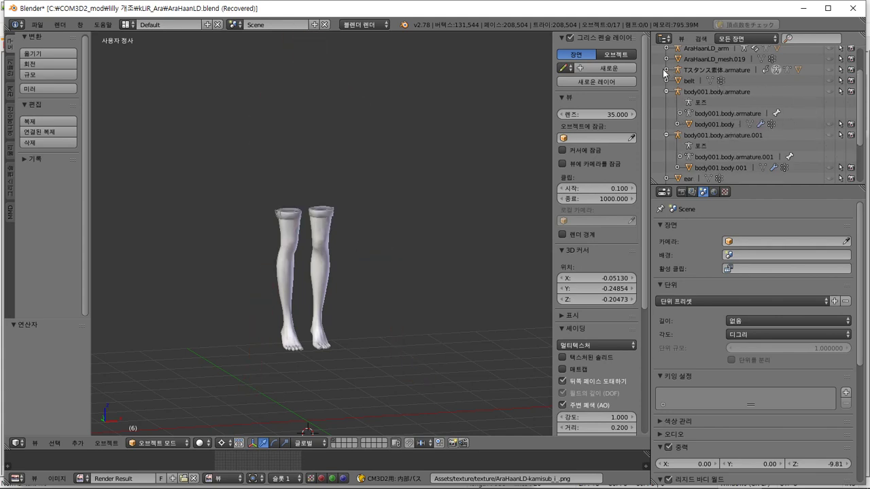
Step: Expand Tスタンス素体.armature, show its Tスタンス素体 mesh beside the stockings and select the stkg mesh at the feet
click(666, 70)
click(831, 113)
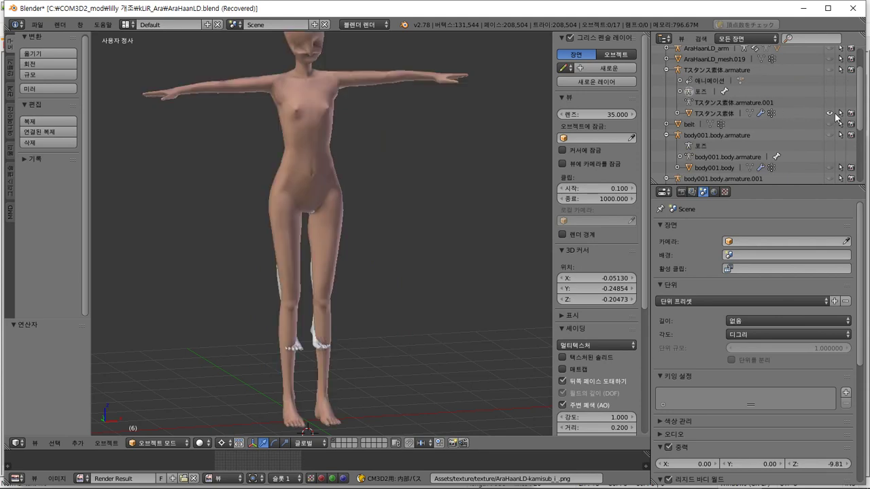
shift+middle_drag(399, 332, 398, 266)
scroll(404, 210, up, 3)
scroll(403, 216, up, 2)
right_click(329, 290)
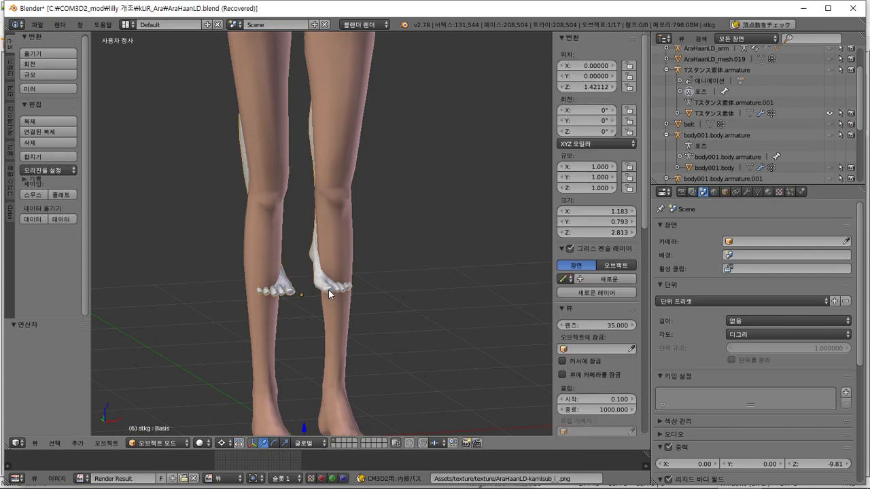
Step: Reset the stkg object's location to its default values and view it beside the base body from the right
shift+middle_drag(401, 344, 388, 258)
right_click(598, 75)
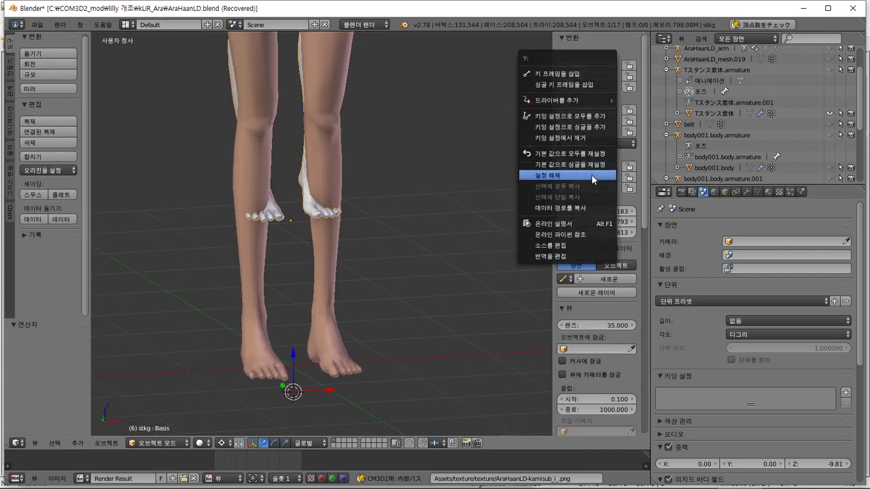
click(593, 153)
mouse_move(435, 238)
middle_down()
mouse_move(410, 251)
mouse_move(414, 229)
mouse_move(463, 219)
mouse_move(451, 238)
mouse_move(441, 224)
middle_up()
key(KP_3)
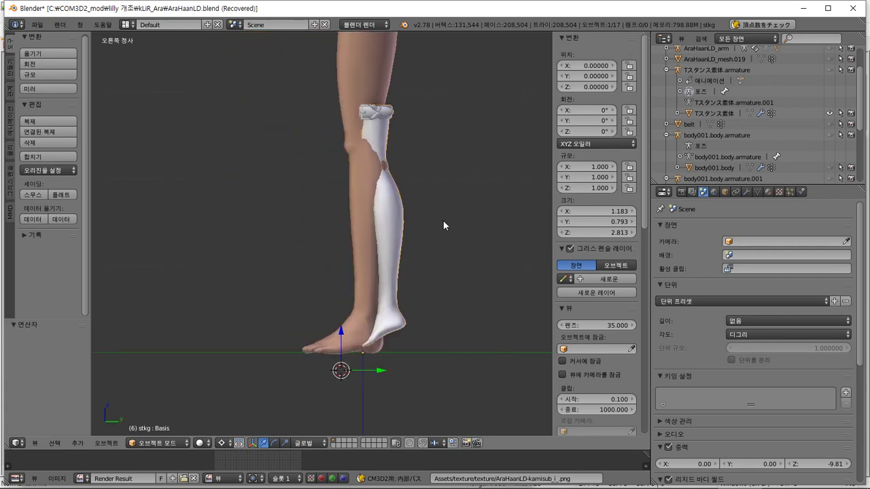
Step: In edit mode, move the whole stkg mesh up about 0.21 and about -0.073 along Y
scroll(429, 225, up, 3)
shift+middle_drag(444, 260, 398, 239)
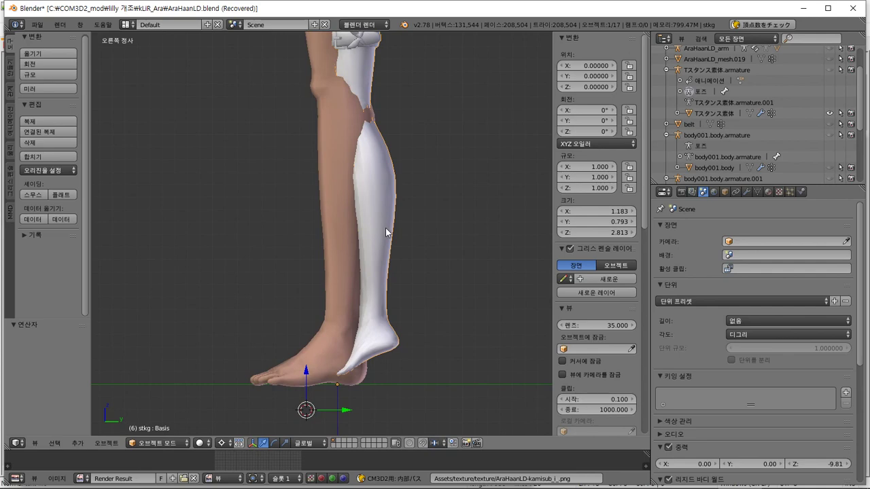
key(Tab)
key(a)
scroll(400, 226, down, 2)
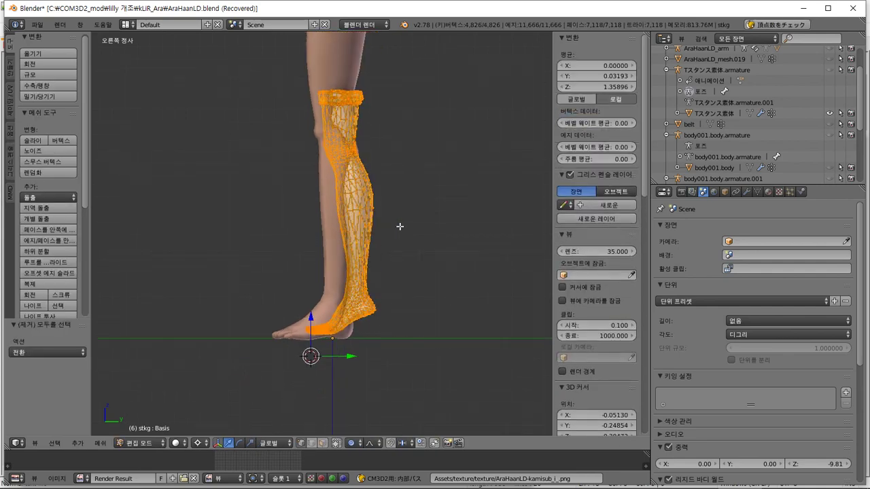
scroll(399, 226, up, 1)
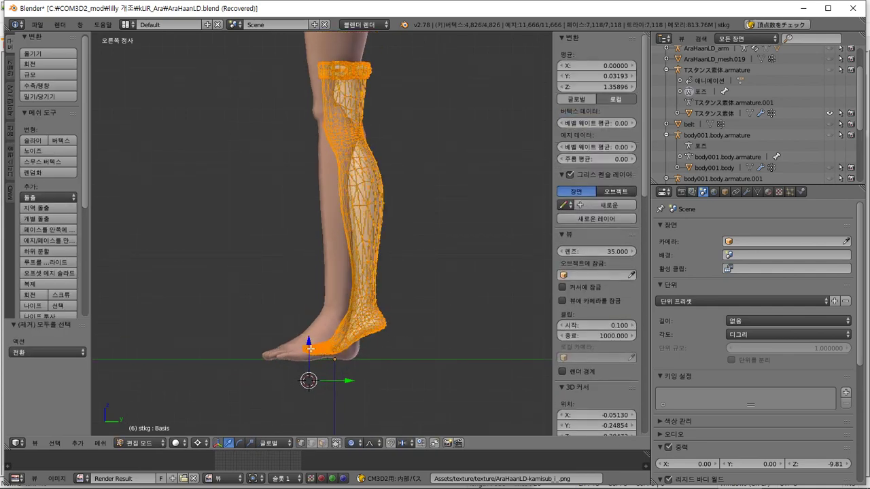
drag(309, 341, 310, 317)
mouse_move(348, 380)
mouse_down()
mouse_move(330, 378)
mouse_move(343, 379)
mouse_up()
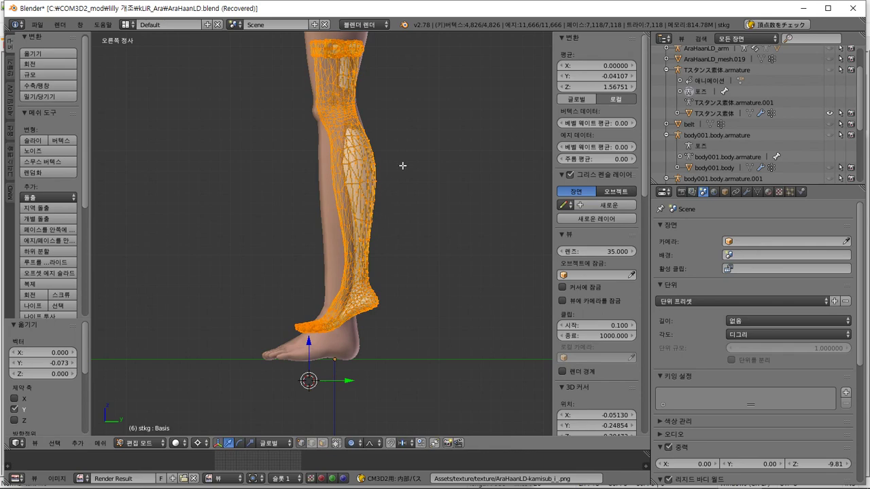
Step: Rotate the whole stkg mesh about -5.09° and shift it about 0.245 along Y toward the base body's leg
shift+middle_drag(403, 165, 391, 259)
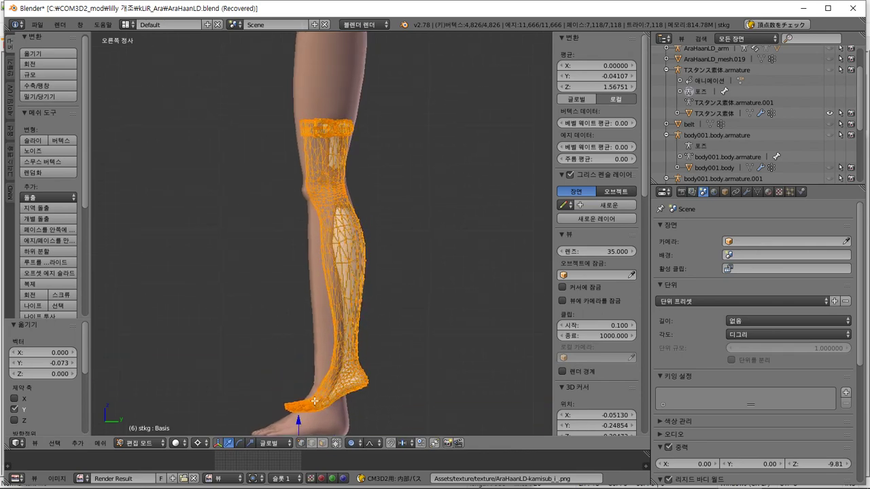
middle_drag(315, 401, 320, 372)
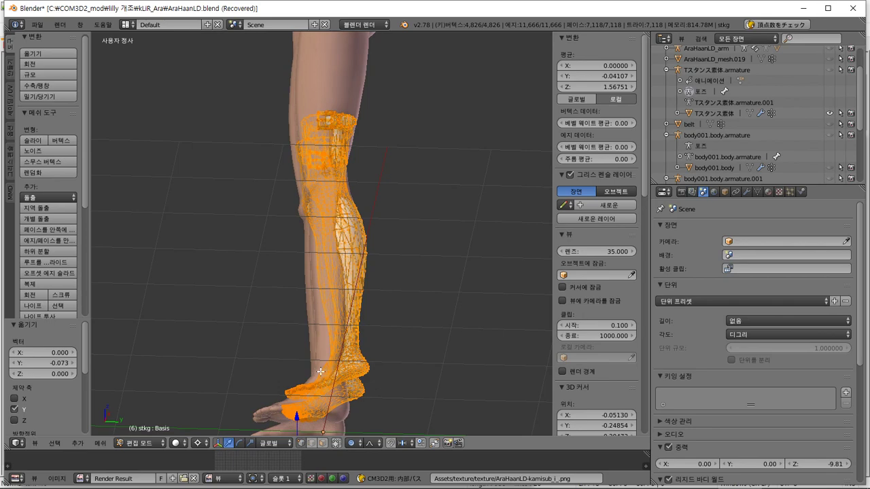
key(KP_3)
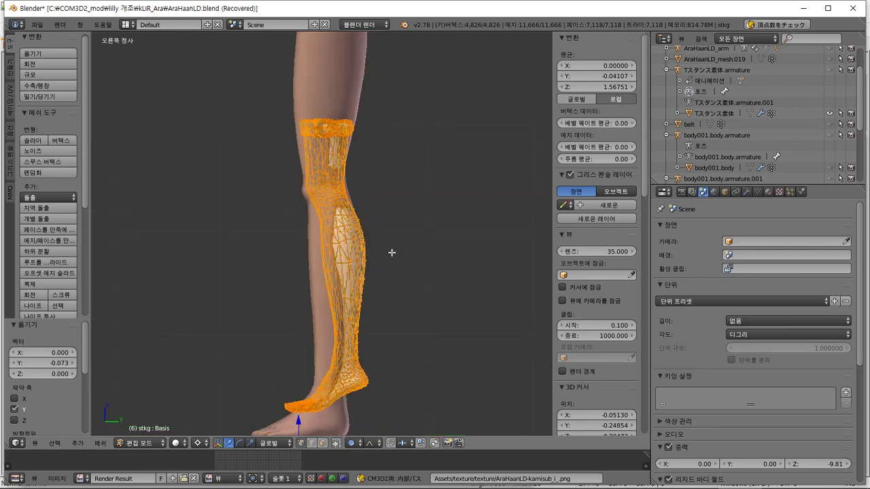
key(g)
scroll(340, 250, up, 5)
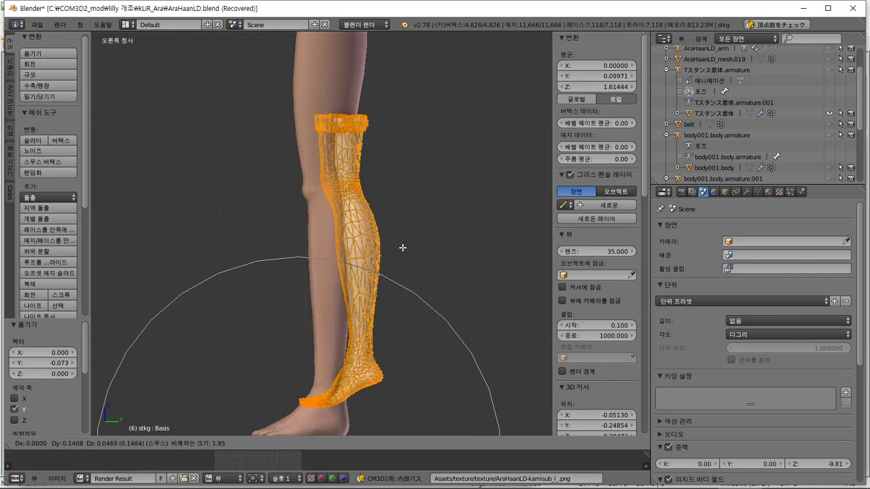
key(r)
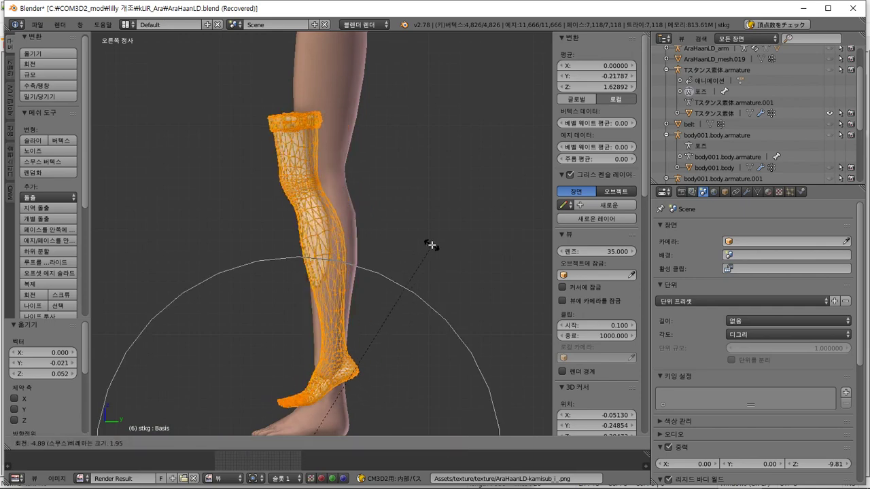
click(442, 247)
key(g)
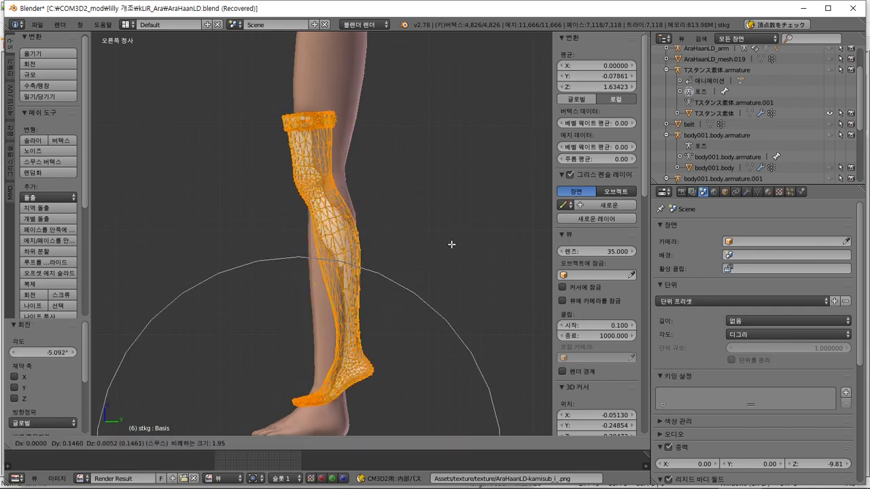
click(457, 244)
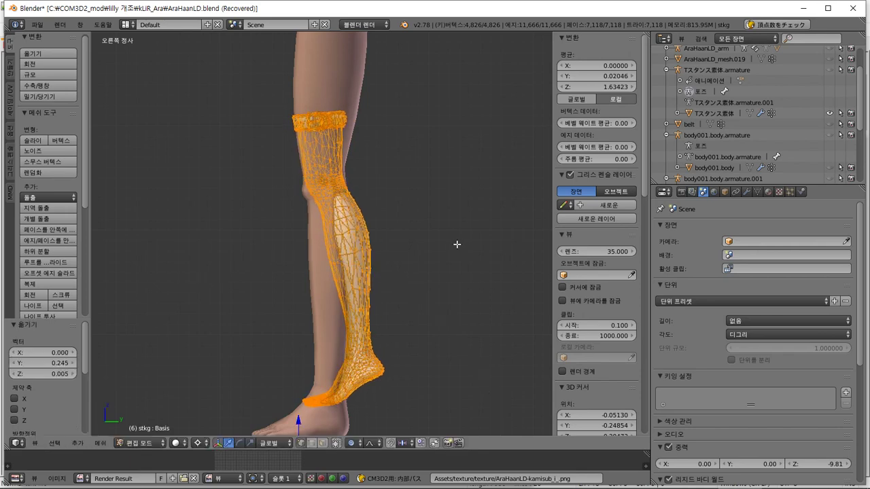
Step: Fine-tune the stkg mesh by rotating it about 1.55° and nudging it about 0.016 along Y and 0.010 along Z
key(r)
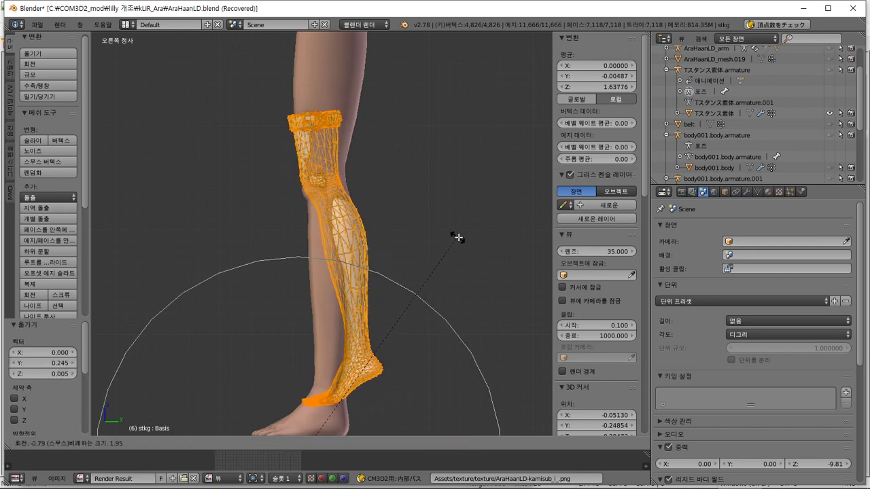
click(470, 236)
key(g)
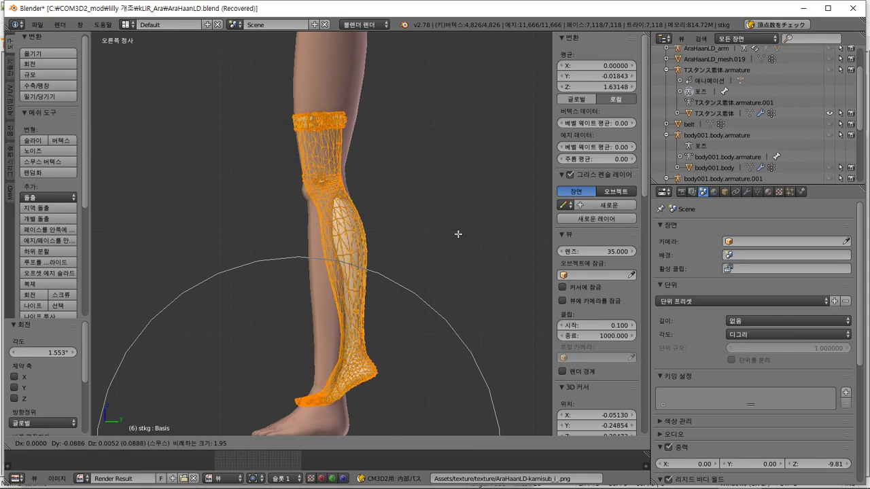
click(458, 232)
key(g)
click(460, 229)
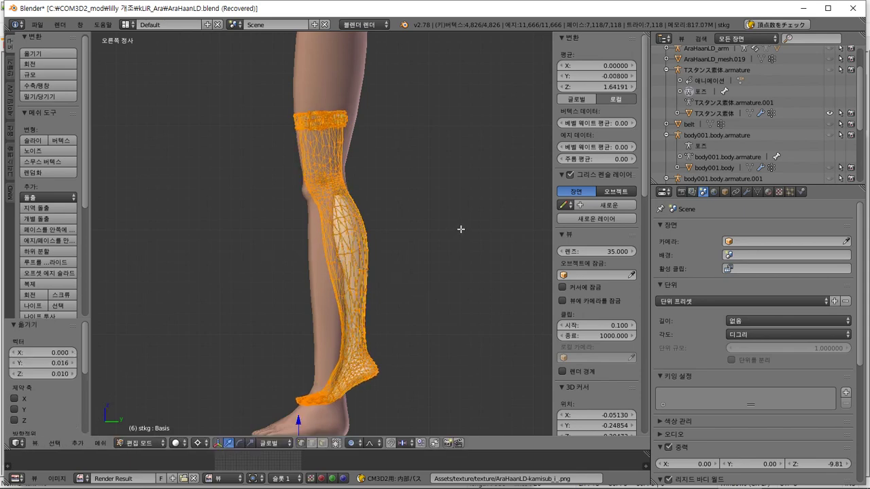
Step: Leave mesh editing, show Tスタンス素体.armature and put it in pose mode with the Bip01 L Calf bone selected
key(Tab)
right_click(353, 68)
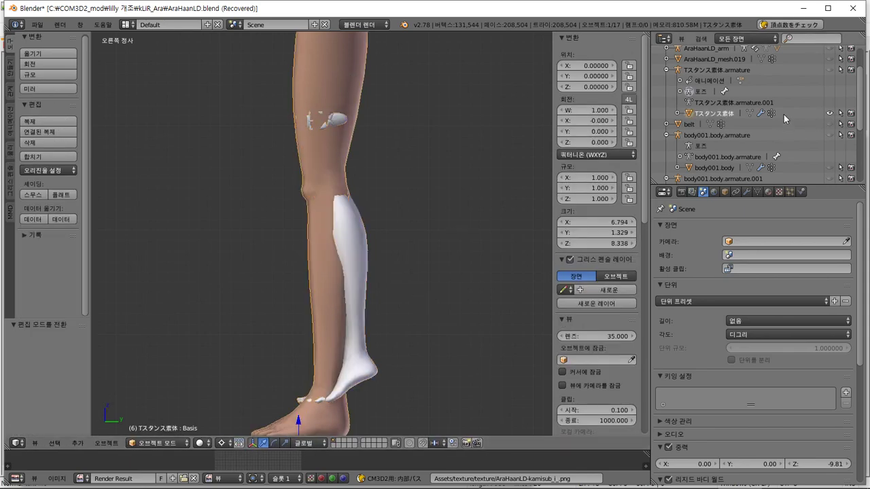
click(830, 70)
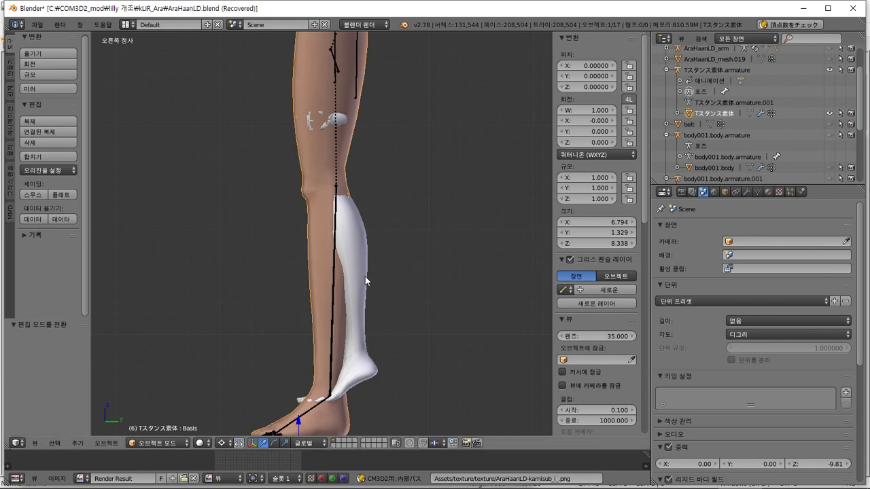
click(155, 446)
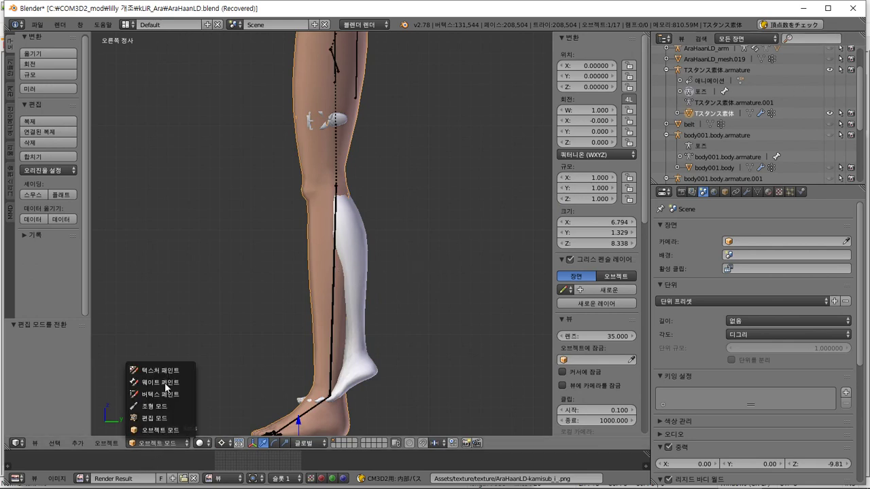
right_click(333, 283)
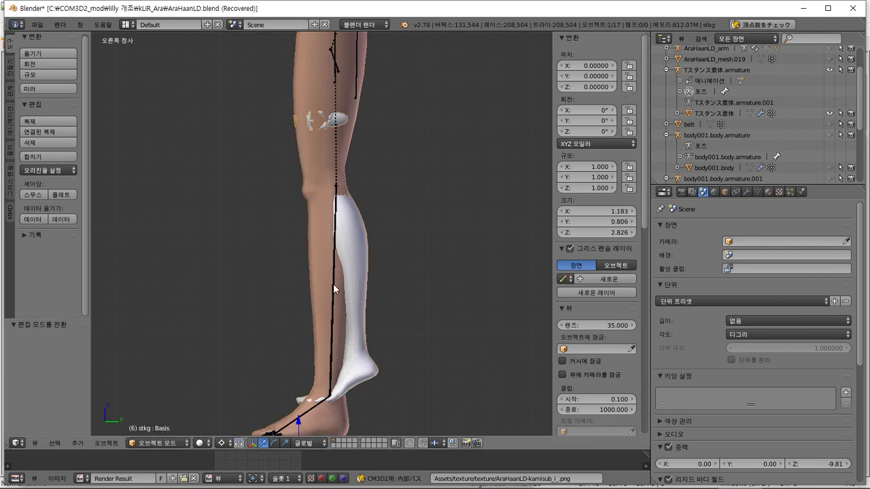
key(ctrl+Tab)
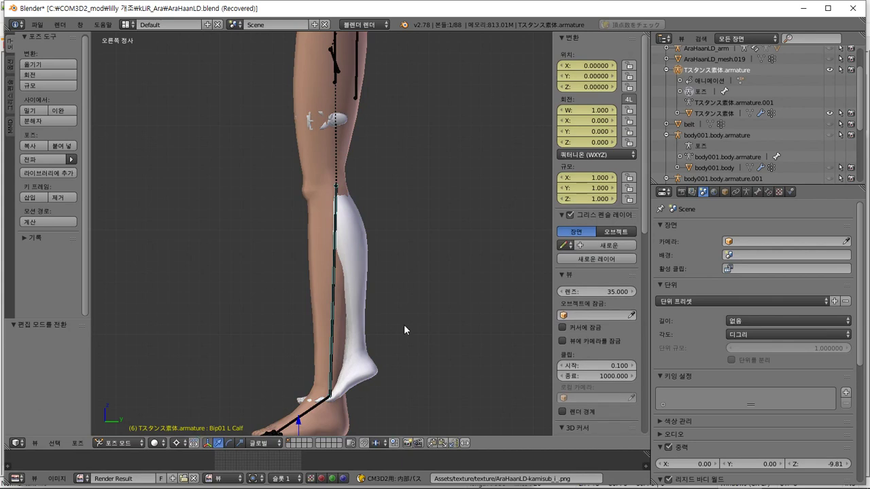
Step: Set the pivot point to the active element and rotate the Bip01 L Calf bone about -9.4°
key(r)
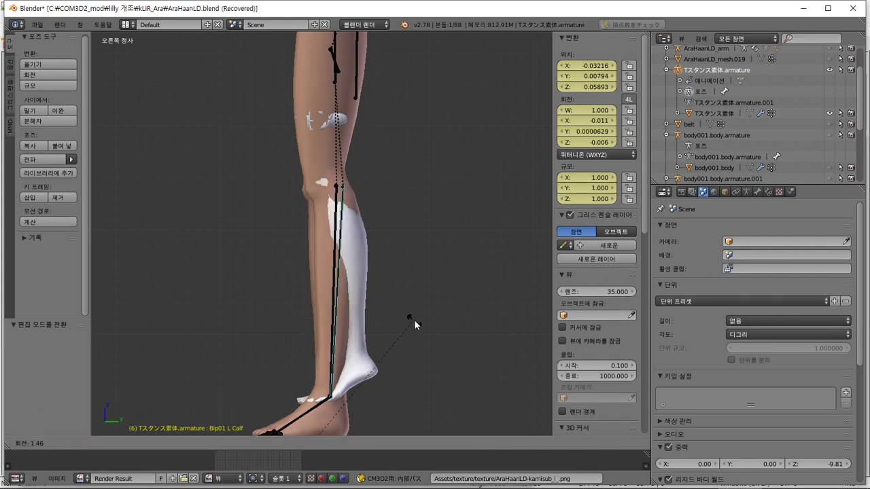
key(Escape)
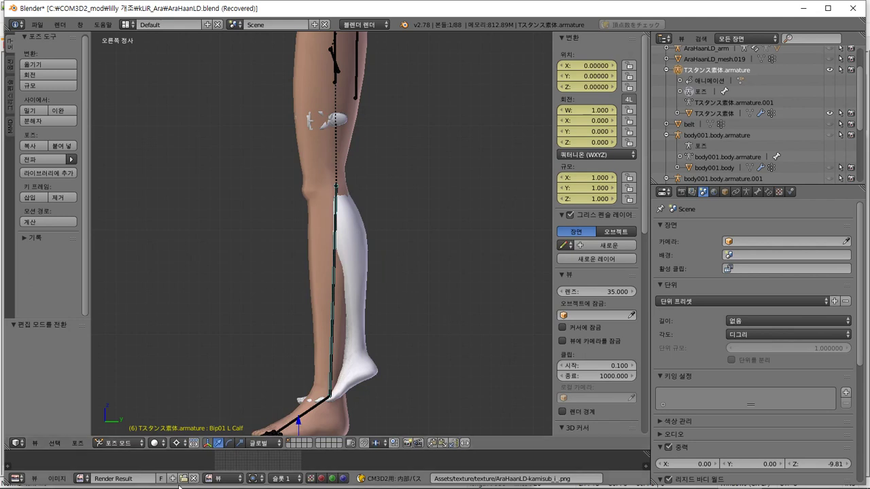
click(178, 444)
click(203, 386)
key(r)
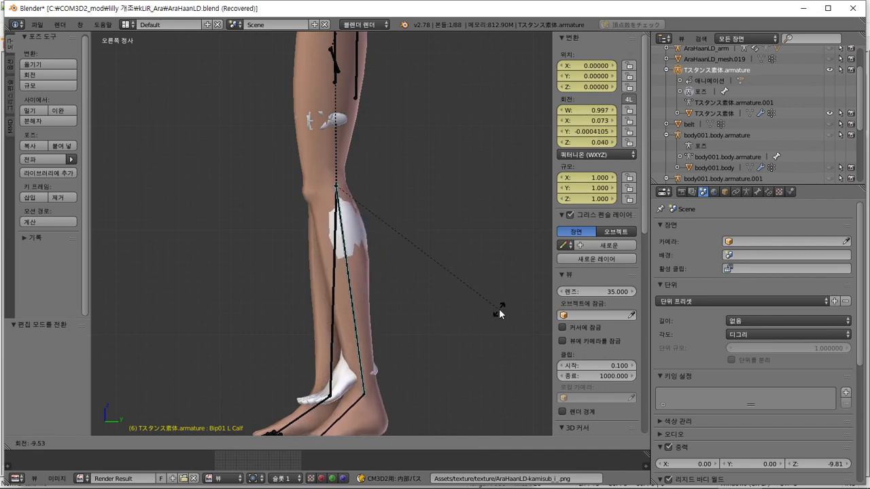
click(499, 309)
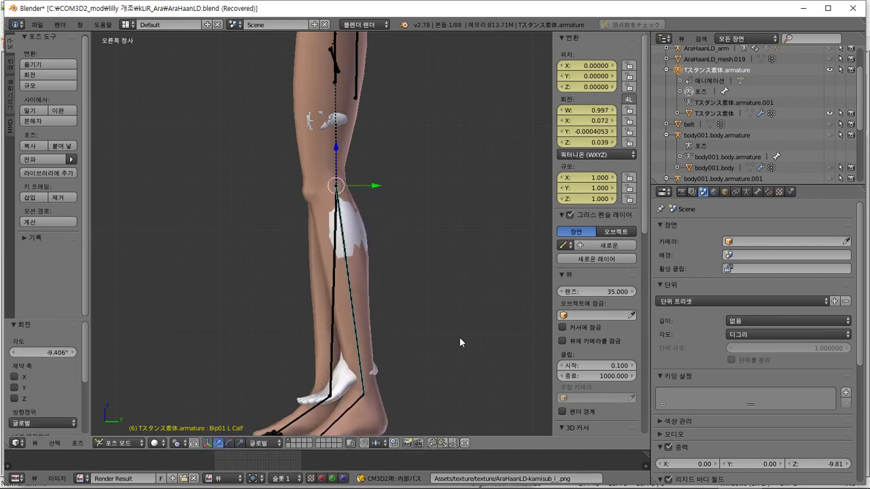
Step: Pose both calf bones, Bip01 L Calf and Bip01 R Calf, with a rotation of exactly -9° each
key(r)
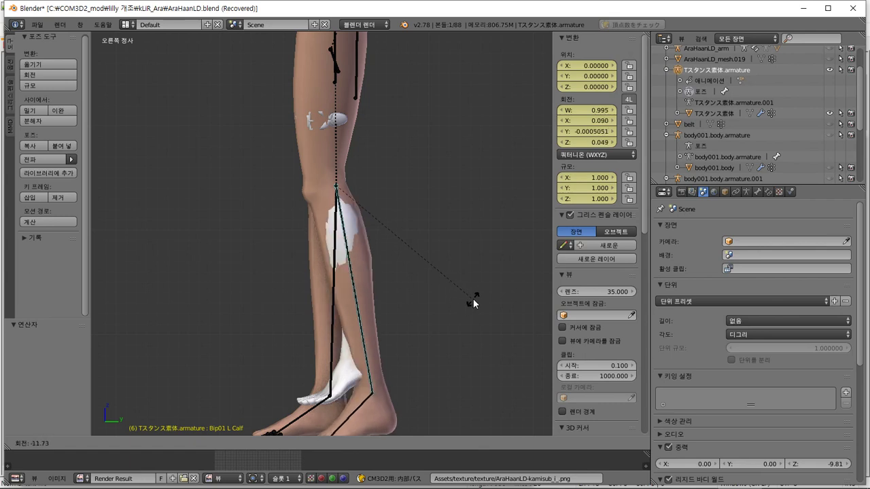
text(-9)
key(Return)
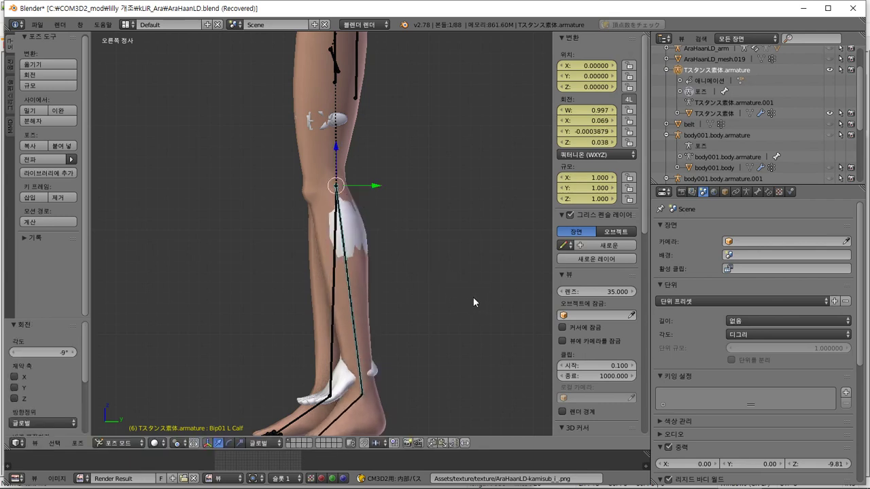
right_click(332, 324)
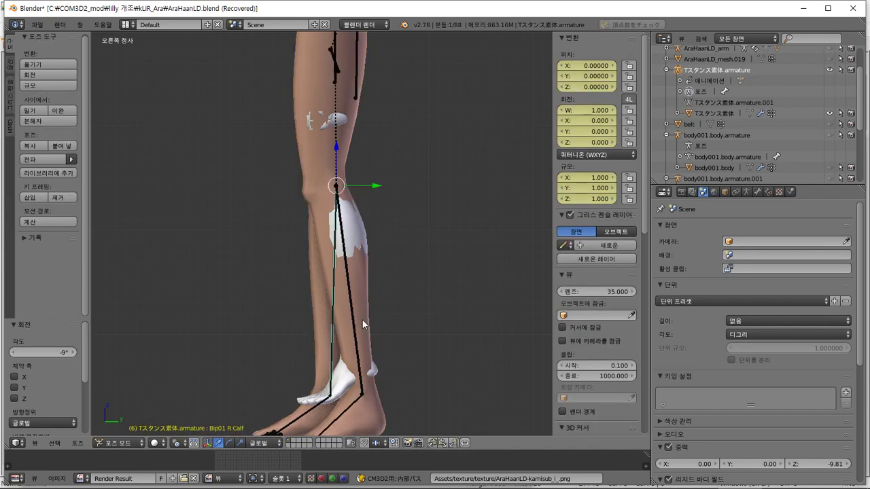
text(r)
text(-9)
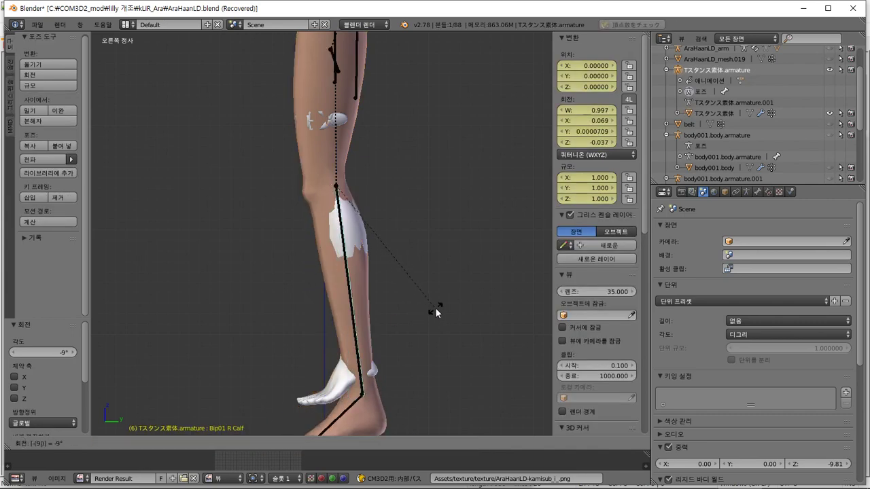
key(Return)
key(ctrl+z)
key(ctrl+z)
key(ctrl+z)
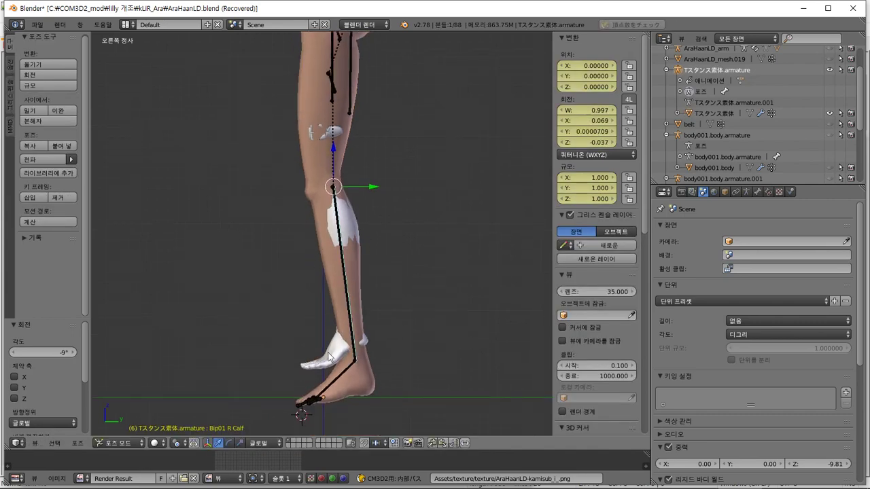
Step: Put the stkg mesh in edit mode, place the 3D cursor at the knee and make it the pivot point
key(Tab)
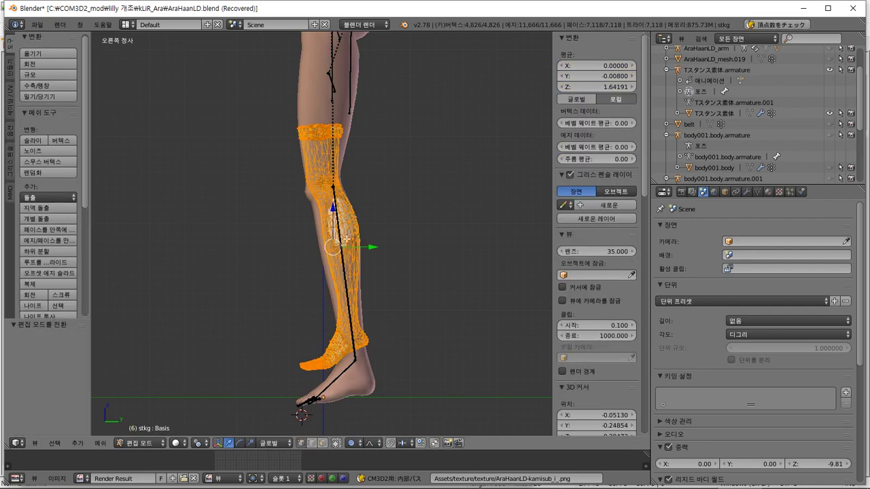
click(324, 186)
click(197, 442)
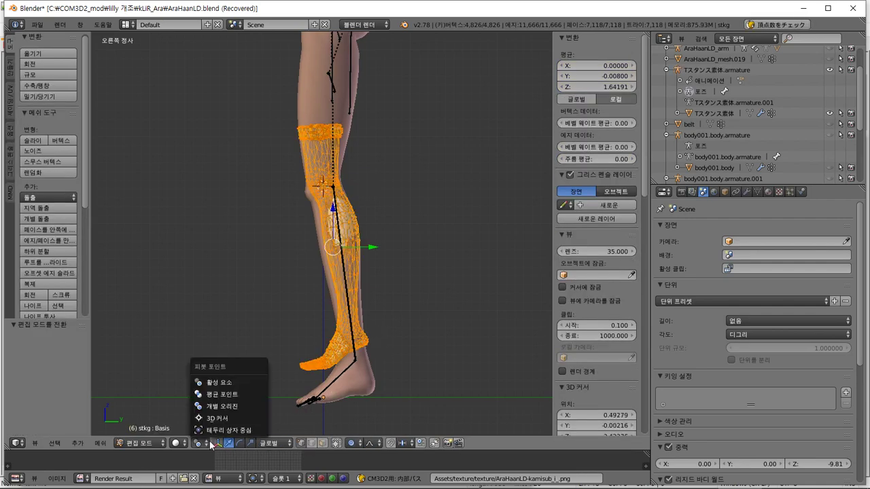
click(217, 417)
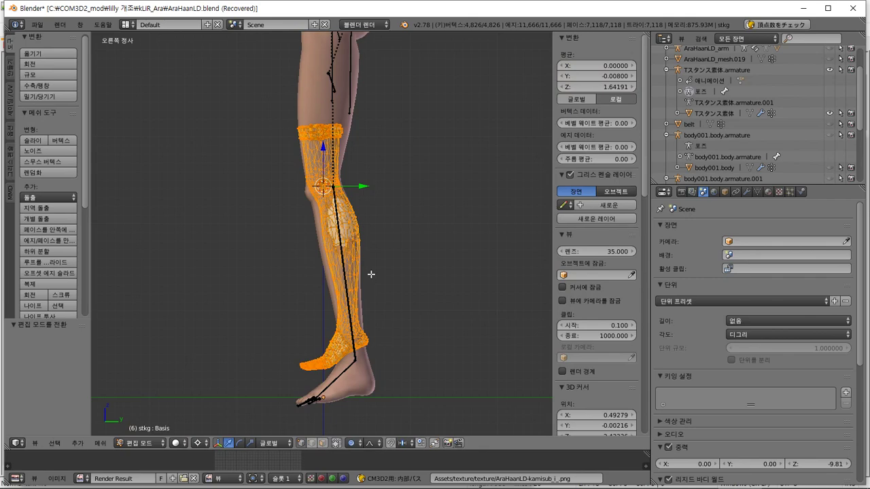
Step: Set the 3D cursor's X location to 0 and scale the stkg mesh up uniformly by about 1.204
key(KP_1)
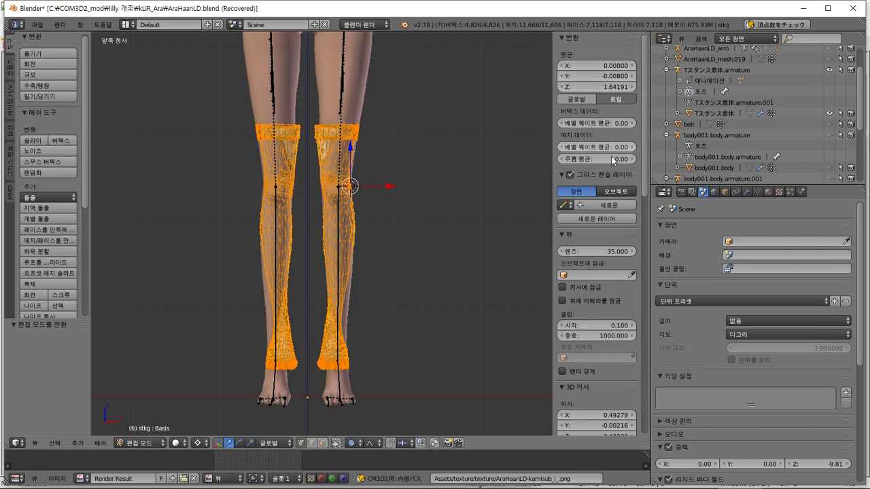
click(597, 414)
text(0)
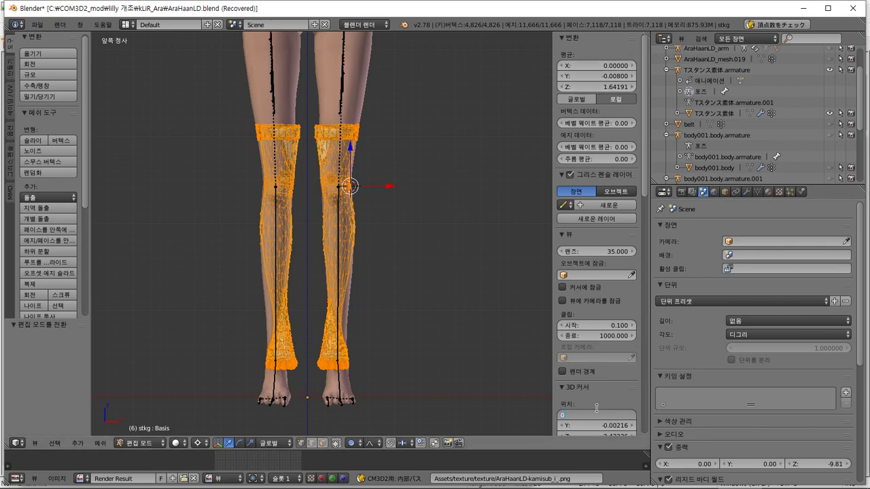
key(Return)
key(s)
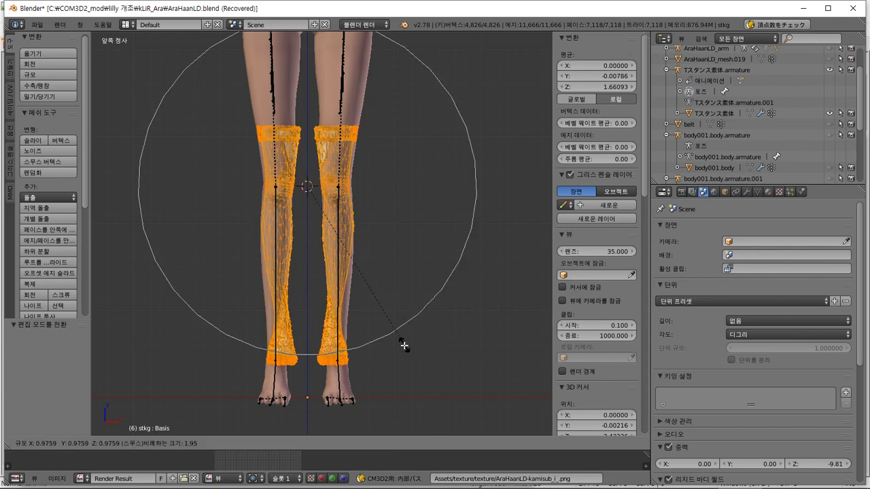
click(397, 398)
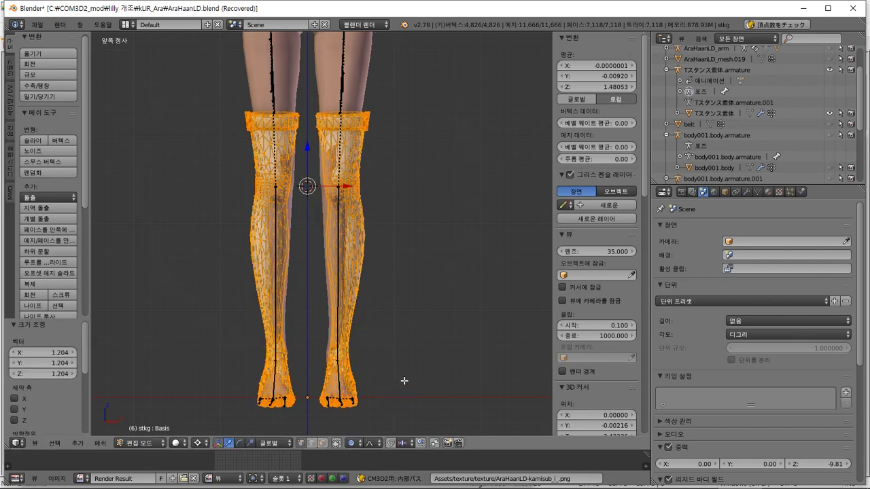
Step: Lower the stkg mesh by about 0.052 along the Z axis in the right side view
key(KP_3)
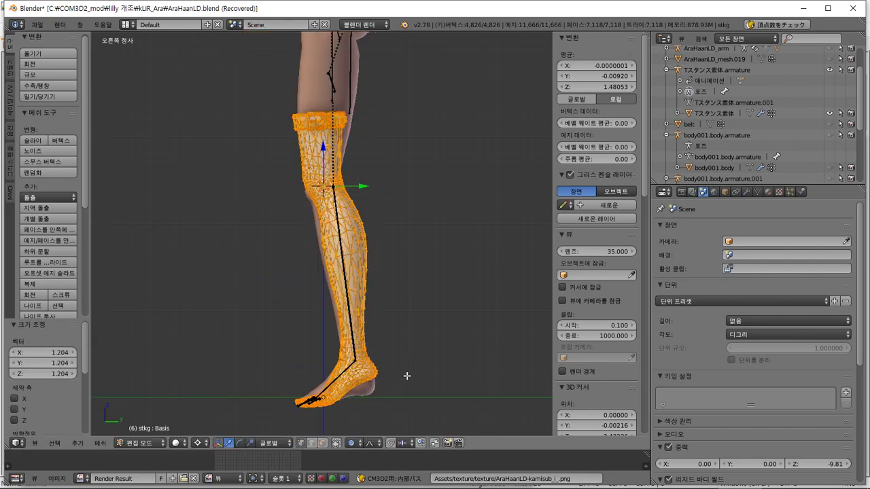
scroll(407, 376, up, 2)
shift+middle_drag(407, 375, 387, 288)
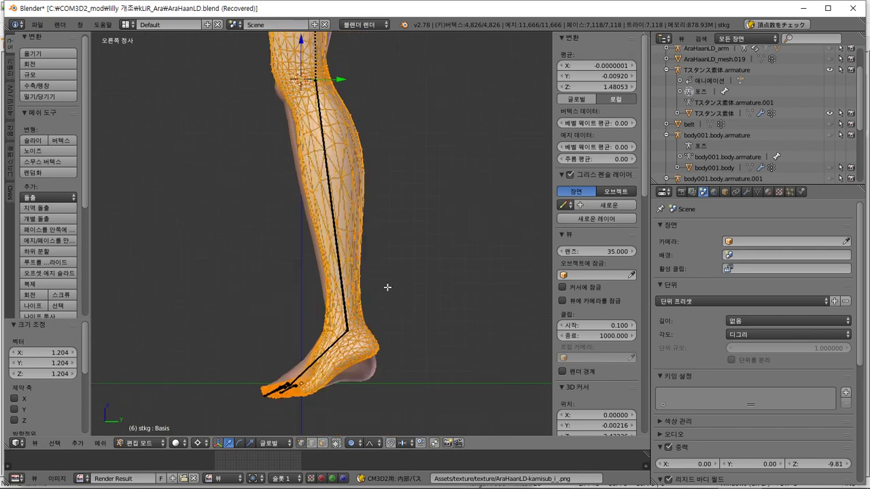
scroll(387, 287, down, 2)
shift+scroll(387, 288, up, 3)
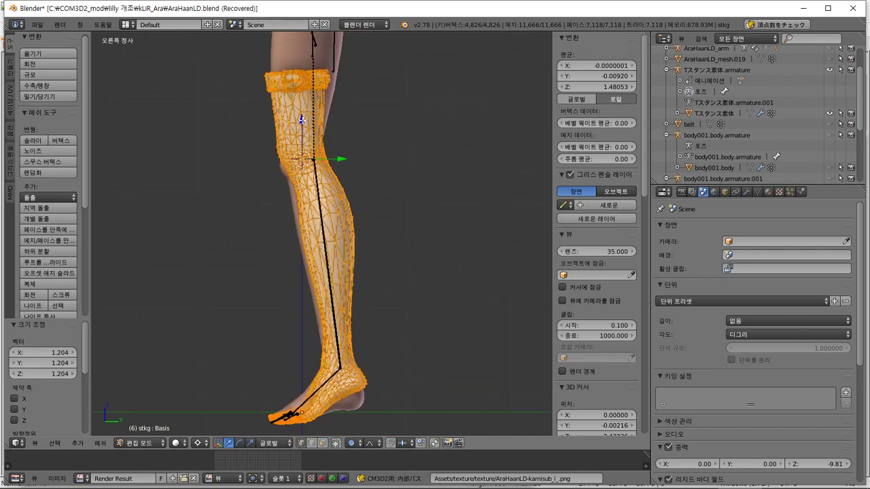
key(g)
key(z)
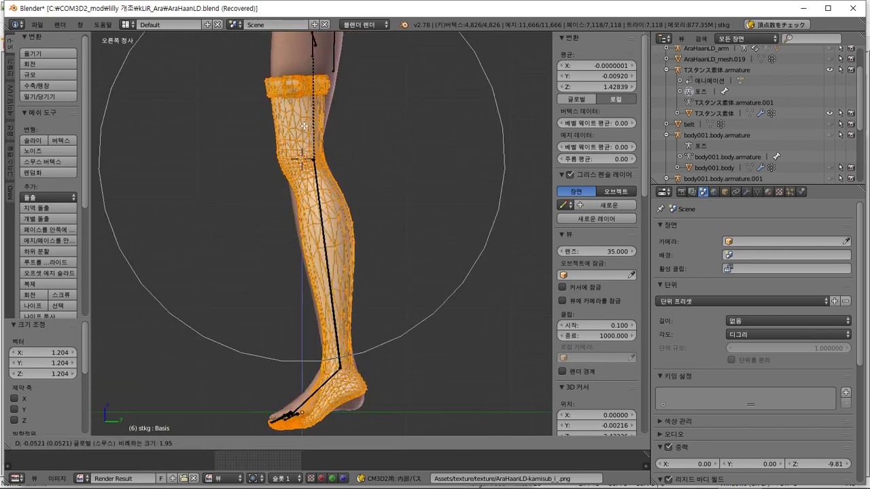
click(303, 125)
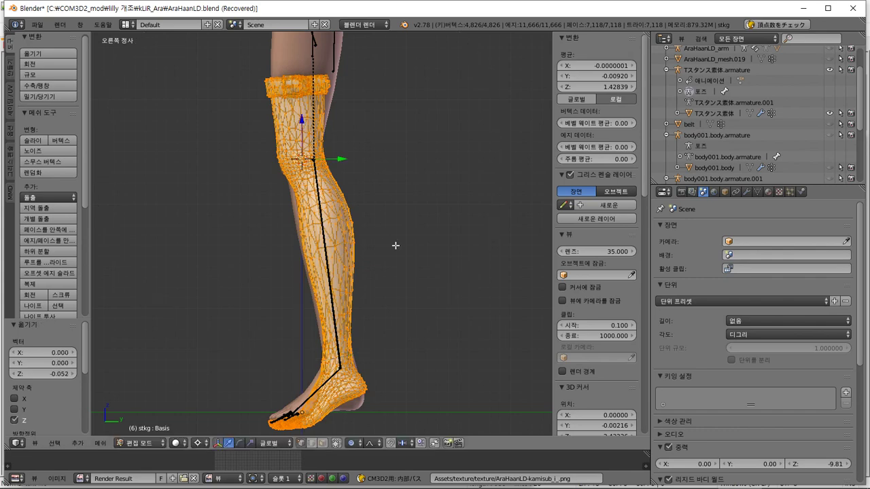
Step: Scale the stkg mesh up by about 1.052 and rotate it about 5.1° around the knee in side view
key(s)
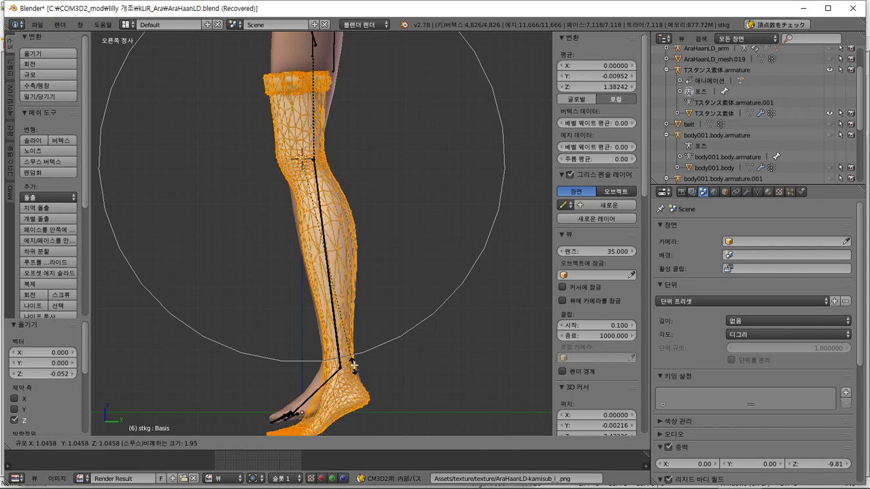
click(352, 367)
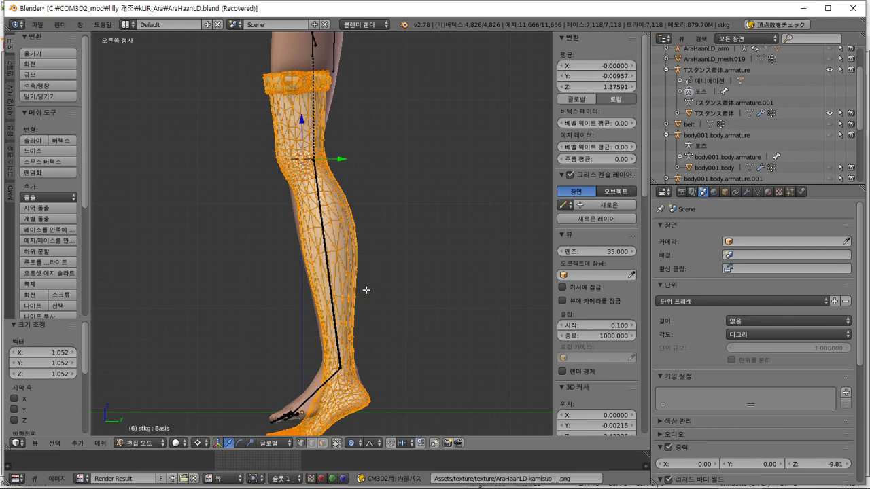
key(r)
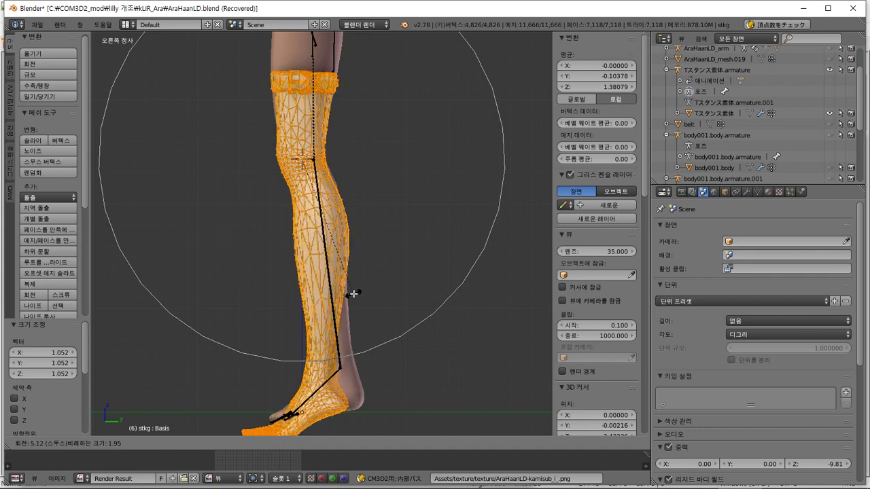
click(353, 293)
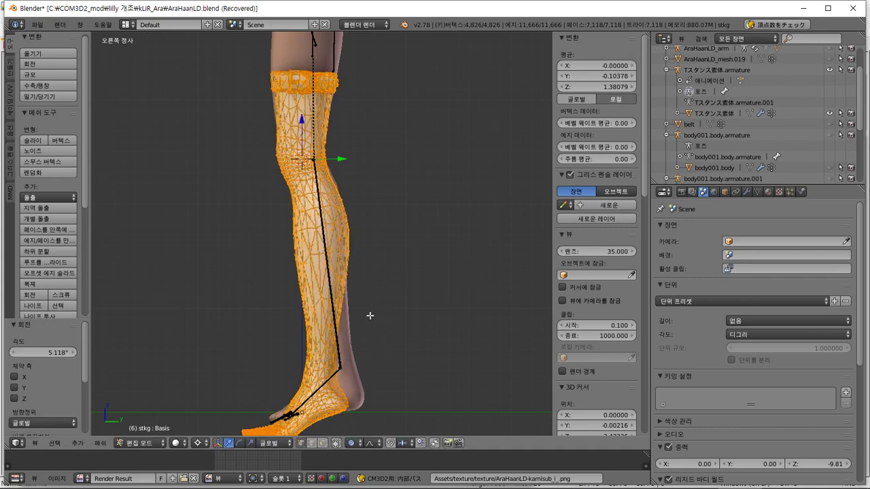
Step: Leave mesh editing and rotate the Bip01 L Calf bone by exactly 4°
key(Tab)
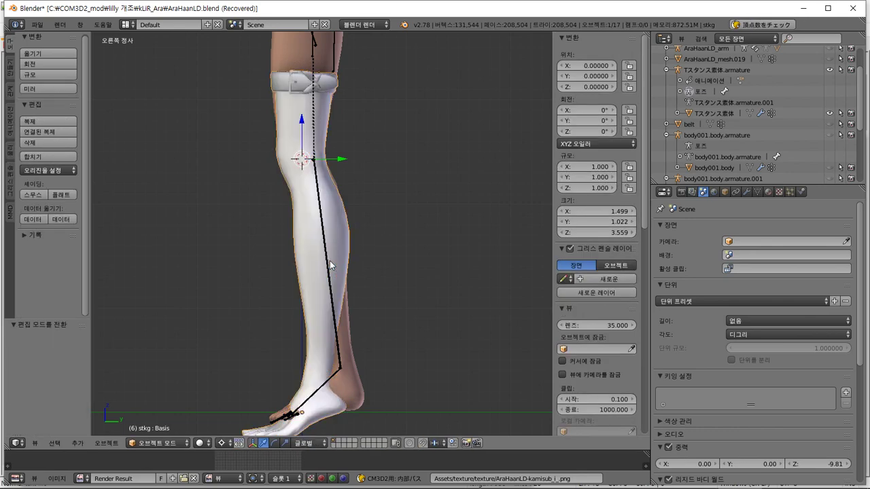
right_click(328, 255)
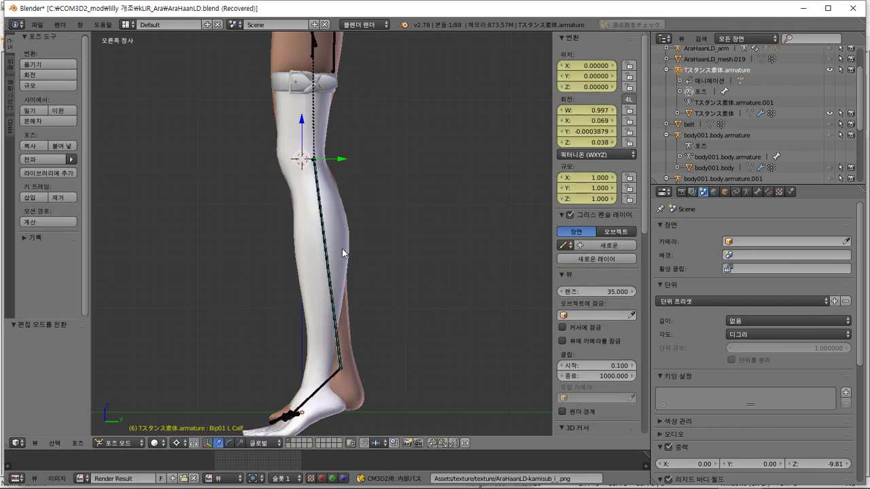
key(r)
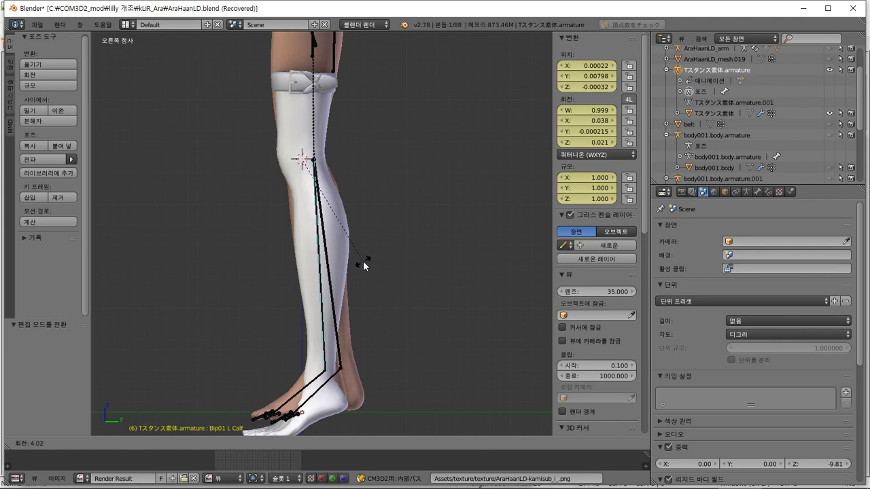
text(4)
key(Return)
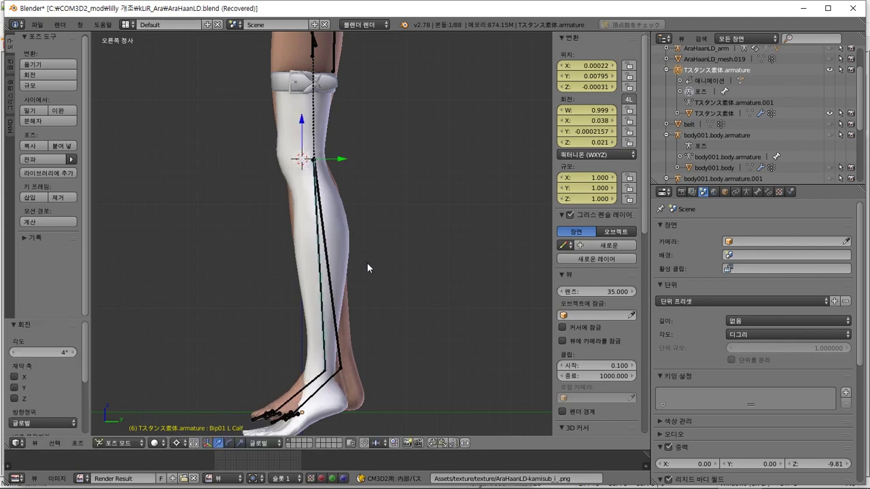
Step: Rotate the Bip01 R Calf bone by exactly 4° to match the other calf
right_click(331, 288)
text(r)
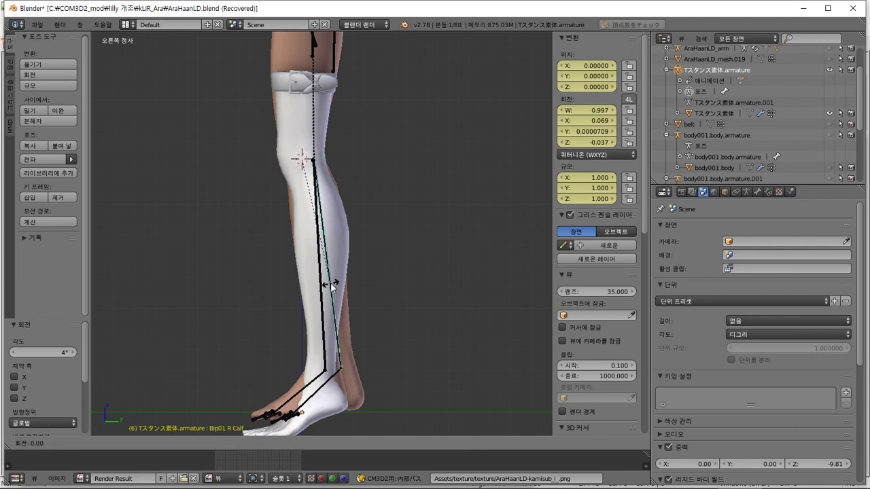
text(43)
key(Return)
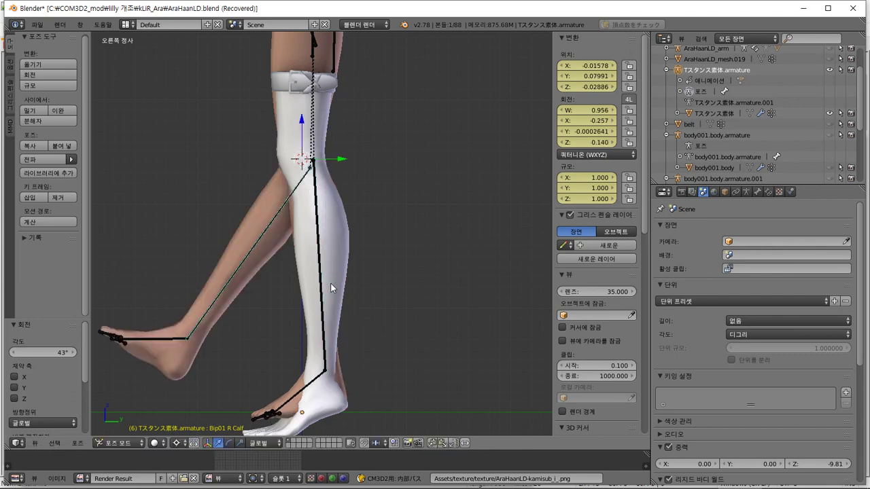
key(ctrl+z)
text(r)
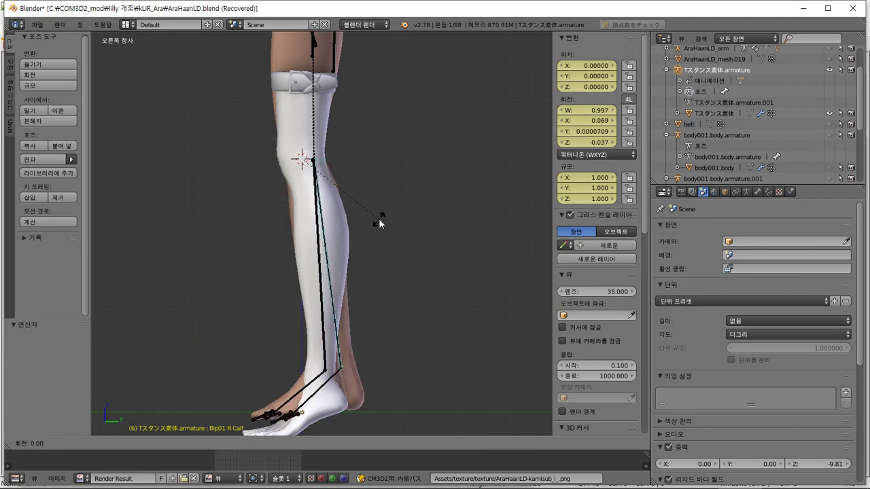
text(4)
key(Return)
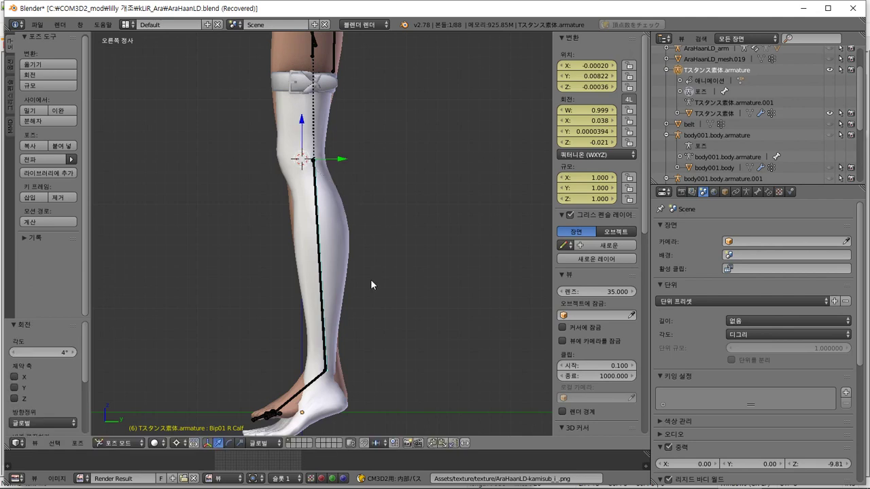
Step: Rotate both foot bones, Bip01 L Foot and Bip01 R Foot, by -16° each to follow the stocking's pointed feet
right_click(317, 362)
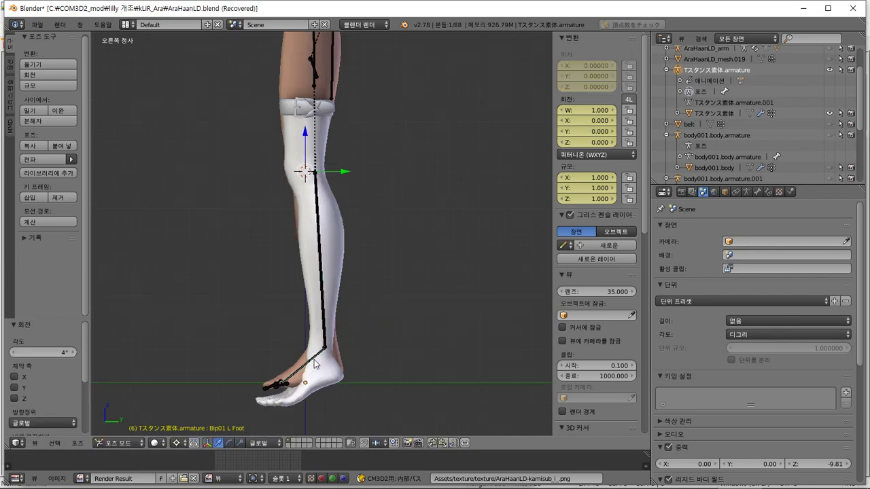
shift+middle_drag(344, 359, 349, 342)
key(r)
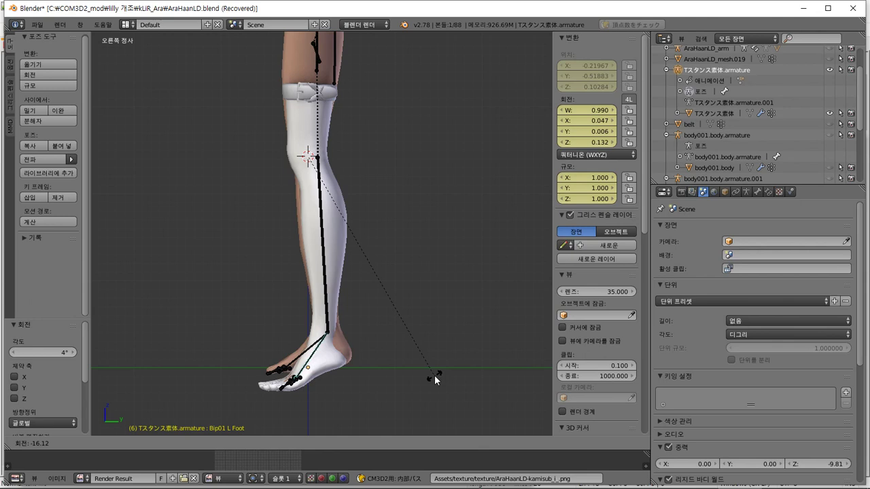
click(435, 376)
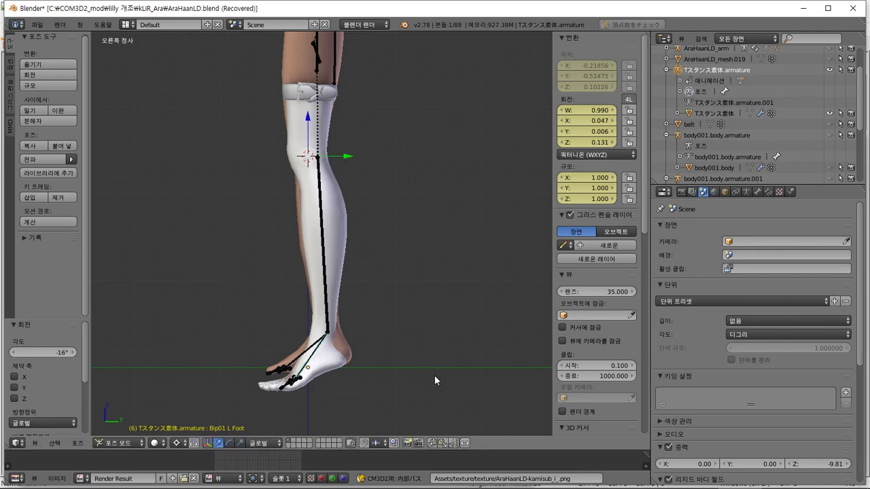
right_click(313, 350)
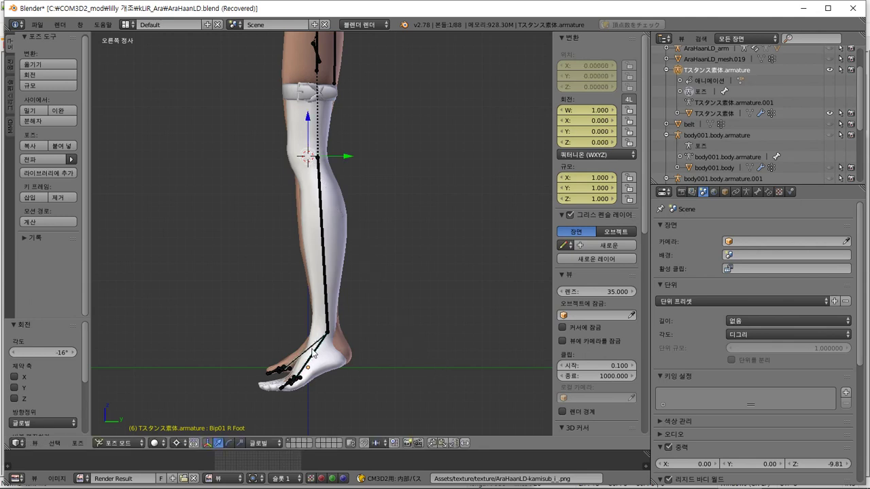
key(r)
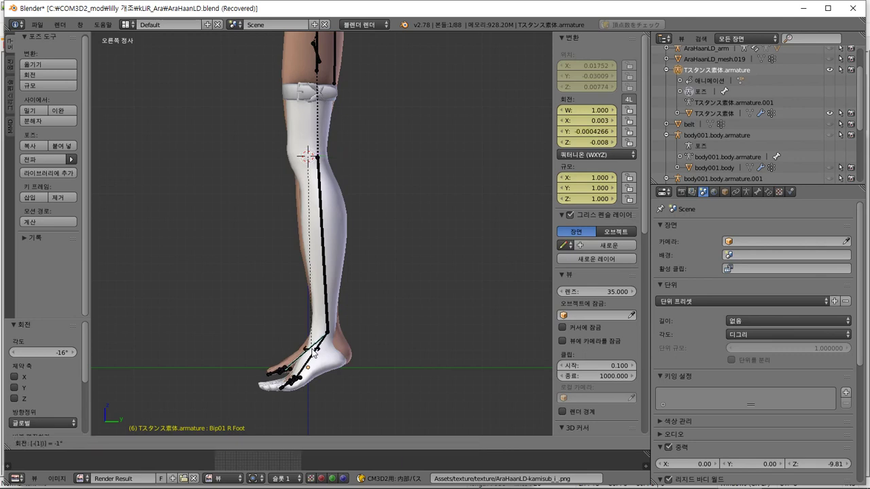
click(314, 352)
scroll(283, 346, up, 1)
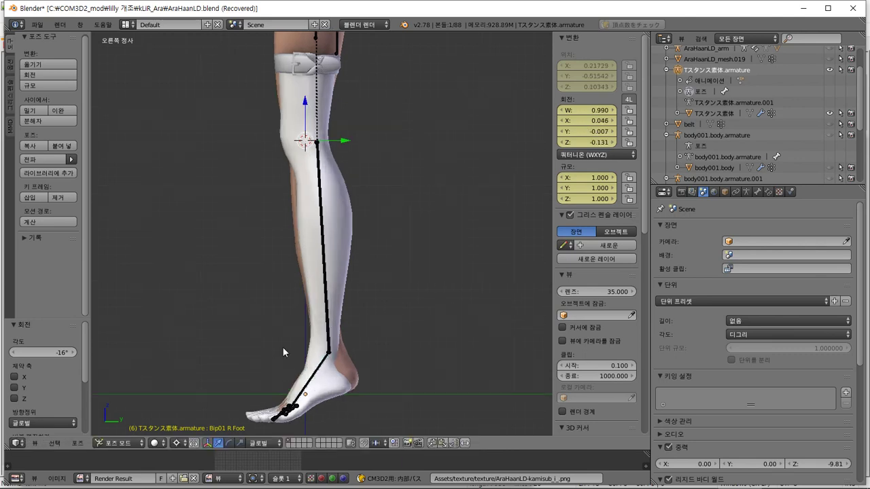
Step: Put the stkg mesh back in edit mode and move it about 0.094 along Y and 0.047 along Z
right_click(352, 206)
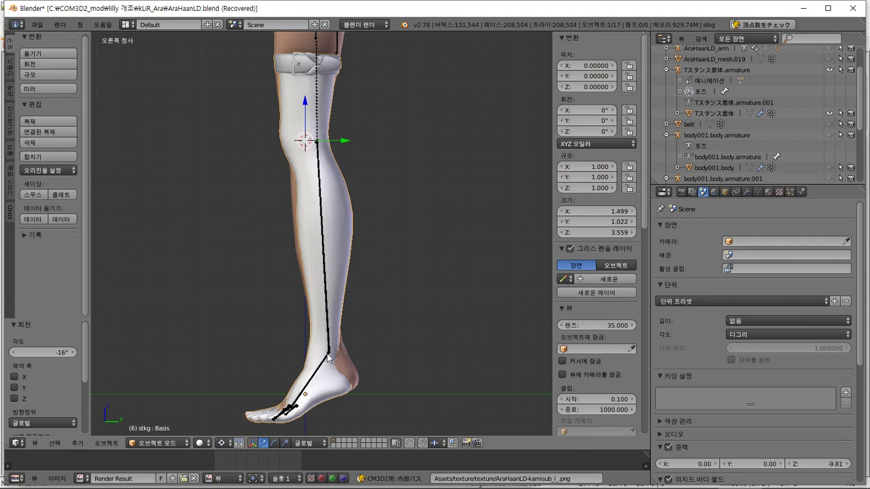
key(g)
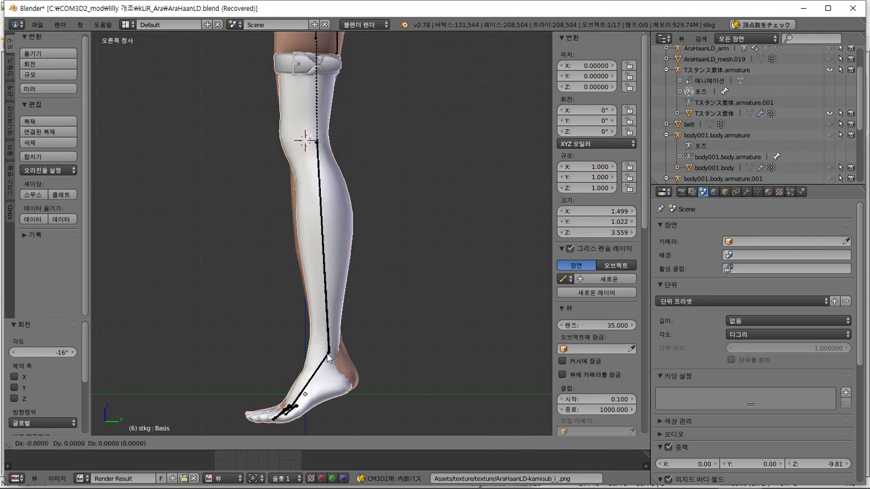
key(Escape)
key(Tab)
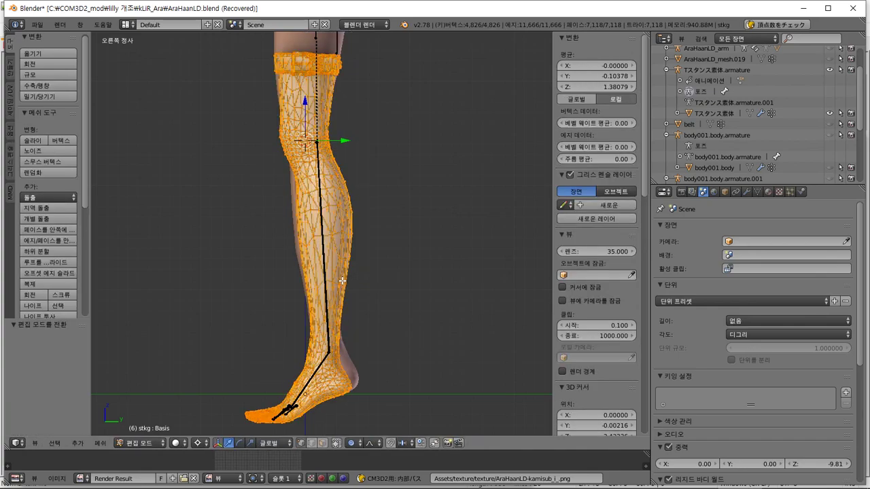
mouse_move(334, 324)
middle_down()
mouse_move(451, 340)
mouse_move(290, 326)
mouse_move(350, 317)
mouse_move(328, 322)
mouse_move(336, 325)
middle_up()
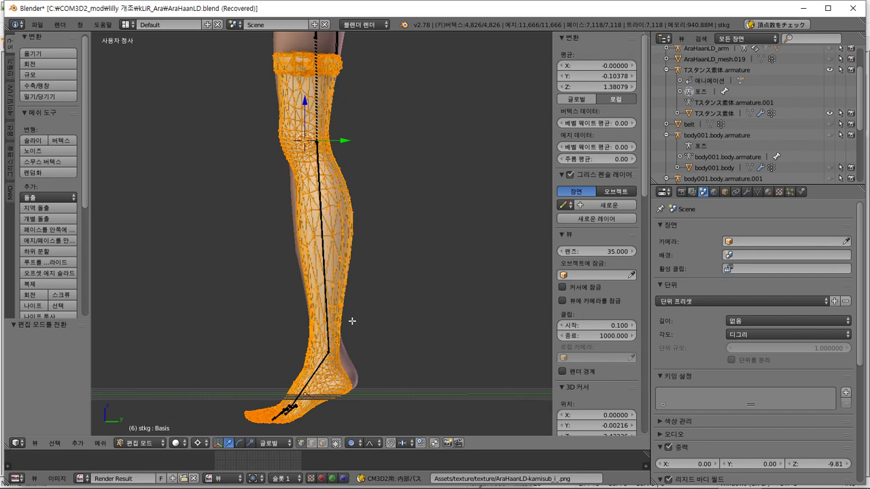
key(KP_3)
key(g)
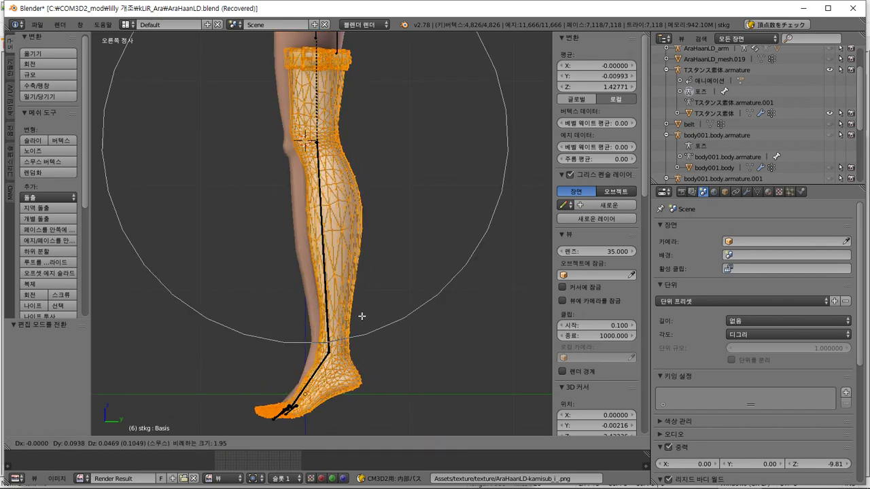
click(361, 316)
Step: Shift the stkg mesh about -0.109 along the Y axis to align it with the body's leg
key(r)
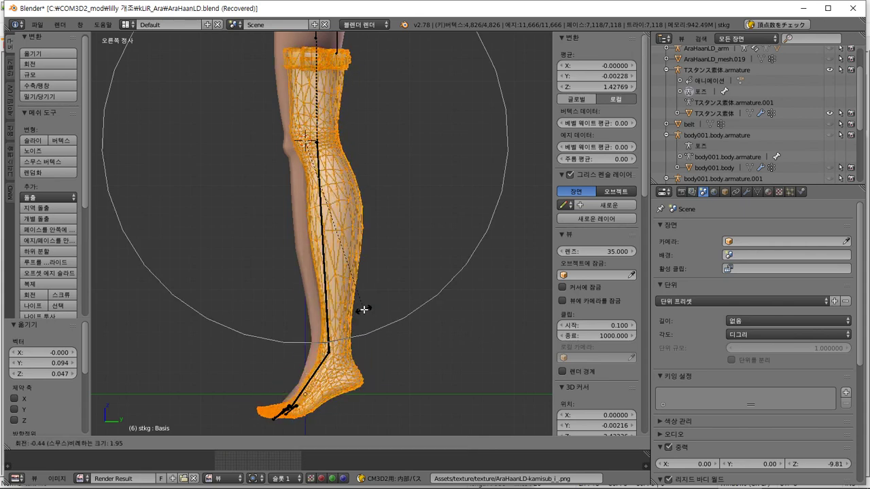
click(383, 292)
key(g)
key(y)
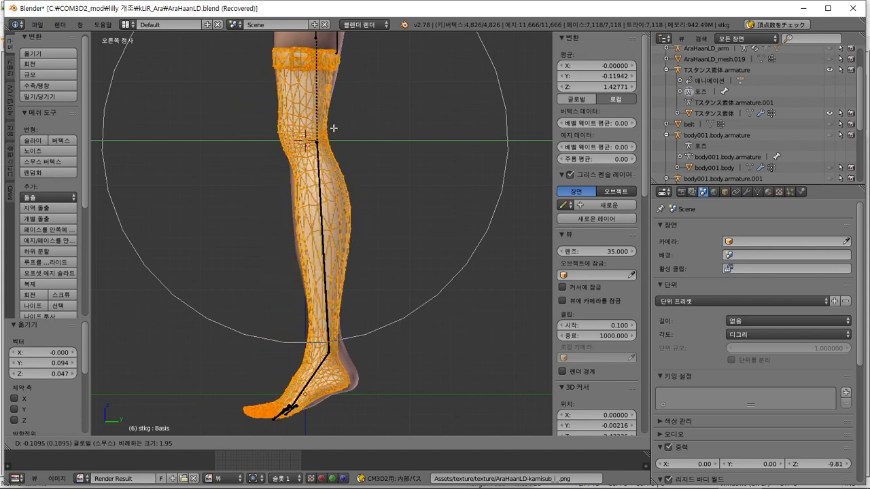
click(334, 128)
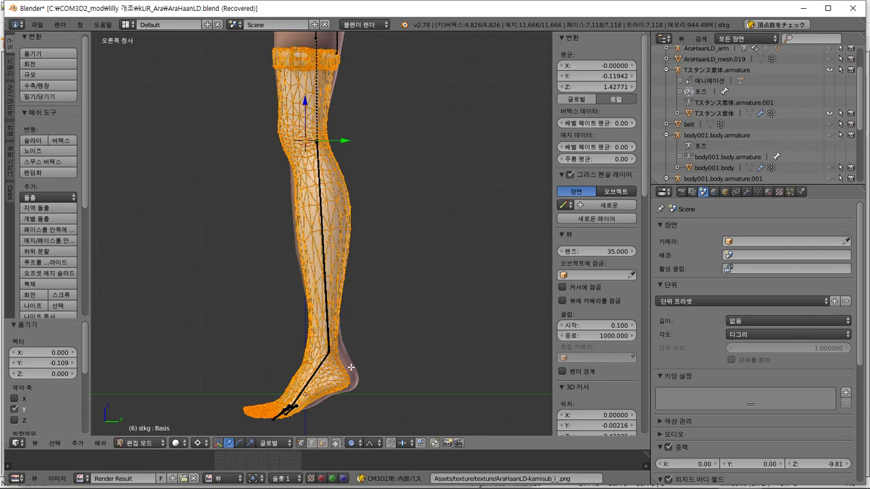
Step: Leave edit mode on stkg and rotate the Bip01 L Foot and Bip01 R Foot bones by 5° each
key(Tab)
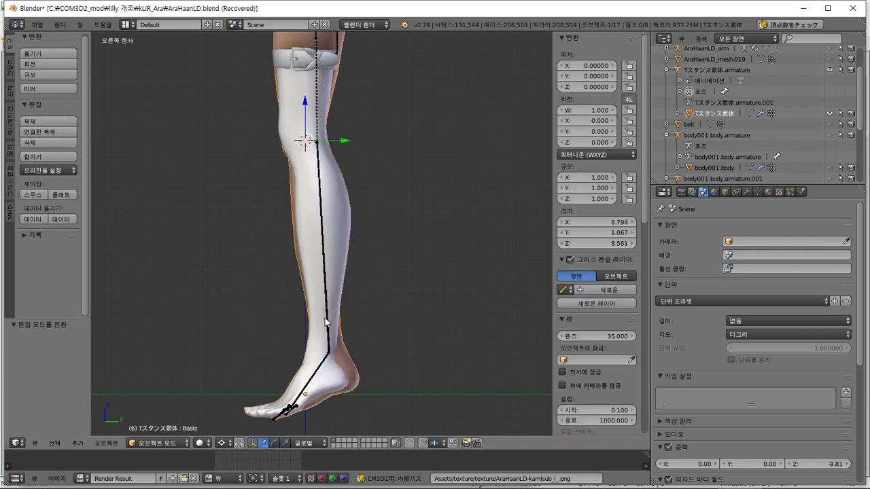
right_click(325, 321)
right_click(323, 364)
key(r)
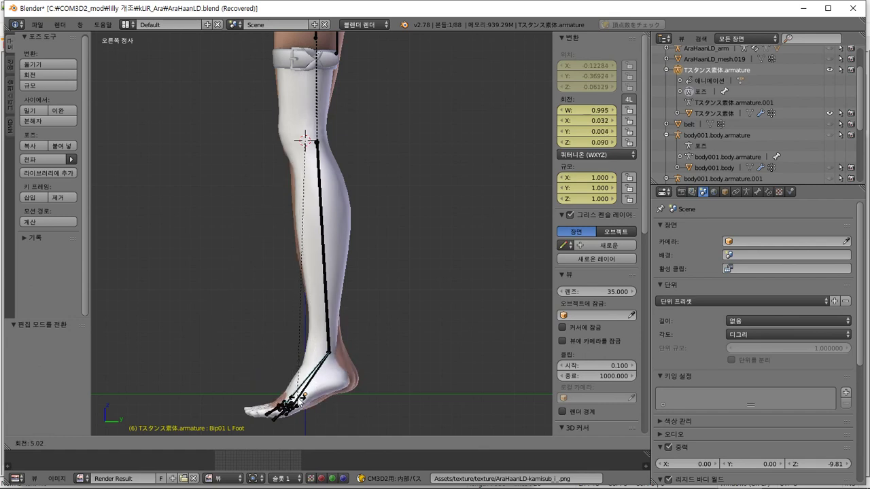
click(303, 397)
right_click(307, 391)
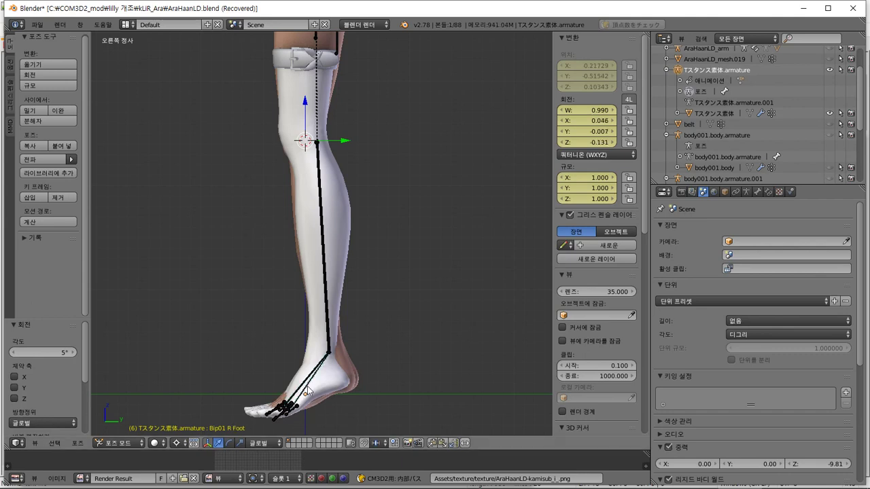
key(r)
right_click(308, 387)
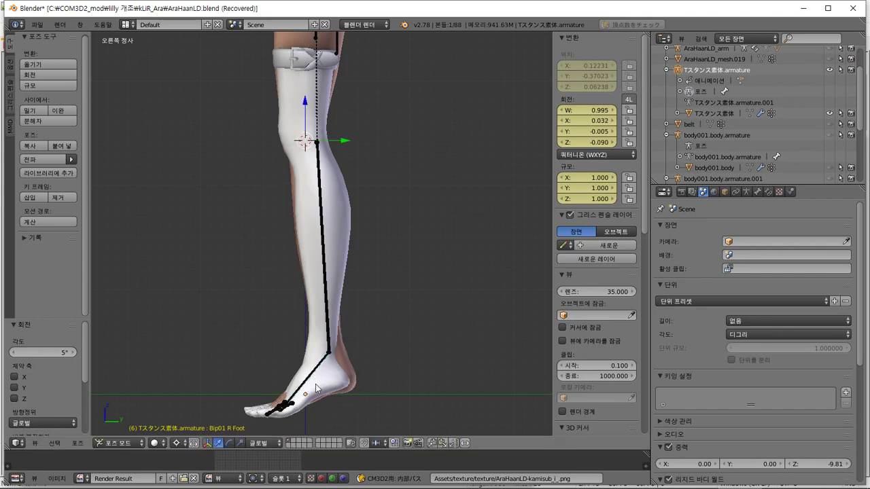
Step: Select the stkg mesh for editing and move it about -0.005 along Y and 0.036 along Z
right_click(337, 221)
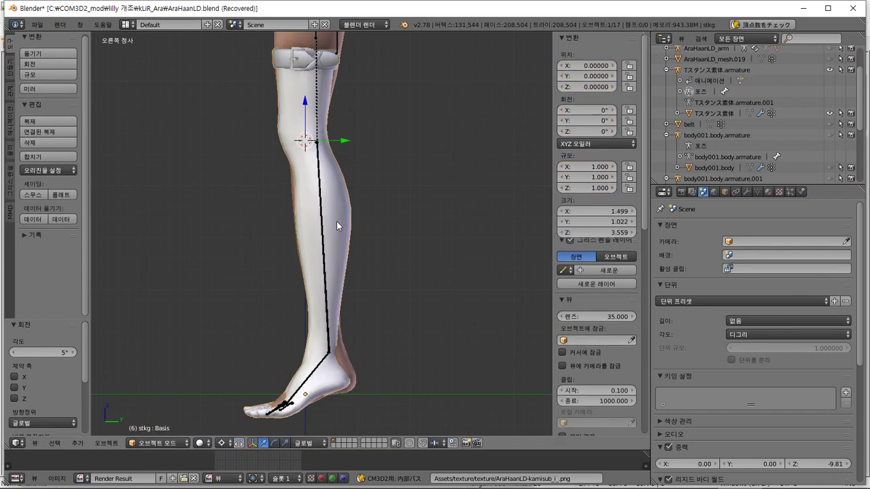
key(Tab)
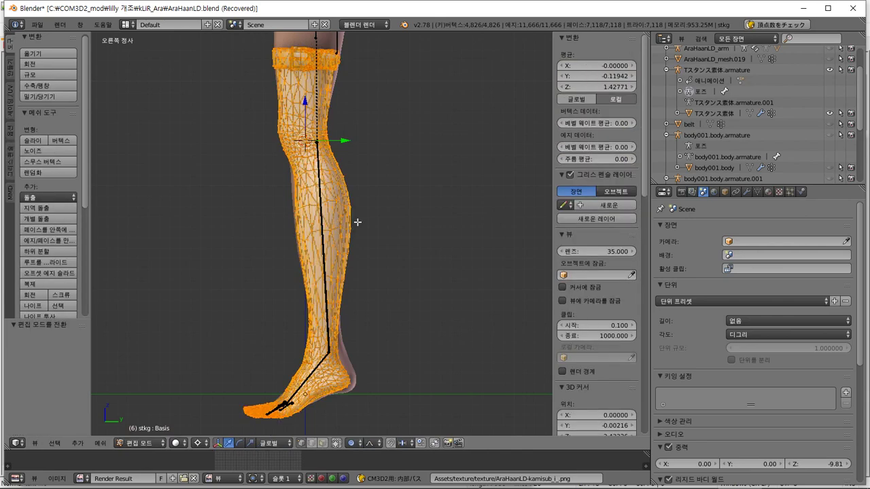
key(g)
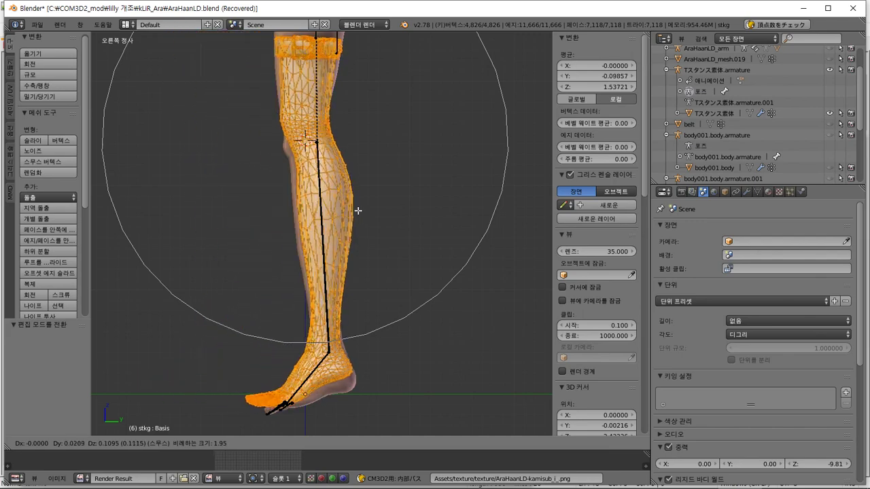
click(357, 218)
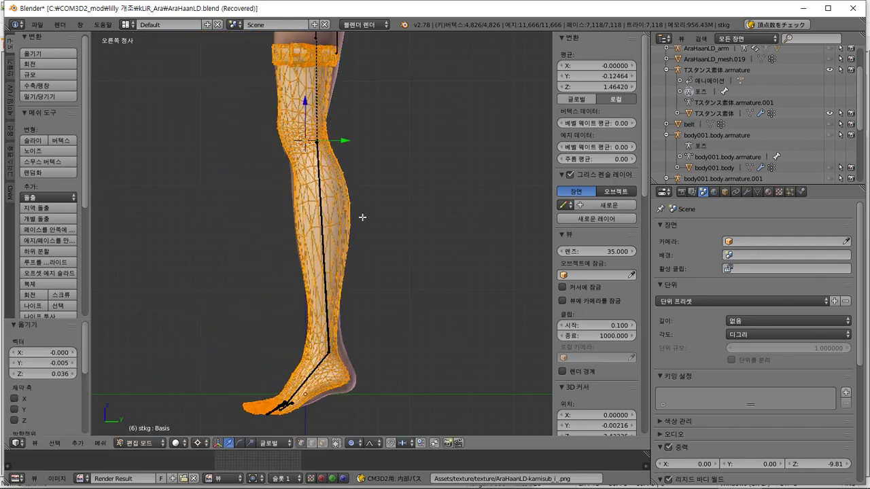
Step: Deselect the stocking mesh and examine its fit on both legs and feet from the front and the side
middle_drag(389, 240, 514, 254)
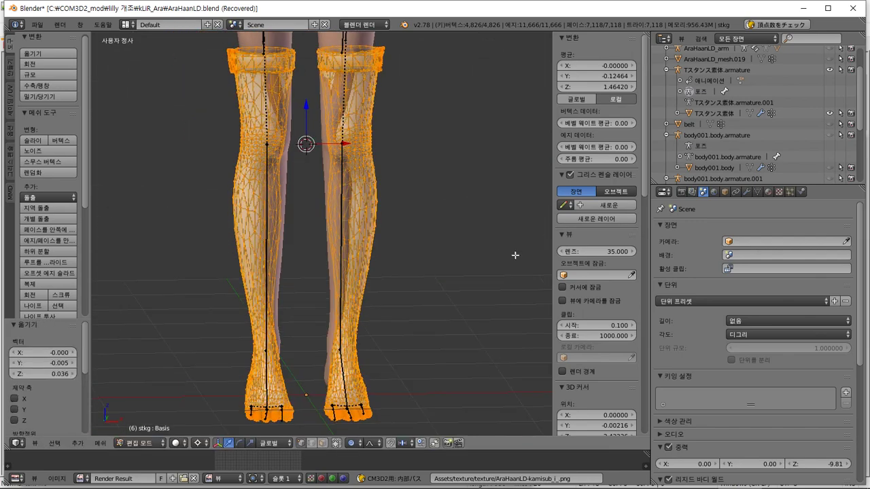
scroll(514, 271, up, 2)
middle_drag(515, 290, 395, 243)
key(KP_3)
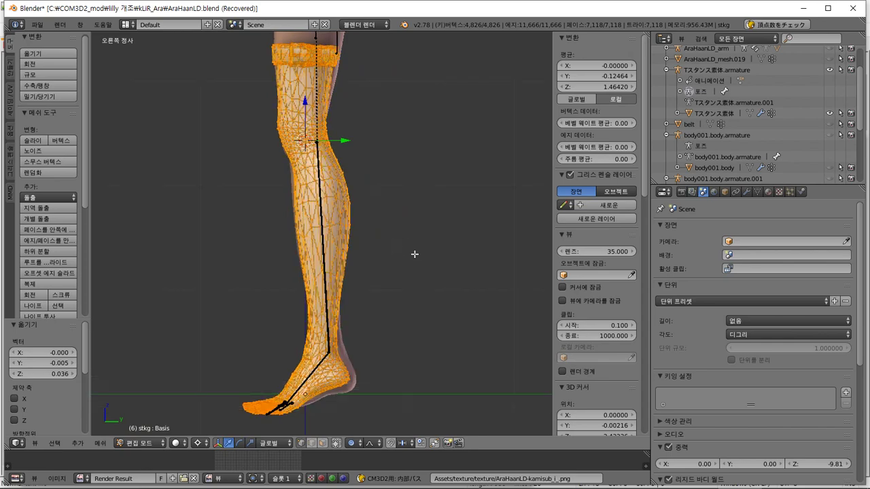
key(a)
shift+scroll(388, 320, down, 4)
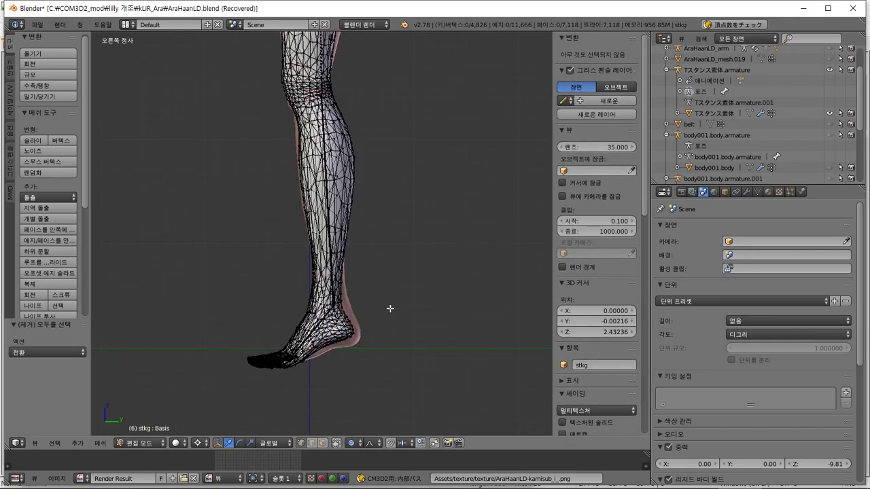
scroll(390, 309, up, 3)
shift+scroll(390, 299, down, 3)
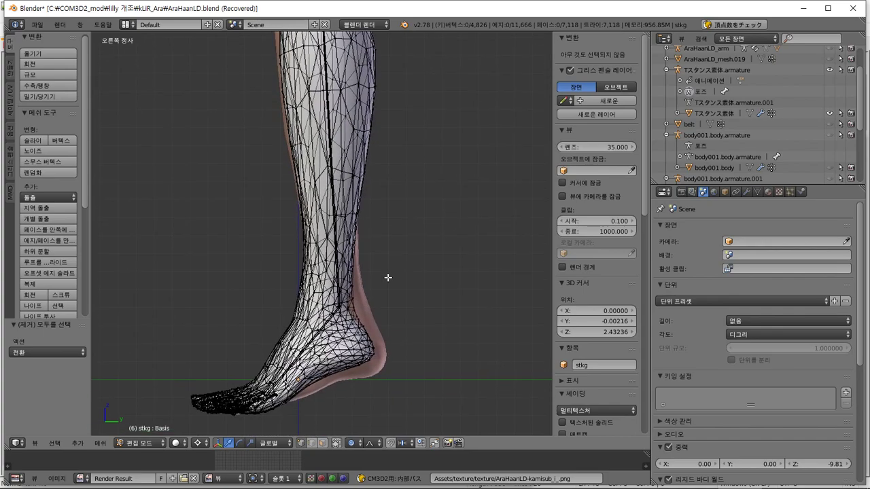
middle_drag(388, 277, 486, 298)
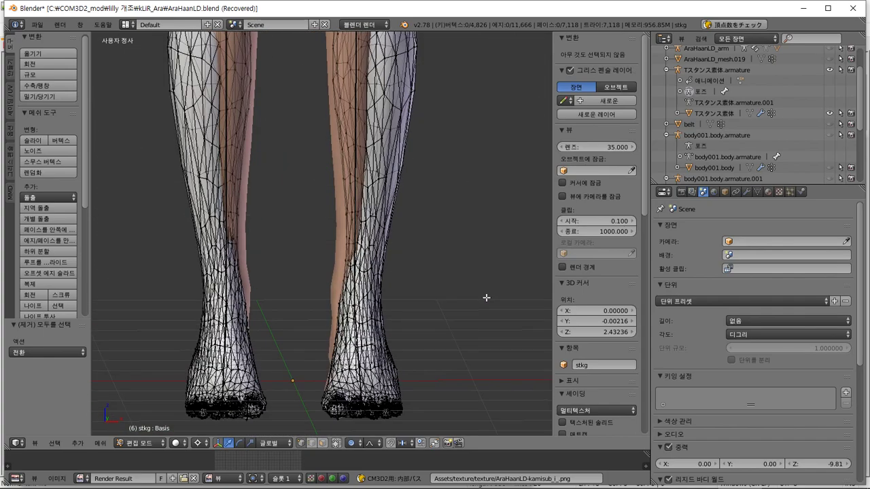
scroll(485, 295, down, 1)
scroll(443, 255, down, 1)
shift+middle_drag(443, 254, 442, 311)
scroll(437, 313, up, 1)
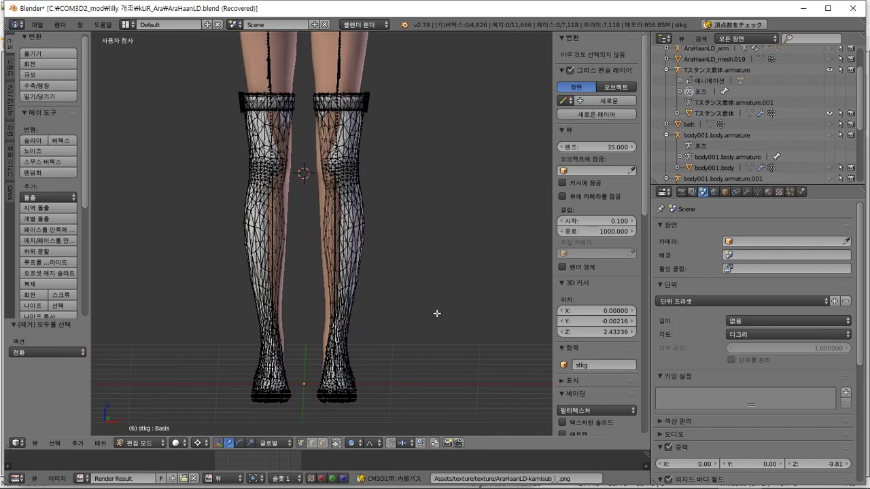
key(KP_3)
key(KP_1)
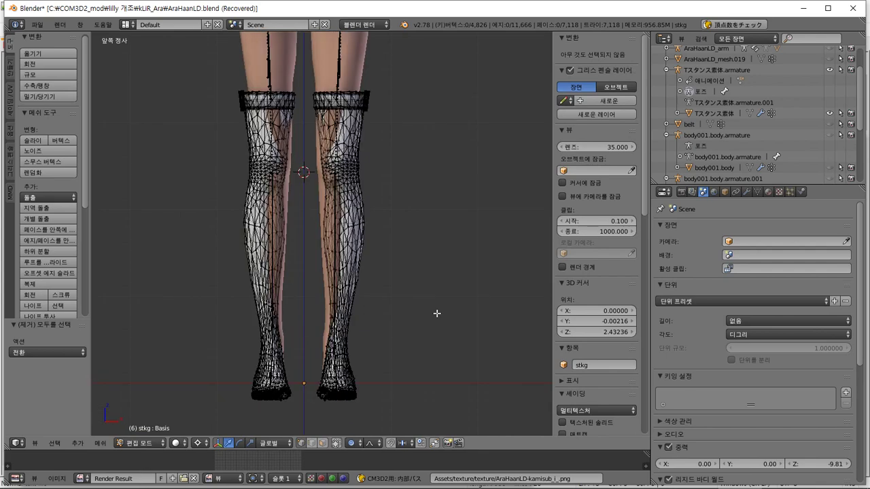
key(a)
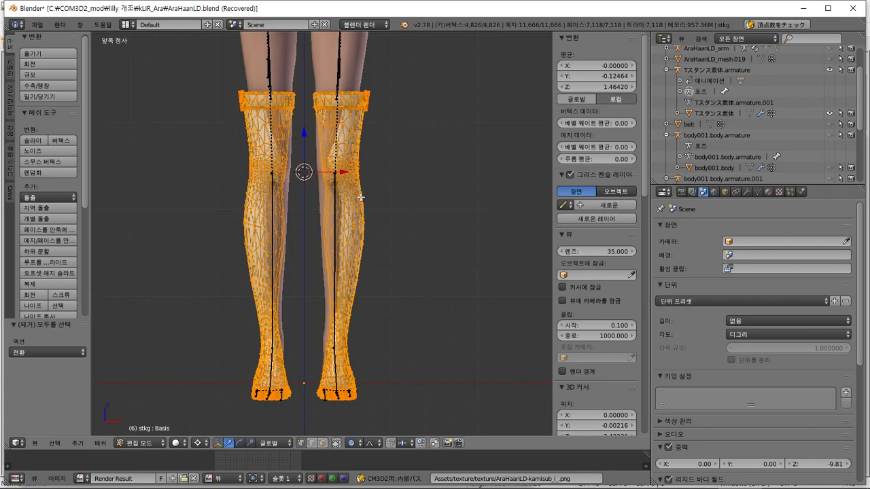
key(a)
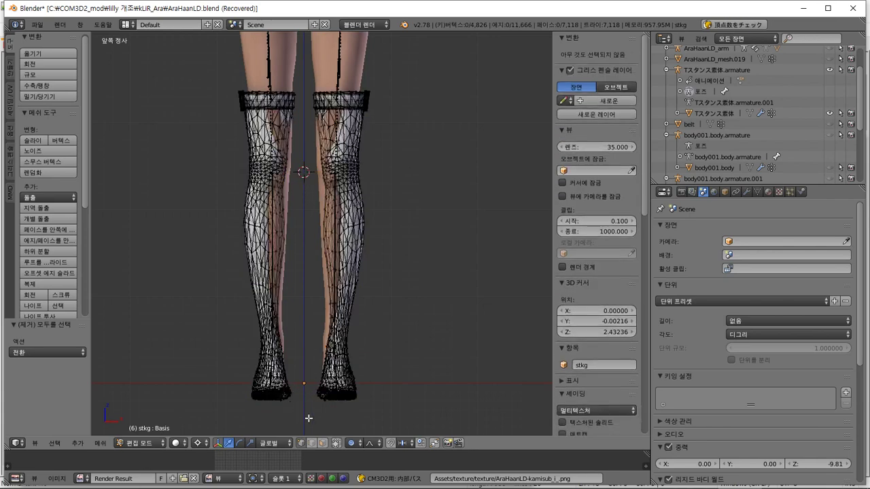
key(b)
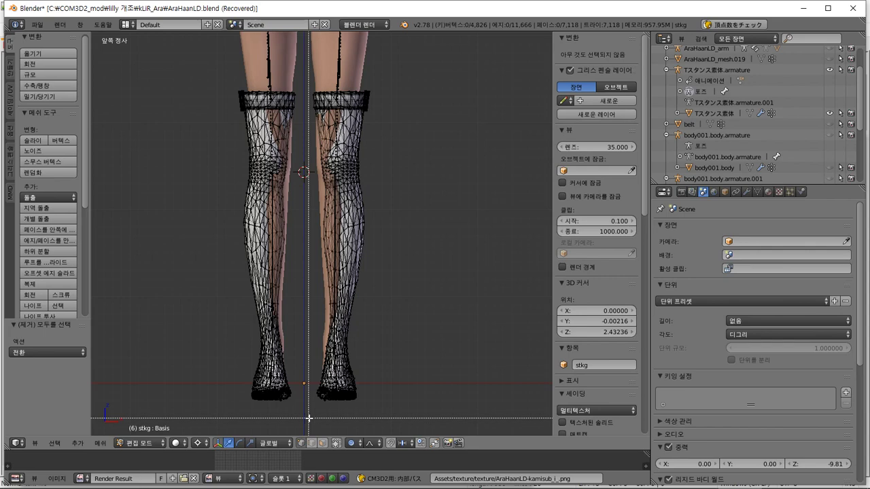
Step: Place the 3D cursor midway between the two calves and set its X and Y positions to 0
scroll(336, 370, up, 2)
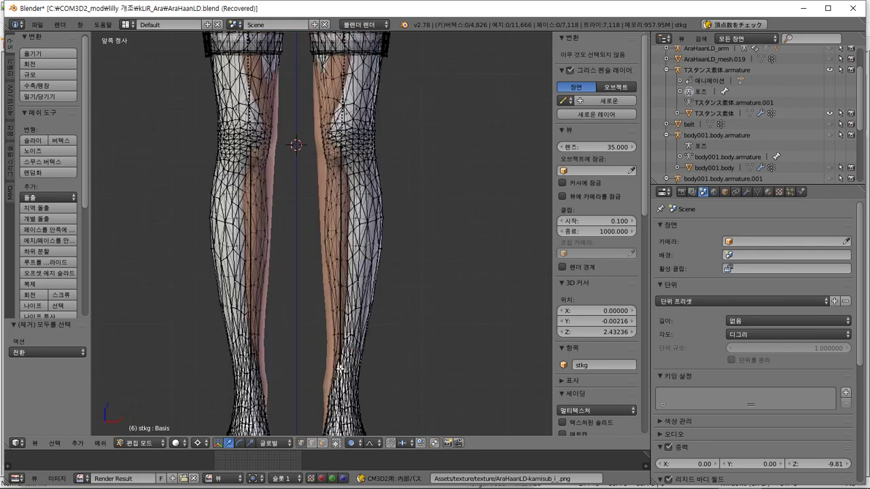
click(297, 231)
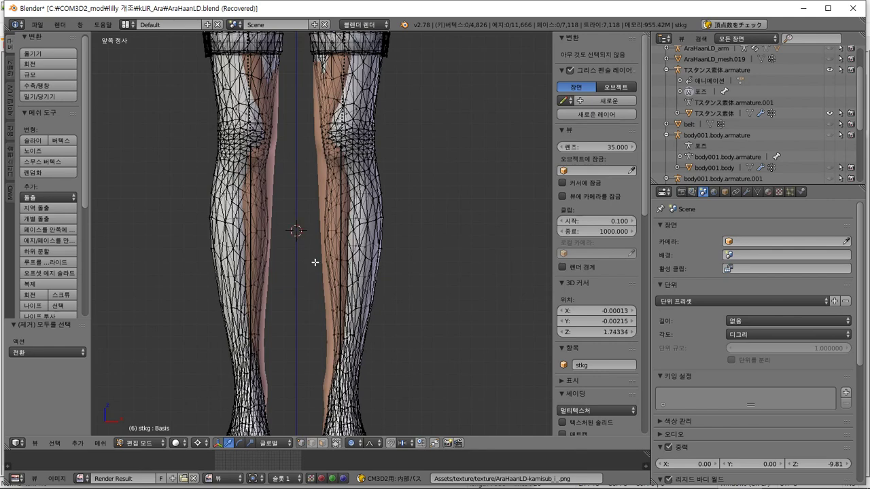
click(590, 310)
text(0)
key(Return)
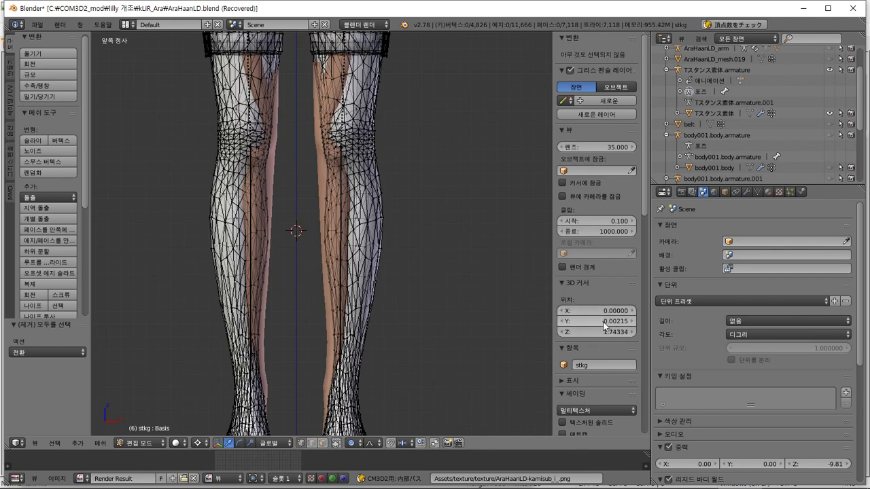
click(602, 322)
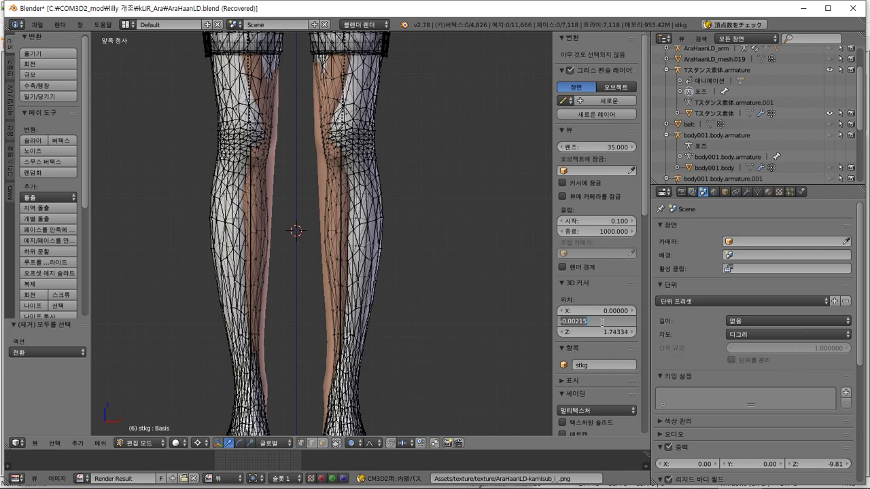
text(0)
key(Return)
Step: Set the 3D cursor's Y position to 0.16, checking it against the leg in side view
key(KP_3)
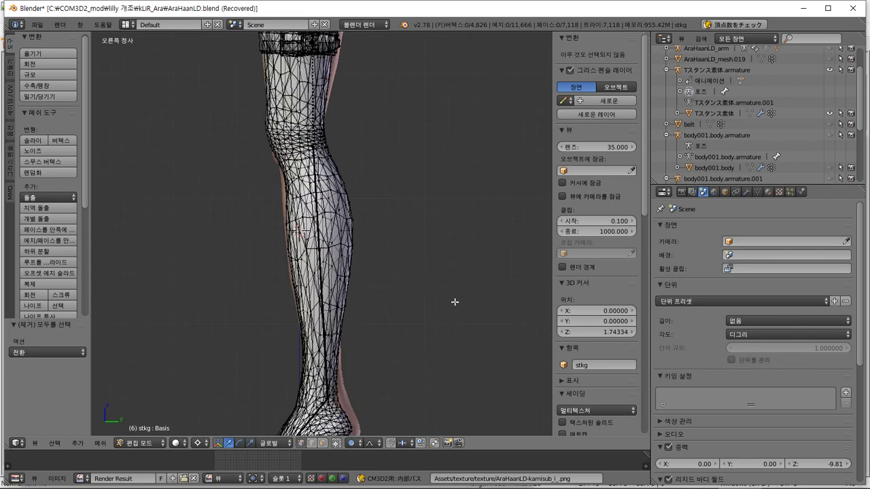
drag(618, 324, 593, 321)
key(KP_1)
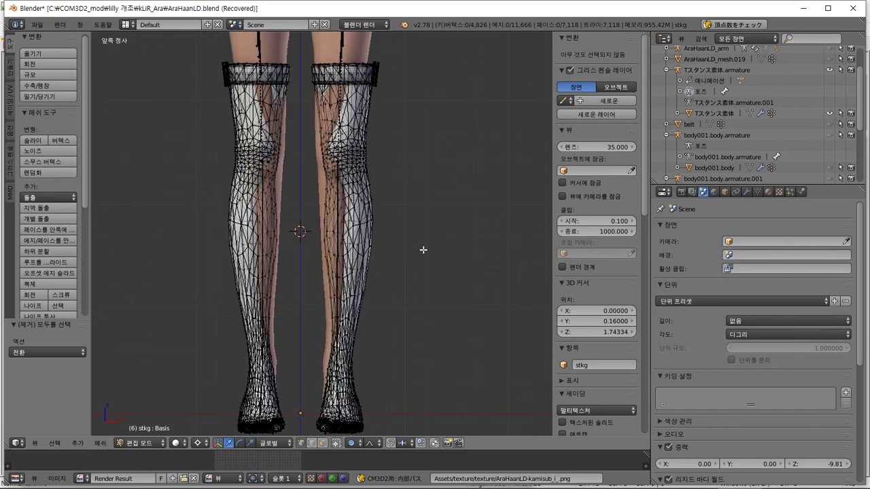
Step: Try Push/Pull on the entire stkg mesh around the 3D cursor with a smaller proportional editing radius
key(a)
click(65, 97)
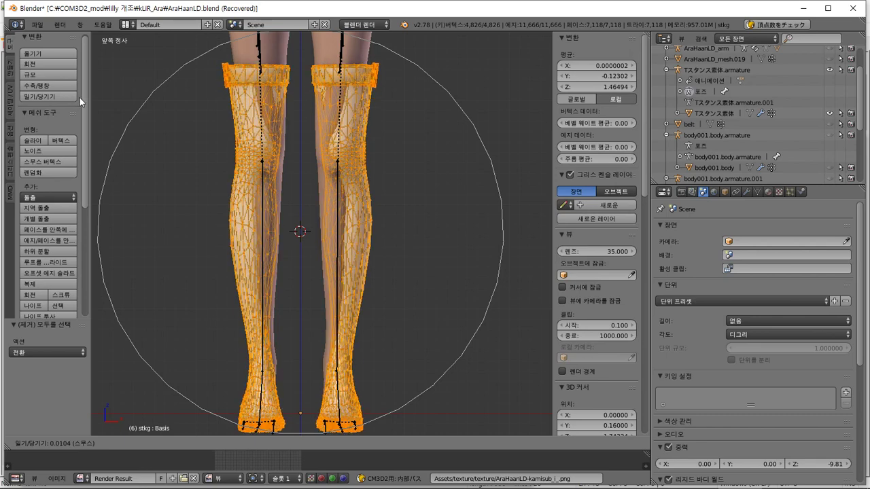
scroll(93, 94, up, 6)
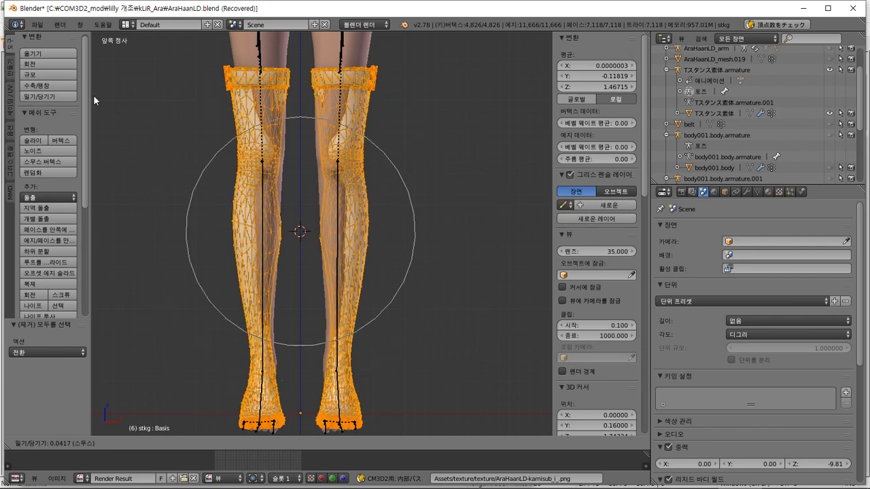
scroll(95, 95, up, 2)
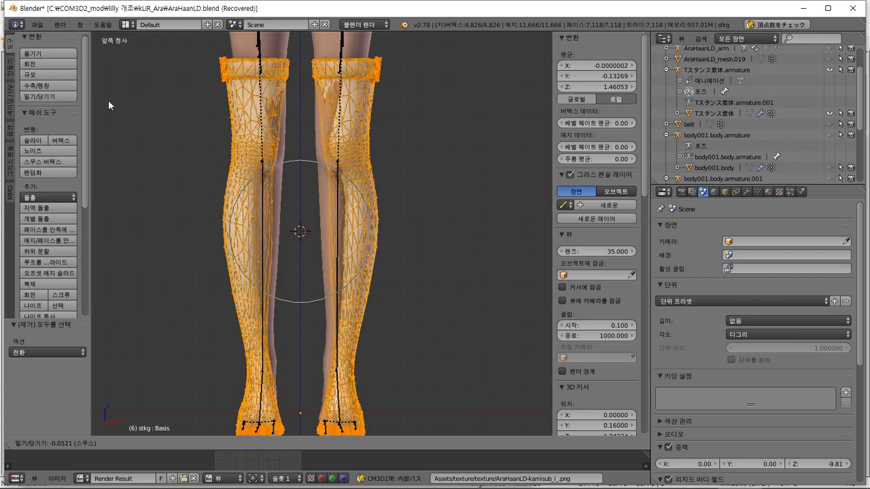
right_click(108, 99)
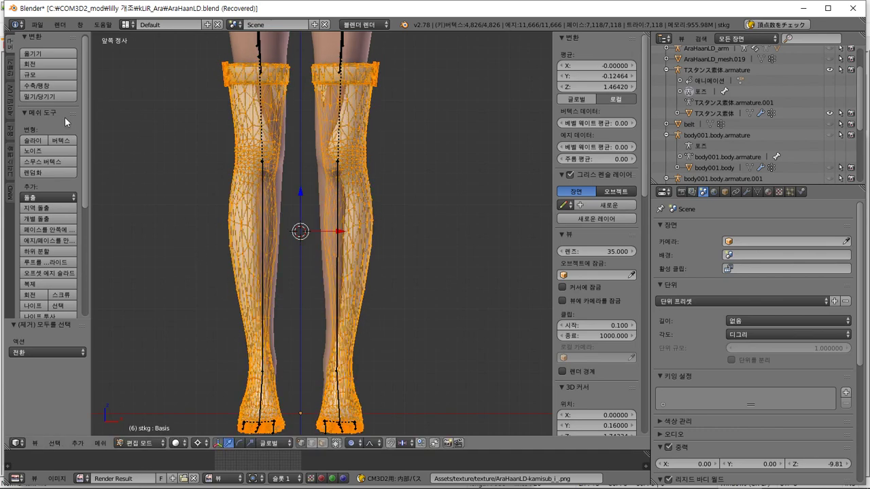
Step: Try Shrink/Fatten on the entire stkg mesh, then deselect all of its vertices
click(56, 85)
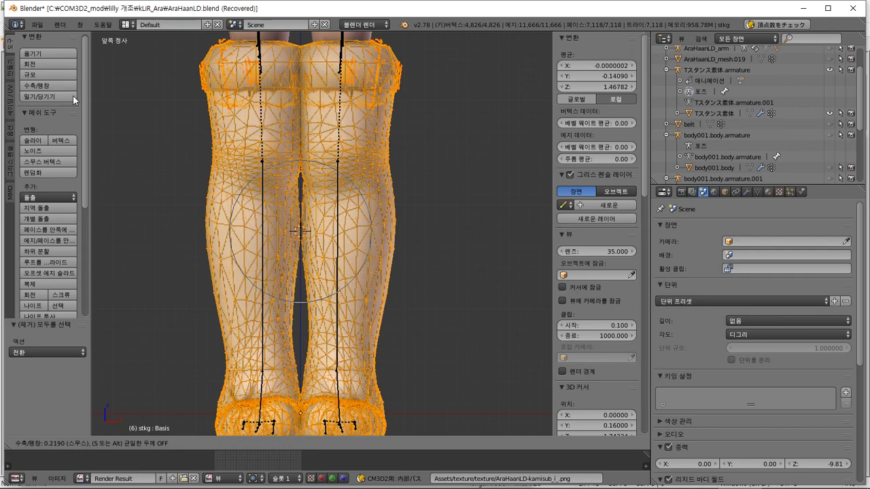
click(74, 80)
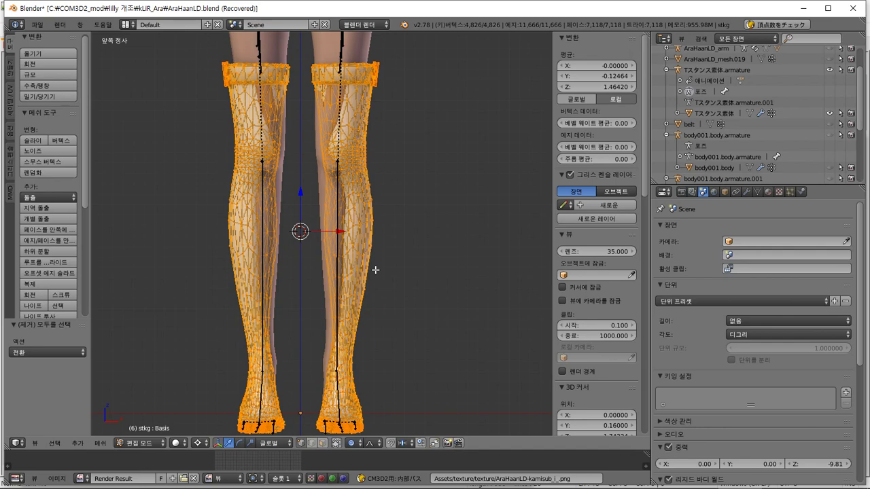
key(a)
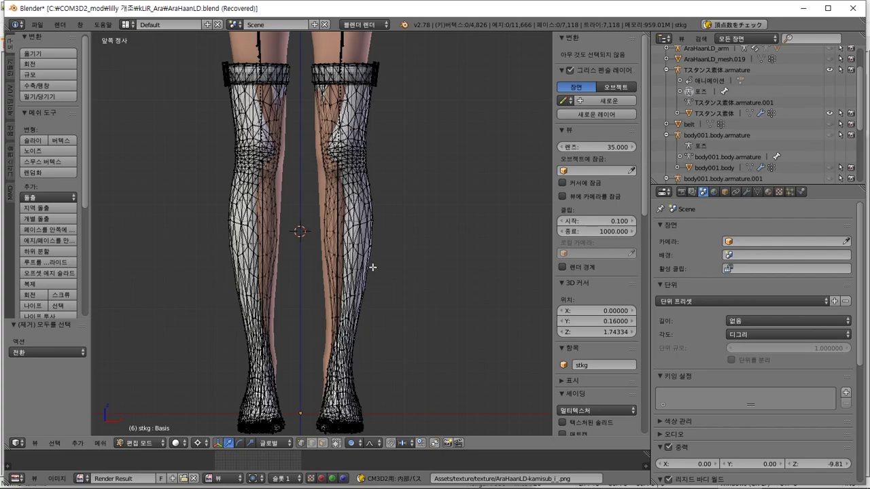
Step: Return stkg to object mode and display its object properties
middle_drag(373, 267, 336, 294)
right_click(307, 233)
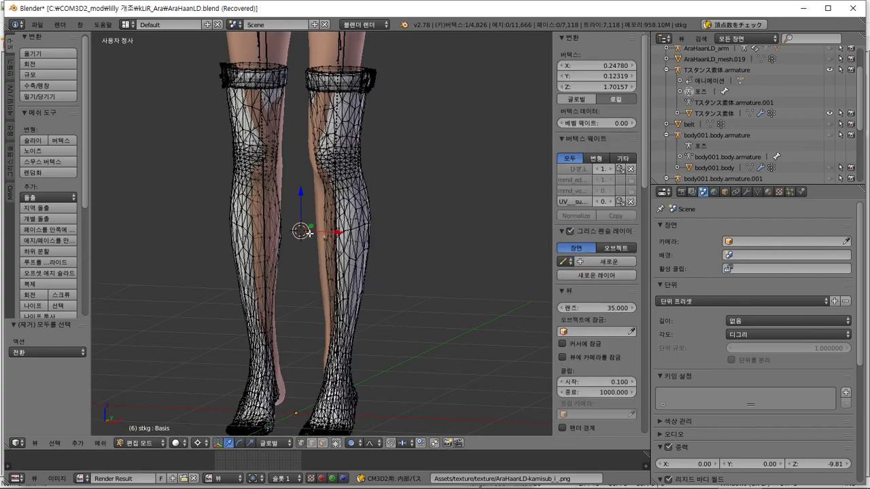
key(Tab)
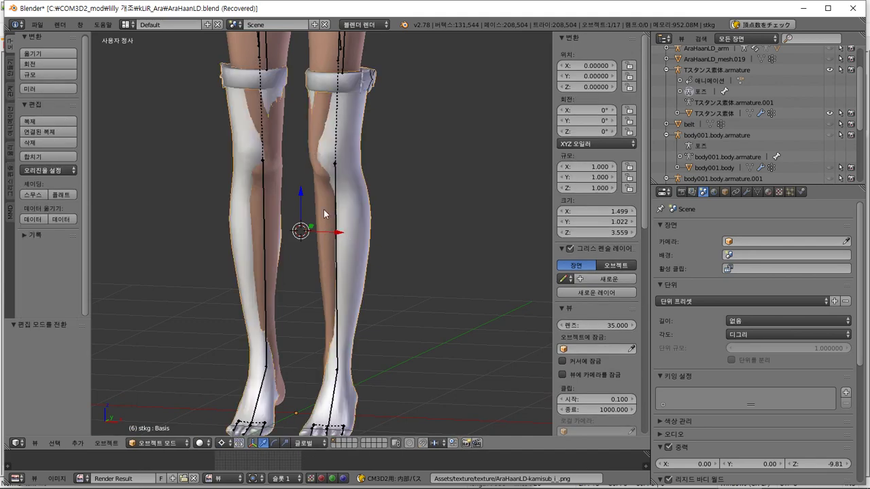
click(724, 191)
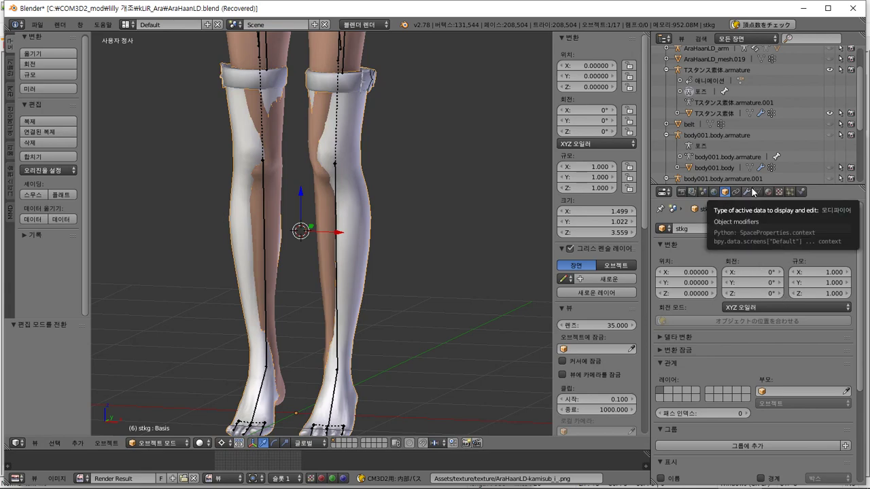
middle_drag(426, 248, 435, 265)
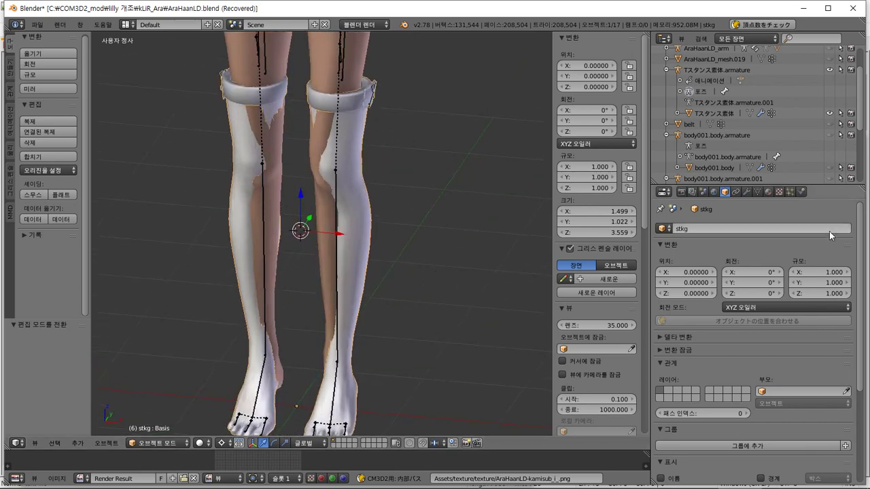
Step: Add a Cloth modifier to stkg and look over its physics settings
click(764, 197)
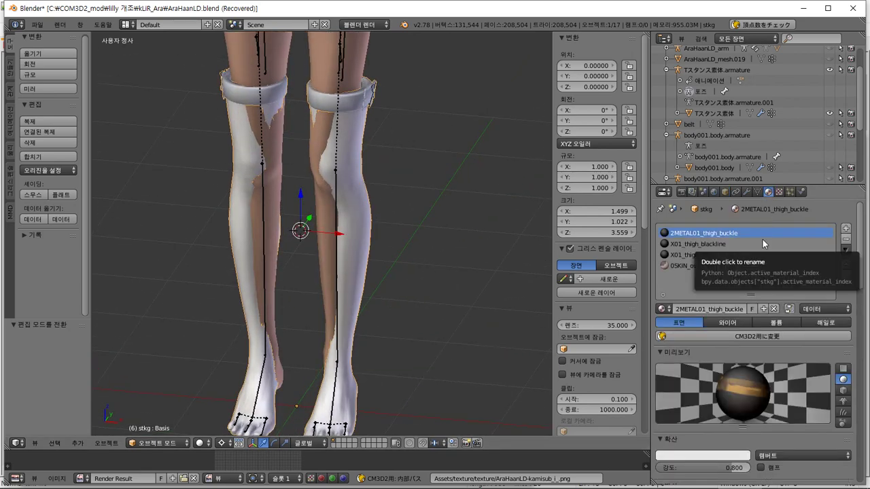
click(747, 192)
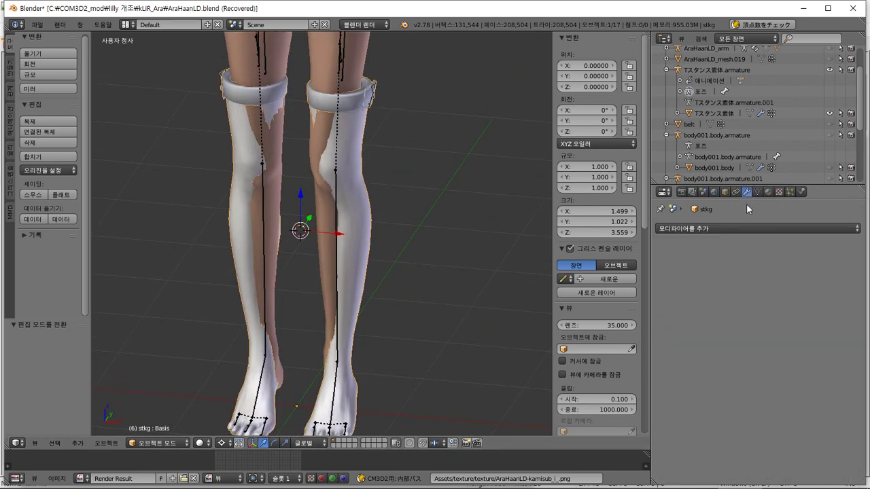
click(711, 227)
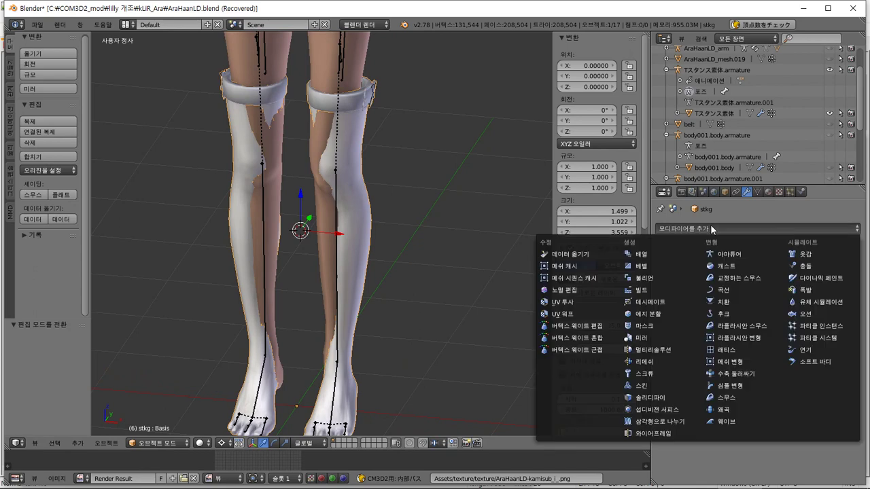
click(829, 256)
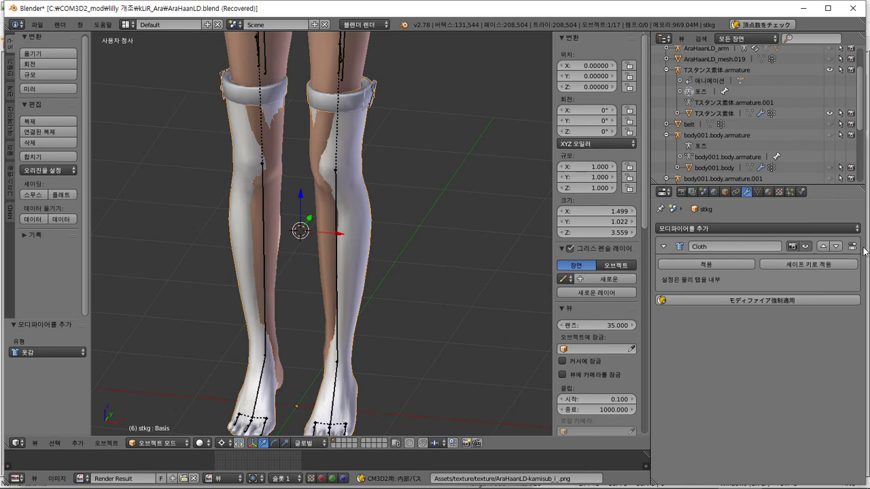
ctrl+scroll(849, 248, down, 5)
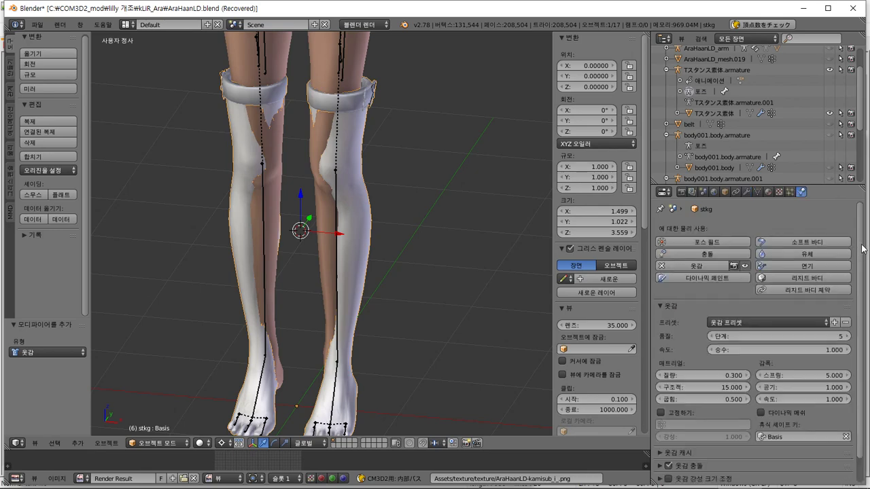
ctrl+scroll(861, 262, up, 2)
ctrl+scroll(860, 224, down, 2)
click(747, 192)
right_click(704, 283)
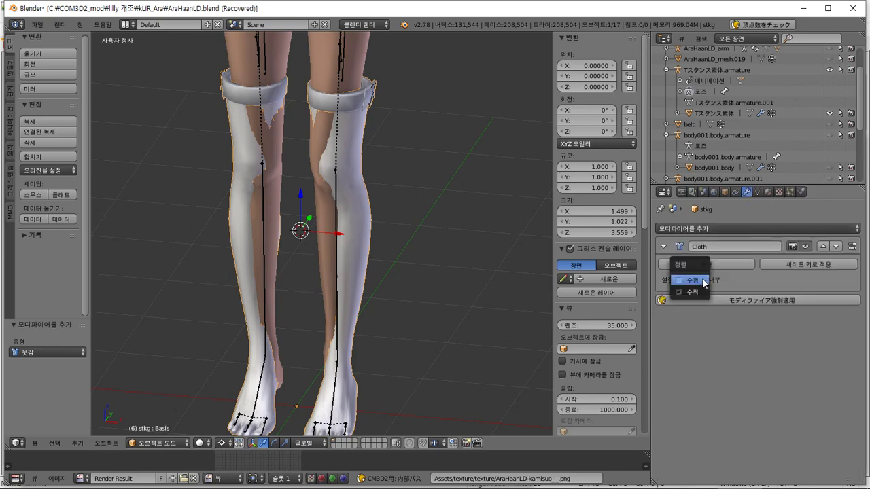
Step: Try adding a Vertex Weight Edit modifier to stkg, and remove it again
click(854, 231)
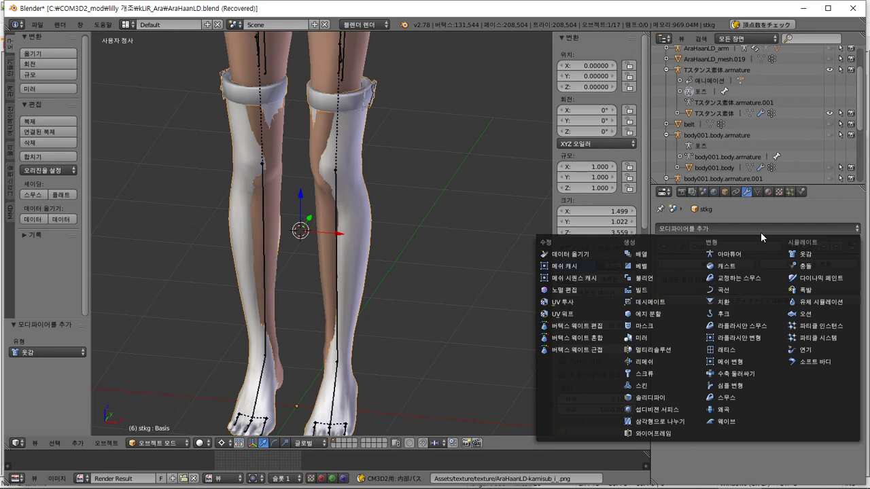
click(603, 327)
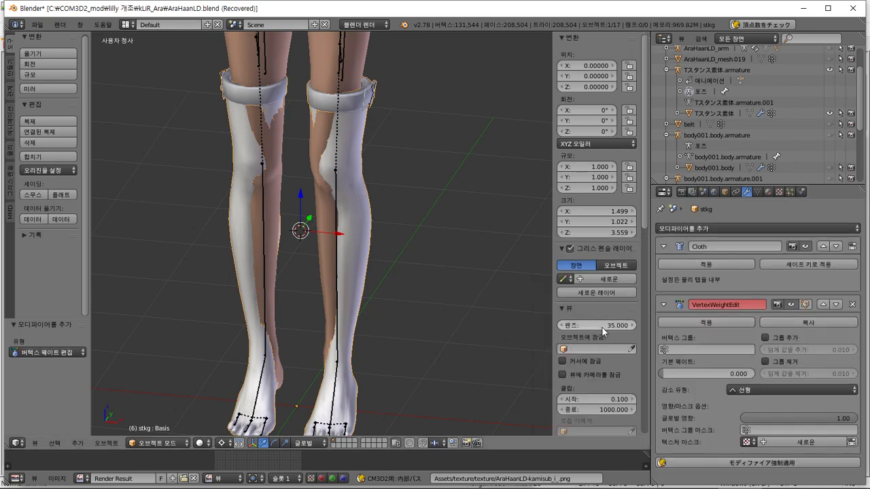
click(852, 304)
Step: Try a Cast modifier on stkg, testing the cuboid and cylinder shapes
click(675, 229)
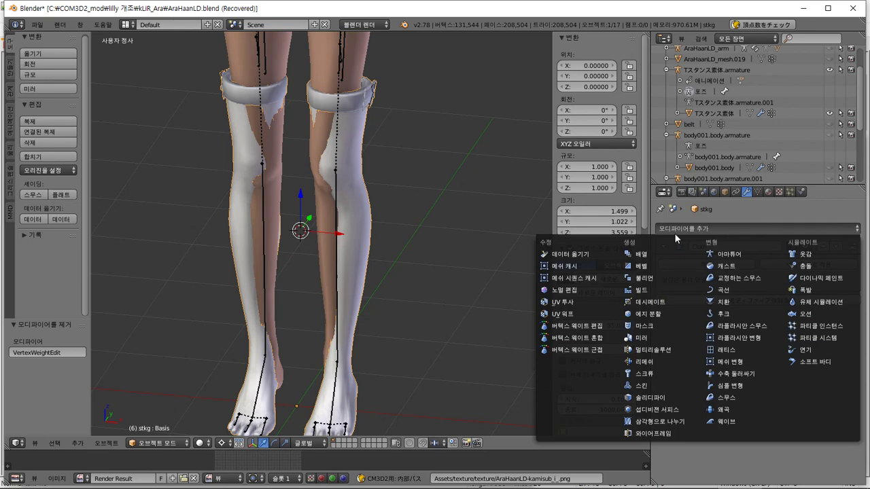
click(754, 264)
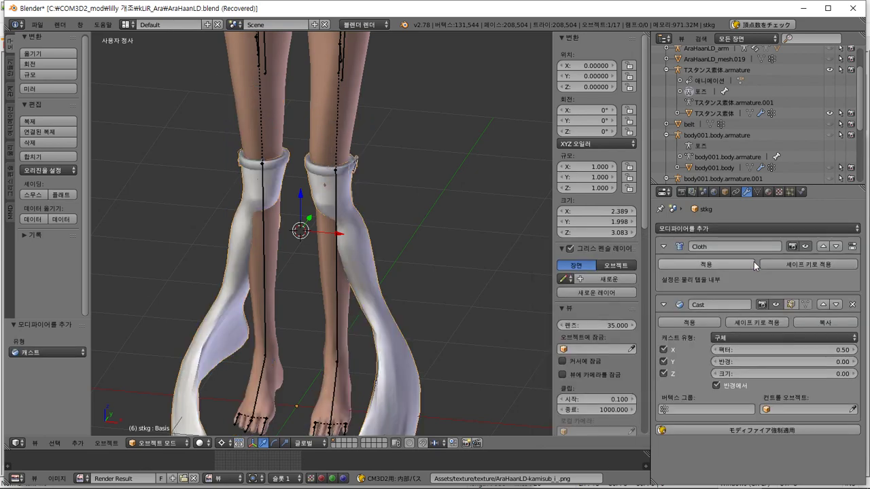
scroll(394, 294, down, 2)
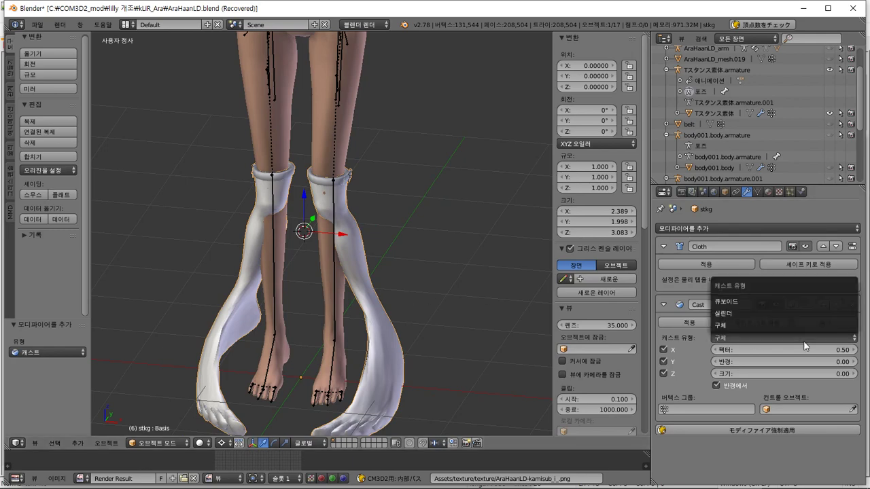
click(789, 302)
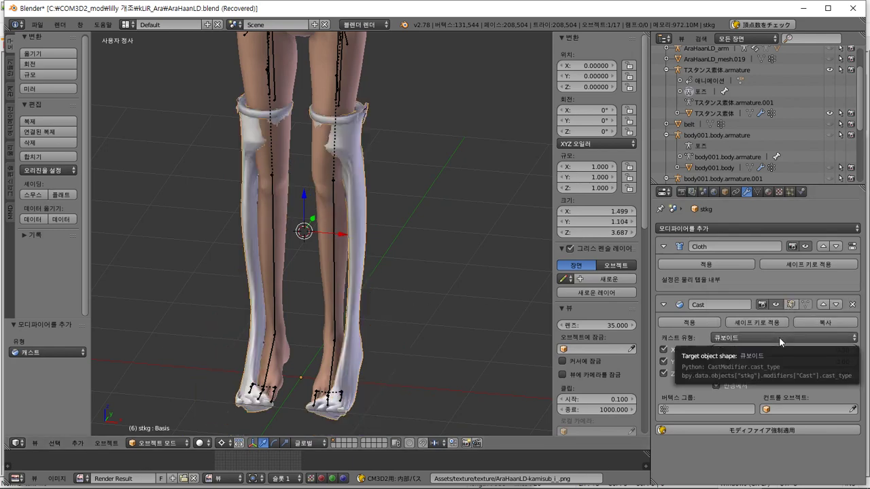
click(779, 336)
click(769, 312)
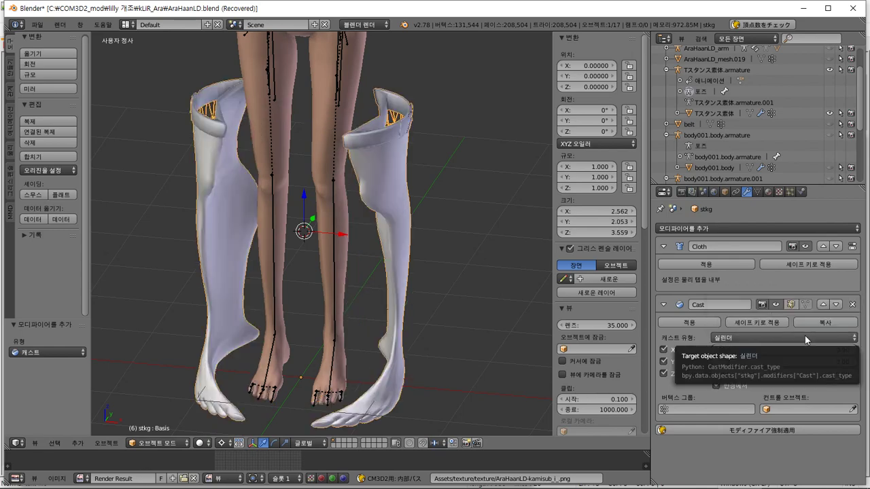
Step: Try Tスタンス素体 and Tスタンス素体.armature in turn as the Cast modifier's control object
click(812, 409)
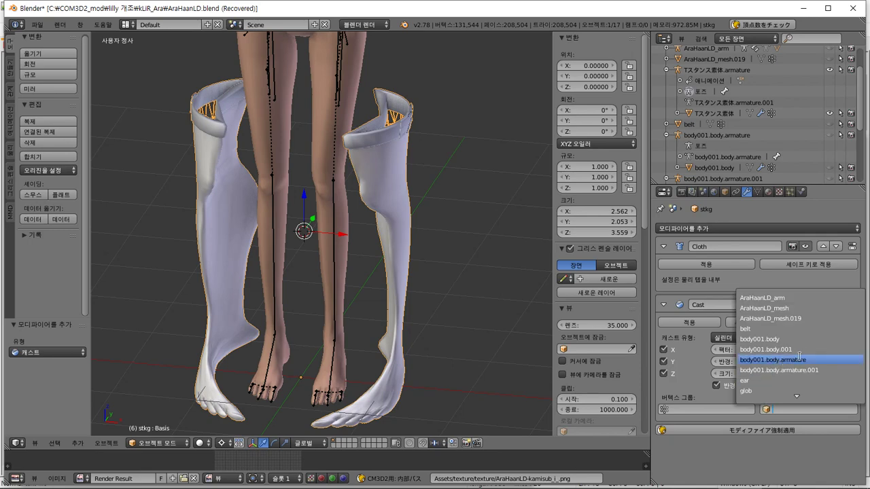
scroll(799, 357, down, 9)
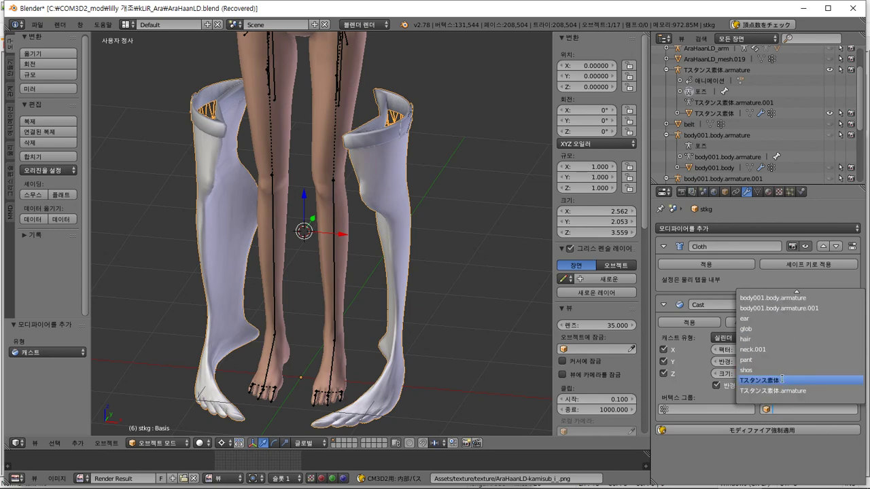
click(782, 380)
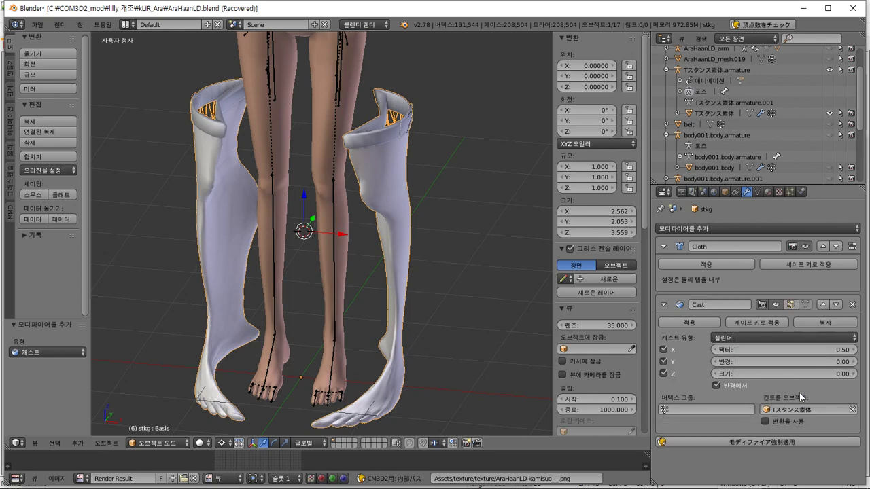
click(764, 422)
click(760, 411)
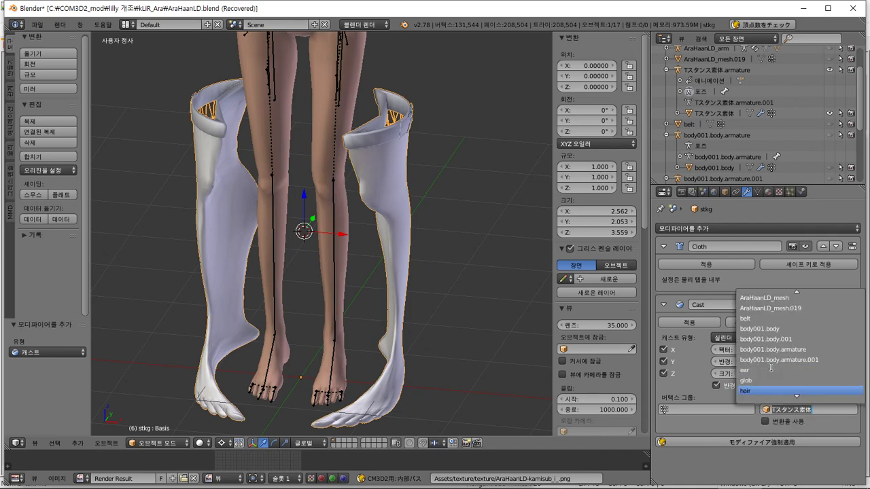
click(775, 391)
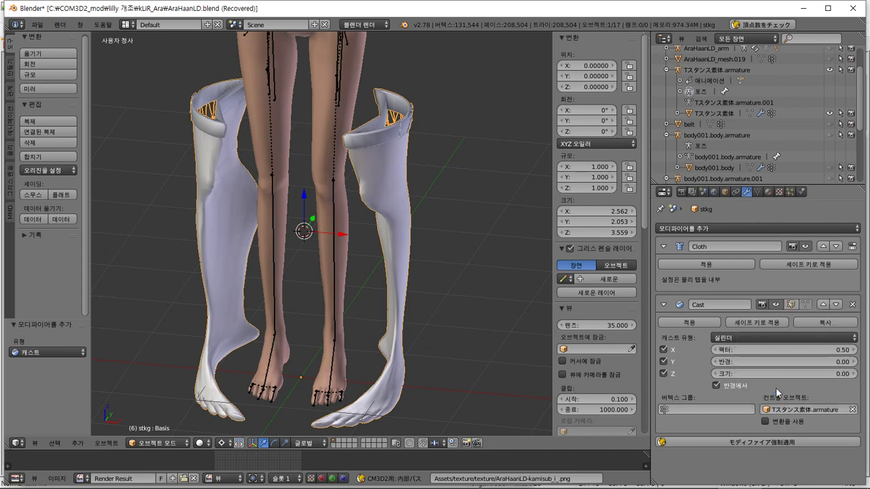
Step: Switch the Cast shape back to sphere, and remove the Cast modifier from stkg
click(757, 337)
click(756, 327)
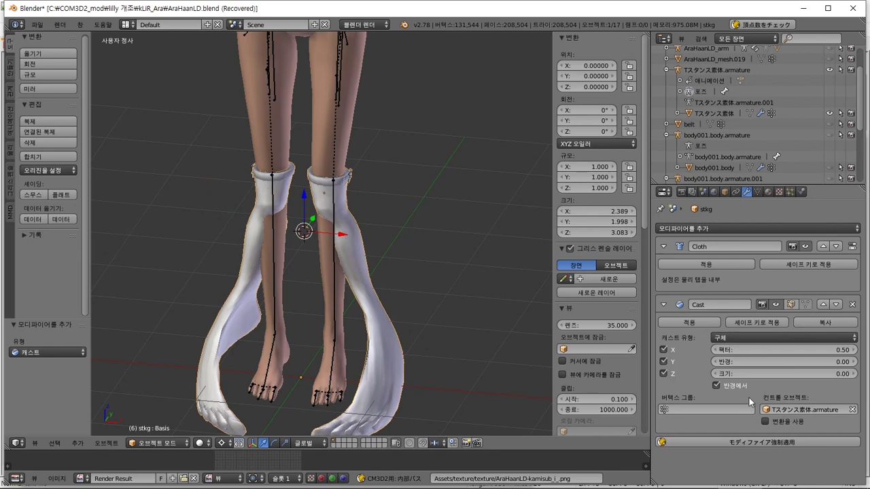
click(852, 304)
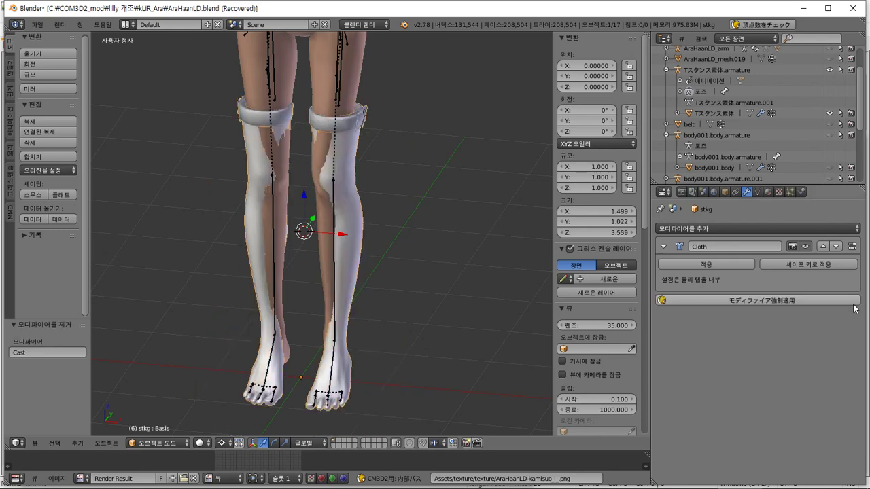
Step: Try a Corrective Smooth modifier and a Displace modifier on stkg, removing each one again
click(764, 227)
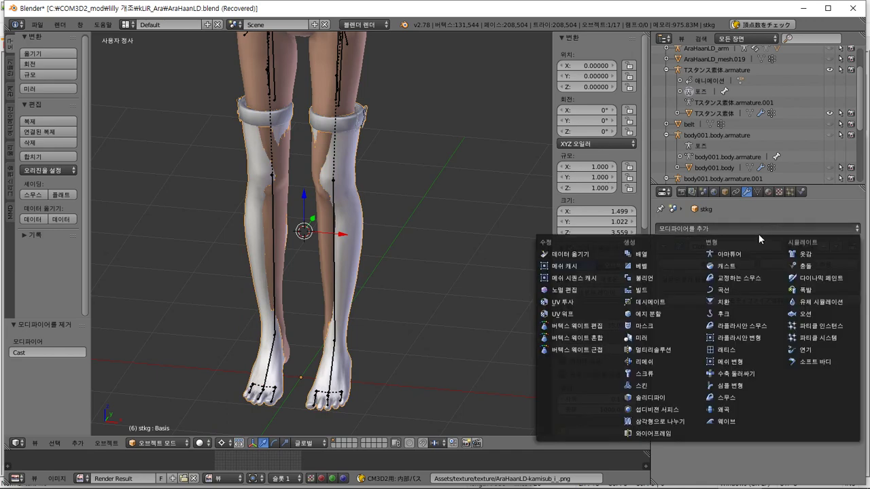
click(758, 278)
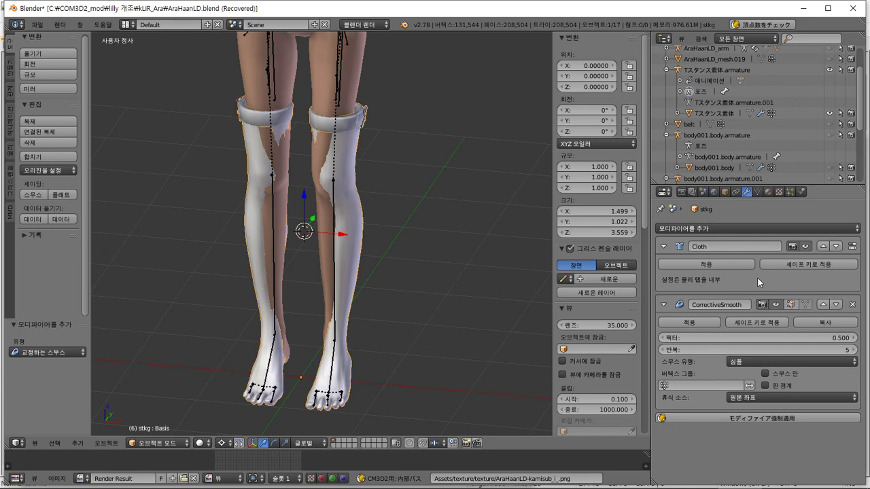
click(853, 304)
click(762, 232)
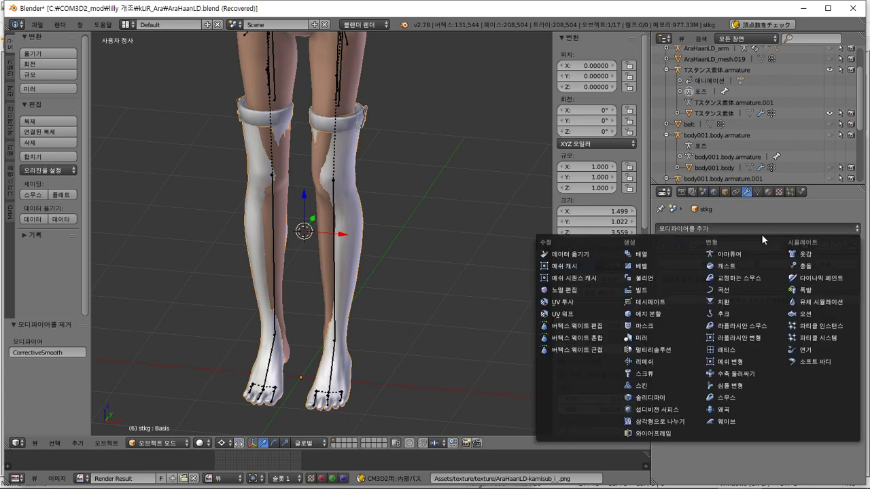
click(762, 303)
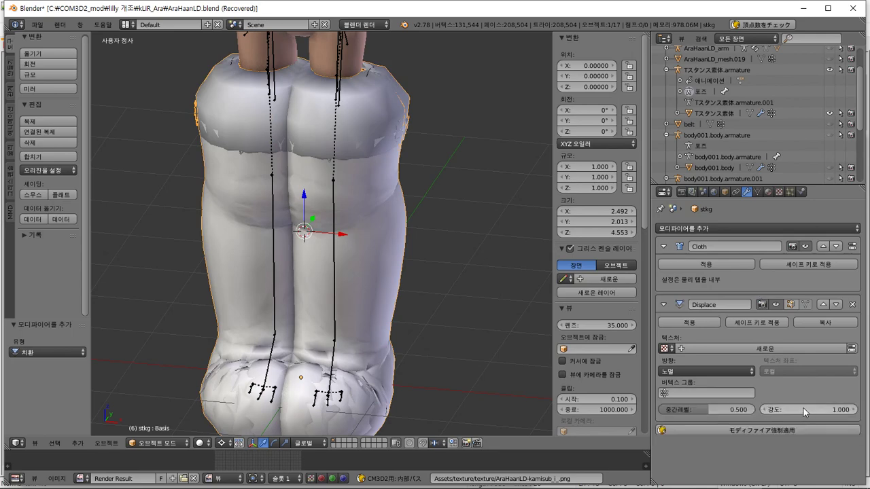
click(853, 304)
Step: Add a Hook modifier to stkg with Tスタンス素体 as its target object
click(778, 228)
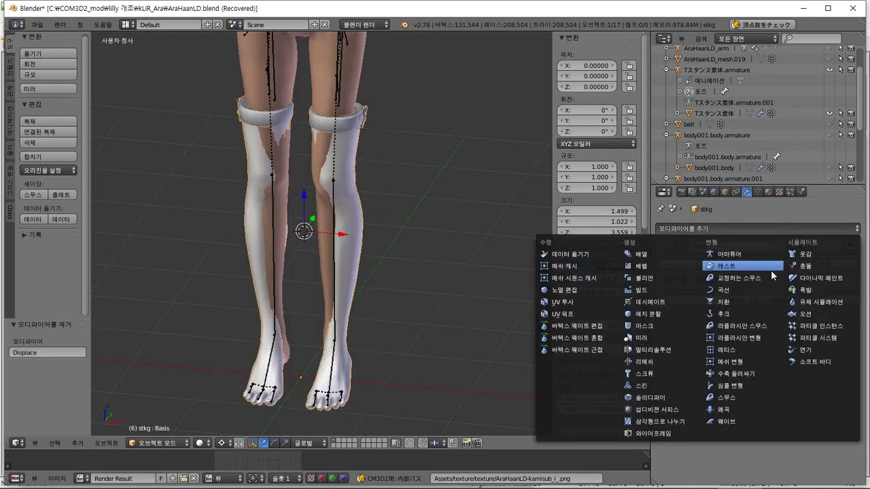
click(730, 314)
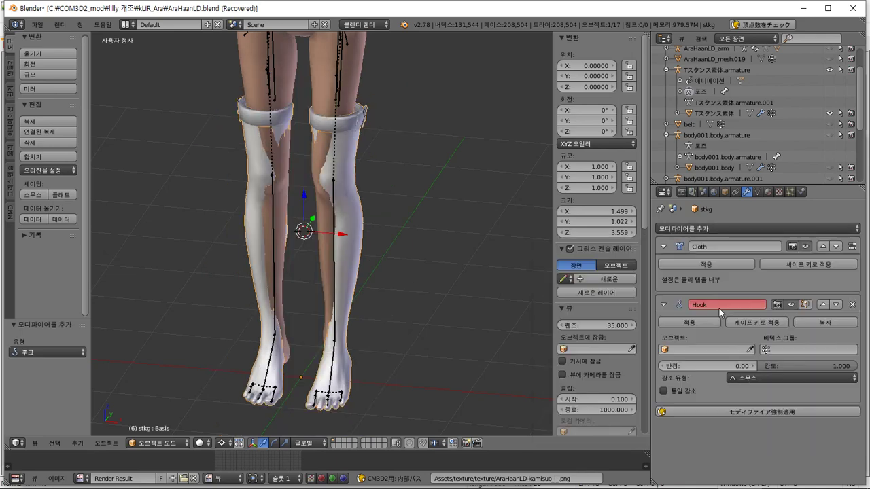
click(700, 349)
scroll(700, 409, down, 6)
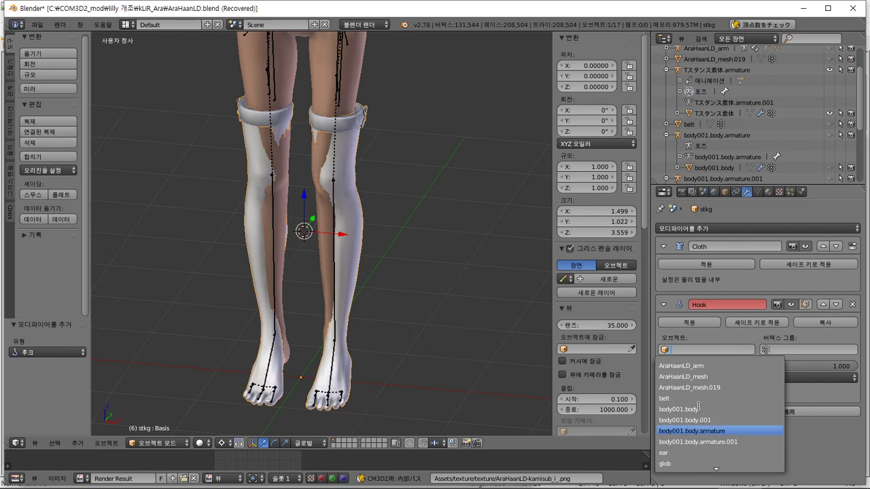
scroll(700, 408, down, 3)
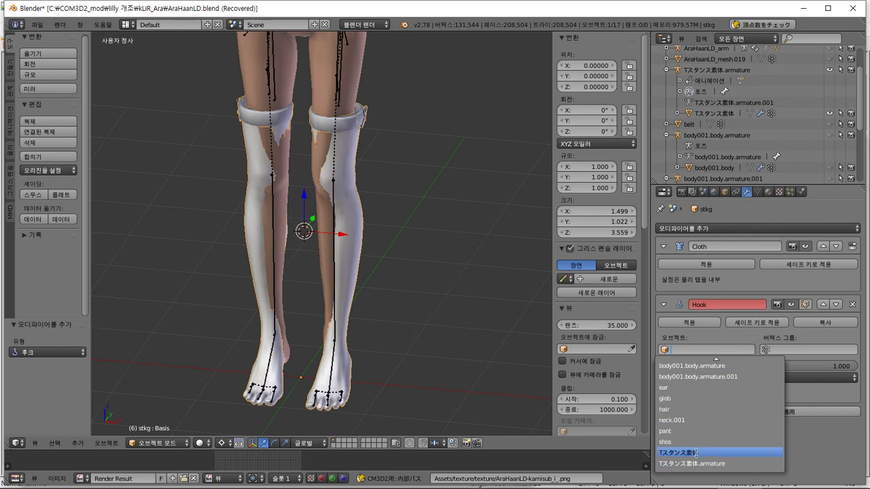
click(697, 457)
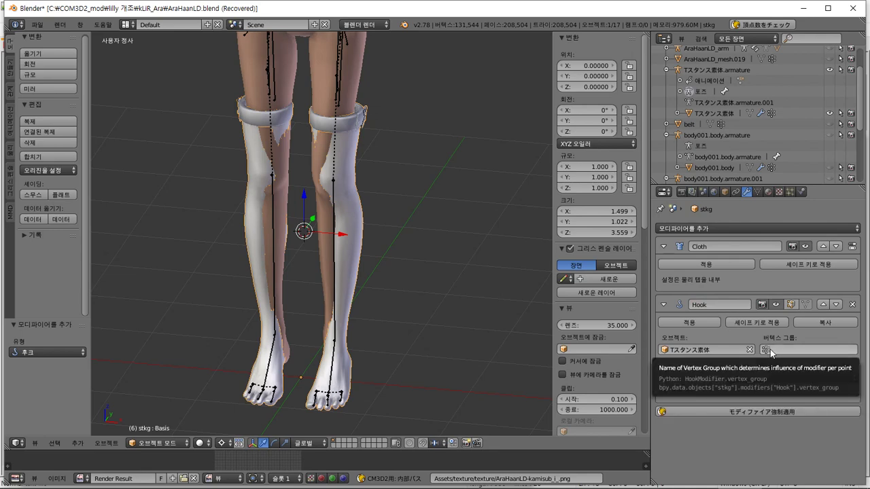
Step: Try rotating the armature's Bip01 L Calf bone in pose mode, cancel the rotation, and reselect stkg
right_click(346, 109)
key(ctrl+Tab)
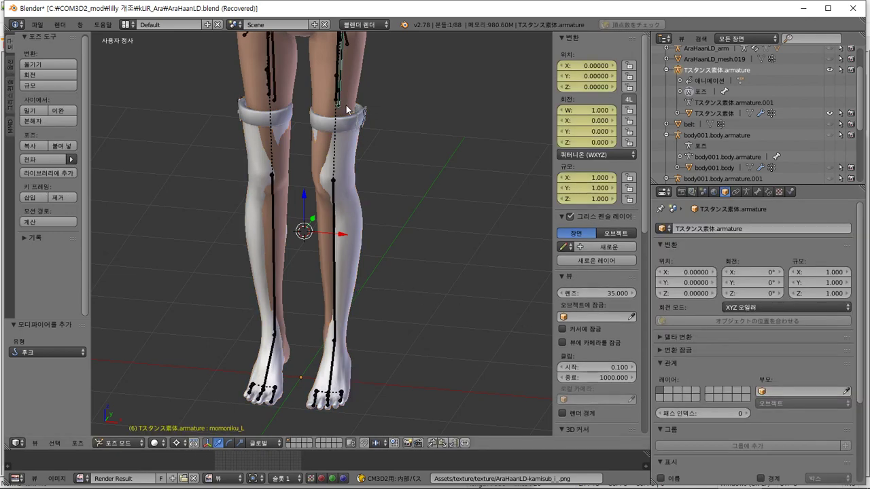
right_click(332, 209)
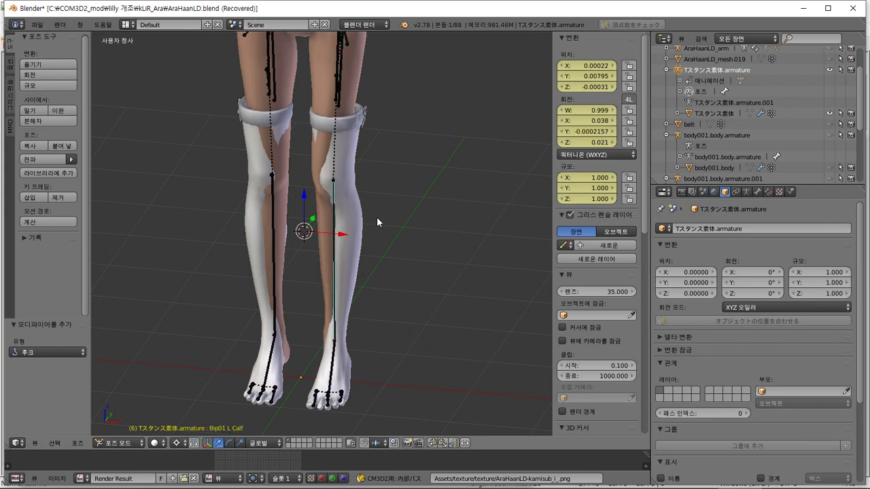
key(r)
key(Escape)
right_click(353, 233)
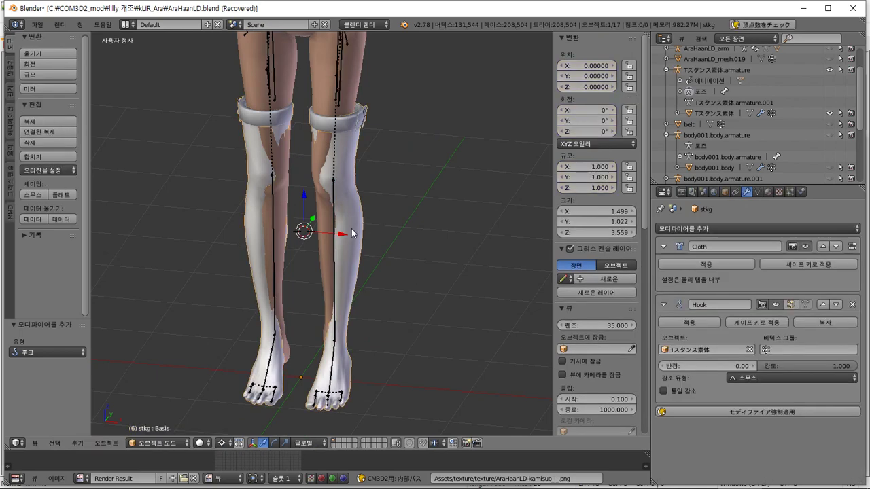
Step: Set the Hook modifier's radius to 23 and test it with a cancelled rotation of the Bip01 L Calf bone
mouse_move(734, 367)
mouse_down()
mouse_move(775, 366)
mouse_move(750, 366)
mouse_up()
right_click(334, 230)
key(ctrl+Tab)
key(r)
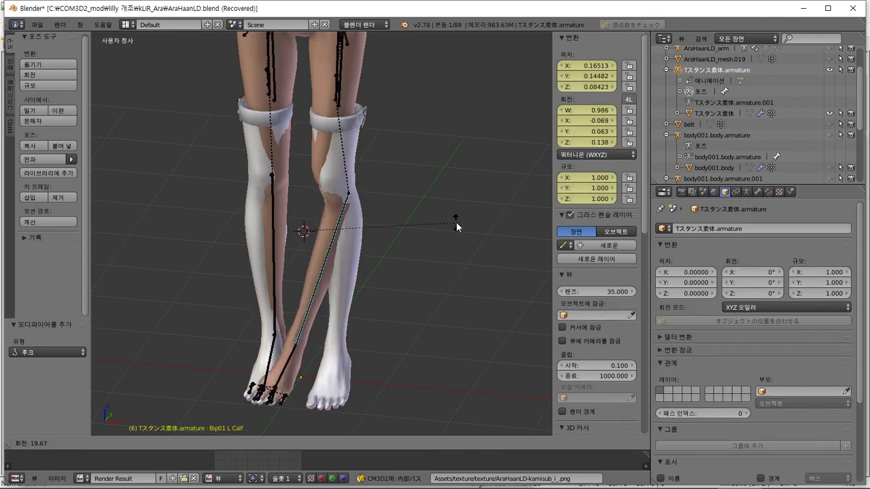
key(Escape)
key(ctrl+Tab)
Step: Reselect stkg and lower its Hook modifier's strength to 0.583
right_click(360, 202)
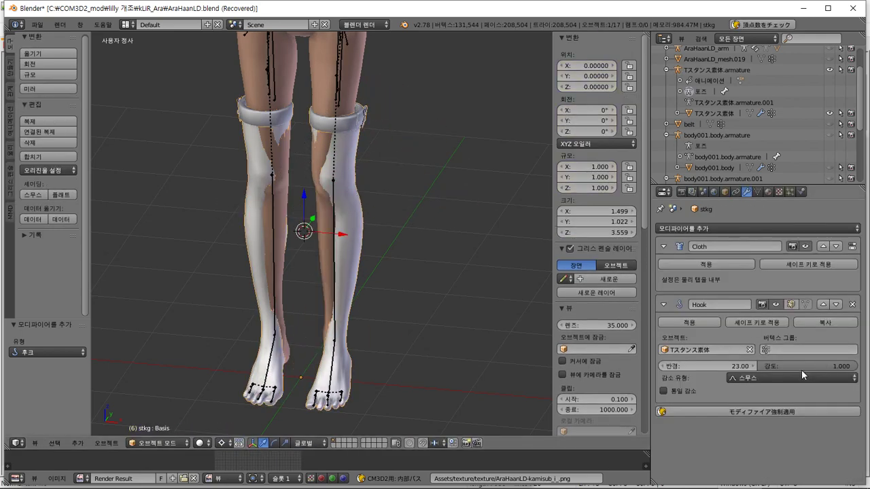
drag(845, 365, 809, 365)
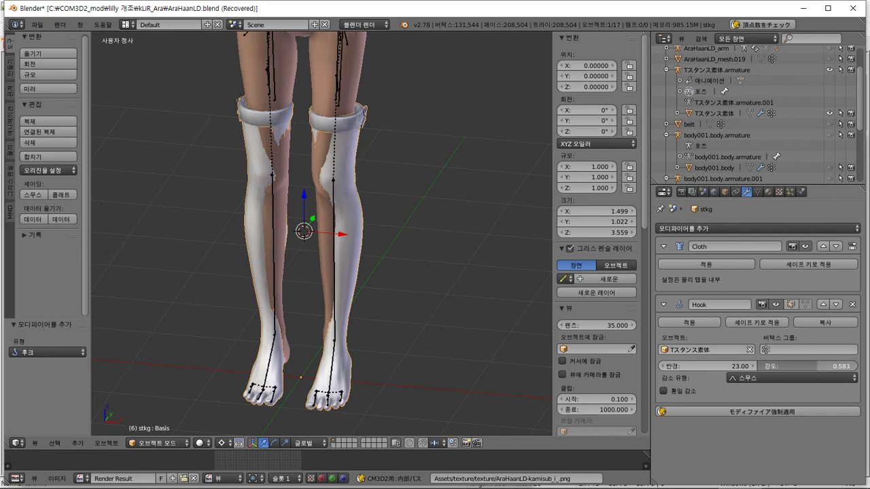
Step: Test the Hook modifier with a trial rotation of the Bip01 L Calf bone, cancel it, and return to stkg
right_click(330, 246)
right_click(333, 233)
key(r)
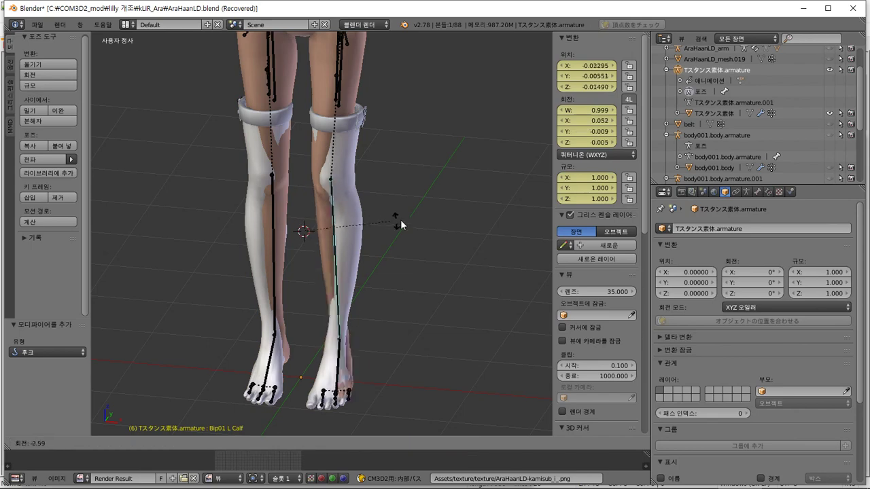
key(Escape)
key(ctrl+z)
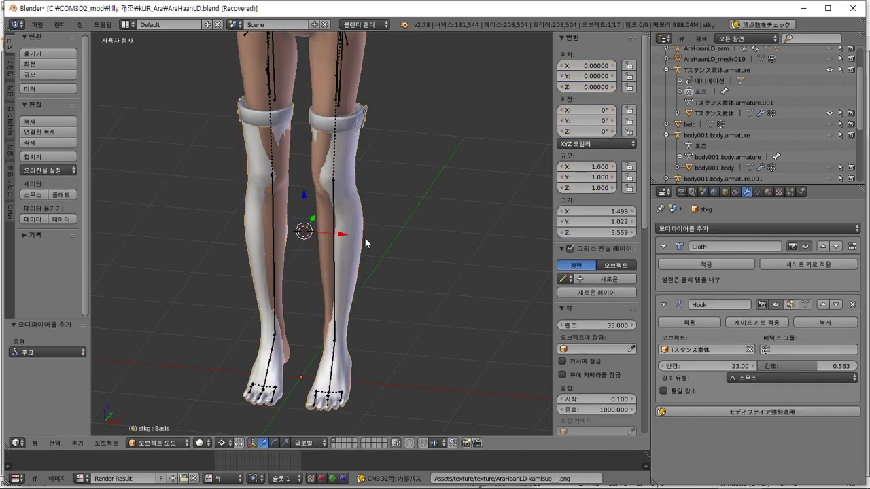
Step: Remove the Hook modifier from stkg and browse the available modifiers without adding one
click(742, 229)
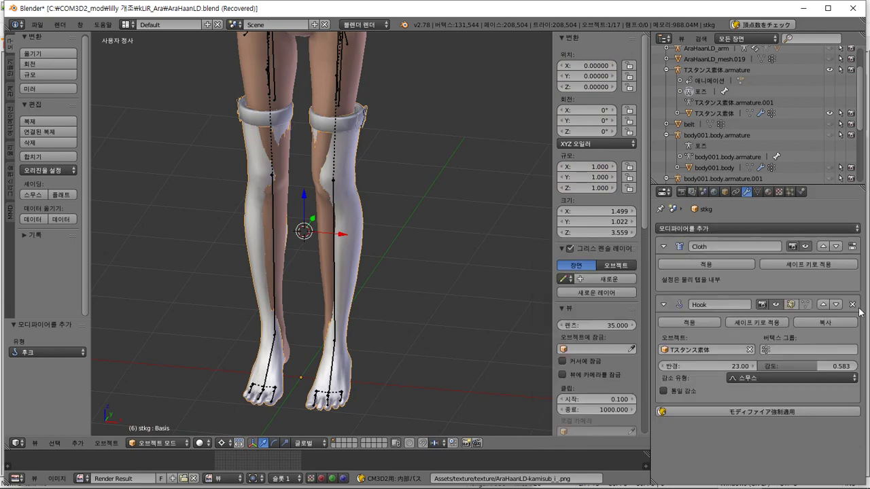
click(854, 310)
click(720, 227)
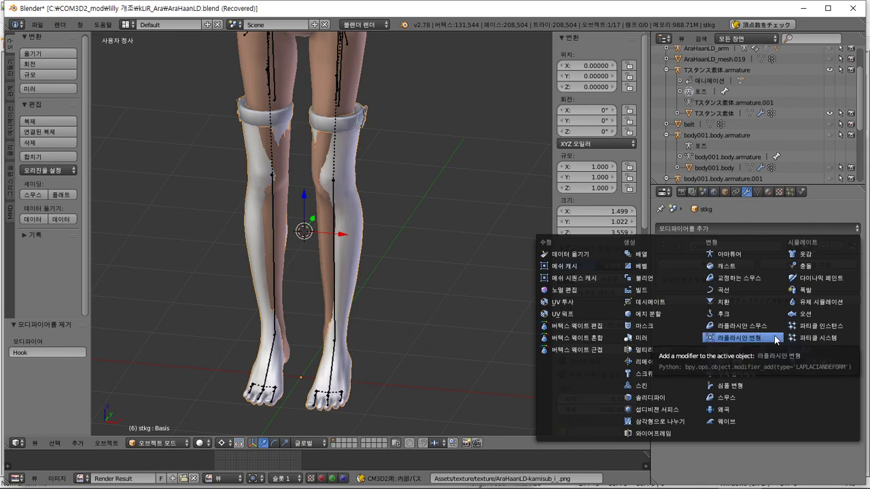
middle_drag(223, 264, 238, 229)
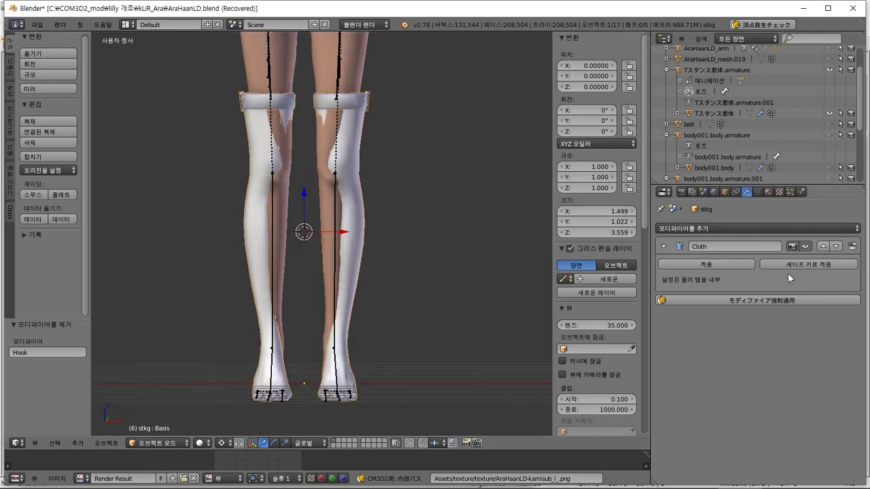
right_click(792, 227)
Step: Undo the Hook modifier experiments on stkg back to before the modifier was added
key(ctrl+z)
key(ctrl+z)
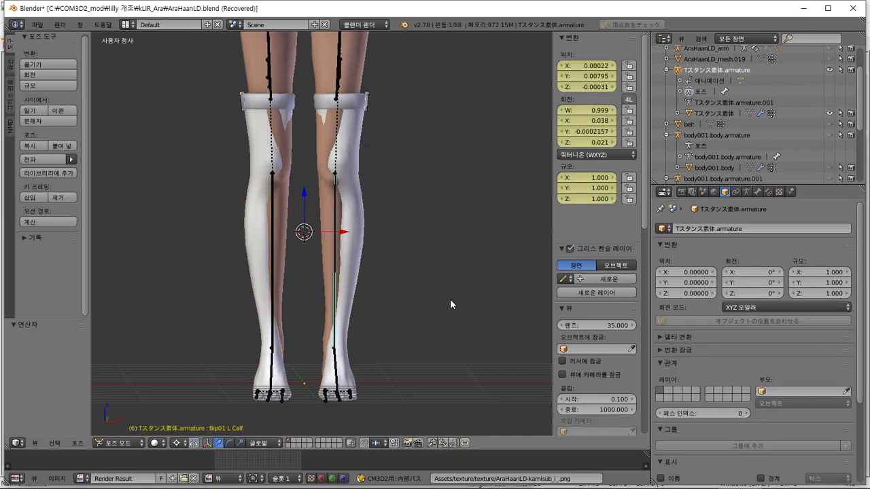
key(ctrl+z)
key(ctrl+z)
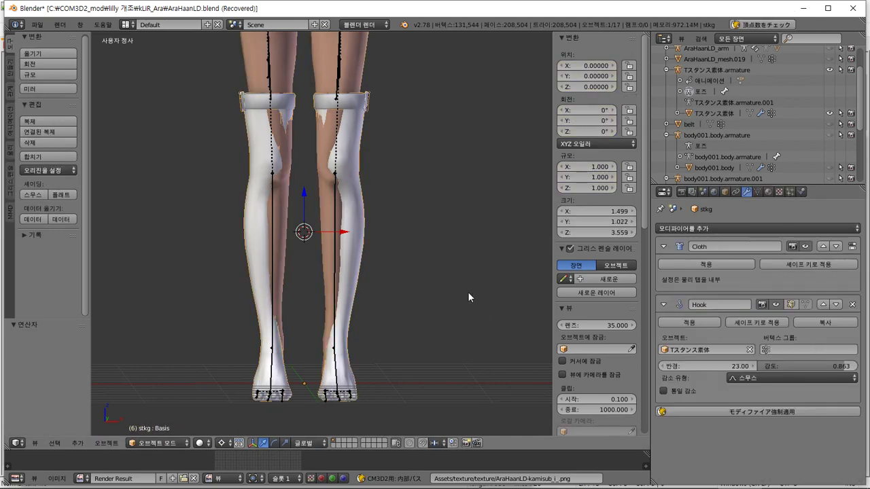
key(ctrl+z)
key(ctrl+z)
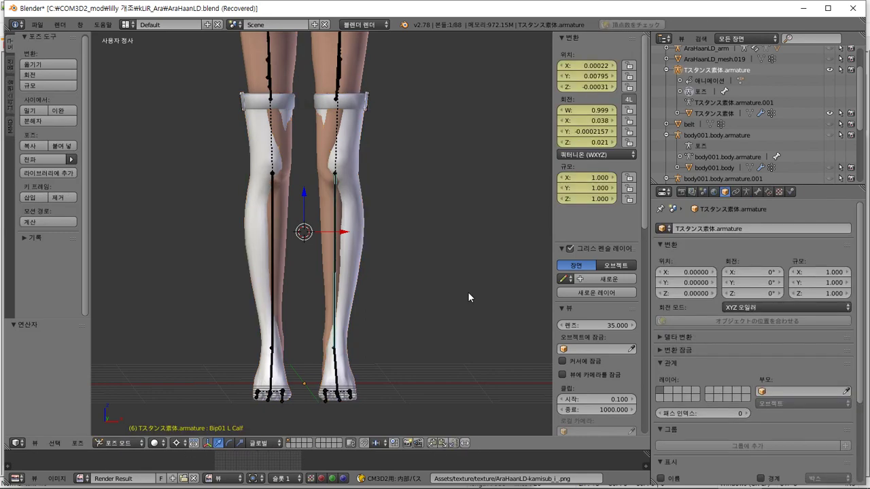
key(ctrl+shift+z)
key(ctrl+z)
key(ctrl+shift+z)
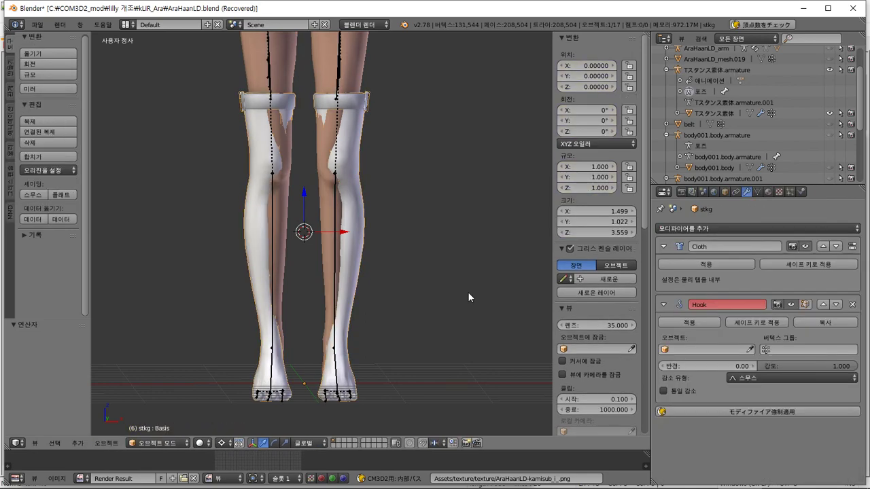
key(ctrl+z)
key(ctrl+z)
key(ctrl+z)
key(ctrl+z)
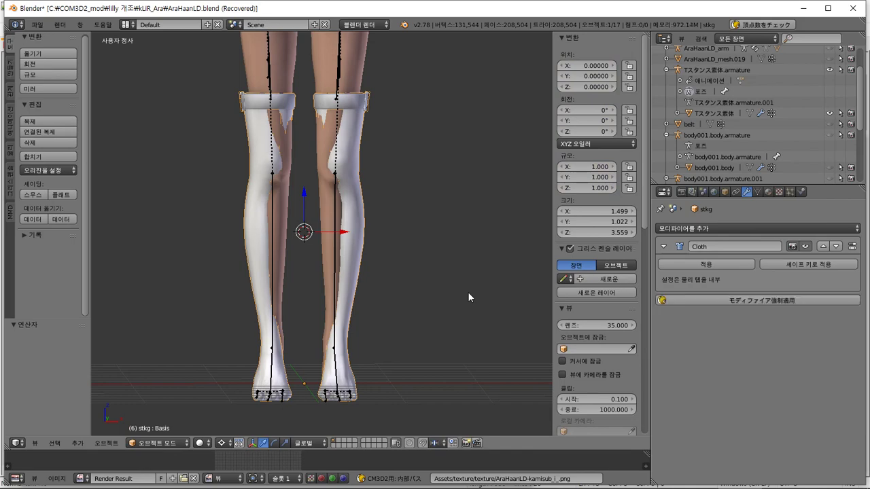
Step: Undo further back through the Cast and Cloth modifiers on stkg until its modifier stack is empty
key(ctrl+z)
key(ctrl+z)
key(ctrl+z)
key(ctrl+z)
key(ctrl+z)
key(ctrl+z)
key(ctrl+z)
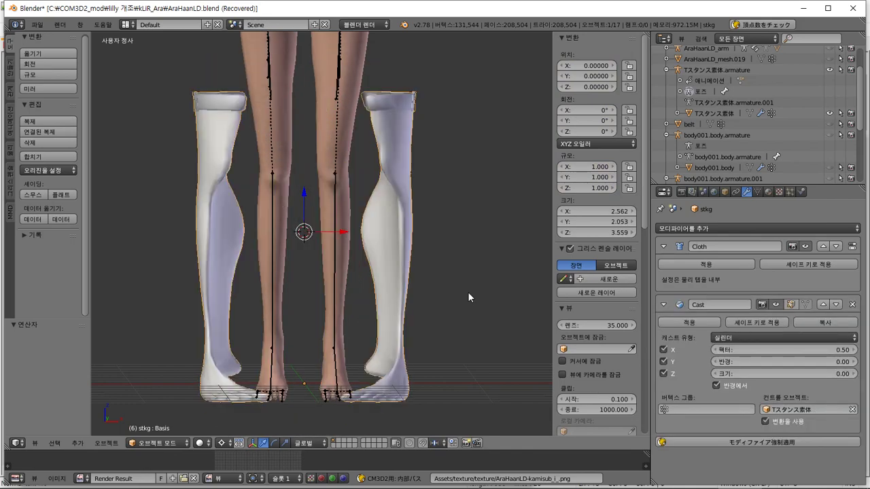
key(ctrl+z)
key(ctrl+z)
key(ctrl+z)
key(ctrl+z)
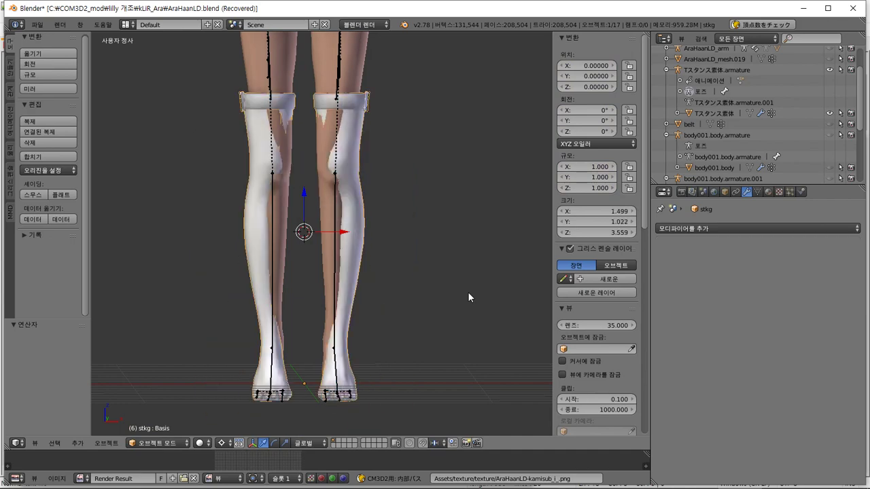
Step: Undo the preceding adjustments to the stkg stockings' fit around the feet and cuffs
key(ctrl+z)
key(ctrl+z)
key(ctrl+z)
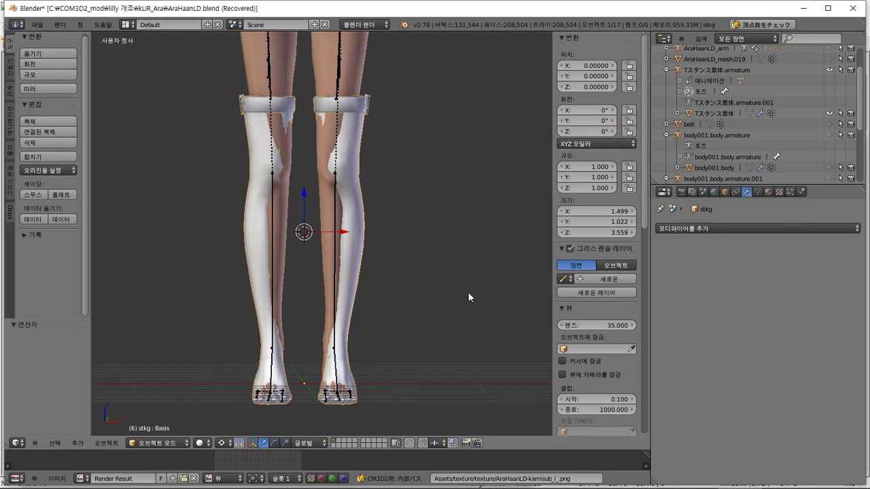
key(ctrl+z)
key(ctrl+z)
key(ctrl+z)
key(ctrl+z)
key(ctrl+z)
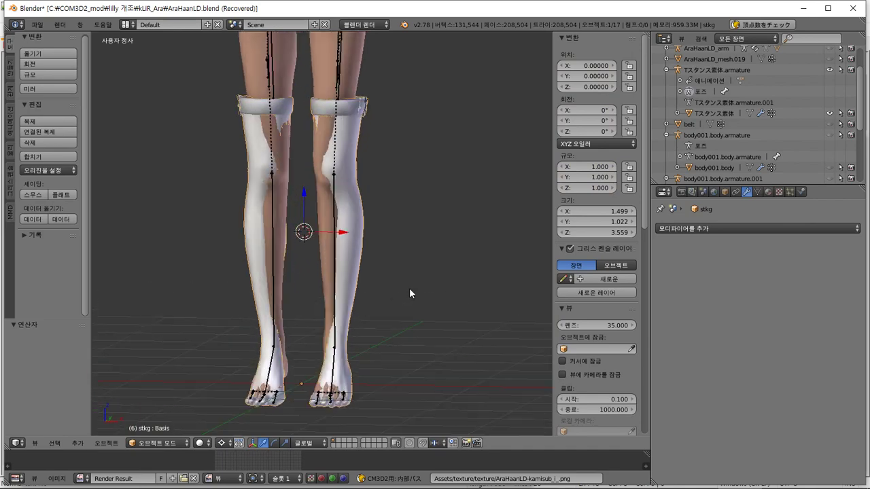
Step: Add a Mirror modifier to stkg
click(696, 230)
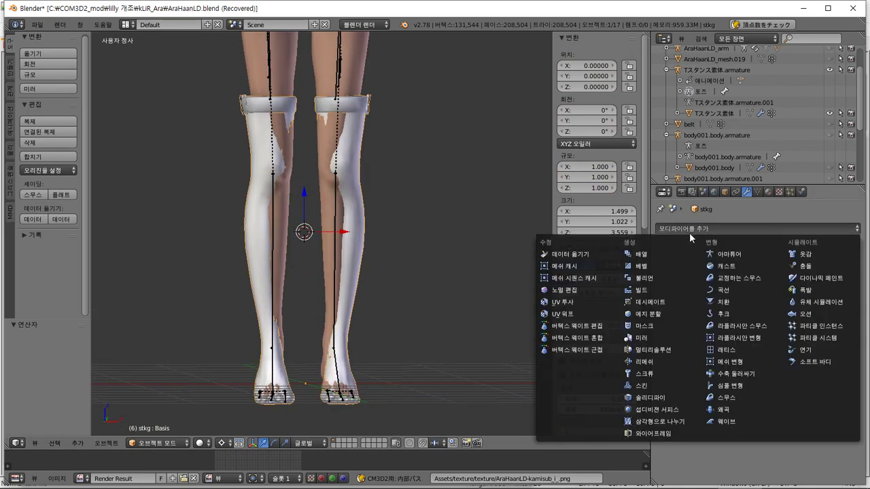
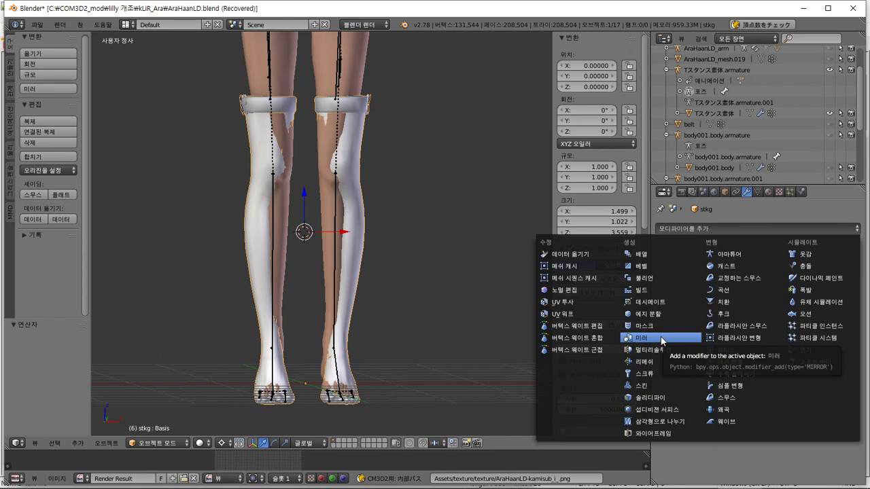
click(660, 337)
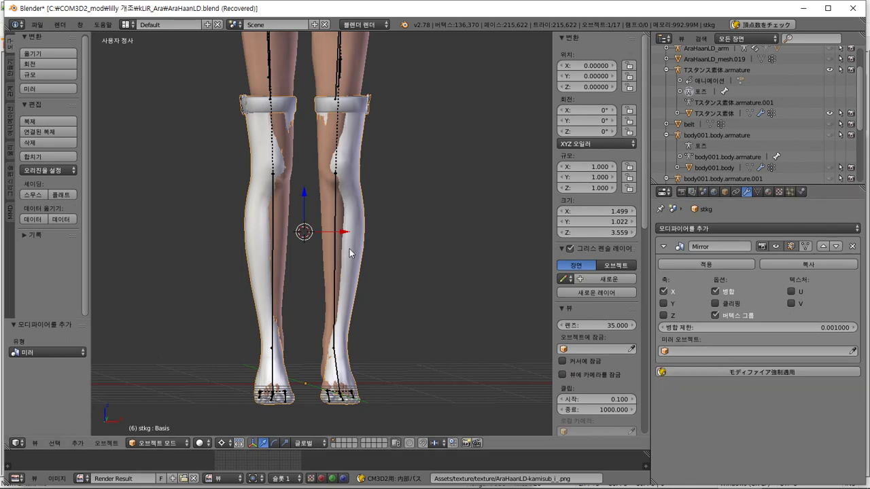
Step: Delete all vertices of the stocking on the negative X side of stkg
middle_drag(350, 249, 352, 226)
key(Tab)
key(a)
key(a)
key(a)
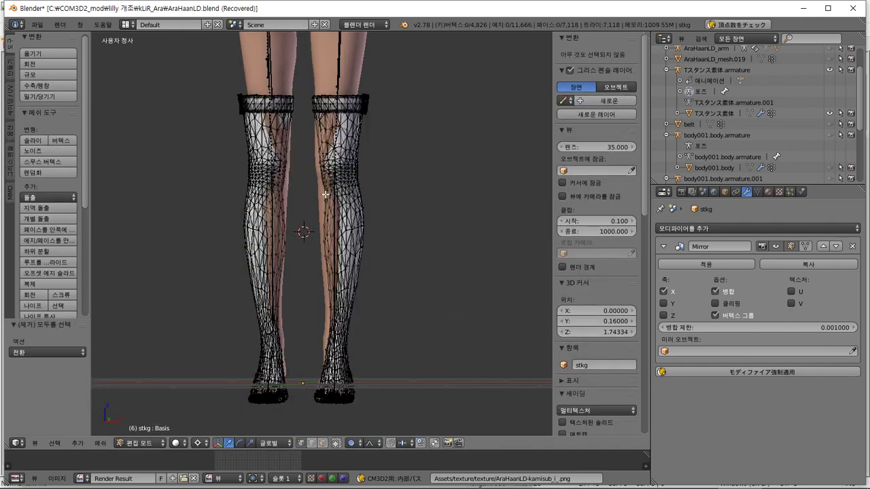
key(b)
drag(302, 63, 99, 412)
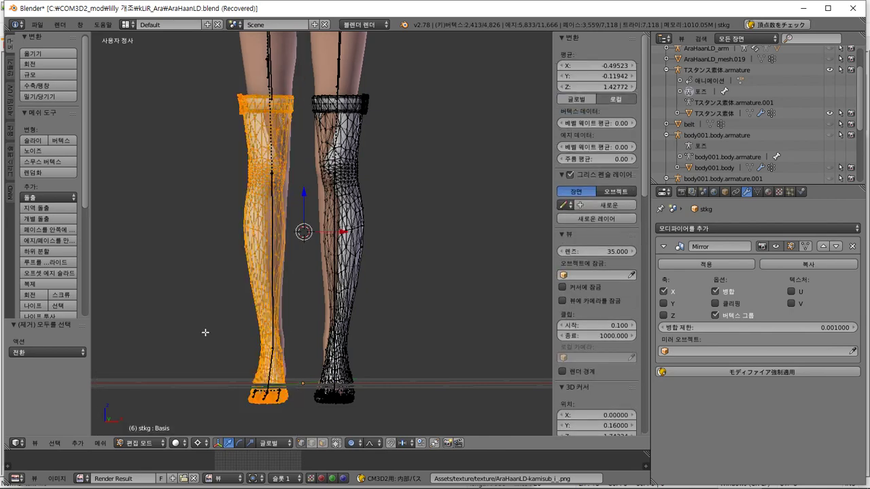
key(x)
click(265, 272)
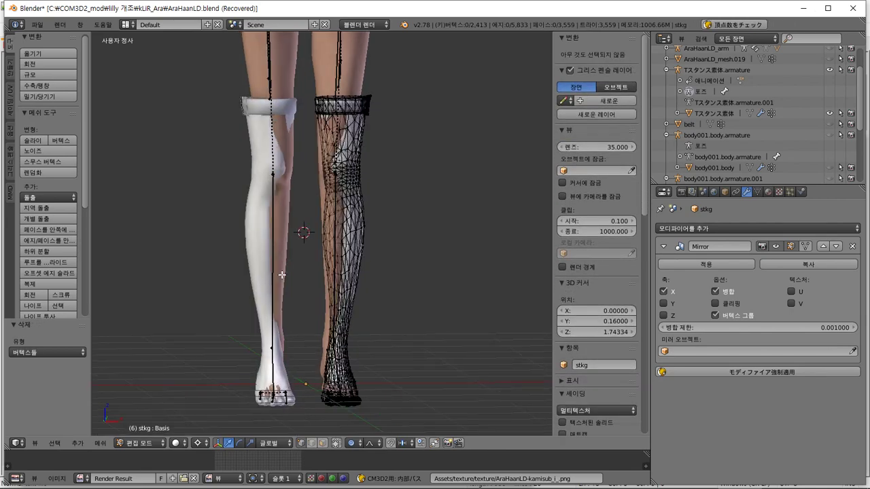
Step: Return stkg to object mode and set its Mirror modifier's merge limit to 0
key(Tab)
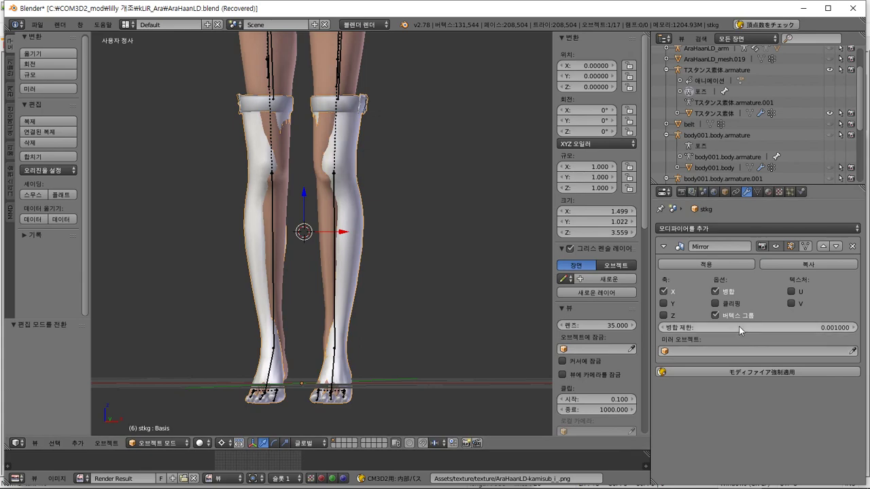
drag(739, 331, 680, 330)
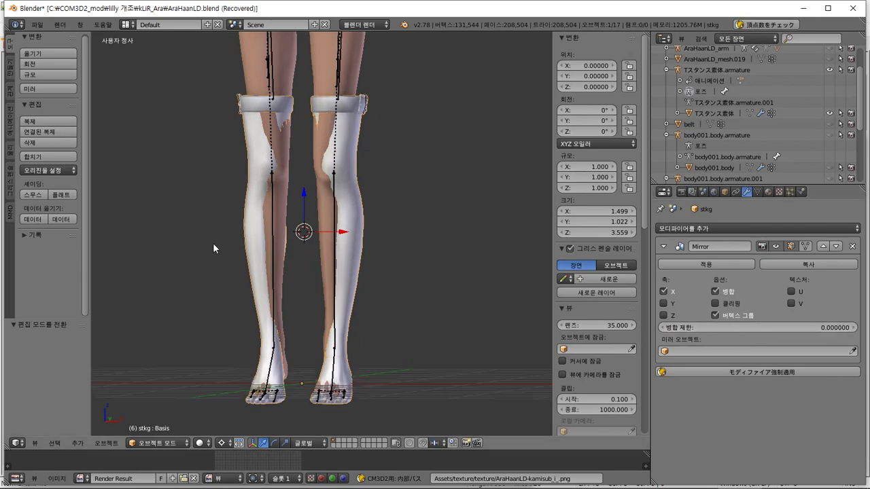
Step: Try Shrink/Fatten on all vertices of the remaining stocking half in front view, then cancel it
key(Tab)
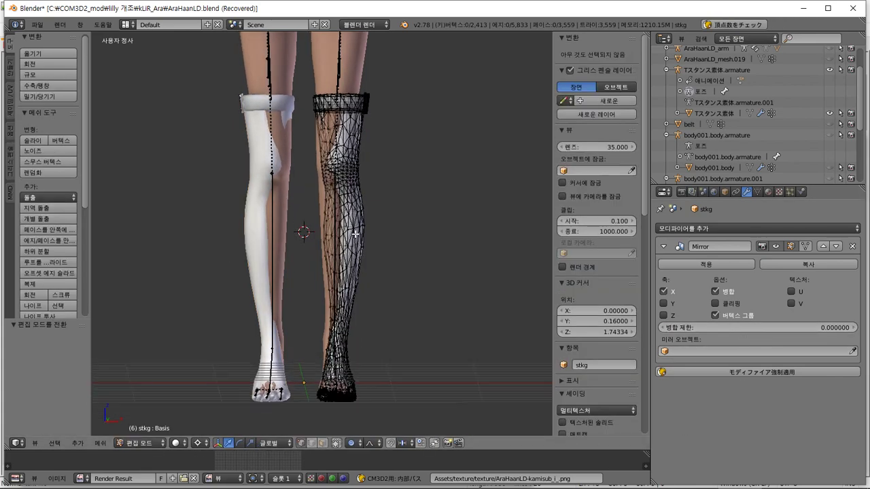
key(KP_1)
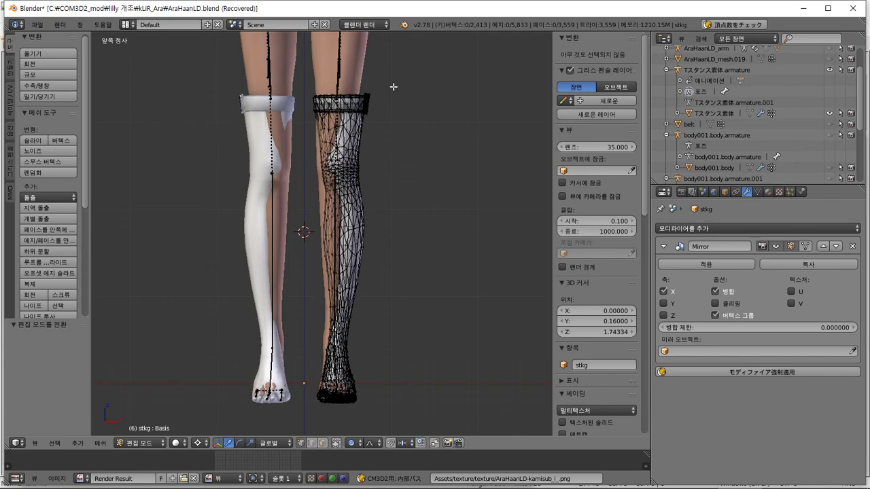
key(b)
drag(398, 71, 309, 439)
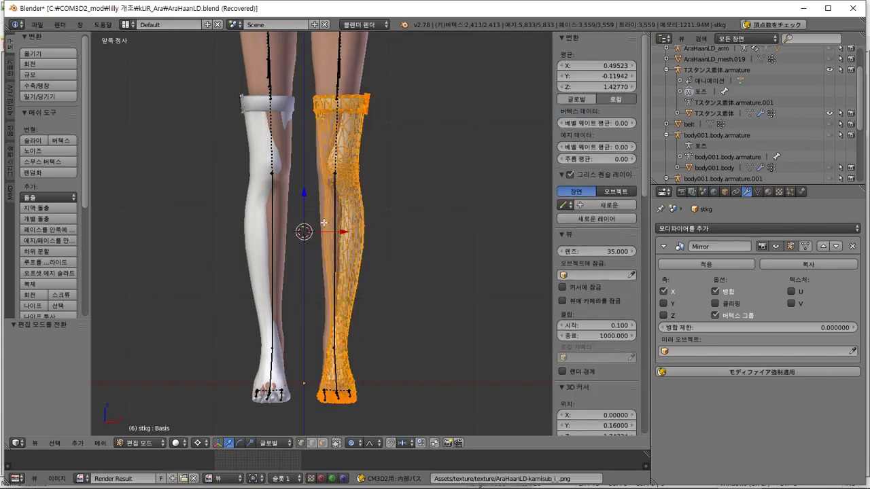
click(243, 236)
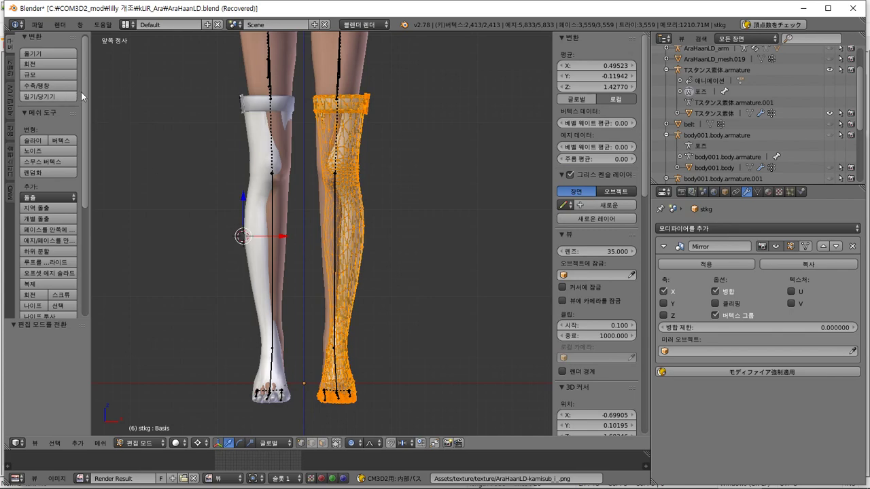
click(60, 88)
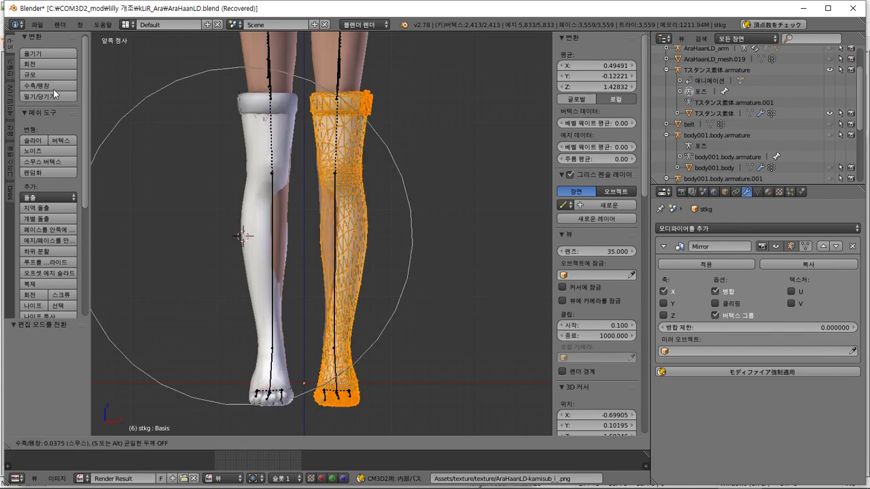
right_click(53, 89)
Step: Try Push/Pull twice on the whole selected stocking, cancelling each attempt
click(51, 95)
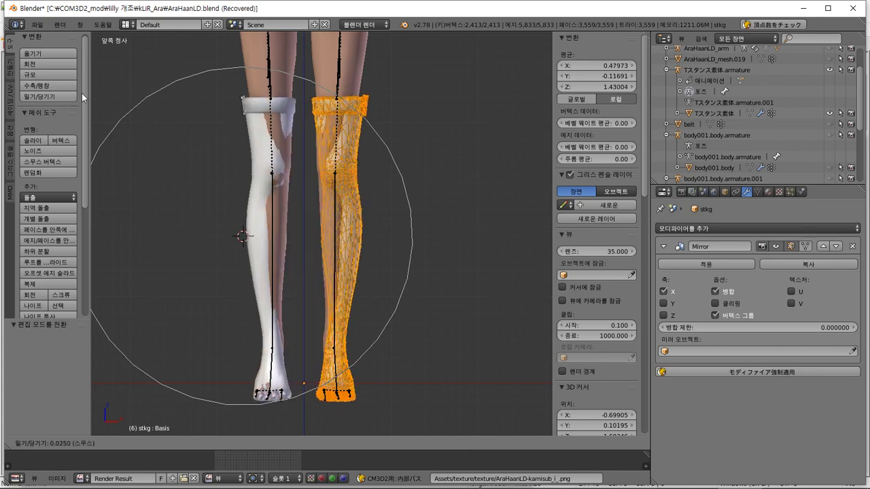
key(Escape)
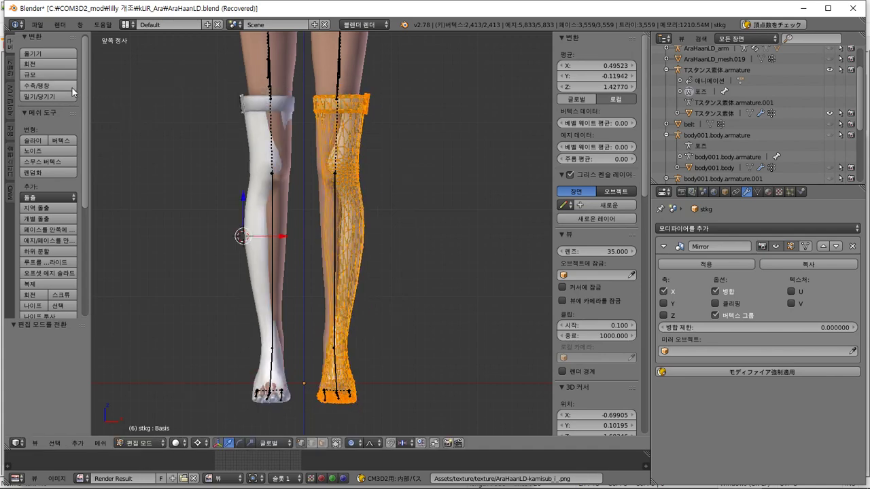
click(67, 96)
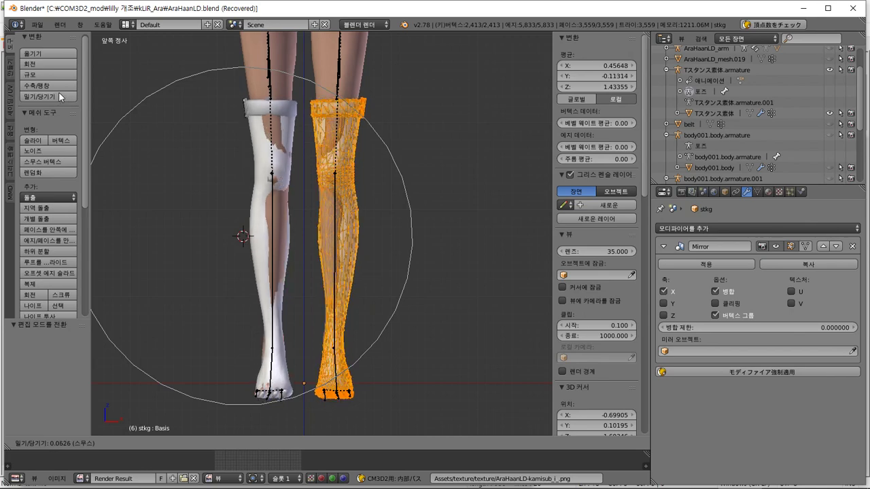
key(Escape)
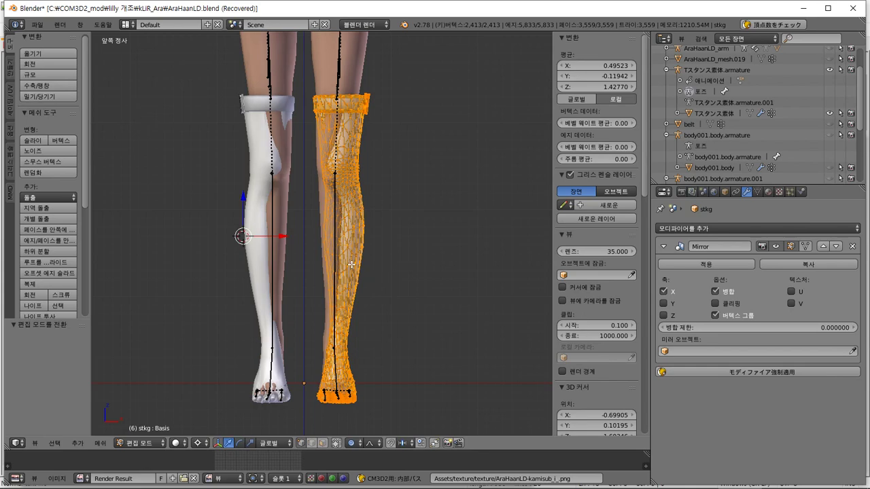
Step: Try Push/Pull with proportional editing on two vertices at the inner calf of the stocking, then cancel it
key(a)
scroll(335, 251, up, 3)
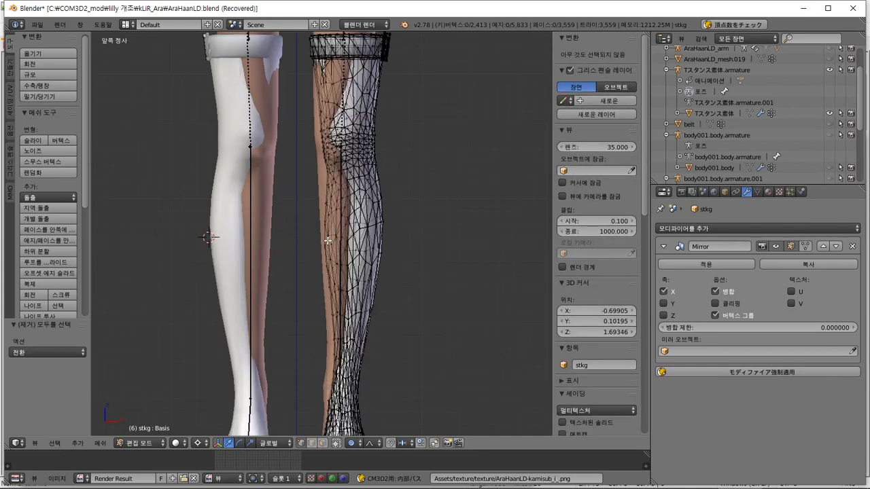
drag(311, 253, 311, 253)
scroll(311, 253, down, 3)
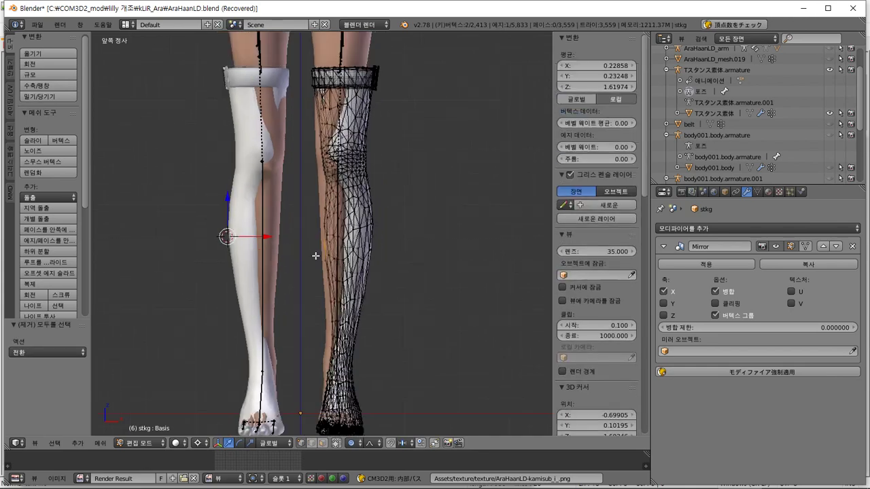
click(47, 100)
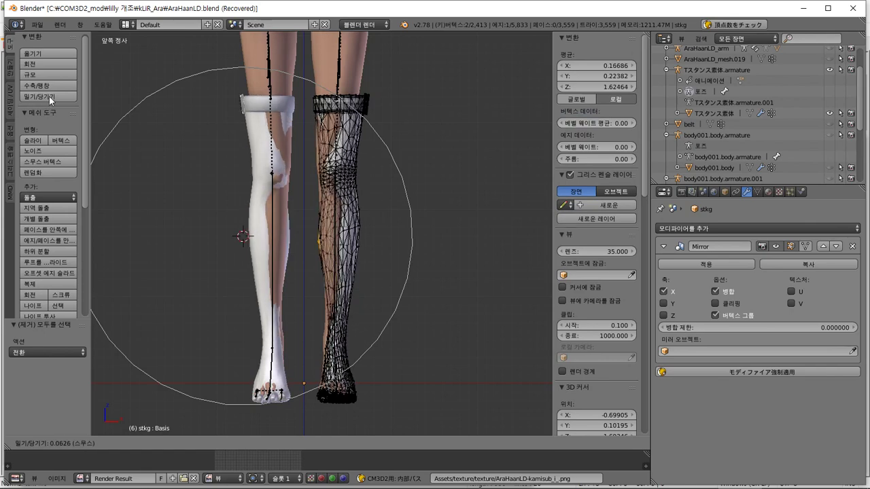
right_click(49, 99)
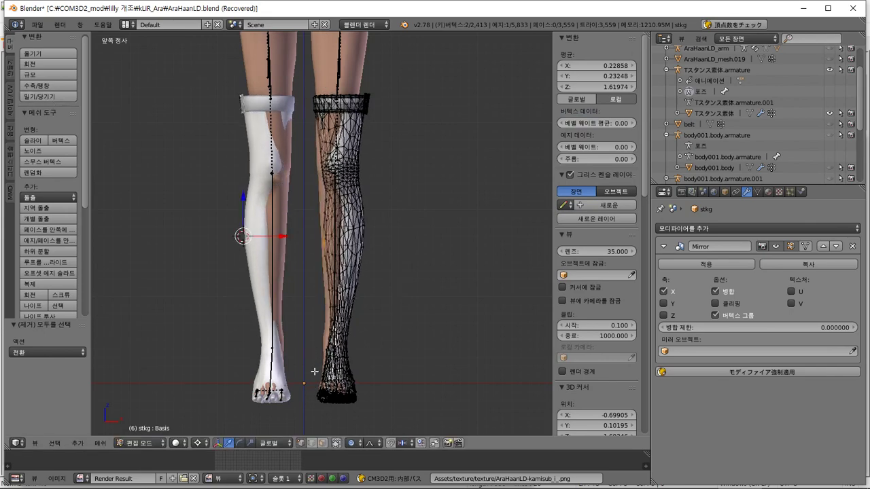
Step: Set the proportional editing falloff to Sphere and try Push/Pull on the two selected inner-calf vertices
click(369, 444)
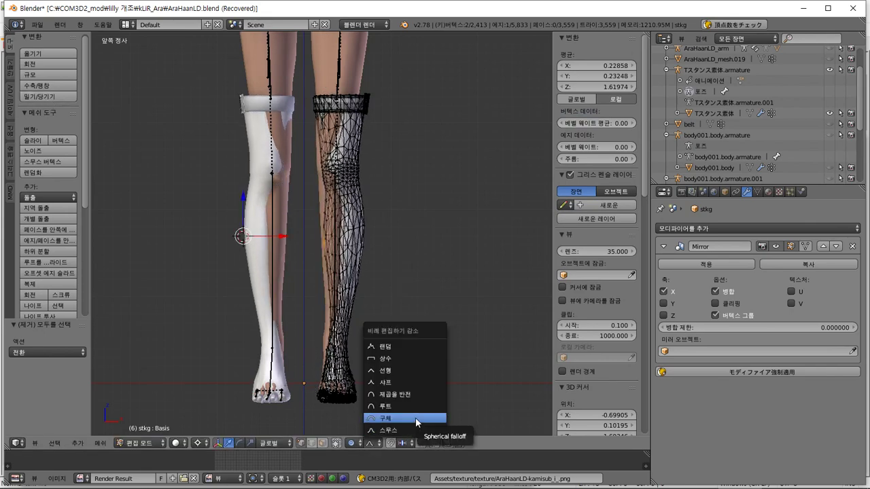
click(415, 417)
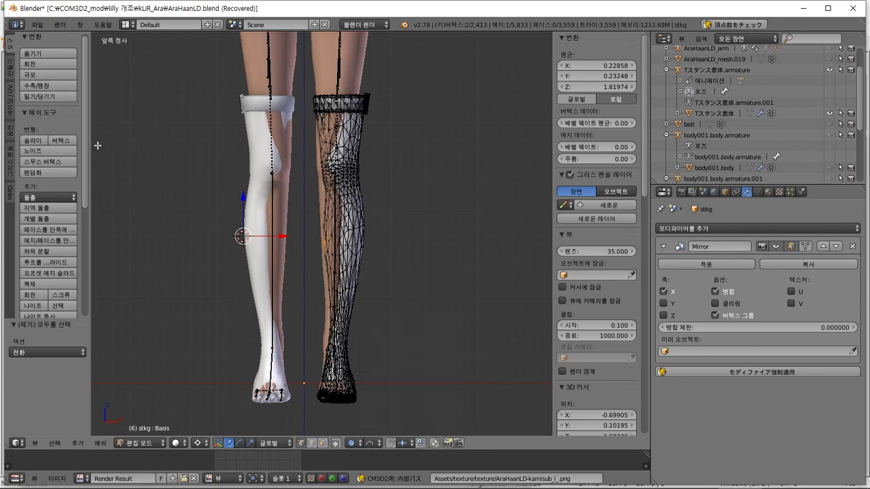
click(47, 97)
scroll(42, 96, up, 4)
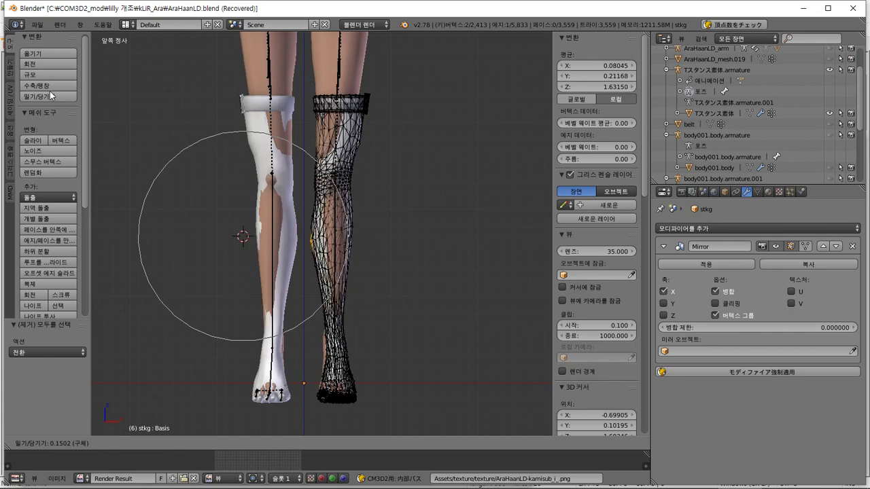
click(51, 96)
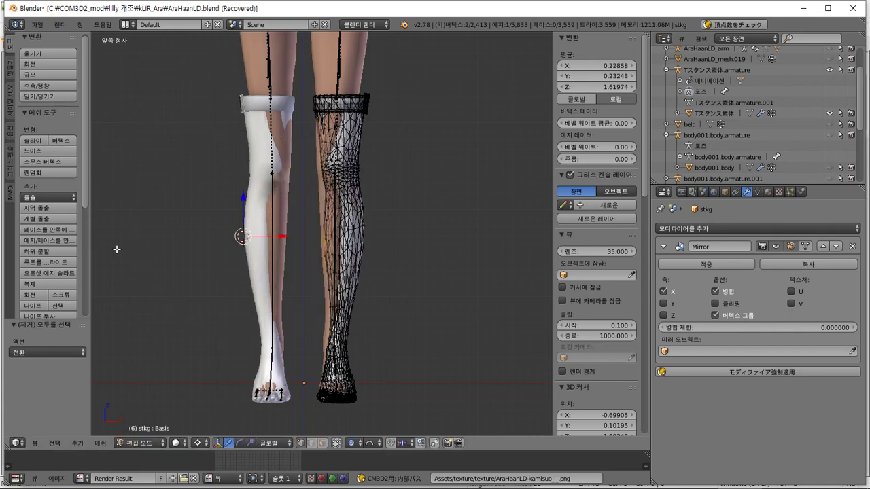
Step: Push/Pull the two selected inner-calf vertices by about 0.05, enlarging the proportional influence to cover the whole stocking
click(64, 99)
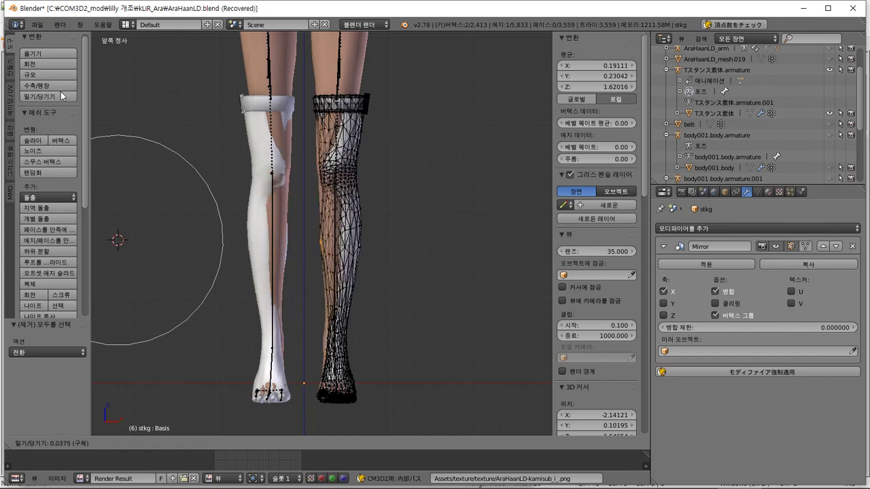
scroll(61, 87, down, 3)
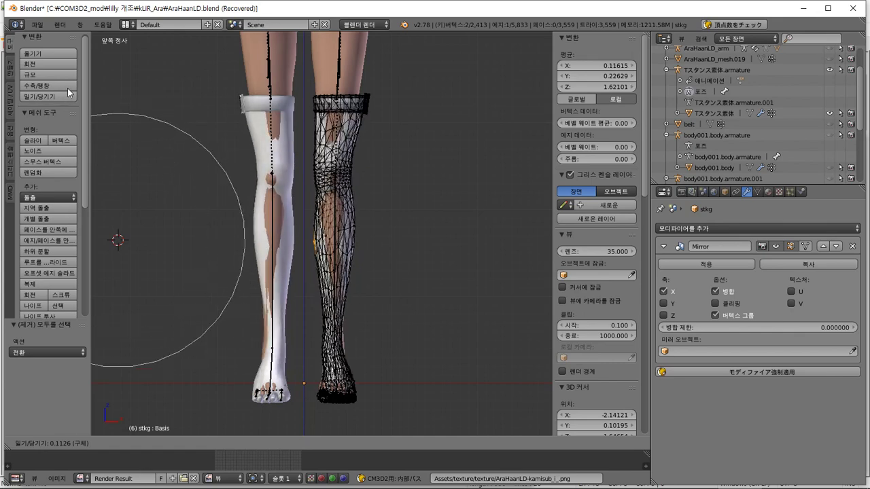
scroll(67, 88, up, 5)
scroll(68, 89, up, 5)
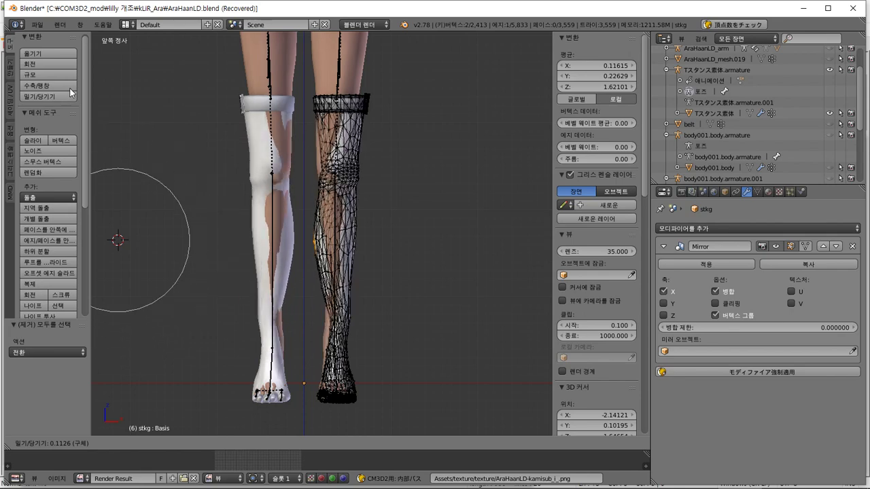
scroll(74, 88, down, 10)
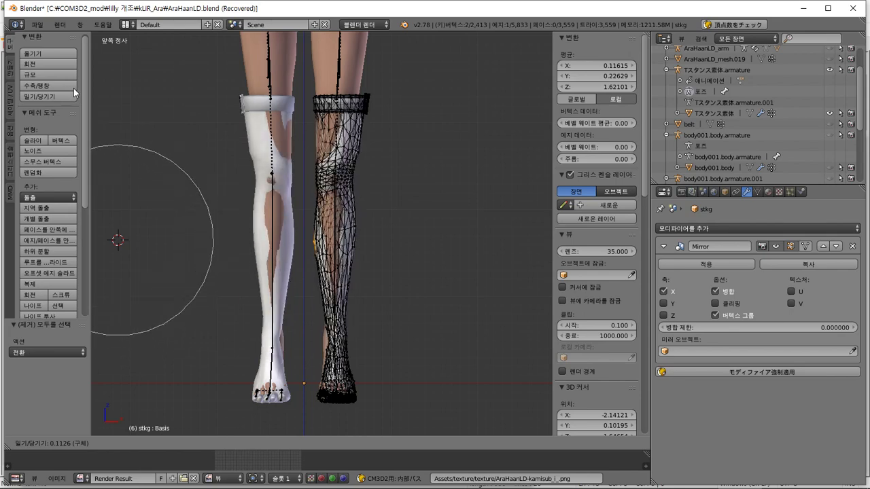
scroll(73, 89, down, 13)
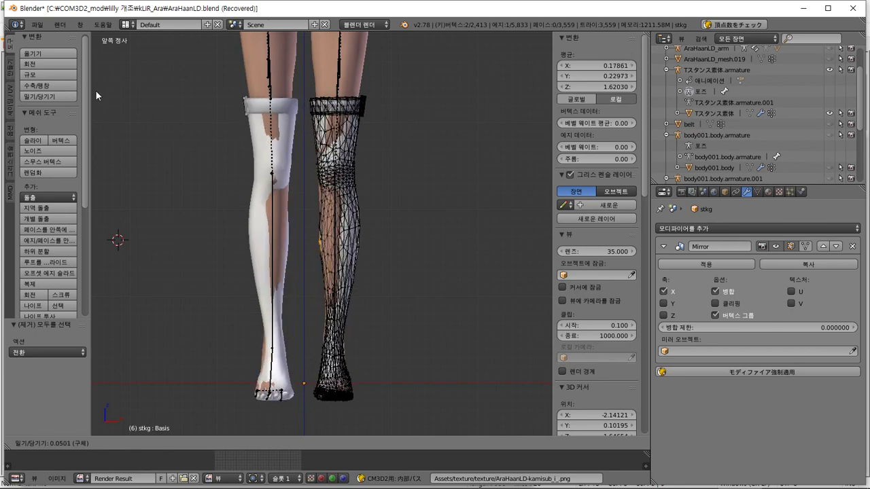
click(95, 89)
Step: Examine the stocking's fit on the leg and foot from the front and right side, leaving nothing selected
middle_drag(374, 258, 242, 274)
middle_drag(295, 274, 437, 269)
key(a)
key(a)
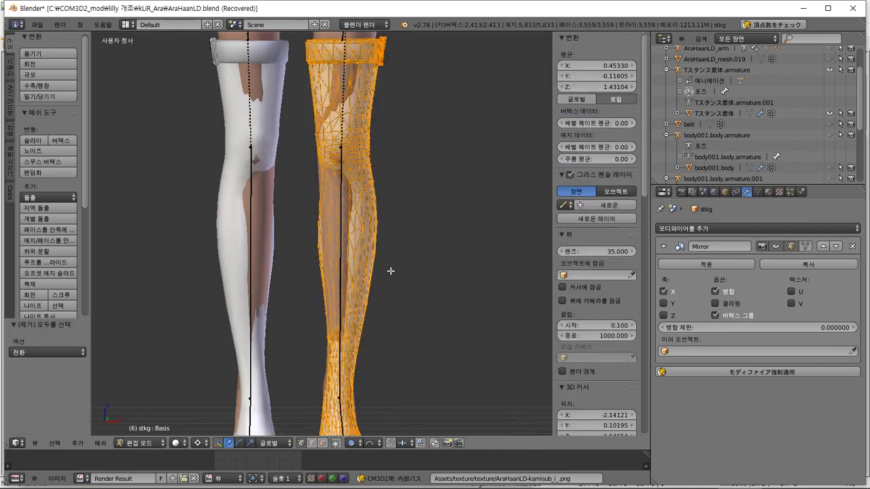
middle_drag(391, 271, 264, 261)
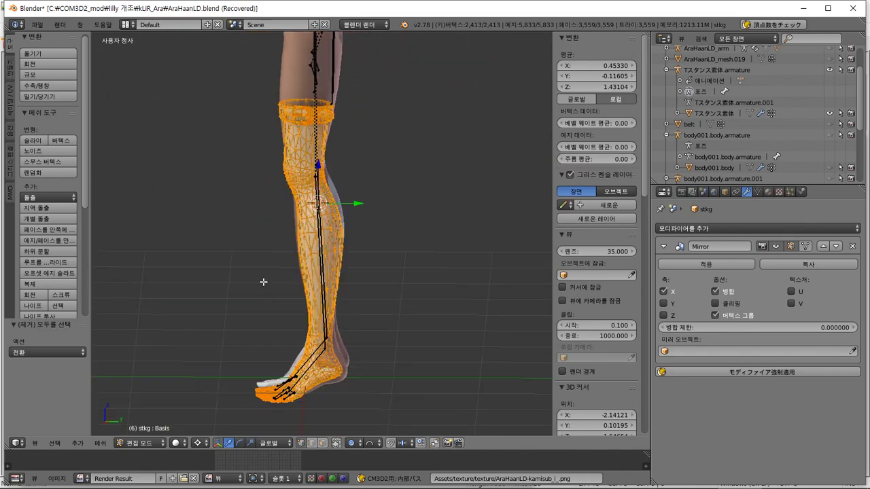
key(a)
scroll(295, 310, up, 4)
middle_drag(295, 310, 321, 322)
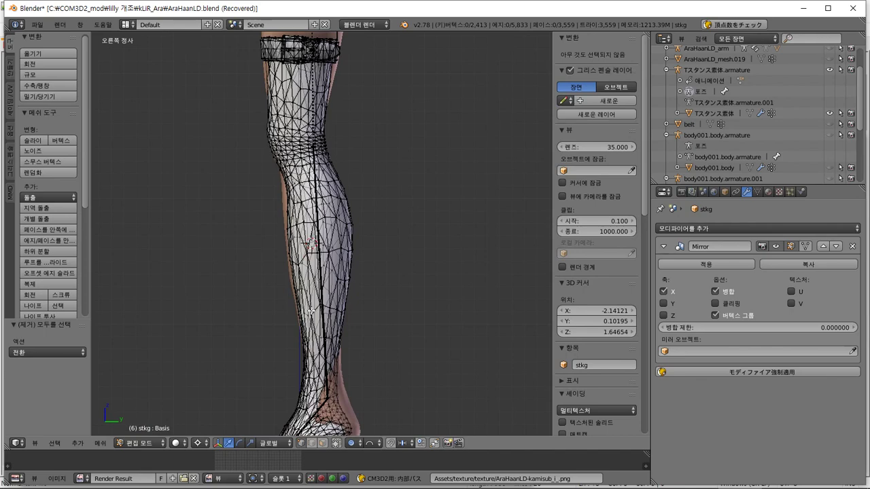
middle_drag(312, 312, 356, 276)
shift+middle_drag(382, 333, 382, 307)
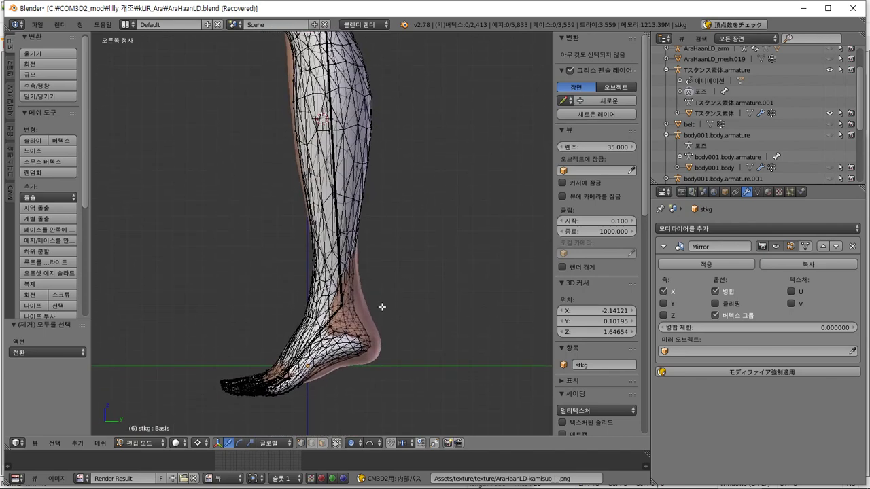
Step: Try Push/Pull and a proportional move with varying influence sizes on a single heel vertex
right_click(367, 348)
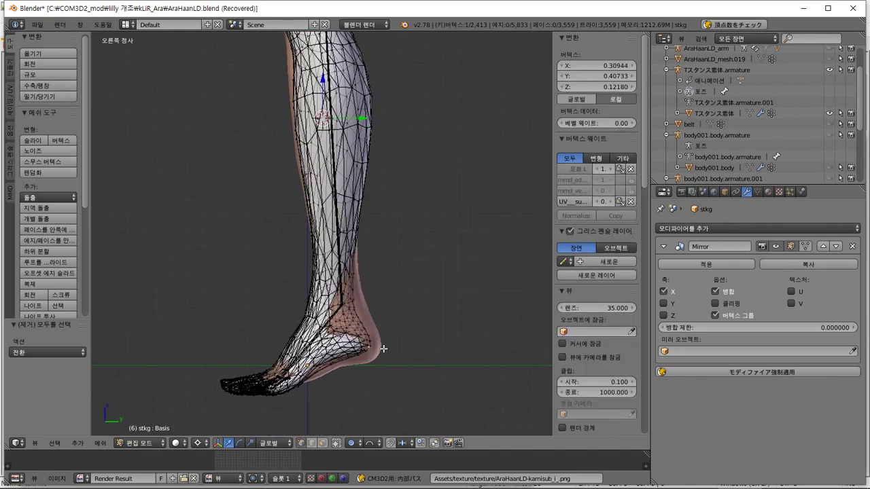
click(49, 96)
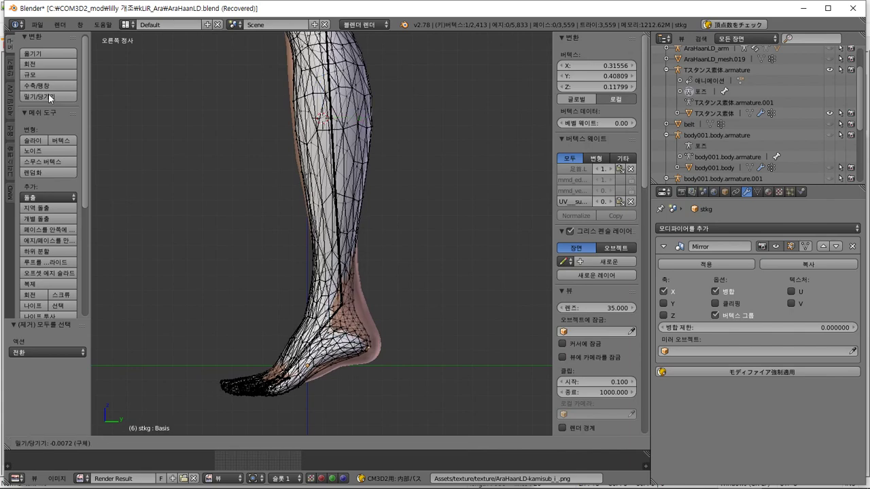
key(Escape)
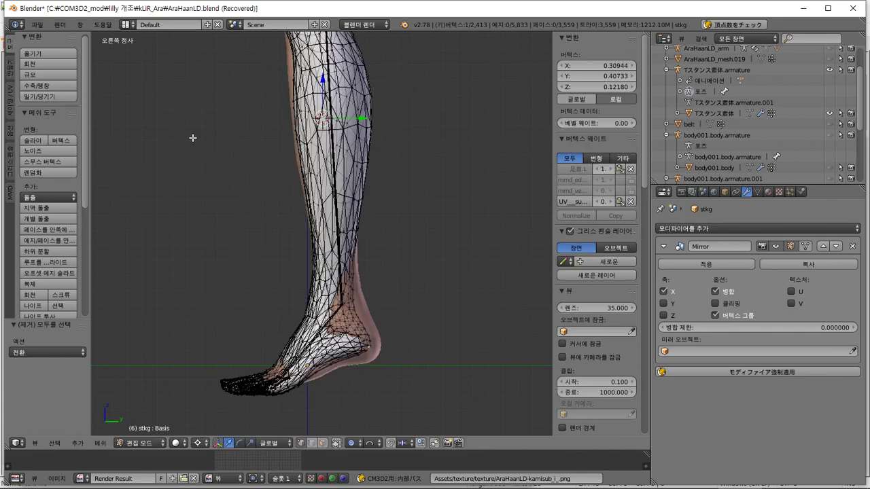
key(g)
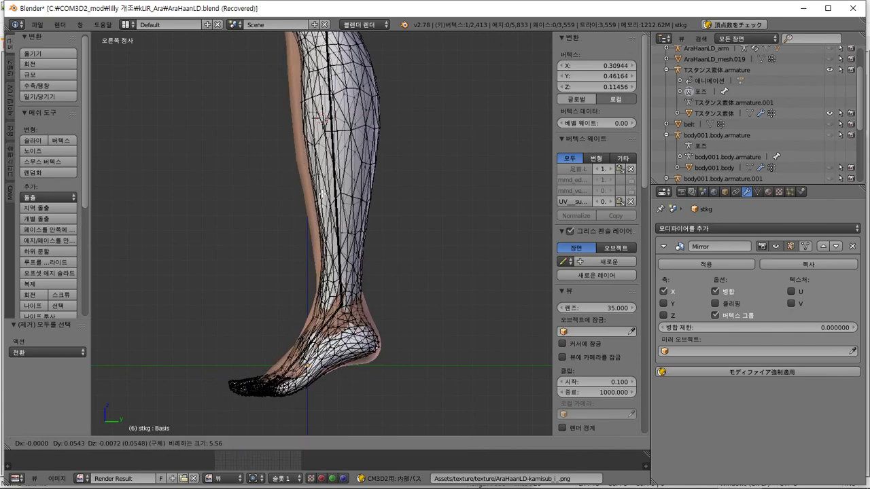
scroll(322, 194, up, 20)
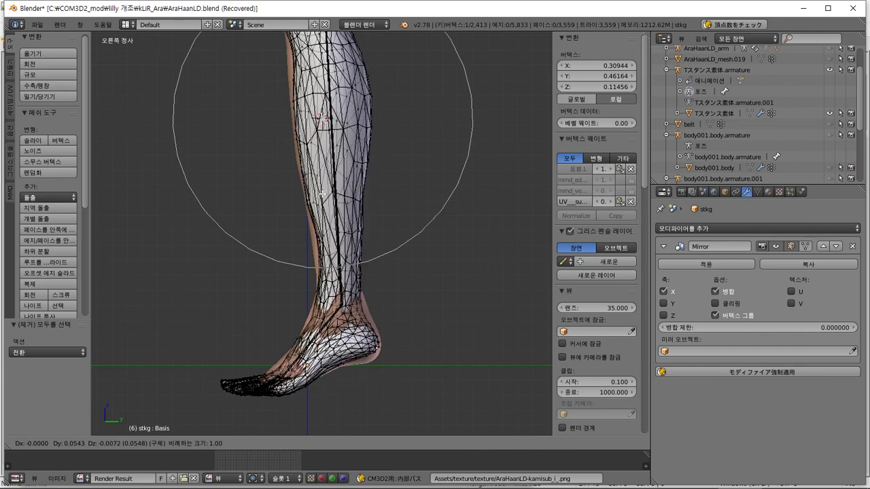
scroll(322, 194, up, 1)
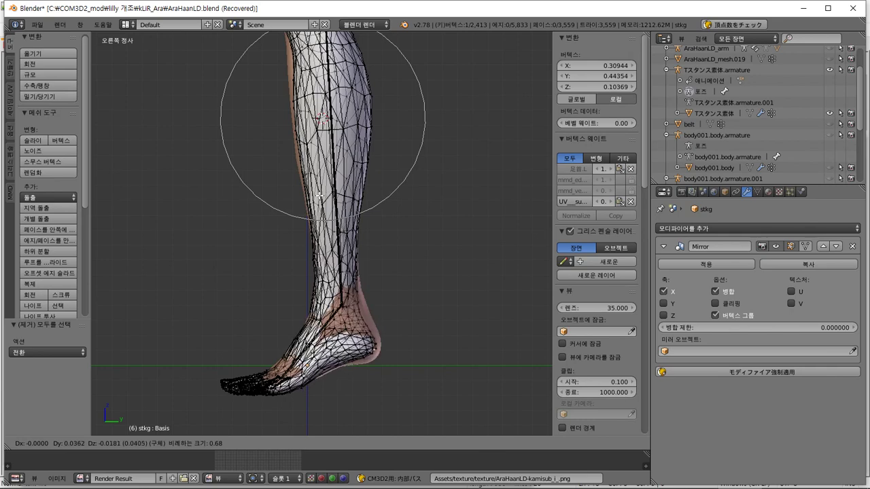
right_click(319, 197)
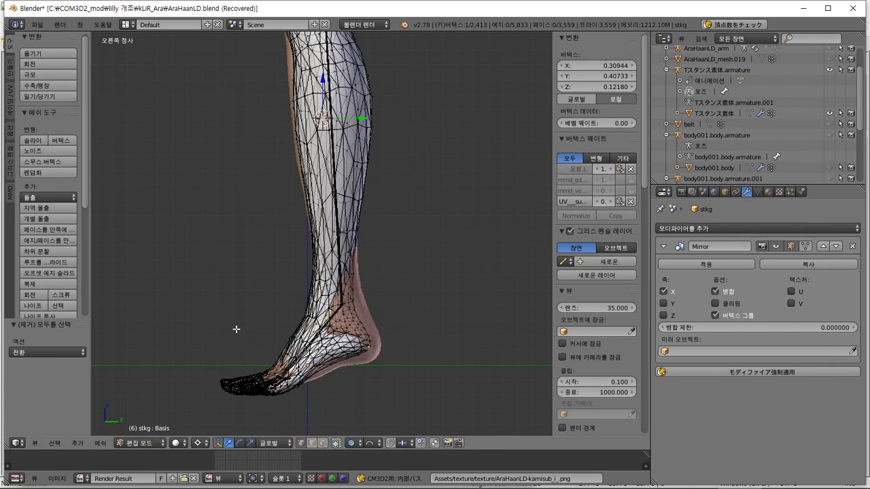
Step: Box-select the stocking's foot from the ankle down and run Make Edge/Face on the selection
key(b)
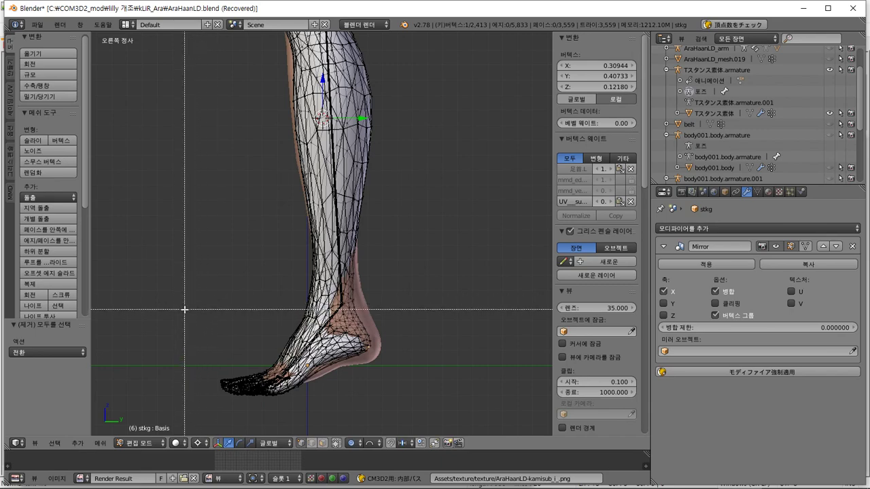
drag(185, 311, 423, 460)
key(f)
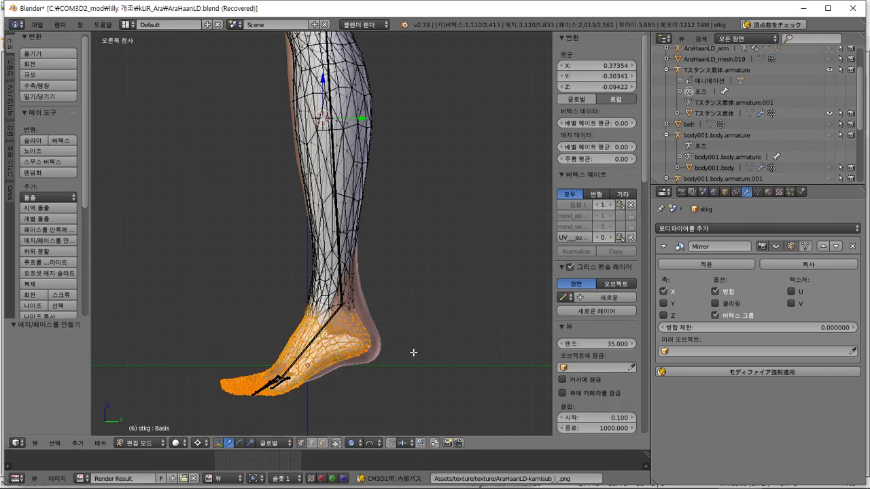
Step: Try moving the selected foot toward the body's heel, then try Shrink/Fatten with an offset of -0.036
key(g)
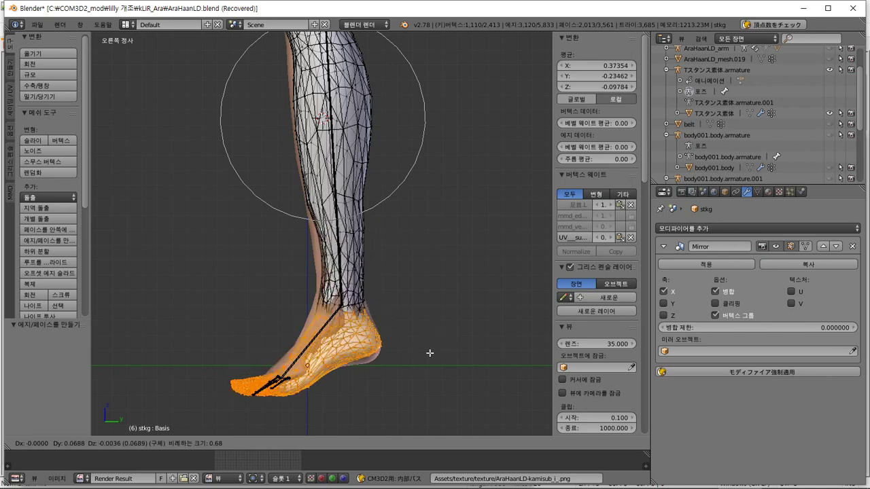
click(401, 326)
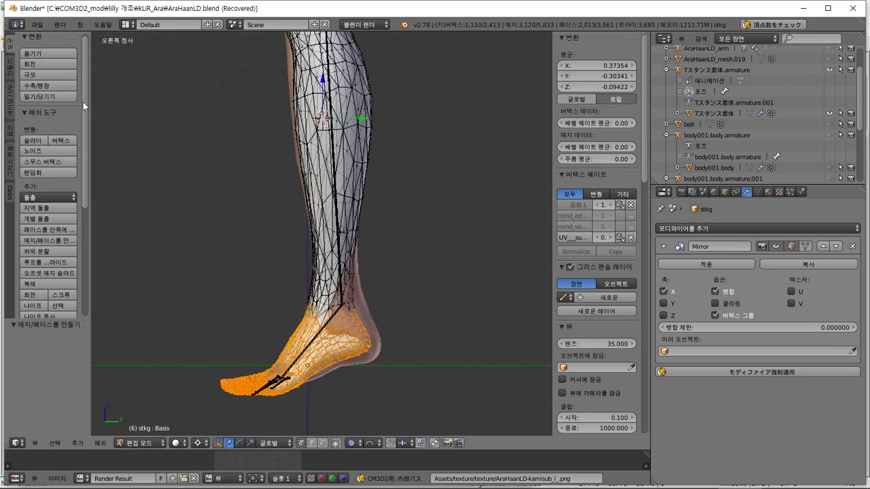
click(62, 89)
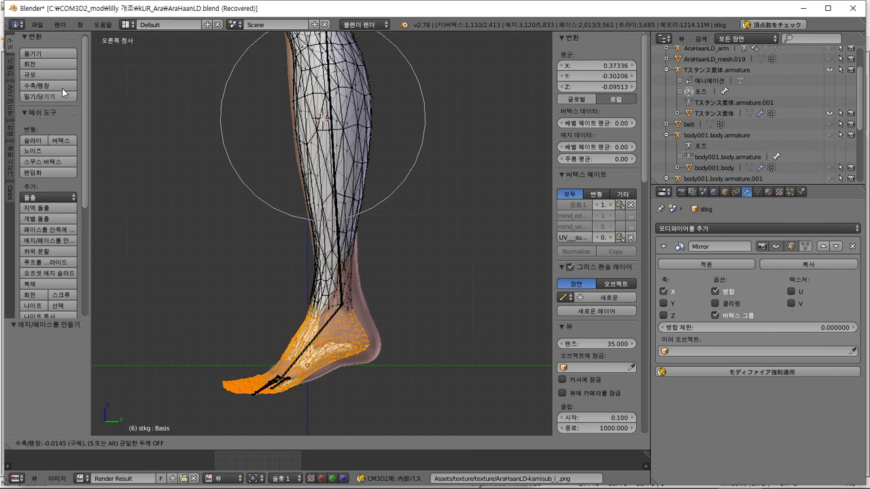
click(62, 95)
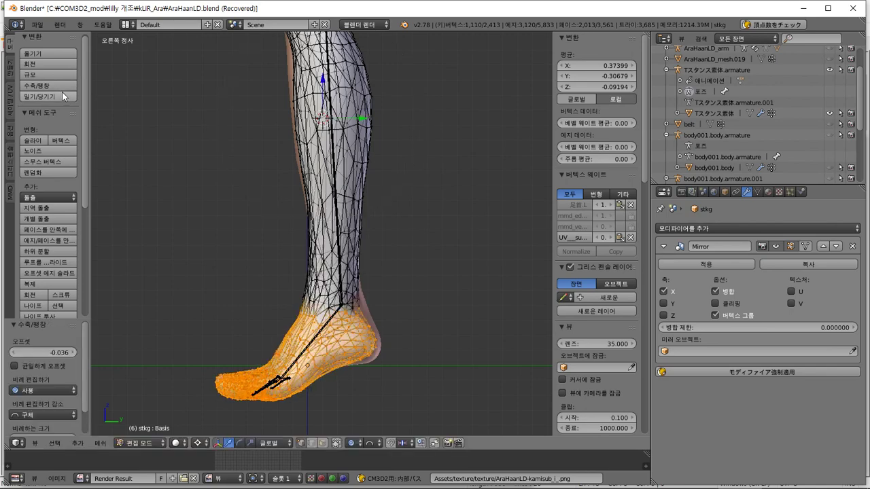
Step: Try a proportional move of the selected foot with different influence sizes, then undo the move
key(g)
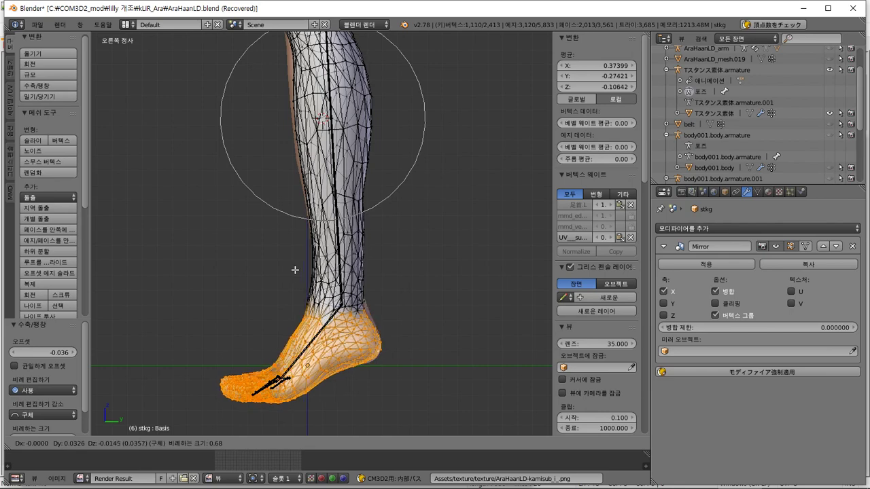
scroll(295, 270, up, 4)
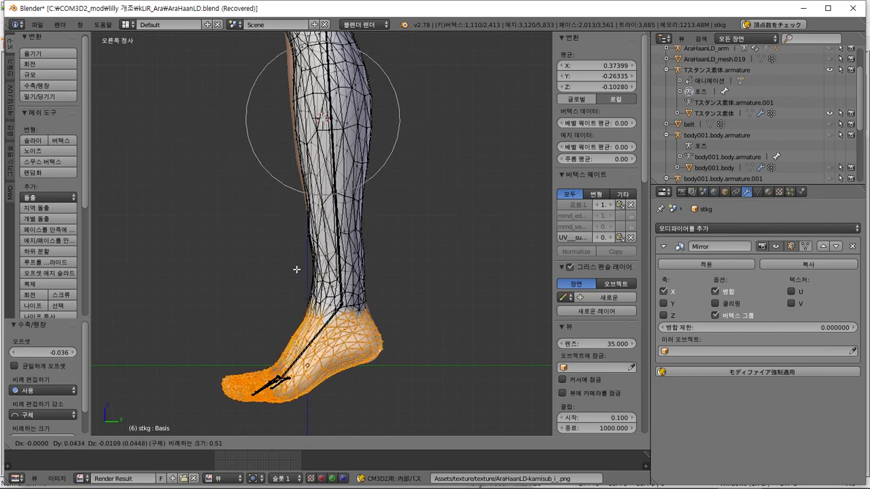
scroll(297, 270, down, 7)
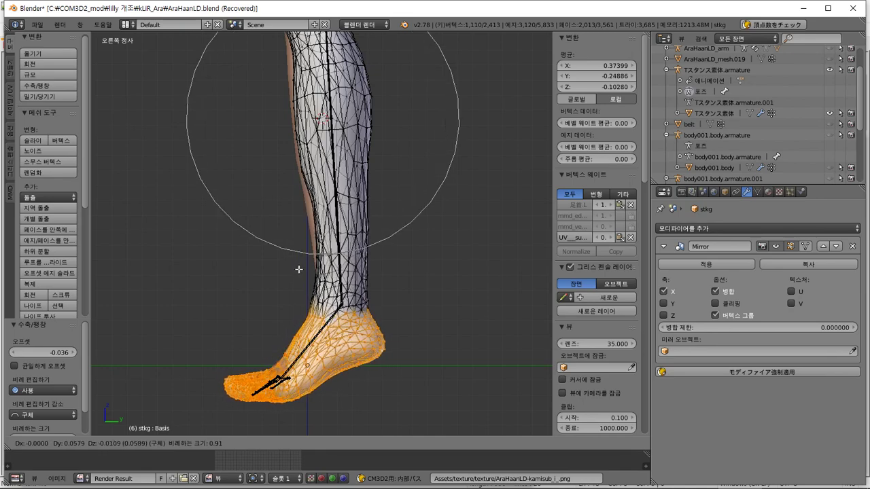
click(326, 274)
mouse_move(326, 275)
middle_down()
mouse_move(466, 280)
mouse_move(336, 275)
middle_up()
key(ctrl+z)
Step: Set the proportional editing falloff to Smooth and try moving the selected foot onto the body's foot
click(371, 444)
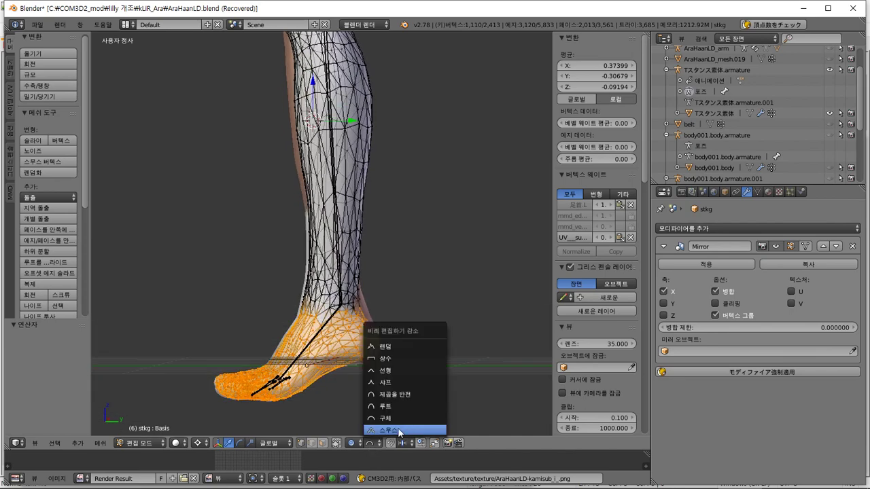
click(386, 430)
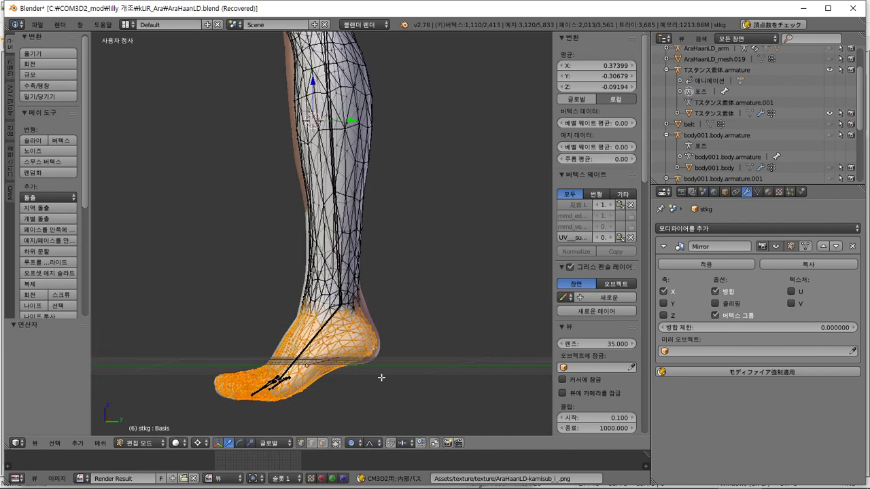
key(g)
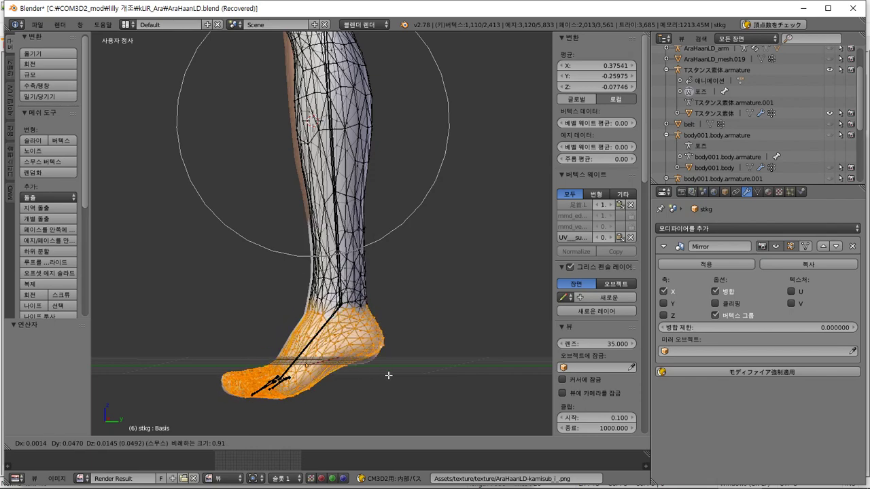
click(388, 378)
middle_drag(388, 375, 365, 371)
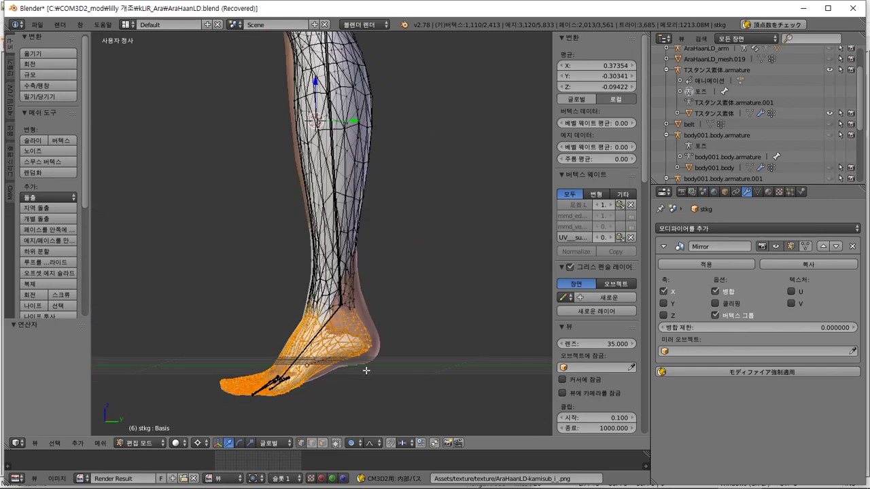
Step: In right side view, move the selected foot about 0.058 along Y and 0.007 along Z with Smooth falloff
key(KP_3)
key(g)
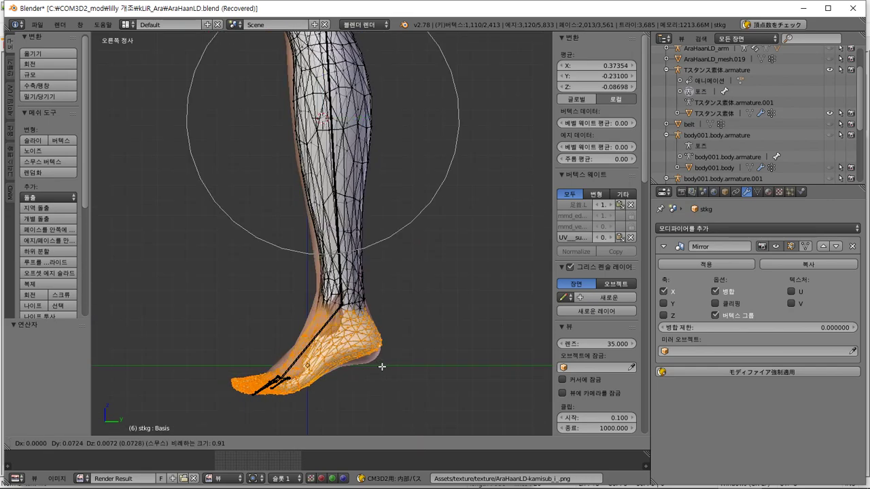
click(379, 367)
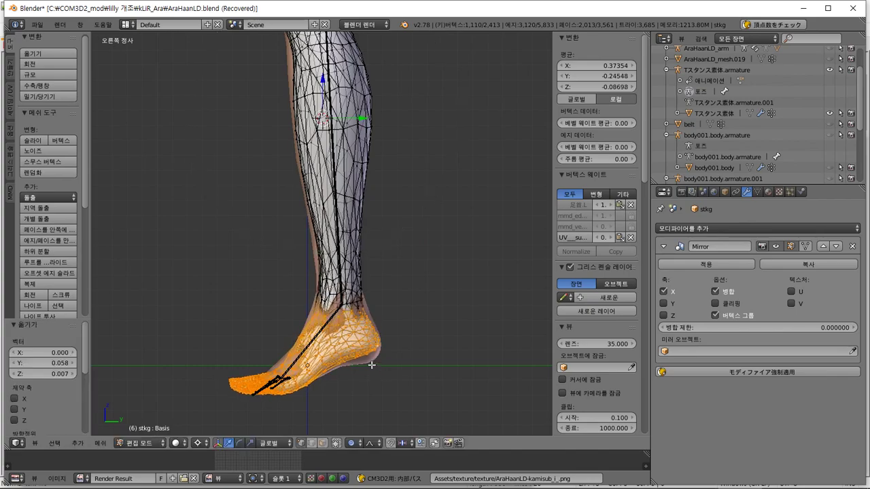
Step: Place the 3D cursor on the lower shin above the ankle as the pivot for rotating the selected foot
middle_drag(380, 367, 345, 367)
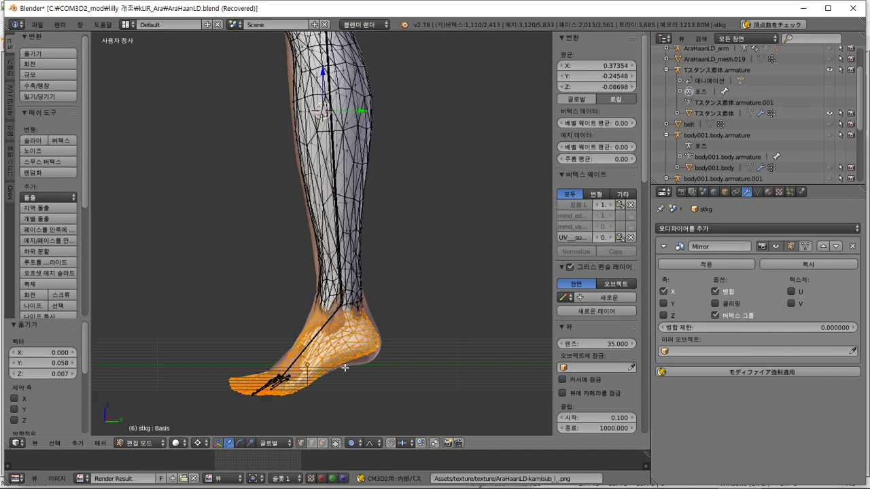
key(r)
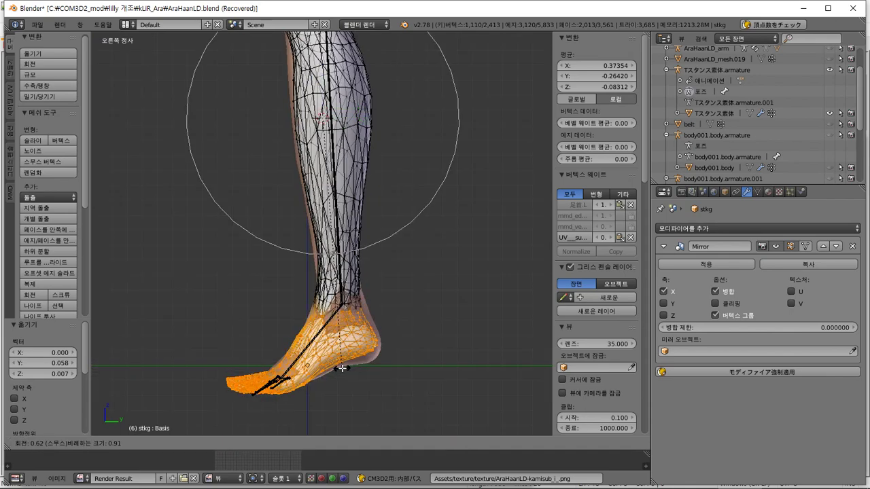
click(340, 259)
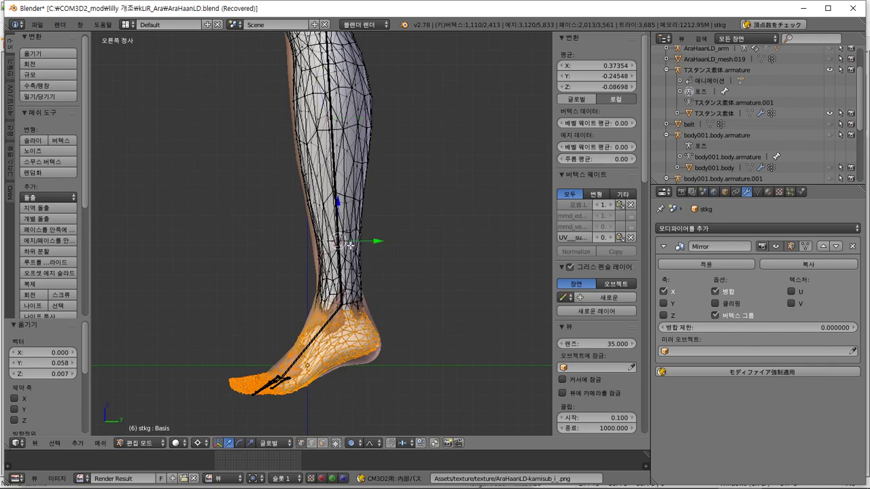
Step: Rotate the selected foot about 3.47° around the 3D cursor with Smooth falloff, and move it about 0.033 along Y and -0.011 along Z
key(r)
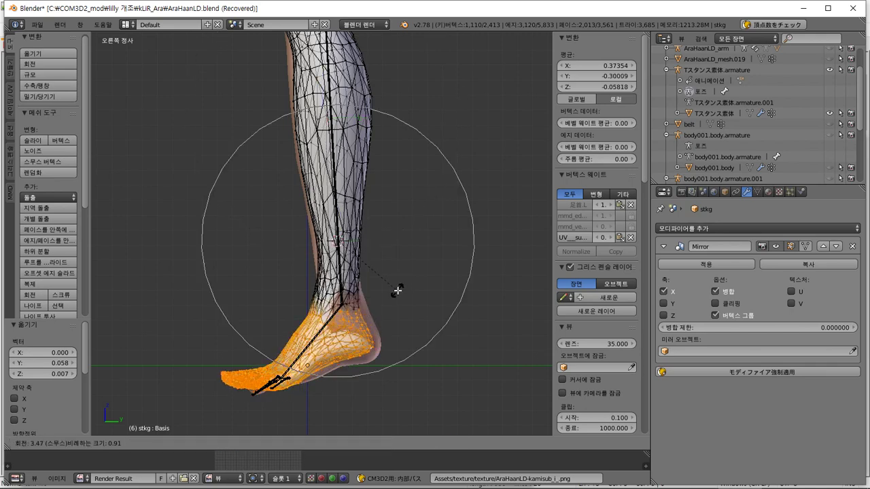
click(398, 291)
key(g)
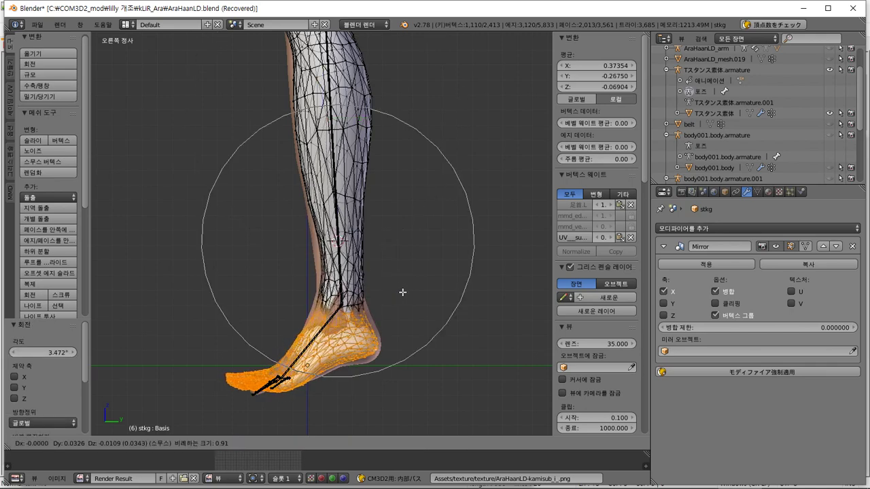
click(403, 293)
Step: Clear the foot selection and select the entire stocking mesh
middle_drag(388, 346, 469, 343)
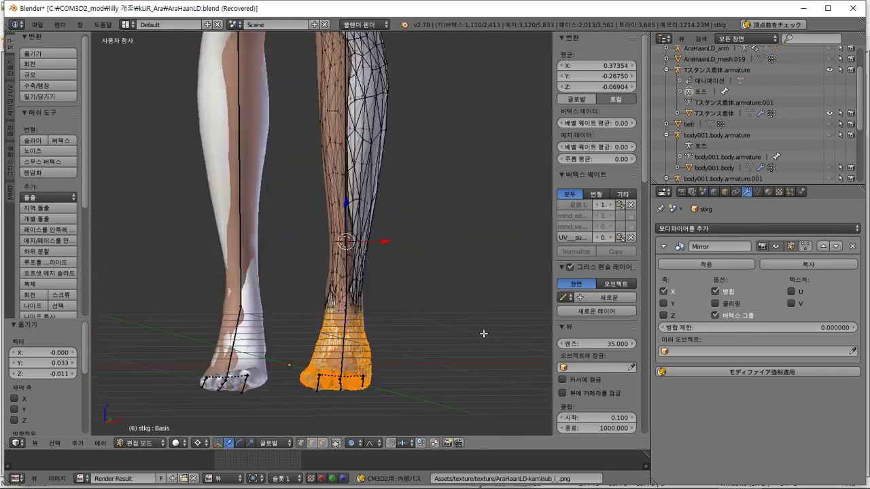
key(a)
key(a)
middle_drag(417, 264, 362, 277)
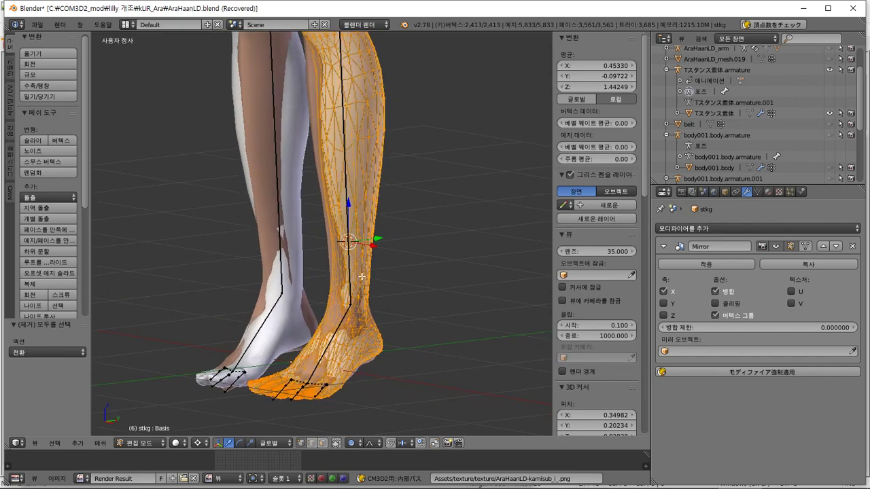
click(68, 90)
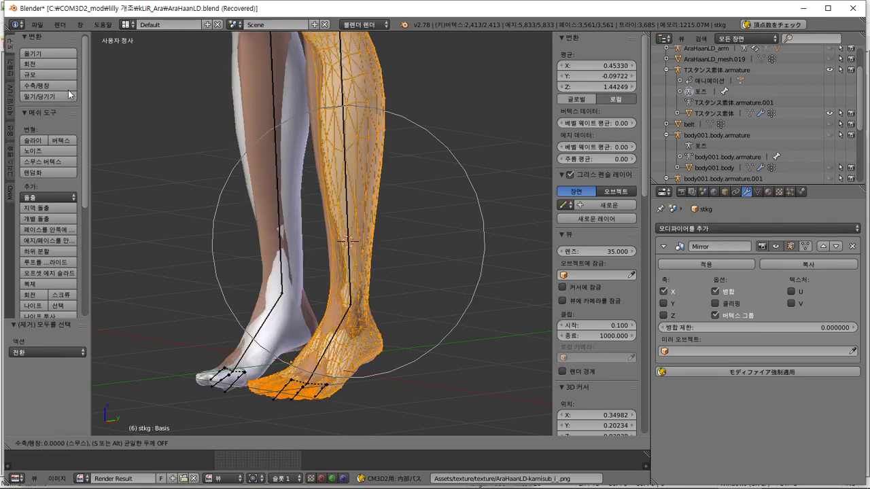
right_click(69, 94)
middle_drag(174, 119, 162, 146)
scroll(303, 181, up, 2)
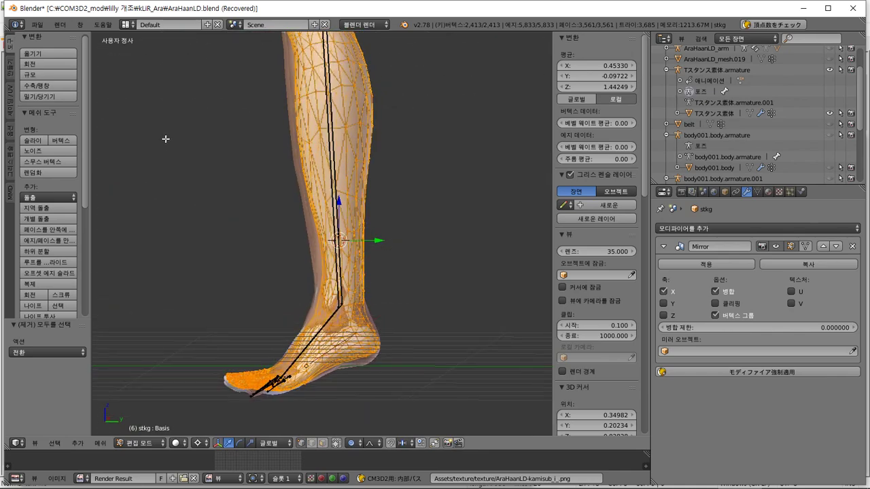
Step: Examine how the stocking fits over the legs in object mode from the side and front
key(Tab)
middle_drag(290, 187, 394, 229)
scroll(394, 229, down, 2)
middle_drag(385, 200, 399, 291)
key(KP_3)
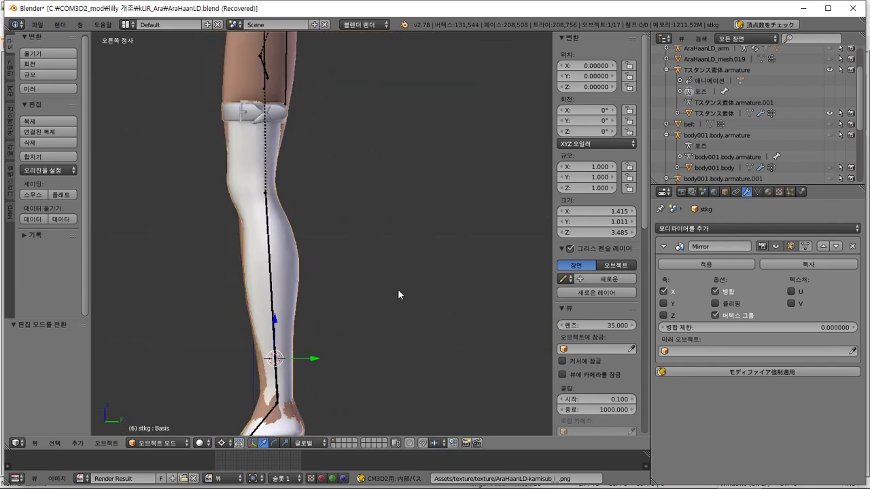
key(KP_1)
key(Tab)
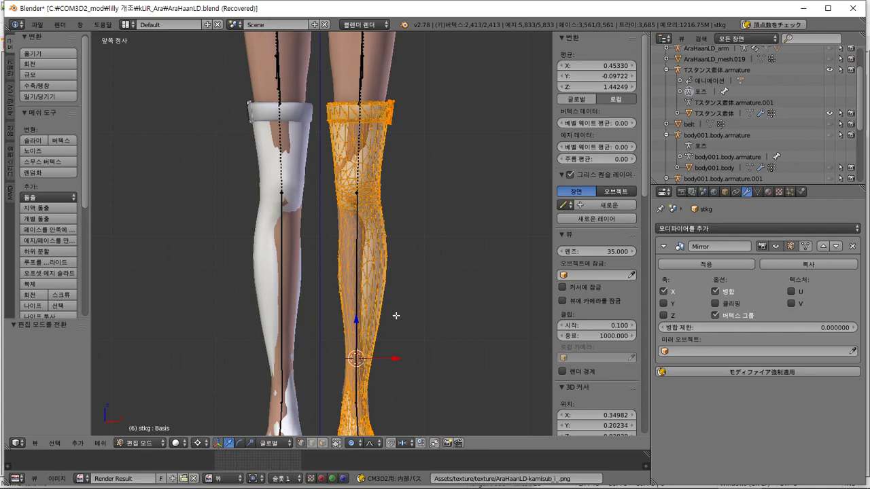
Step: Try to shift a narrow strip of lower-shin stocking vertices inward along X with proportional editing
key(a)
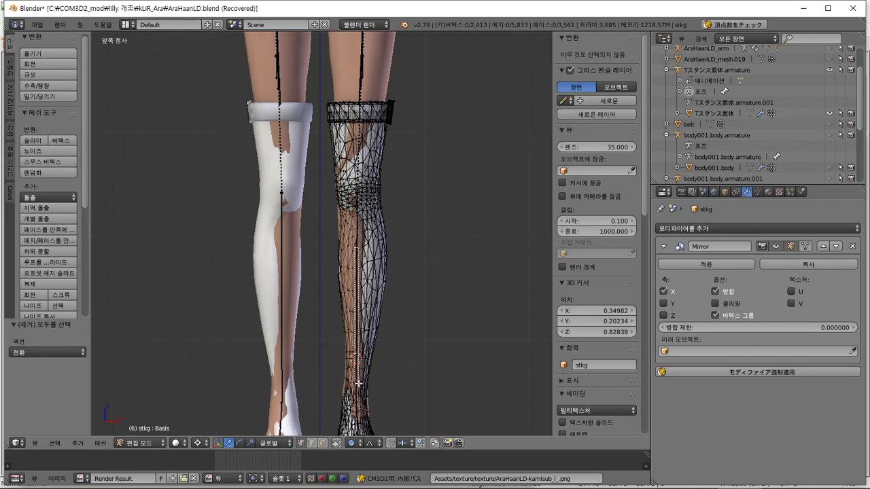
drag(360, 381, 388, 336)
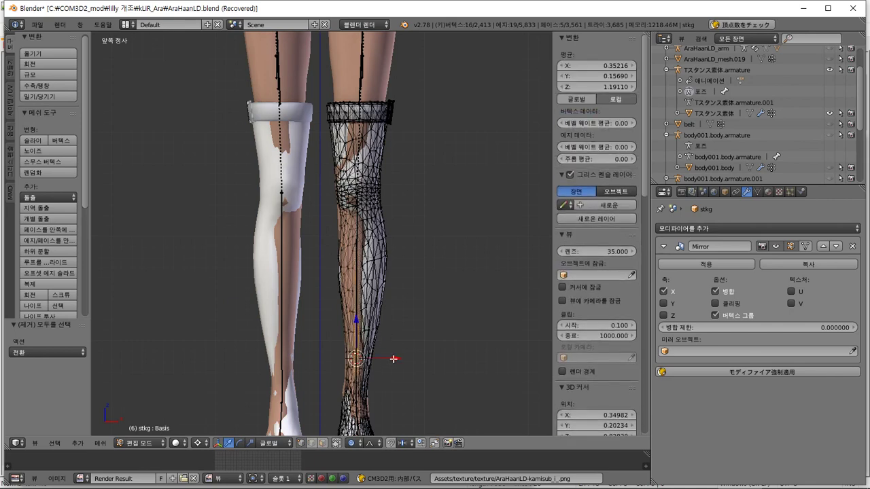
drag(394, 359, 390, 360)
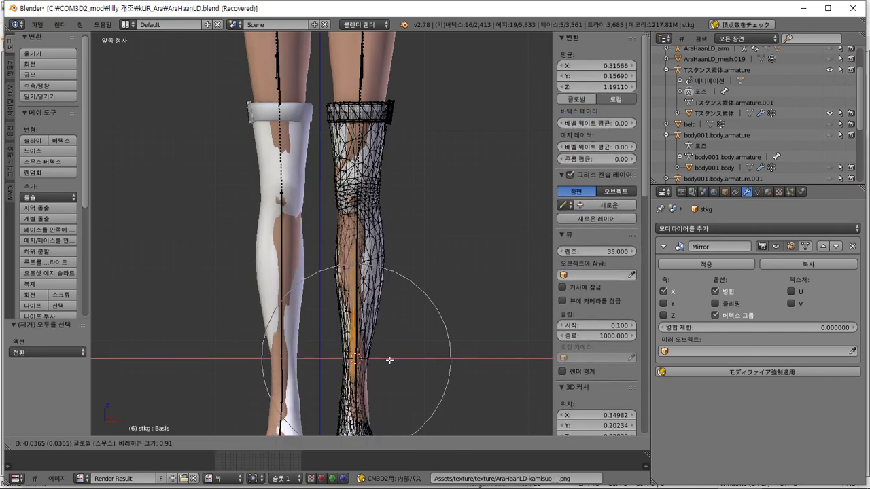
right_click(390, 360)
scroll(387, 297, up, 1)
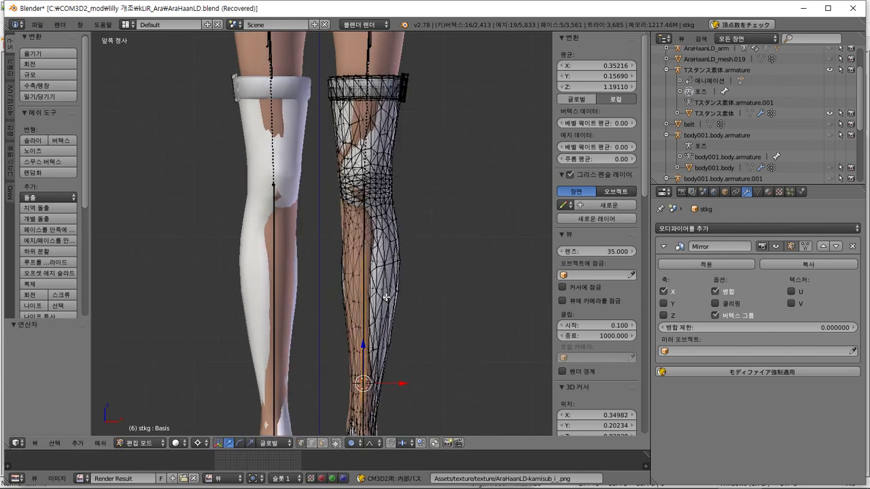
Step: Try to shift a band of mid-calf stocking vertices inward along X with proportional editing
key(a)
key(b)
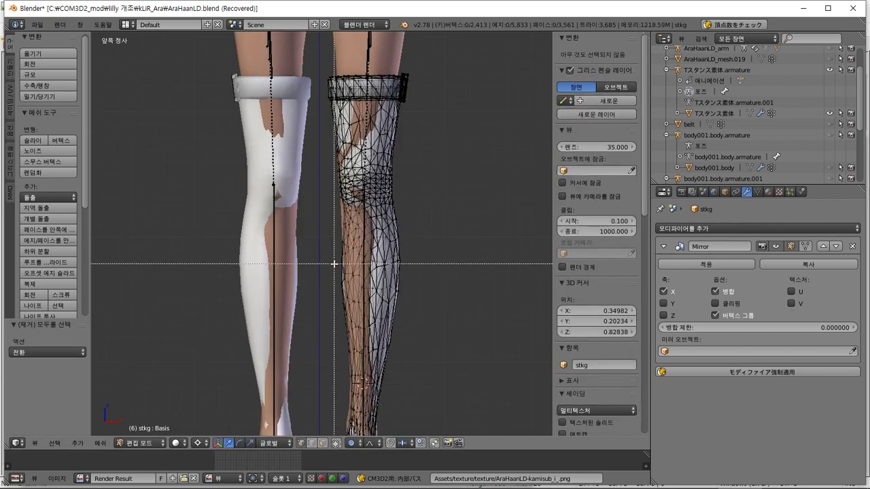
drag(330, 278, 427, 322)
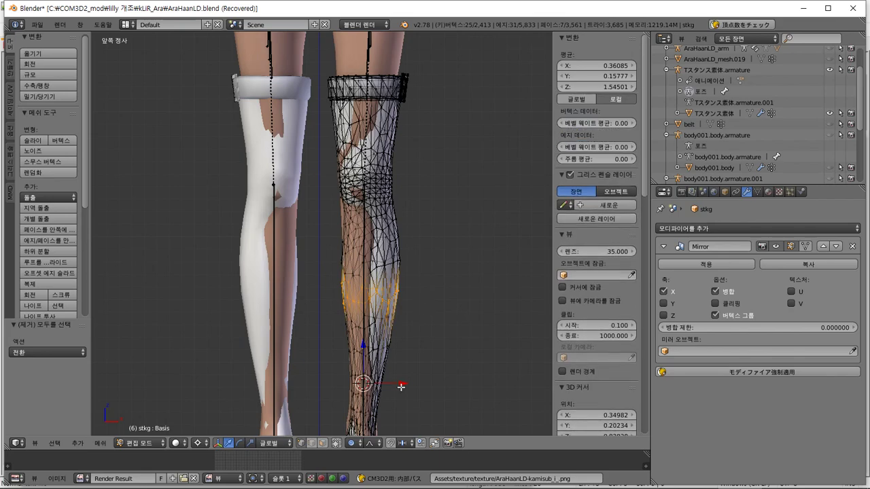
drag(399, 385, 395, 386)
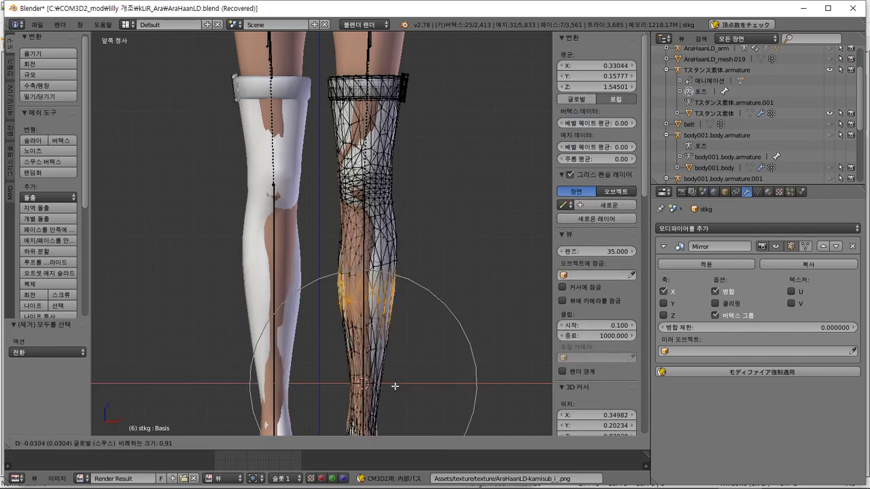
right_click(399, 383)
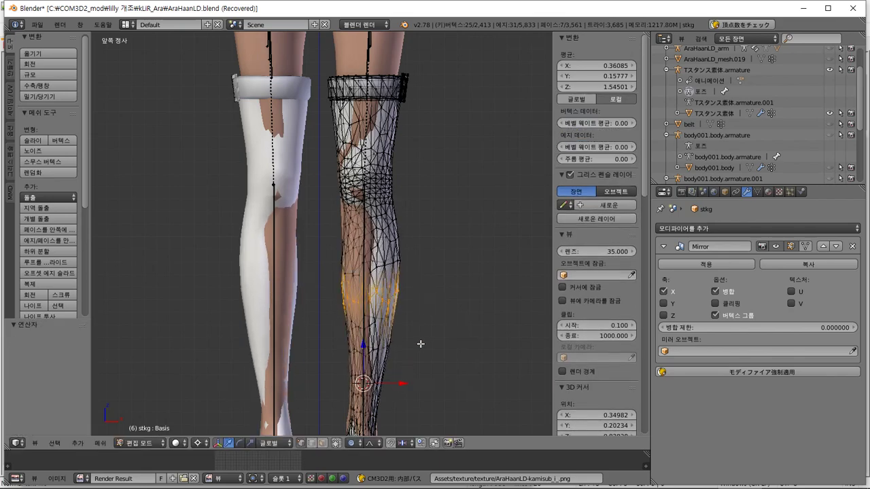
Step: Try to shift the mid-calf vertex band forward along Y in the right side view, and undo it
middle_drag(421, 344, 332, 306)
key(KP_3)
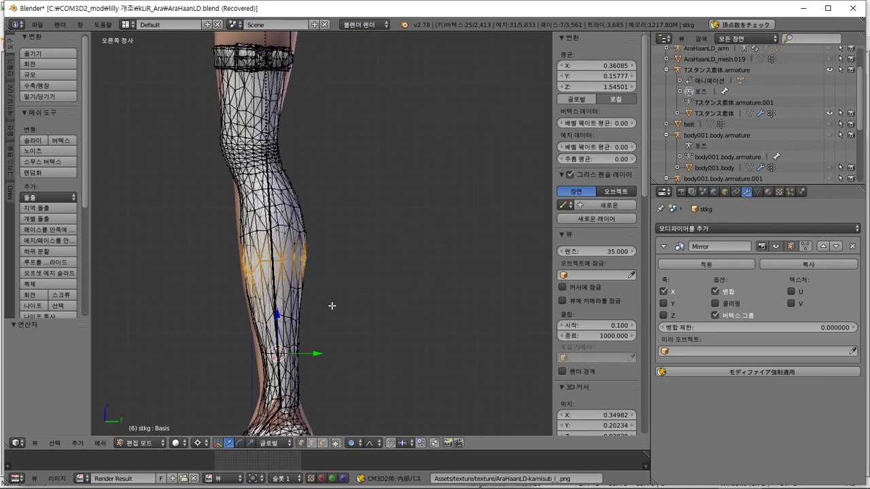
drag(317, 354, 314, 356)
click(313, 357)
key(ctrl+z)
Step: Select the stocking's whole calf section from below the knee to above the ankle and move it -0.030 along Y with proportional editing
key(b)
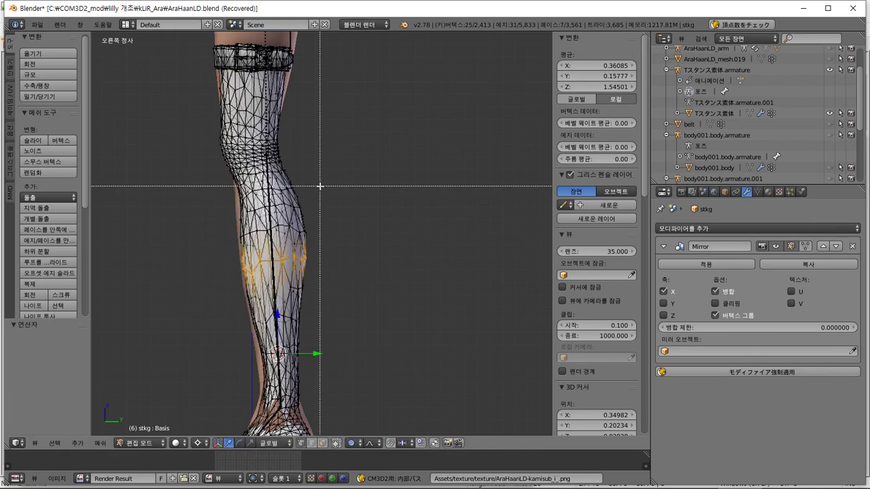
drag(342, 204, 204, 357)
key(g)
key(y)
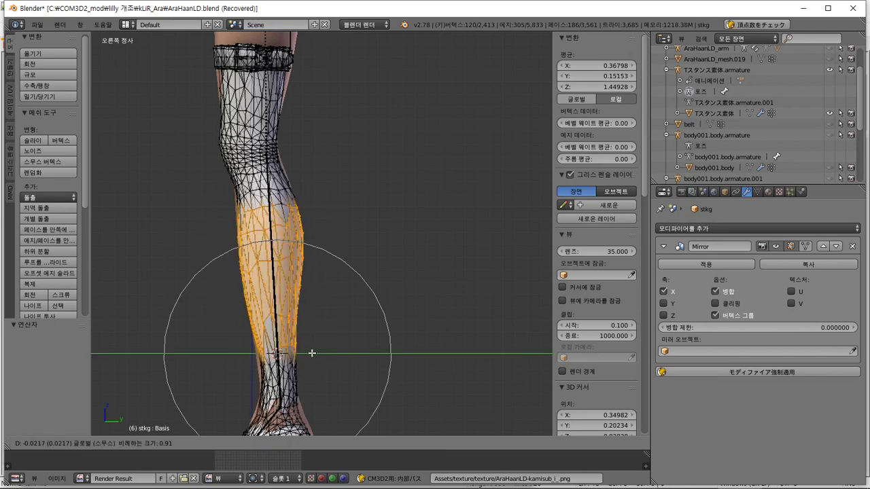
click(310, 353)
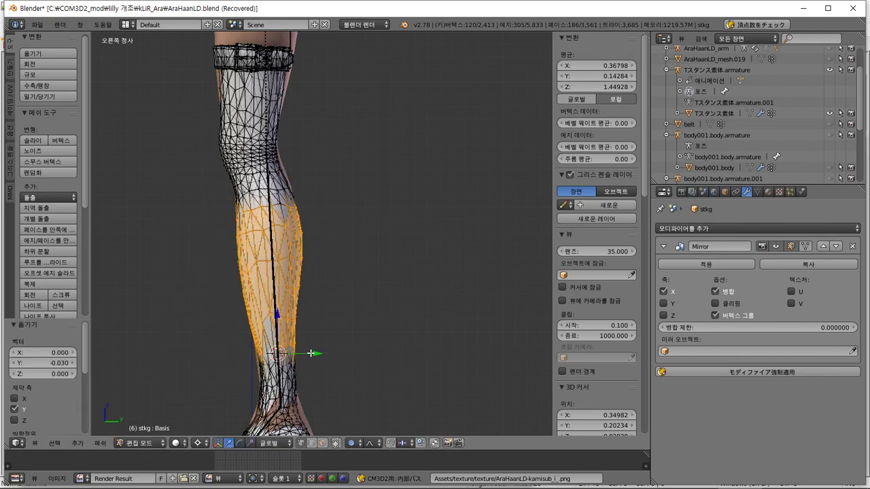
Step: Examine the shifted stocking calves against the skin from the front, in object mode and as a mesh
key(Tab)
middle_drag(306, 345, 441, 327)
key(KP_1)
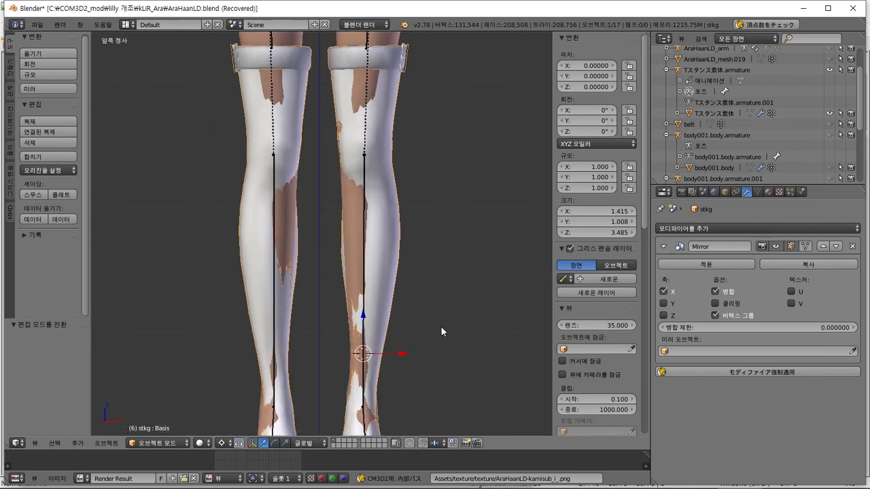
scroll(443, 322, down, 2)
scroll(444, 320, up, 1)
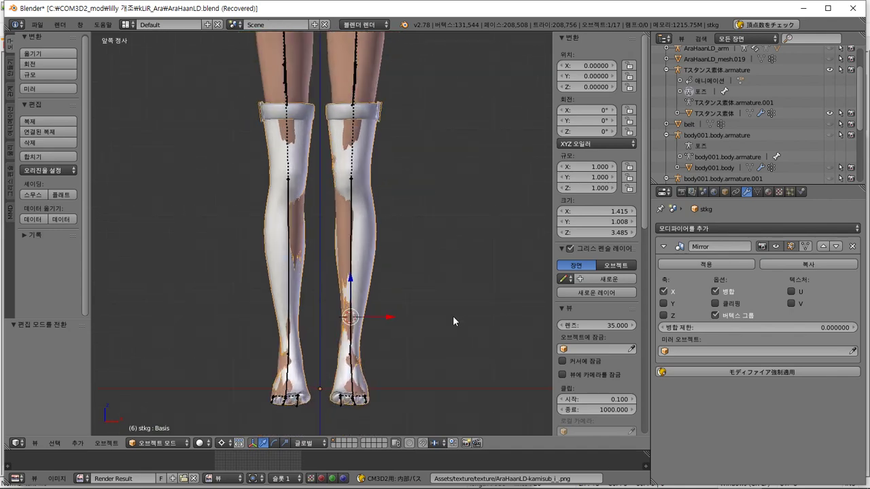
scroll(453, 321, up, 2)
key(Tab)
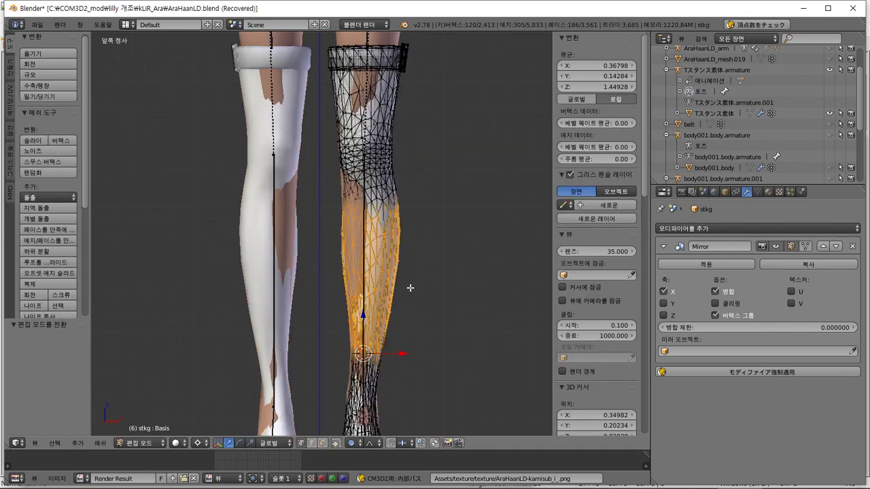
scroll(407, 283, down, 3)
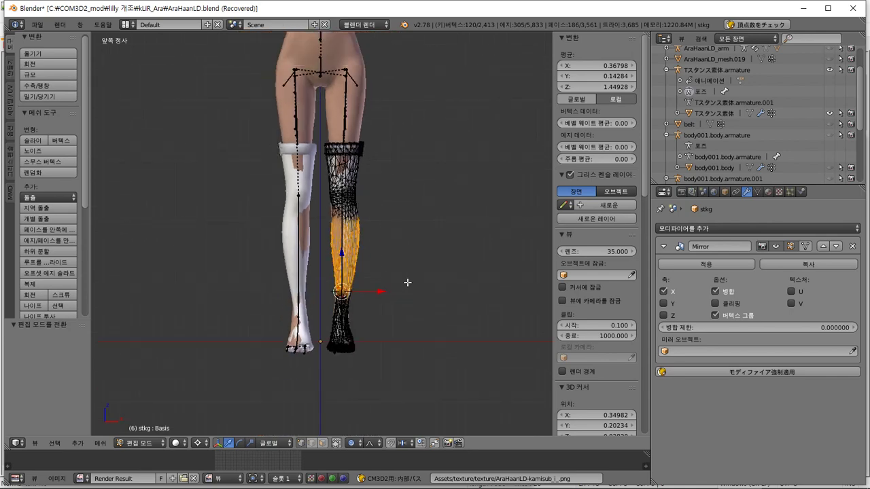
key(Tab)
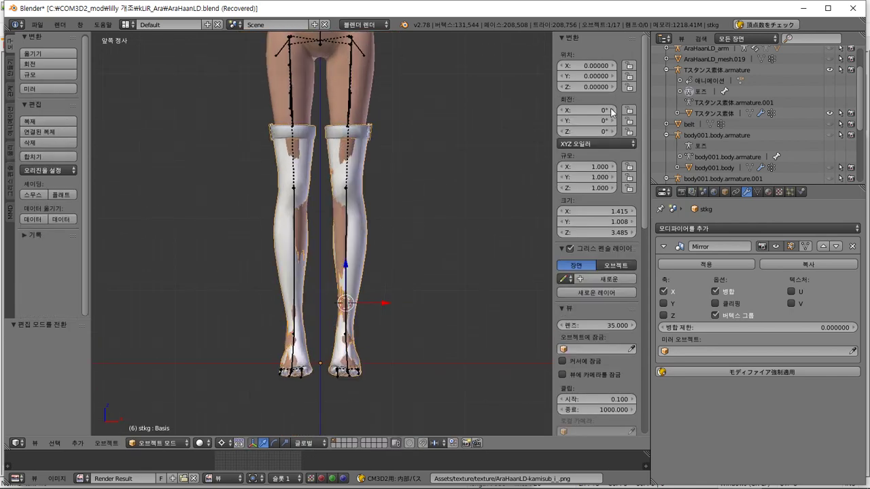
Step: Inspect the body mesh's wireframe around the knees and calves in edit mode
right_click(366, 97)
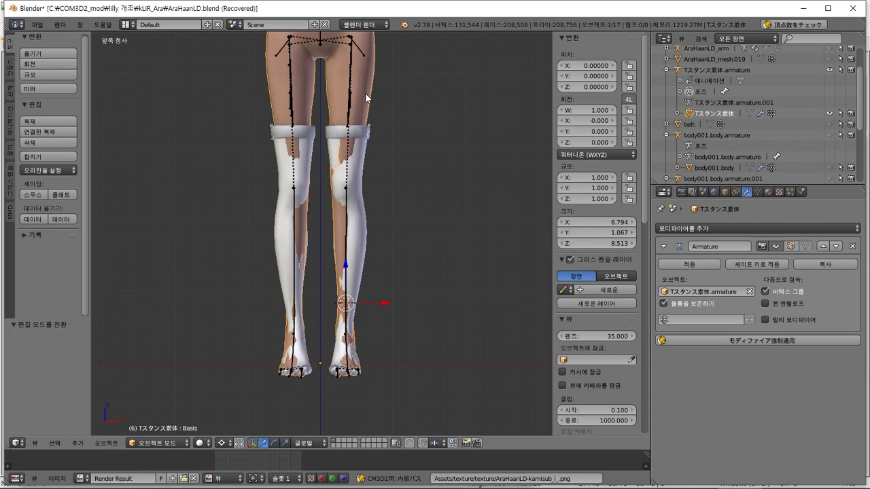
key(Tab)
scroll(368, 209, up, 3)
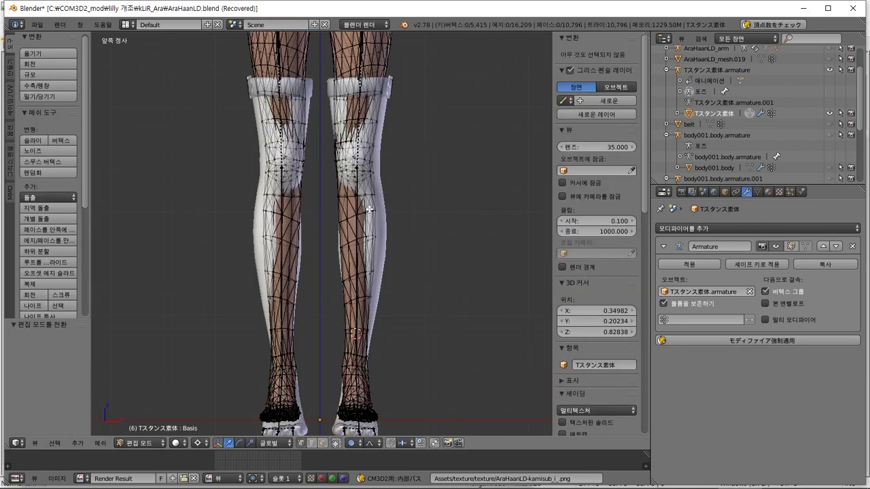
key(Tab)
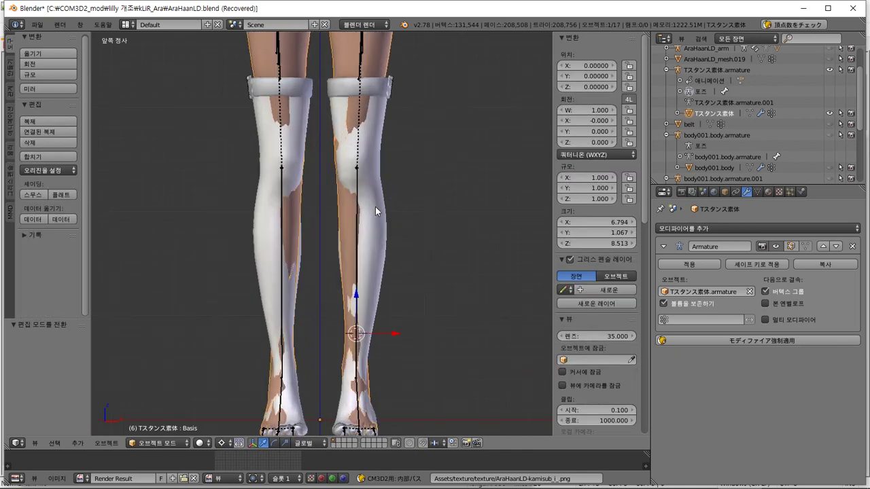
Step: Reselect the stocking and compare its mirrored legs from the front, in and out of edit mode
right_click(375, 207)
key(Tab)
key(Tab)
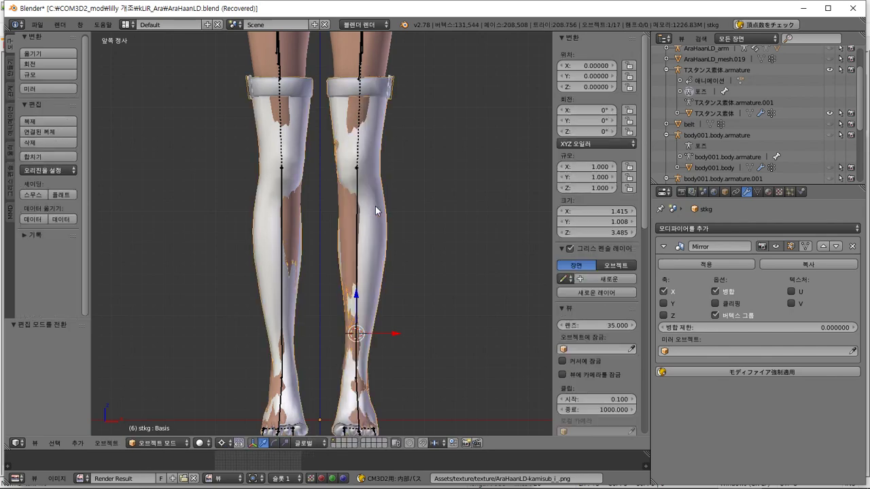
key(Tab)
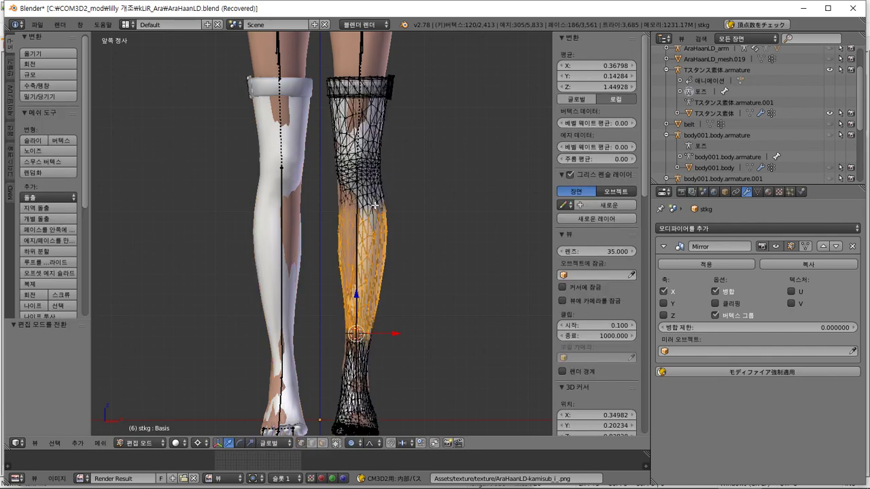
key(Tab)
scroll(374, 206, down, 1)
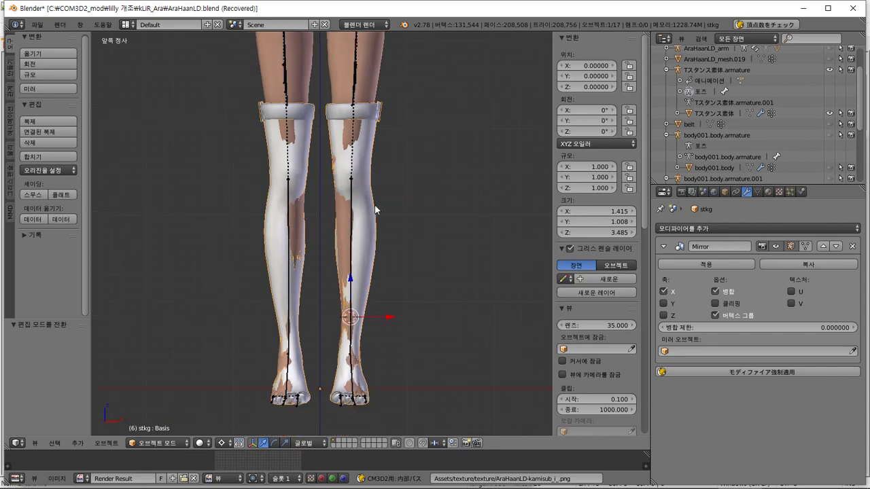
scroll(489, 194, up, 1)
key(Tab)
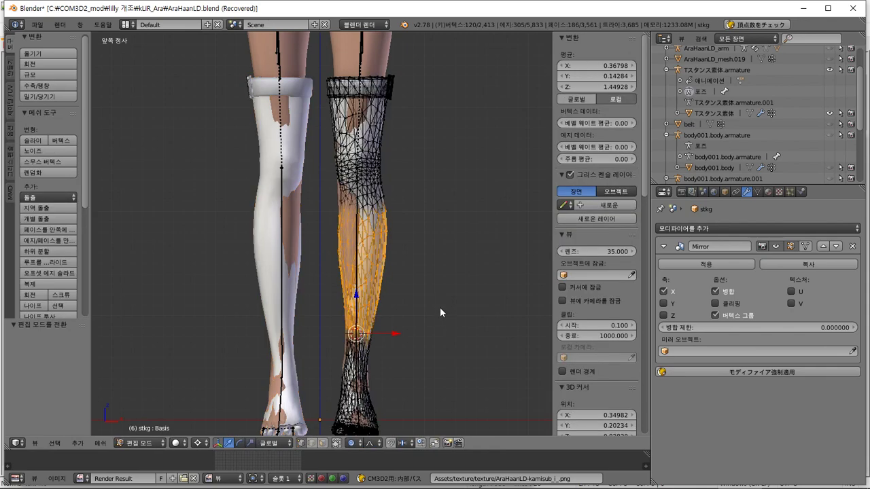
key(Tab)
middle_drag(438, 305, 422, 283)
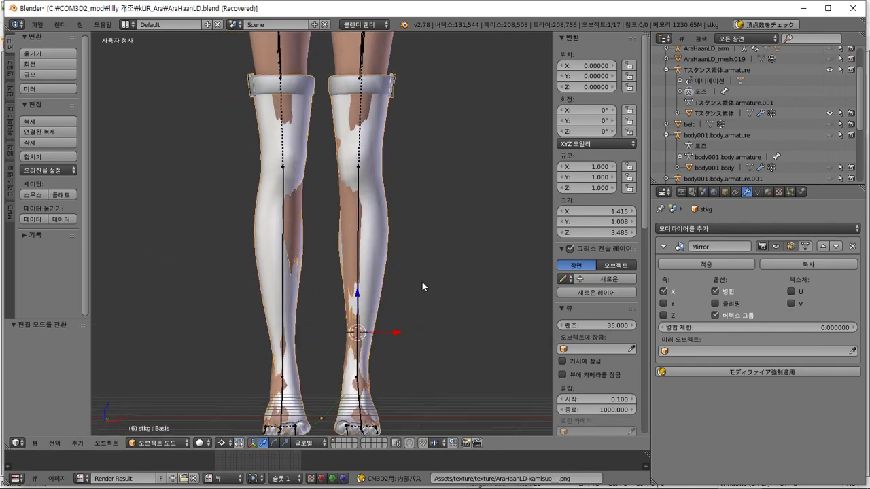
Step: Compare the transforms of the left and right calf bones, Bip01 L Calf and Bip01 R Calf, in the body armature
right_click(353, 235)
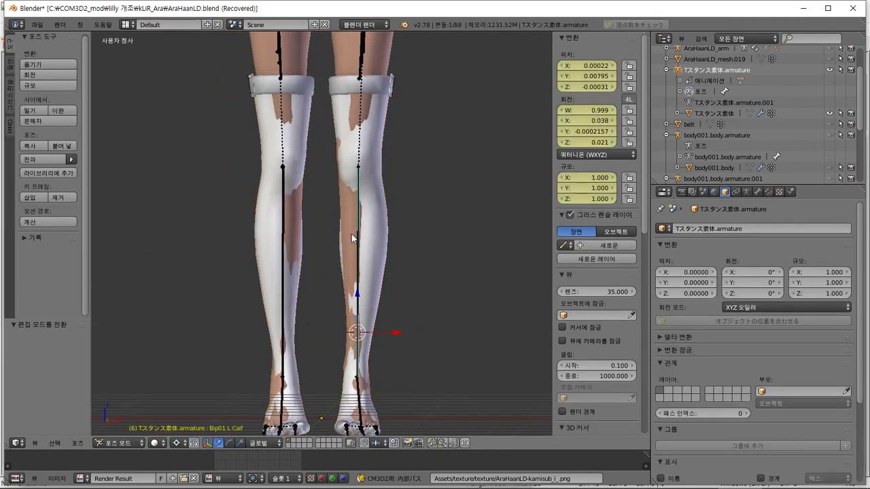
right_click(284, 225)
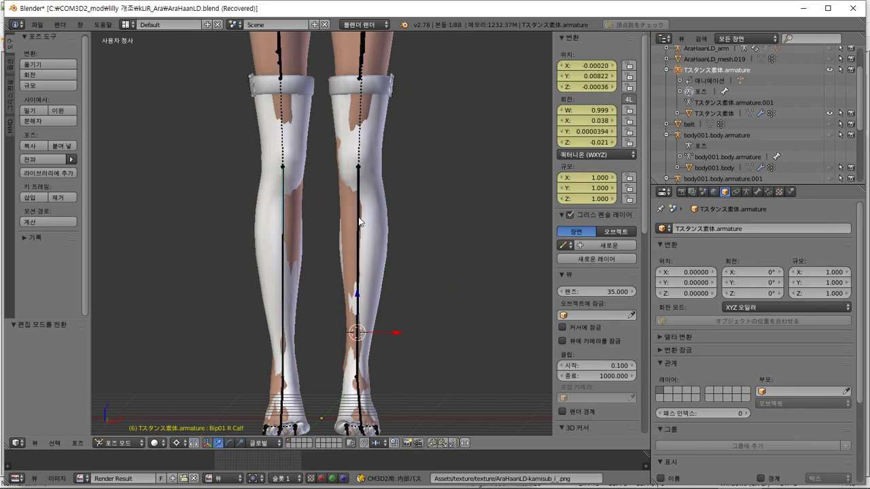
right_click(360, 222)
right_click(283, 218)
right_click(347, 214)
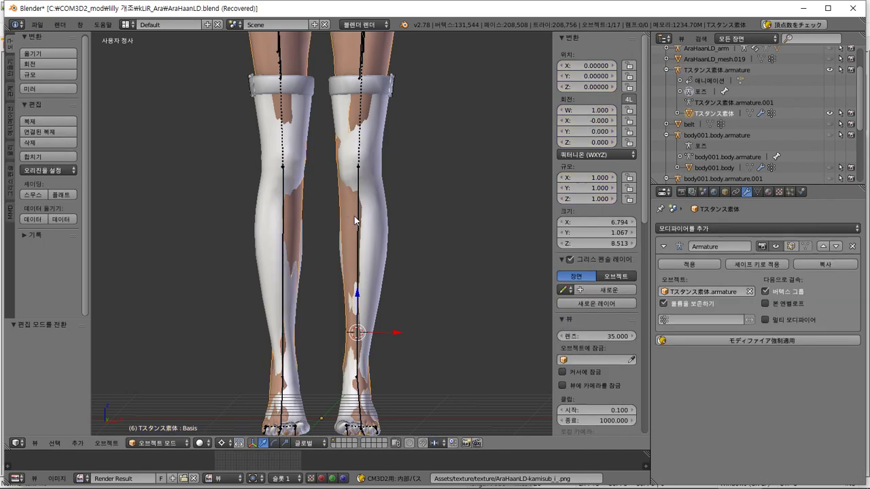
right_click(283, 217)
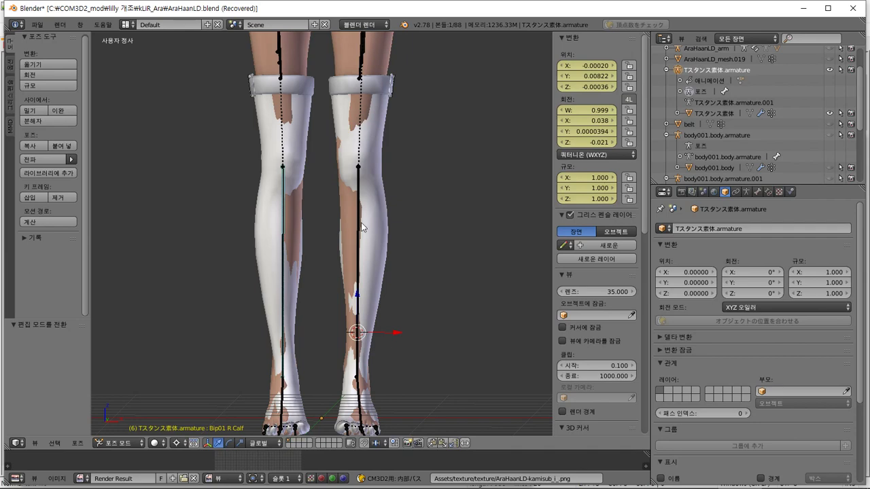
right_click(361, 223)
right_click(284, 234)
middle_drag(350, 224, 469, 242)
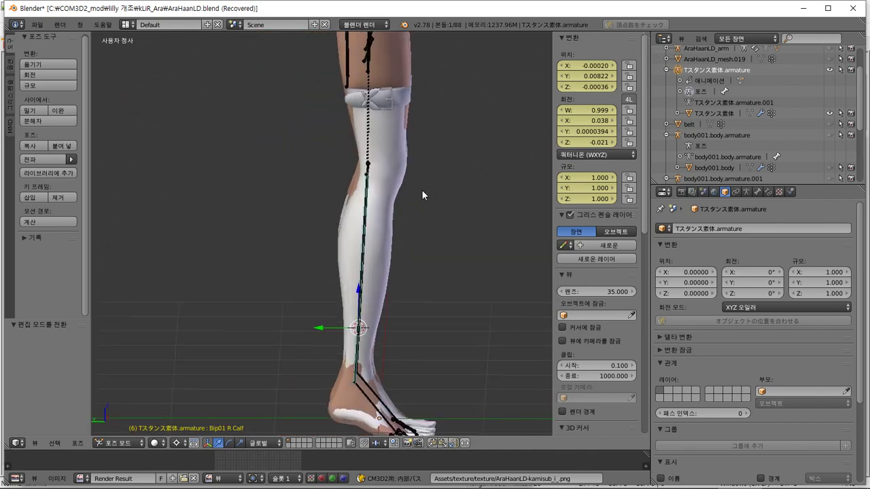
middle_drag(423, 195, 371, 204)
right_click(373, 202)
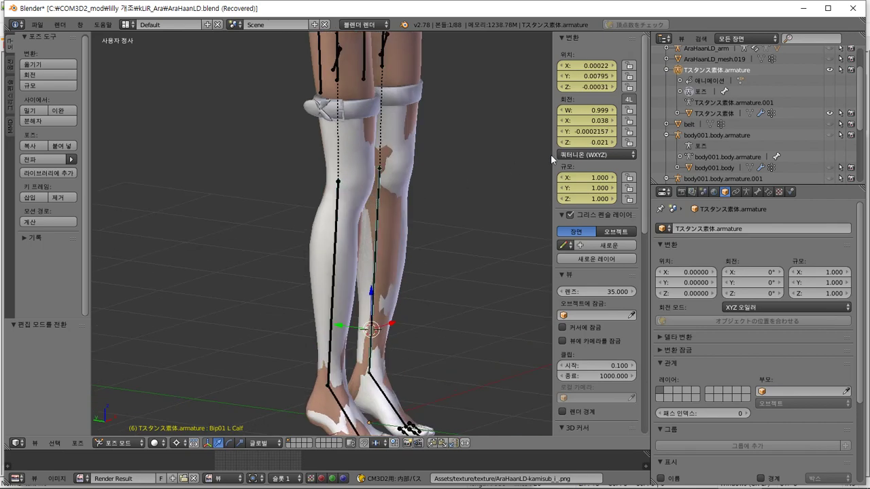
Step: Compare the rotation values of the Bip01 L Calf and Bip01 R Calf bones in the body armature
click(586, 132)
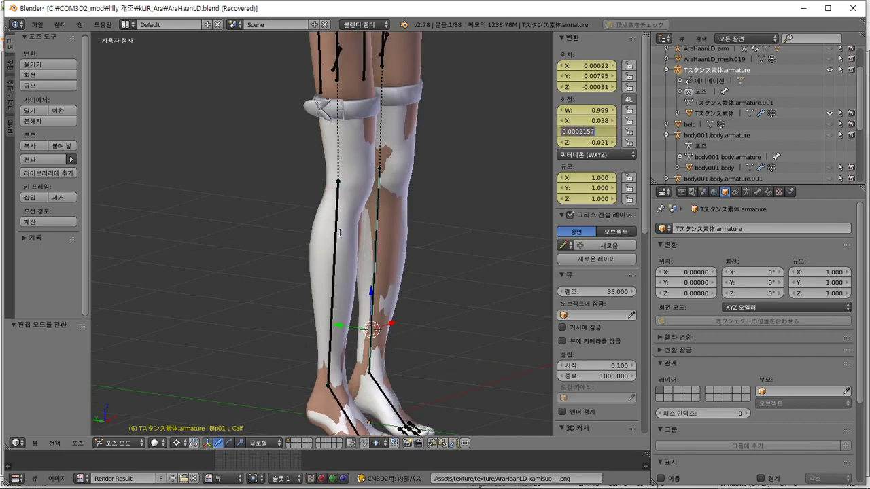
right_click(339, 234)
click(595, 131)
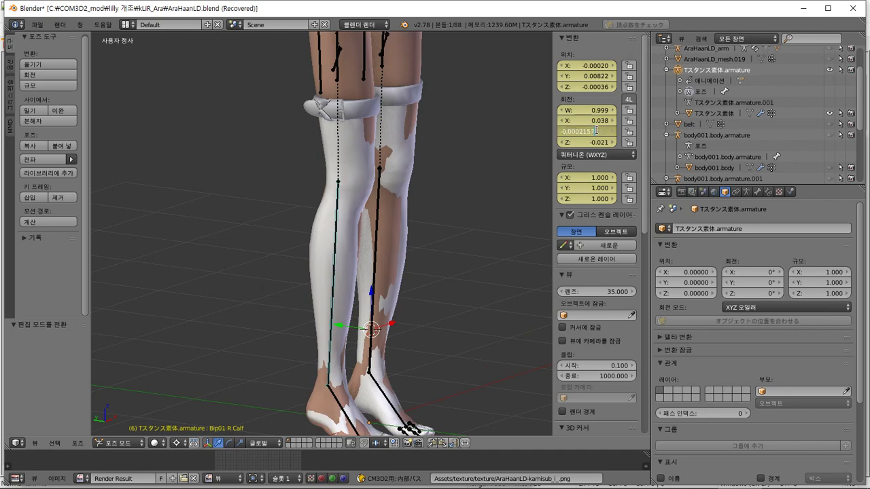
key(Return)
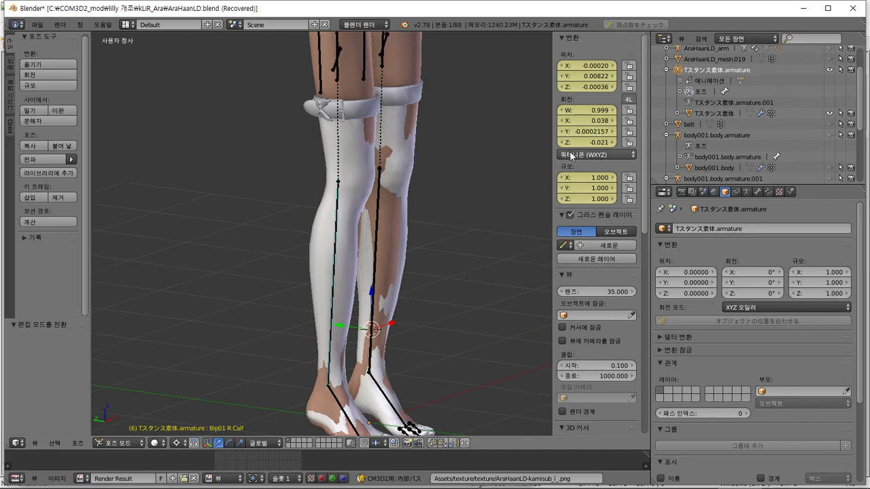
right_click(378, 202)
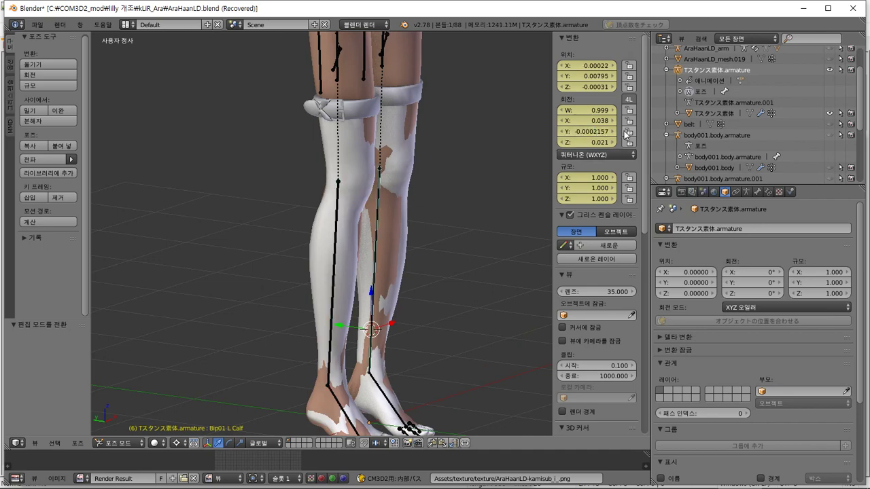
right_click(338, 224)
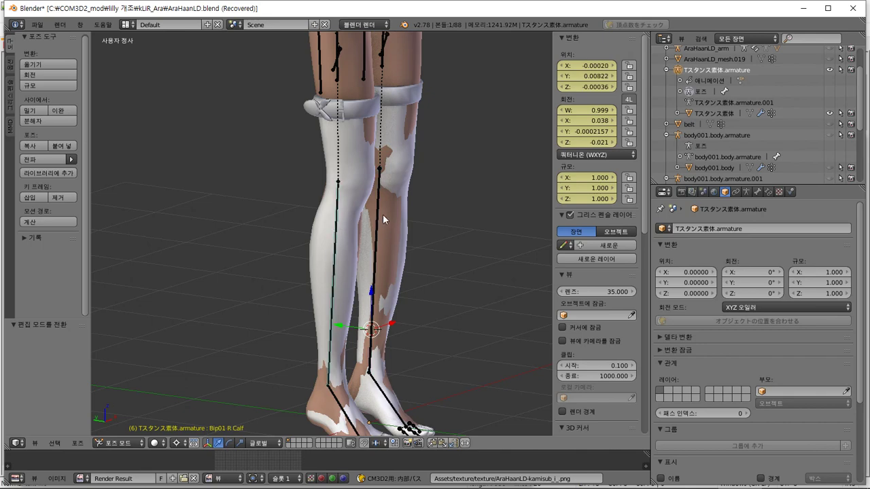
right_click(382, 214)
right_click(338, 222)
right_click(373, 217)
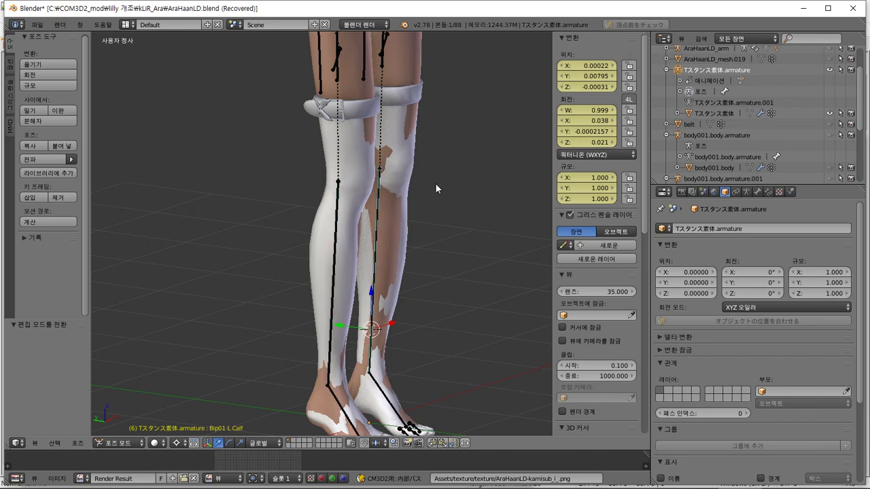
Step: Copy the Y location 0.00795 from Bip01 L Calf to Bip01 R Calf and compare both bones
click(569, 76)
right_click(338, 232)
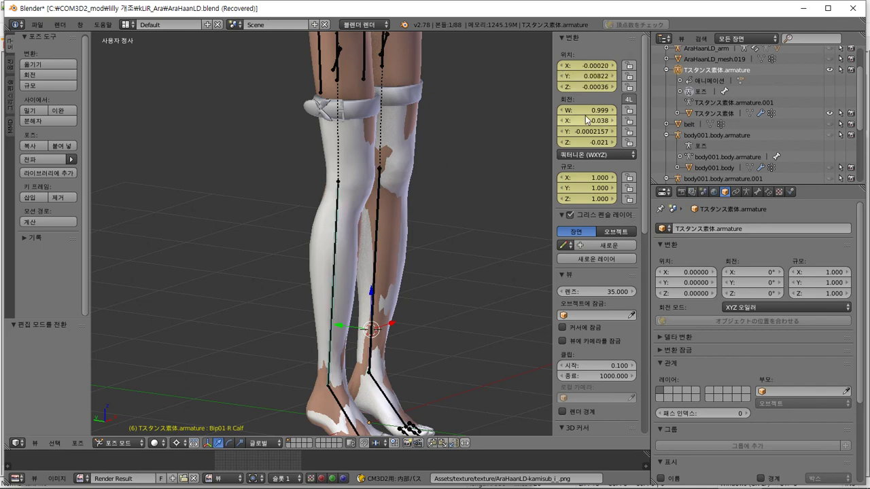
click(597, 76)
key(Escape)
right_click(380, 219)
right_click(332, 236)
right_click(378, 222)
right_click(339, 229)
right_click(598, 76)
Step: Copy the Z location -0.00036 from Bip01 R Calf to Bip01 L Calf and compare both bones
click(605, 87)
key(ctrl+c)
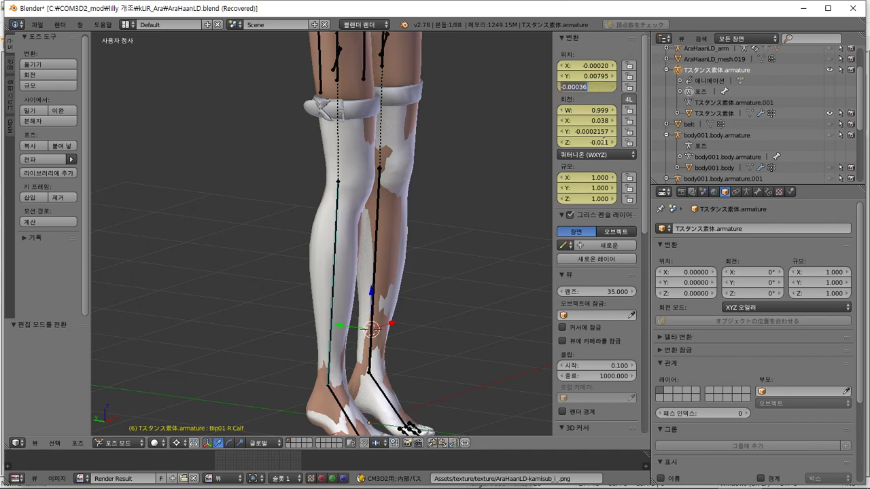
key(Escape)
right_click(378, 219)
key(ctrl+v)
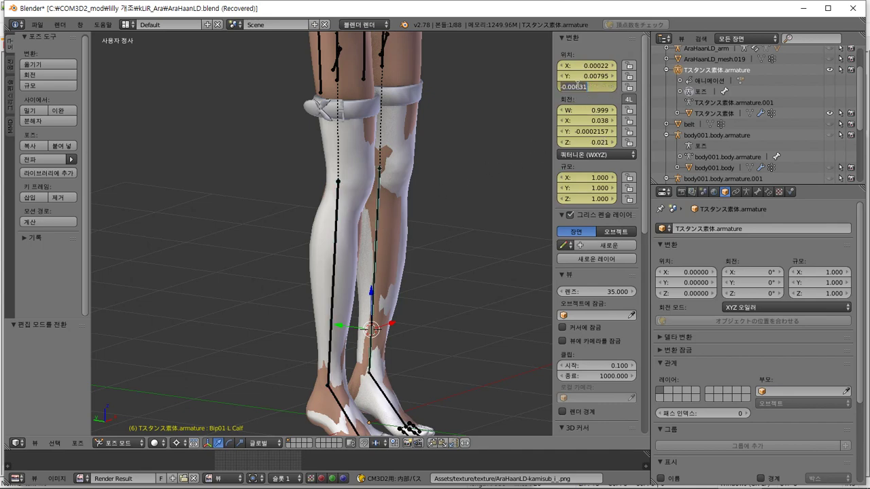
right_click(337, 206)
right_click(380, 195)
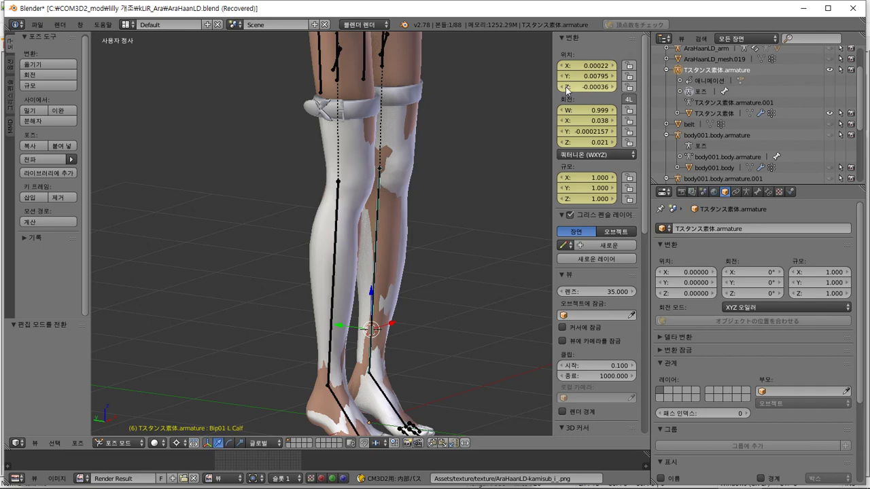
Step: Set the X location of Bip01 L Calf to 0.0002 and check it against the right calf bone
click(595, 65)
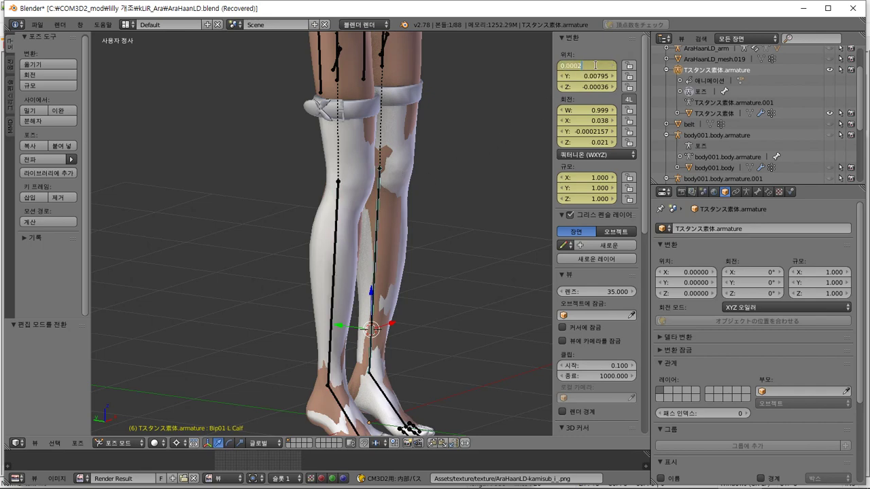
key(Return)
right_click(335, 234)
right_click(375, 231)
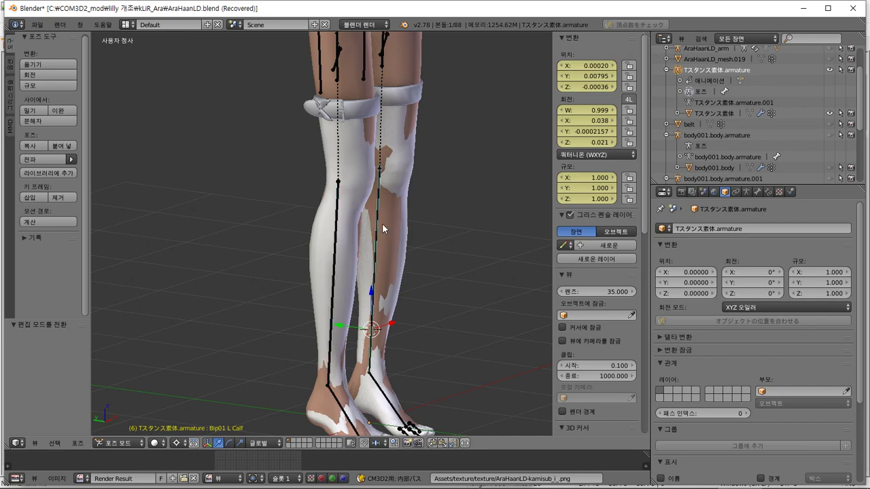
Step: Examine the stocking and body from the front and the side down to the foot, including the body mesh in edit mode
key(KP_1)
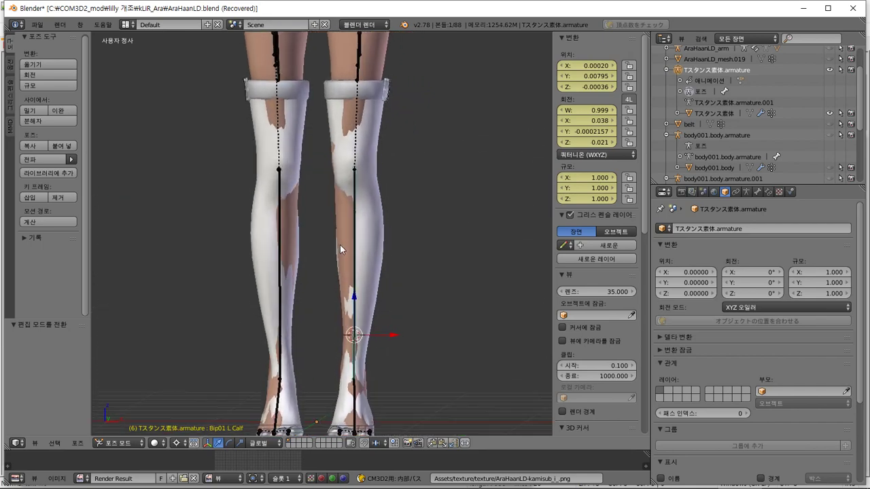
right_click(366, 246)
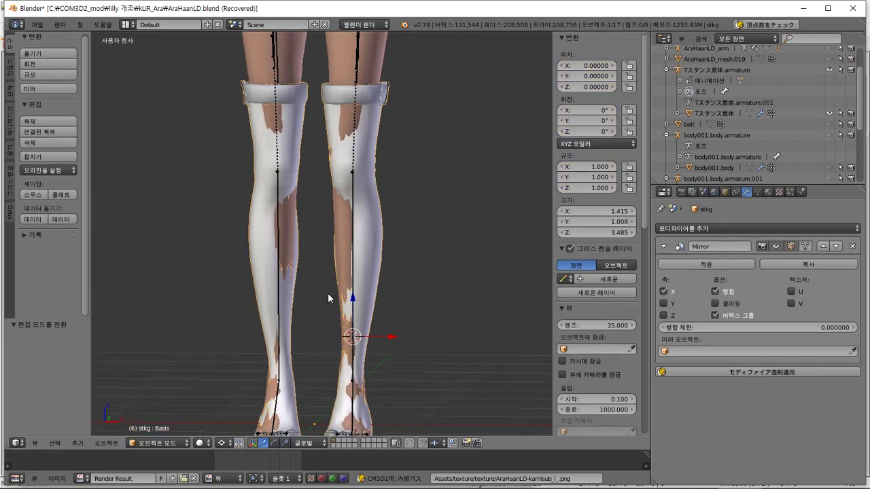
right_click(293, 289)
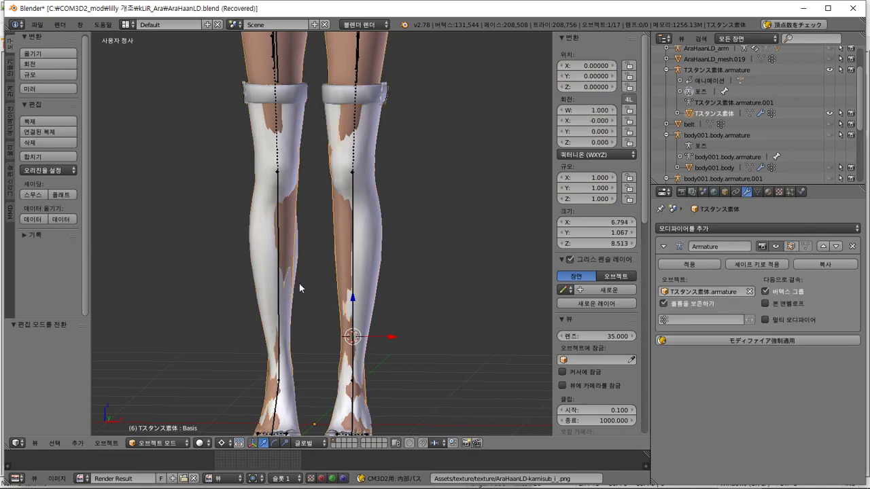
shift+middle_drag(310, 278, 241, 245)
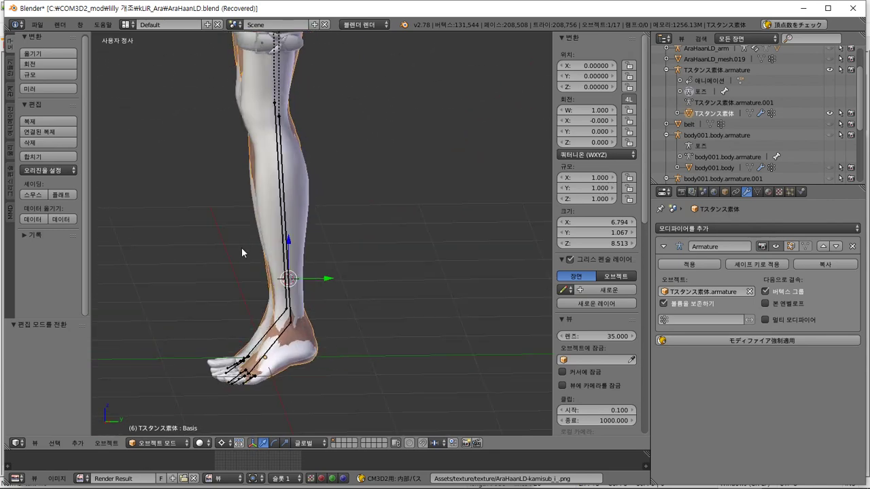
key(KP_3)
scroll(259, 205, up, 4)
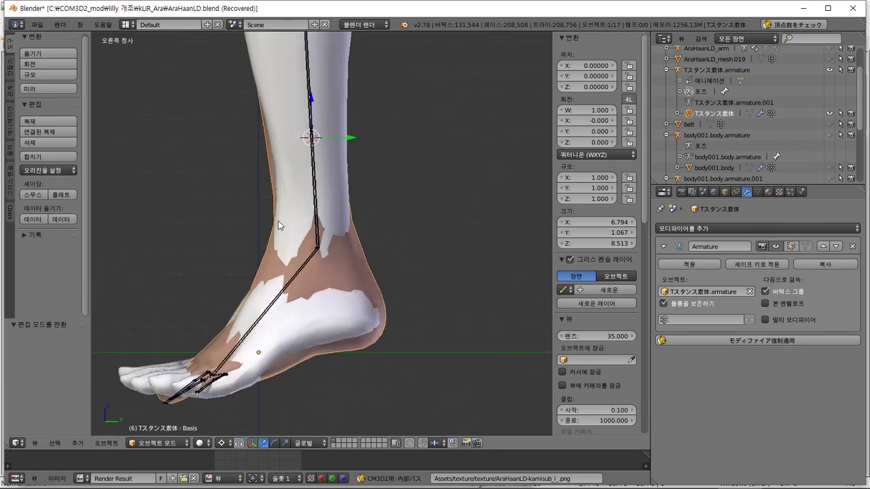
scroll(278, 221, up, 3)
key(Tab)
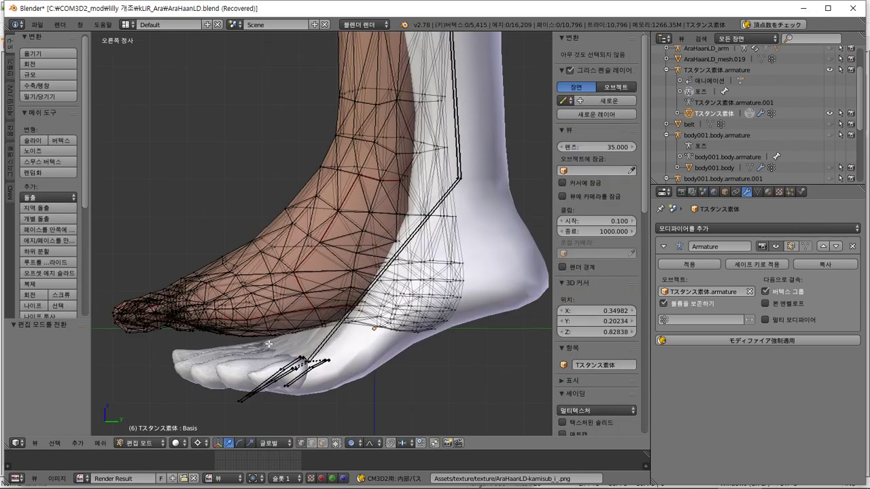
key(Tab)
Step: Open the stkg stocking mesh in edit mode and box-select its toe vertices from the right side
right_click(269, 344)
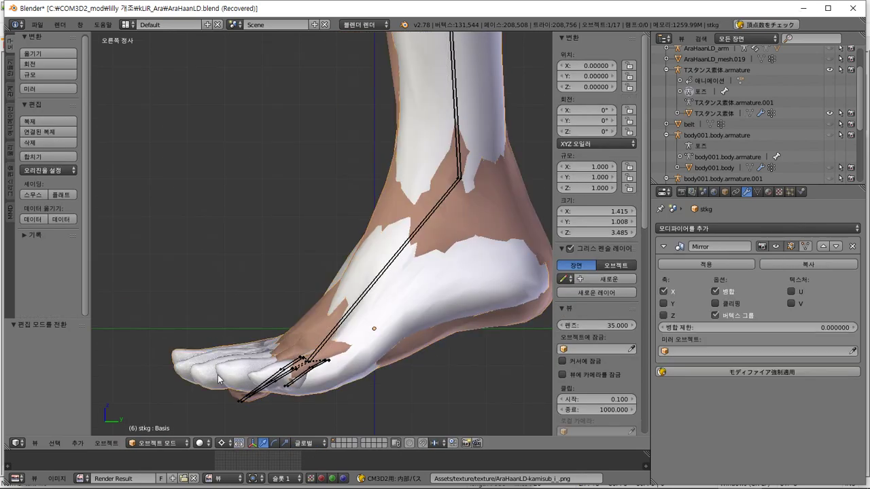
key(Tab)
shift+middle_drag(218, 378, 238, 325)
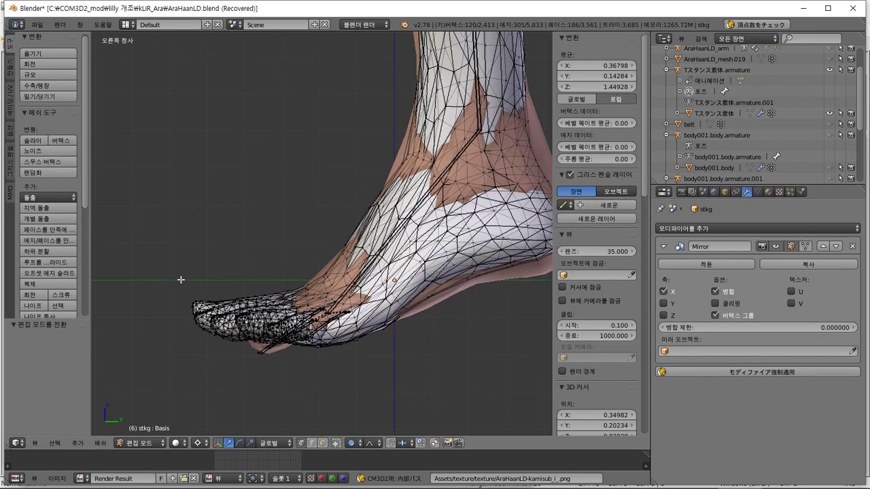
drag(169, 280, 319, 354)
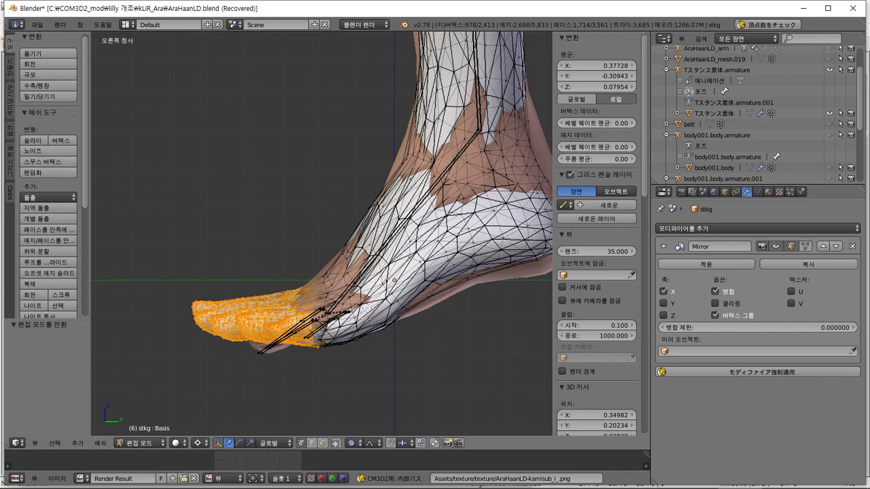
Step: Try to rotate the stocking's toes with proportional editing around several 3D cursor positions on the forefoot
middle_drag(366, 286, 365, 288)
click(365, 289)
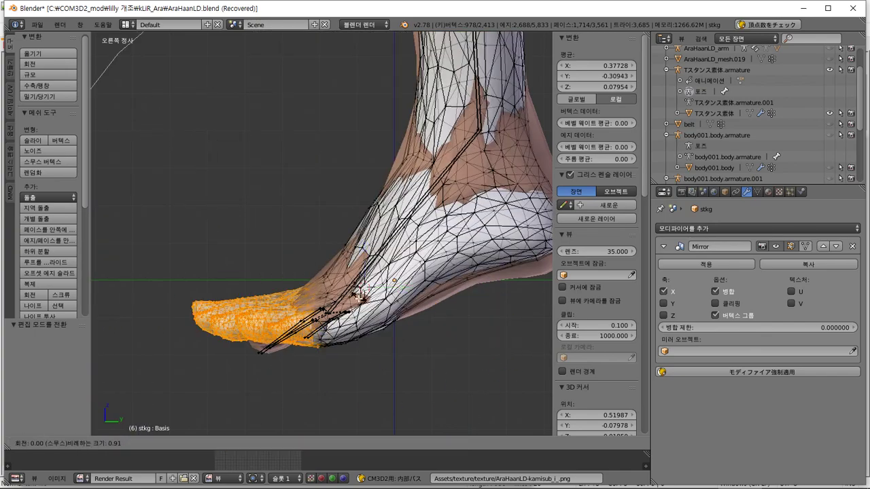
key(r)
scroll(365, 285, up, 4)
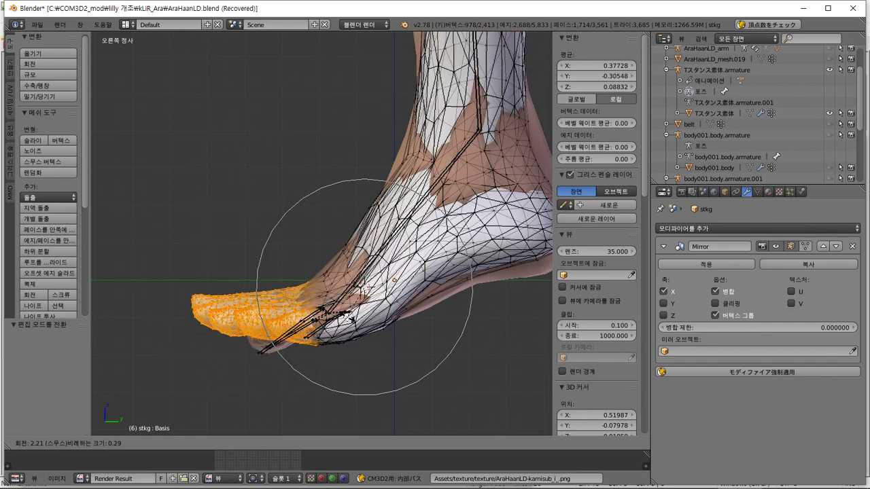
click(344, 316)
click(301, 307)
key(r)
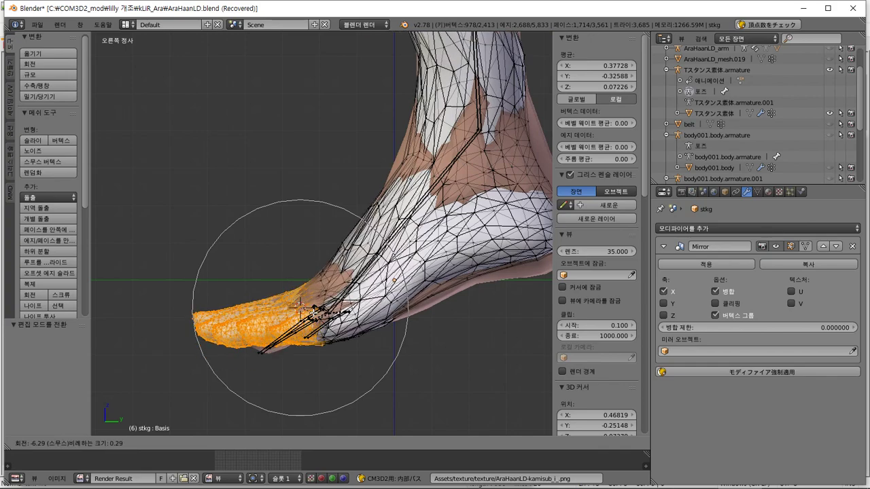
key(Escape)
click(265, 318)
key(r)
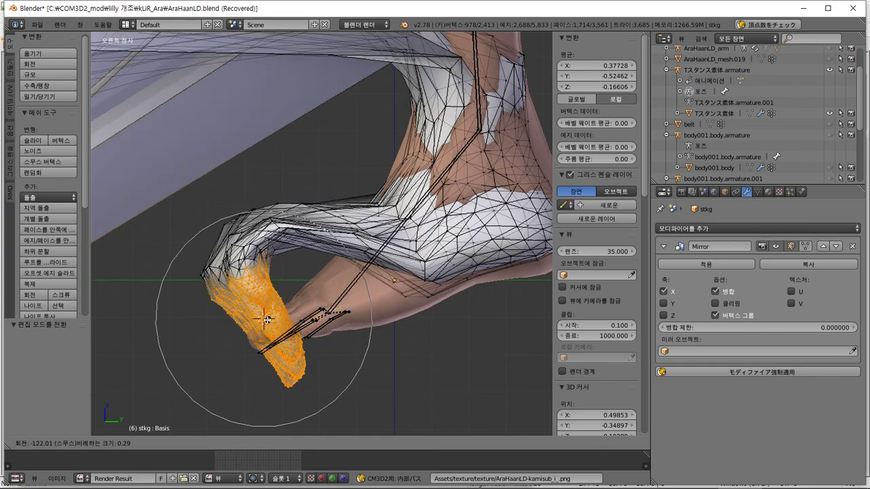
click(277, 310)
scroll(277, 309, down, 5)
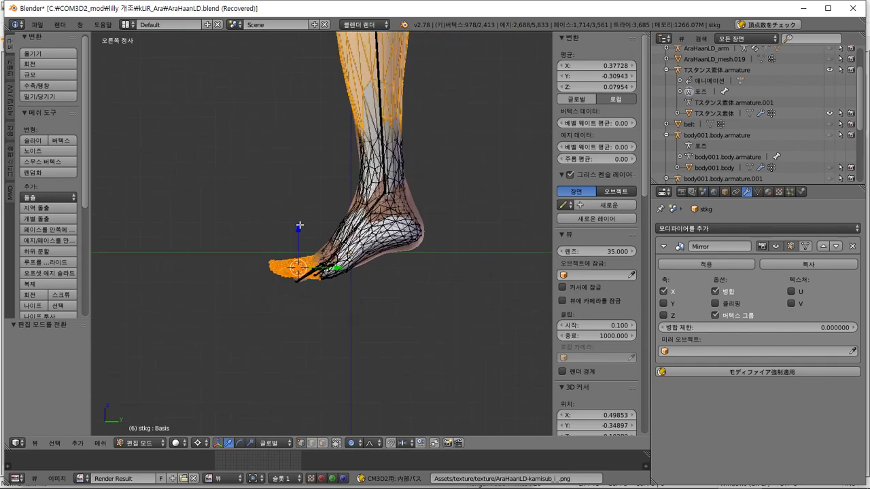
Step: Clear the stocking's vertex selection and box-select only the front part of the toes from the right side
middle_drag(313, 170, 324, 204)
key(a)
key(KP_3)
scroll(292, 265, down, 1)
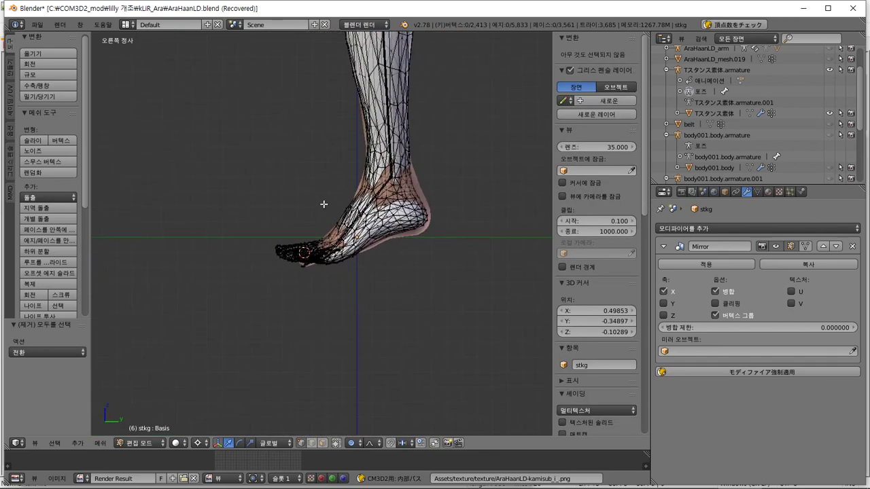
scroll(320, 208, up, 6)
scroll(306, 248, down, 1)
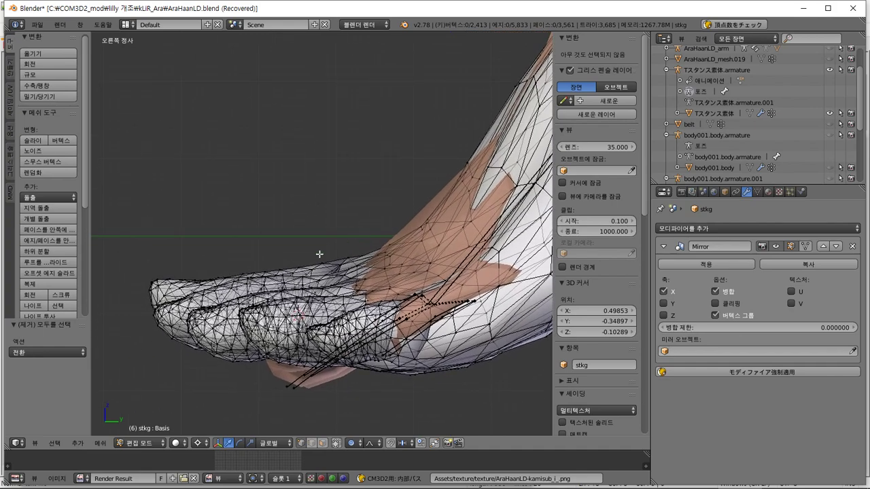
key(b)
drag(128, 258, 352, 394)
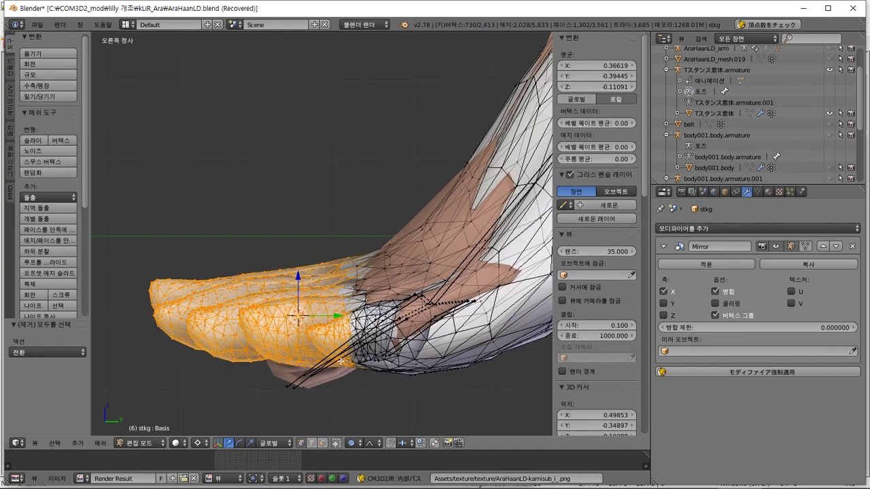
Step: Try to tilt the selected toes downward with proportional editing, using different 3D cursor pivots
key(r)
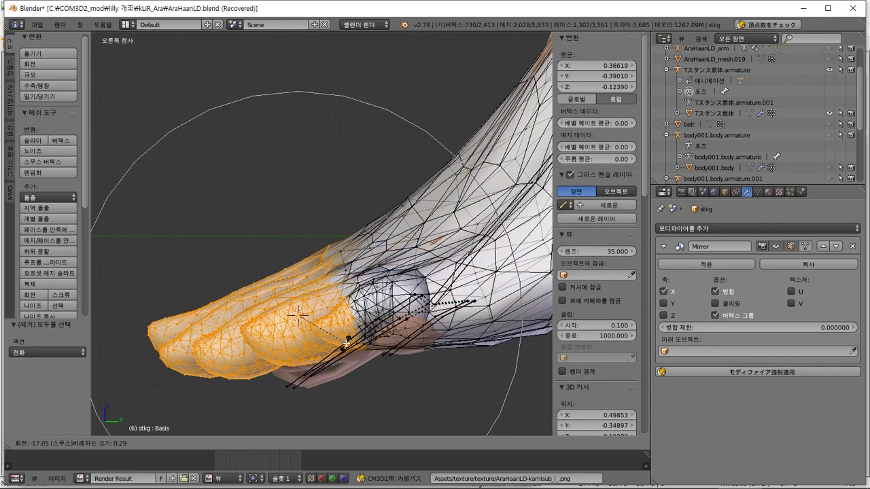
right_click(346, 343)
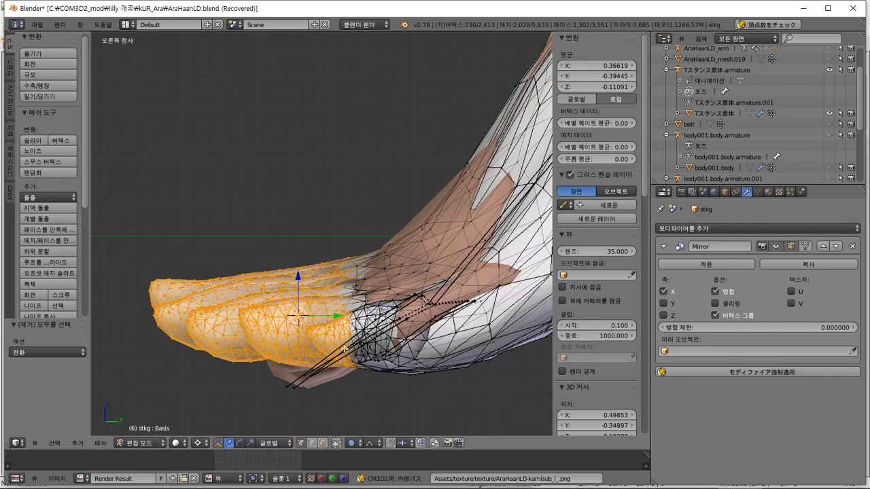
click(354, 282)
key(r)
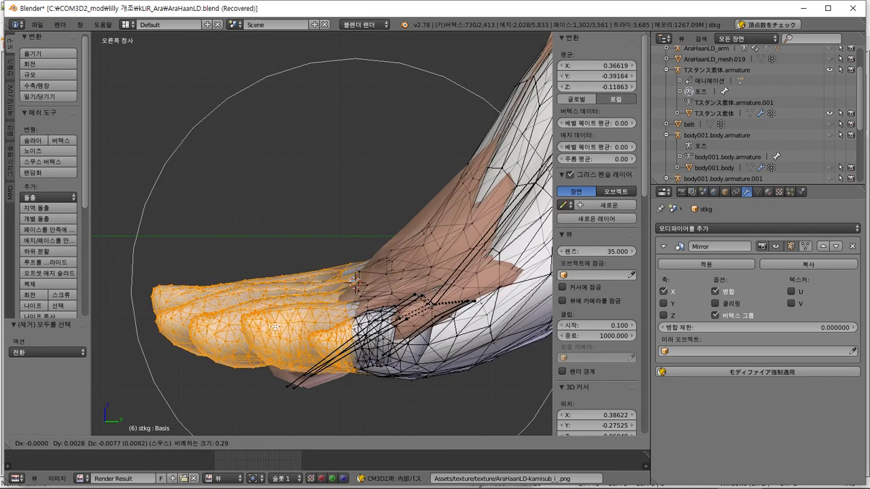
right_click(275, 321)
Step: Rotate the selected stocking toes by -21.756° with proportional editing, pivoting on the 3D cursor at the top of the forefoot
key(r)
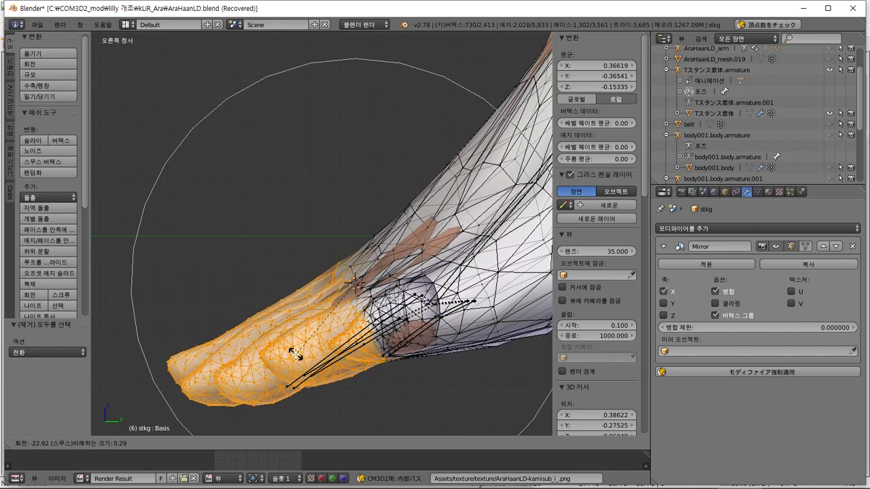
right_click(295, 354)
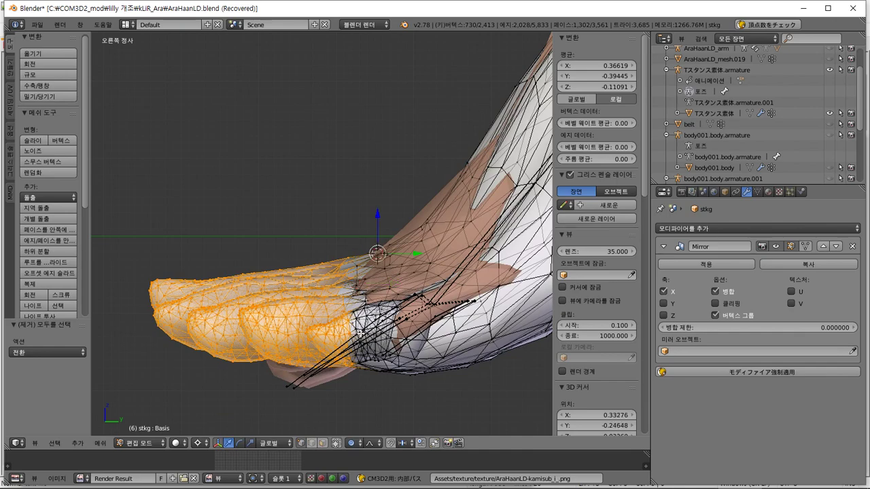
key(r)
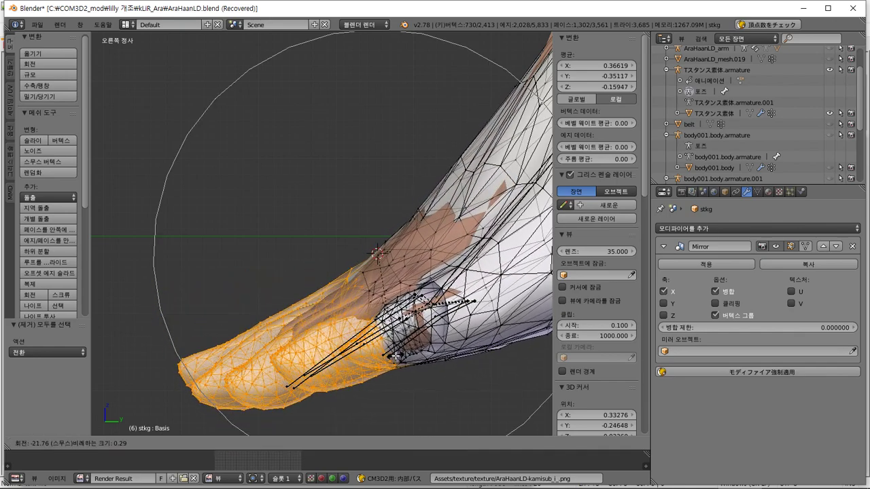
click(395, 355)
Step: Move the selected toes 0.052 along X toward the toe bones, widening the proportional falloff to 0.51
middle_drag(395, 356, 315, 352)
scroll(321, 352, down, 2)
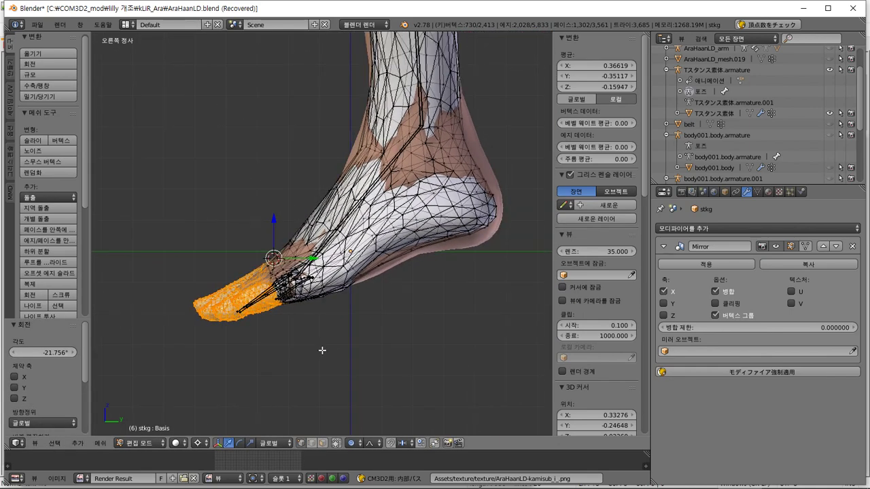
shift+middle_drag(408, 251, 410, 310)
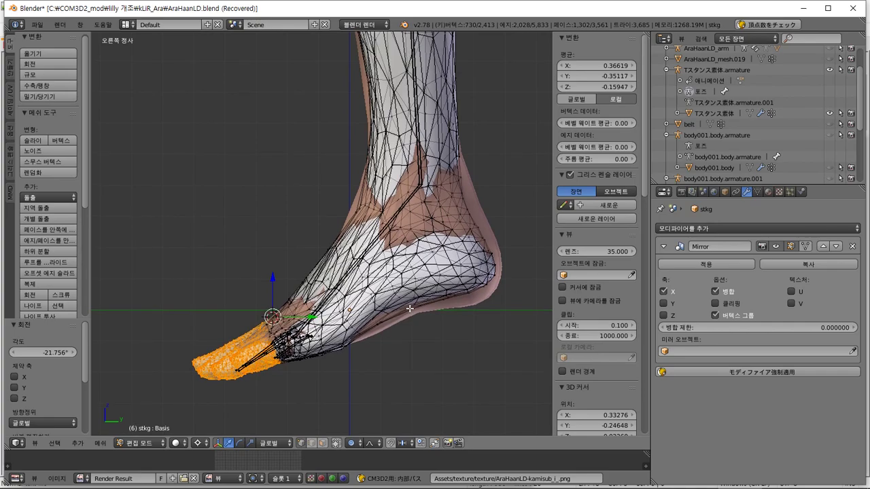
middle_drag(486, 221, 490, 208)
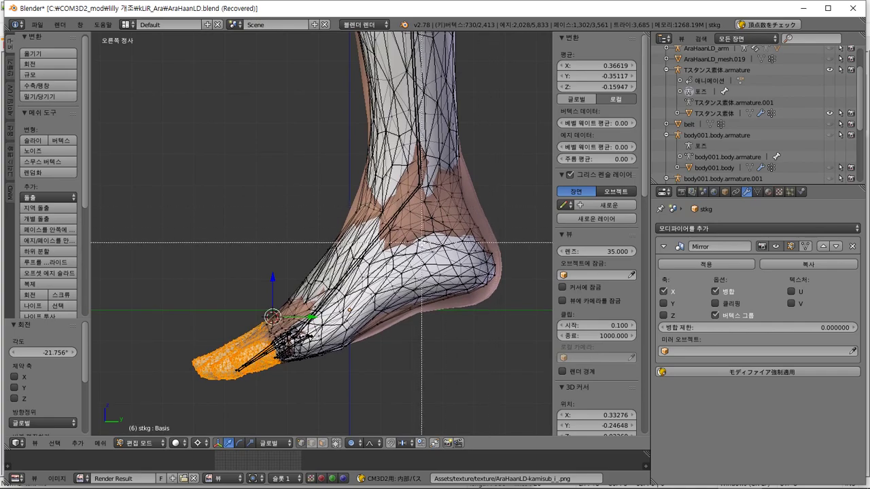
middle_drag(301, 398, 407, 58)
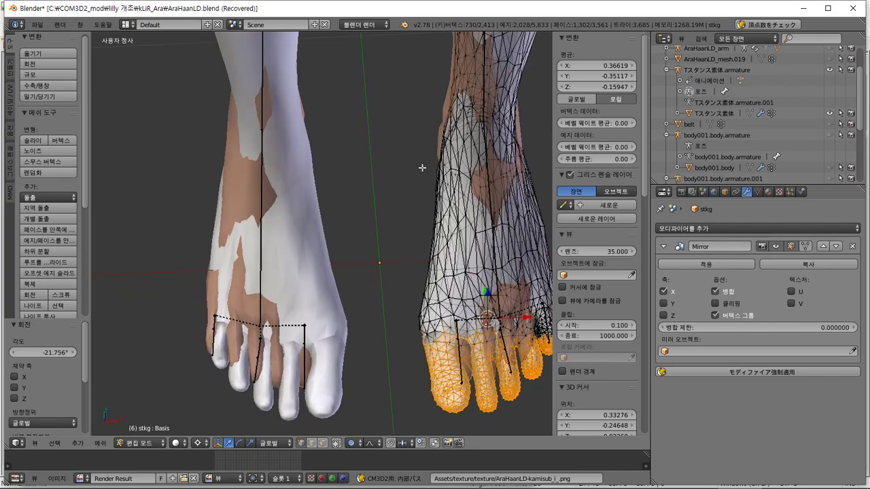
shift+middle_drag(422, 167, 388, 231)
scroll(360, 167, up, 3)
key(g)
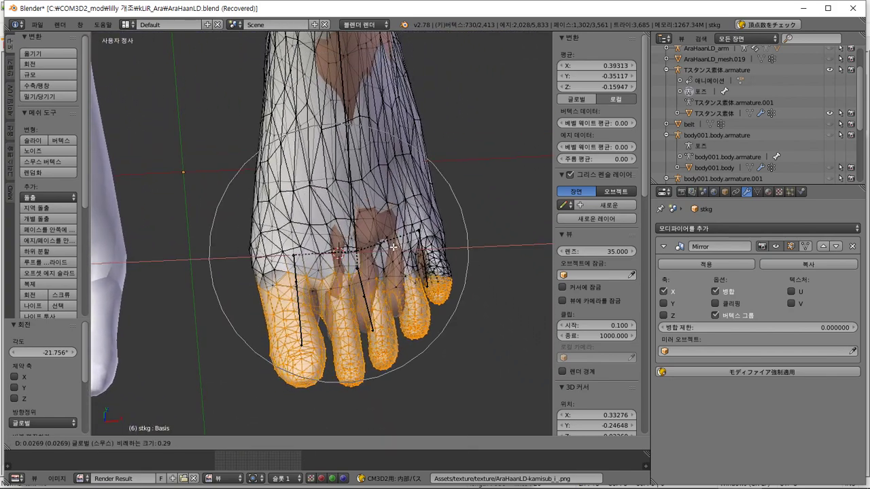
scroll(399, 243, down, 1)
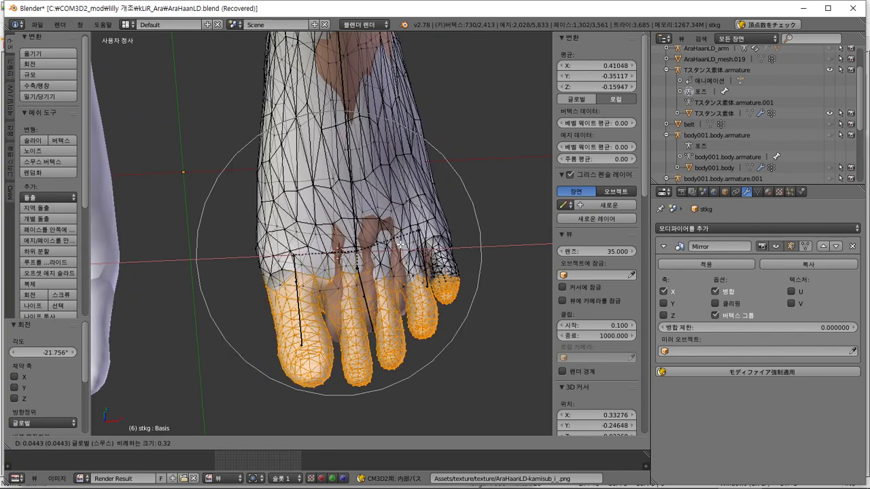
scroll(401, 244, down, 5)
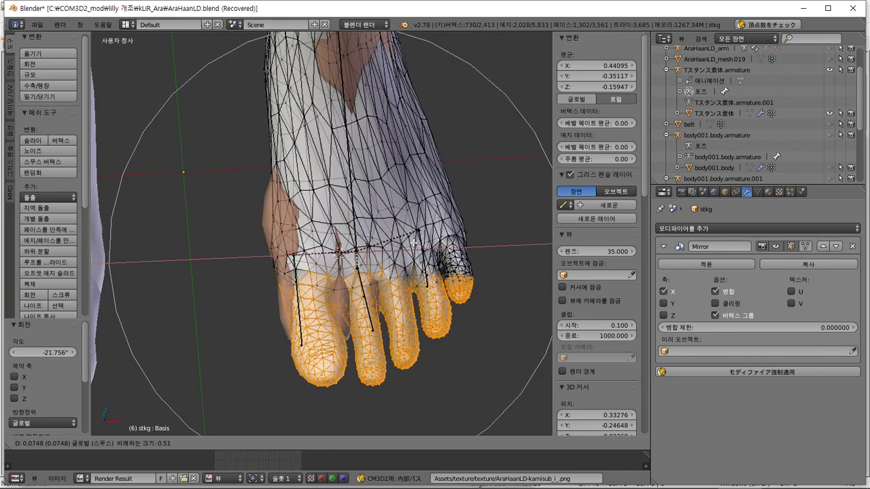
click(403, 240)
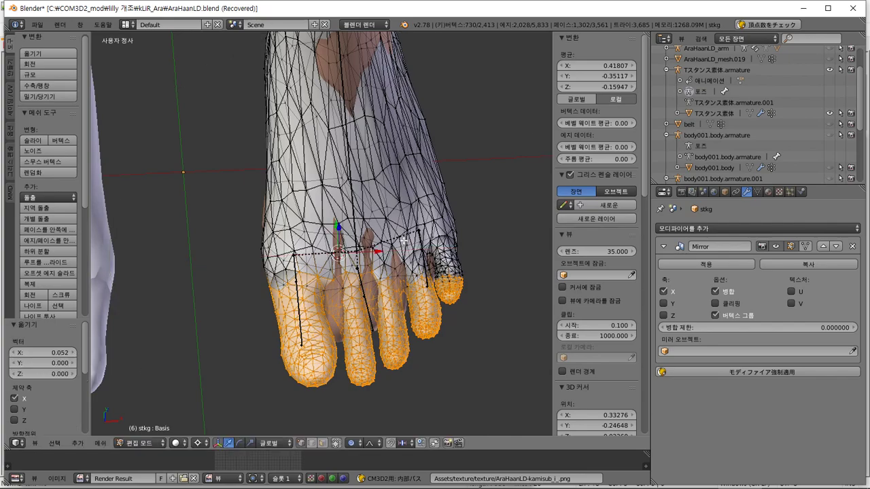
Step: From the right side, raise the selected toes about 0.022 along Z and move them 0.025 along Y
middle_drag(404, 240, 287, 171)
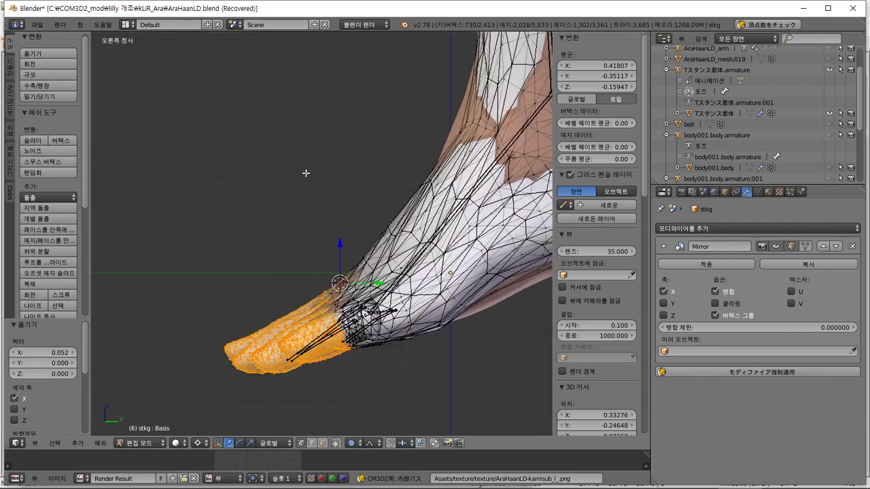
drag(378, 283, 395, 276)
key(Escape)
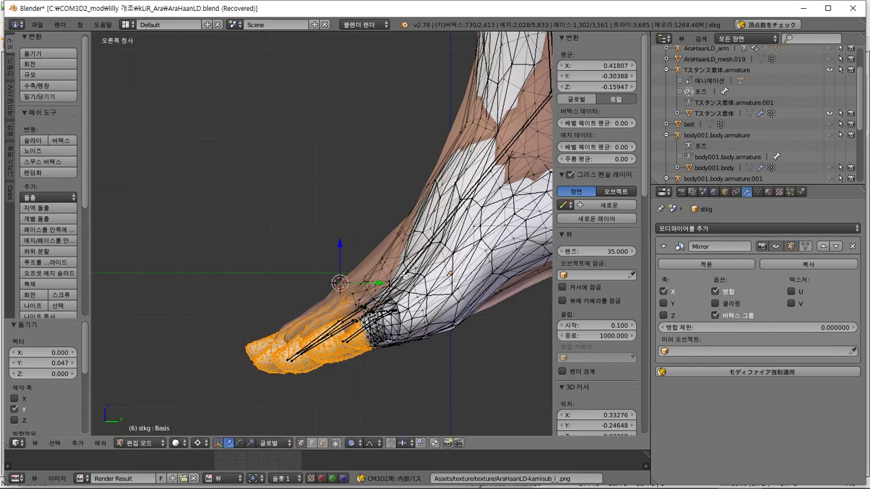
drag(340, 249, 344, 239)
drag(378, 284, 388, 280)
Step: Move the selected toes -0.022 along X and scale them uniformly to 0.897
middle_drag(389, 280, 496, 334)
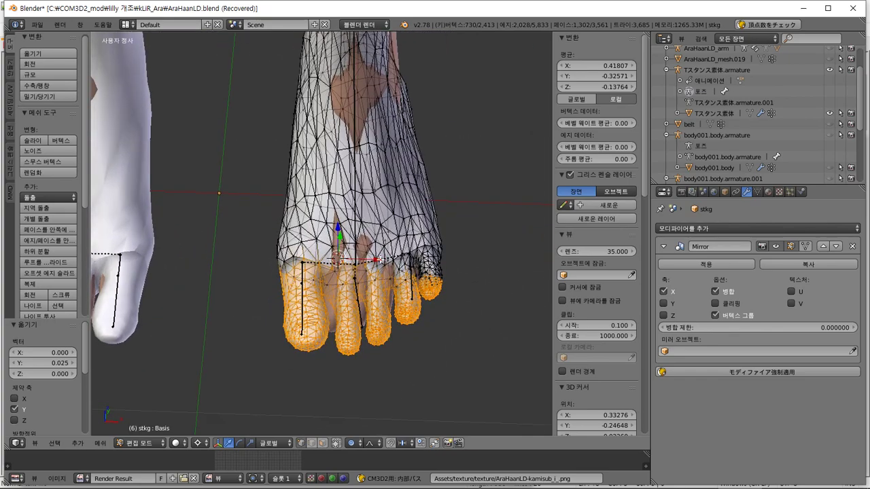
drag(376, 260, 372, 240)
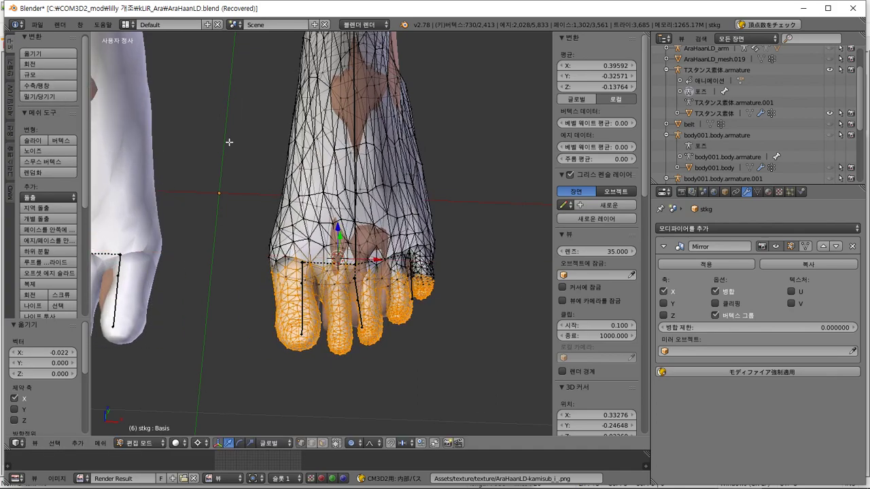
key(s)
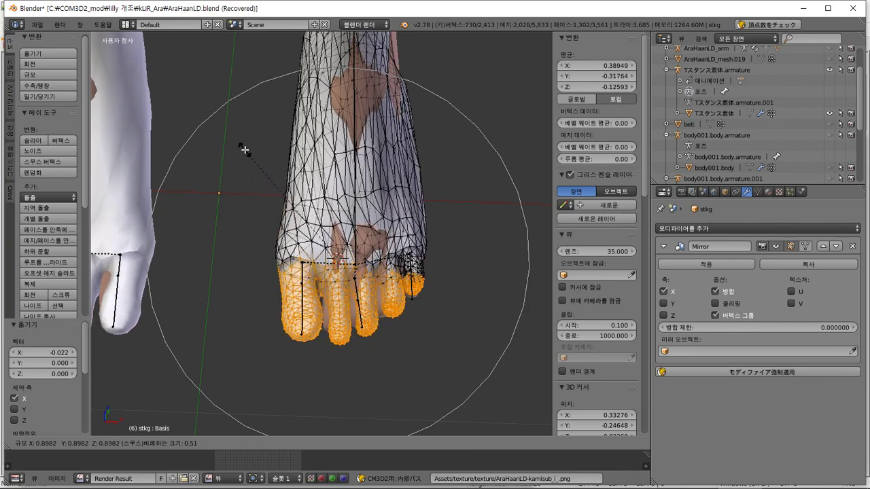
click(246, 148)
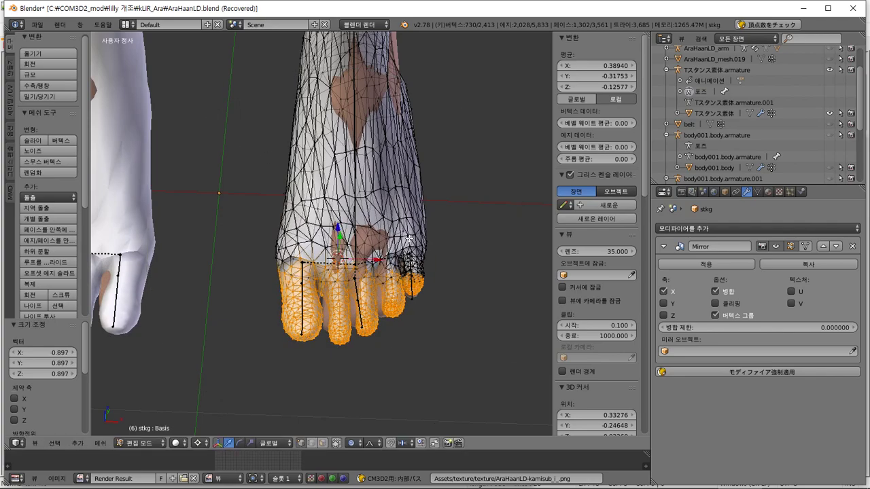
Step: From the right side, move the selected toes 0.029 along Y toward the heel
middle_drag(246, 148, 281, 186)
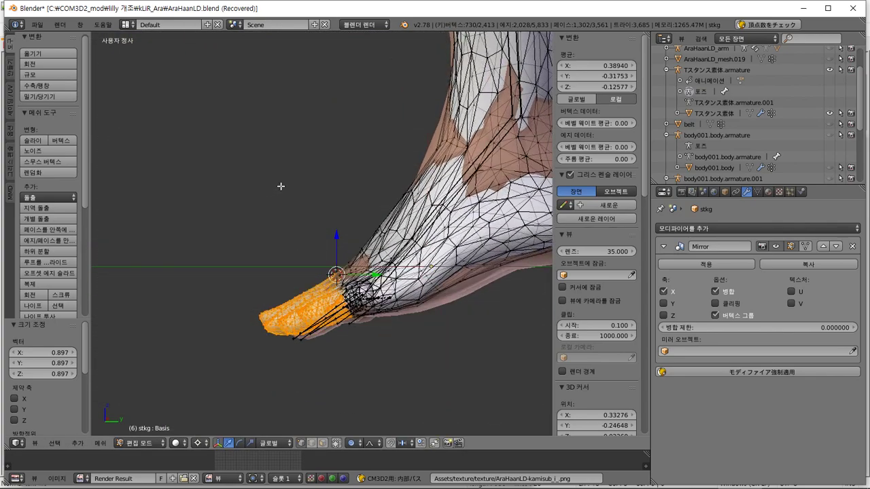
key(KP_3)
key(g)
key(y)
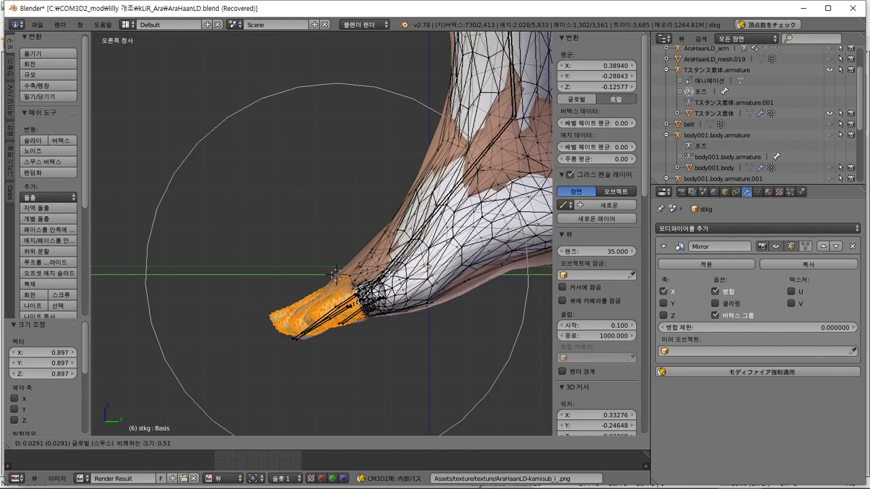
click(335, 275)
mouse_move(462, 306)
middle_down()
mouse_move(478, 305)
mouse_move(445, 306)
middle_up()
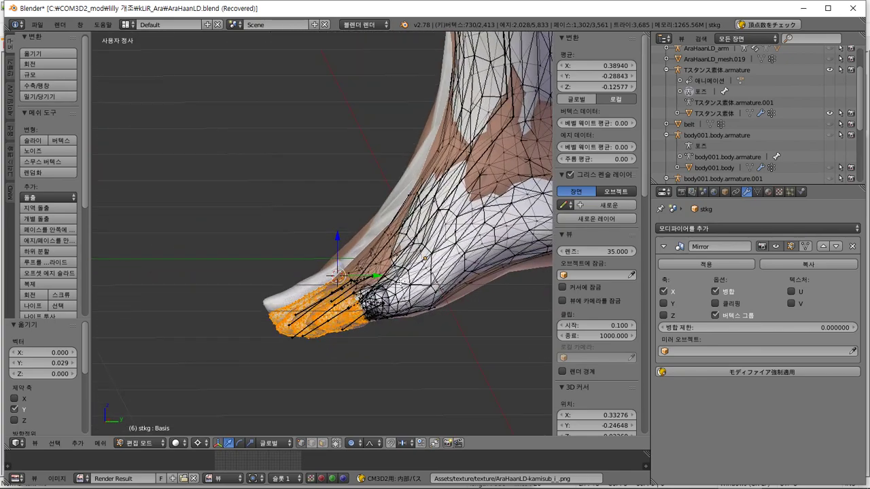
key(KP_3)
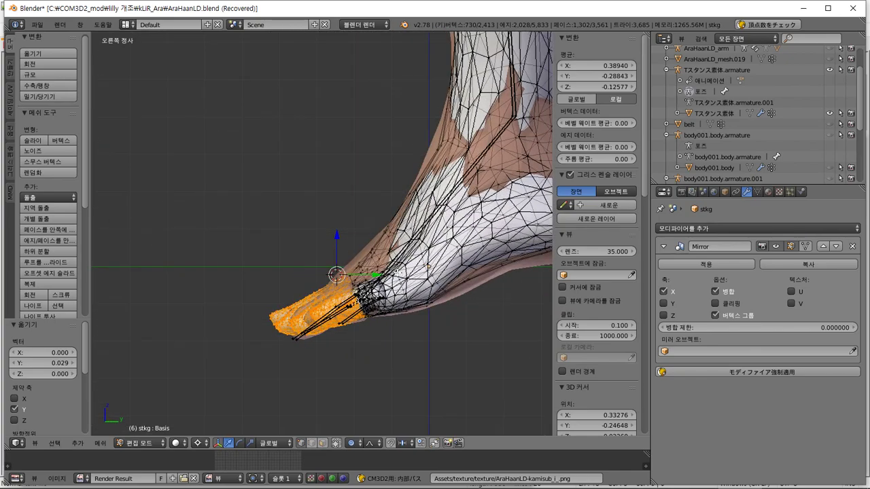
key(a)
middle_drag(421, 292, 508, 272)
key(ctrl+z)
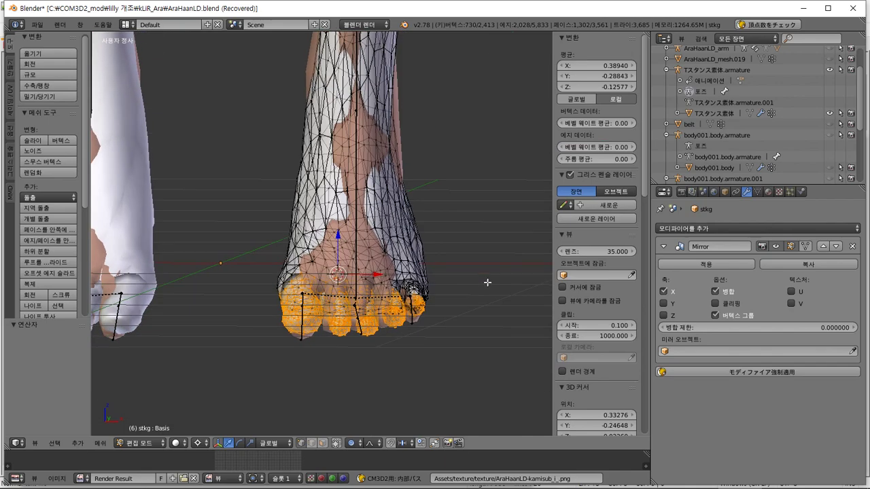
Step: From the front, scale the selected toes uniformly to 0.927 and nudge them 0.001 along X
key(KP_1)
key(s)
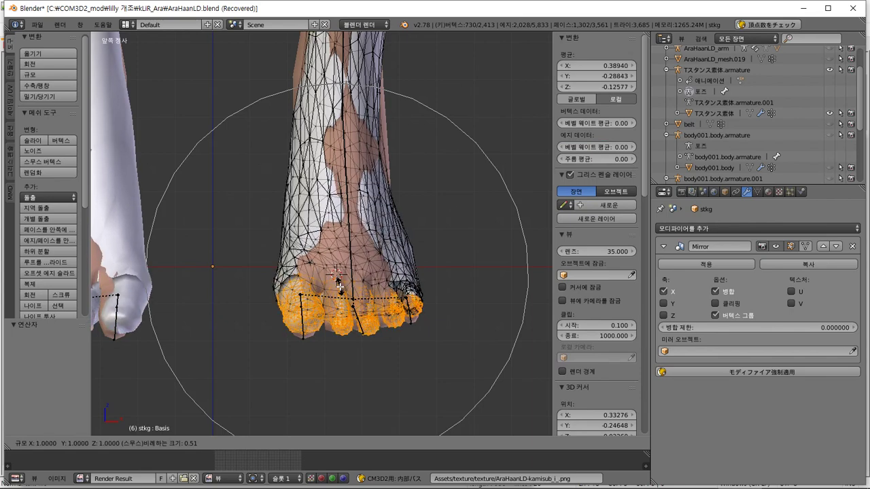
click(340, 284)
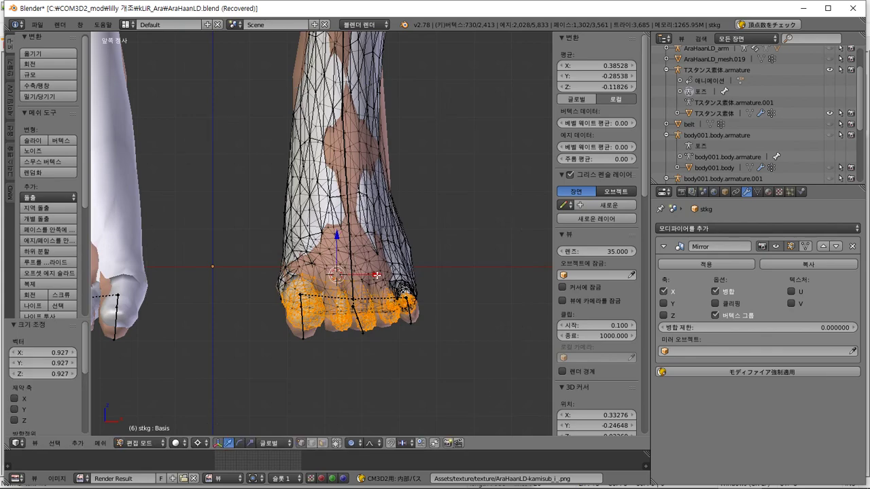
mouse_move(377, 274)
mouse_down()
mouse_move(386, 275)
mouse_move(377, 275)
mouse_up()
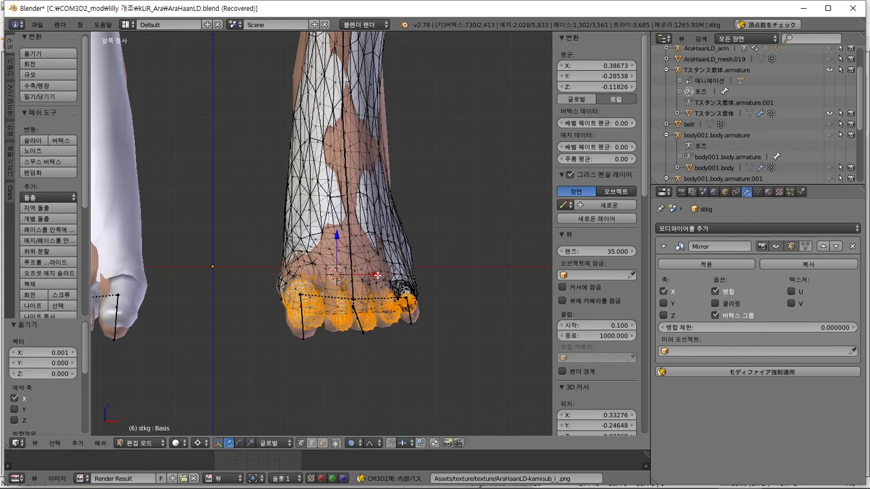
Step: Box-select the stocking's whole foot up to the ankle from the right side and try inflating it with a Shrink/Fatten offset of -0.041
middle_drag(377, 275, 369, 380)
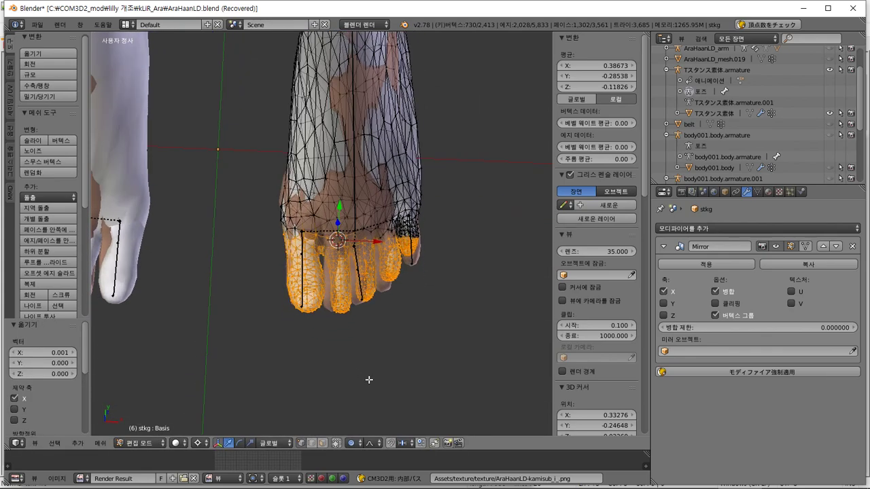
middle_drag(365, 332, 245, 239)
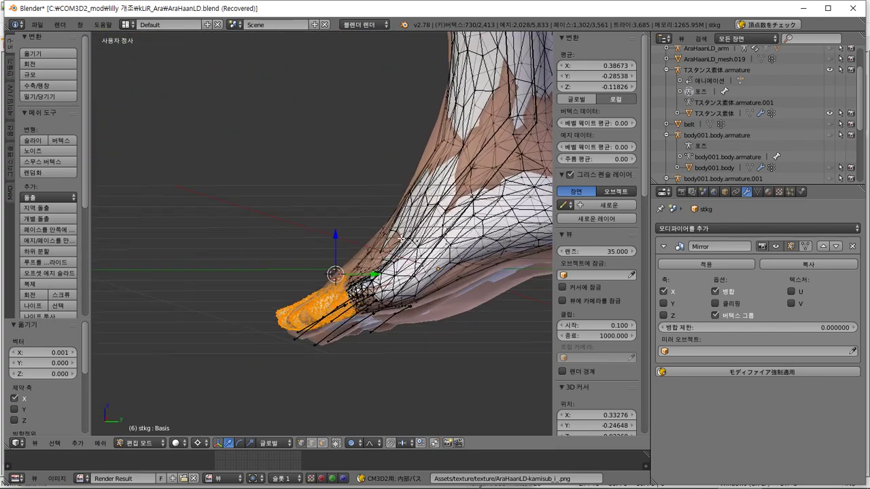
key(KP_3)
shift+middle_drag(507, 263, 383, 329)
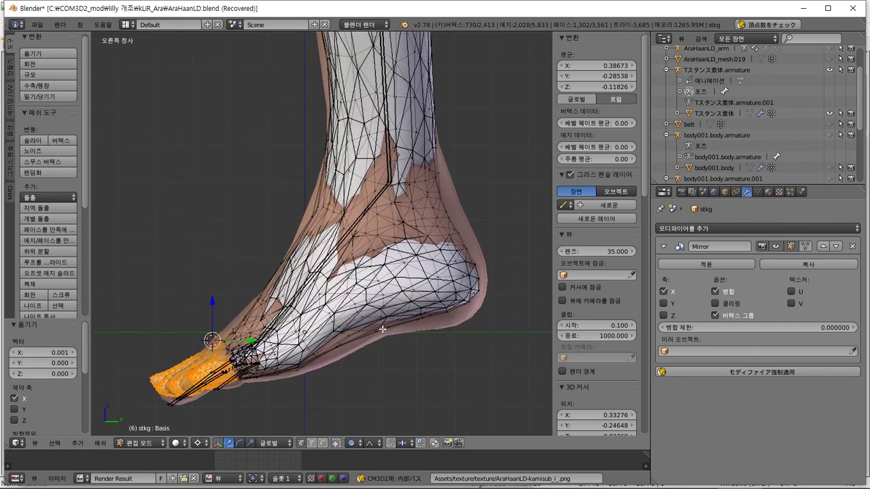
key(a)
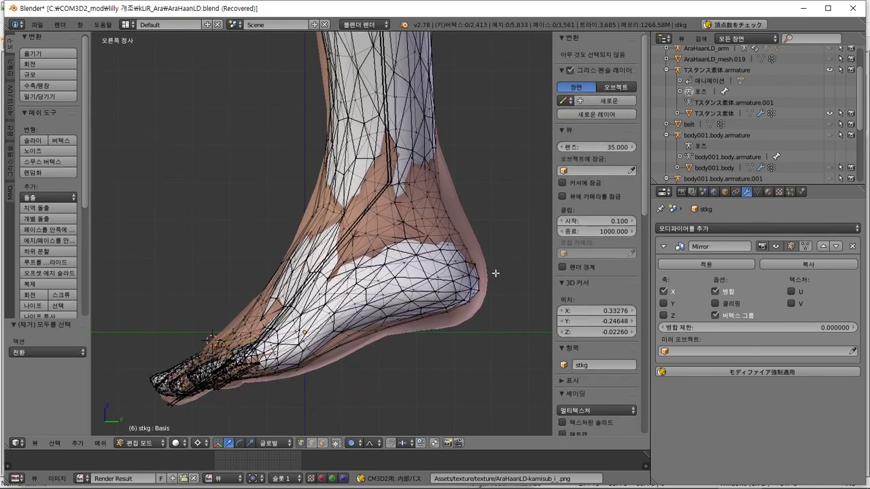
key(b)
drag(509, 193, 175, 416)
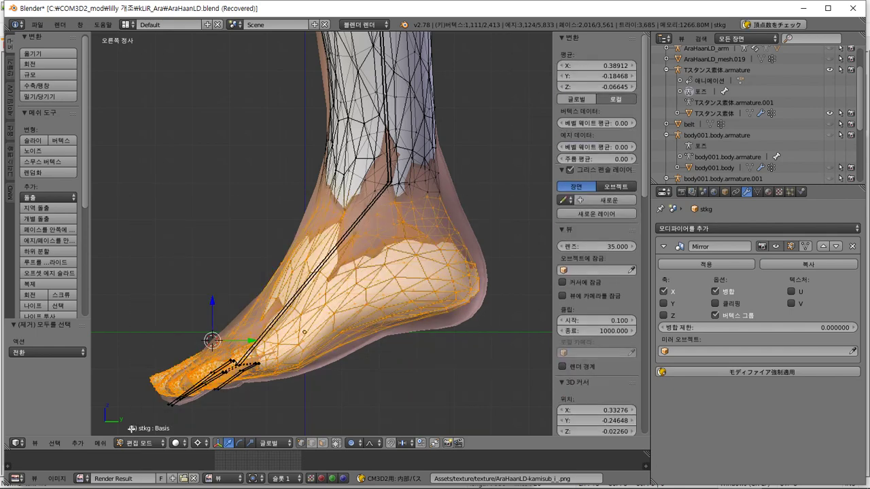
click(55, 85)
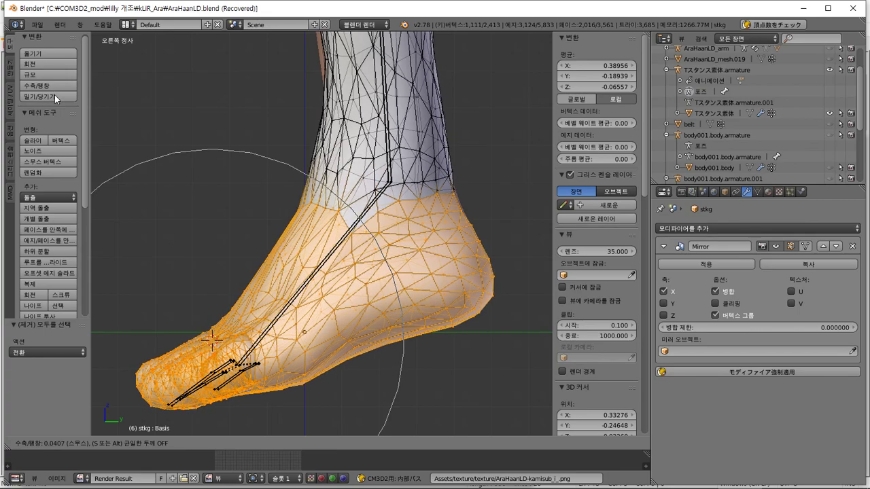
click(54, 95)
Step: Leave edit mode, check both feet and undo the foot inflation
middle_drag(286, 217, 254, 181)
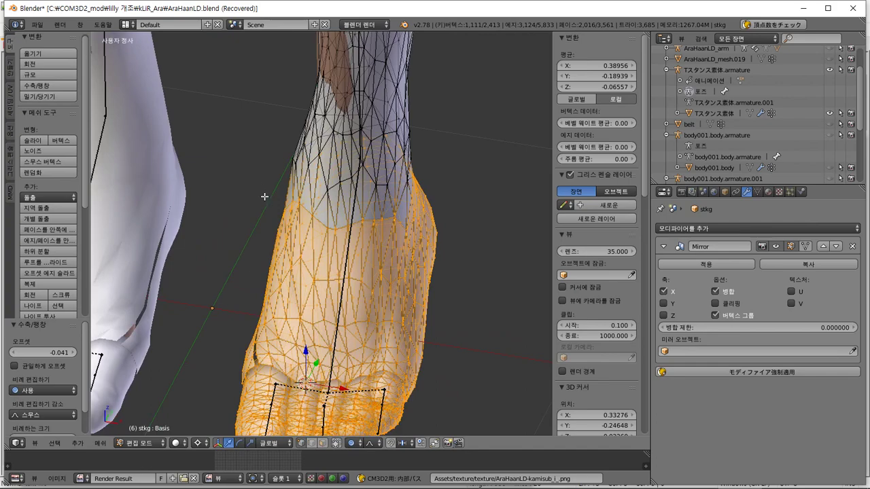
key(Tab)
middle_drag(307, 256, 268, 257)
key(ctrl+z)
Step: Examine the stocking's fit along the calves, knees and thigh belt, ending in a right-side view
scroll(265, 256, down, 4)
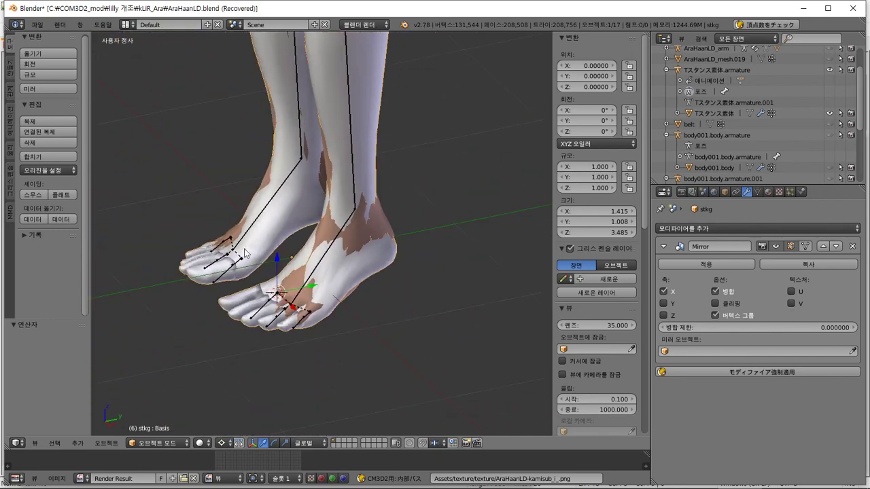
shift+middle_drag(284, 214, 299, 428)
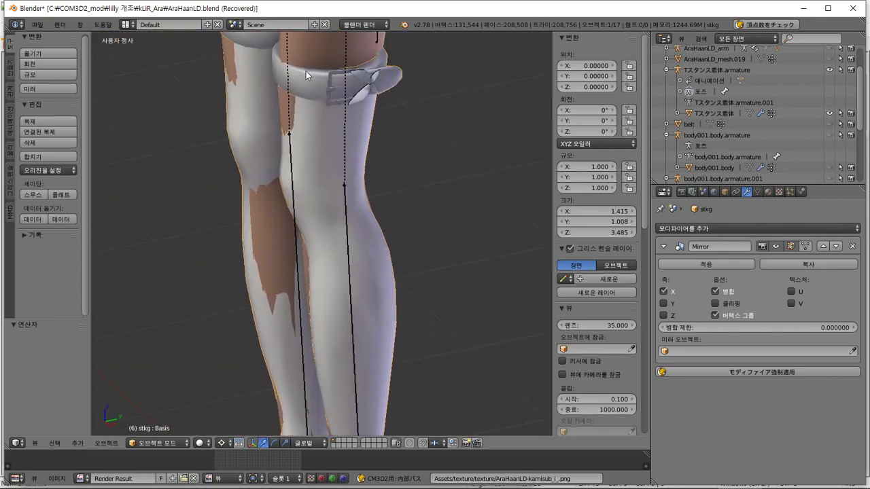
shift+middle_drag(306, 70, 358, 180)
key(KP_3)
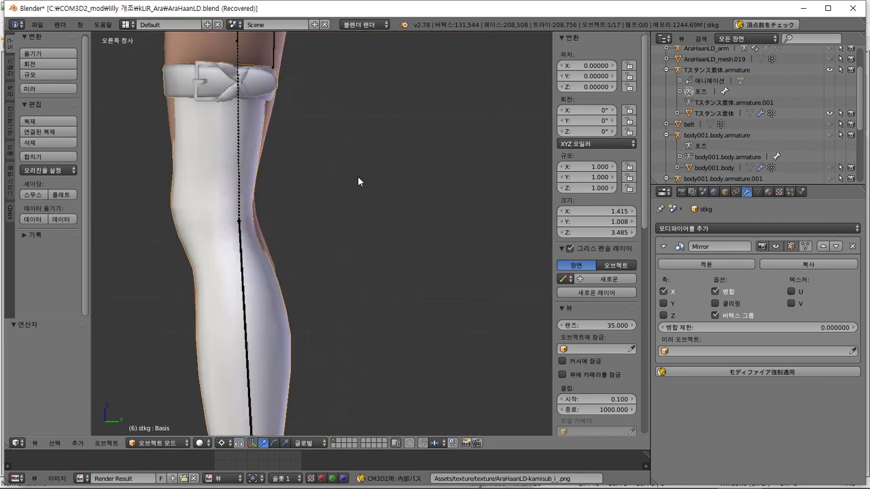
key(KP_1)
key(Tab)
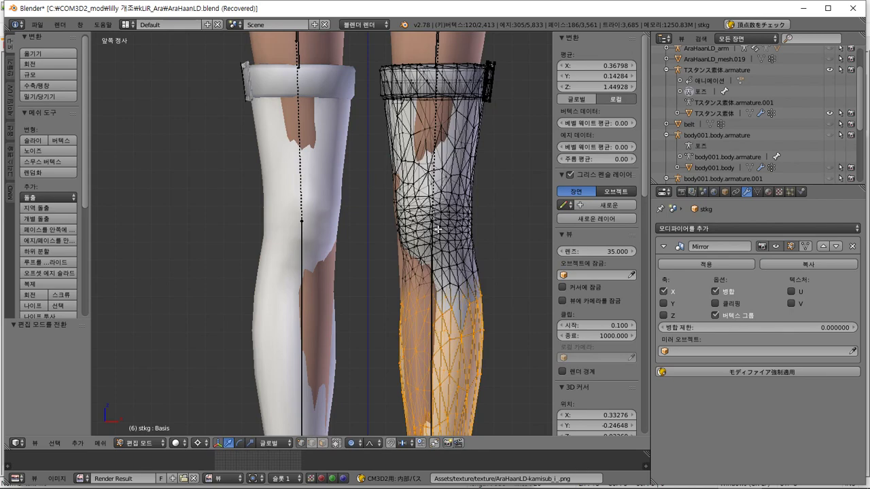
scroll(447, 227, down, 2)
scroll(447, 227, down, 4)
shift+middle_drag(406, 229, 410, 174)
scroll(409, 173, up, 3)
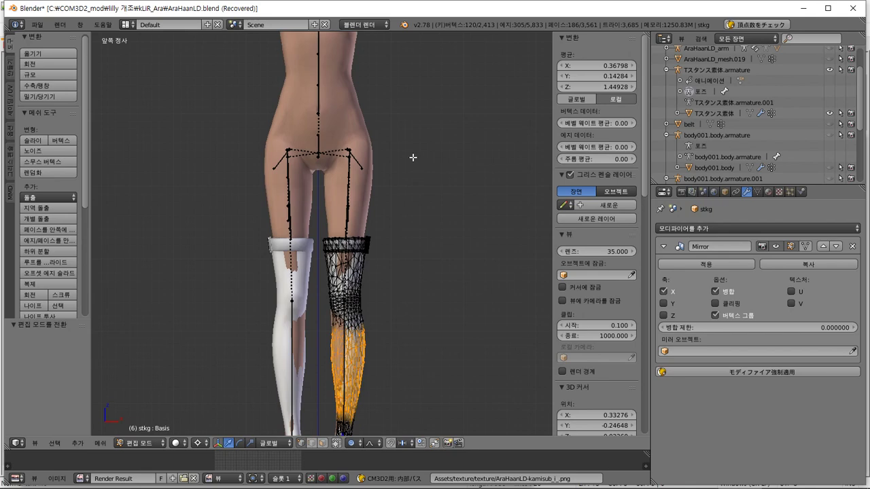
Step: Hide Tスタンス素体.armature and its Tスタンス素体 body mesh, and show the body001.body mesh instead
click(727, 72)
right_click(726, 72)
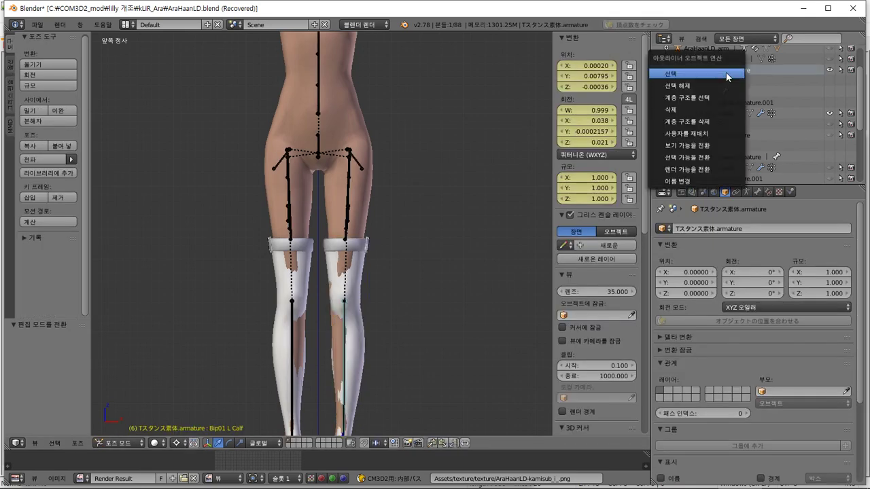
click(829, 114)
click(830, 114)
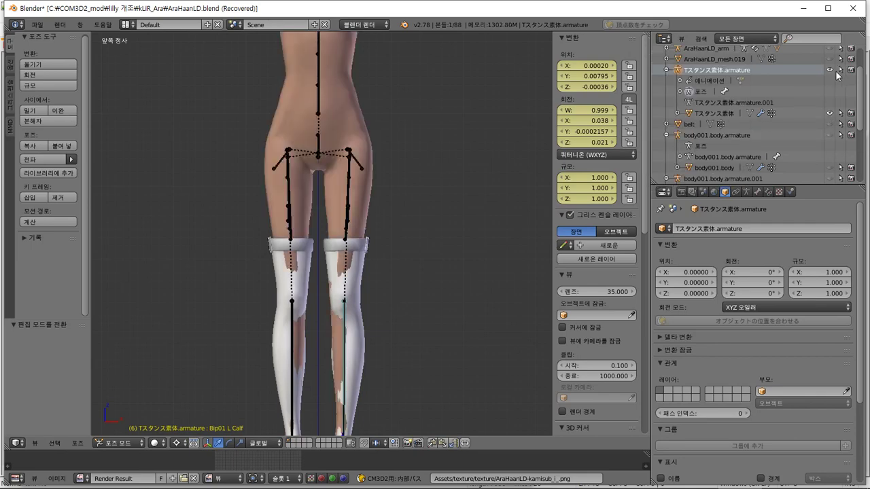
click(830, 70)
click(829, 113)
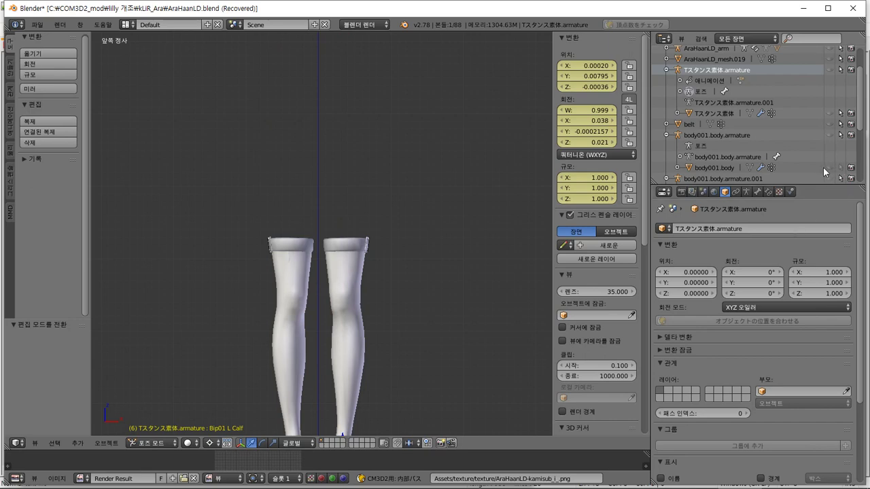
click(831, 167)
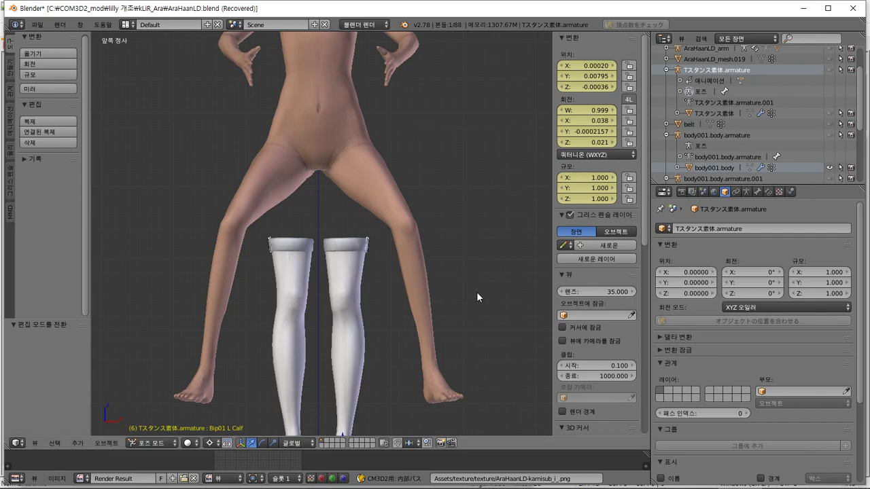
Step: Select the body001.body mesh and make its armature, body001.body.armature, visible
right_click(356, 276)
middle_drag(387, 289, 387, 185)
right_click(358, 127)
mouse_move(358, 127)
middle_down()
mouse_move(403, 130)
mouse_move(354, 143)
middle_up()
key(Tab)
key(Tab)
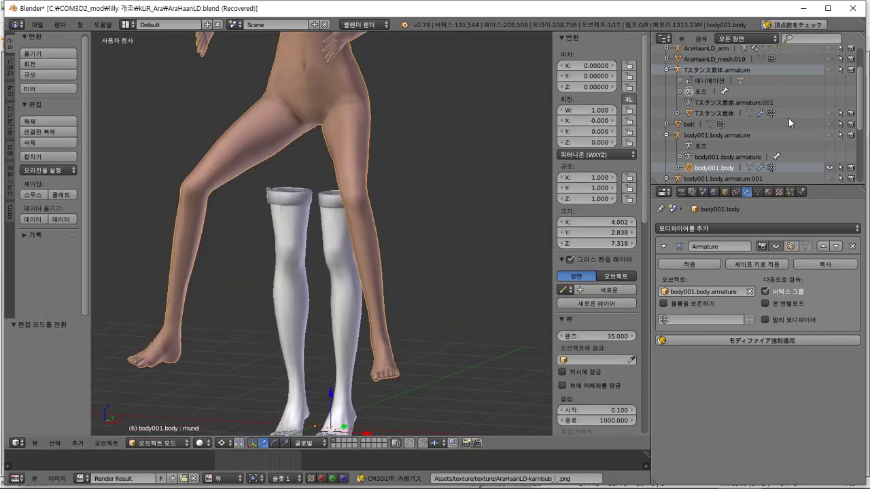
click(829, 135)
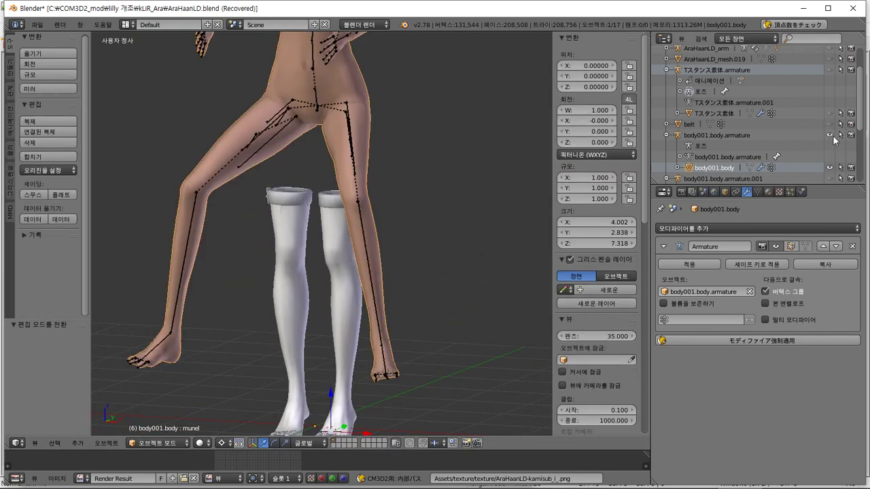
Step: Select body001.body.armature in the viewport and switch it to Pose Mode
middle_drag(408, 163, 442, 160)
middle_drag(415, 125, 371, 151)
right_click(369, 151)
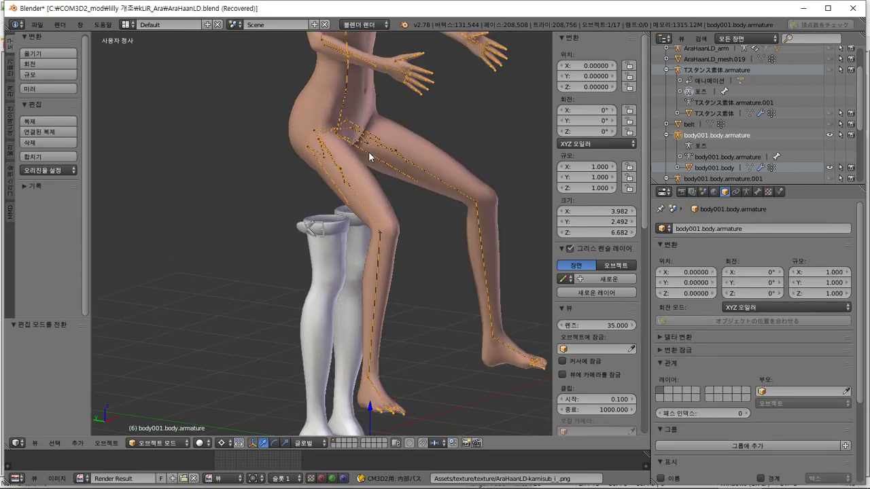
right_click(377, 147)
right_click(383, 145)
right_click(383, 145)
right_click(382, 145)
click(153, 442)
click(153, 406)
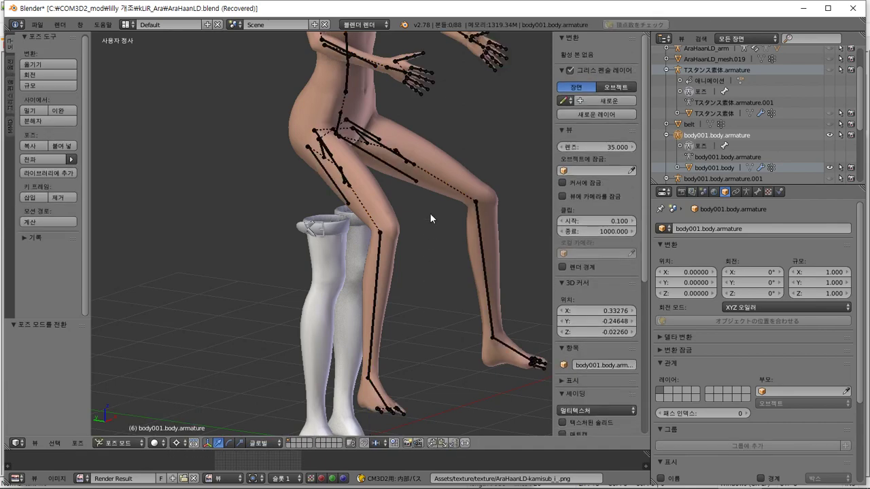
Step: Select the left thigh bone, cancel its trial rotation and set the pivot point to Median Point
right_click(374, 149)
key(r)
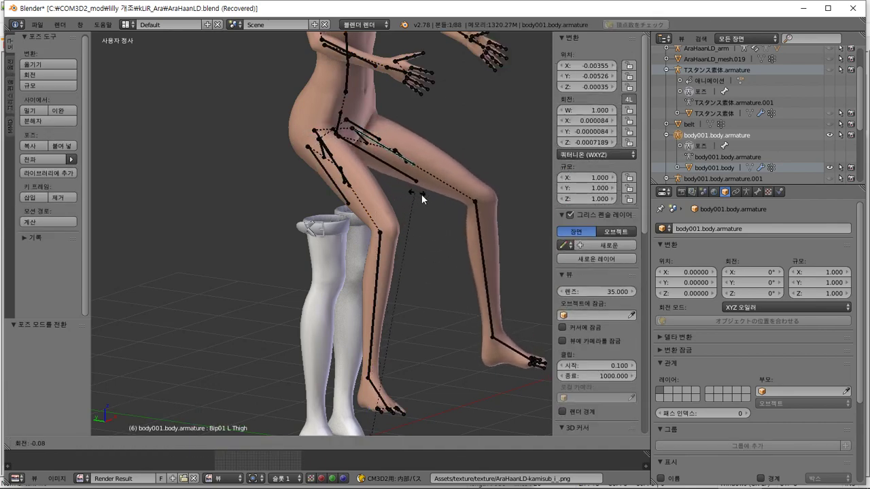
key(Escape)
click(177, 443)
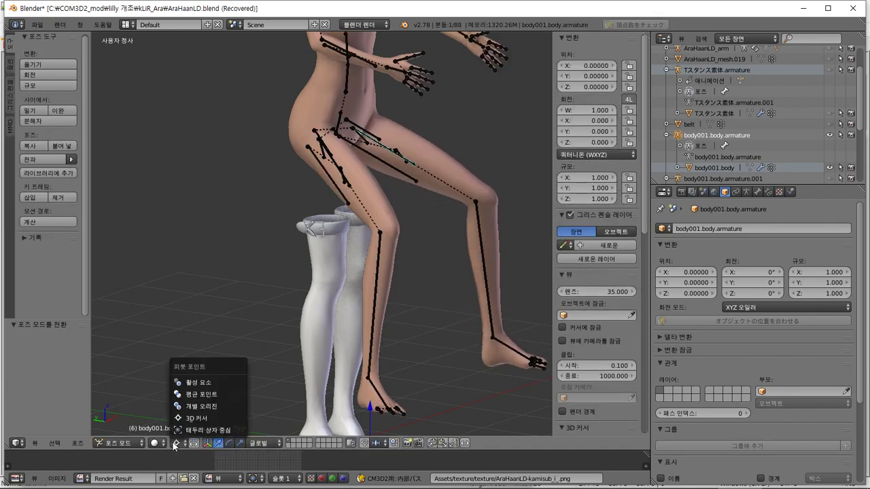
click(202, 393)
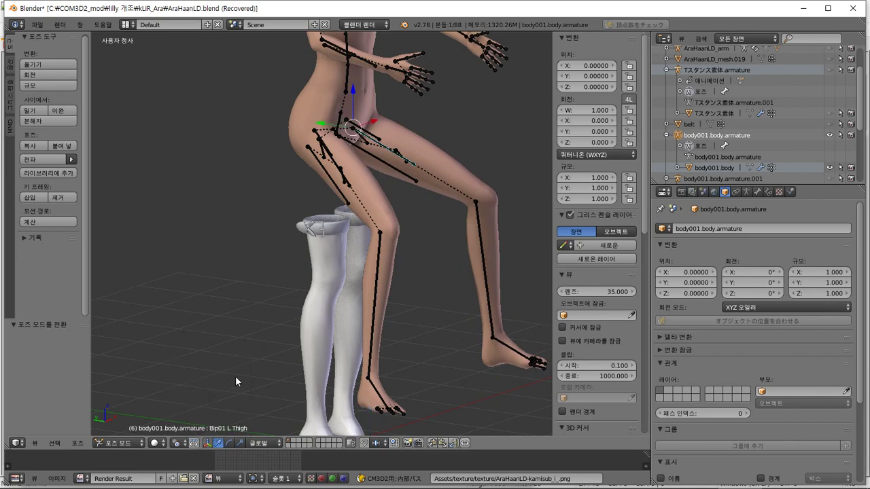
Step: In the right-side view, rotate the left thigh bone by -56° so the thigh points straight down
key(KP_3)
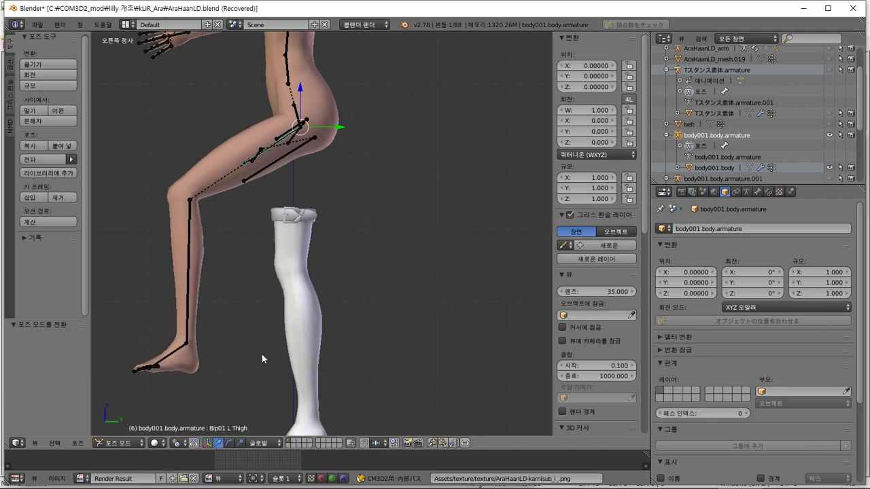
key(r)
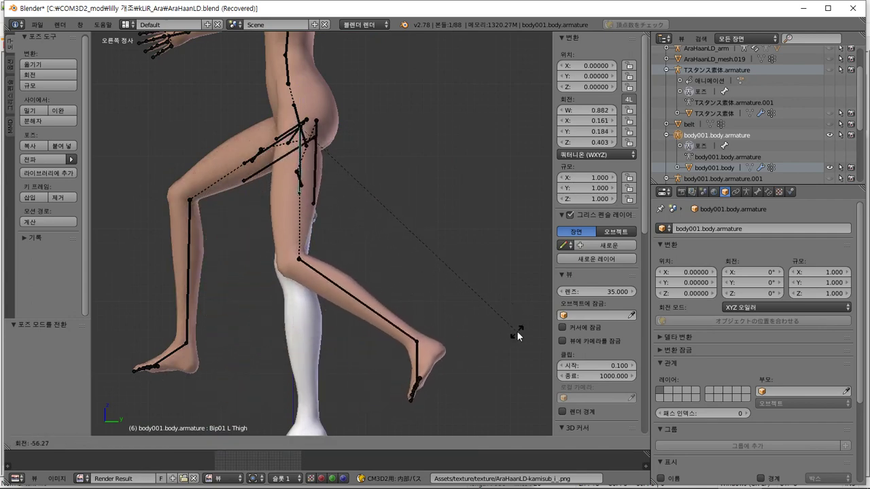
text(-45)
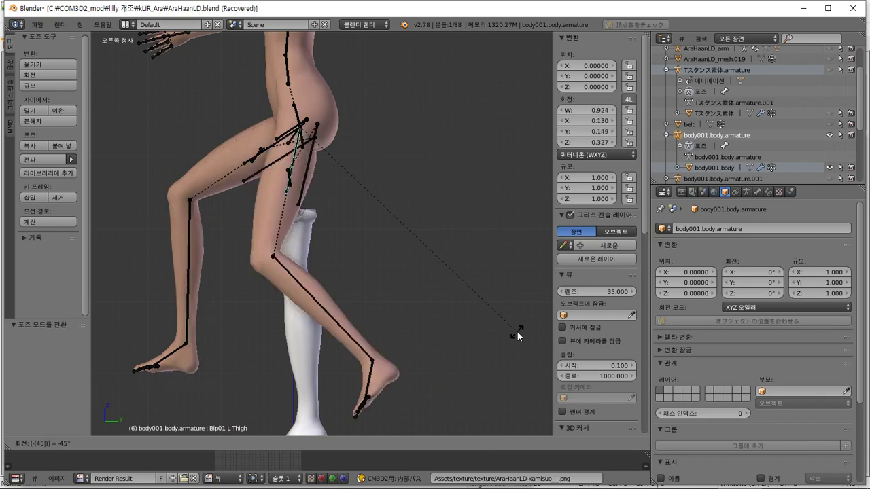
key(BackSpace)
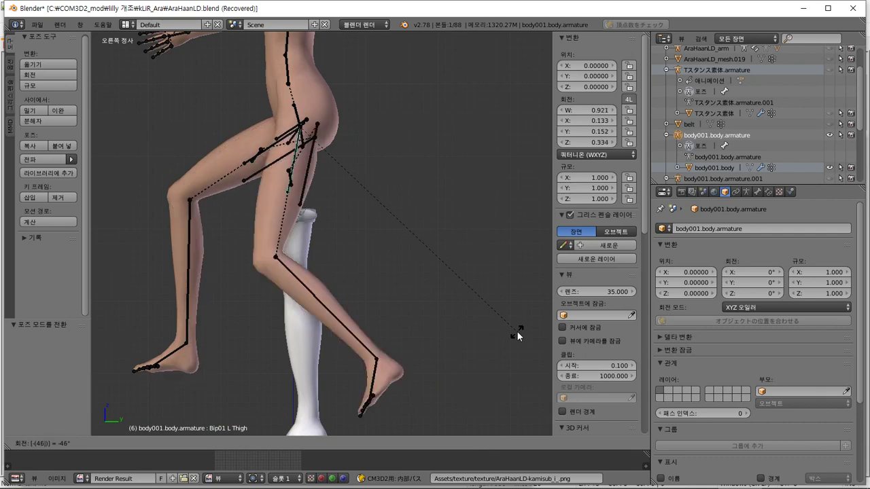
key(BackSpace)
key(BackSpace)
text(56)
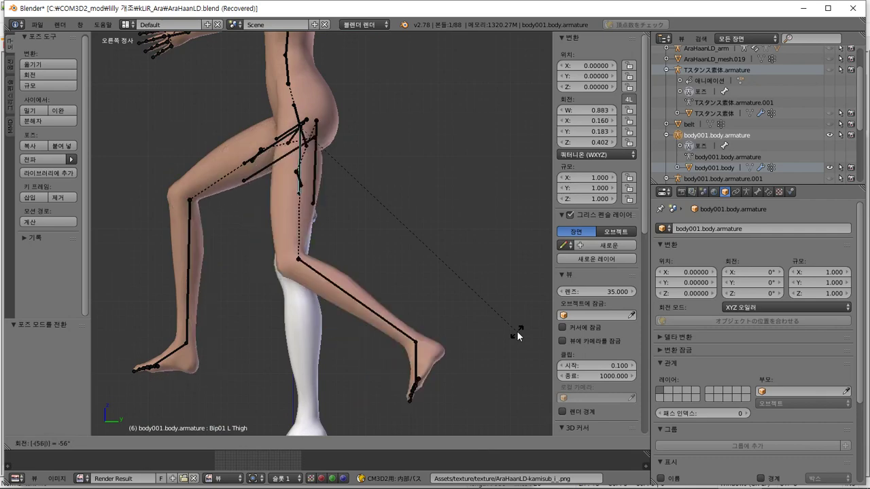
key(Return)
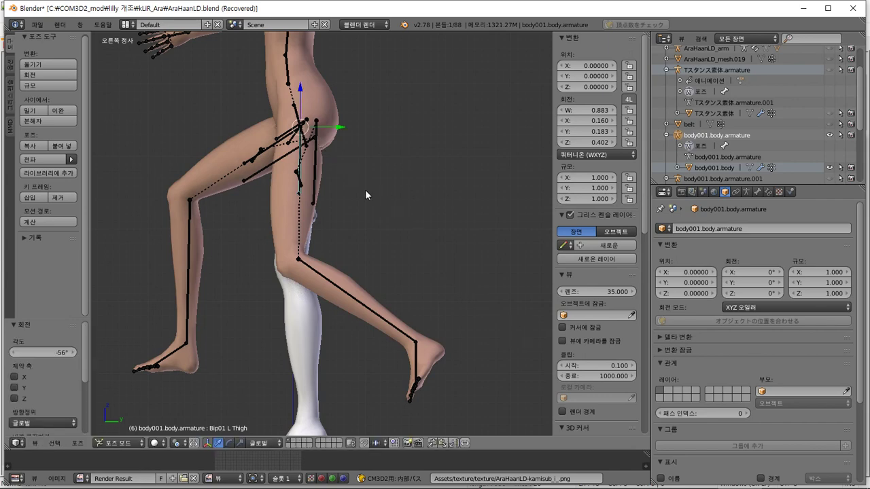
Step: Rotate the right thigh bone by -56° in the right-side view to match the left thigh
right_click(277, 143)
right_click(278, 144)
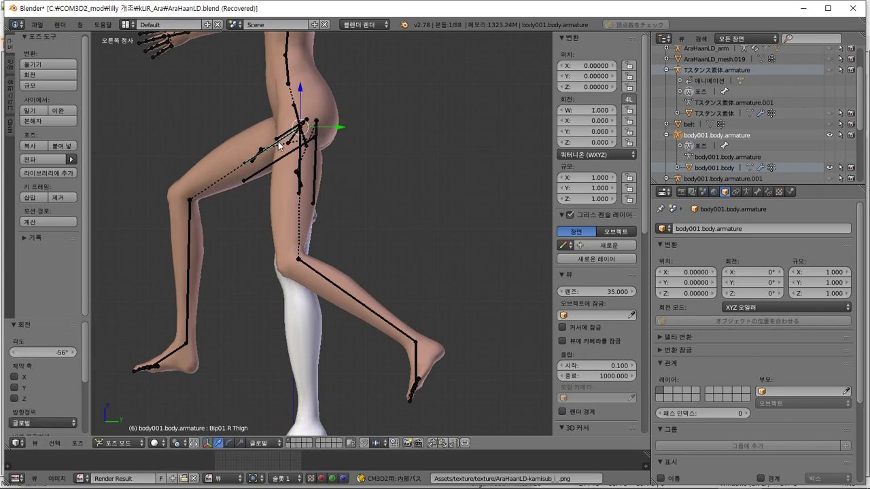
text(r)
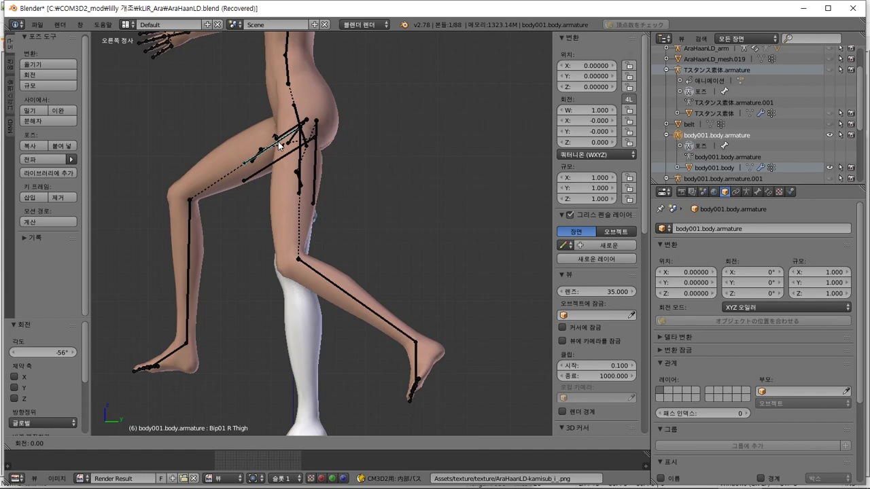
text(-56)
key(Return)
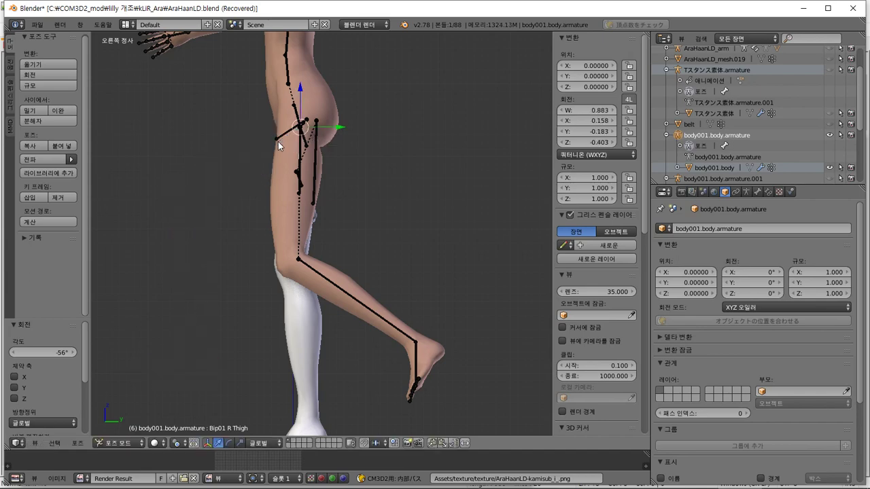
Step: Rotate the left calf bone by 50° in the right-side view to straighten the lower leg
shift+scroll(283, 191, down, 3)
shift+scroll(282, 191, down, 1)
right_click(309, 199)
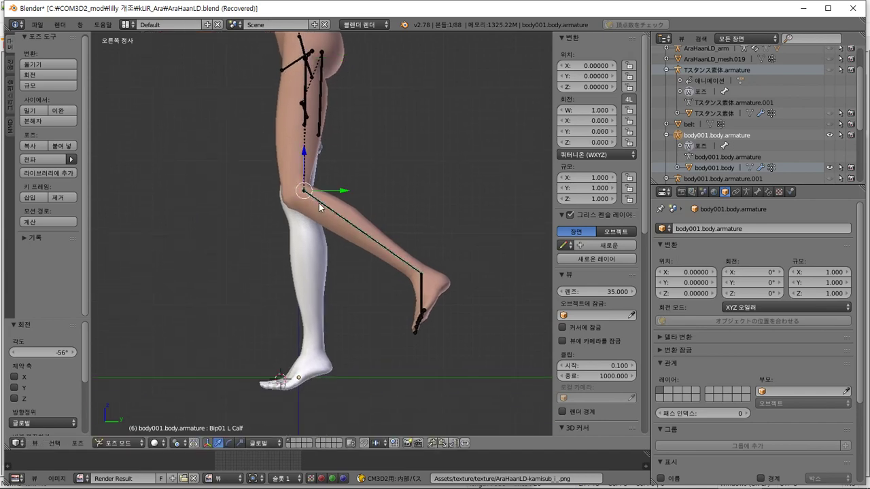
key(r)
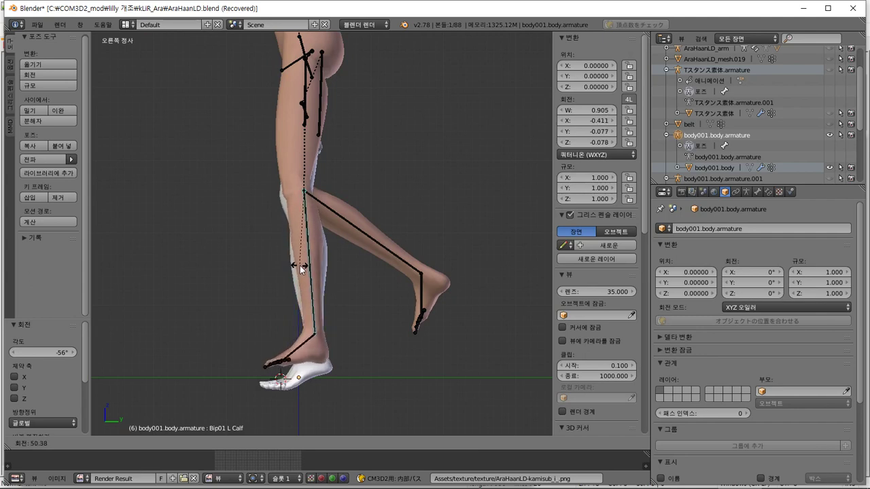
click(300, 266)
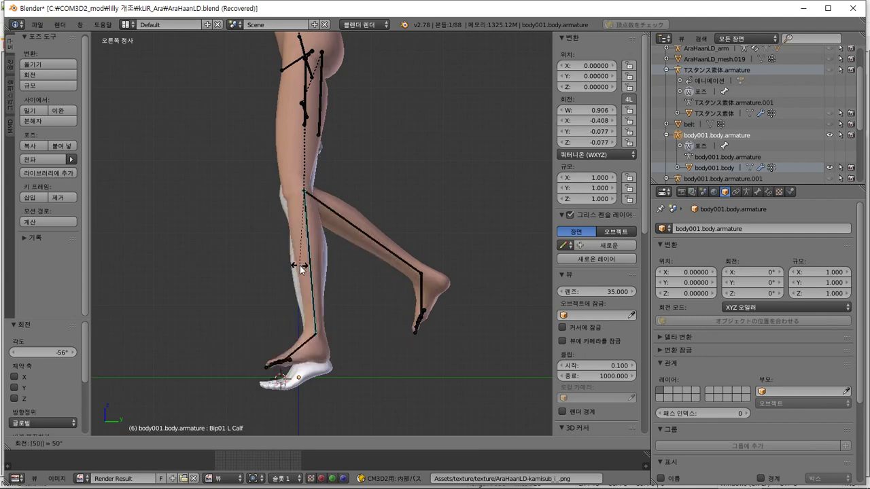
Step: Rotate the right calf bone by 50° in the right-side view to match the left calf
right_click(354, 222)
text(r)
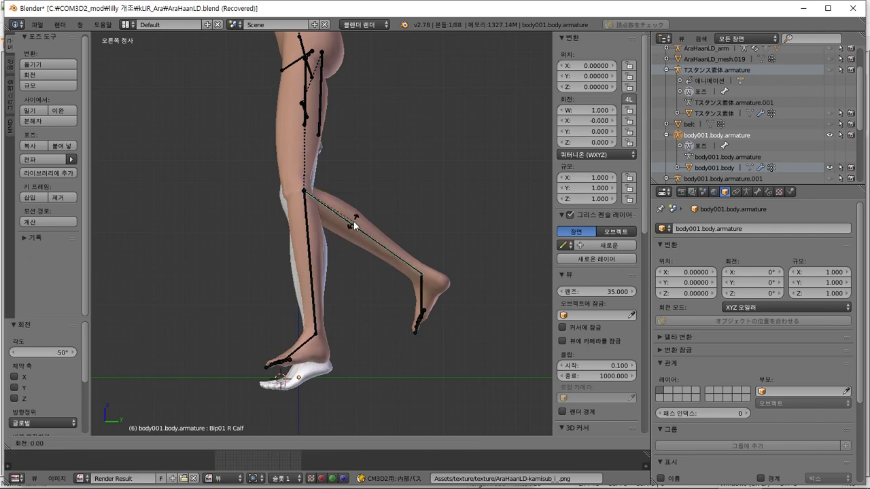
text(50)
key(Return)
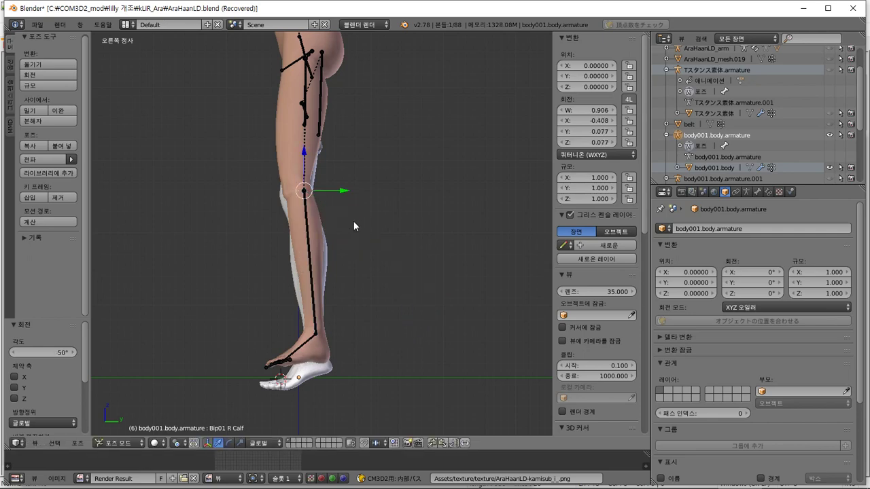
Step: In the front view, rotate the left thigh bone by 22° to bring the leg inward
key(KP_1)
right_click(352, 74)
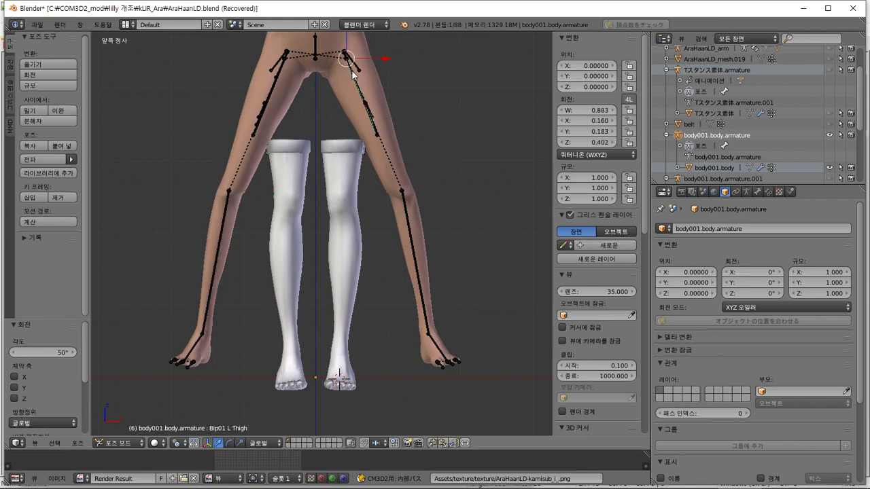
key(r)
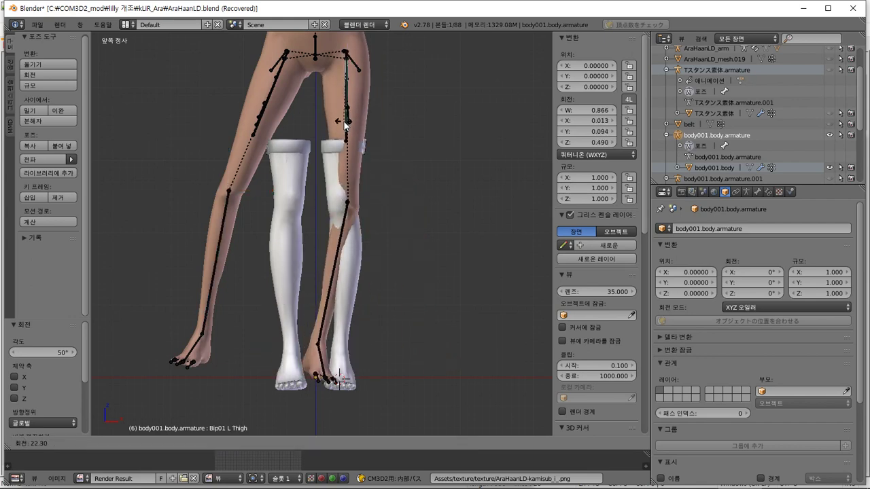
text(22)
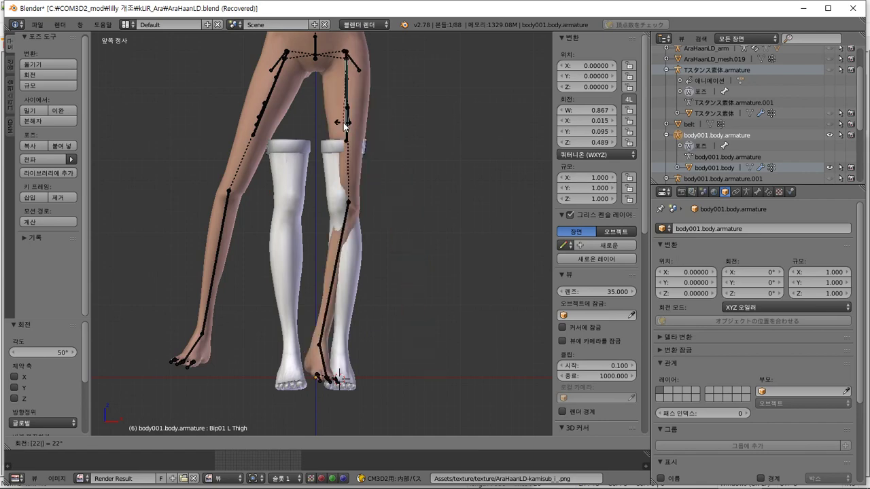
key(Return)
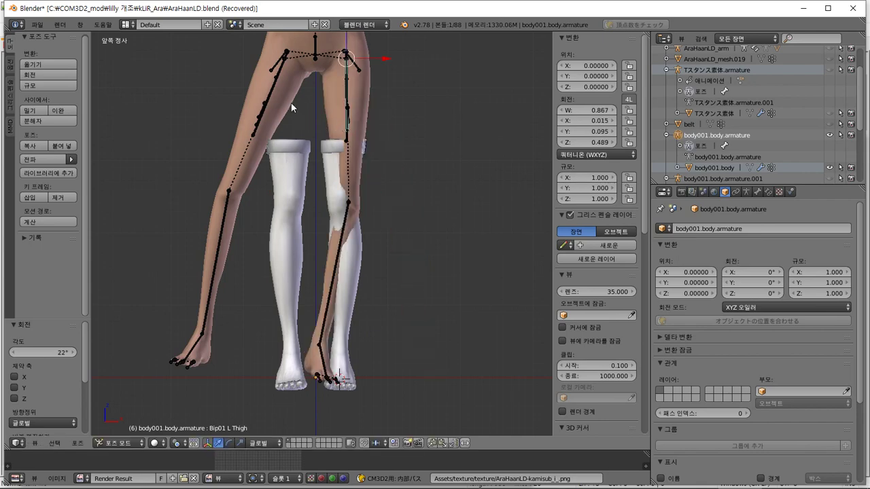
Step: Rotate the right thigh bone by -22° in the front view to mirror the left thigh
right_click(277, 87)
text(r)
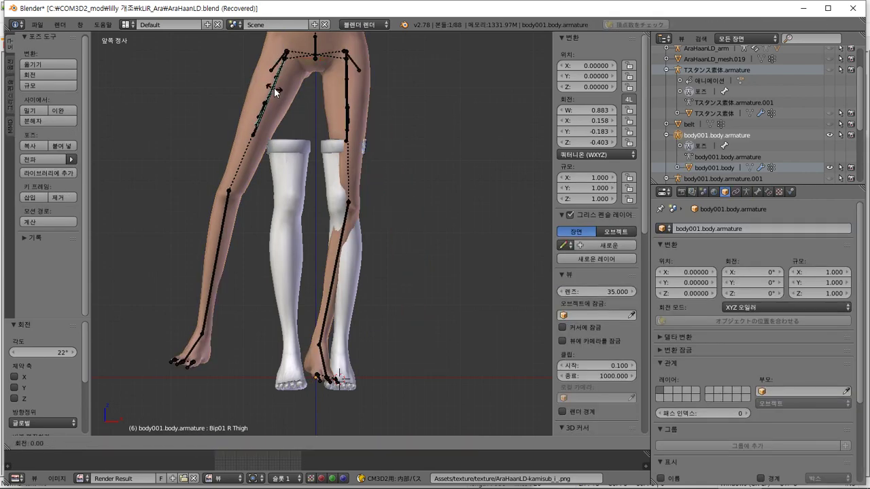
text(-22)
key(Return)
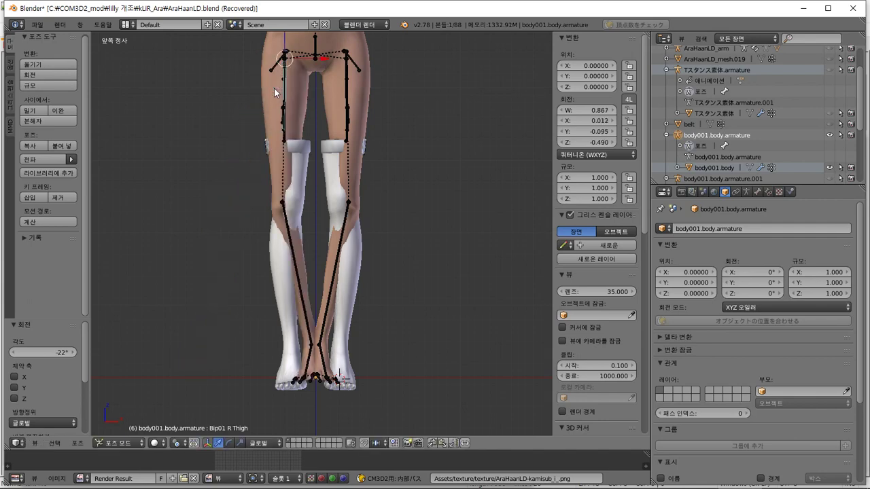
Step: Rotate the left calf bone by -11° in the front view so the lower leg hangs vertically
right_click(333, 272)
key(r)
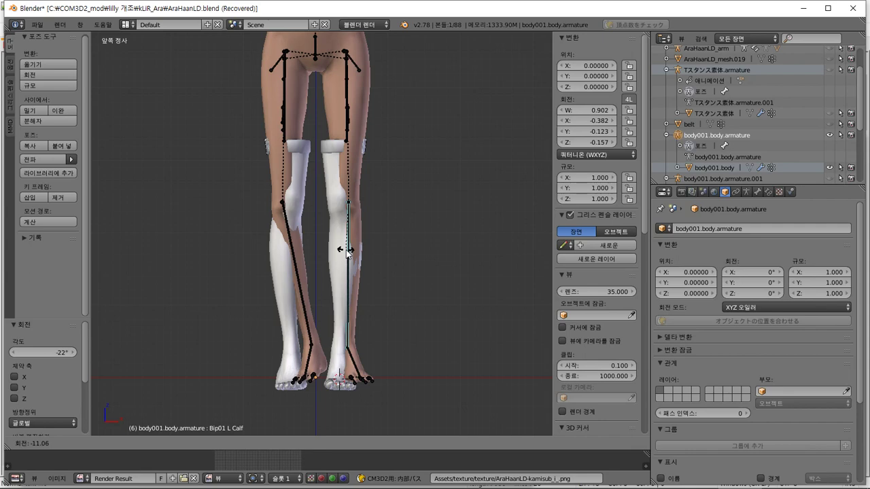
text(-11)
key(Return)
Step: Rotate the right calf bone by 11° in the front view to mirror the left calf
right_click(295, 260)
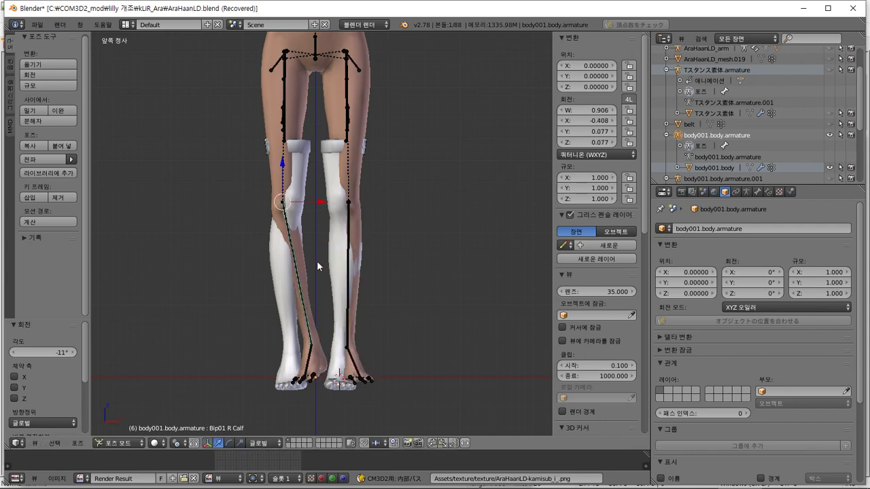
text(r)
text(-11)
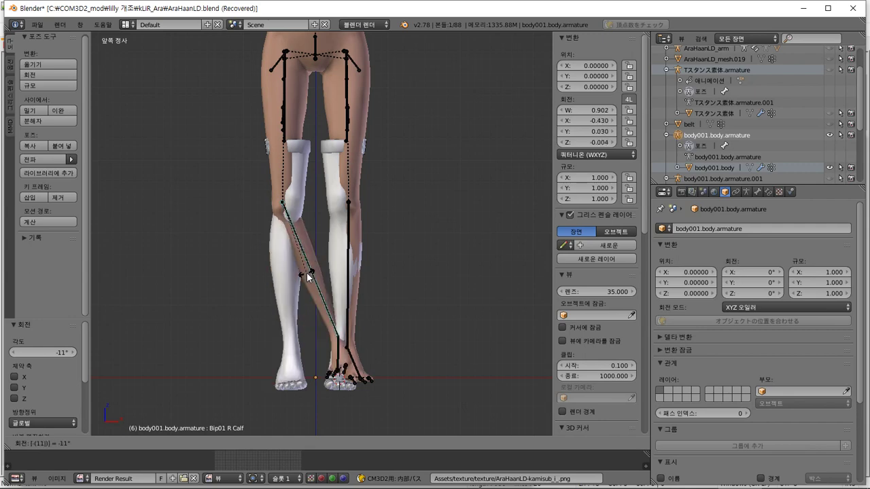
key(minus)
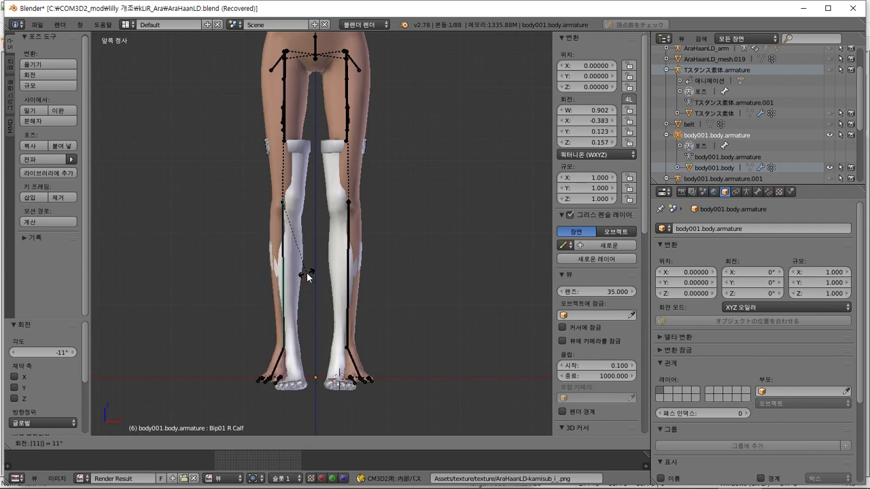
key(Return)
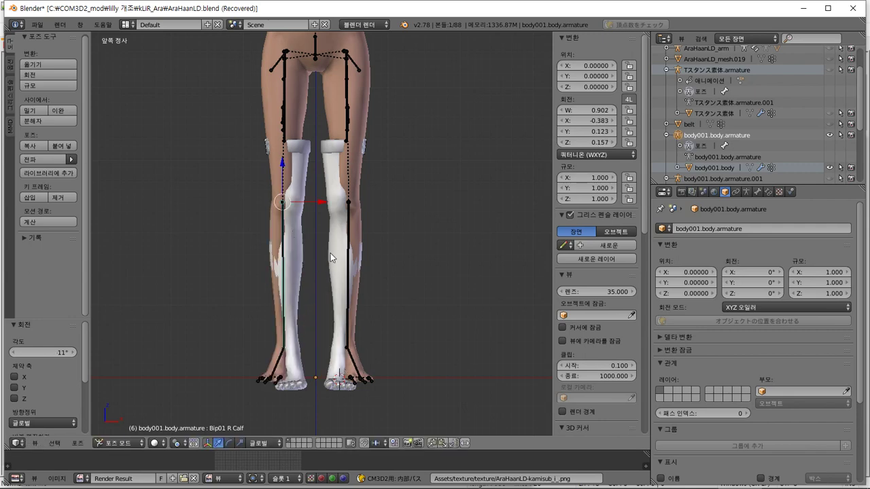
Step: Move the entire stkg stocking mesh about 0.060 outward along the X axis to line up with the leg
right_click(333, 252)
key(Tab)
key(a)
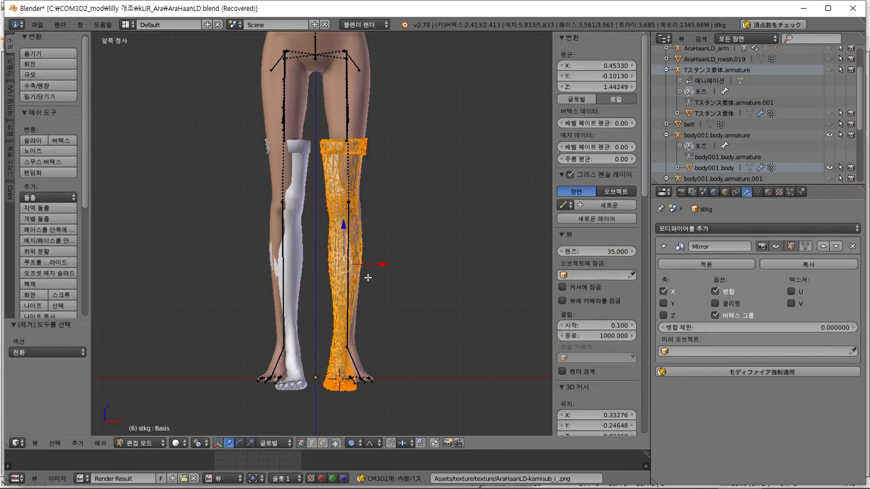
key(g)
key(x)
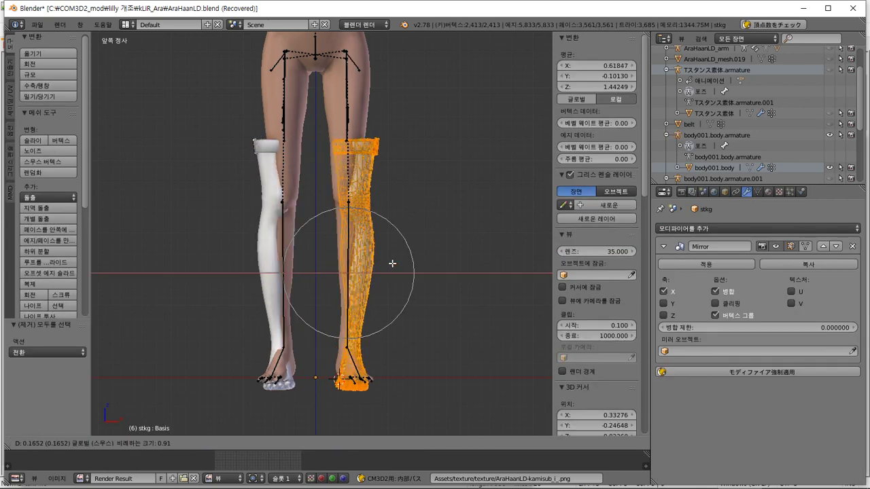
scroll(384, 260, up, 4)
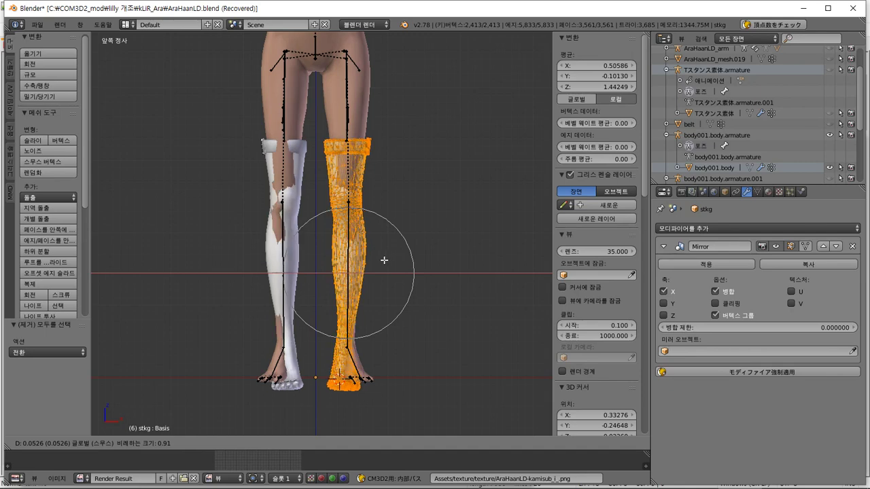
click(388, 259)
Step: In the right-side view, rotate the left foot bone of the body001 armature by about -11°
scroll(389, 259, down, 1)
middle_drag(388, 259, 273, 254)
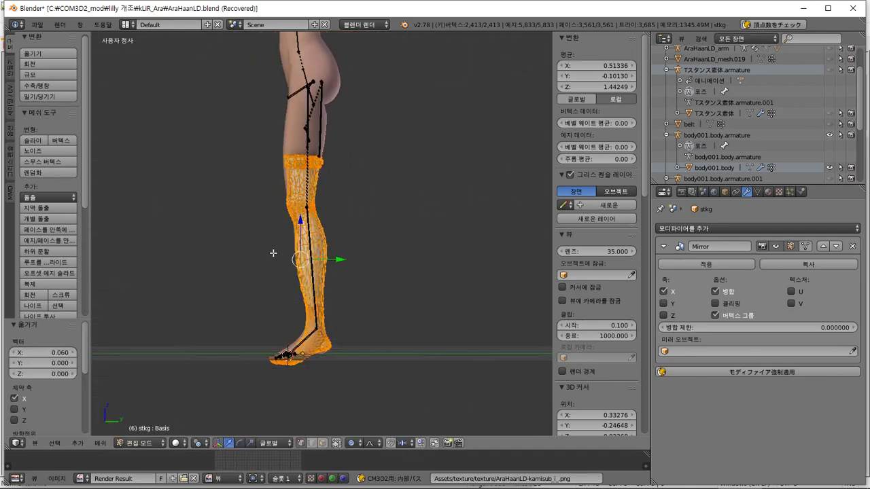
key(KP_3)
scroll(282, 265, up, 8)
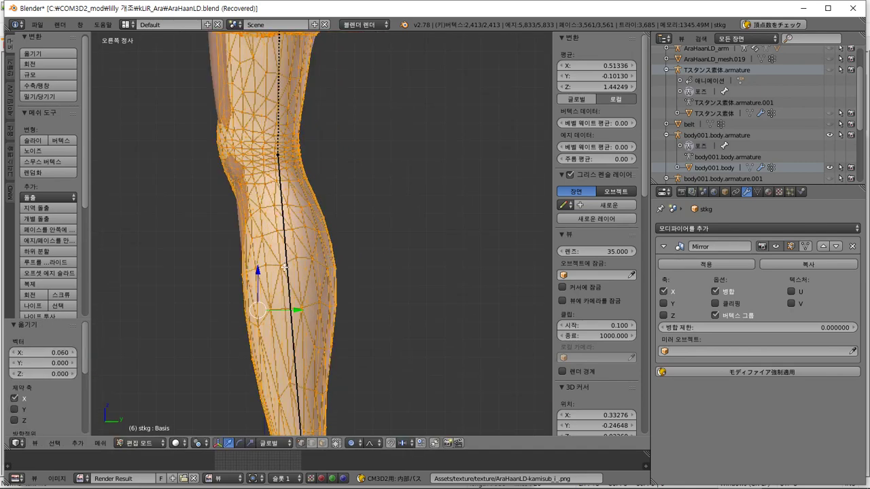
shift+middle_drag(325, 299, 354, 83)
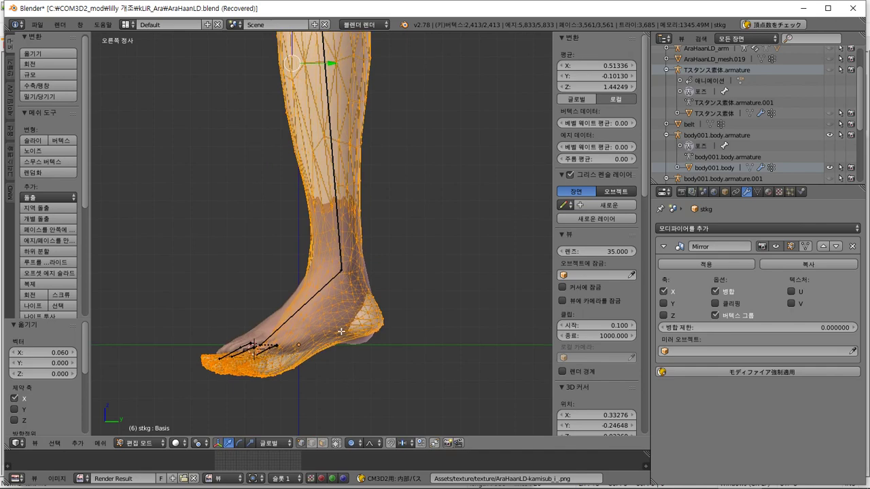
key(Tab)
right_click(324, 297)
key(r)
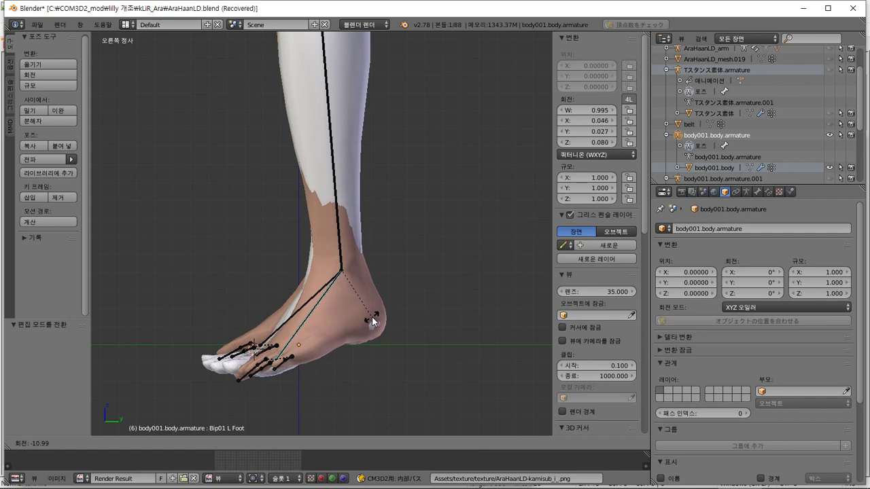
click(371, 317)
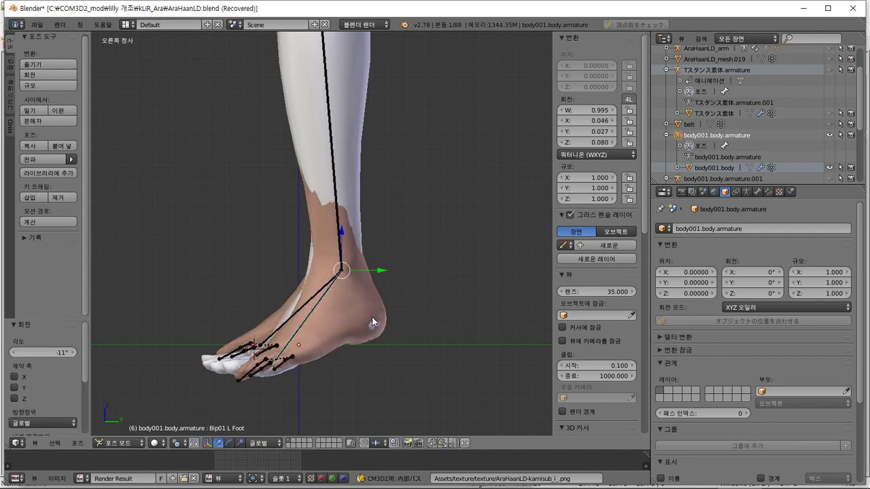
Step: Rotate the right foot bone by the same -11° in the right-side view to match the left foot
right_click(307, 299)
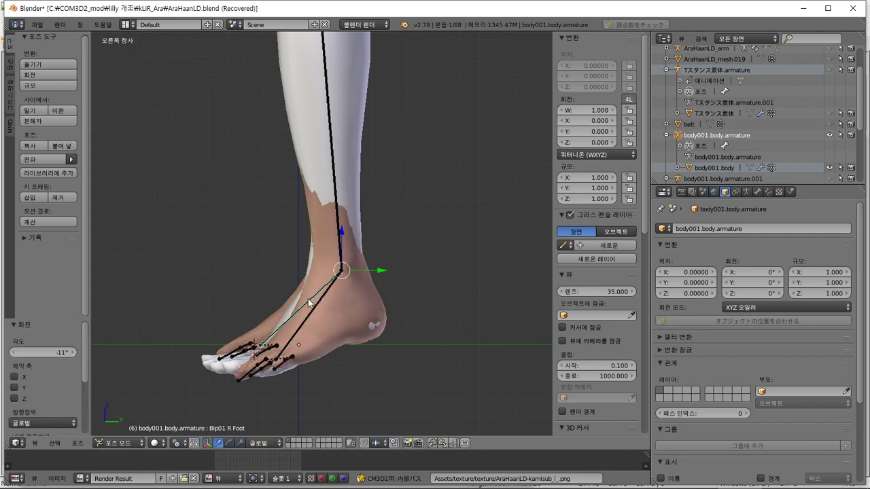
key(Tab)
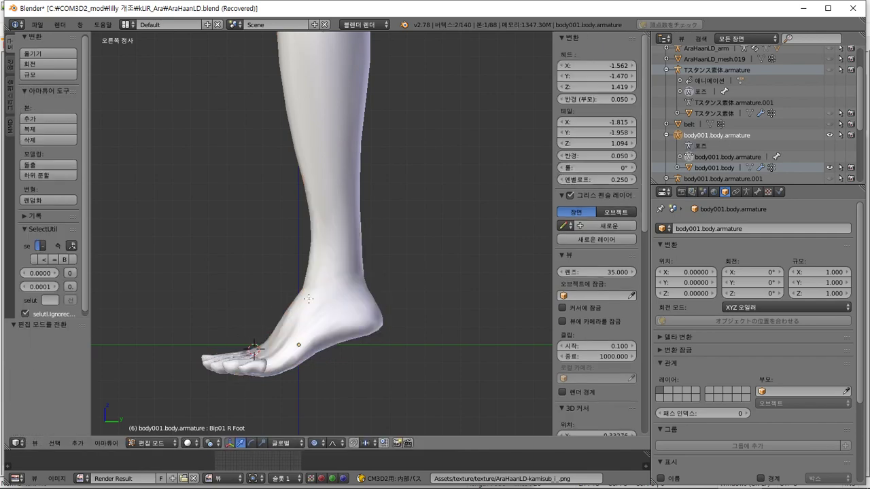
key(Tab)
right_click(340, 315)
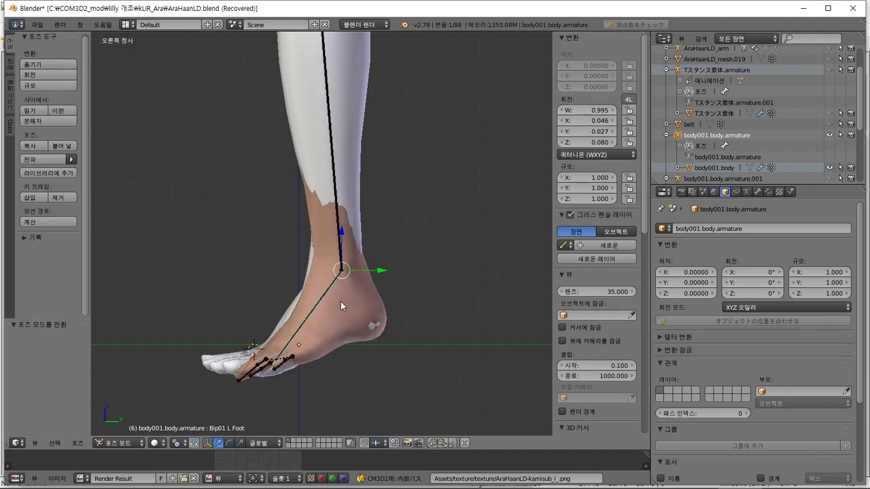
middle_drag(339, 303, 397, 318)
right_click(350, 326)
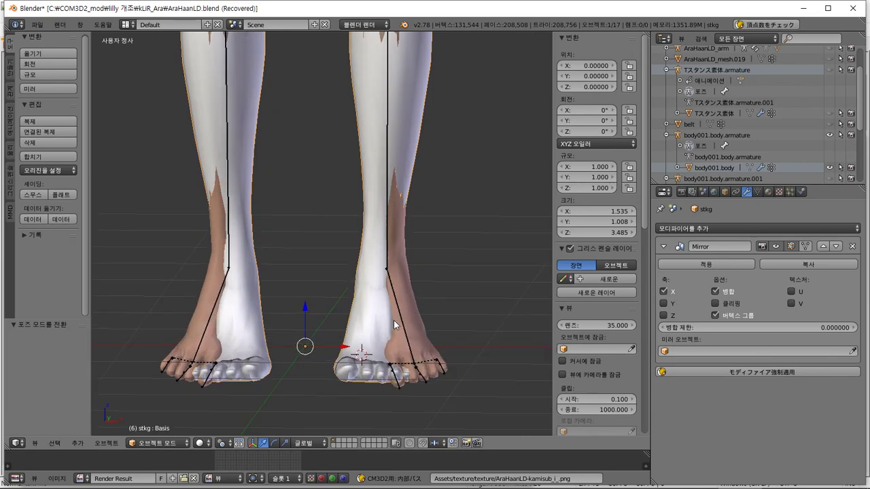
key(KP_1)
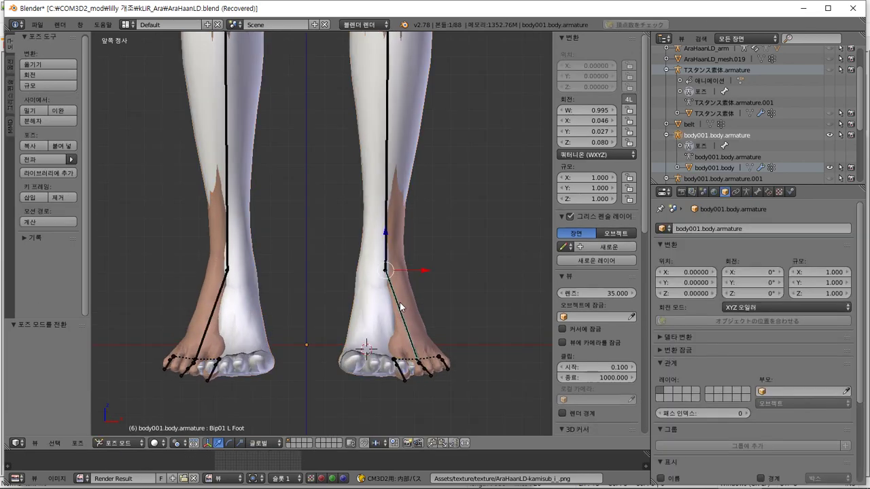
right_click(400, 309)
key(r)
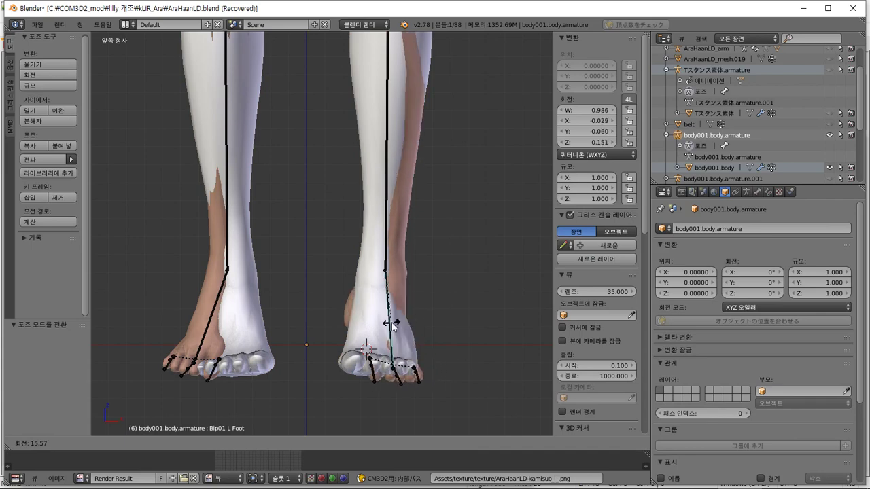
click(403, 327)
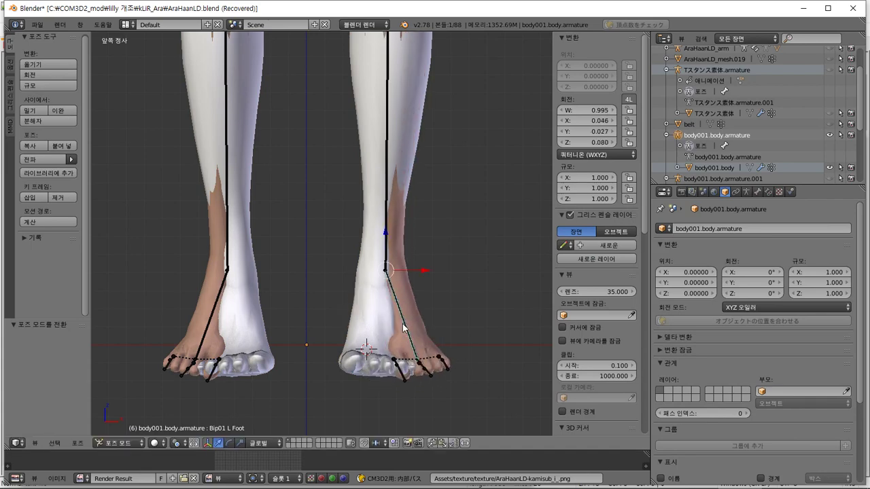
Step: Rotate the left foot bone by 22° in the top view so that the foot points forward
key(KP_7)
key(r)
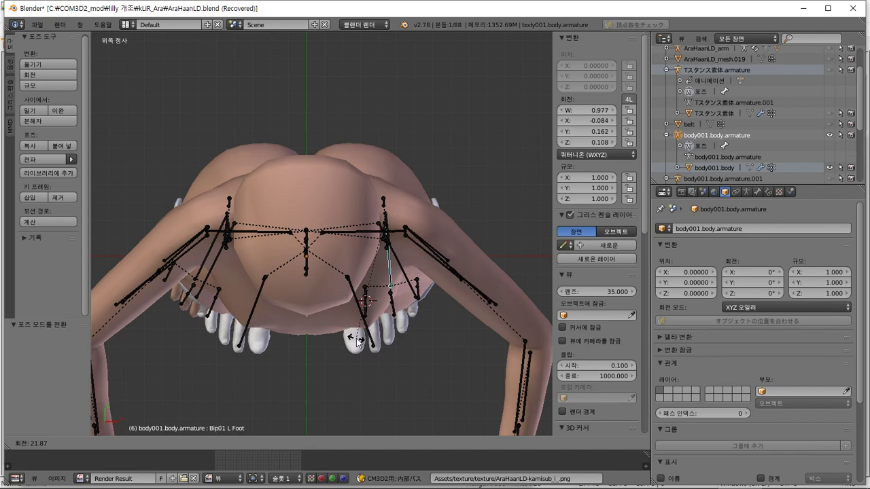
text(22)
key(Return)
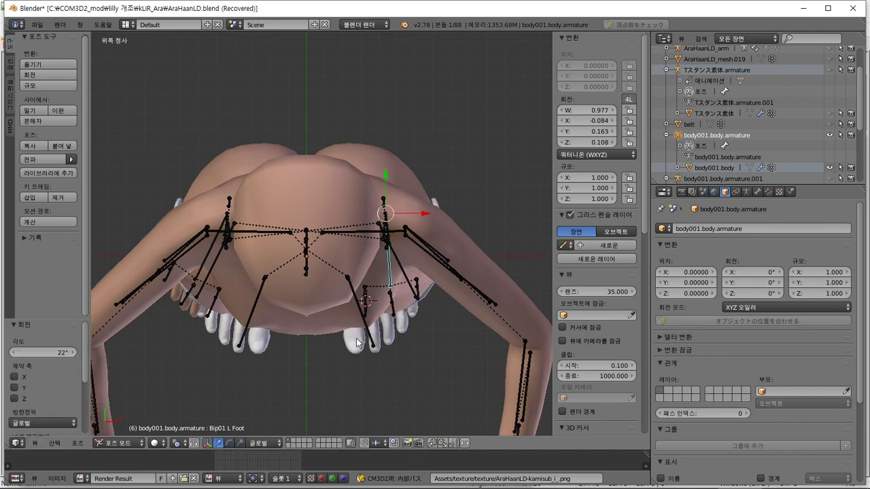
right_click(221, 263)
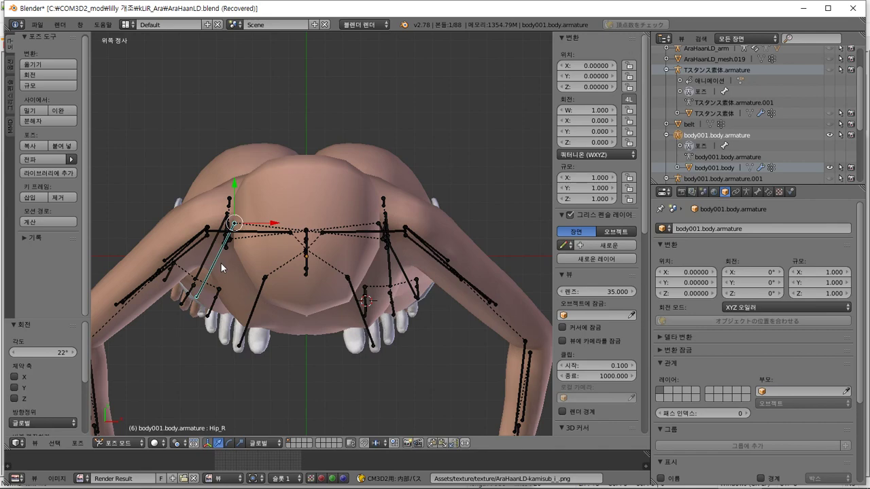
text(r)
text(-22)
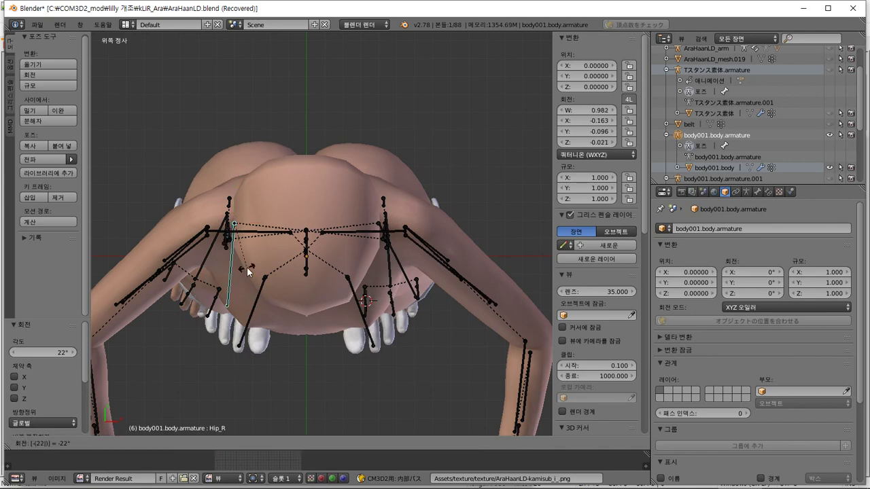
key(Return)
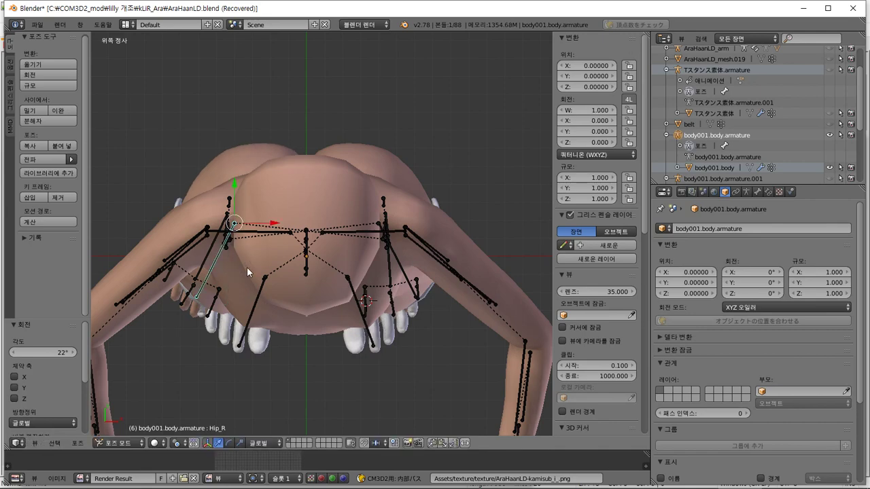
Step: Rotate the right foot bone by -22° in the top view to mirror the left foot
right_click(212, 260)
text(r)
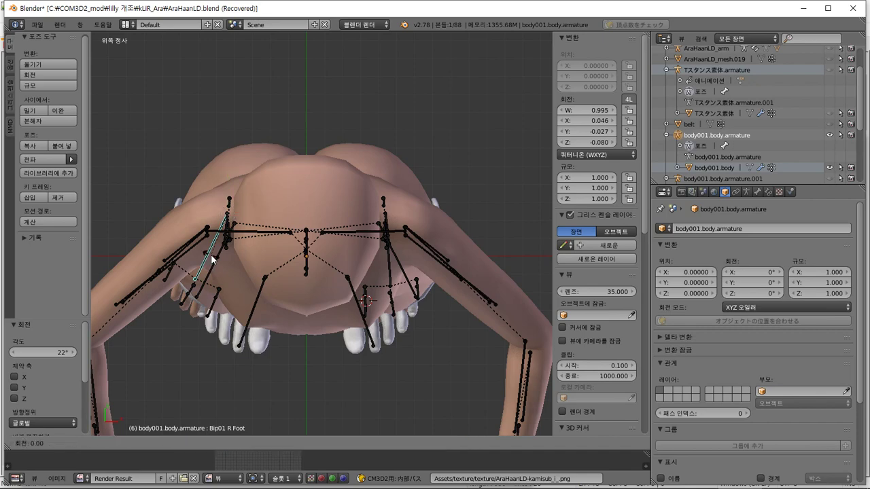
text(-22)
key(Return)
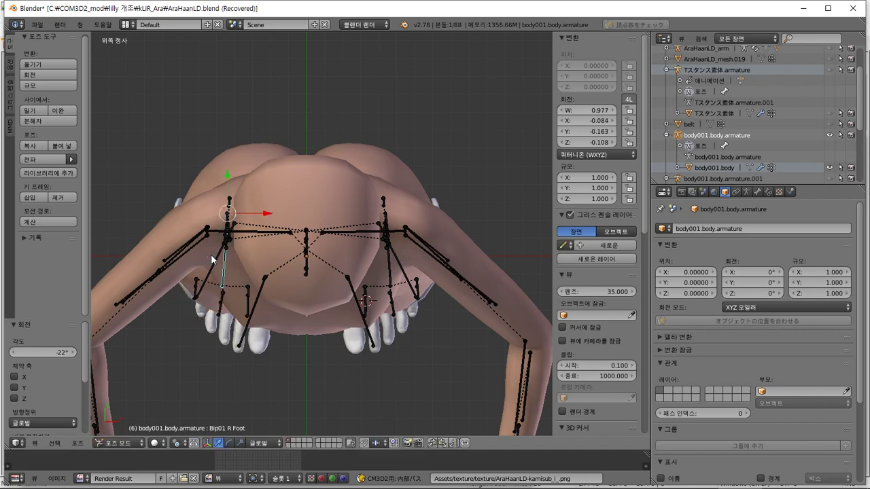
Step: Examine in the front view how the stockings cover the posed body legs from the cuffs down to the toes
key(KP_1)
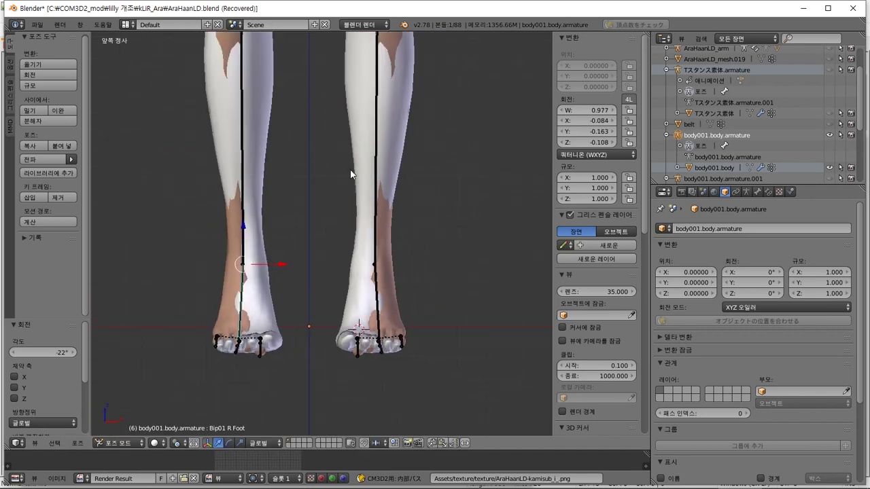
shift+scroll(359, 204, up, 4)
right_click(376, 274)
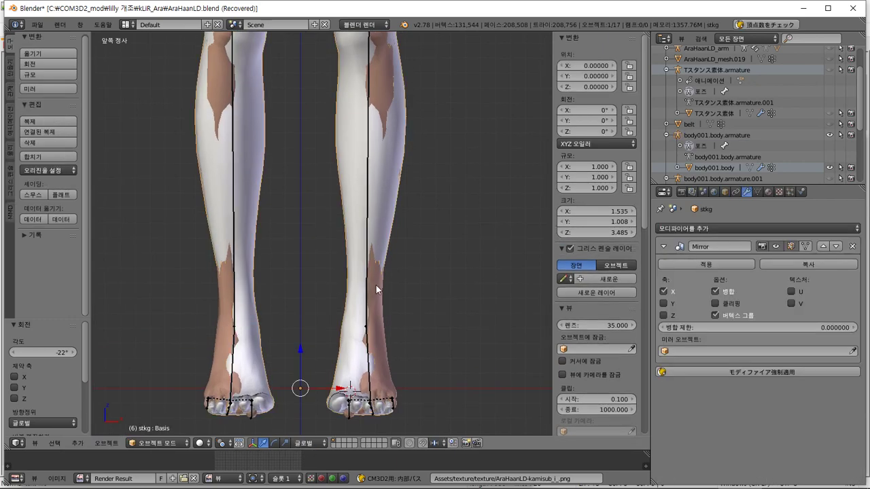
right_click(377, 284)
scroll(381, 204, down, 1)
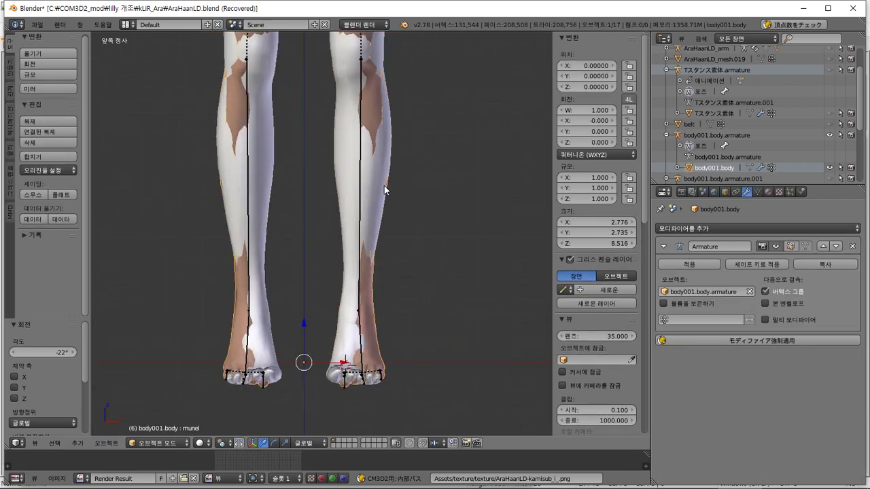
shift+scroll(381, 238, up, 5)
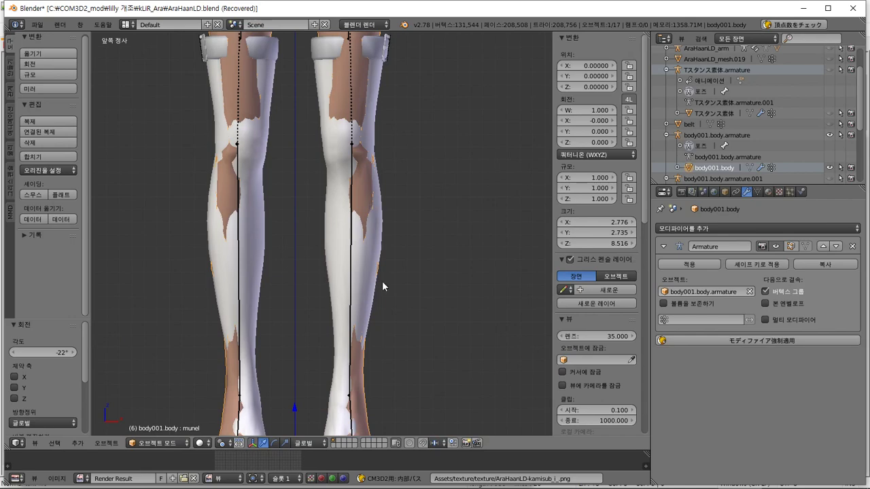
shift+scroll(380, 219, down, 5)
scroll(379, 218, up, 3)
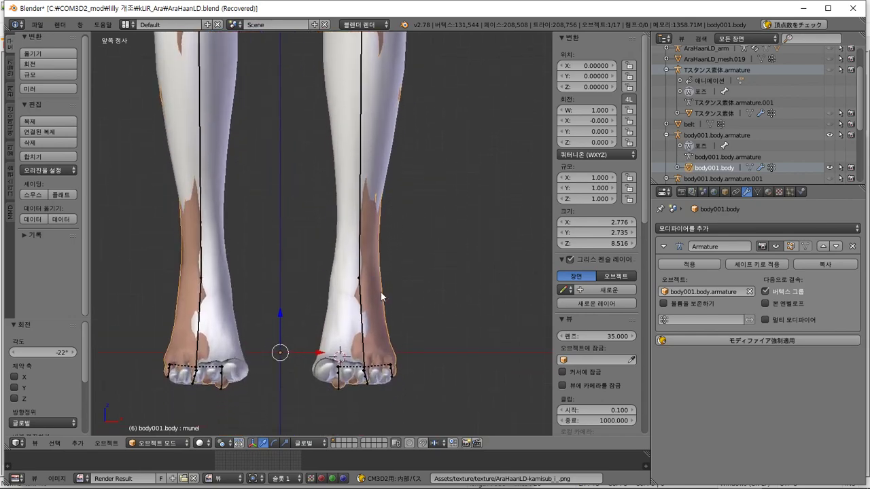
Step: Move the stocking's foot and ankle vertices about 0.042 outward along X with proportional editing to fit over the body's foot
right_click(339, 317)
key(Tab)
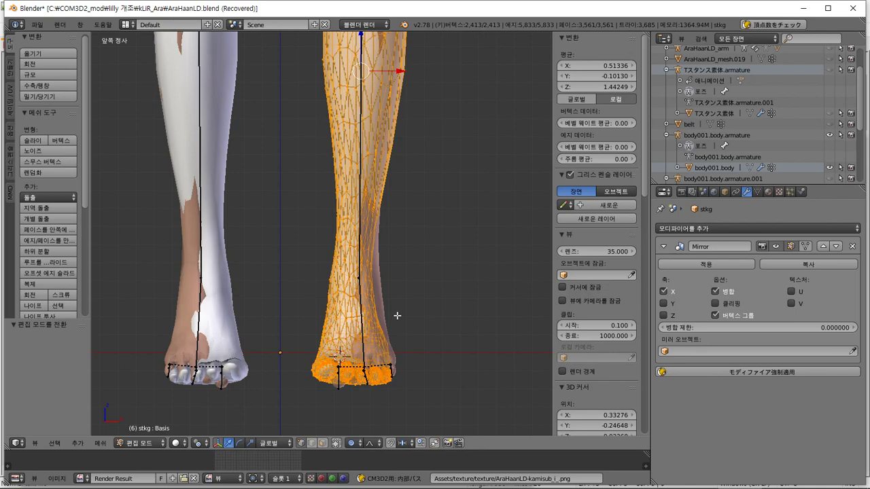
key(a)
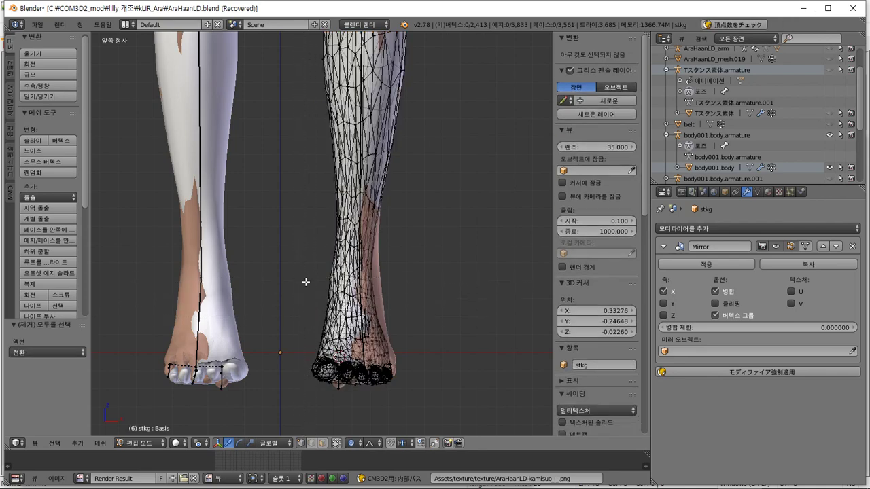
drag(305, 282, 453, 436)
key(g)
key(x)
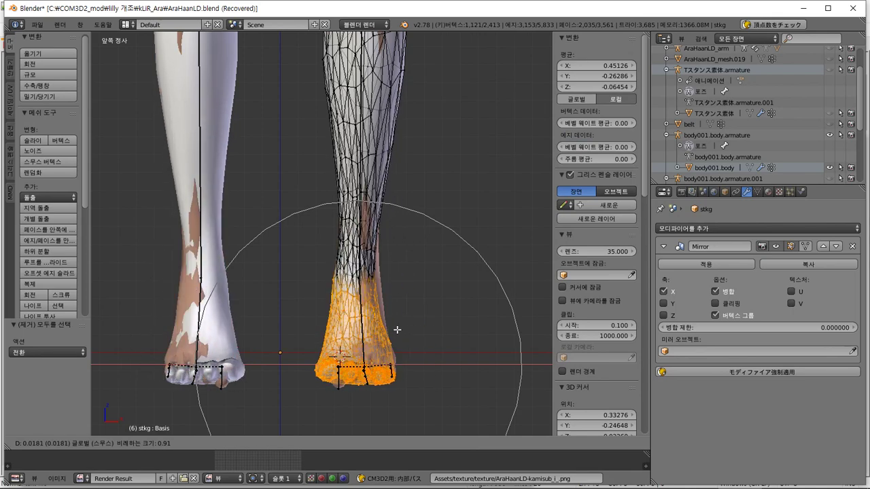
click(397, 330)
middle_drag(407, 328, 340, 335)
key(g)
key(x)
click(397, 335)
key(KP_3)
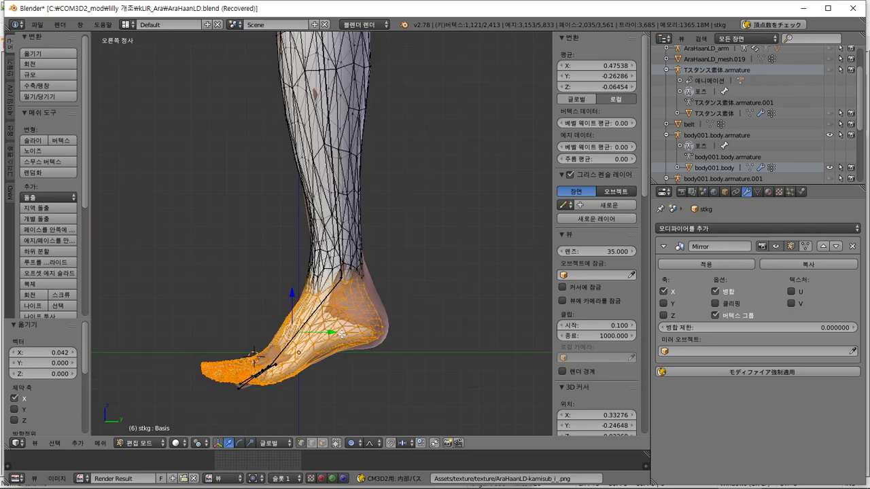
Step: Move the stocking's foot and ankle vertices about 0.036 along Y with proportional editing to line up with the body's foot
key(g)
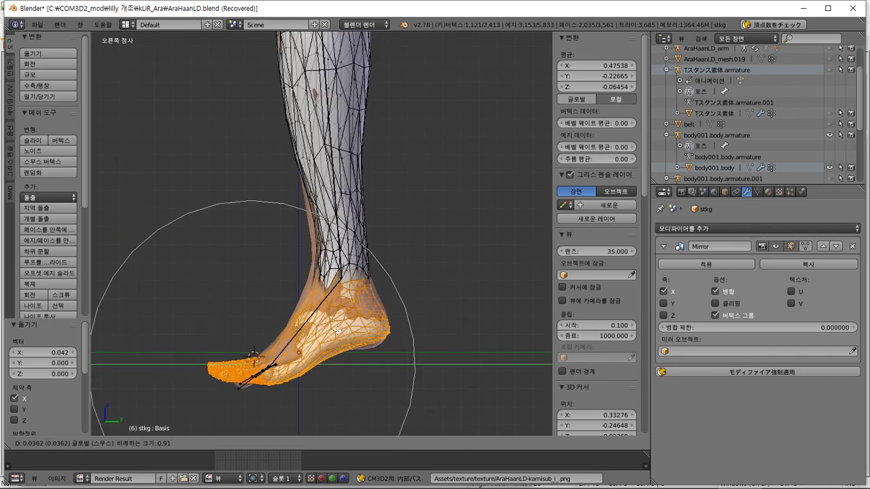
key(y)
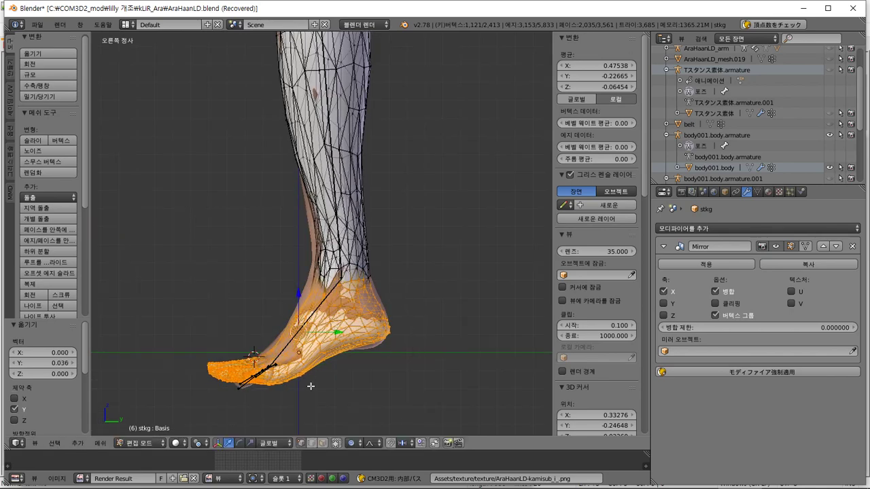
click(316, 380)
Step: Select only the stocking's toe vertices in the right side view and set the pivot point to the 3D cursor
key(a)
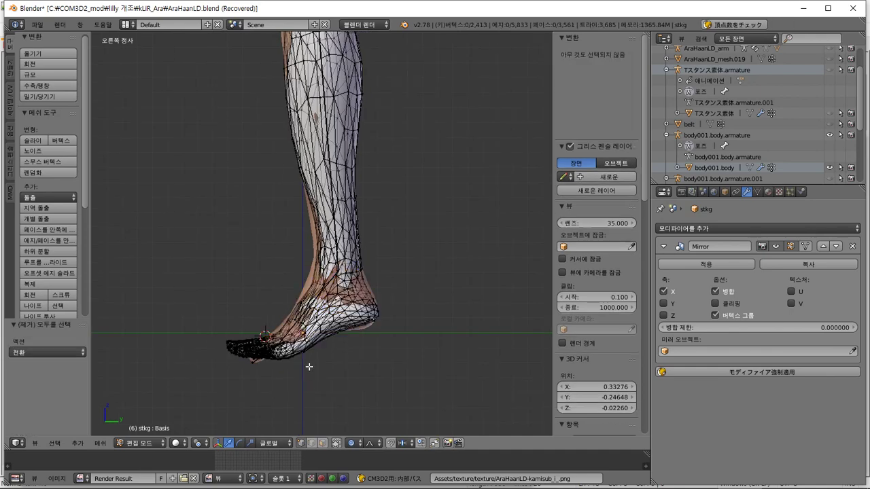
scroll(262, 354, up, 5)
scroll(265, 339, up, 3)
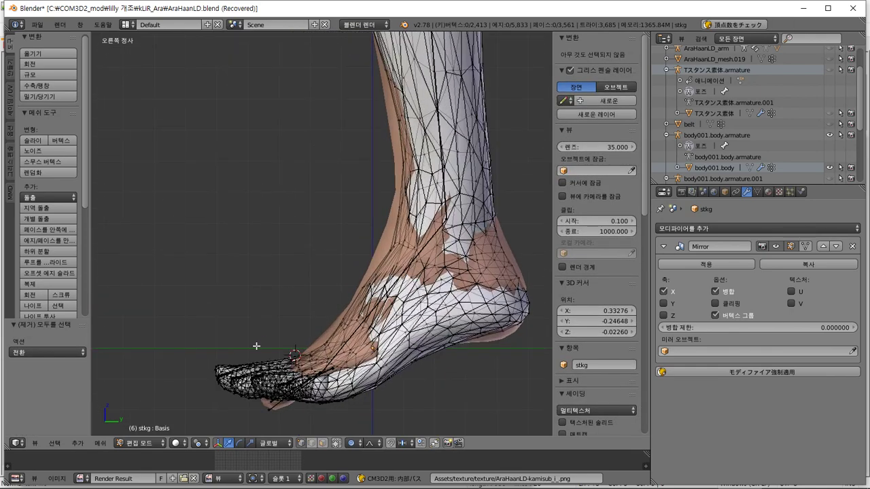
key(b)
drag(218, 314, 319, 386)
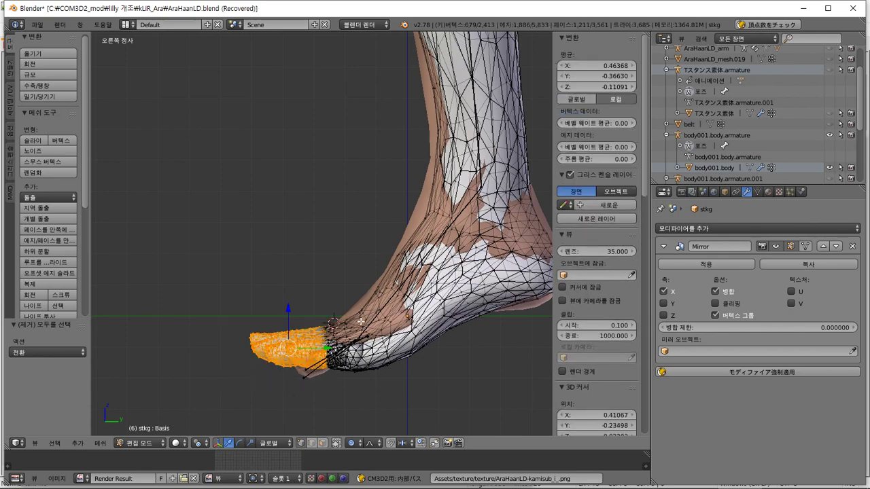
key(r)
key(Escape)
scroll(364, 307, down, 5)
scroll(374, 259, up, 5)
click(198, 443)
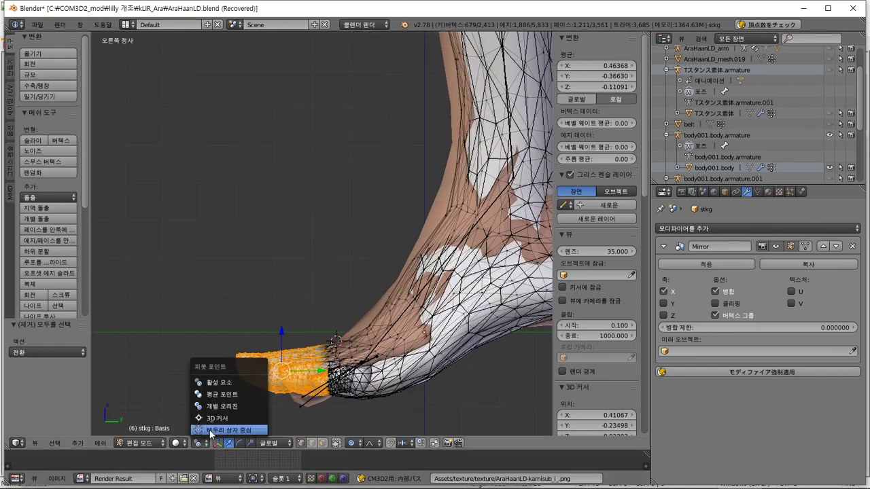
click(258, 404)
Step: Rotate the toe vertices by about -23.7° around the 3D cursor, using a proportional editing size of about 0.32
key(r)
scroll(315, 401, up, 1)
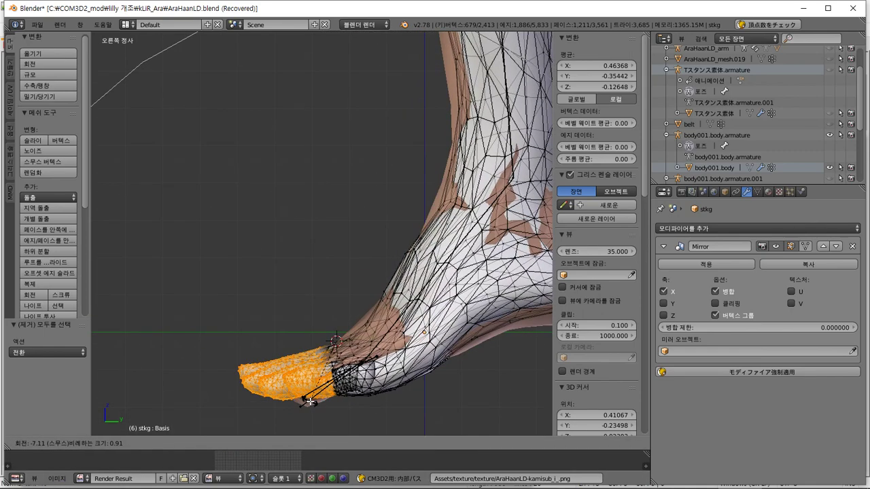
right_click(316, 401)
scroll(316, 401, up, 1)
key(r)
scroll(316, 402, up, 10)
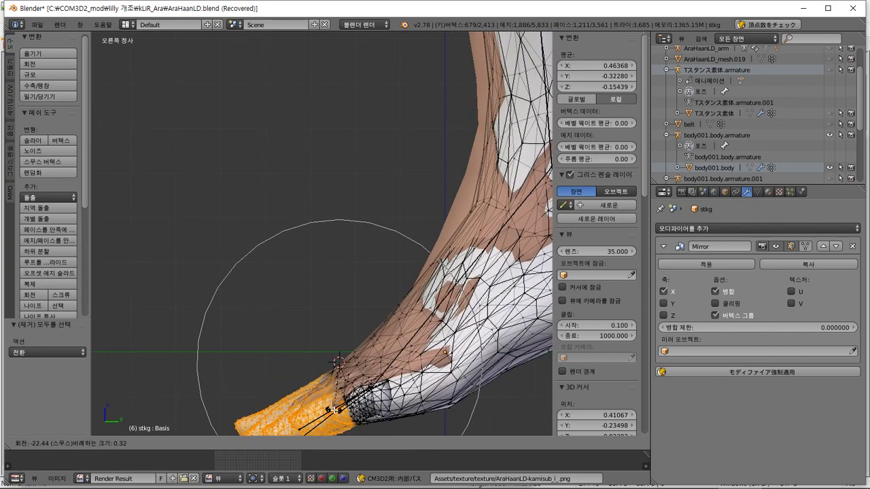
click(335, 414)
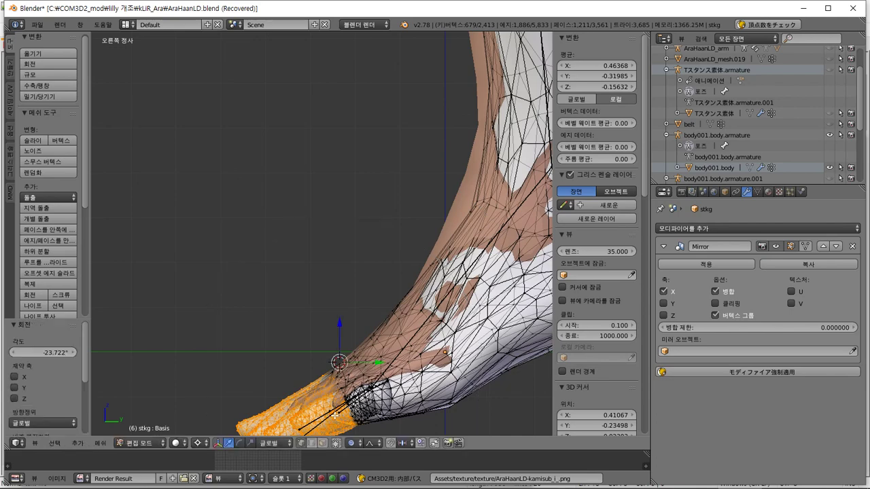
scroll(335, 415, down, 2)
shift+middle_drag(342, 401, 335, 402)
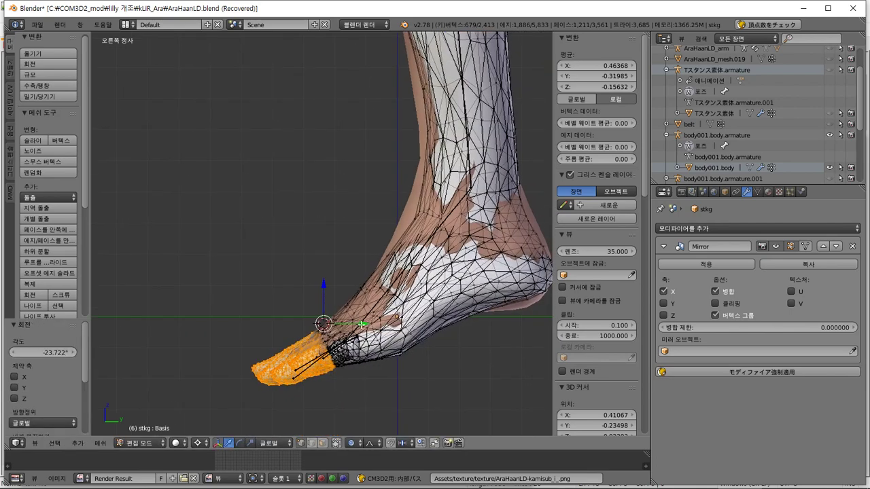
key(g)
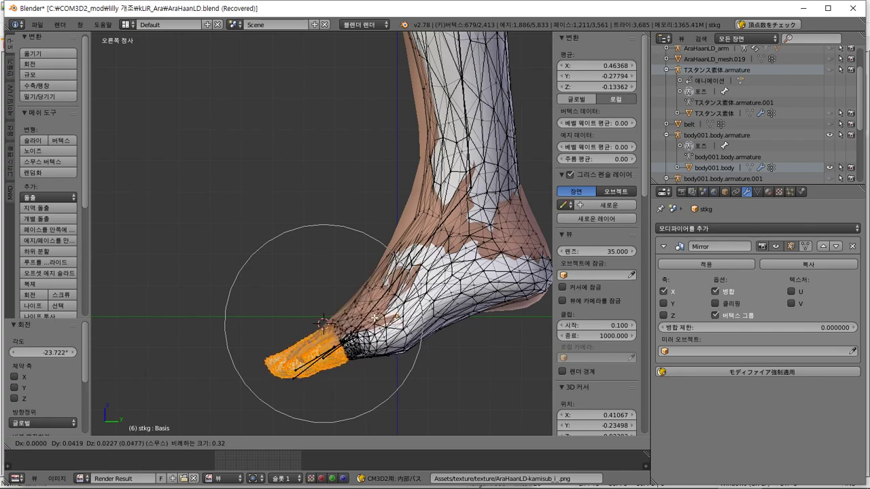
click(369, 320)
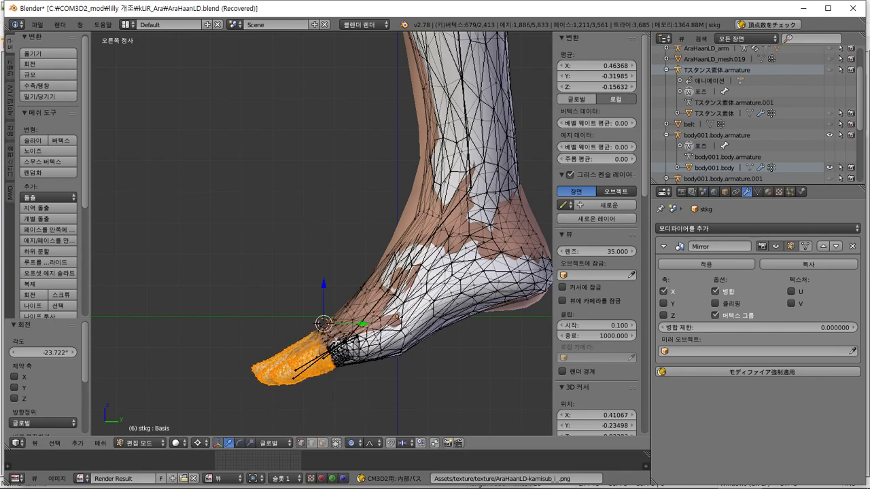
Step: Replace the selection with just the tip vertices of all five stocking toes, seen from the front
middle_drag(369, 320, 431, 409)
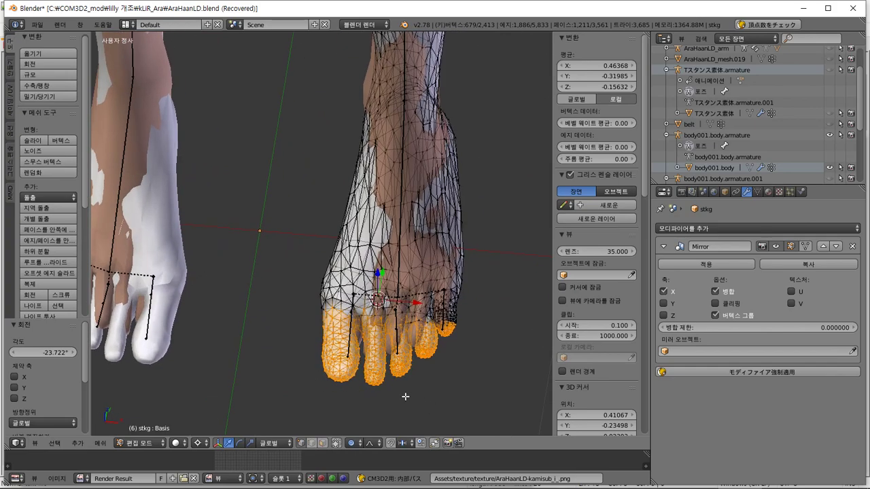
key(a)
key(b)
drag(327, 370, 408, 382)
key(b)
key(b)
key(b)
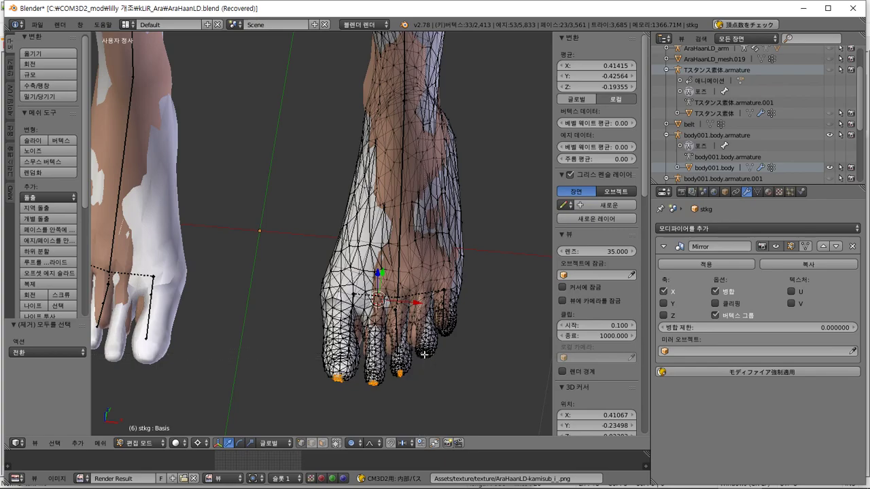
drag(416, 347, 499, 357)
key(b)
Step: Move the toe-tip vertices about 0.072 along Y and 0.024 along Z in the right side view with proportional editing
middle_drag(499, 357, 356, 303)
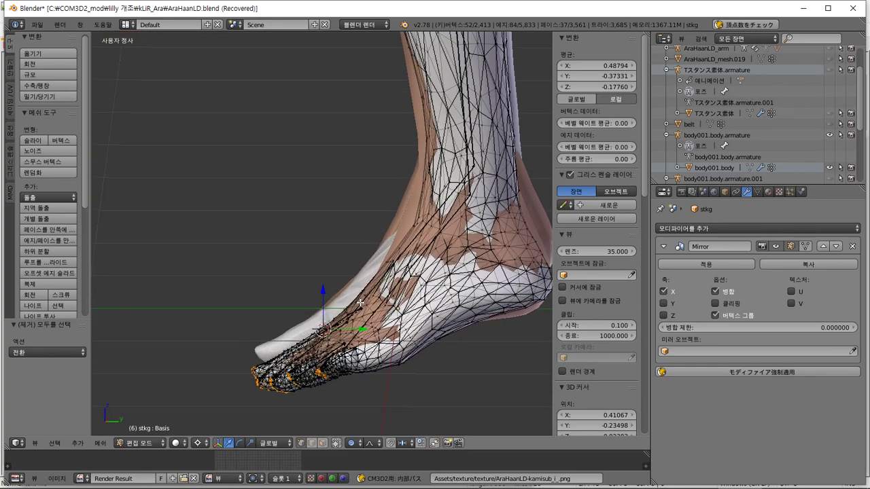
key(KP_3)
key(g)
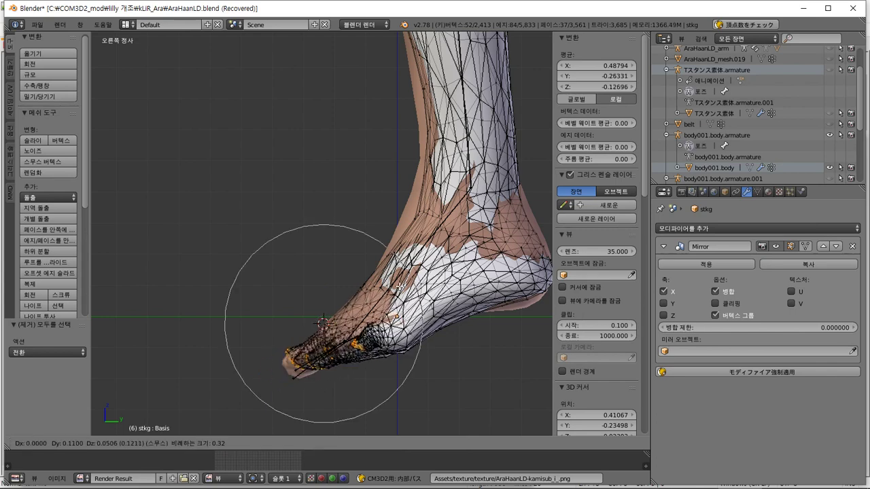
click(384, 295)
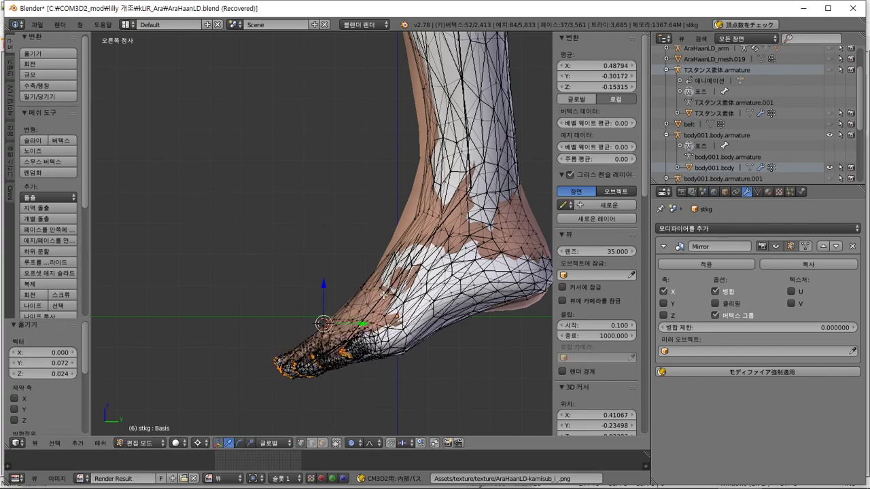
Step: Try to draw the toe-tip vertices closer together with Scale and Push/Pull around a repositioned 3D cursor
middle_drag(385, 295, 416, 361)
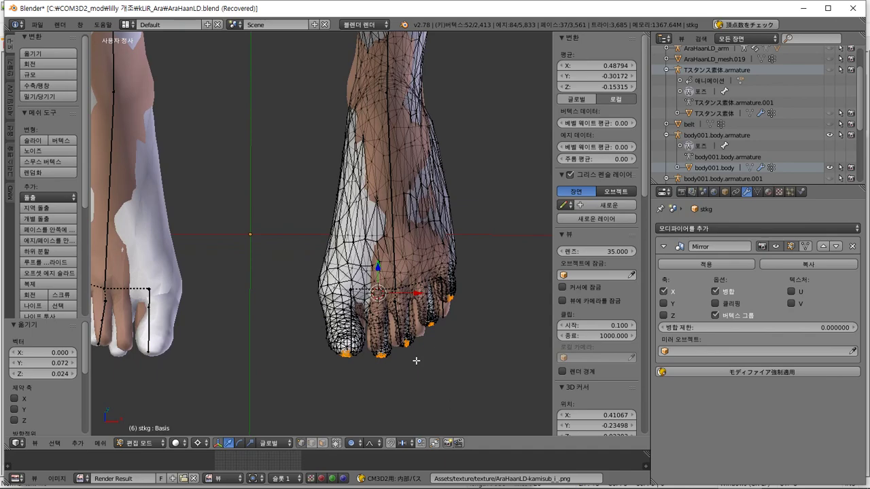
key(KP_1)
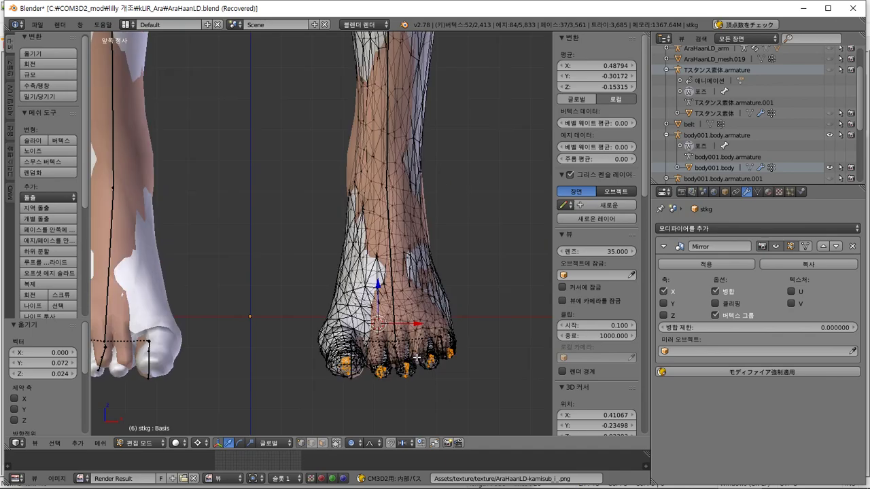
middle_drag(420, 355, 433, 368)
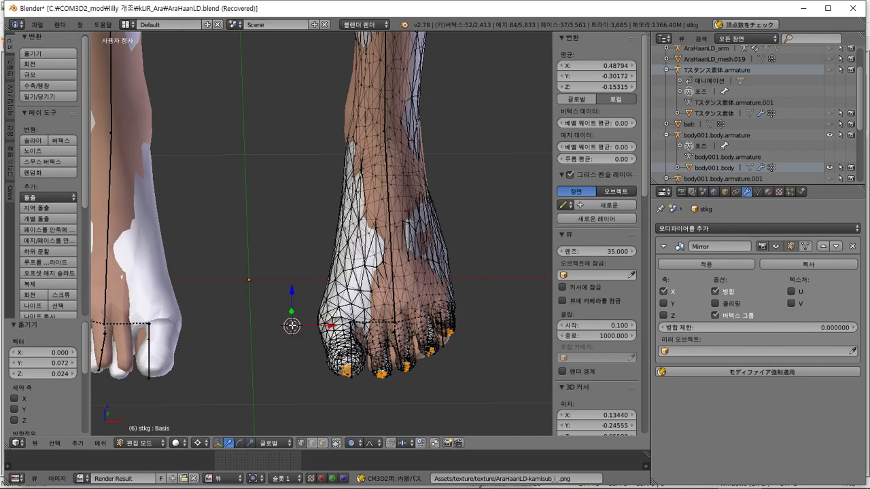
key(s)
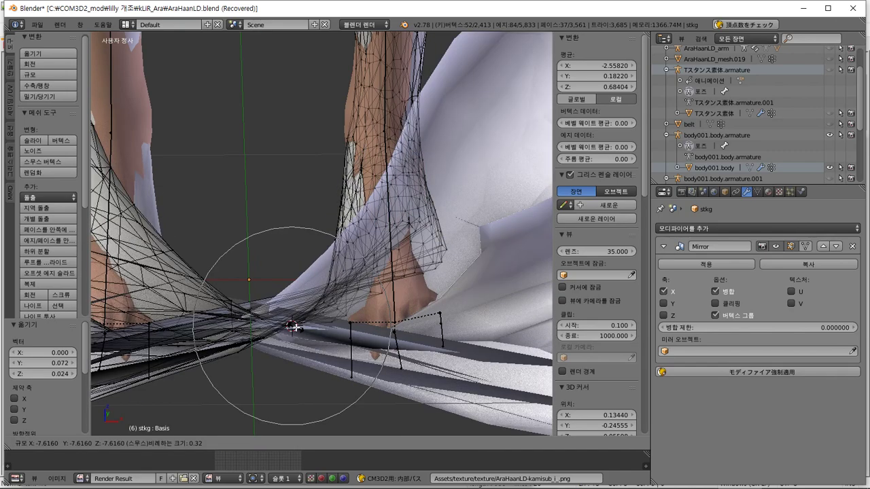
key(Escape)
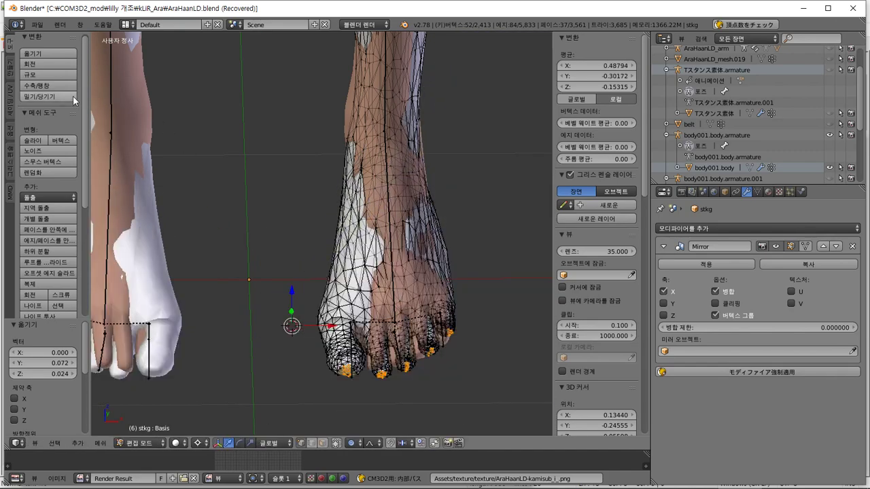
click(51, 98)
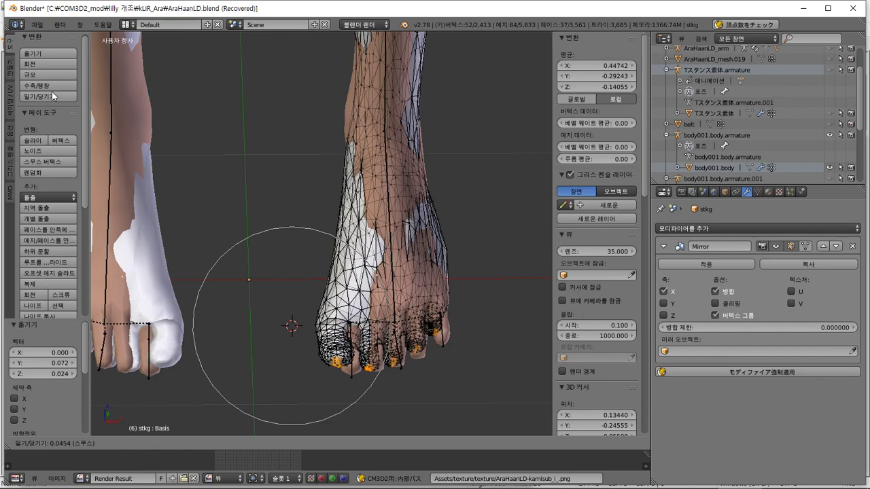
click(51, 91)
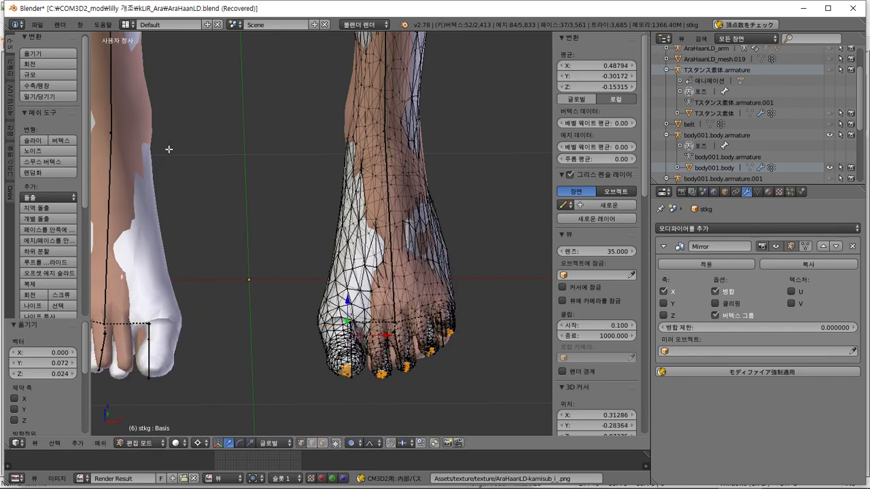
click(58, 97)
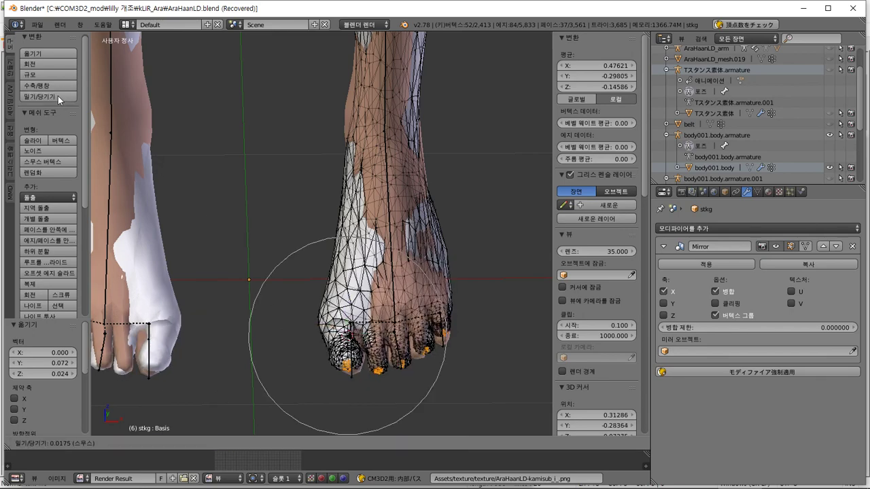
click(57, 96)
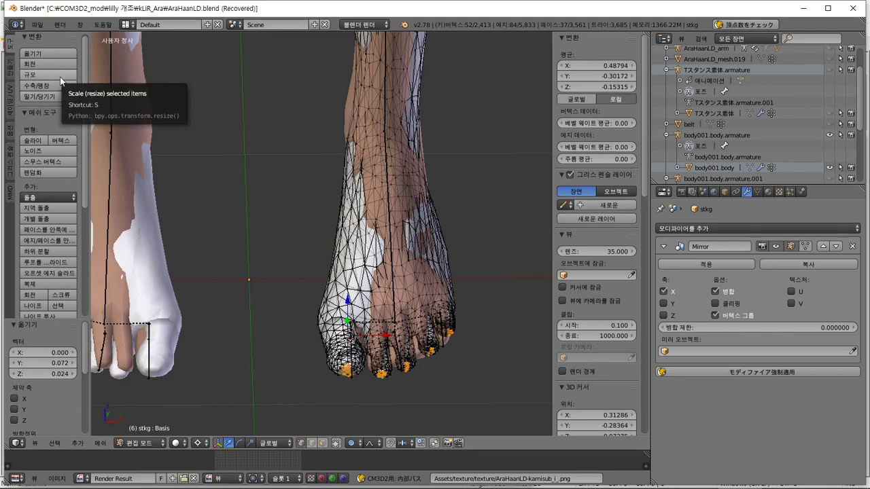
click(60, 74)
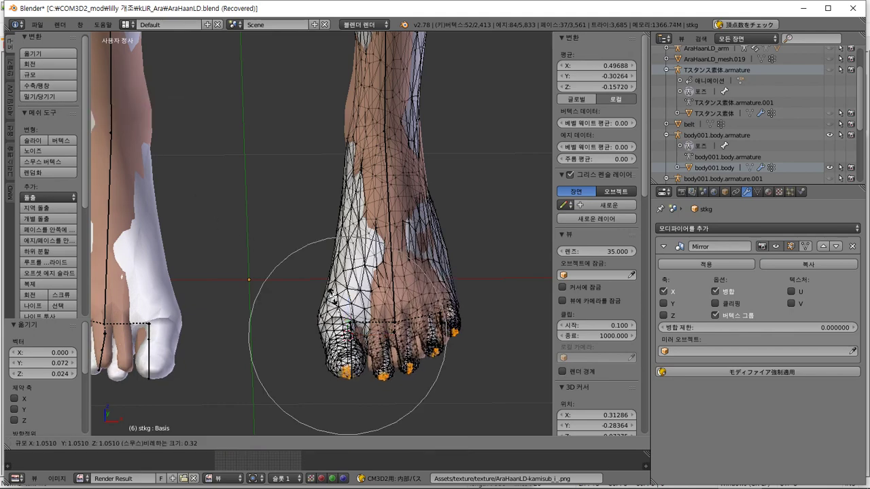
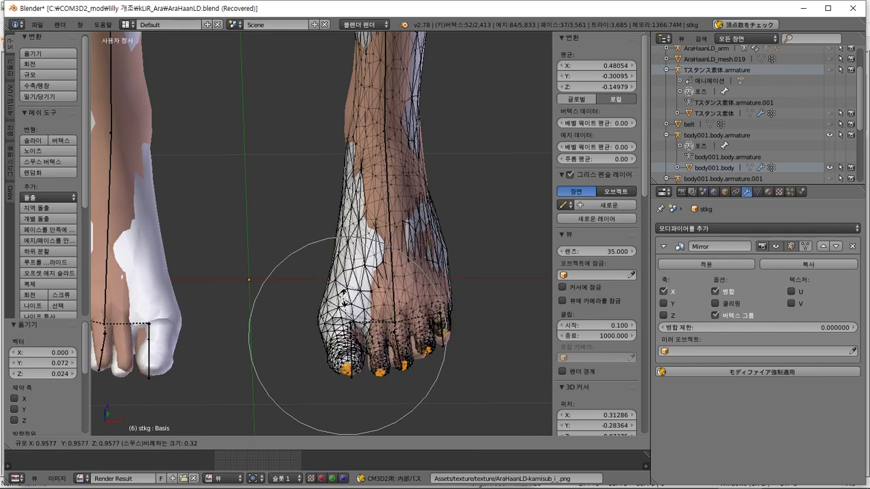
click(345, 298)
Step: Replace the selection with all stocking vertices above the knee in the right side view and try Push/Pull on them
middle_drag(472, 296, 460, 348)
scroll(405, 292, down, 2)
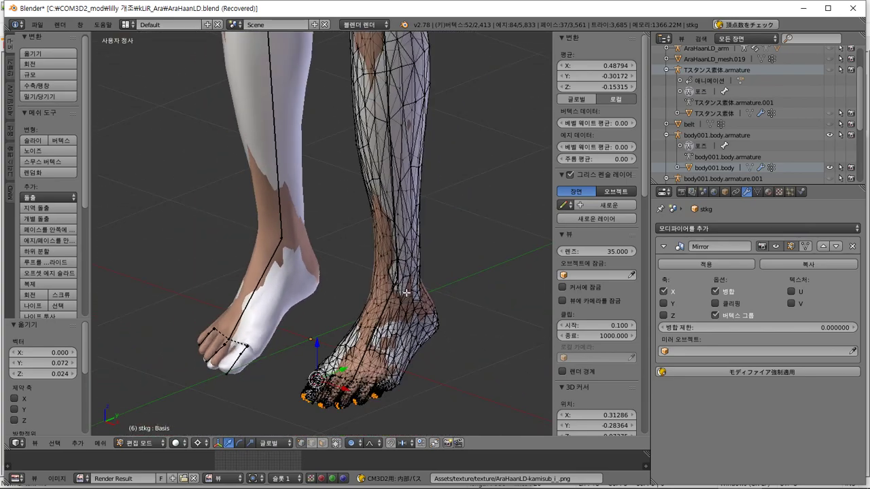
scroll(411, 215, up, 2)
shift+scroll(406, 175, up, 3)
shift+scroll(406, 175, up, 2)
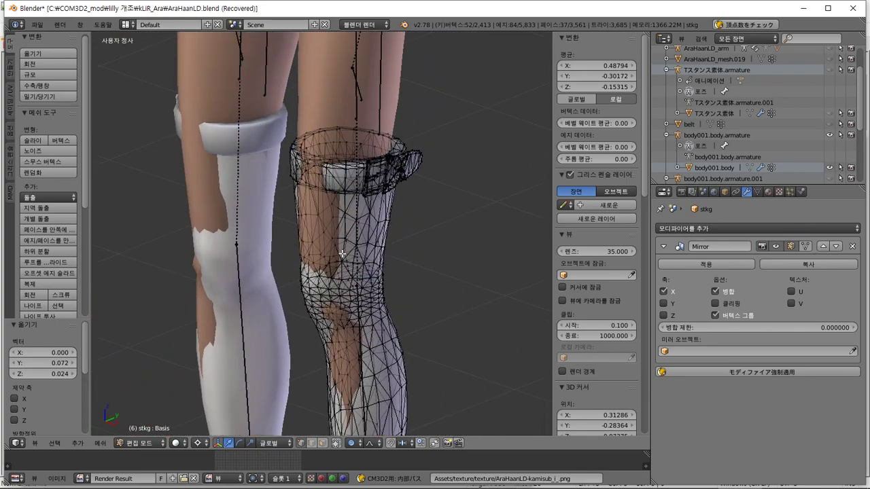
key(KP_3)
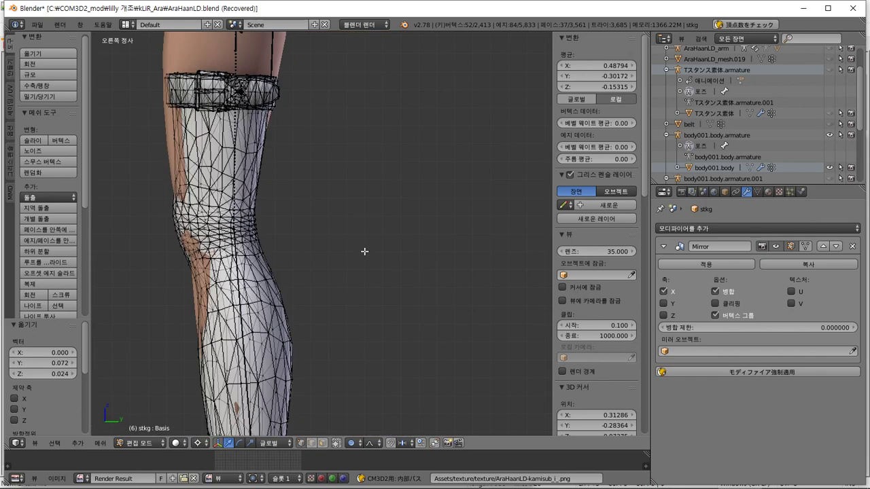
scroll(327, 244, down, 2)
key(a)
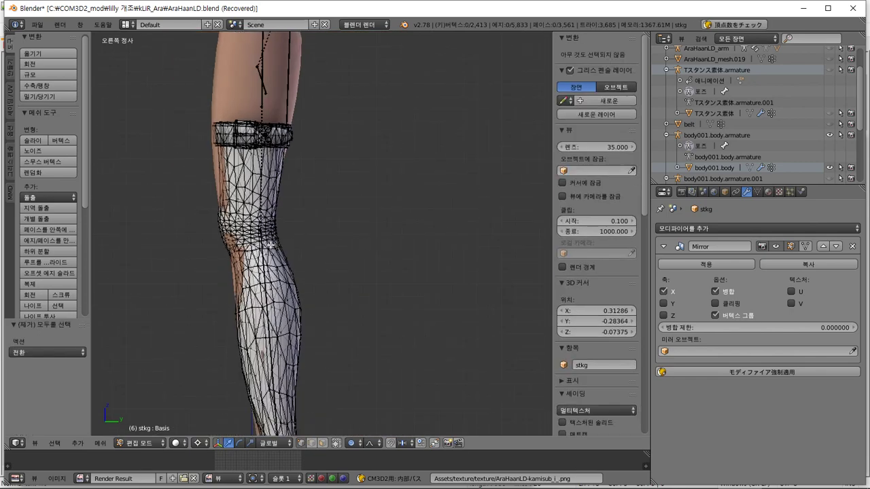
key(a)
shift+middle_drag(249, 217, 259, 247)
key(KP_3)
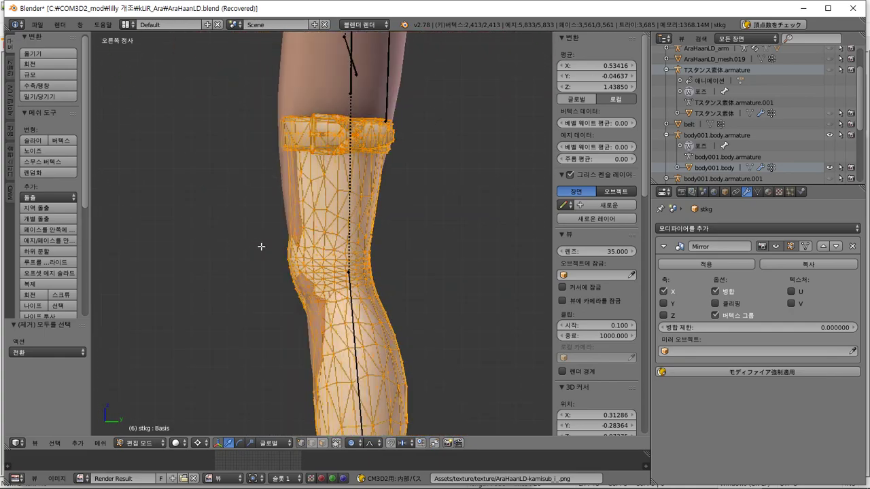
key(a)
drag(246, 255, 480, 91)
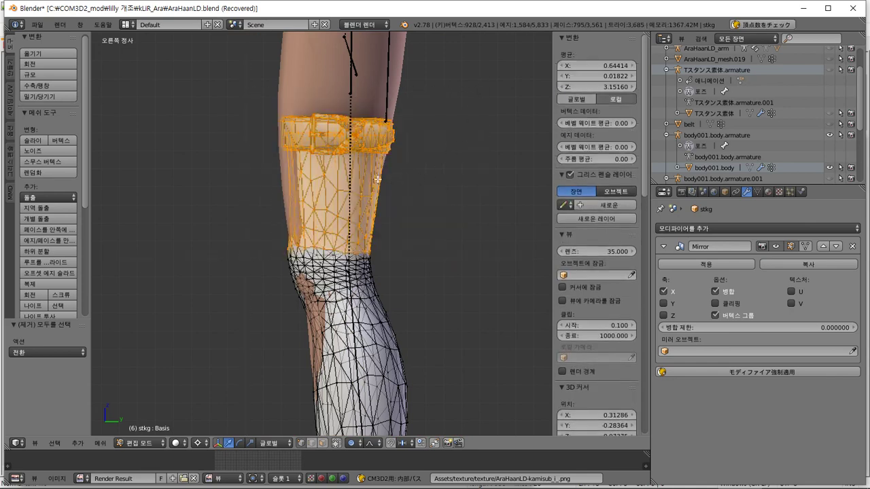
click(60, 95)
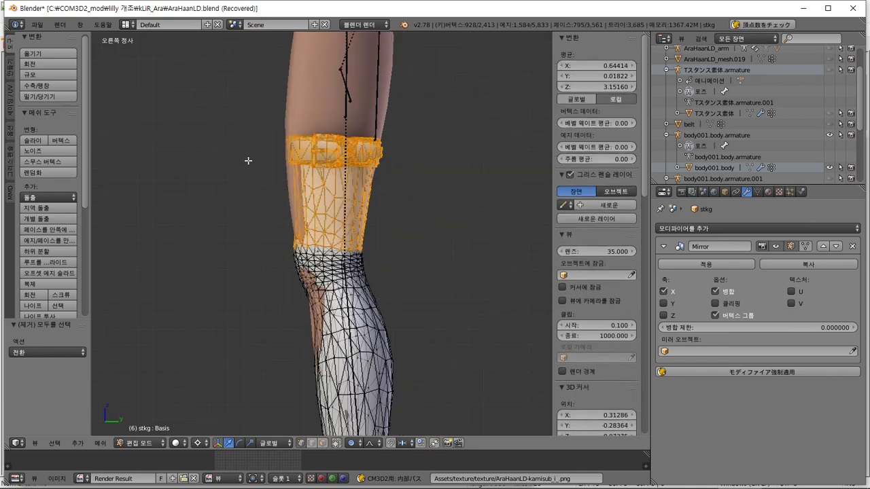
Step: Try to scale the entire stocking mesh uniformly in the right side view
shift+middle_drag(309, 253, 298, 139)
key(a)
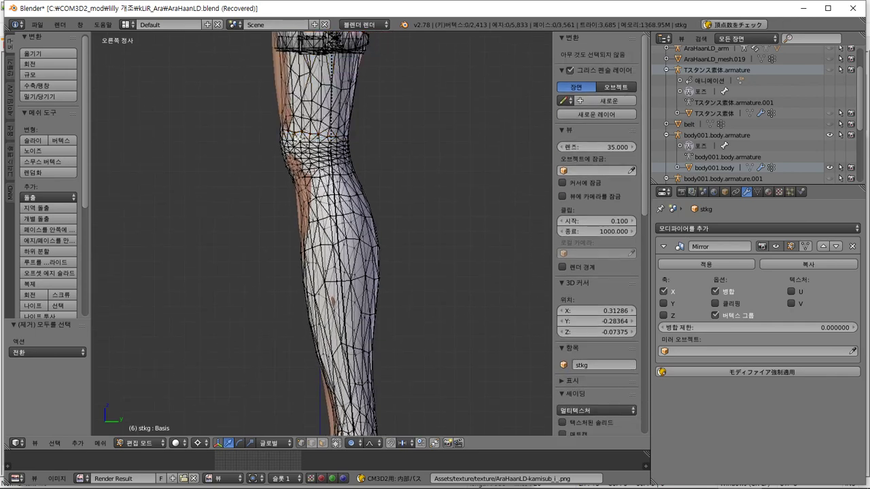
key(a)
key(s)
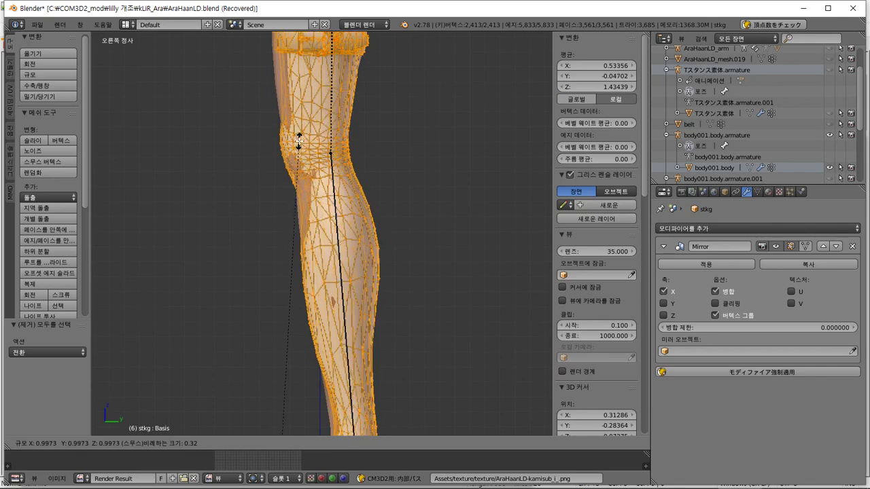
right_click(299, 141)
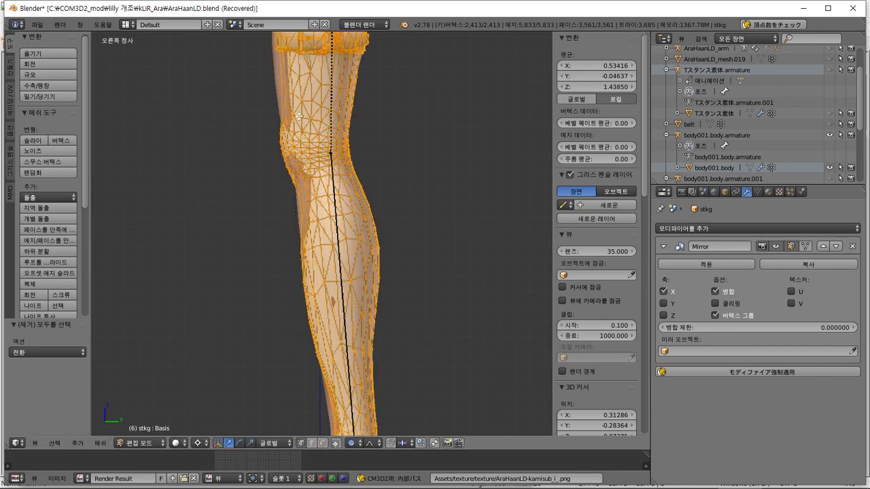
Step: Replace the selection with the stocking vertices above the knee, including the belted cuff, and try scaling them around the 3D cursor
shift+middle_drag(299, 115, 310, 235)
scroll(318, 243, up, 2)
key(a)
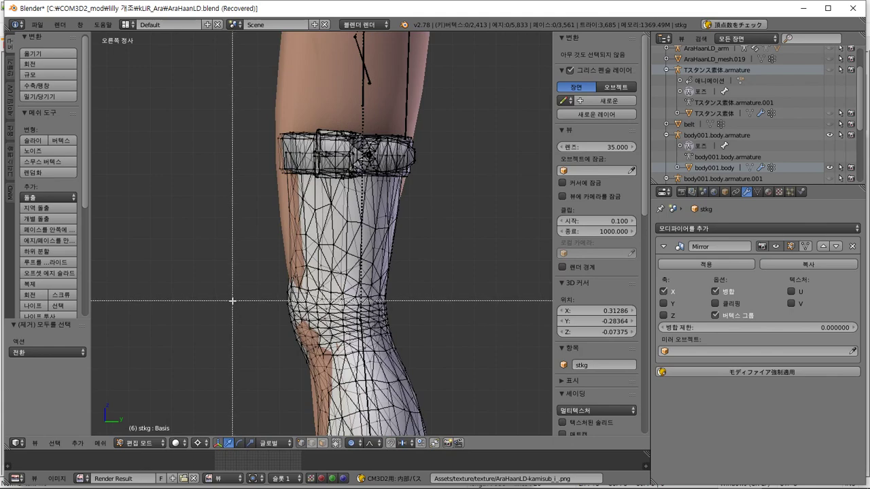
key(b)
drag(232, 299, 499, 119)
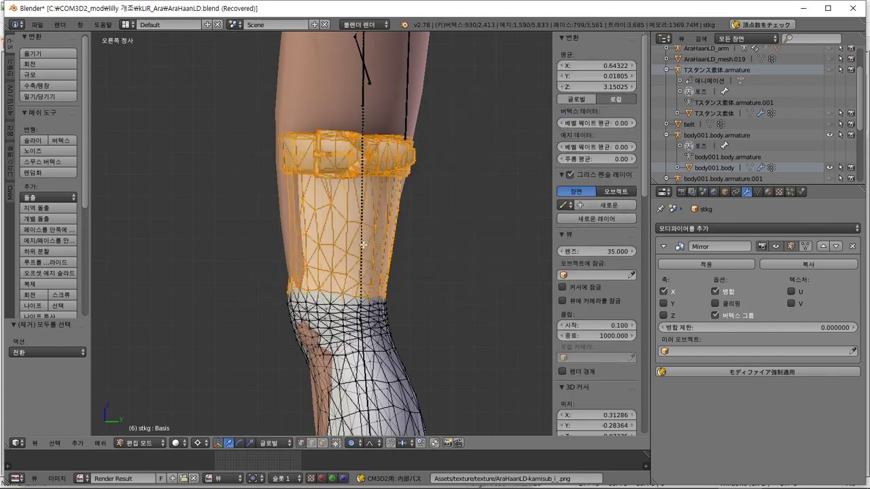
key(s)
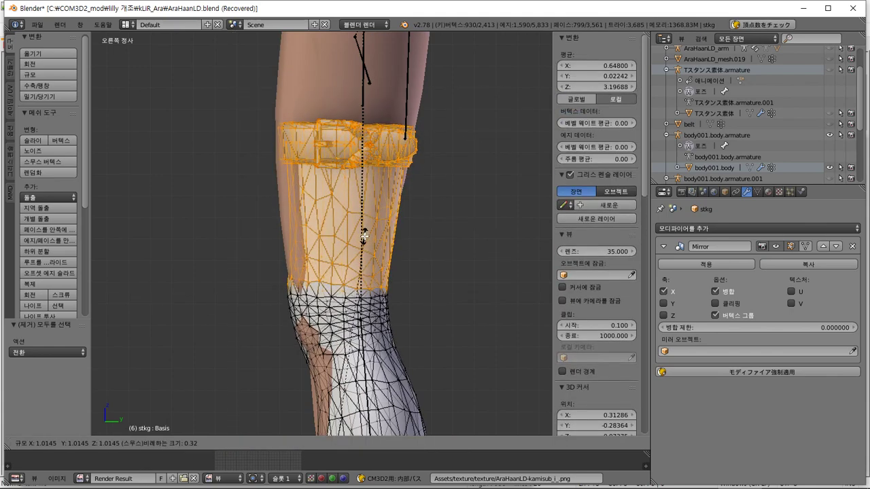
click(361, 250)
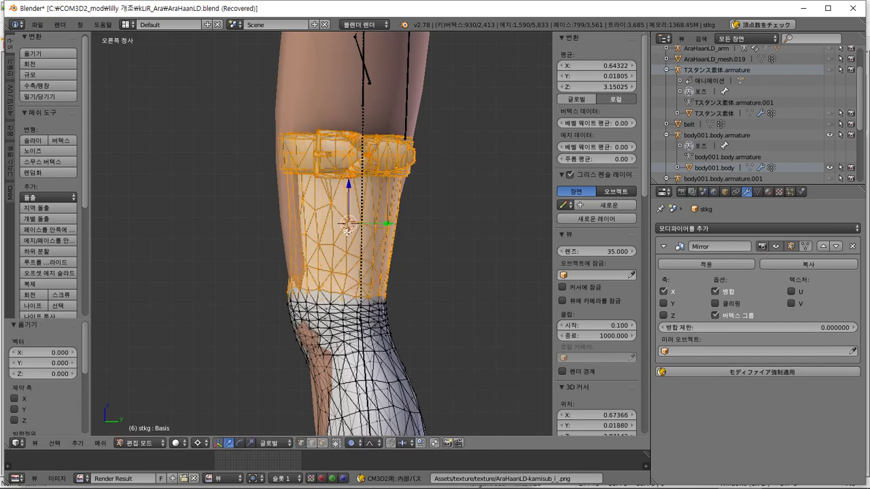
Step: Switch the pivot point away from the 3D cursor and try a uniform scale on the upper stocking vertices
click(198, 443)
click(214, 408)
key(s)
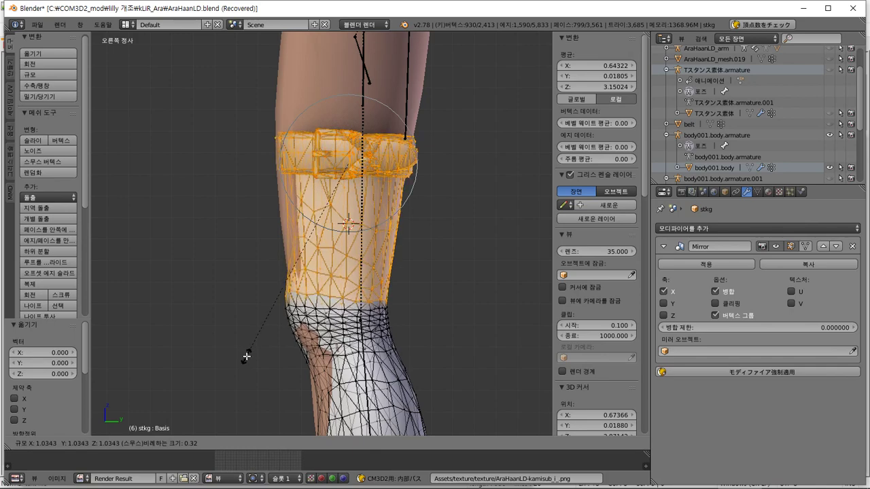
click(248, 350)
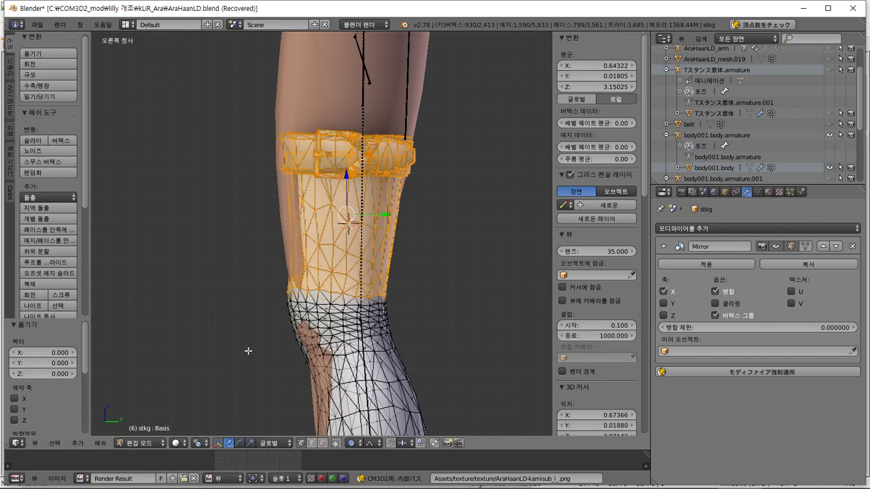
Step: Scale the upper stocking vertices by 1.109 along X and Y only and shift them slightly toward negative Y
key(s)
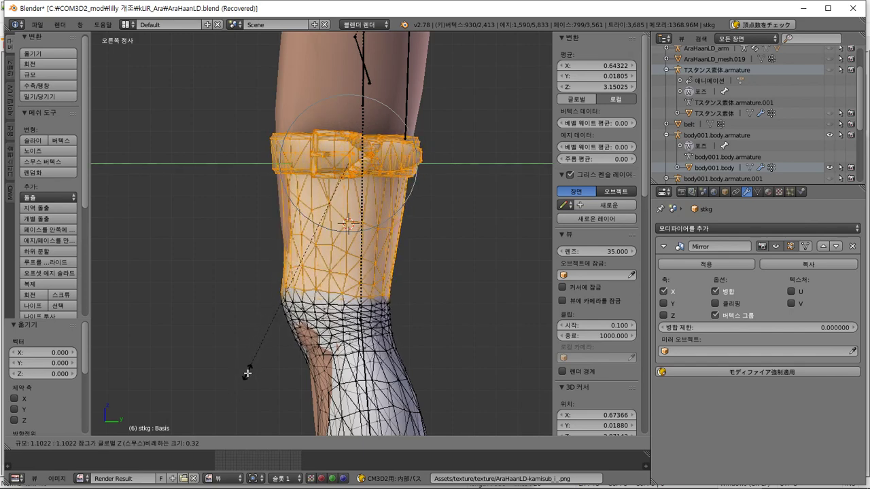
click(247, 374)
key(g)
key(y)
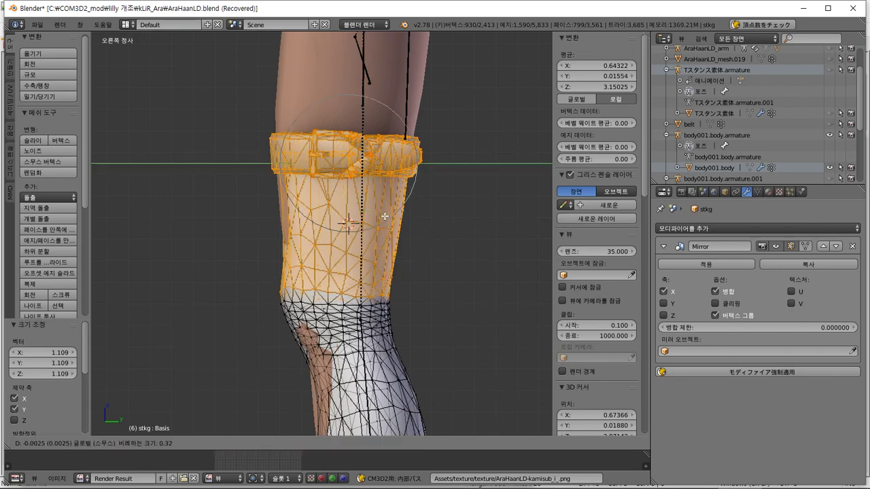
click(383, 218)
Step: Nudge the upper stocking vertices further along Y and check the fit of both legs from the front in Object Mode
middle_drag(382, 217, 385, 256)
key(Tab)
scroll(324, 270, up, 3)
key(Tab)
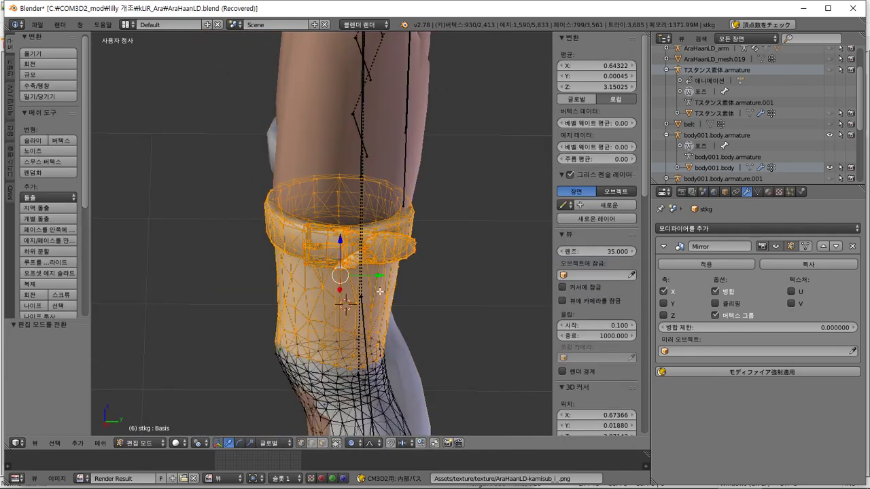
drag(379, 278, 370, 278)
key(Tab)
middle_drag(369, 278, 500, 276)
key(KP_1)
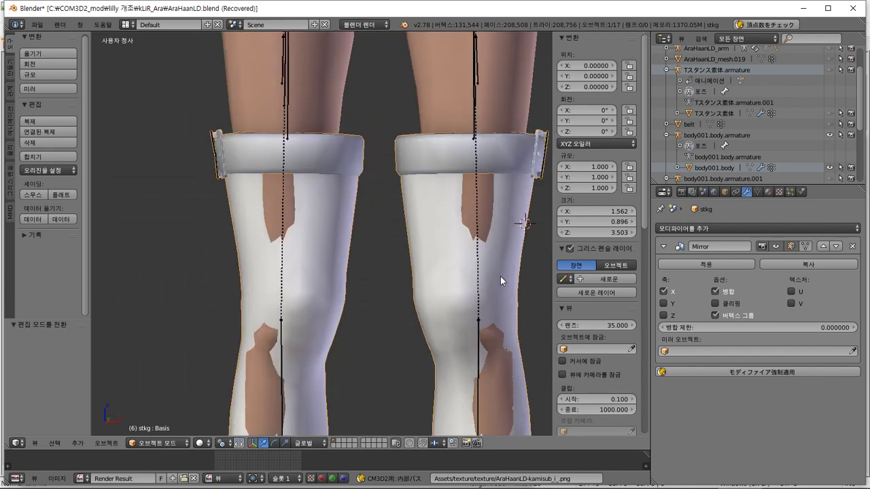
Step: Undo the widening and shifting of the upper stocking
key(ctrl+z)
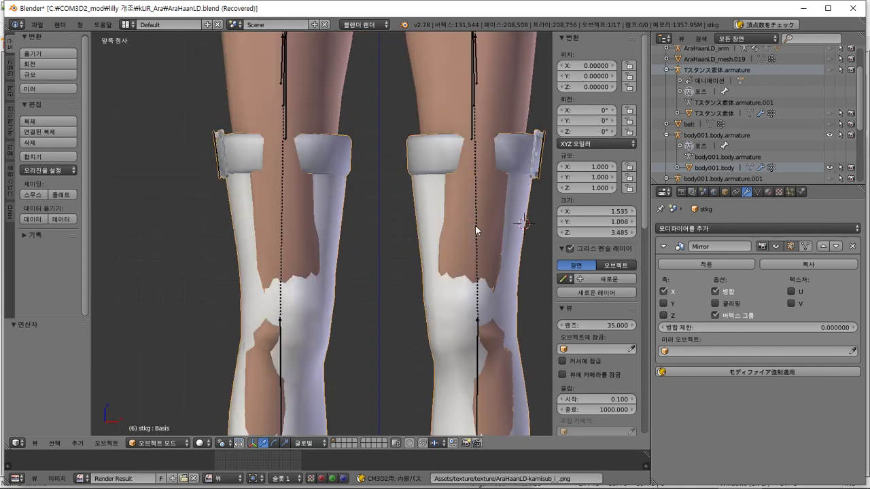
middle_drag(471, 217, 361, 233)
scroll(344, 240, up, 3)
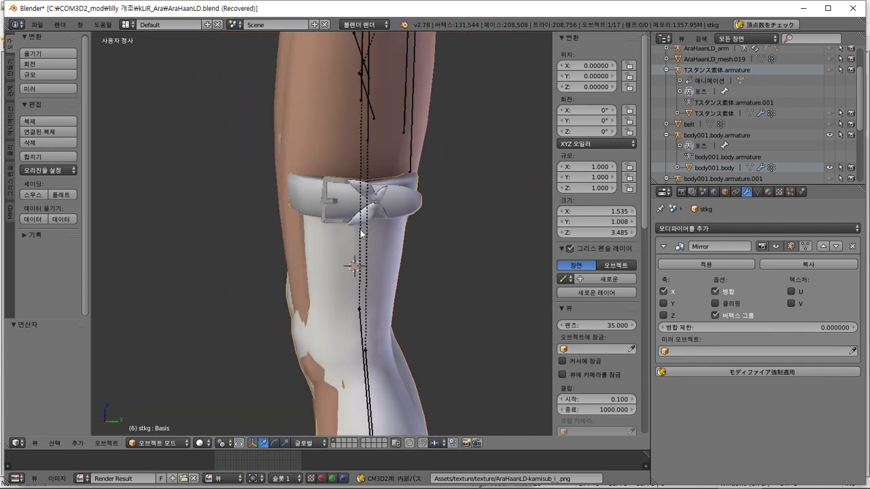
Step: Try to scale the whole stocking mesh along Y in the right side view with a proportional size of 0.91
key(KP_3)
key(Tab)
key(s)
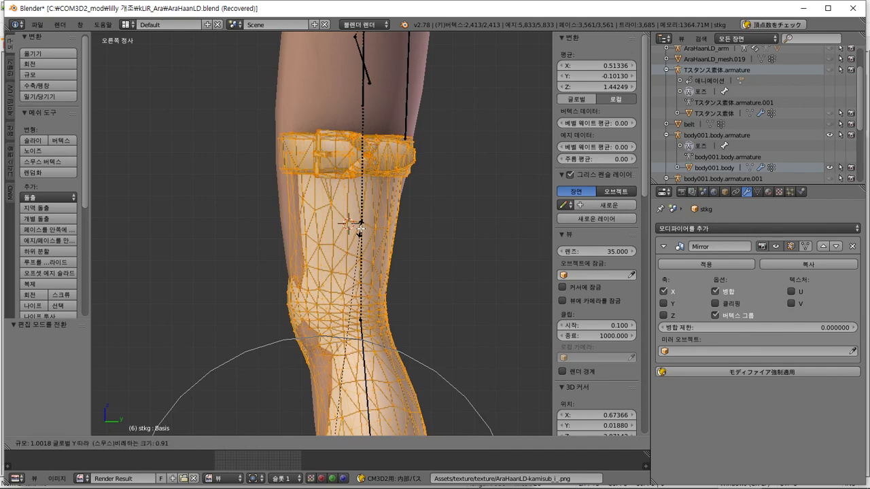
click(365, 218)
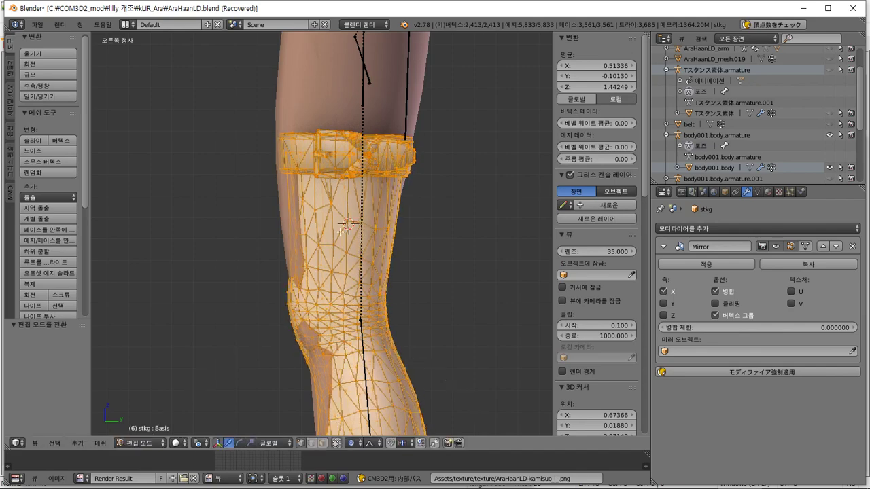
Step: Select only the cuff and the stocking vertices just below it, and scale them by 1.130 along Y with a proportional size of 0.91
key(a)
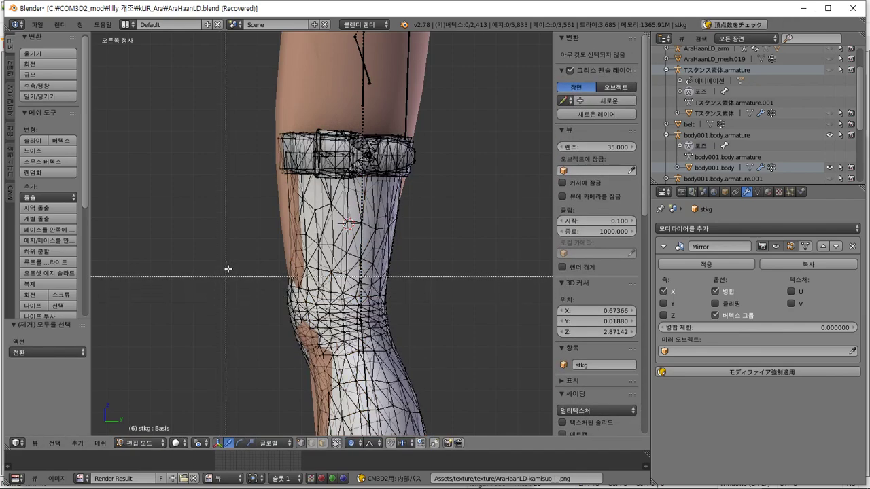
drag(219, 250, 495, 124)
key(s)
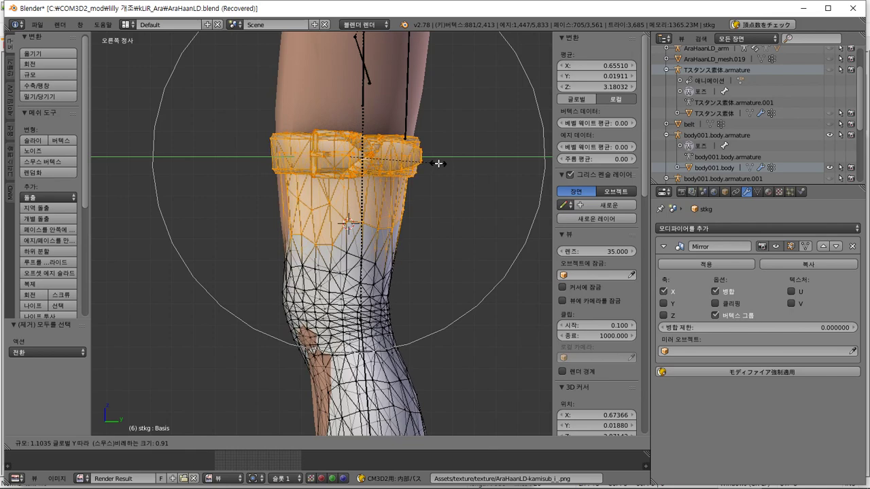
click(440, 163)
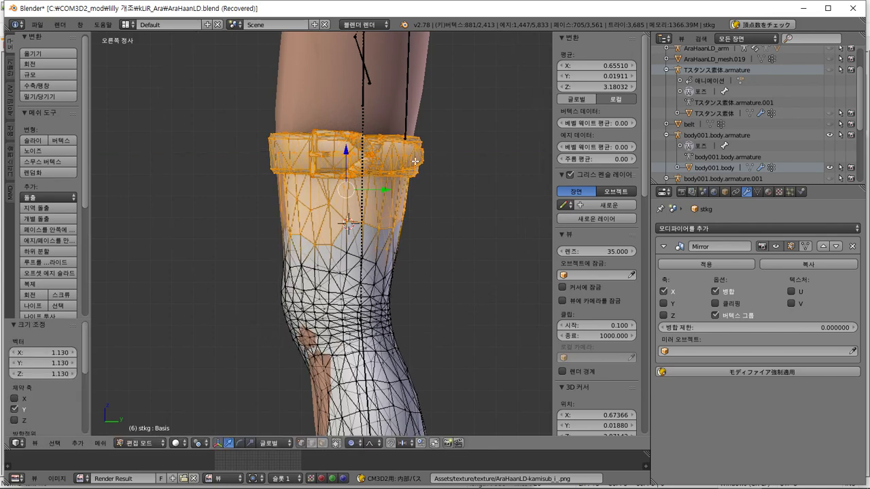
Step: Shift the cuff vertices about 0.013 toward negative Y and check both stockings from the front in Object Mode
drag(380, 190, 380, 189)
middle_drag(380, 188, 272, 206)
key(Tab)
key(KP_1)
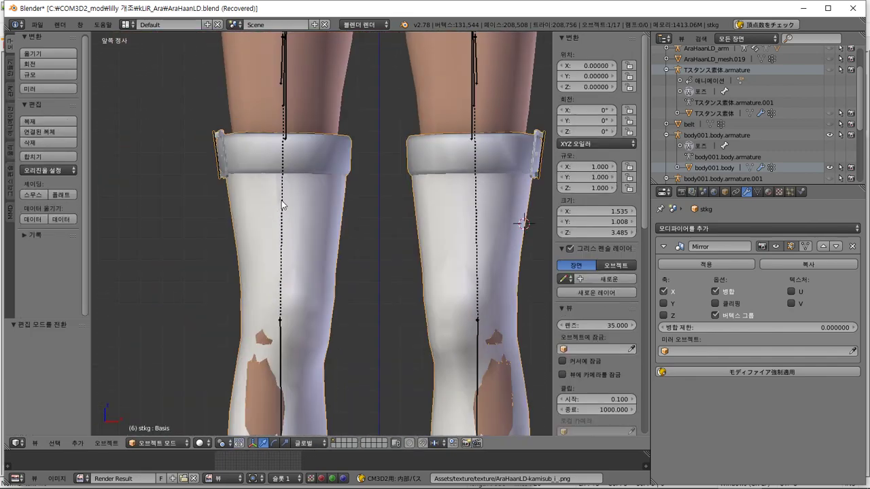
middle_drag(361, 174, 411, 170)
key(KP_1)
Step: Try to widen the cuff vertices along X in the front view with a proportional size of 0.91
key(Tab)
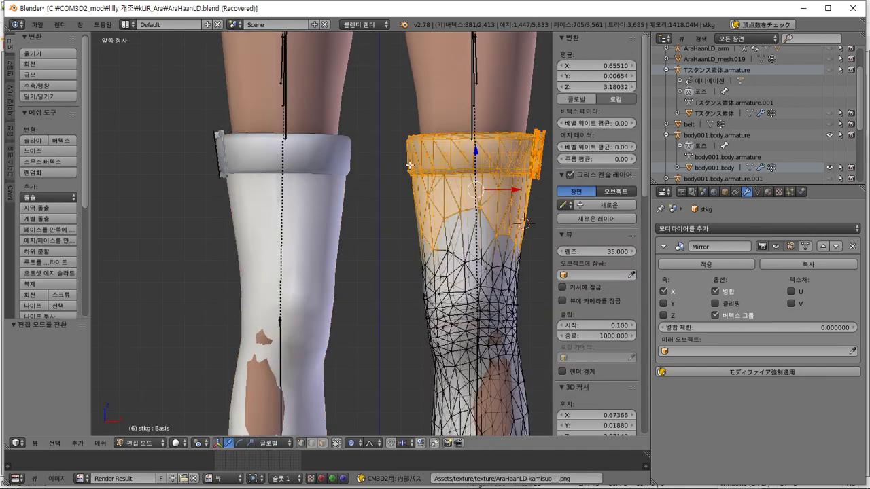
key(s)
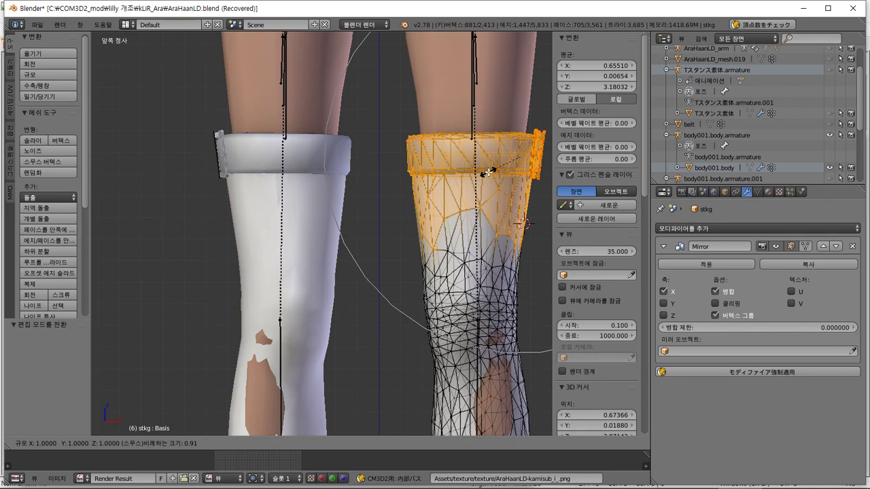
key(x)
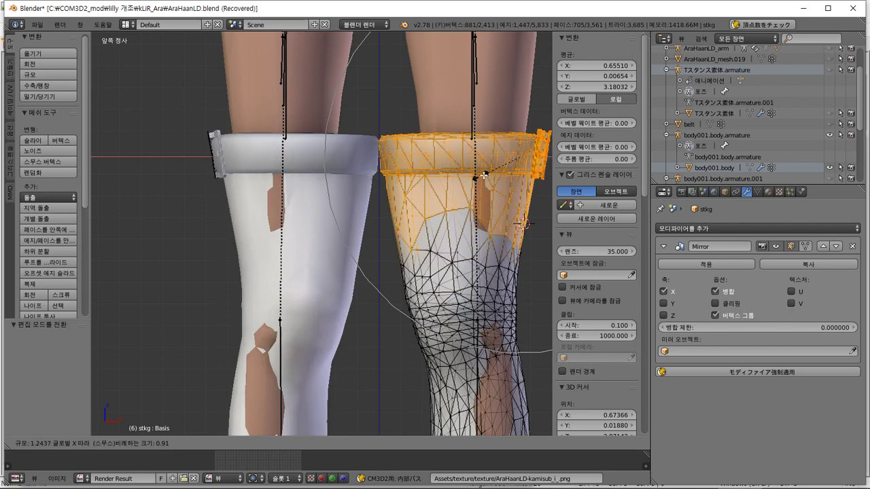
click(481, 177)
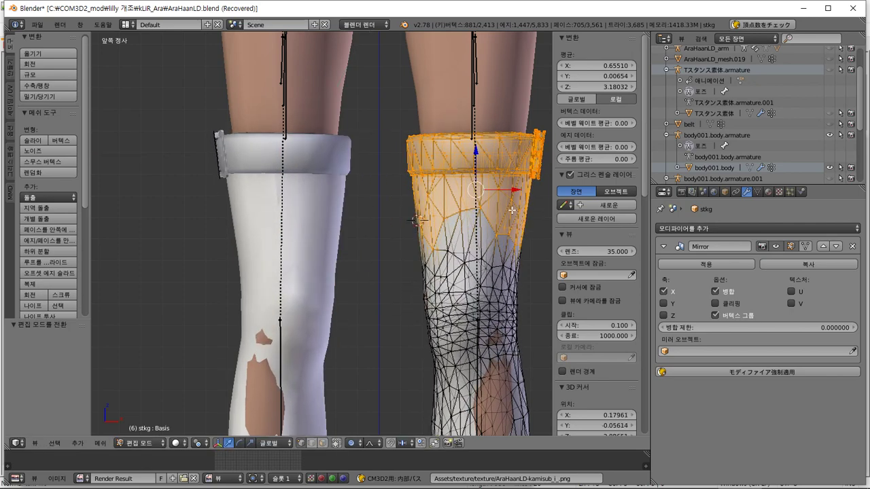
Step: Scale the cuff vertices along X with proportional editing and shift them about 0.010 toward negative X
key(s)
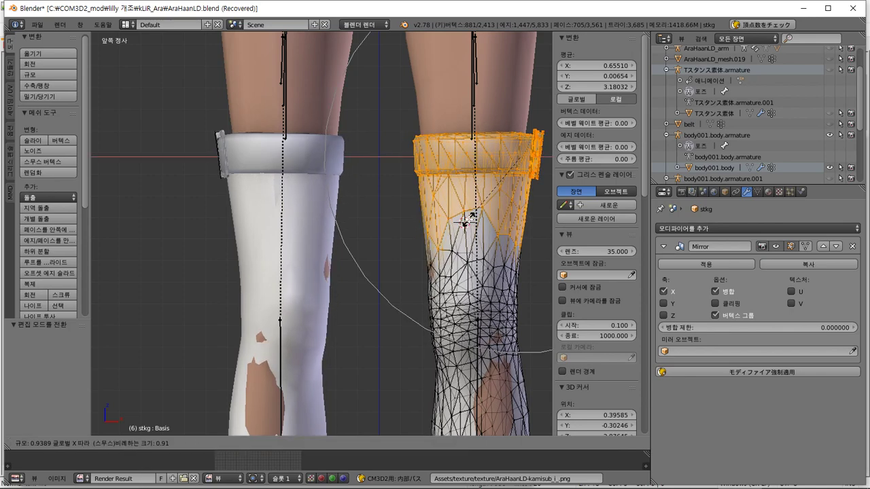
click(469, 219)
drag(516, 191, 512, 191)
Step: Check the stockings from behind in Object Mode and shift a vertex at the back of the cuff about 0.040 toward negative X
middle_drag(512, 191, 203, 270)
key(Tab)
scroll(367, 219, up, 3)
scroll(341, 215, down, 3)
scroll(288, 219, up, 3)
key(Tab)
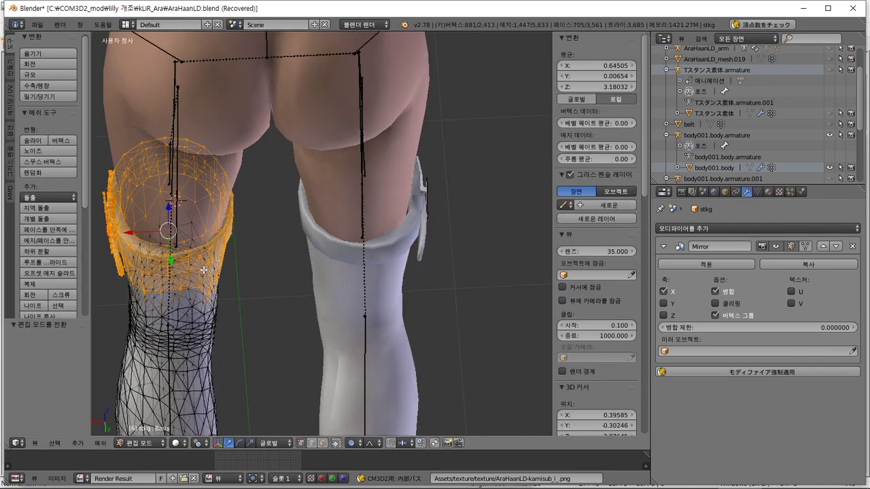
right_click(161, 262)
right_click(148, 258)
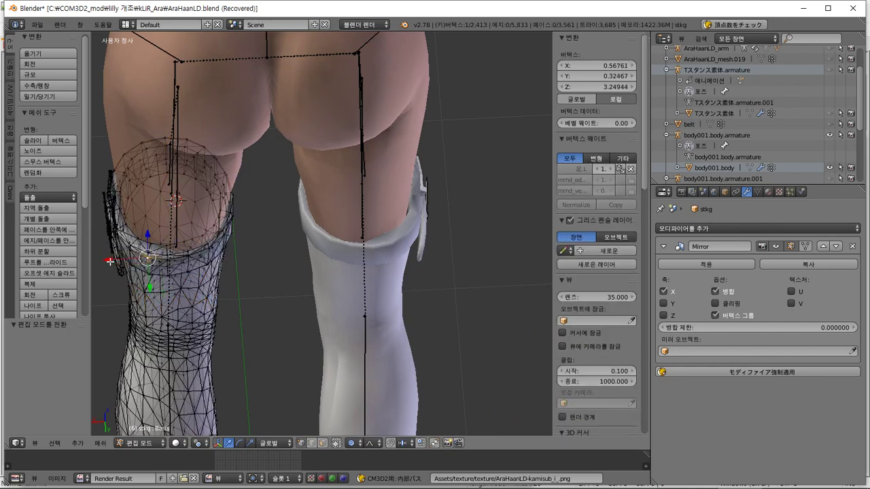
drag(110, 261, 120, 262)
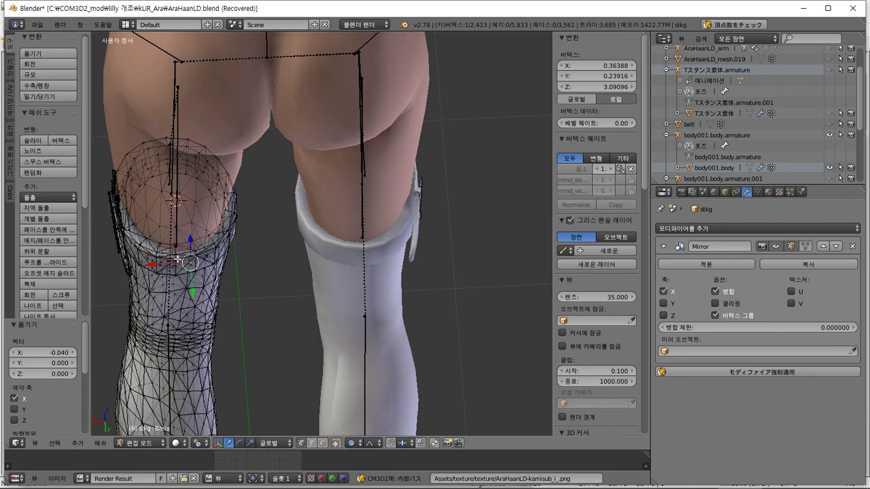
Step: Adjust another vertex on the back of the cuff with proportional editing and inspect both stockings in Object Mode
right_click(176, 260)
drag(181, 289, 199, 288)
right_click(192, 267)
middle_drag(200, 288, 346, 233)
key(Tab)
scroll(348, 231, up, 2)
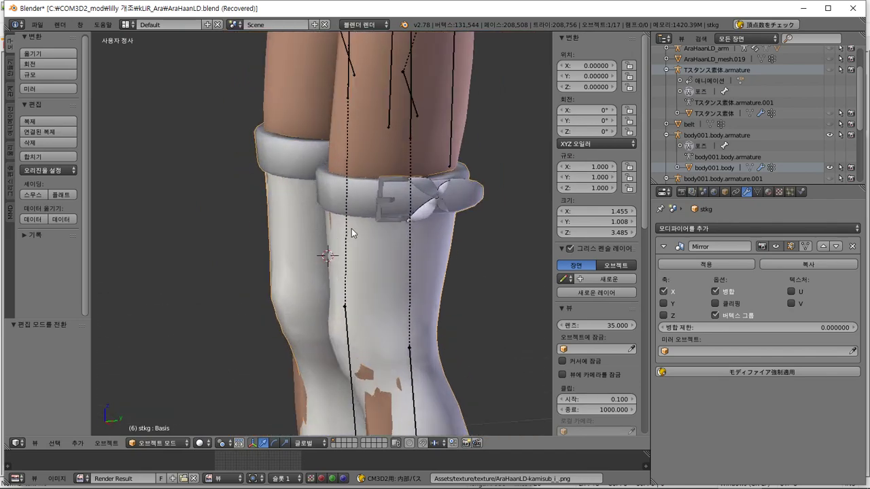
Step: Move the front vertex just below the cuff along Y and check the stockings in Object Mode
key(Tab)
scroll(349, 220, up, 4)
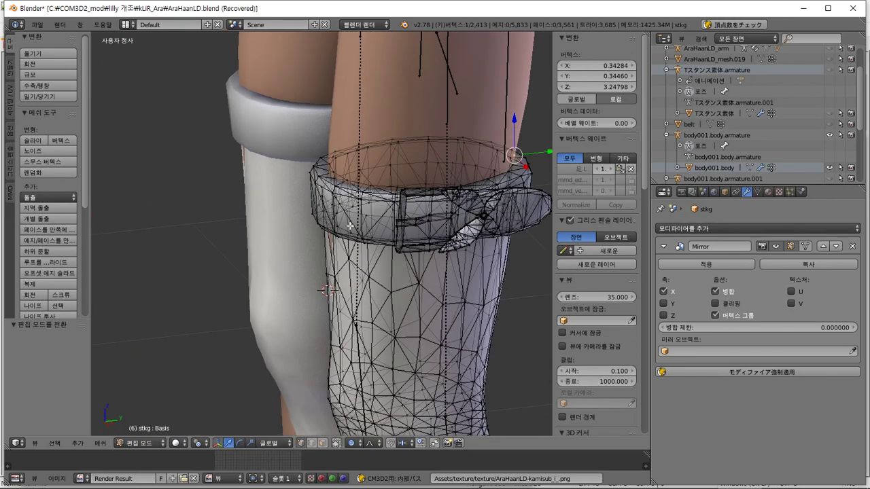
right_click(347, 232)
key(g)
key(y)
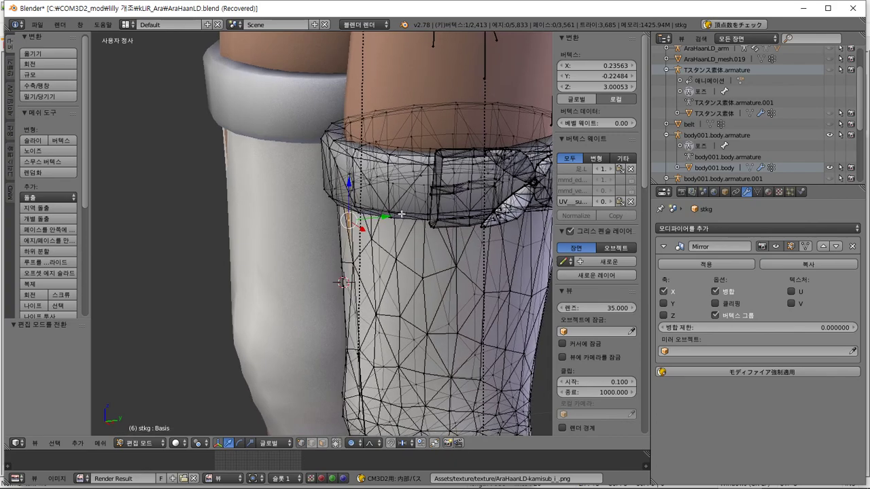
click(383, 223)
middle_drag(383, 223, 399, 317)
key(Tab)
scroll(366, 252, down, 5)
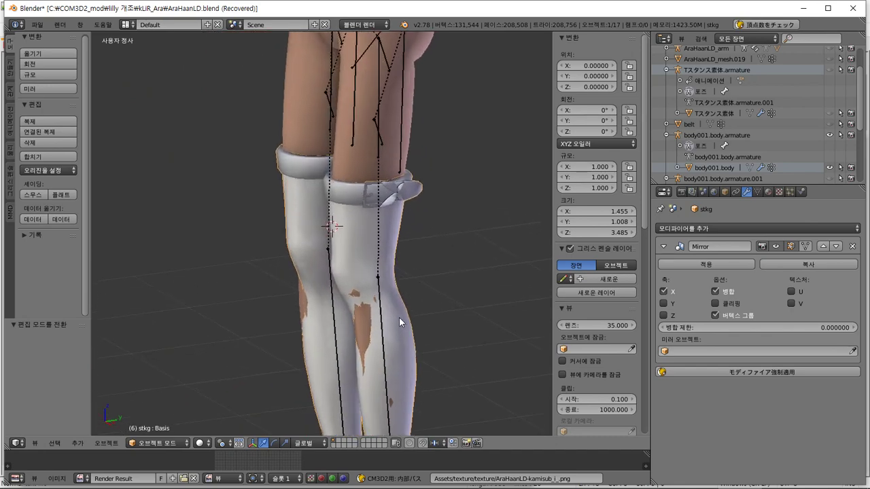
Step: Move a vertex on the exposed shin patch below the knee about 0.022 toward negative Y
scroll(372, 250, up, 5)
key(Tab)
middle_drag(370, 250, 371, 247)
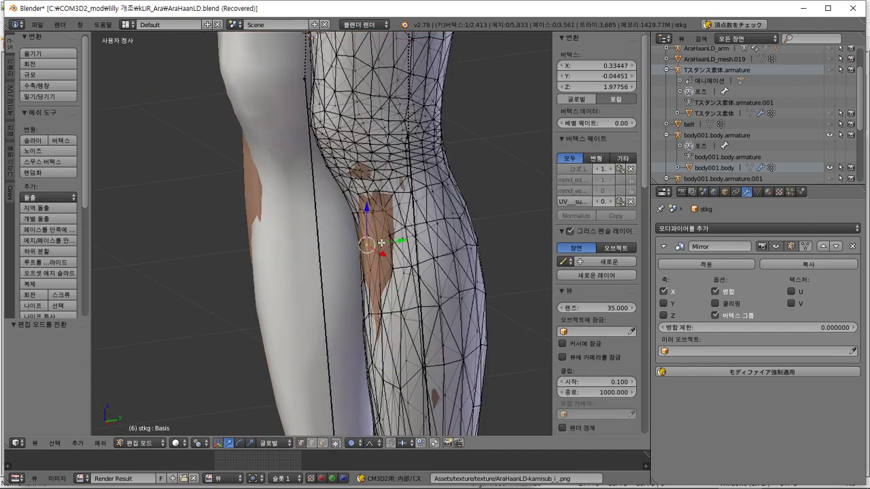
drag(412, 240, 407, 240)
middle_drag(406, 240, 385, 250)
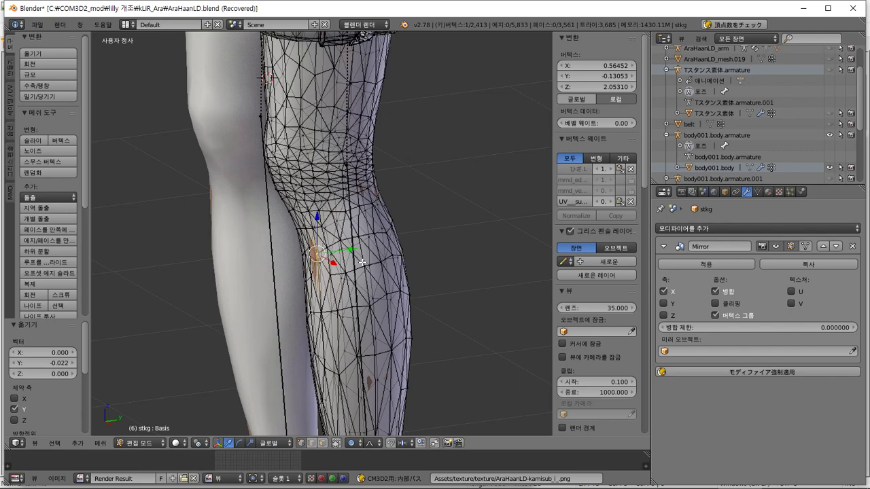
scroll(362, 262, down, 1)
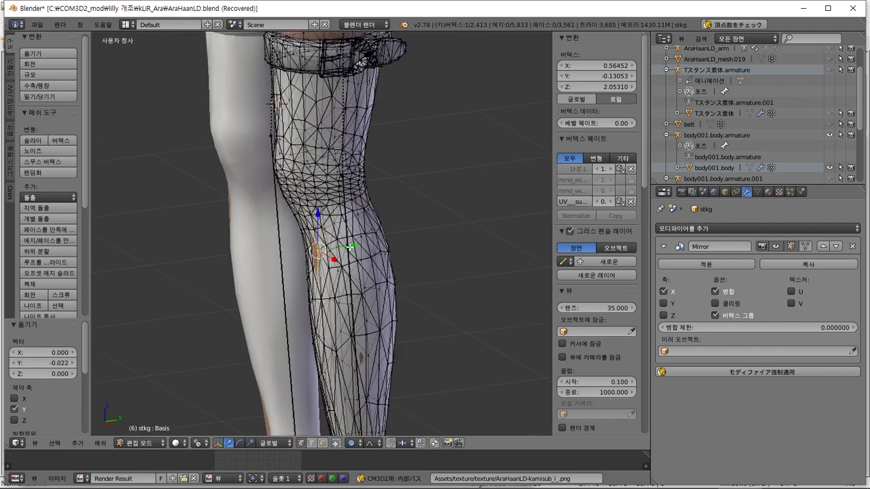
Step: Try to move the shin vertex below the knee further along Y with a smaller proportional size, and undo it
key(g)
key(y)
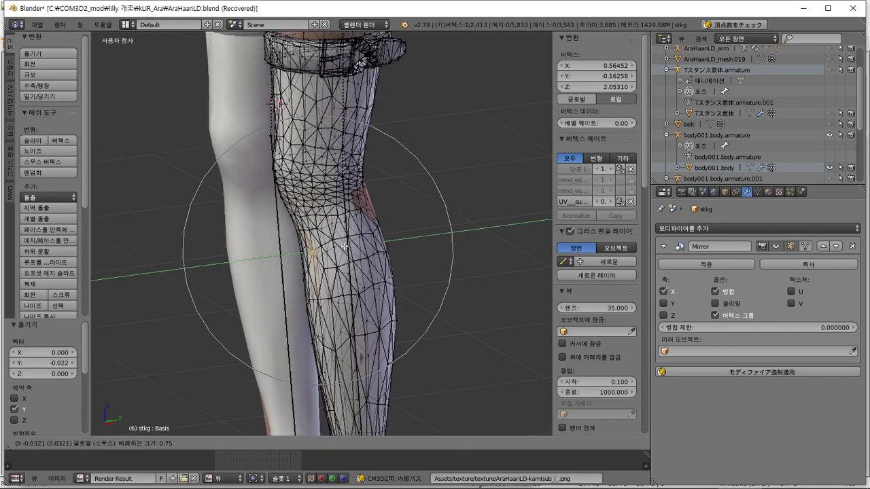
scroll(352, 246, up, 3)
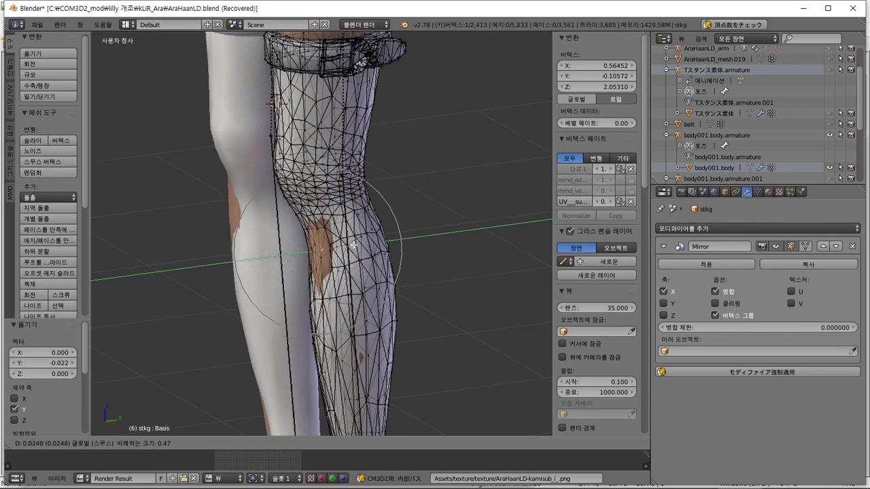
click(346, 245)
key(ctrl+z)
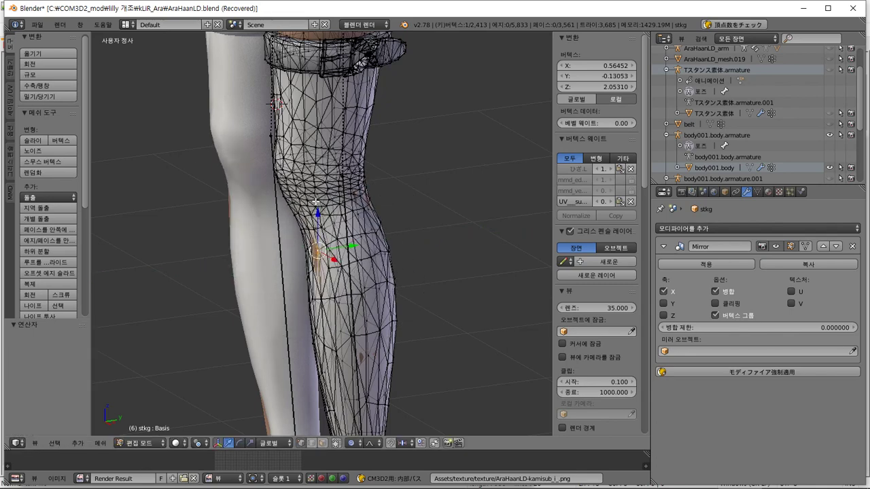
Step: Move the shin vertex about 0.016 toward negative Y with a proportional size of 0.35
click(353, 247)
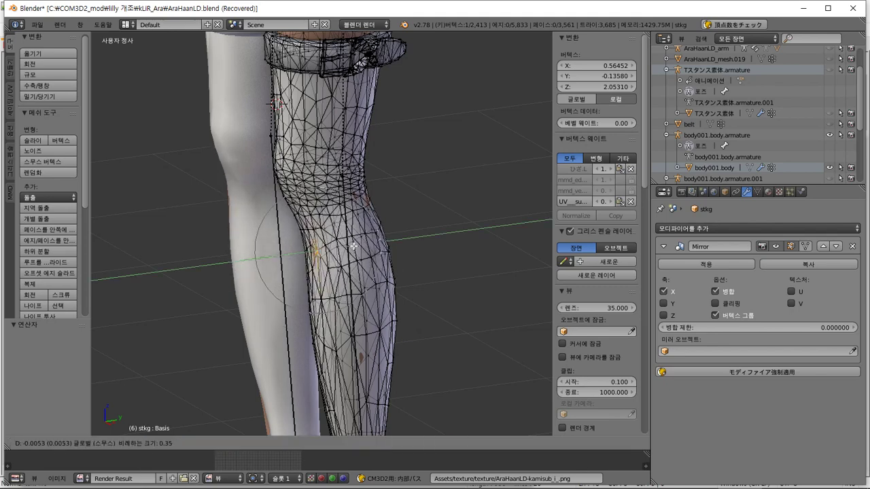
click(353, 247)
scroll(355, 231, up, 5)
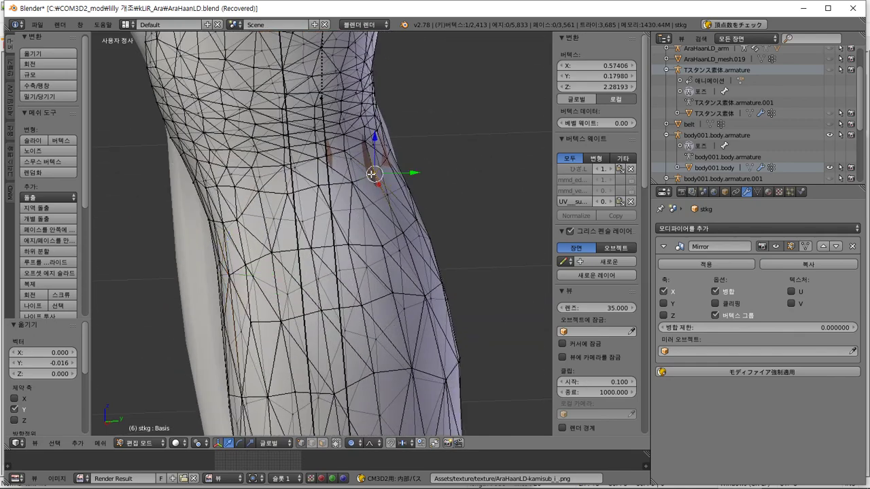
Step: Shift the vertex at the exposed patch behind the knee about 0.007 along Y with a proportional size of 0.20
click(412, 173)
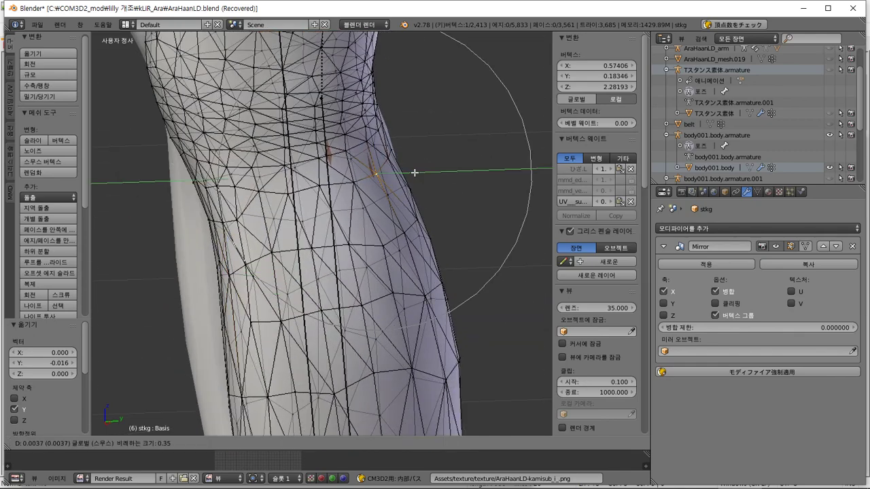
scroll(415, 172, up, 3)
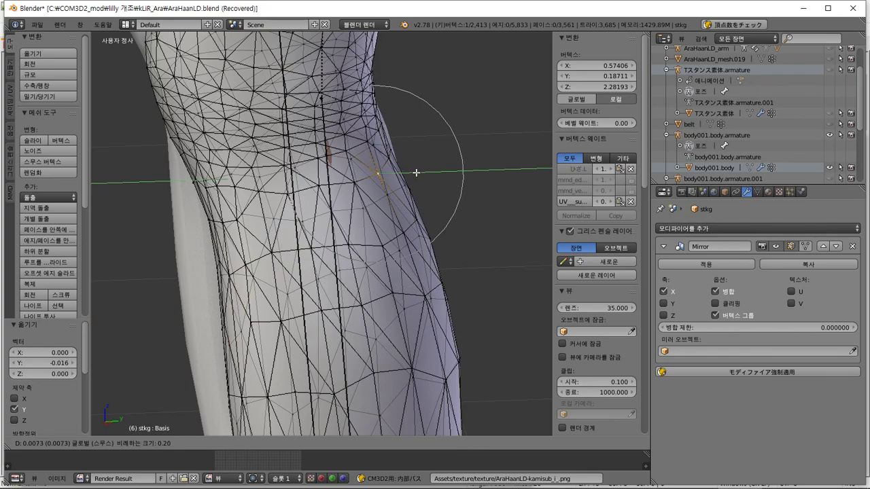
click(379, 171)
Step: Move the vertex on the outer side of the knee freely outward, and shift the knee mesh about 0.003 along X
right_click(335, 158)
middle_drag(335, 158, 375, 185)
right_click(414, 215)
key(g)
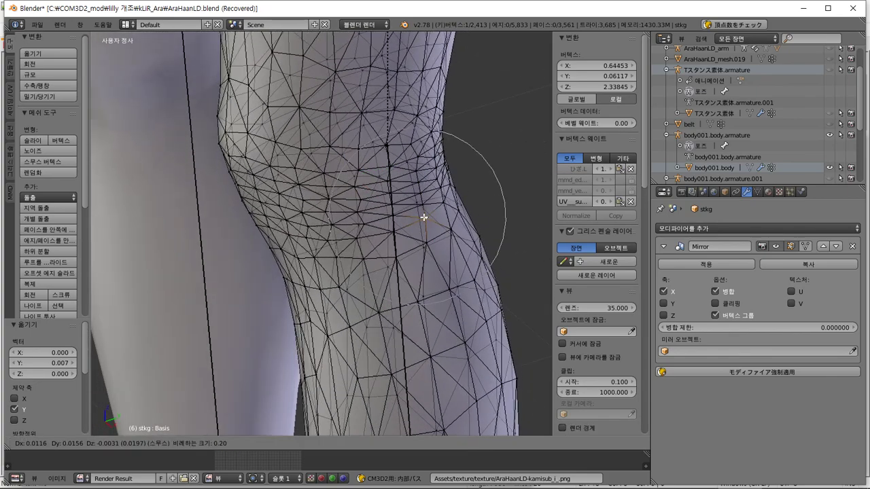
click(423, 217)
middle_drag(423, 218, 455, 276)
key(g)
key(x)
click(469, 227)
Step: Shift a vertex at the back of the heel about 0.061 along X with a proportional size of 0.75
scroll(497, 239, down, 3)
scroll(454, 276, up, 4)
scroll(361, 171, up, 3)
shift+middle_drag(361, 170, 392, 174)
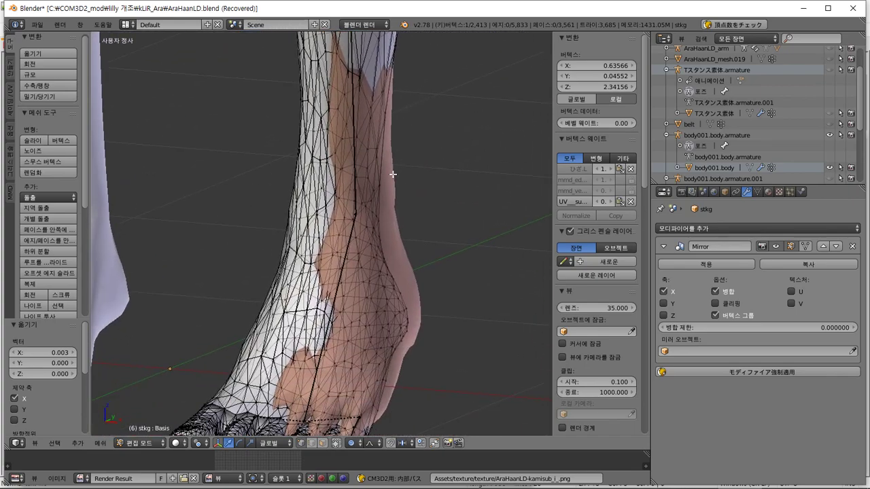
middle_drag(369, 254, 477, 292)
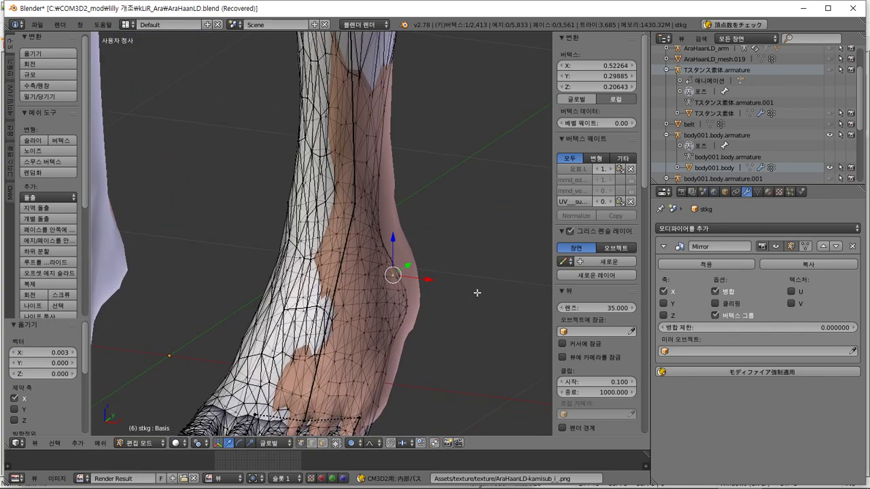
mouse_move(380, 289)
middle_down()
mouse_move(410, 295)
mouse_move(405, 281)
mouse_move(417, 285)
mouse_move(382, 279)
middle_up()
key(g)
key(x)
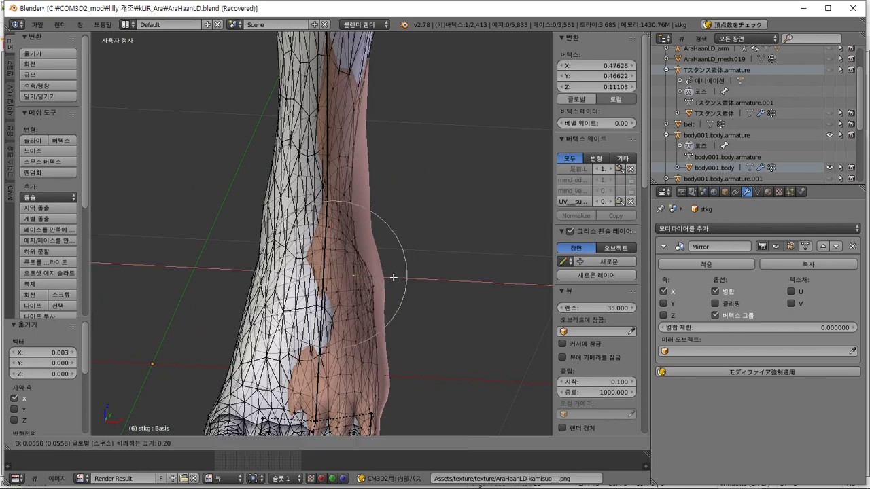
scroll(394, 278, down, 11)
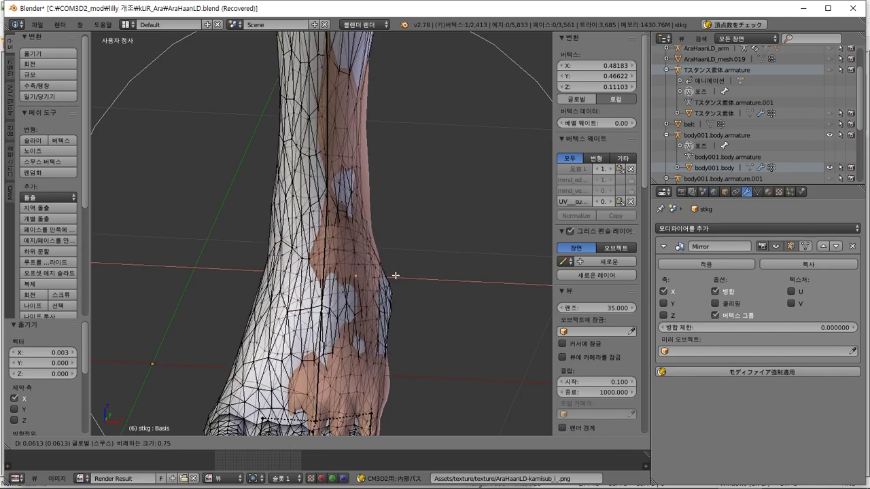
click(389, 274)
mouse_move(389, 274)
middle_down()
mouse_move(338, 277)
mouse_move(393, 263)
middle_up()
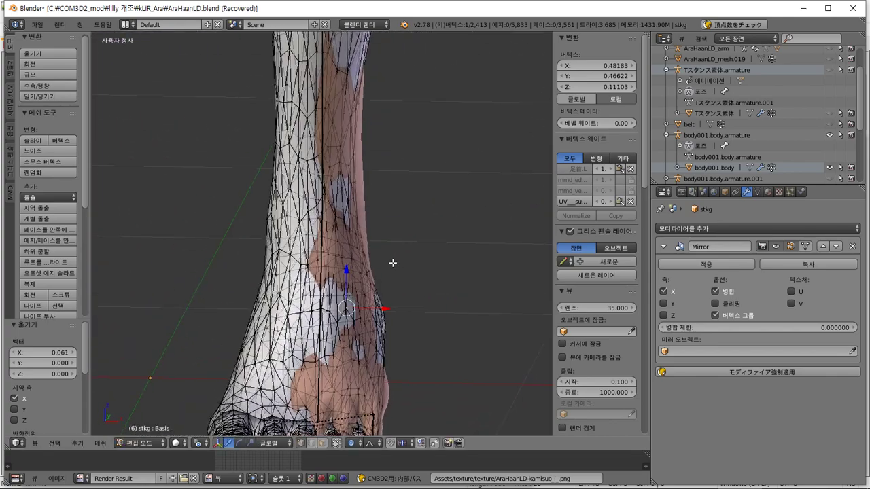
Step: Shift a lower-leg vertex above the ankle about 0.015 along X
middle_drag(384, 164, 305, 193)
key(g)
key(x)
click(390, 163)
Step: In the right side view, move the rearmost heel vertex about 0.017 along Y
key(KP_3)
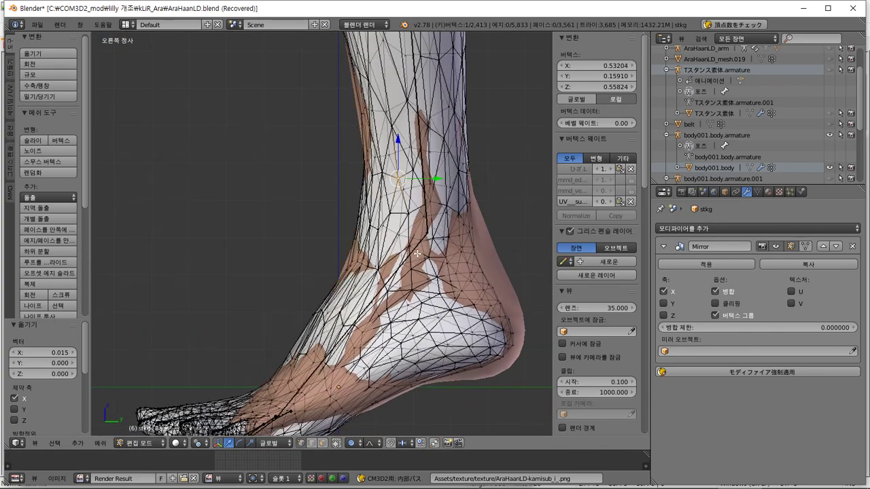
shift+middle_drag(460, 248, 439, 246)
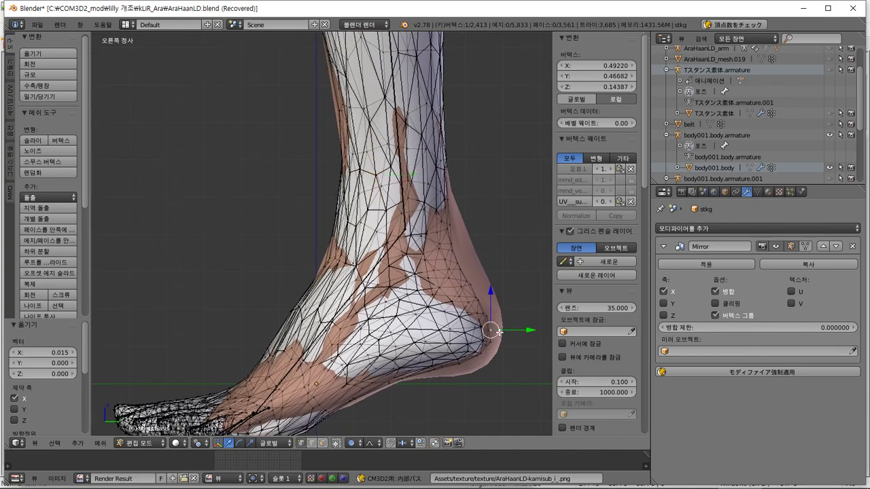
drag(498, 332, 520, 320)
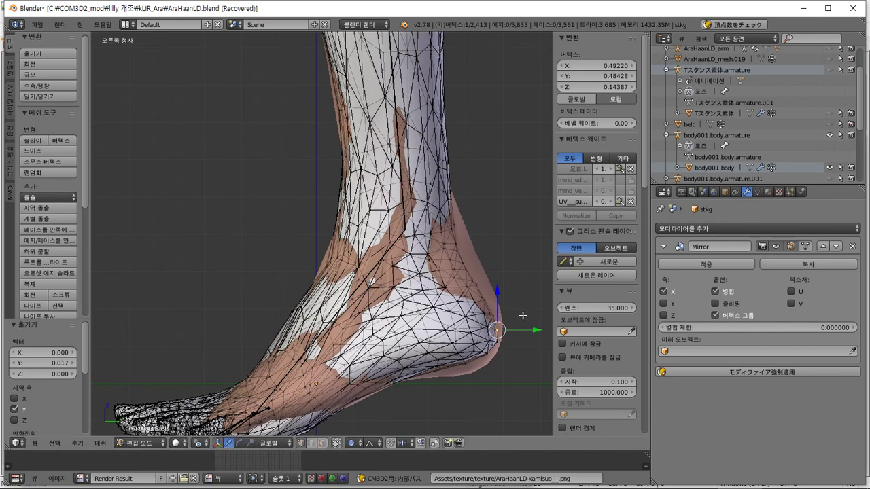
Step: Pull the vertex above the heel backward along Y, and lower the vertex under the heel about 0.033 along Z
right_click(460, 267)
drag(492, 262, 518, 258)
scroll(501, 260, up, 3)
scroll(507, 260, up, 1)
right_click(468, 361)
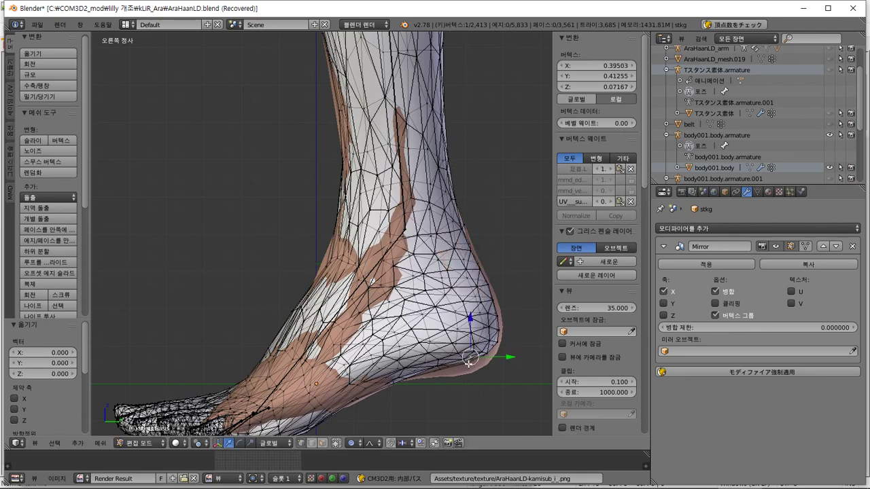
drag(468, 330, 435, 286)
Step: Shift a vertex on the inner side of the heel about 0.006 toward negative X
middle_drag(435, 285, 378, 360)
right_click(359, 330)
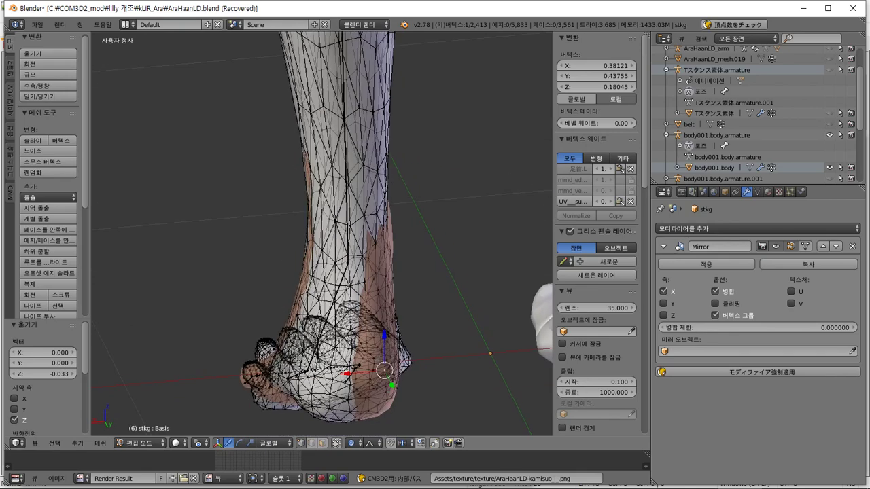
drag(344, 373, 348, 366)
click(344, 367)
Step: Set the transform orientation to View and move the inner heel vertex about 0.019 along the view's X axis
middle_drag(344, 367, 429, 293)
click(272, 443)
click(285, 385)
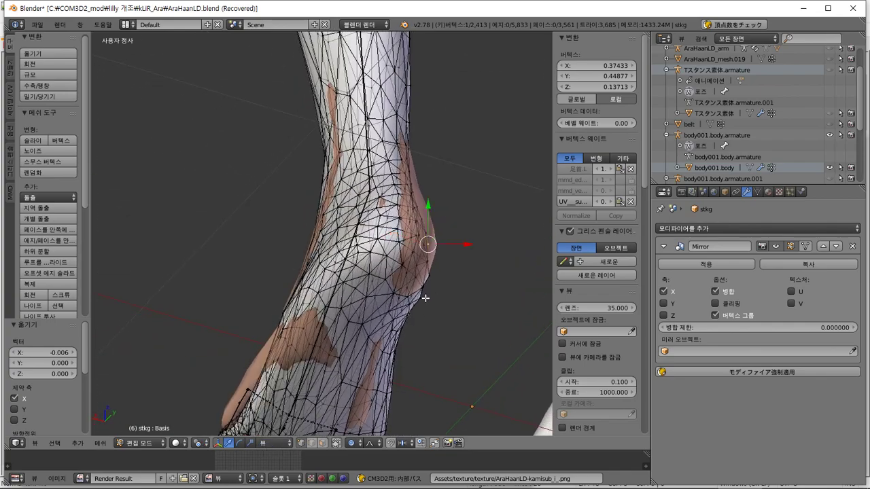
drag(472, 249, 470, 244)
click(470, 245)
Step: Move successive inner ankle vertices outward along the view's X axis, the last two by about 0.015 and 0.009
middle_drag(470, 245, 430, 299)
right_click(419, 289)
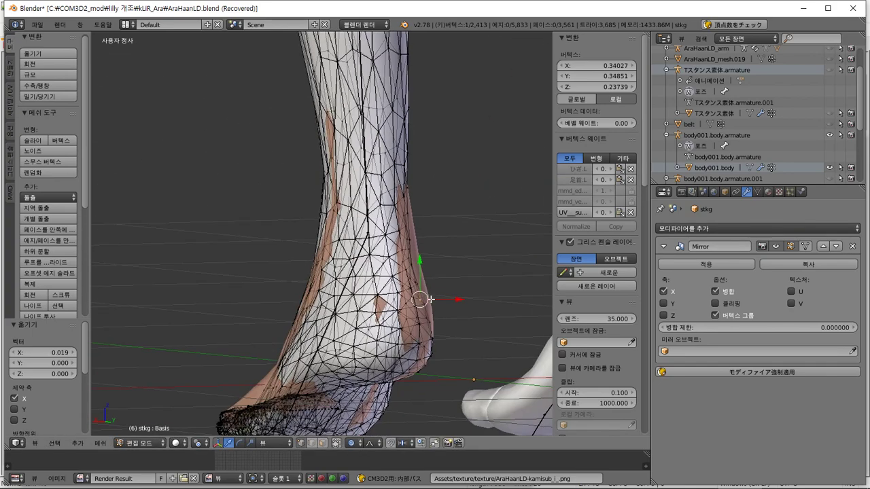
drag(454, 303, 464, 299)
middle_drag(464, 299, 413, 280)
drag(449, 275, 455, 274)
middle_drag(408, 238, 425, 238)
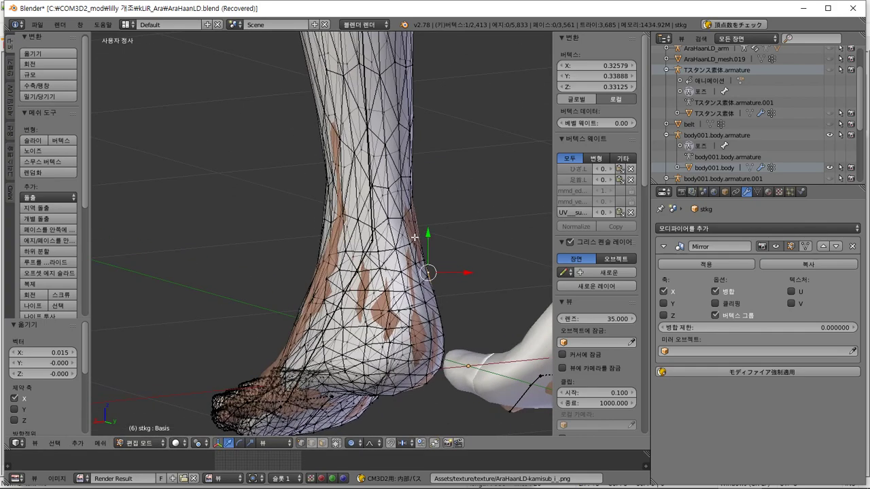
drag(448, 241, 451, 239)
Step: Push an inner lower-leg vertex outward along the view's X axis, and move another about 0.020 toward negative view X
middle_drag(451, 240, 389, 247)
right_click(354, 203)
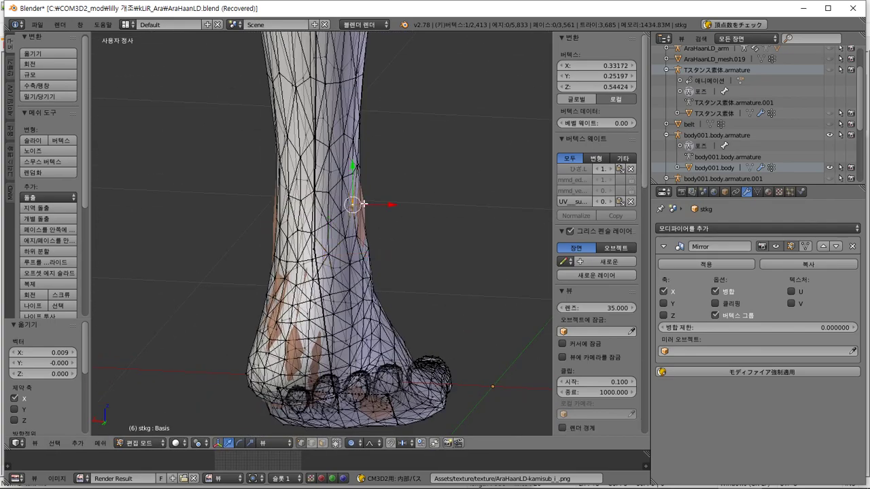
drag(378, 205, 398, 202)
middle_drag(398, 202, 444, 205)
right_click(340, 222)
middle_drag(340, 223, 497, 309)
key(g)
click(326, 217)
Step: Move the outer ankle vertex above the heel about 0.009 along the view's X axis
right_click(474, 292)
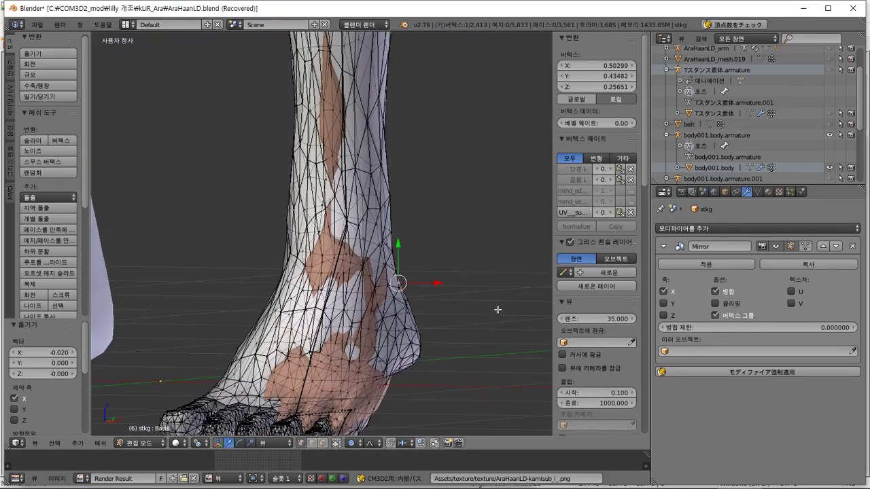
key(g)
click(441, 283)
Step: Move the vertex at the back of the heel about 0.006 along the view's X axis
middle_drag(440, 284, 309, 290)
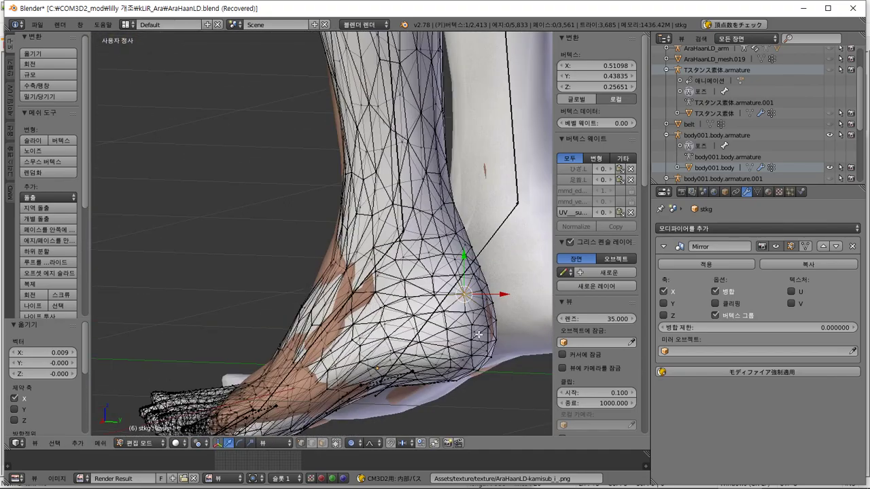
right_click(479, 335)
middle_drag(478, 334, 526, 331)
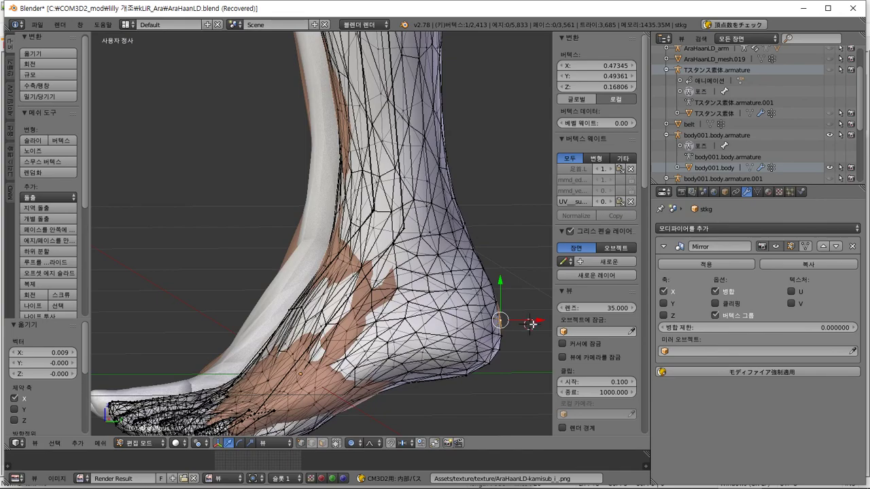
key(g)
right_click(493, 311)
Step: Push the outer ankle vertex outward, and move the front ankle vertex about 0.029 along the view's X axis
right_click(369, 287)
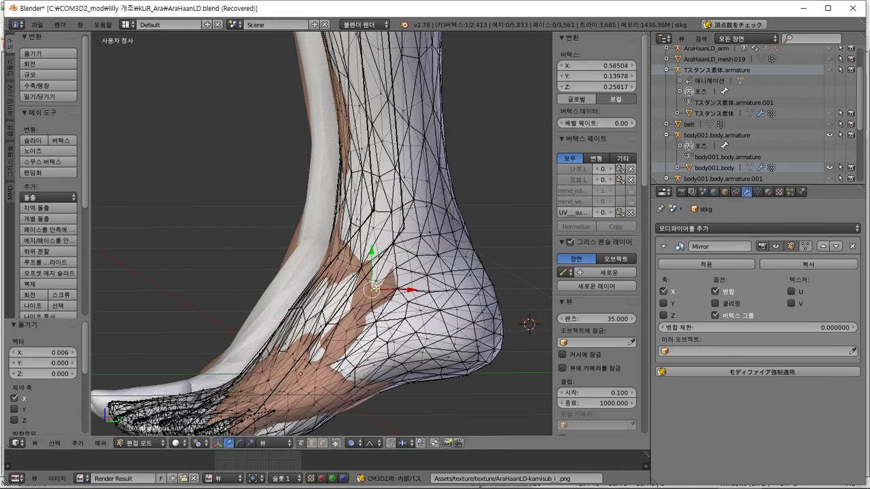
middle_drag(369, 287, 498, 305)
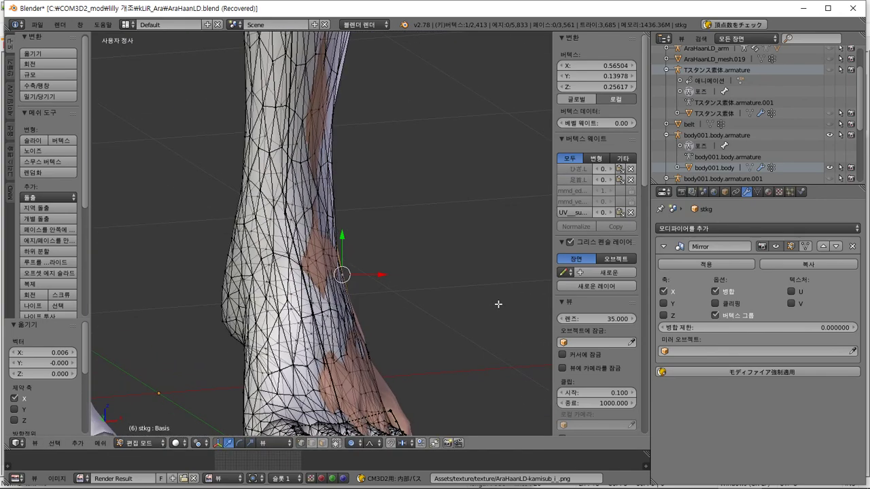
key(g)
click(378, 271)
right_click(317, 261)
middle_drag(318, 261, 225, 244)
key(g)
key(x)
click(355, 261)
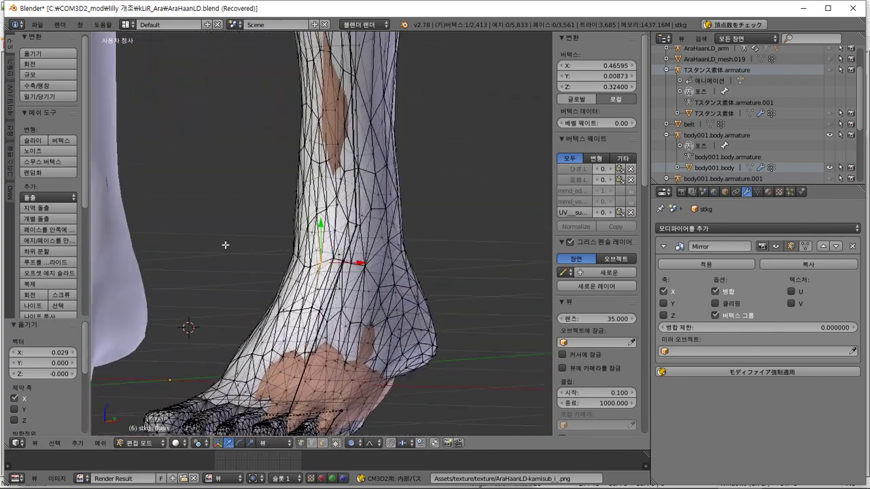
Step: Move the front shin vertex about 0.023 toward negative view X and an outer instep vertex about 0.012 toward positive view X
right_click(334, 116)
middle_drag(334, 117, 261, 118)
key(g)
key(x)
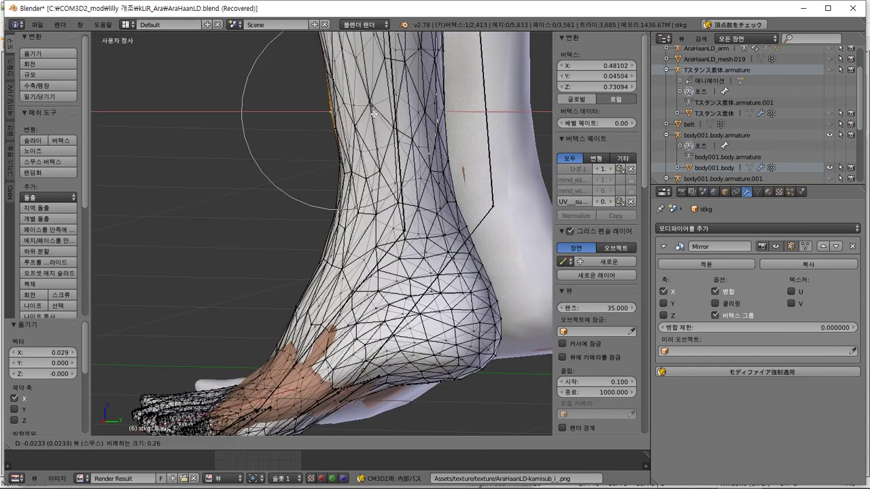
click(373, 113)
middle_drag(373, 114, 488, 326)
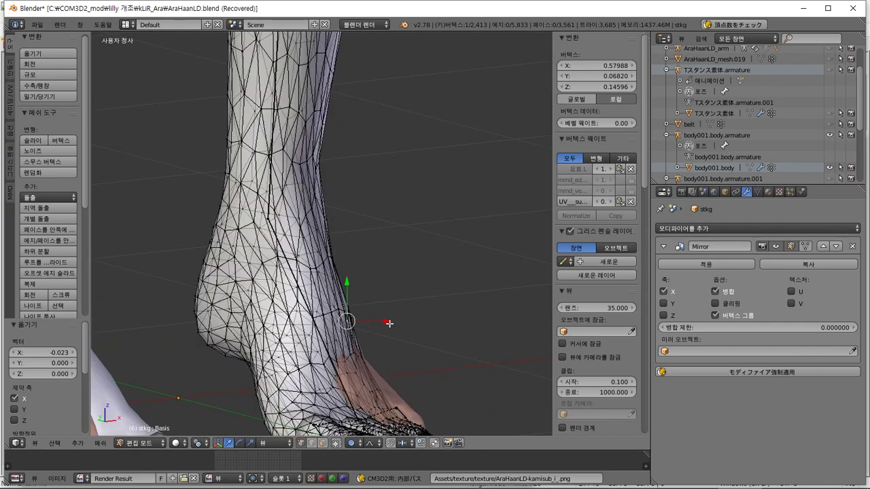
drag(389, 324, 393, 322)
Step: Raise a vertex on the top of the forefoot about 0.010 along the view's Y axis
right_click(363, 386)
middle_drag(363, 386, 137, 357)
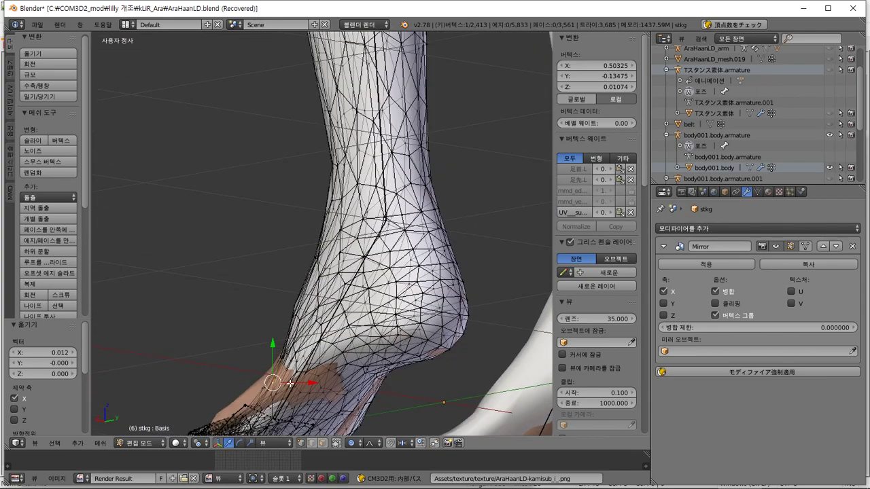
drag(271, 355, 273, 340)
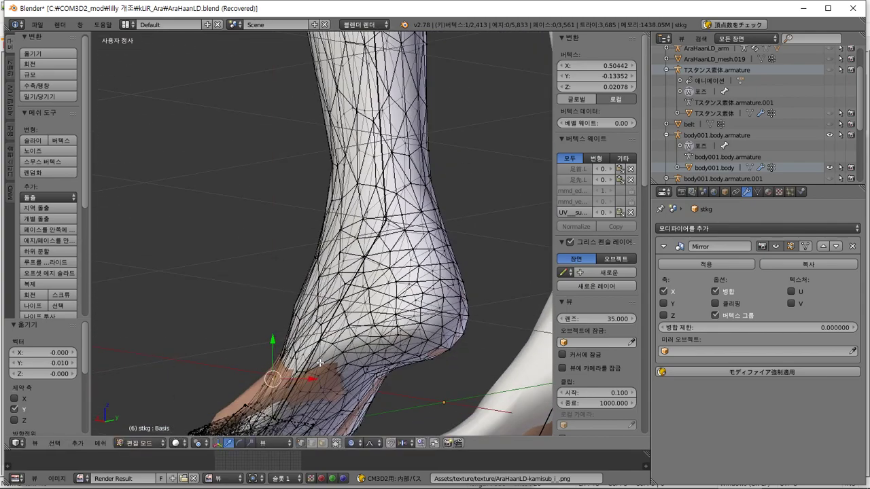
drag(306, 384, 303, 385)
Step: Raise vertices on the outer side of the forefoot along the view's Y axis by about 0.016 and 0.015
shift+middle_drag(281, 387, 294, 314)
drag(286, 303, 287, 297)
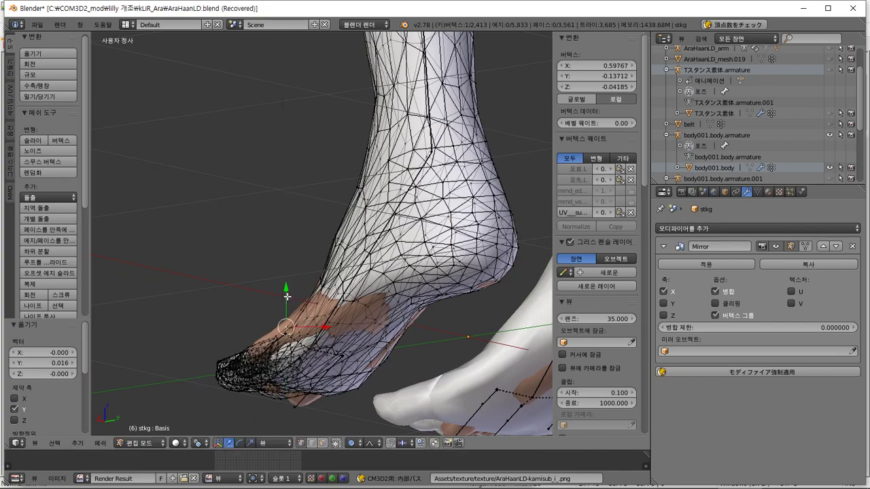
drag(330, 330, 326, 327)
drag(286, 303, 286, 300)
middle_drag(286, 300, 373, 329)
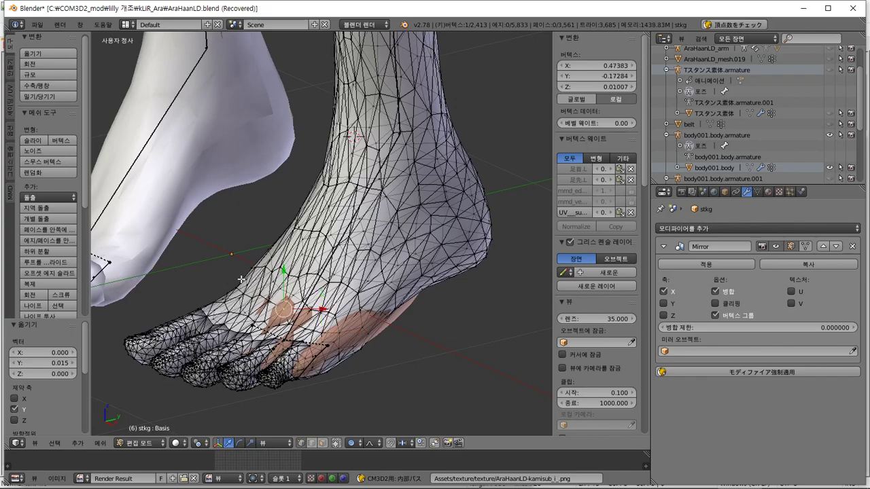
Step: Raise two vertices on top of the foot behind the toes about 0.013 each along the view's Y axis
middle_drag(241, 279, 233, 270)
drag(299, 273, 299, 269)
middle_drag(299, 269, 224, 281)
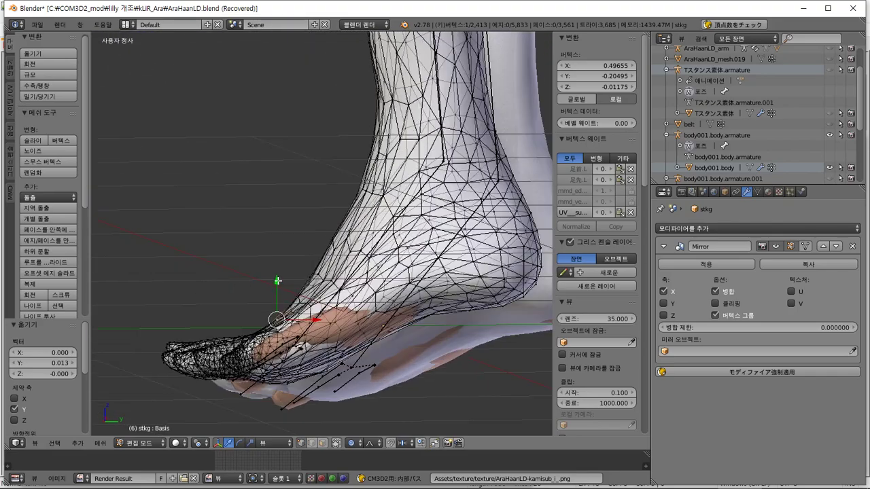
drag(278, 280, 278, 278)
middle_drag(278, 279, 353, 286)
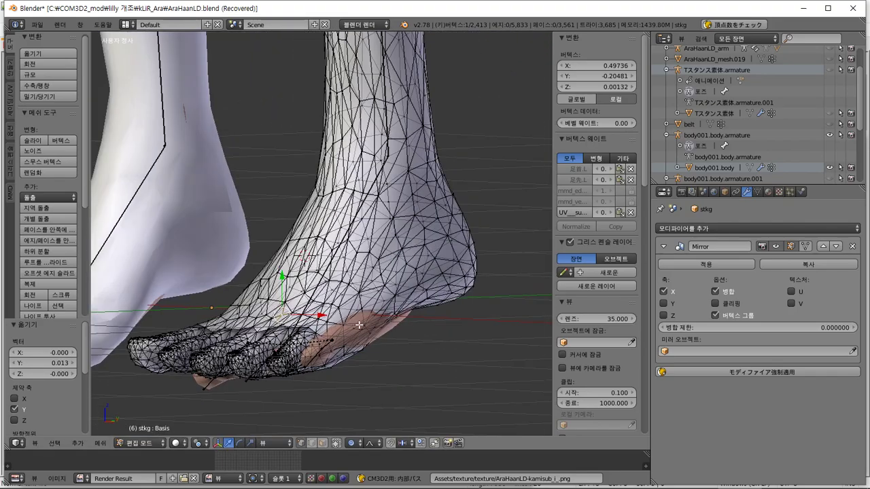
Step: Move the vertex on the outer edge of the foot about 0.015 outward along the view's X axis
middle_drag(359, 326, 404, 324)
drag(403, 324, 403, 319)
middle_drag(403, 319, 364, 354)
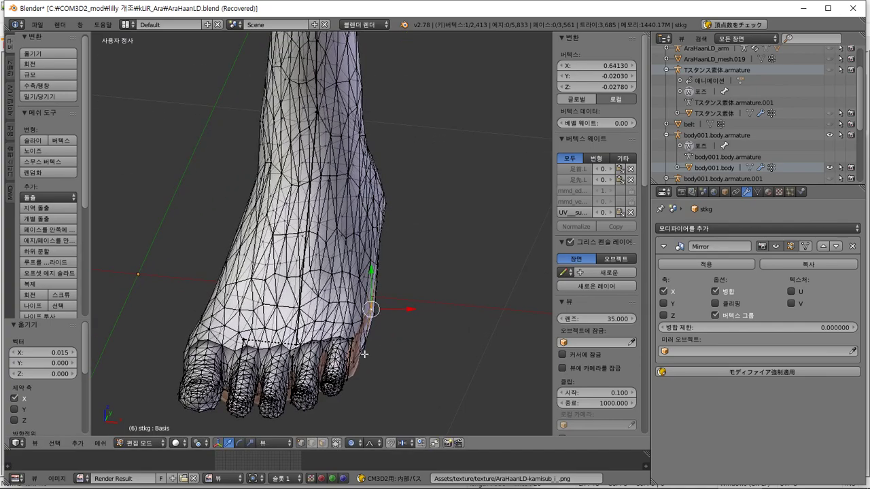
Step: Select the entire toe section of the stocking and move it about 0.032 along the view's X axis
right_click(332, 392)
middle_drag(332, 392, 381, 420)
drag(360, 409, 378, 420)
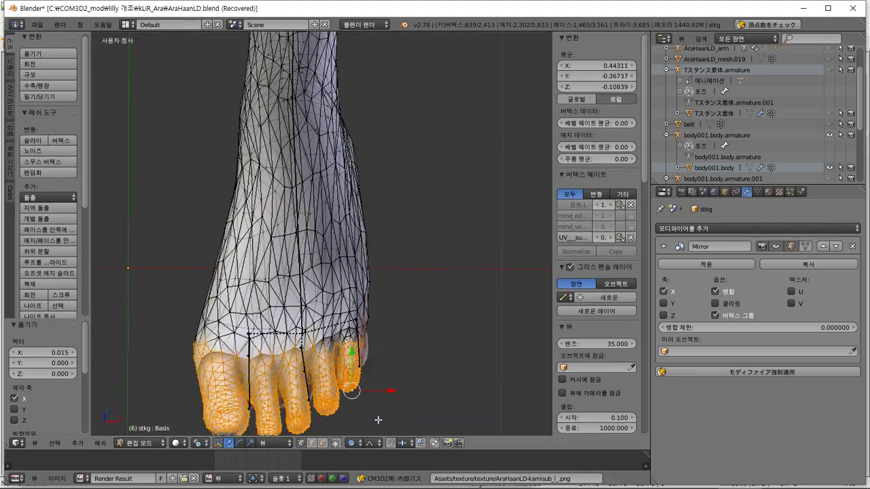
key(g)
key(x)
click(399, 392)
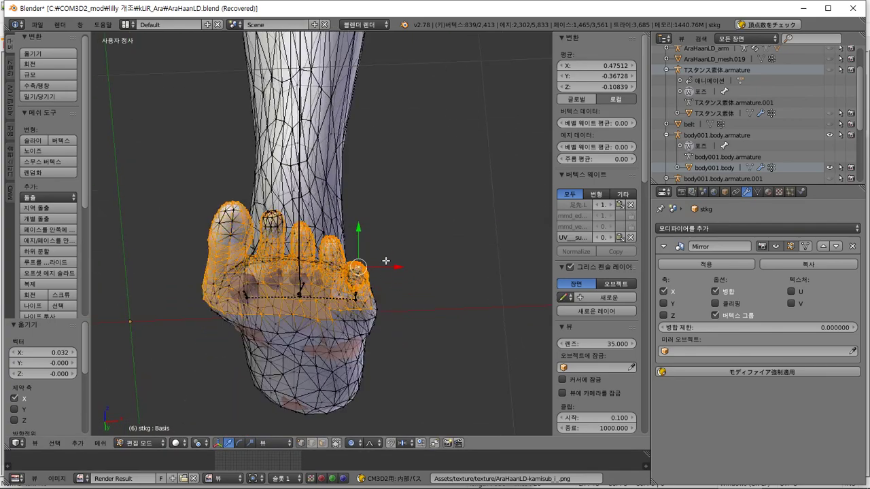
Step: Move the toe section about 0.042 along the view's negative Y axis, as seen from beneath the foot
middle_drag(389, 242, 391, 233)
middle_drag(397, 223, 376, 165)
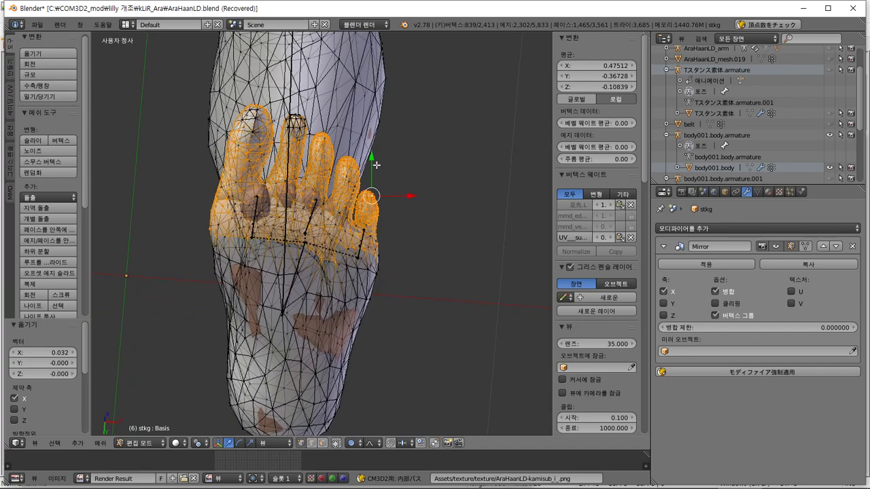
drag(371, 197, 399, 194)
Step: Rotate the toe section about -16.9° in the right side view and shift it back toward the instep
middle_drag(398, 195, 293, 278)
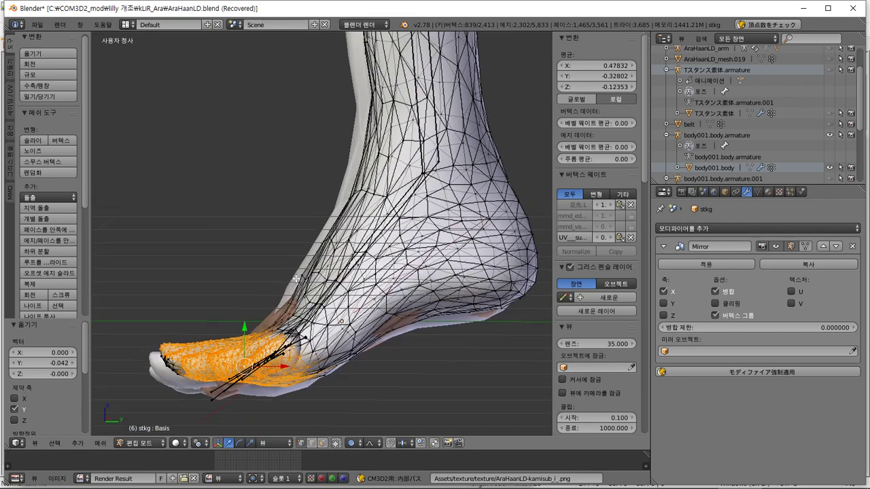
key(KP_3)
key(r)
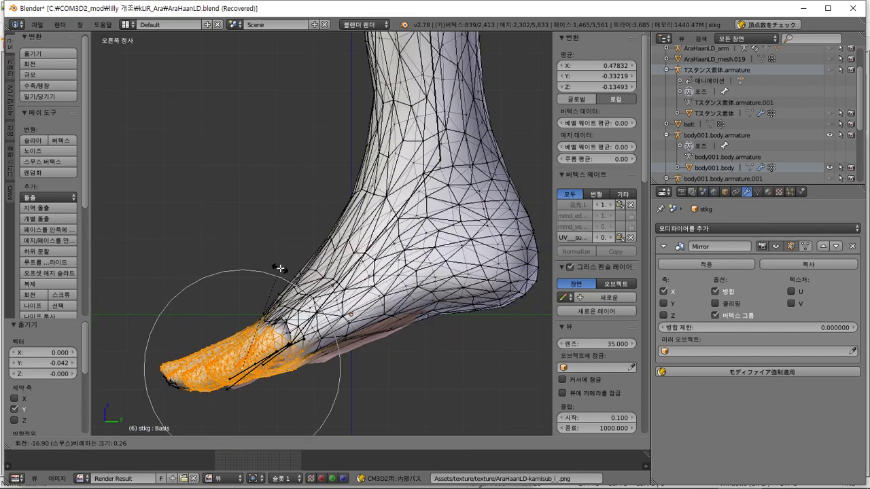
click(280, 269)
key(g)
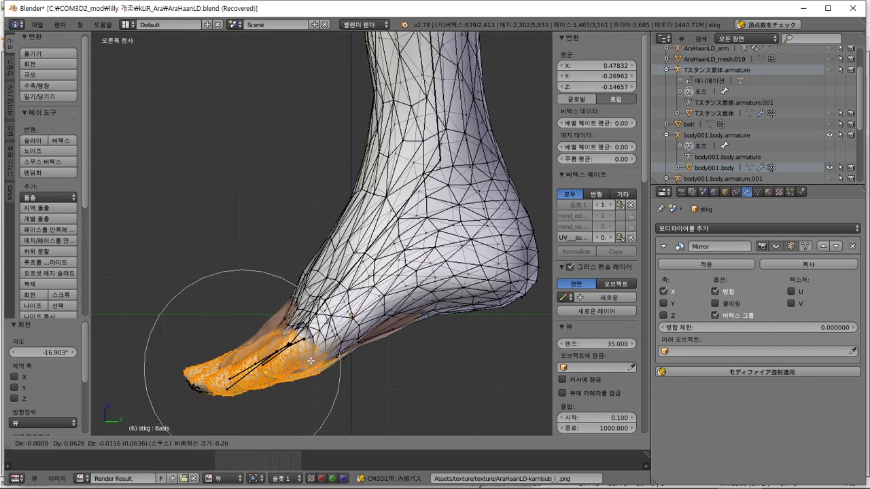
Step: Shift the selected toe-area vertices of the stocking forward with smooth proportional editing
click(293, 357)
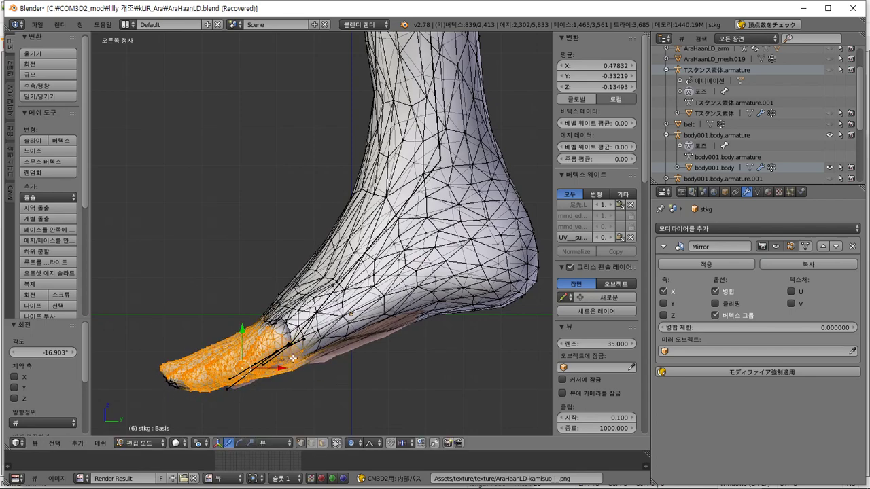
Step: Select only the vertices at the stocking's toe tips and move them 0.049 along the view's X axis with proportional editing
key(a)
key(b)
drag(146, 358, 219, 386)
drag(166, 373, 167, 373)
middle_drag(166, 374, 206, 402)
key(b)
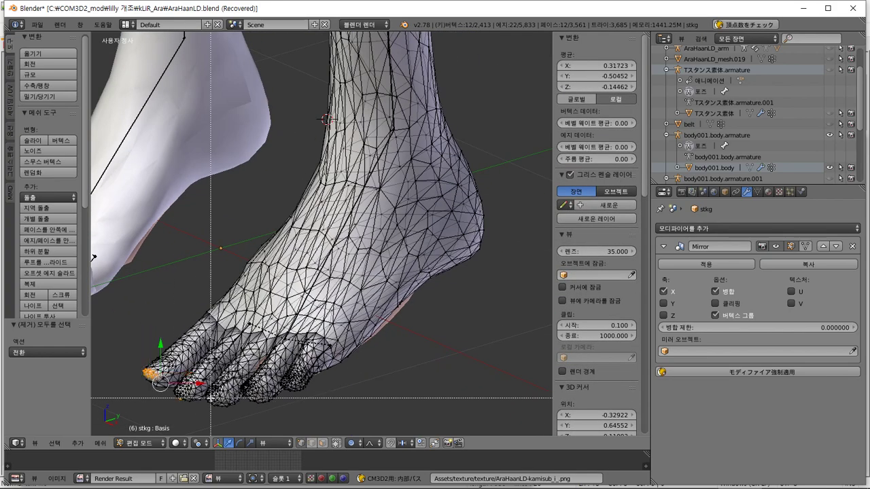
drag(206, 395, 218, 406)
key(b)
drag(294, 386, 260, 405)
key(b)
middle_drag(297, 407, 390, 406)
middle_drag(272, 394, 232, 382)
key(g)
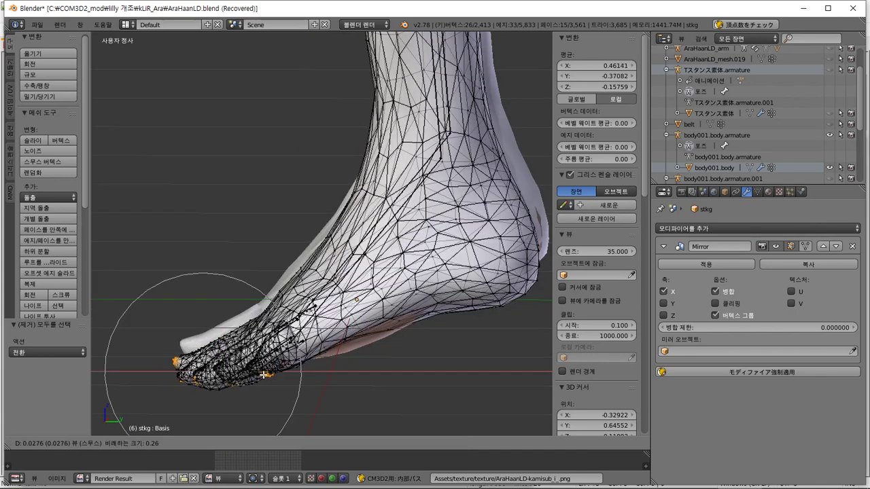
click(272, 372)
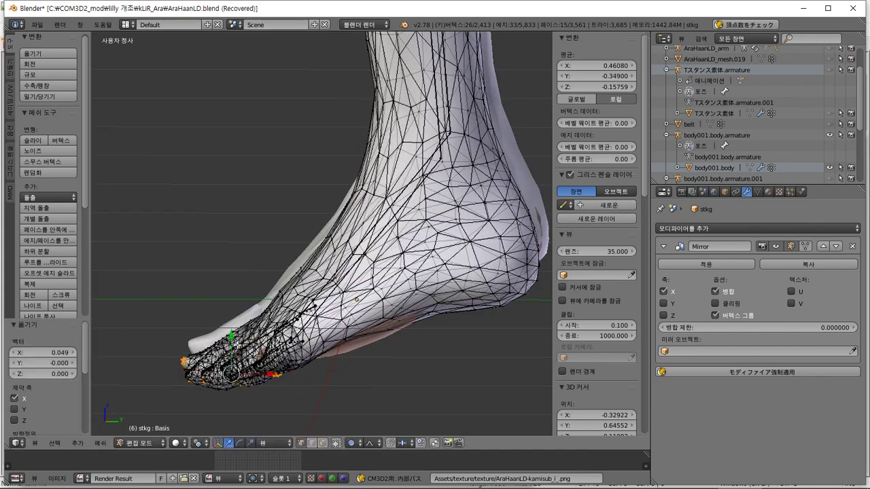
Step: Move the toe-tip vertices 0.010 along the view's Y axis and 0.061 along its X axis
key(g)
key(y)
click(277, 371)
key(g)
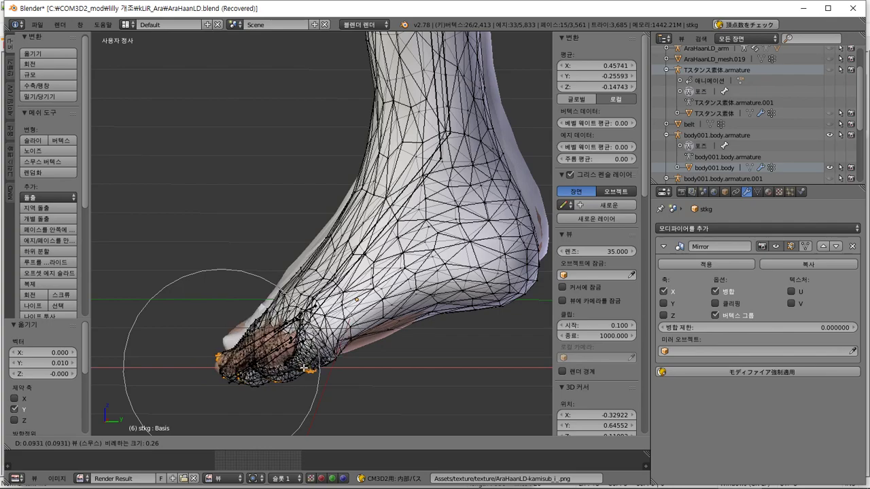
click(289, 367)
middle_drag(289, 367, 369, 317)
scroll(372, 300, up, 3)
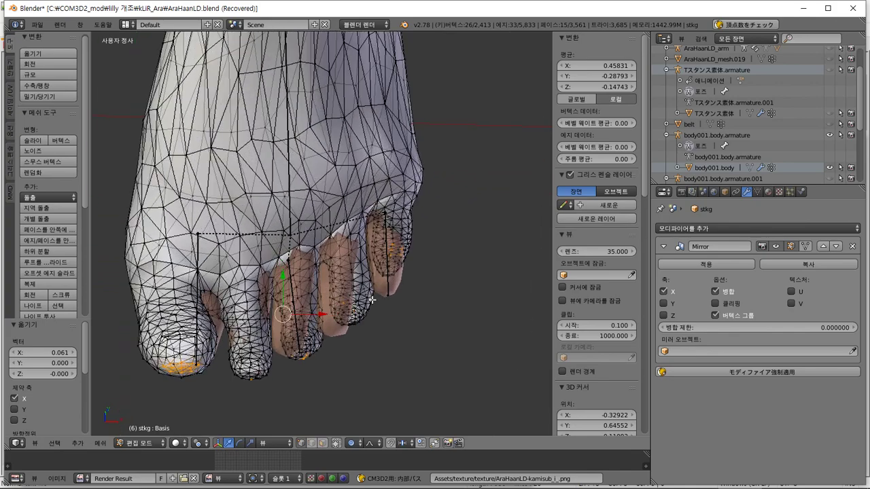
key(s)
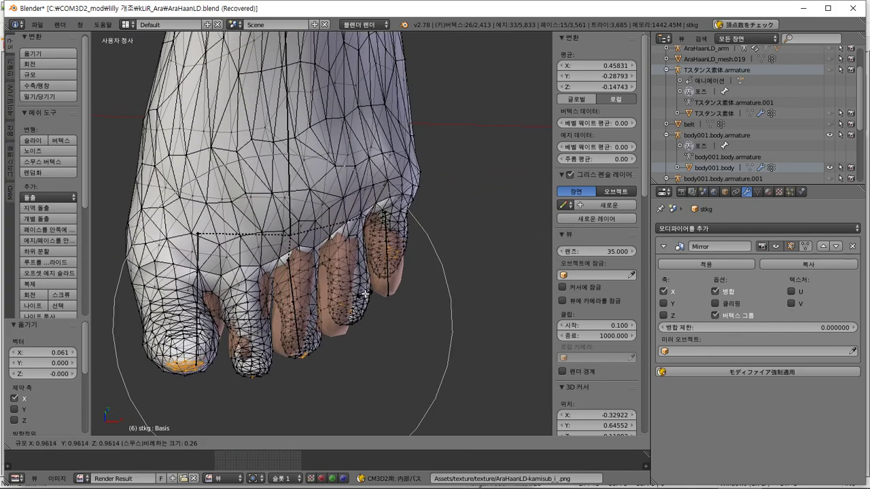
scroll(360, 294, down, 6)
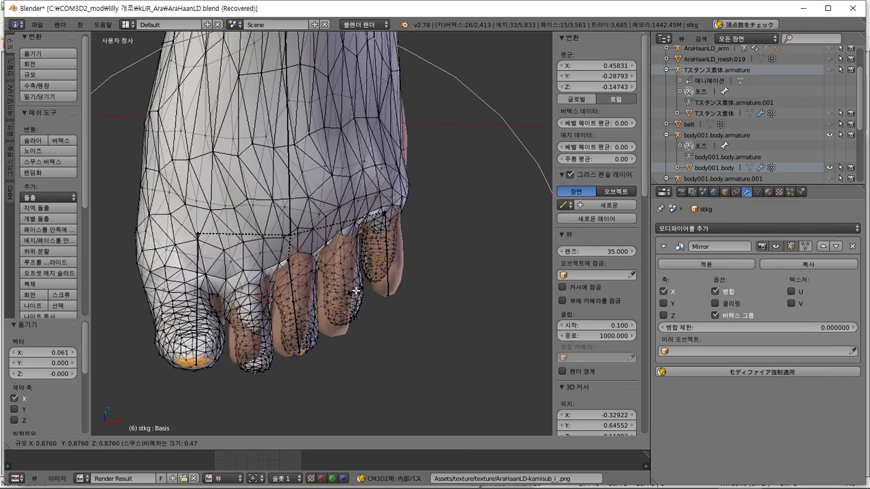
right_click(355, 291)
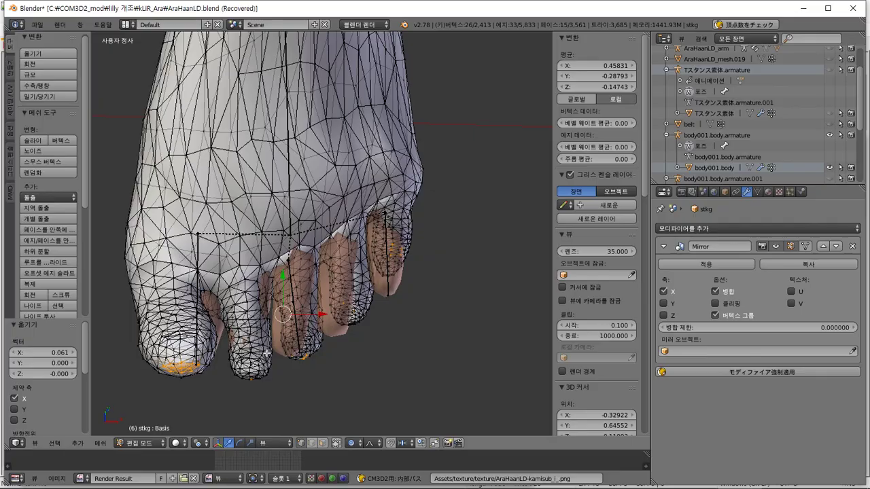
Step: Lower the sole vertices behind the toes by 0.034 in right side view, and leave Edit Mode
middle_drag(267, 352, 318, 281)
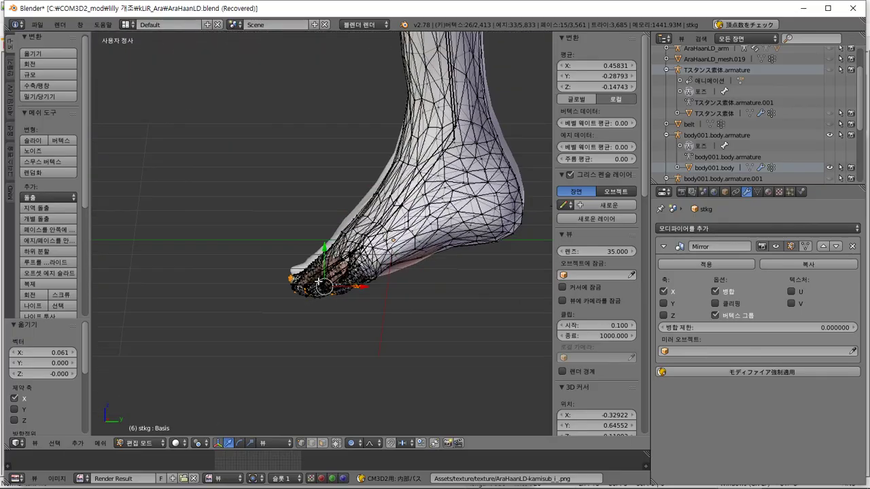
scroll(318, 281, up, 5)
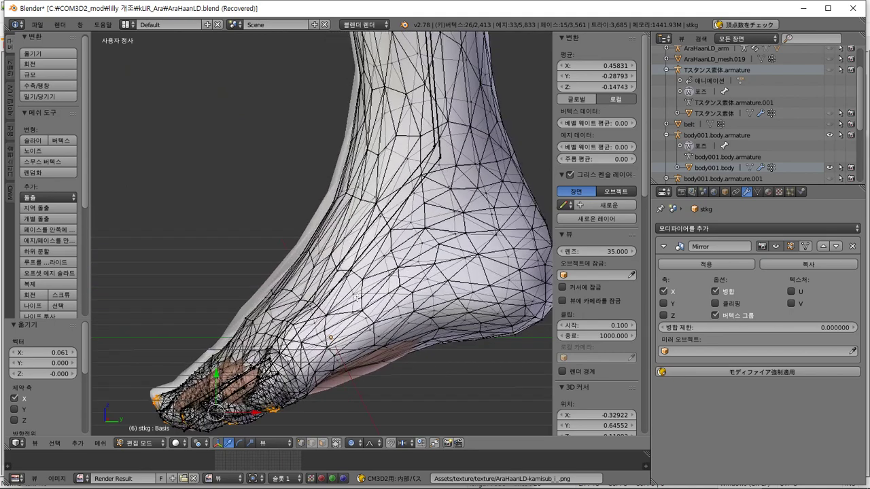
key(KP_3)
key(a)
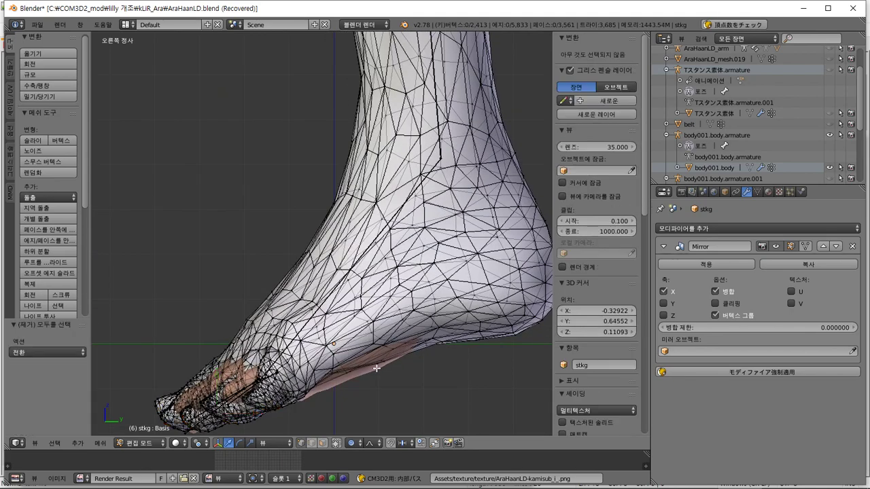
right_click(334, 358)
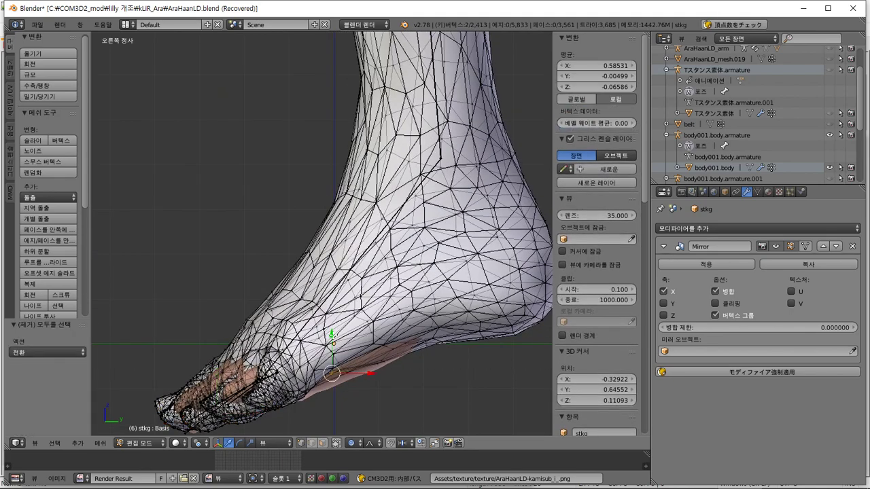
key(g)
click(330, 348)
scroll(330, 346, down, 5)
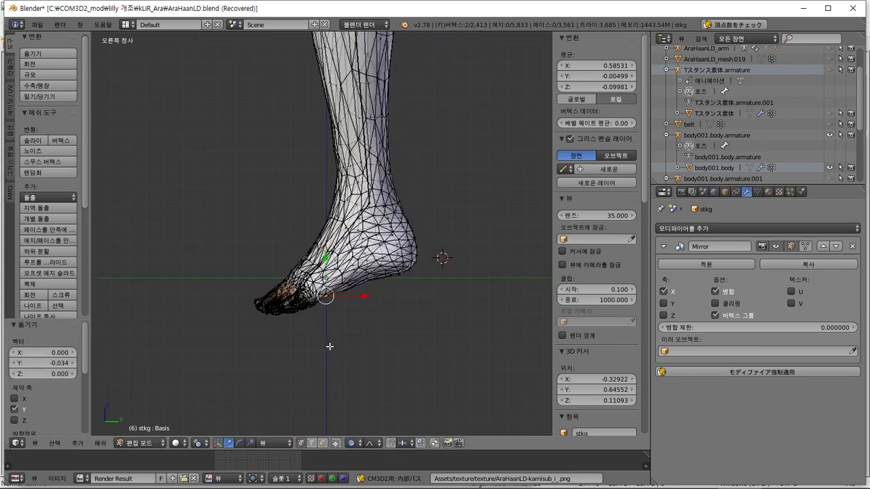
middle_drag(330, 346, 464, 278)
scroll(466, 244, down, 3)
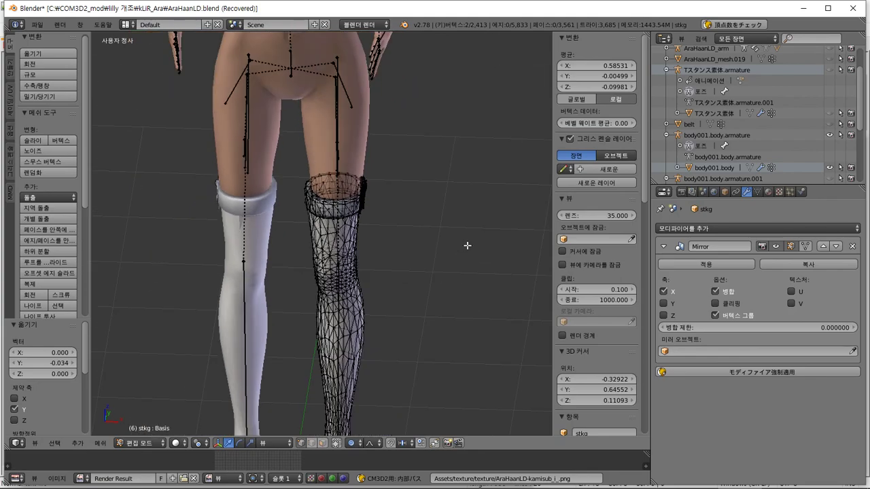
key(Tab)
Step: Select body001.body and add stkg as the active object, and delete all of stkg's vertex groups
scroll(462, 244, down, 4)
middle_drag(461, 242, 417, 219)
scroll(417, 220, up, 3)
right_click(288, 162)
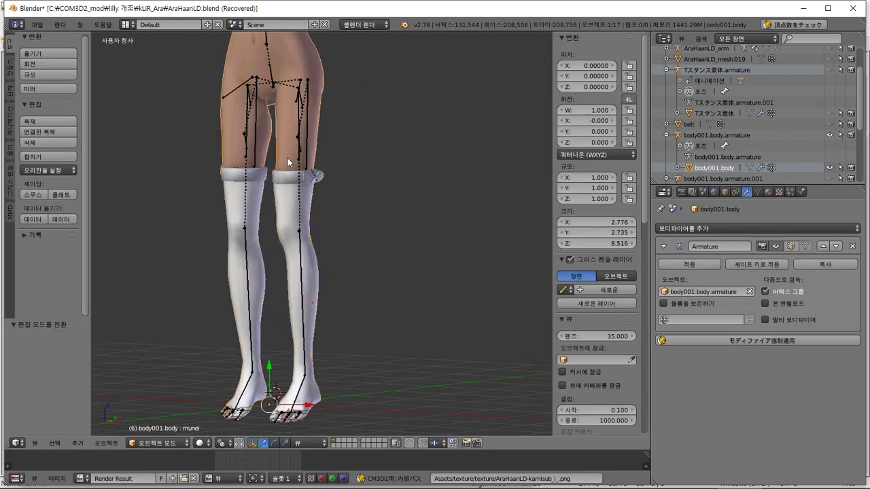
shift+right_click(287, 232)
click(758, 192)
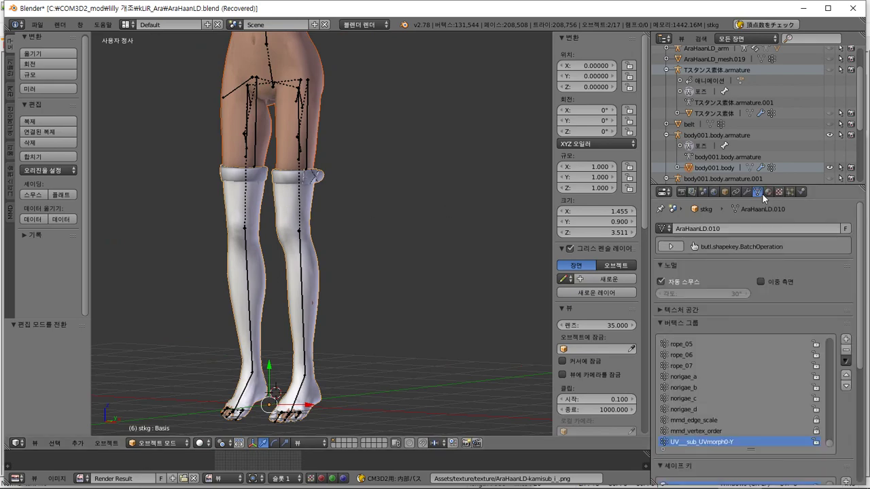
click(846, 361)
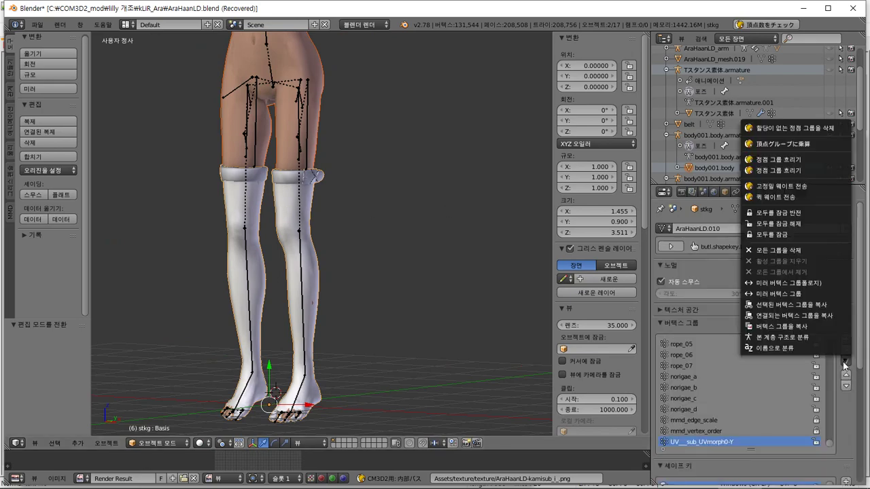
click(821, 251)
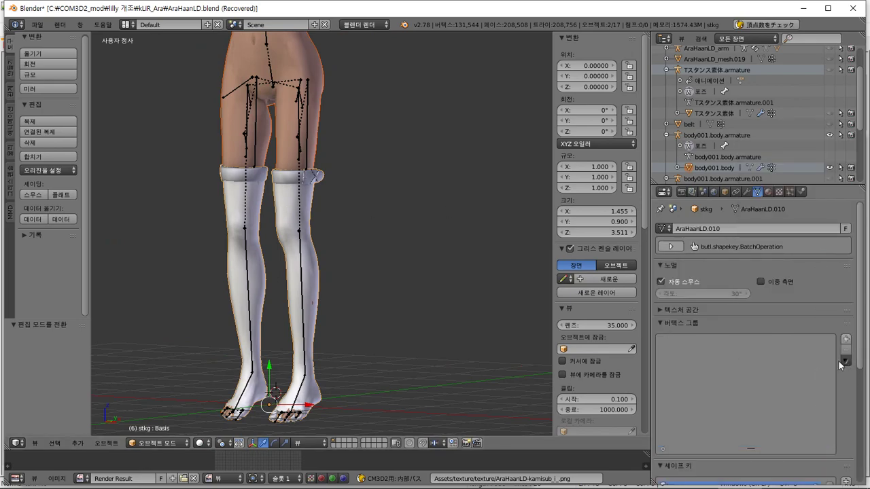
Step: Reorder the mesh data sections so that Vertex Groups and Shape Keys sit above Texture Space
mouse_move(848, 323)
mouse_down()
mouse_move(854, 302)
mouse_move(846, 340)
mouse_up()
scroll(826, 445, down, 3)
scroll(823, 408, down, 3)
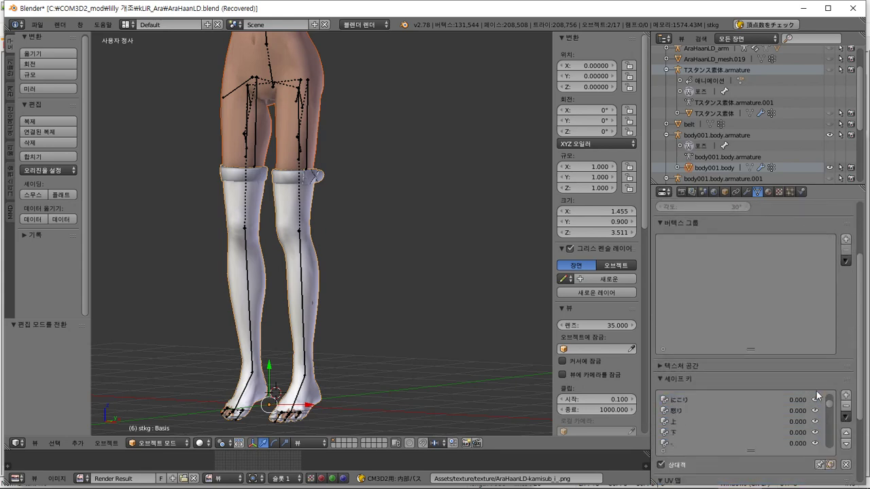
scroll(654, 365, up, 2)
scroll(657, 365, down, 2)
click(683, 379)
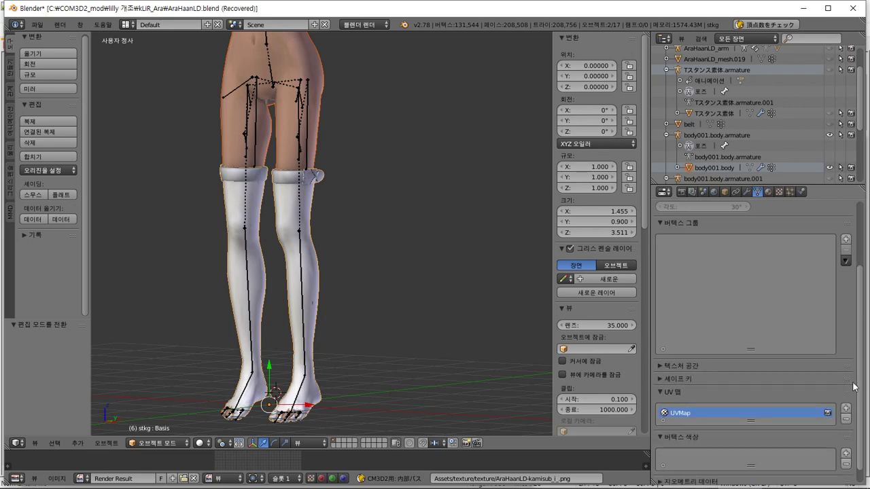
drag(848, 379, 848, 364)
click(658, 365)
Step: Delete all shape keys from stkg
scroll(781, 361, down, 2)
click(845, 360)
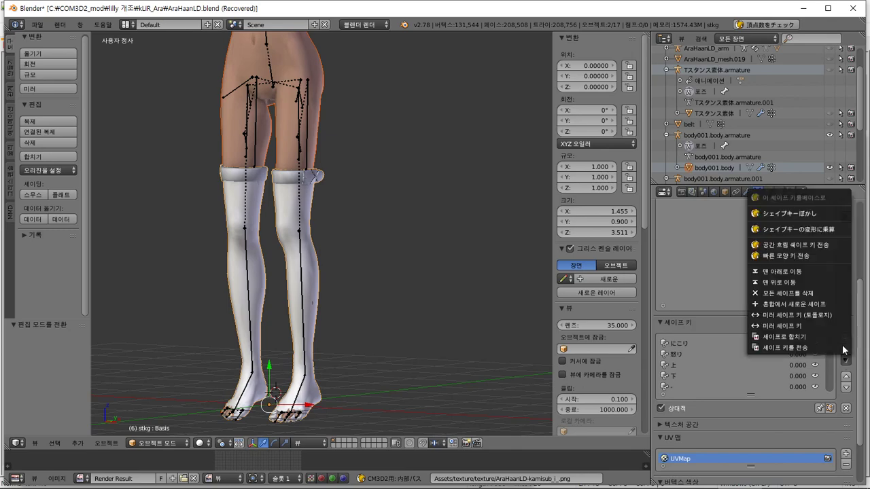
click(842, 293)
scroll(468, 233, up, 1)
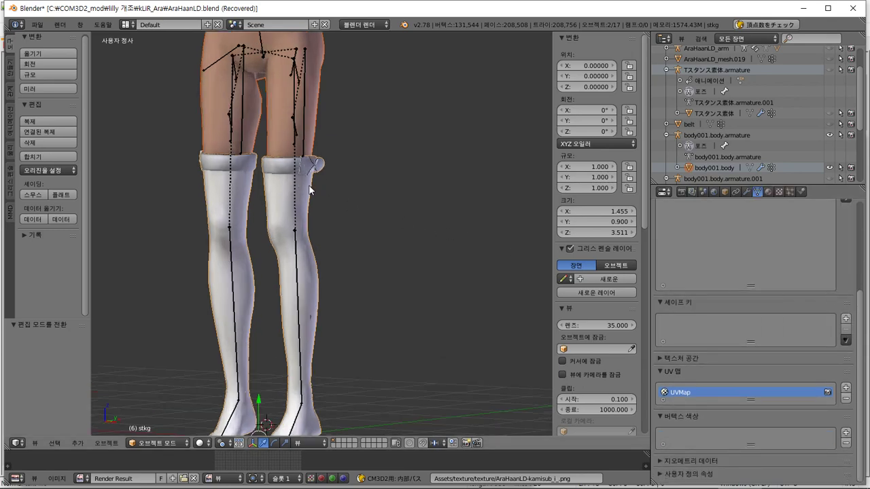
Step: Quick-transfer the vertex weights from body001.body to stkg, using the nearest face as the reference element
right_click(280, 142)
right_click(281, 201)
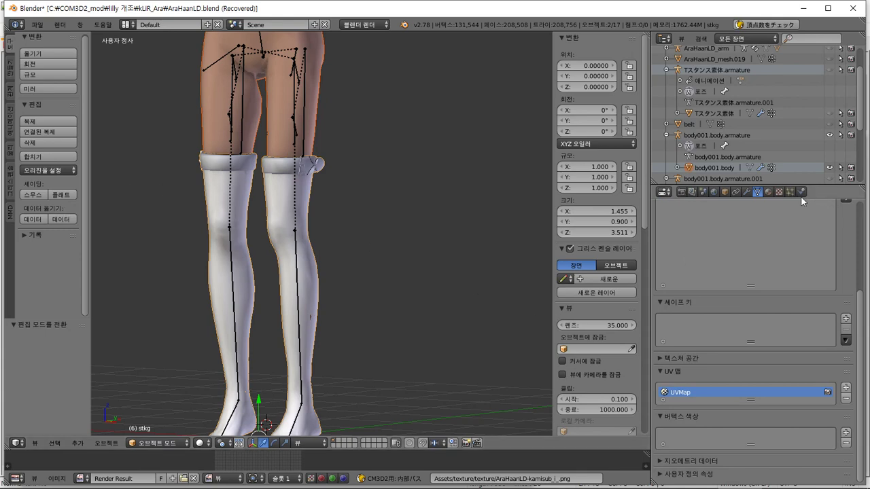
scroll(848, 252, up, 3)
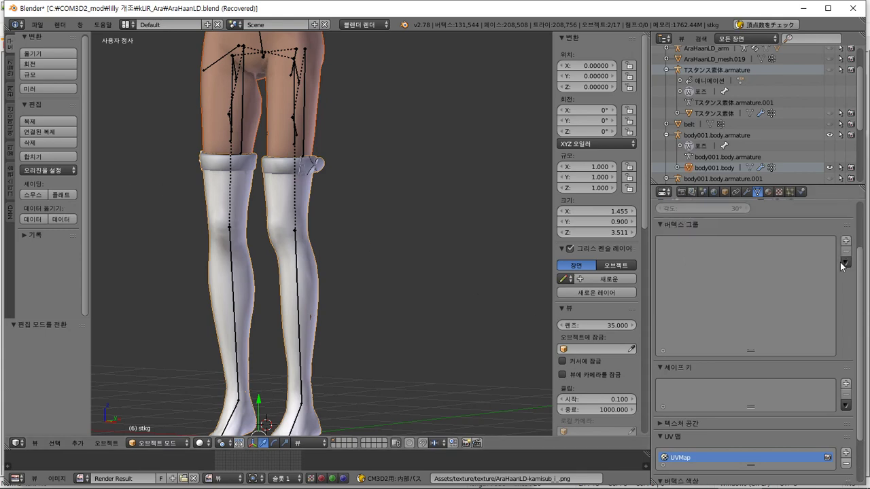
click(845, 262)
click(800, 99)
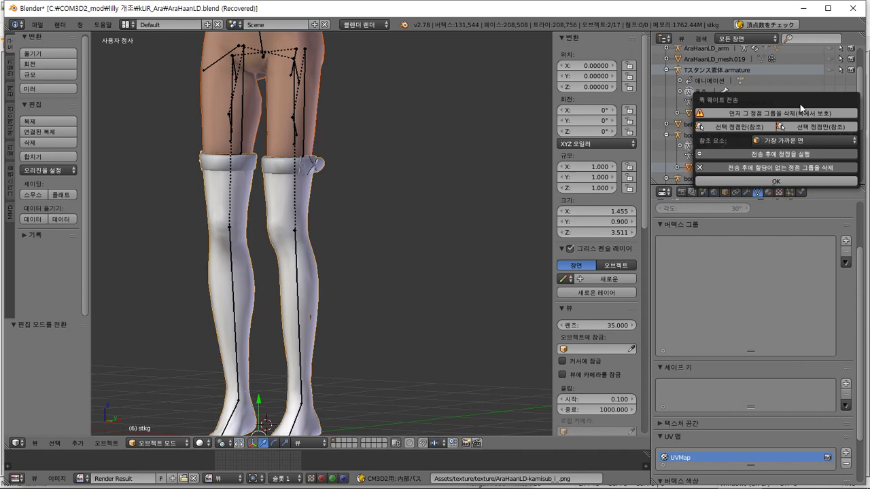
click(782, 181)
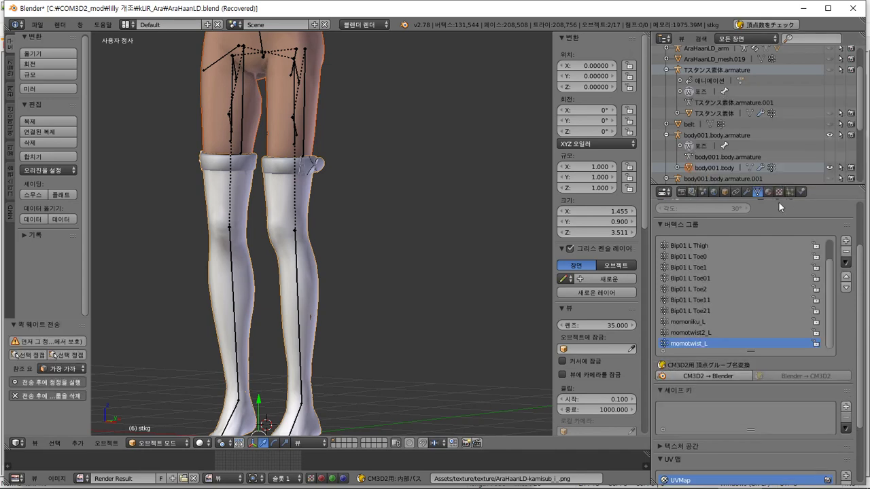
Step: Quick-transfer the shape keys from body001.body to stkg with a reference subdivision of 1
scroll(815, 377, down, 3)
click(846, 365)
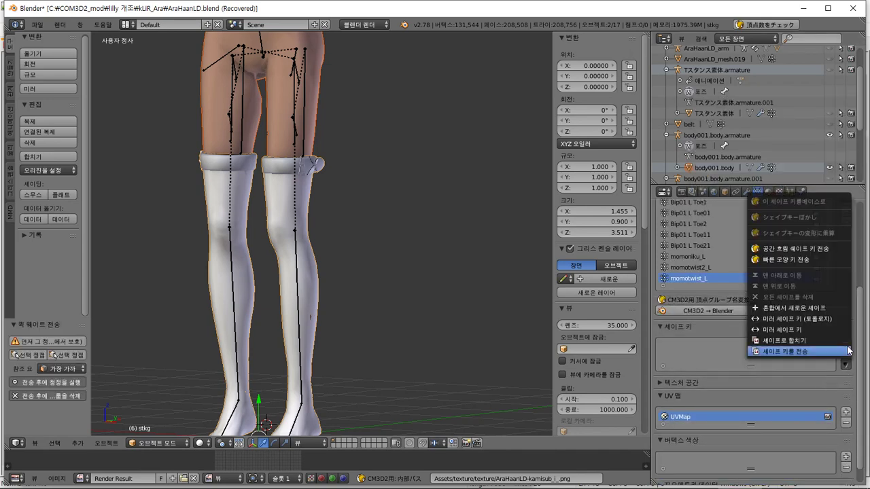
click(811, 261)
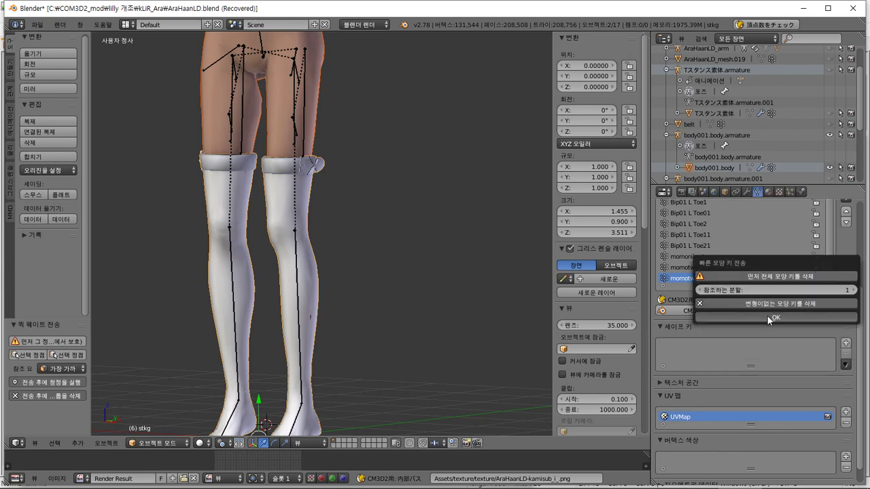
key(Return)
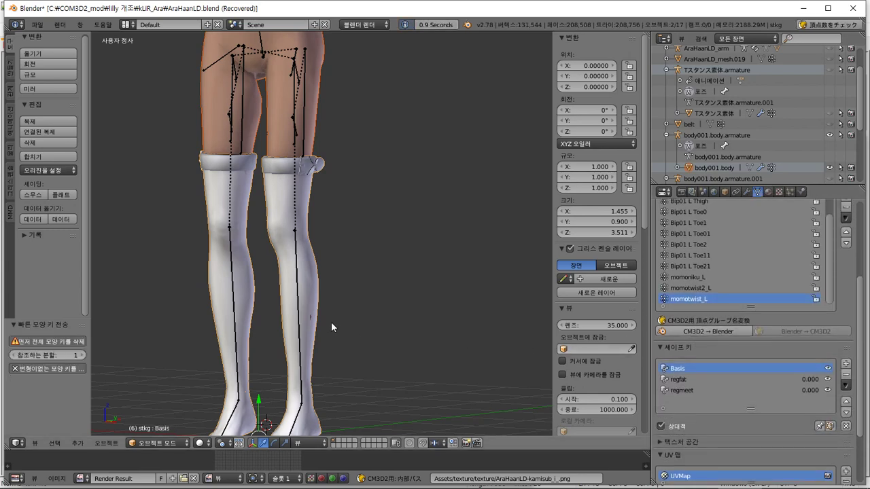
middle_drag(340, 319, 321, 303)
right_click(263, 154)
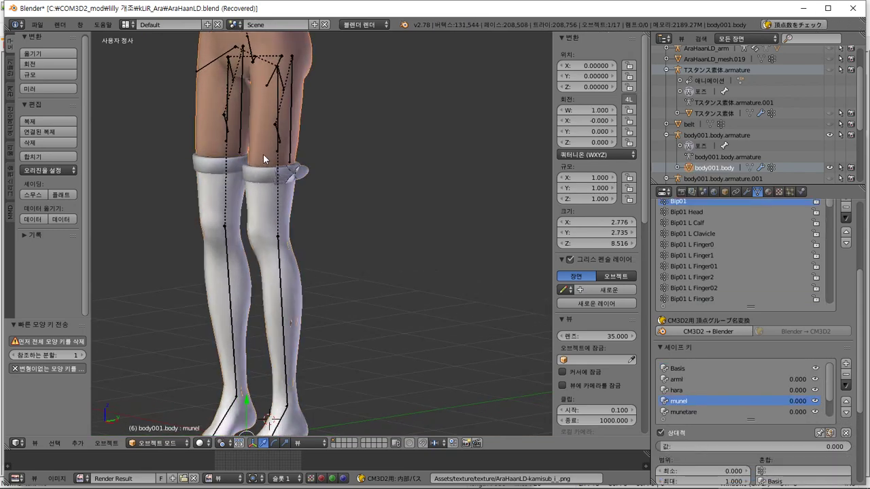
key(Tab)
key(Tab)
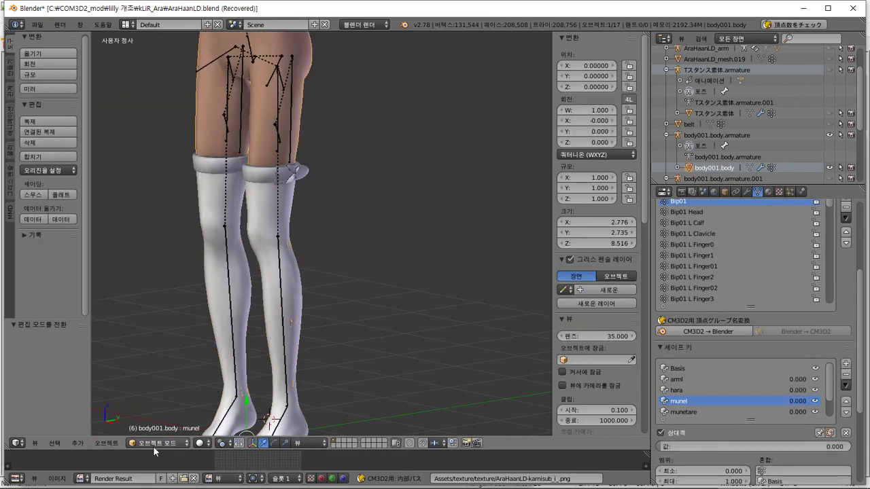
click(153, 443)
Step: Make the current pose of all body001.body.armature bones the base pose, applying it to related meshes with volume preserved
right_click(274, 129)
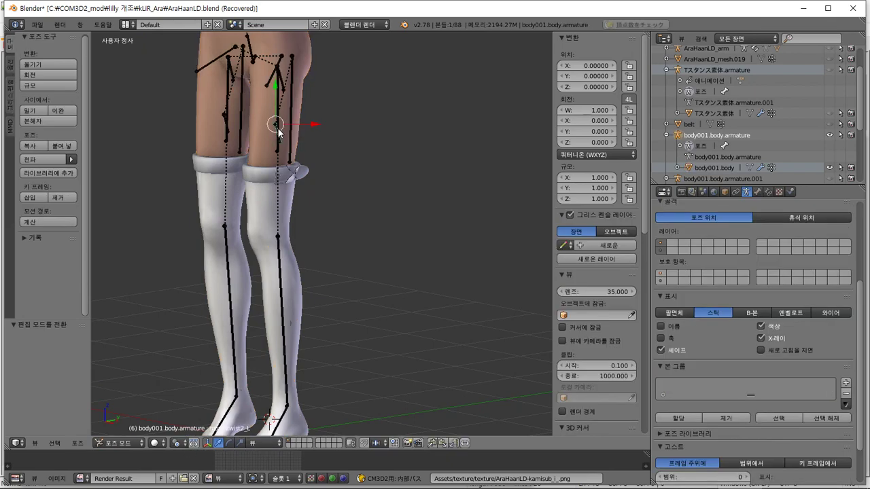
key(a)
click(78, 444)
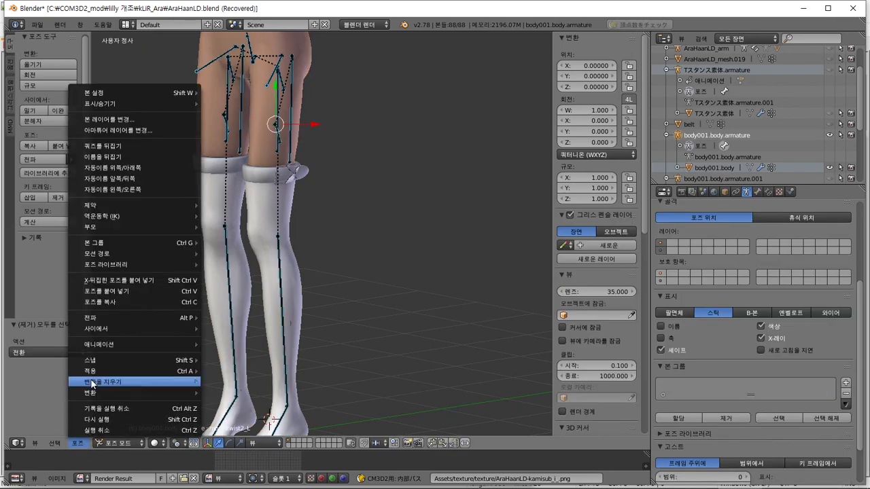
mouse_move(126, 371)
click(236, 398)
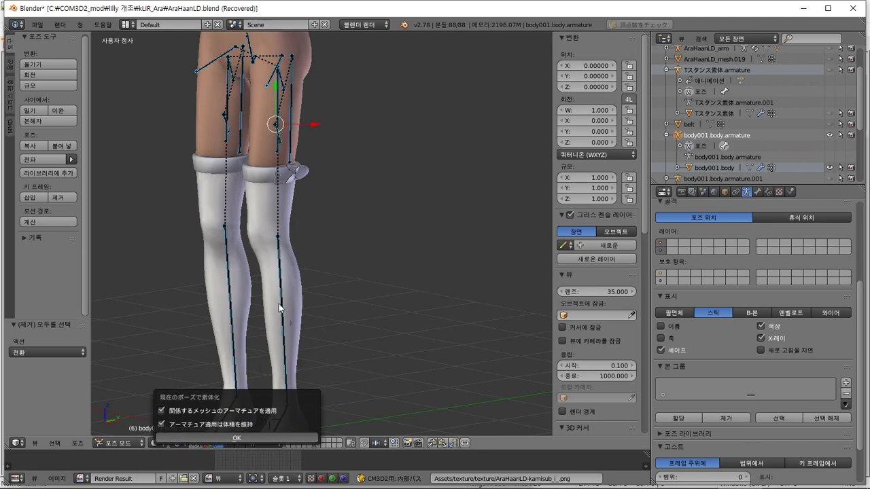
key(Return)
Step: Clear all pose transforms on the selected bones of body001.body.armature
click(78, 443)
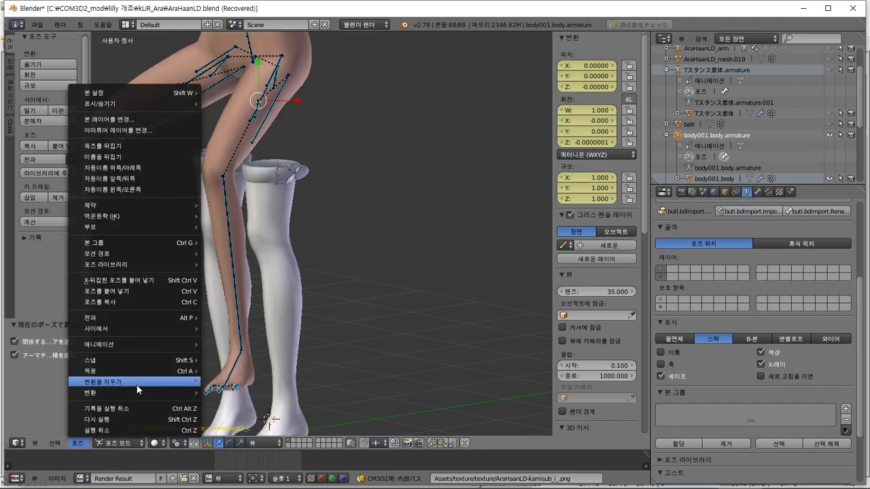
mouse_move(134, 382)
click(255, 381)
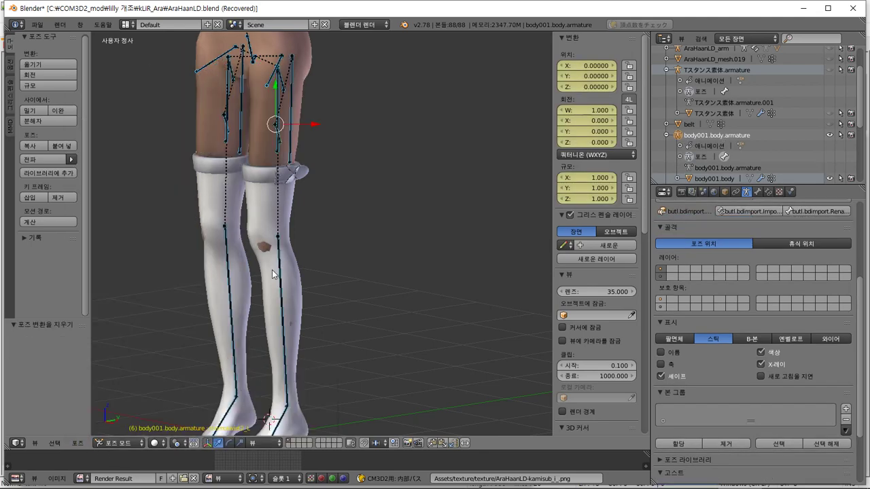
Step: Select body001.body with stkg active and convert stkg's vertex group names from CM3D2 to Blender format
right_click(268, 158)
shift+right_click(261, 196)
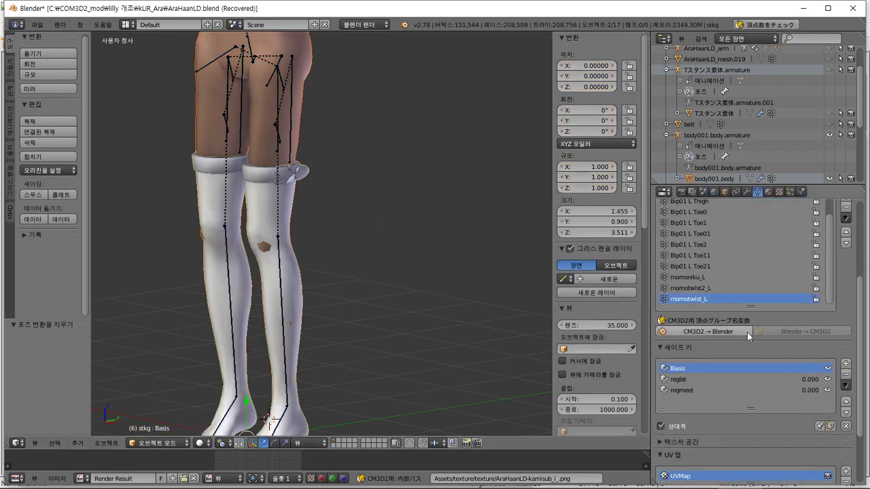
scroll(805, 299, up, 2)
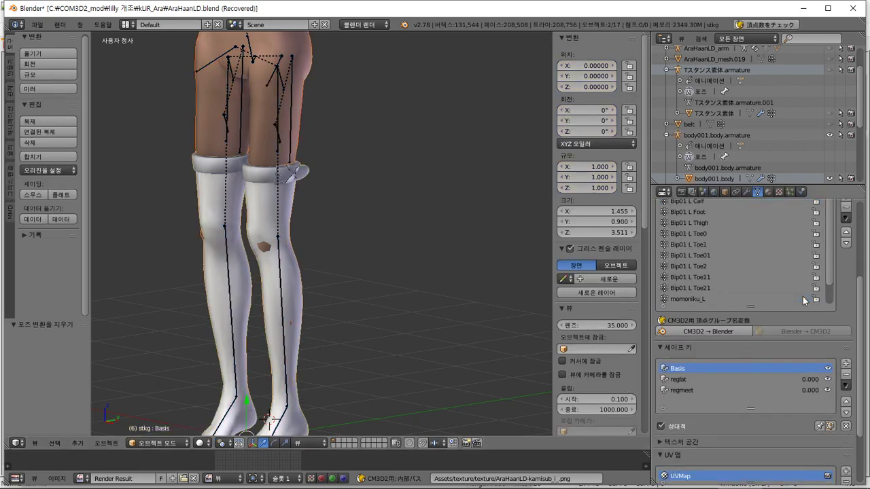
click(720, 332)
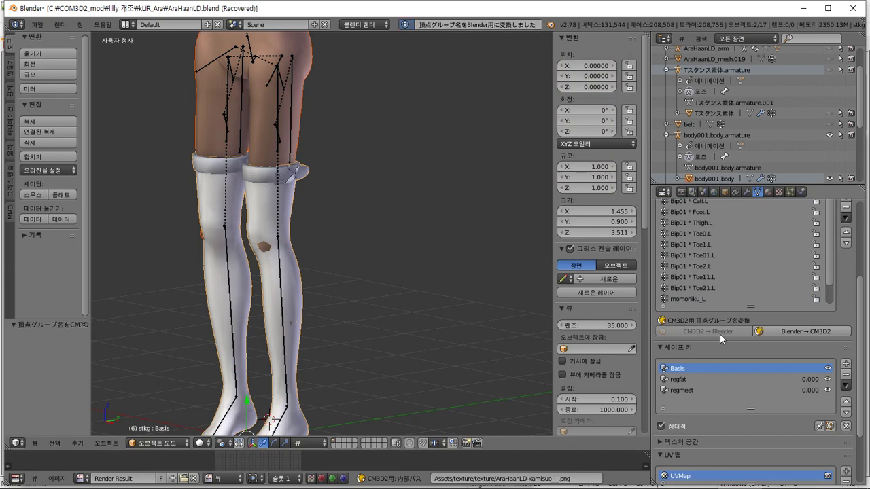
Step: Run the quick weight transfer from body001.body to stkg again, with the nearest face as reference element
click(846, 218)
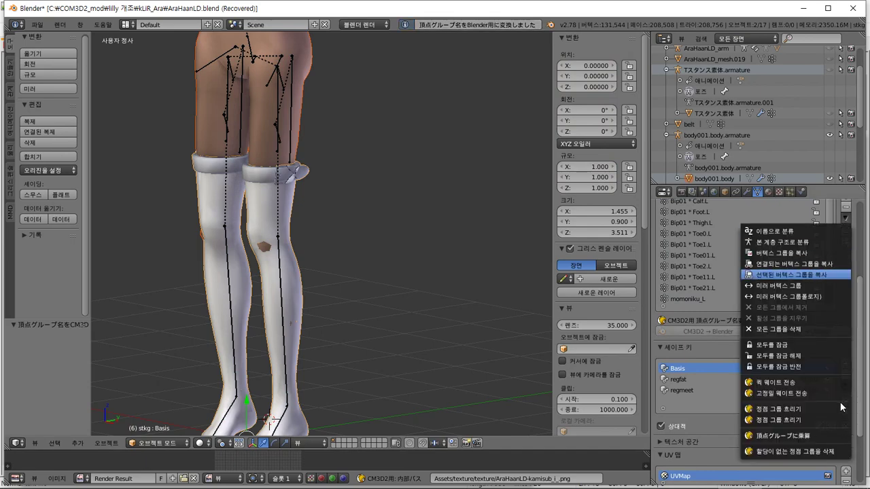
click(827, 383)
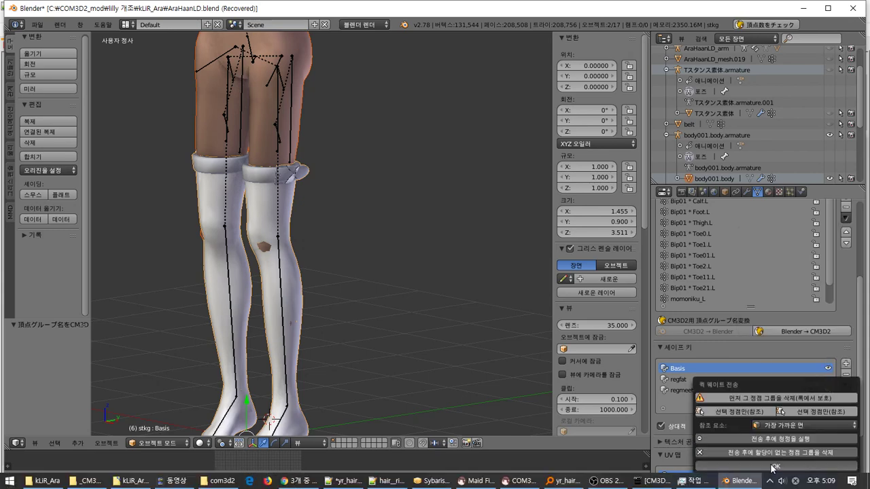
click(774, 466)
Step: Run the quick shape key transfer from body001.body to stkg again with a reference subdivision of 1
click(846, 385)
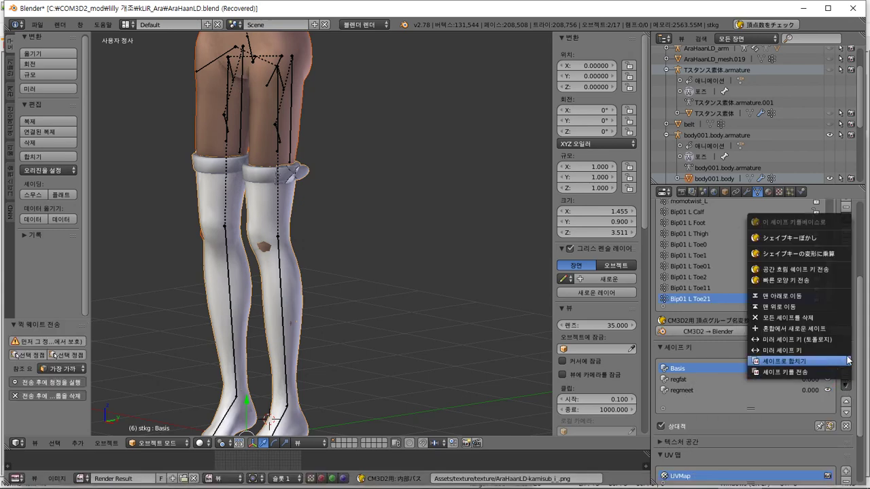
click(788, 280)
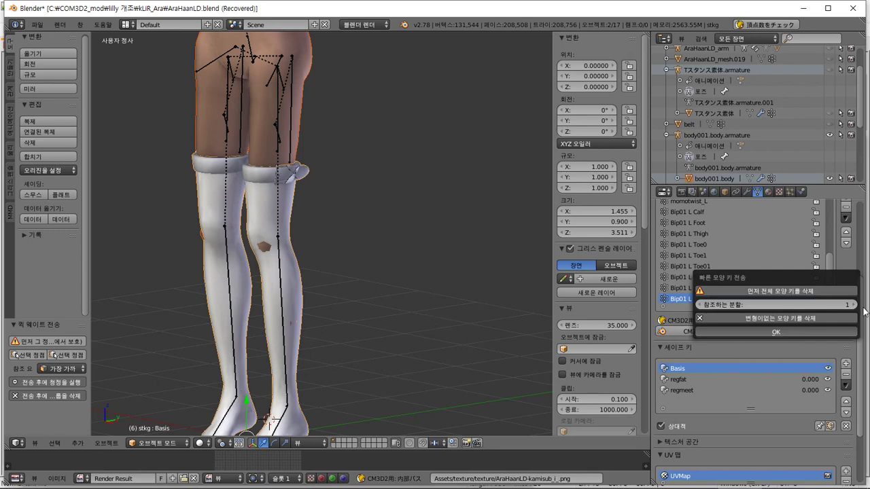
click(776, 332)
Step: Inspect how stkg fits the body's legs and look through the scene's object list, including shos
mouse_move(308, 274)
middle_down()
mouse_move(390, 267)
mouse_move(245, 280)
mouse_move(302, 275)
middle_up()
right_click(266, 151)
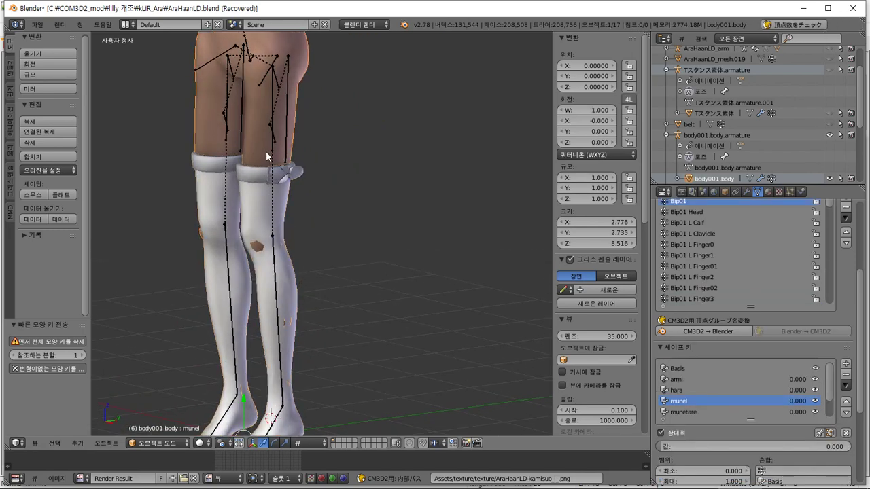
right_click(275, 238)
middle_drag(281, 245, 313, 248)
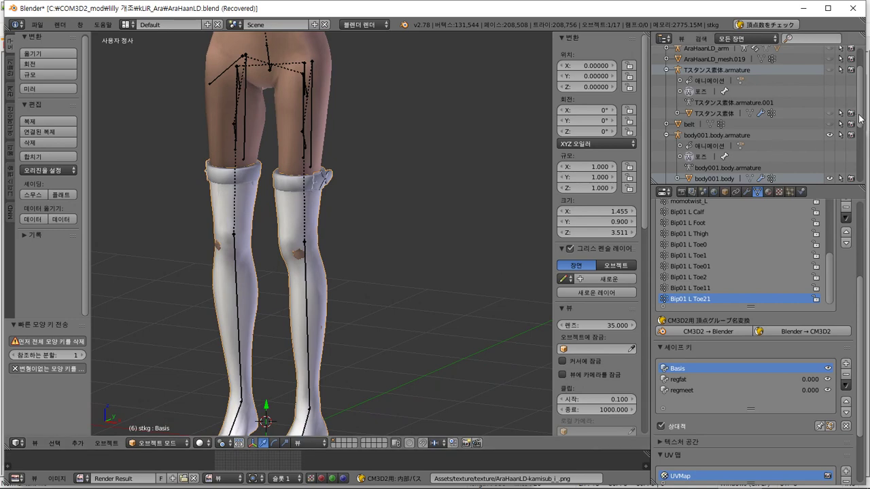
scroll(863, 107, down, 5)
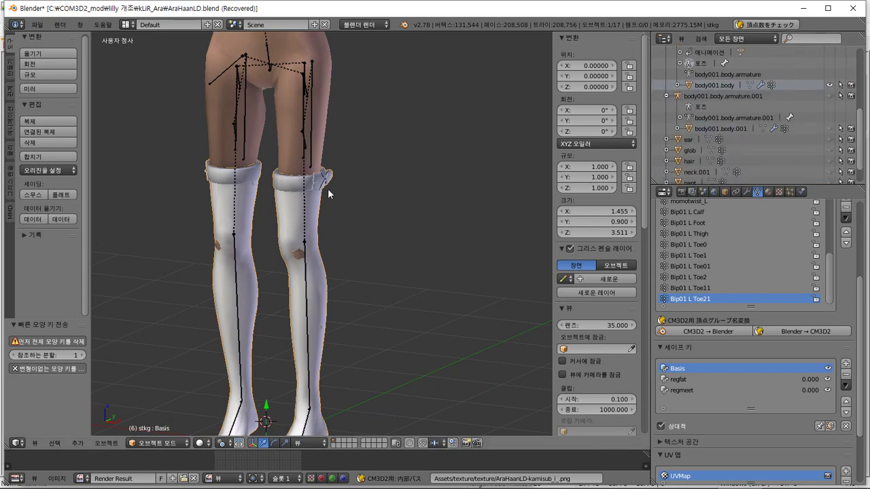
scroll(802, 106, up, 7)
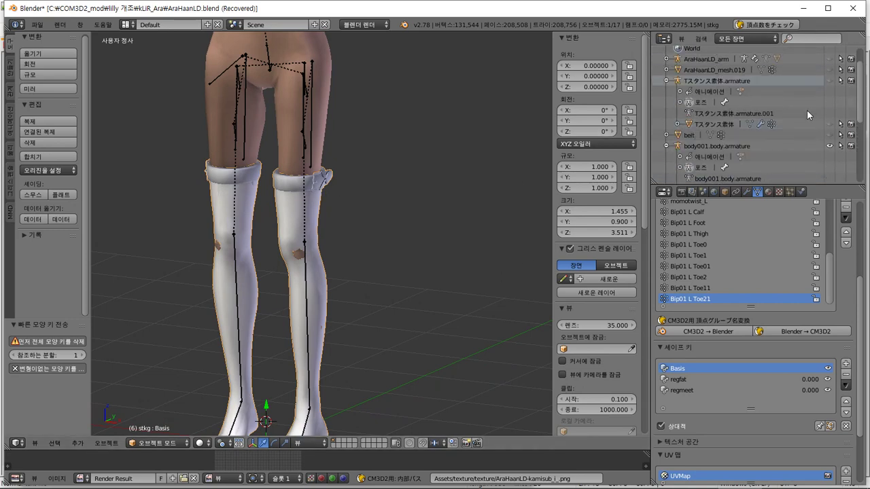
scroll(741, 110, down, 7)
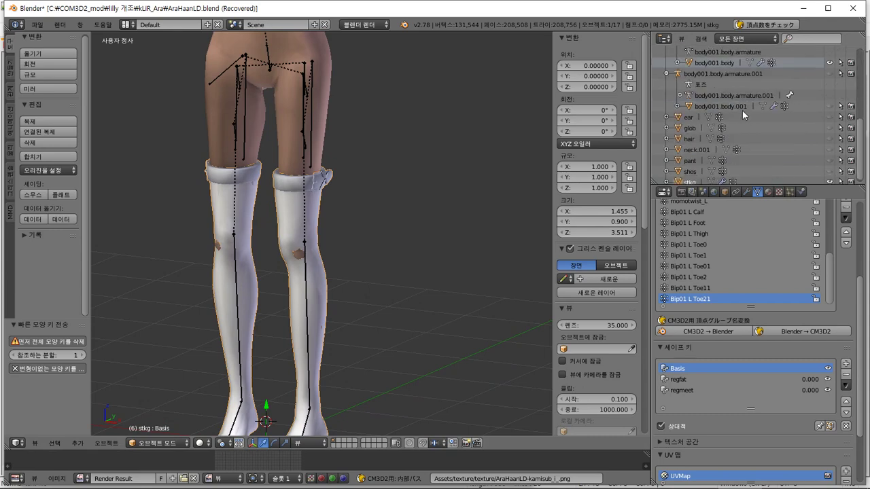
click(686, 167)
click(681, 179)
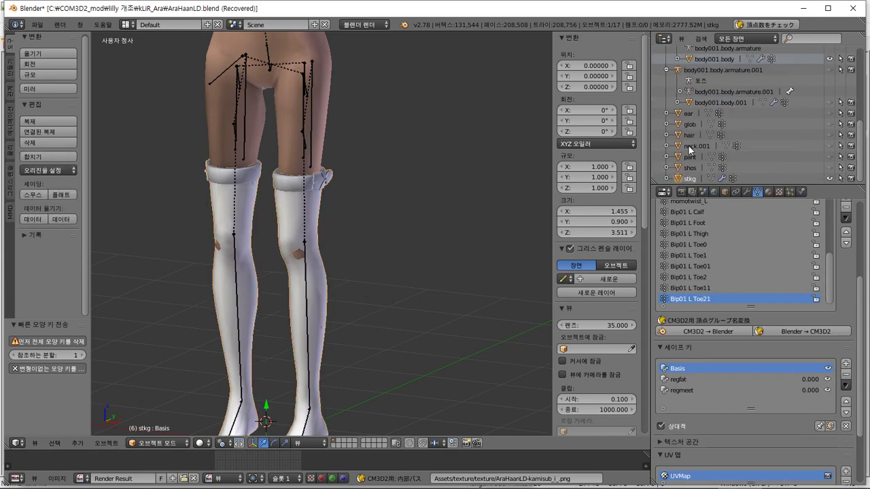
click(689, 167)
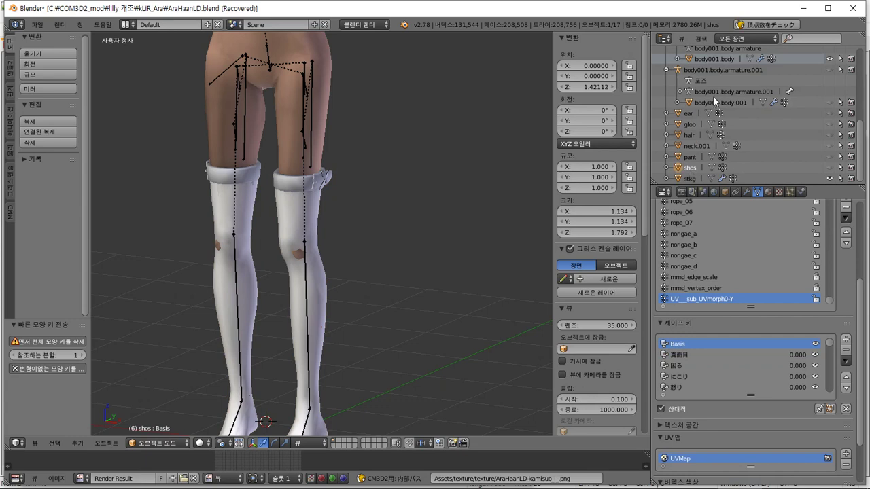
Step: Duplicate the stkg mesh in place and hide the original
click(679, 180)
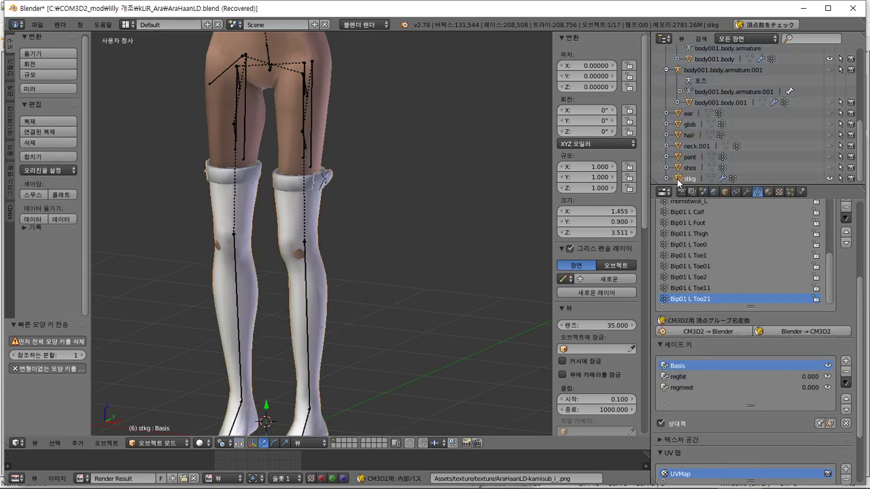
shift+middle_drag(346, 271, 363, 214)
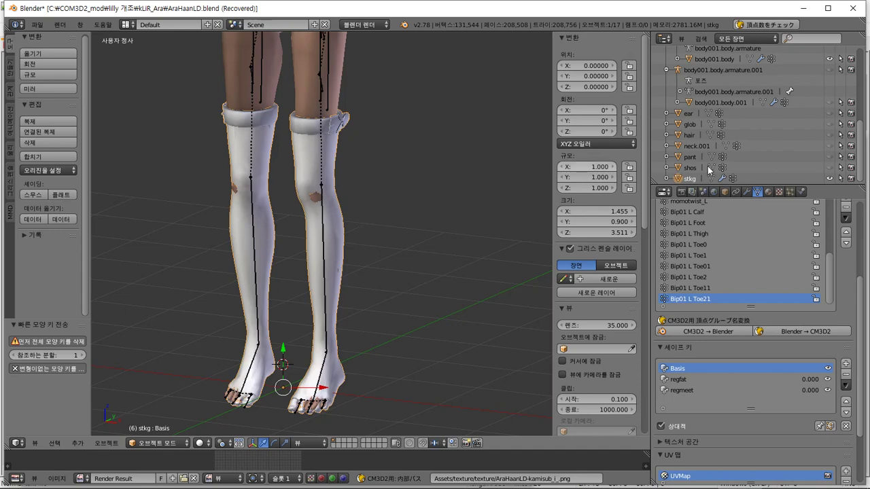
click(60, 121)
key(Escape)
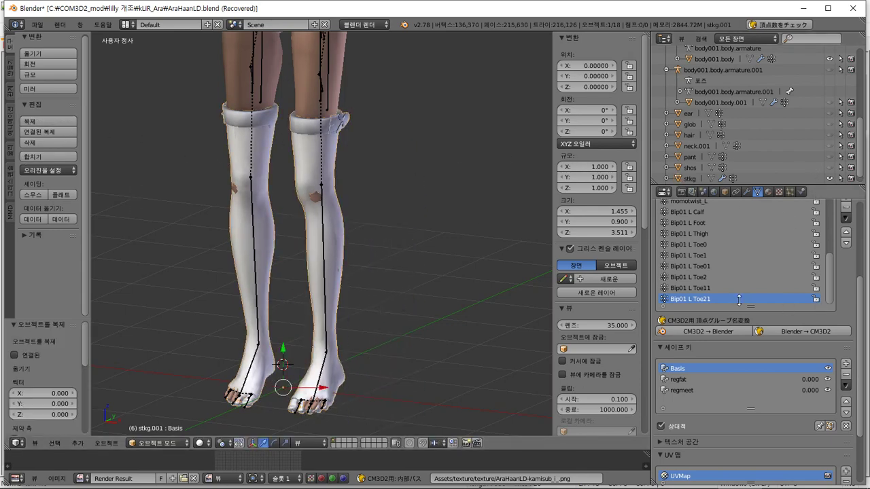
scroll(824, 175, down, 1)
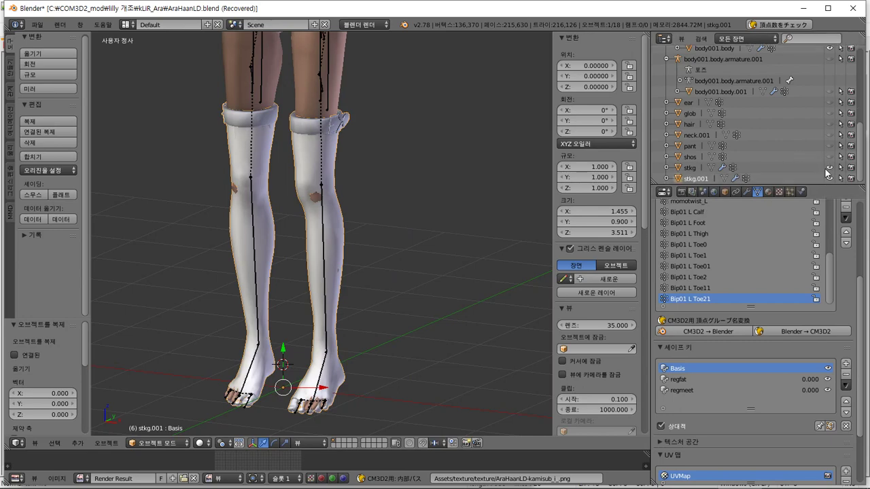
Step: Copy the CM3D2 bone information from body001.body.armature
click(746, 192)
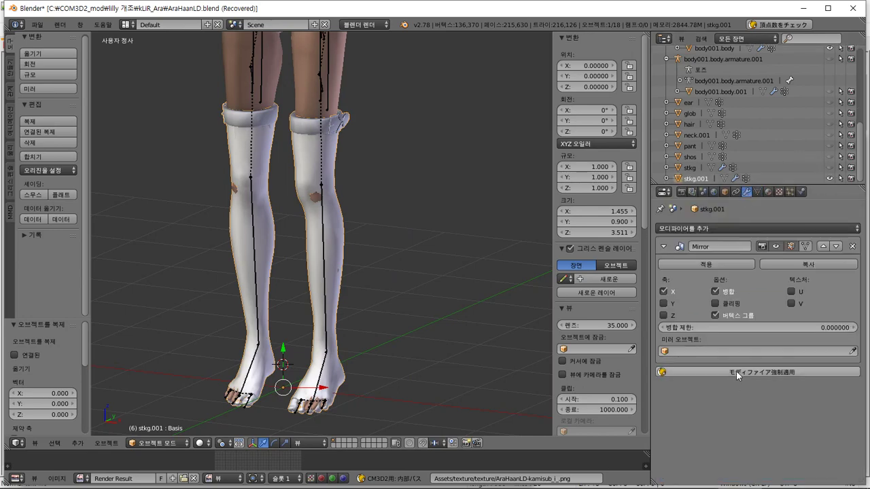
right_click(335, 136)
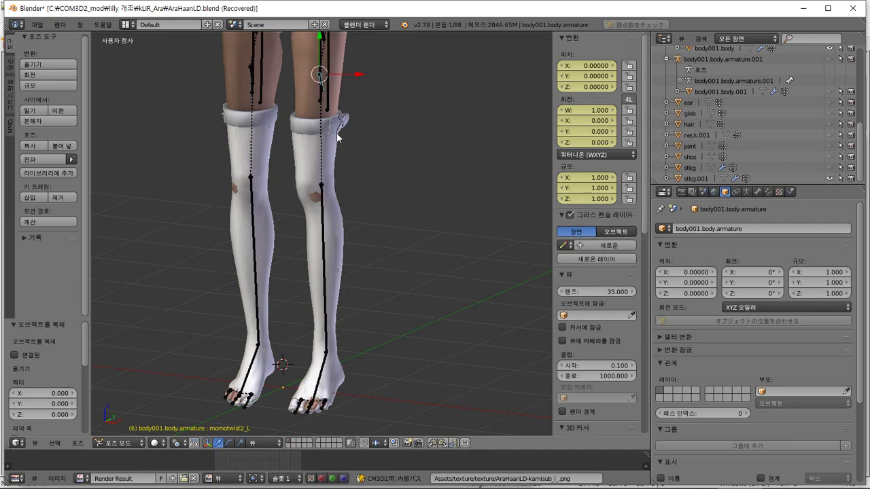
right_click(318, 99)
right_click(324, 217)
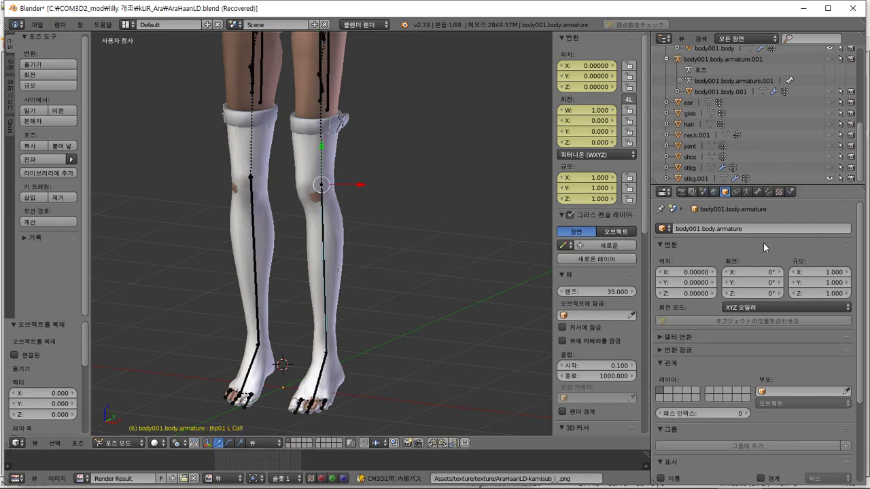
click(746, 193)
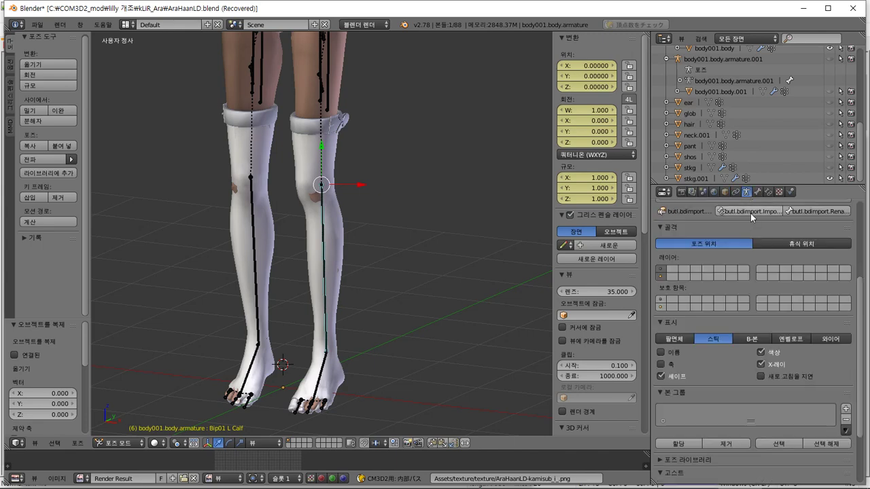
scroll(751, 214, up, 5)
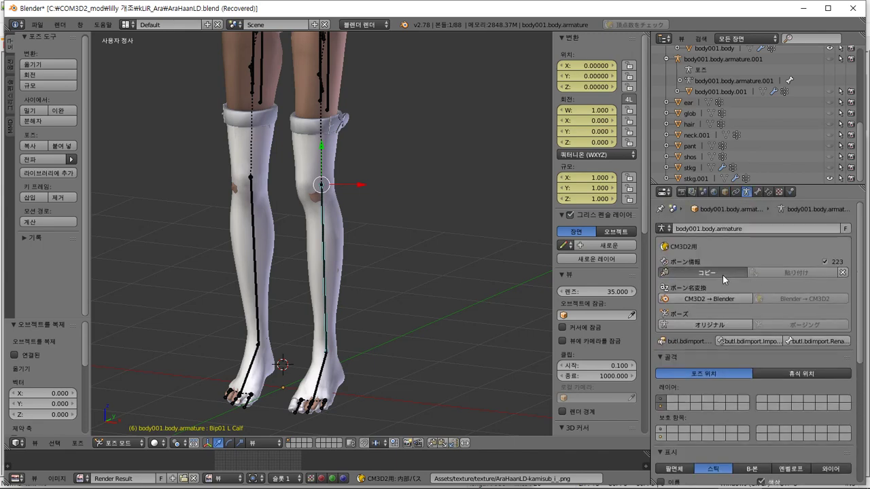
click(723, 273)
Step: Paste the copied bone information into the object properties of stkg.001
right_click(337, 197)
right_click(341, 220)
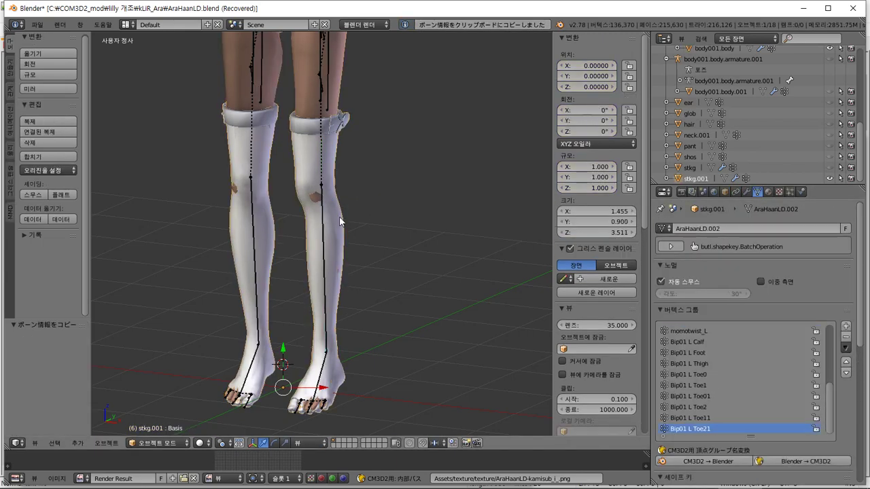
click(725, 192)
click(779, 255)
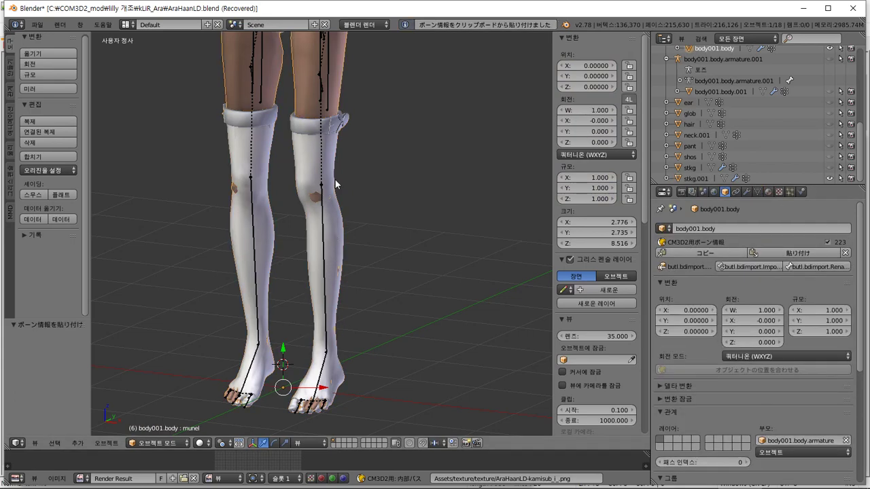
Step: Review the mesh data, Mirror modifier and materials of stkg.001
click(746, 195)
click(757, 192)
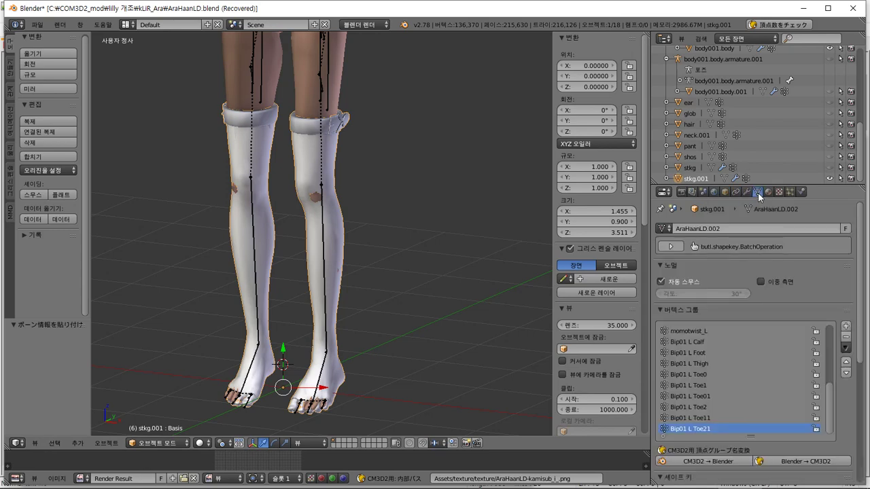
click(747, 193)
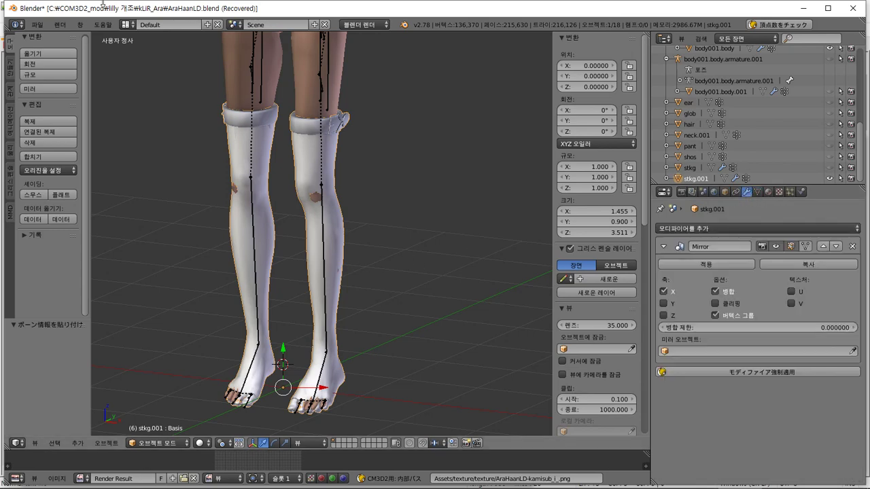
click(770, 192)
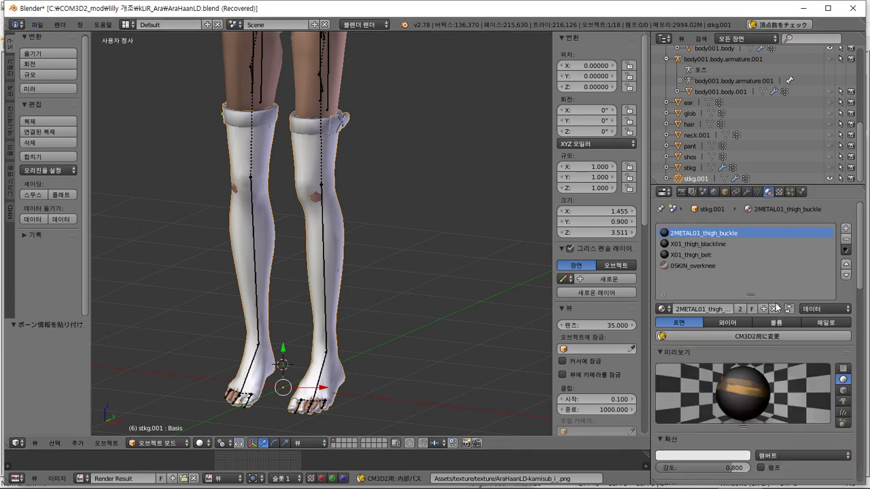
click(780, 193)
click(770, 193)
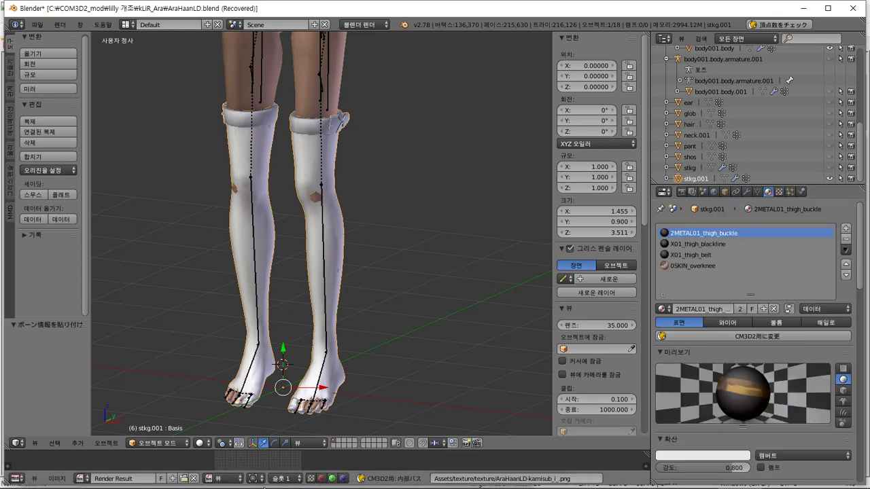
Step: Copy belt2.png from the kLiR_Ara(LD)1.04 download folder into the kLiR_Ara mod folder
click(216, 481)
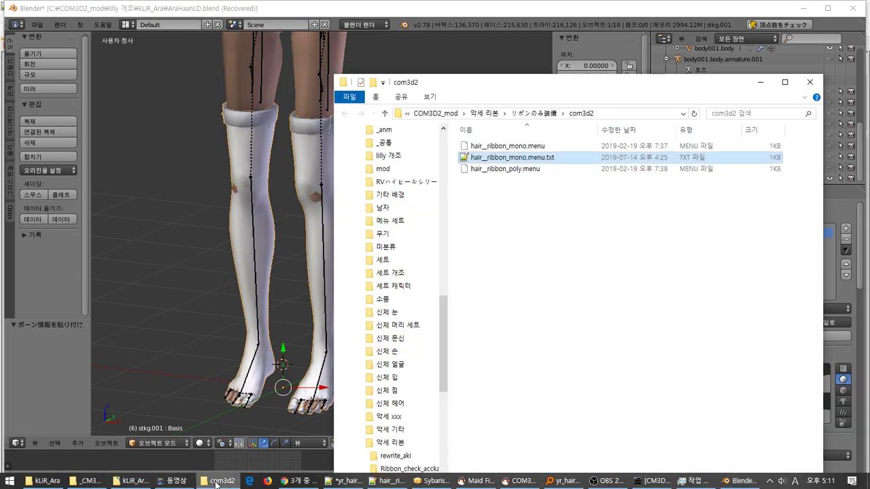
click(216, 481)
click(87, 482)
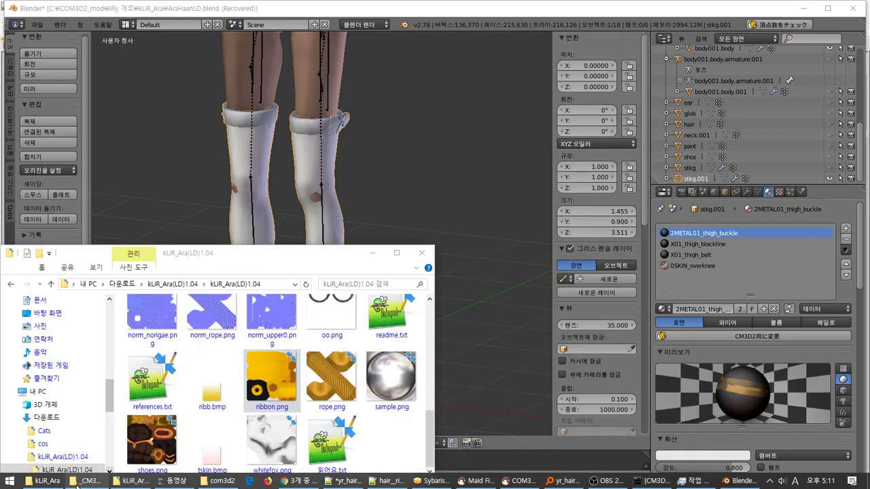
click(48, 481)
scroll(323, 393, up, 5)
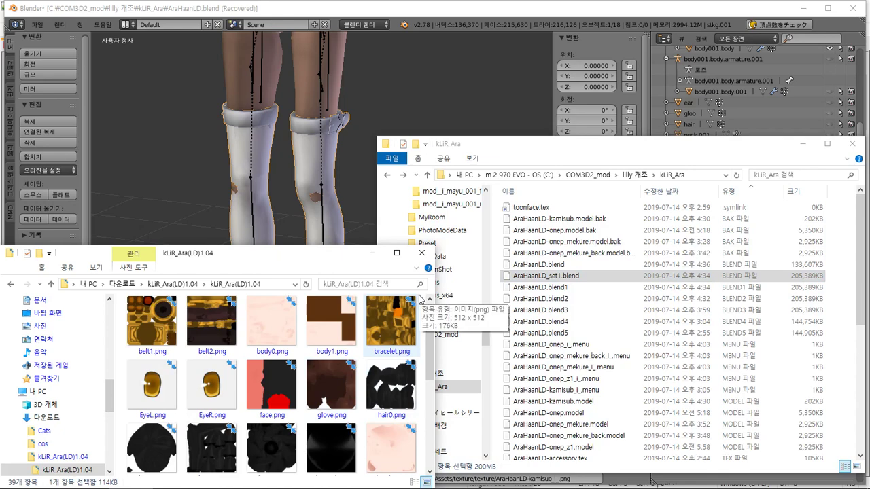
click(597, 270)
scroll(584, 276, down, 7)
Step: Rename the copied belt2.png as AraHaanLD-belt2.png, reusing the name prefix of AraHaanLD-lower3.tex
click(551, 271)
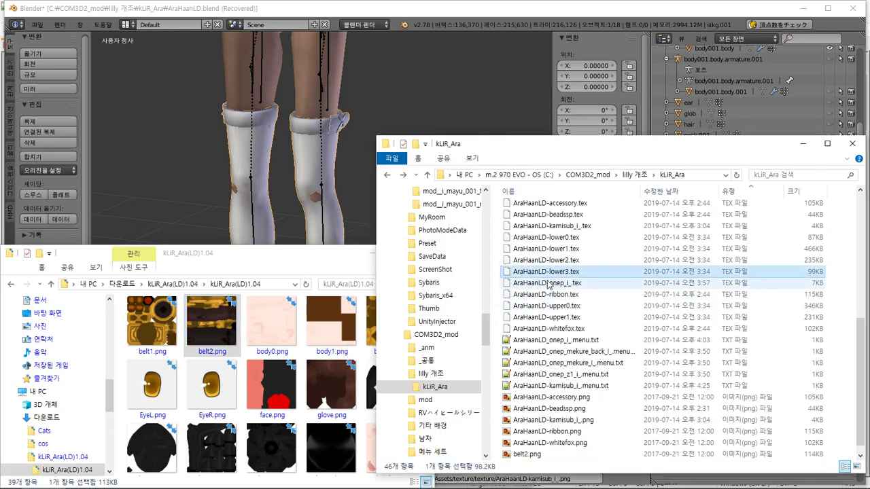
click(551, 274)
drag(550, 273, 484, 275)
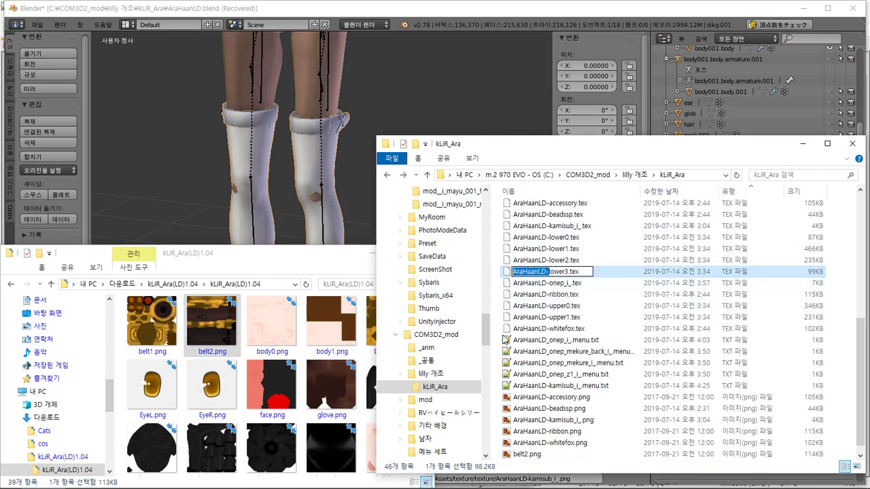
click(527, 454)
click(541, 454)
key(Home)
key(ctrl+v)
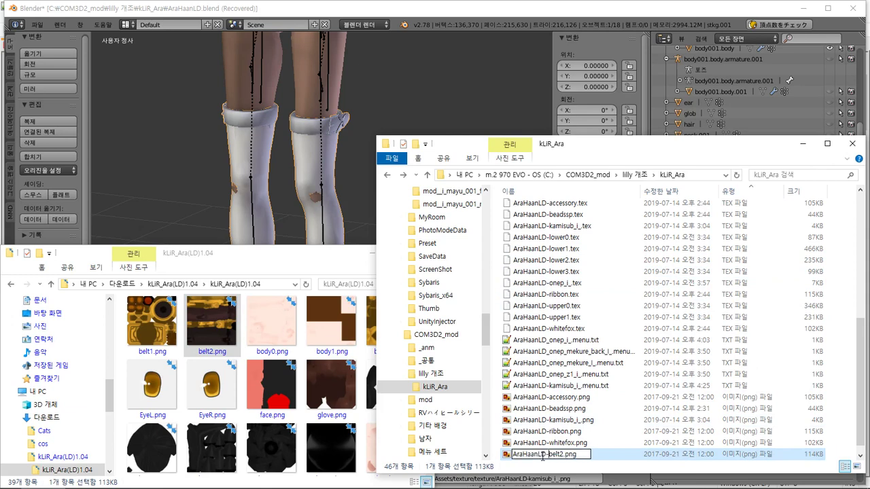
key(Return)
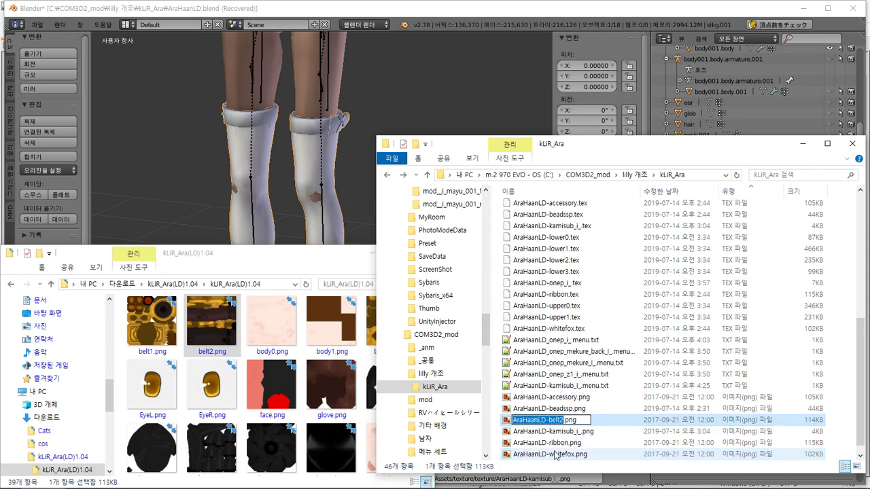
Step: Switch back to Blender and rename the 2METAL01_thigh_buckle material of stkg.001 as AraHaanLD-belt2
click(662, 79)
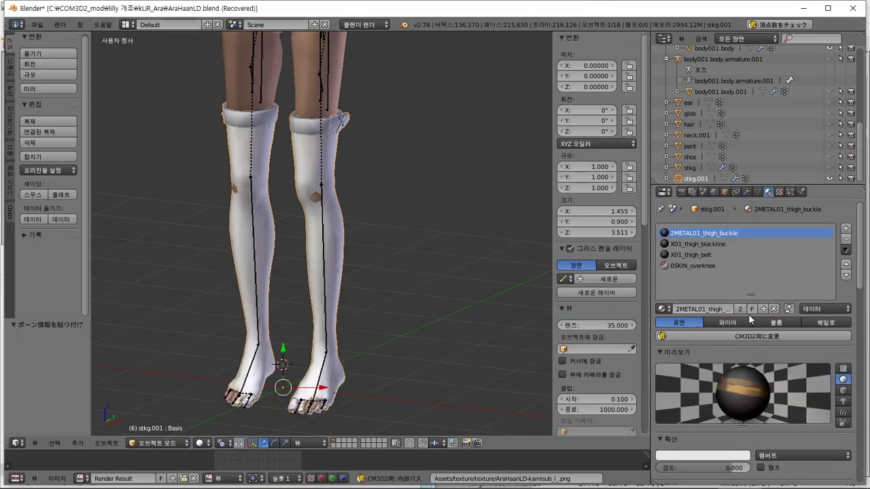
double_click(702, 233)
key(ctrl+v)
key(Return)
Step: Convert the AraHaanLD-belt2 material to a CM3D2 material of the type トゥーン
scroll(720, 292, down, 4)
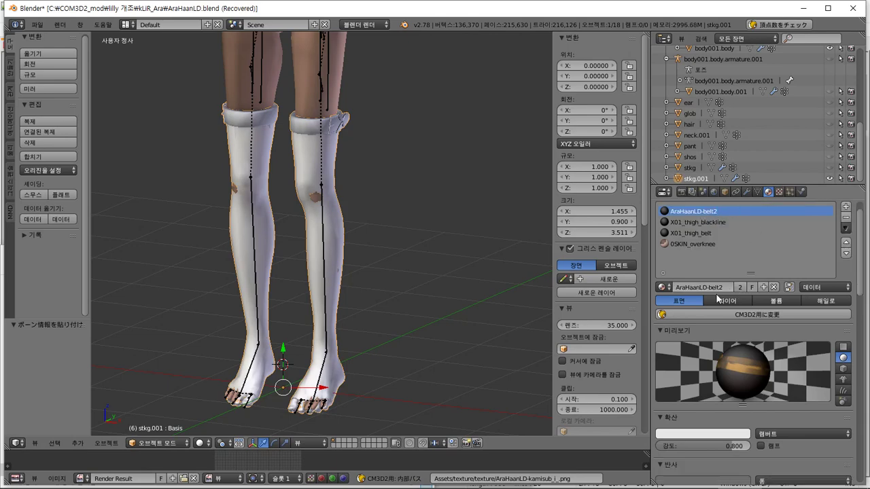
click(745, 249)
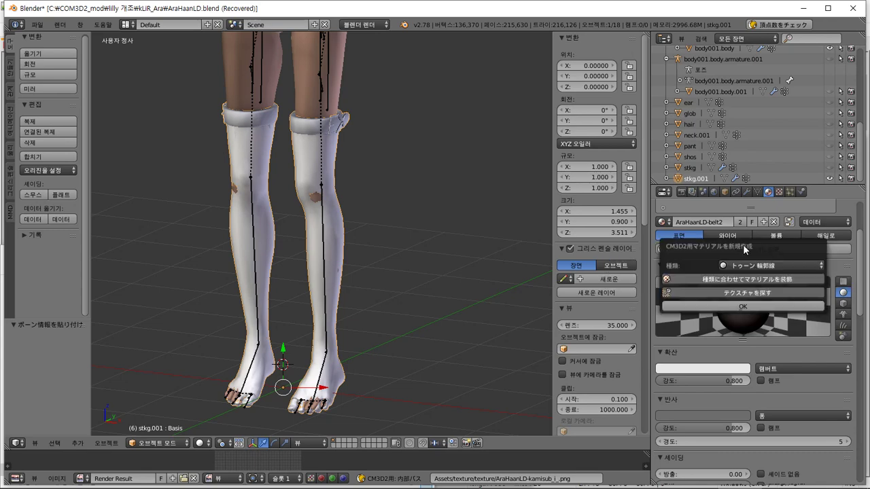
click(773, 265)
click(773, 264)
click(768, 265)
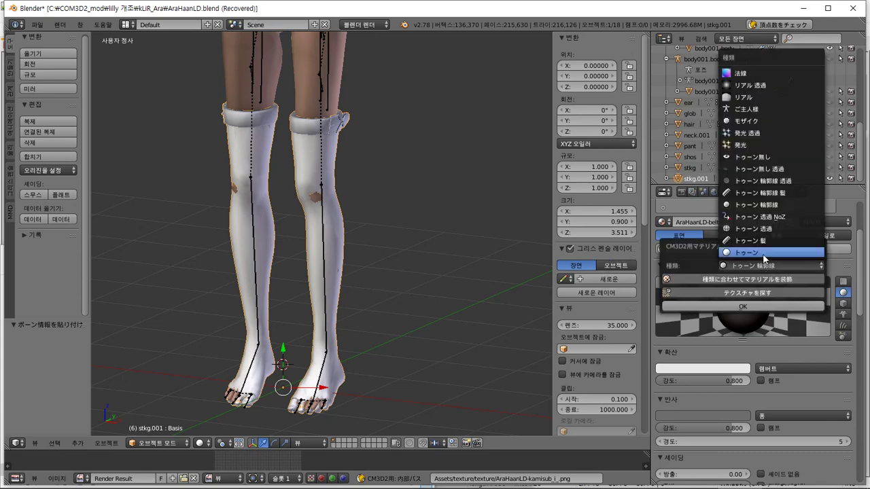
click(762, 254)
click(747, 310)
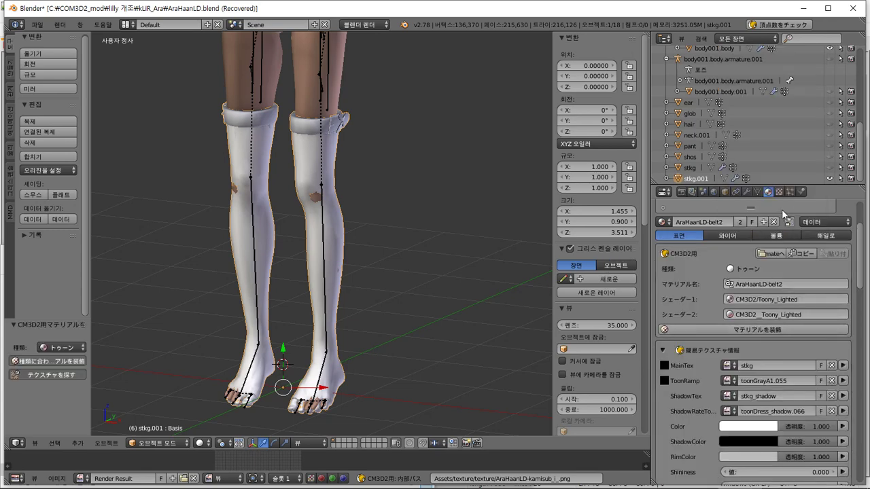
Step: Name both the MainTex and ShadowTex images of the material AraHaanLD-belt2
key(ctrl+v)
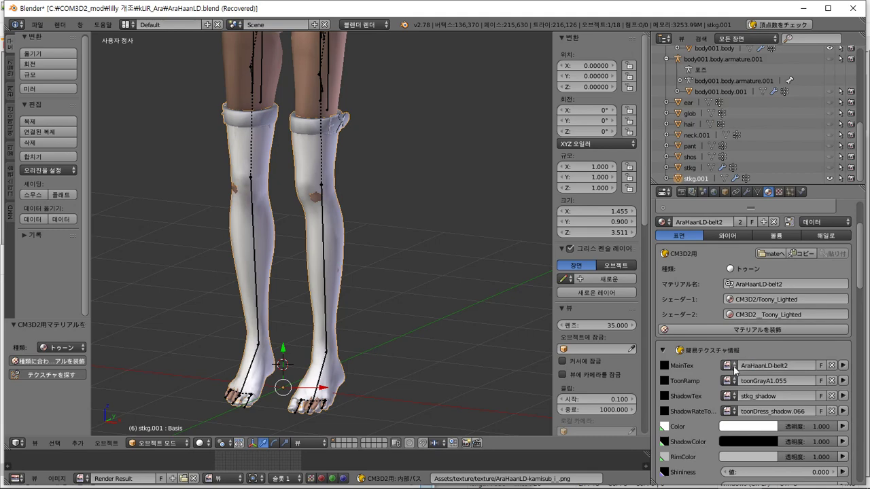
click(727, 396)
key(Return)
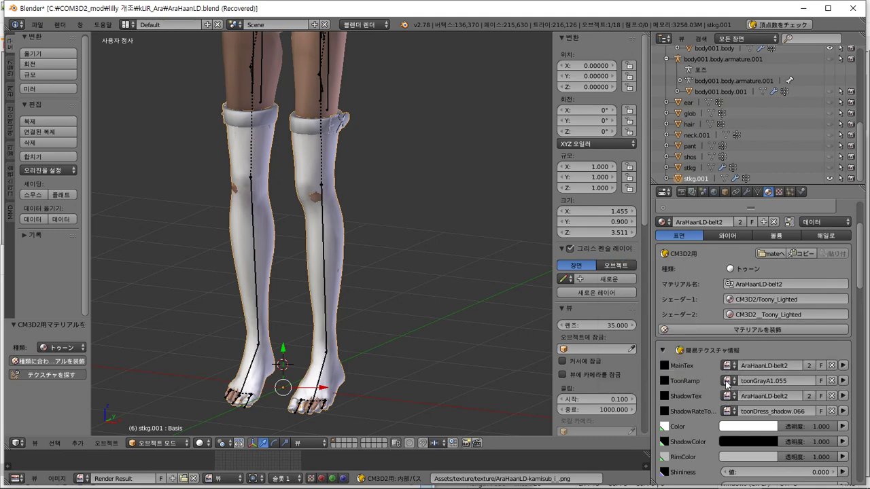
Step: Load AraHaanLD-belt2.png from the kLiR_Ara folder as the image of the material's MainTex texture
click(778, 191)
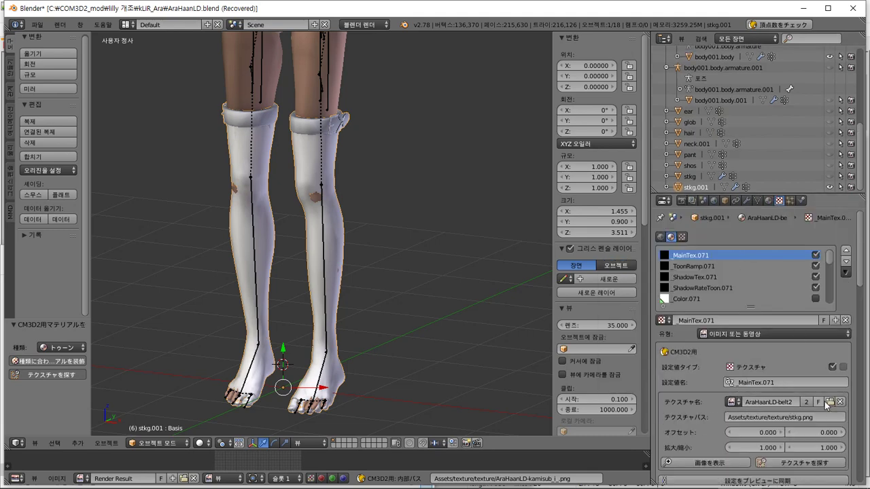
click(828, 402)
click(49, 286)
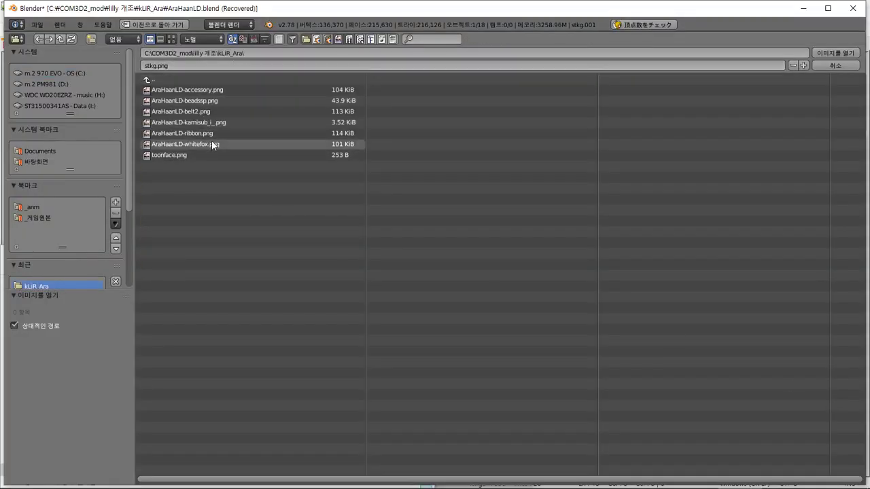
double_click(216, 112)
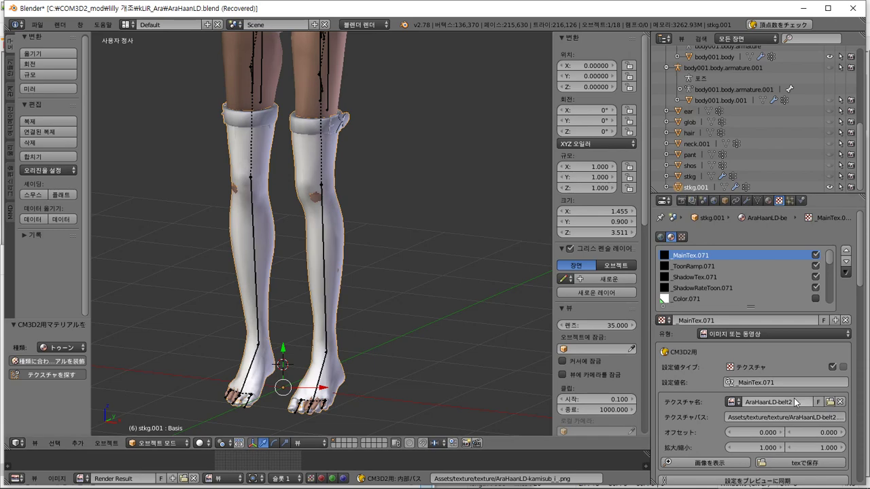
scroll(754, 385, down, 3)
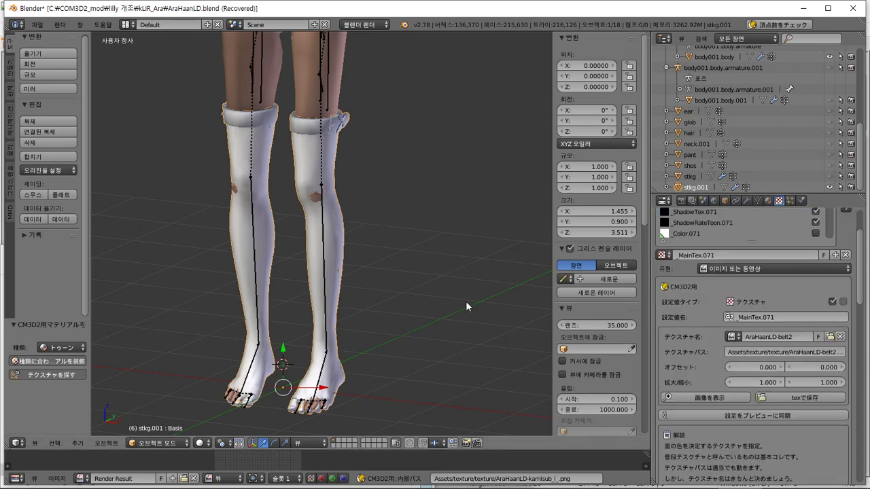
Step: Check the texture of X01_thigh_blackline, then select that material's faces in Edit Mode and assign them to AraHaanLD-belt2
click(768, 200)
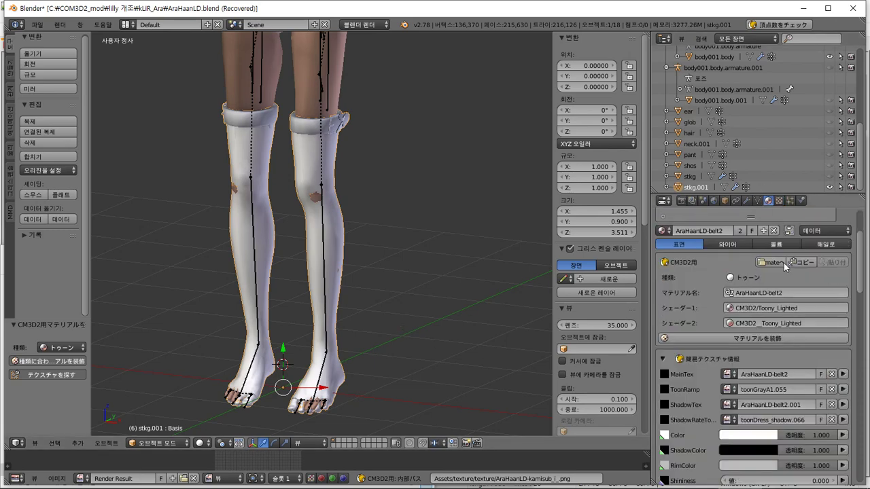
scroll(725, 267, up, 3)
click(696, 253)
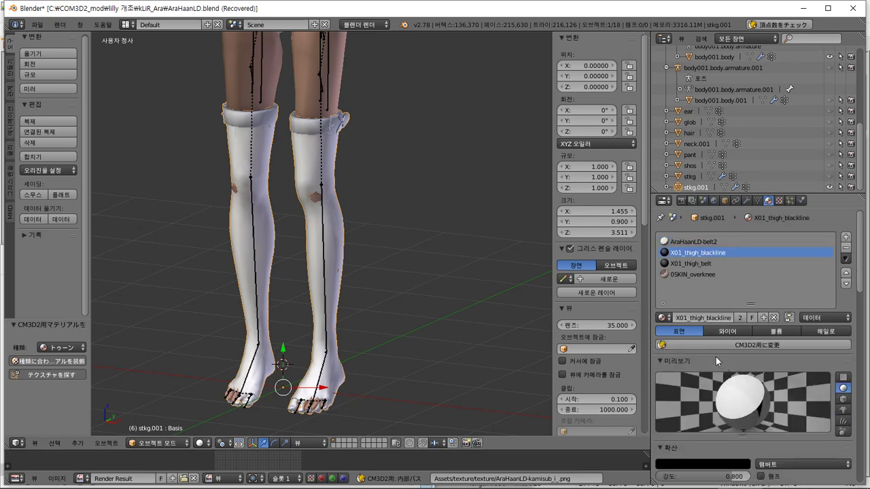
scroll(716, 357, down, 5)
scroll(717, 357, up, 5)
click(778, 200)
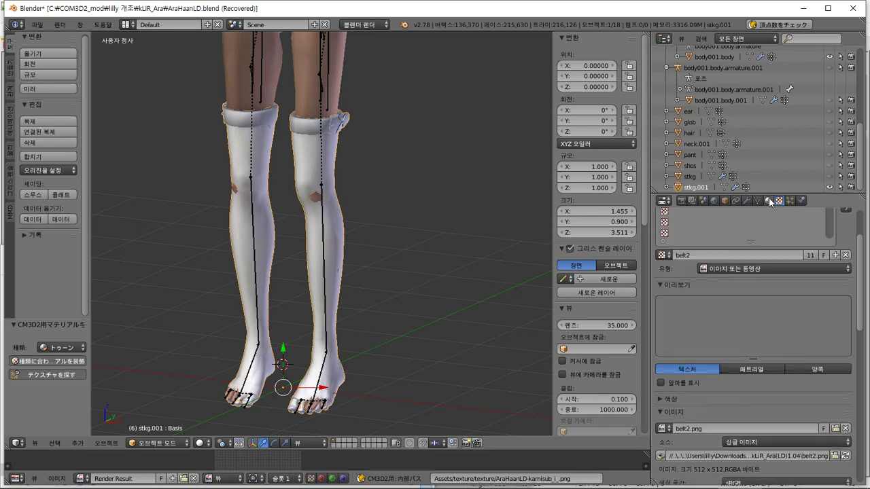
click(769, 200)
key(Tab)
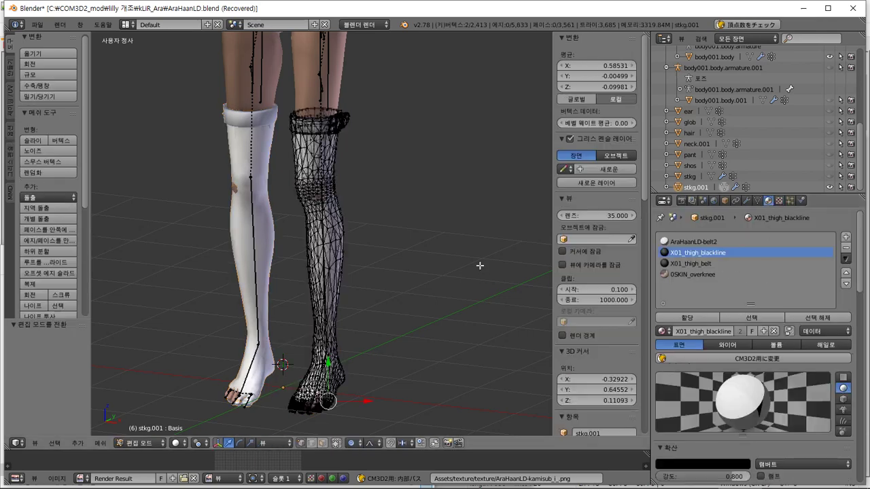
click(758, 318)
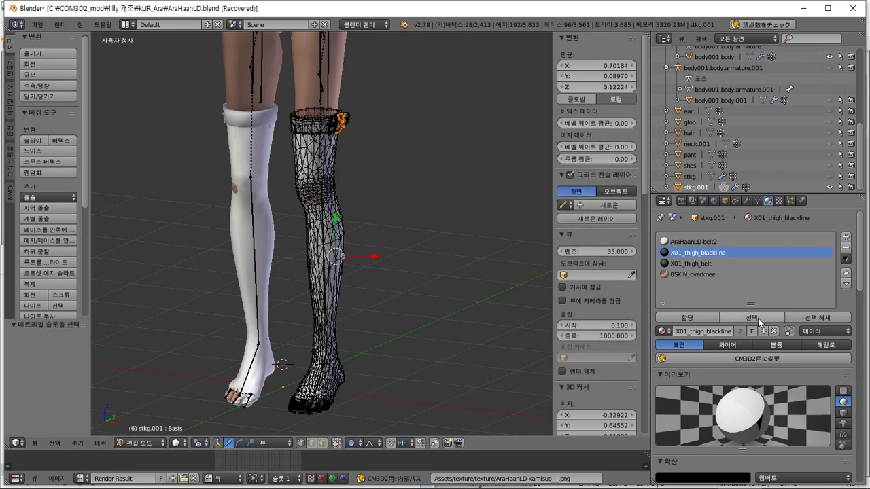
click(736, 242)
click(708, 319)
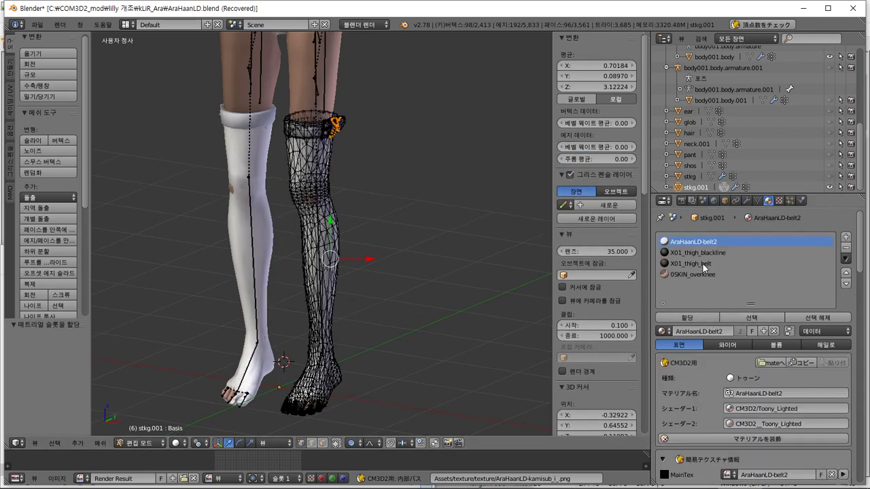
Step: Check the texture of X01_thigh_belt, select that material's faces and assign them to AraHaanLD-belt2
click(702, 263)
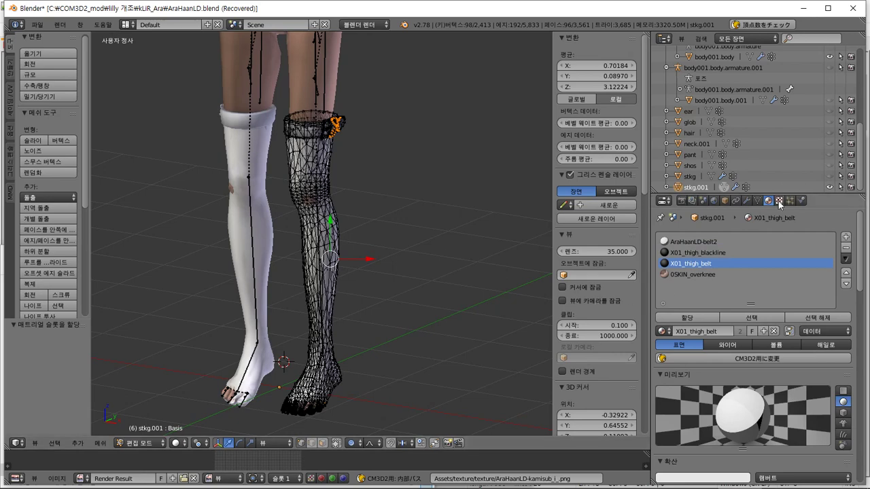
click(779, 201)
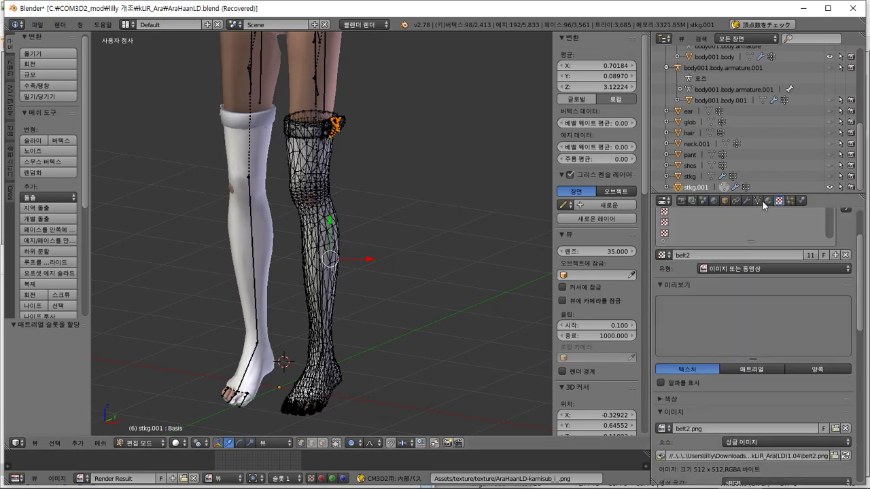
click(768, 201)
click(743, 318)
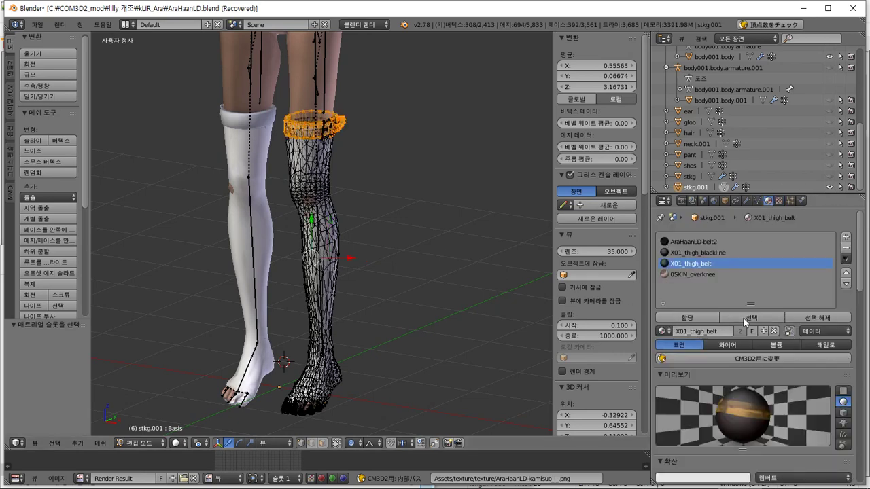
click(715, 242)
click(706, 316)
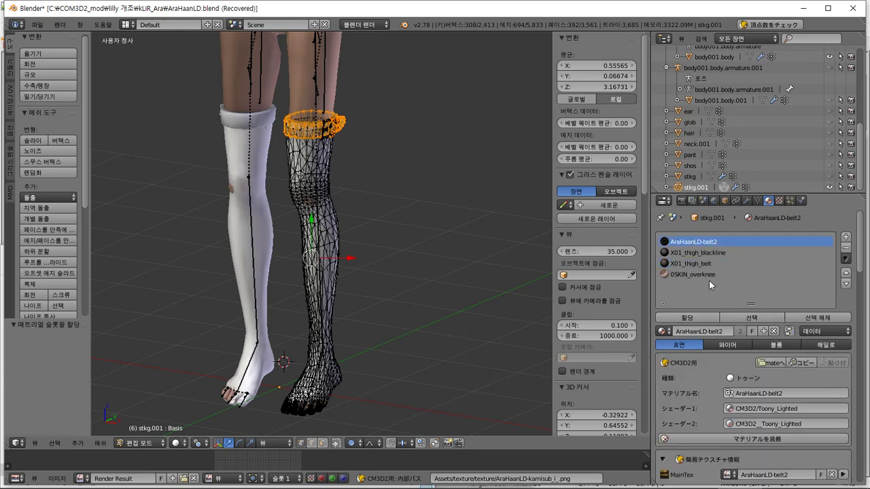
Step: Select the faces that use the 0SKIN_overknee material and check which texture image it uses
click(709, 276)
click(780, 201)
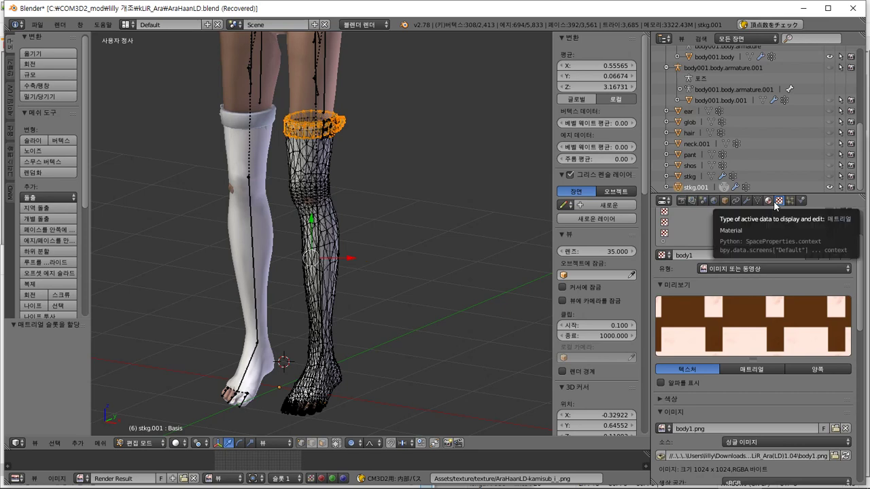
click(773, 203)
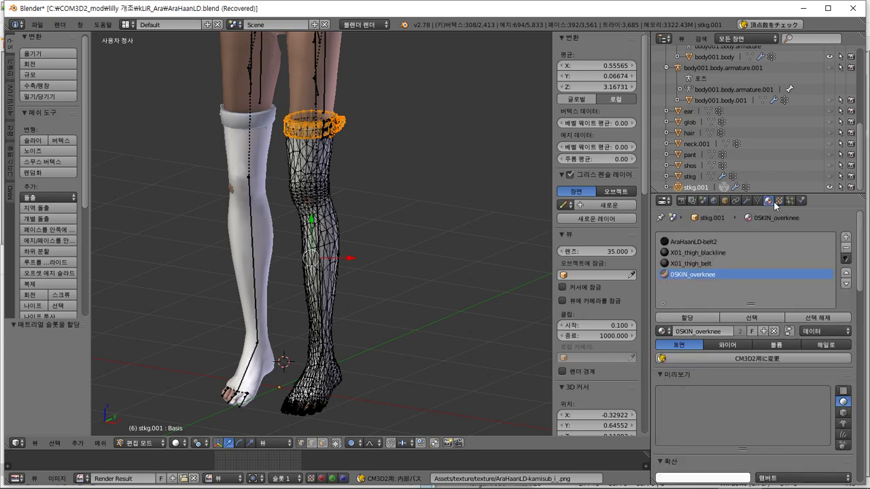
click(751, 318)
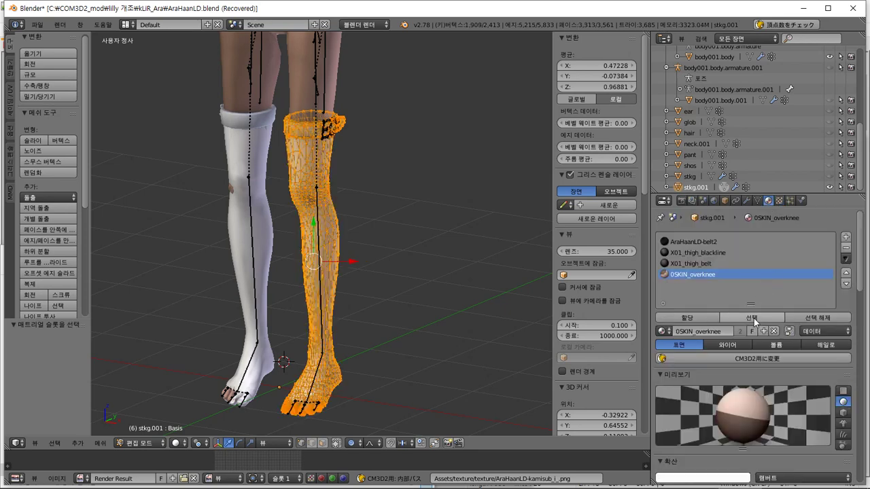
click(779, 201)
Step: Copy body1.png from the kLiR_Ara(LD)1.04 download folder into the kLiR_Ara mod folder
key(alt+Tab)
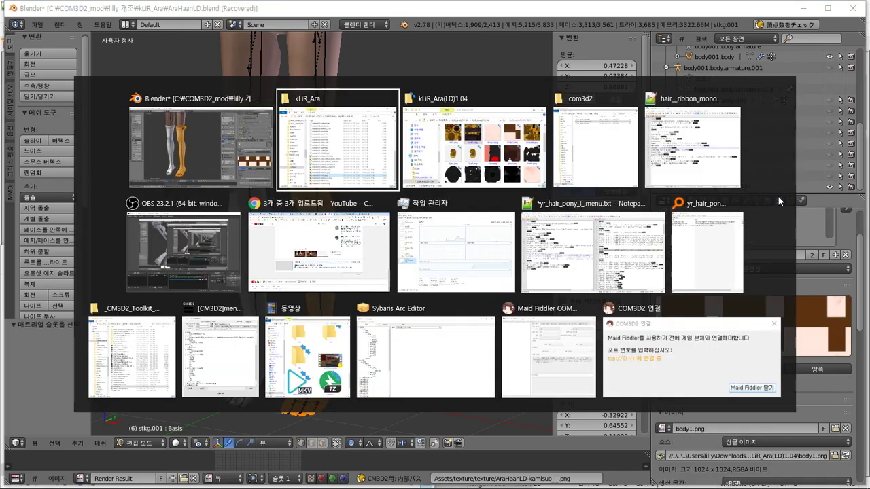
key(alt+Tab)
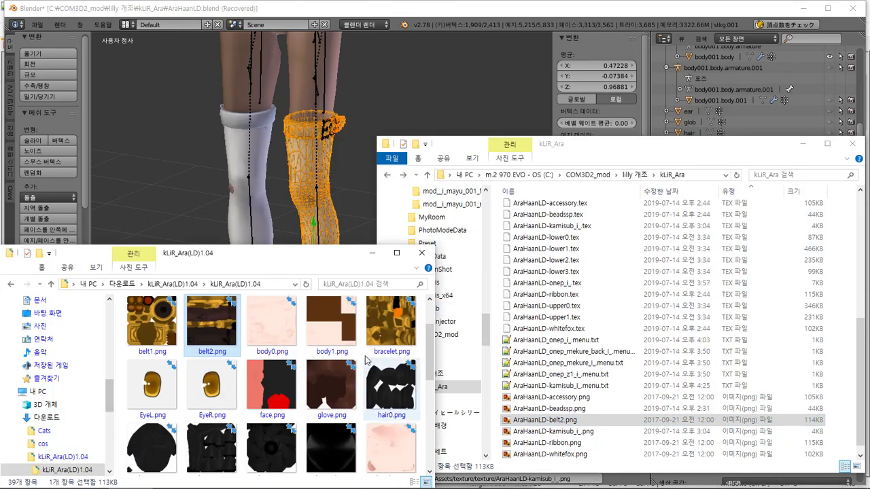
click(332, 325)
click(632, 297)
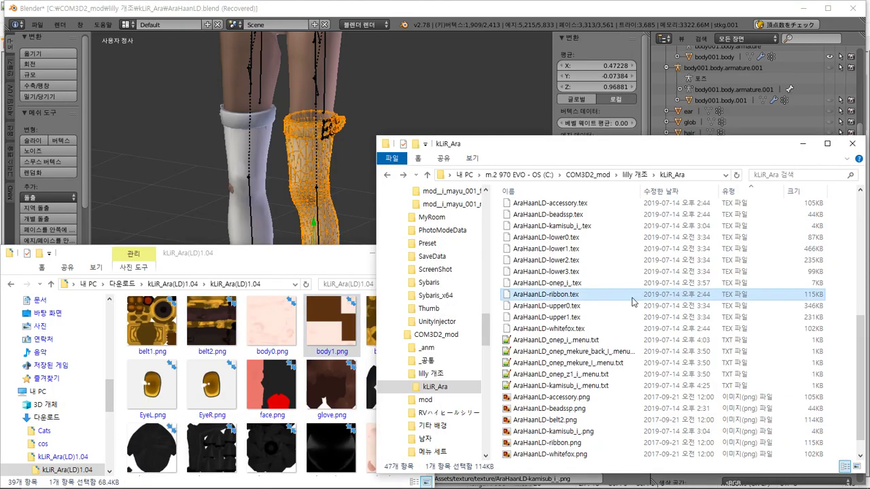
key(ctrl+v)
Step: Rename body1.png in the kLiR_Ara mod folder to AraHaanLD-body1.png and copy the new name without its extension
click(547, 442)
click(547, 443)
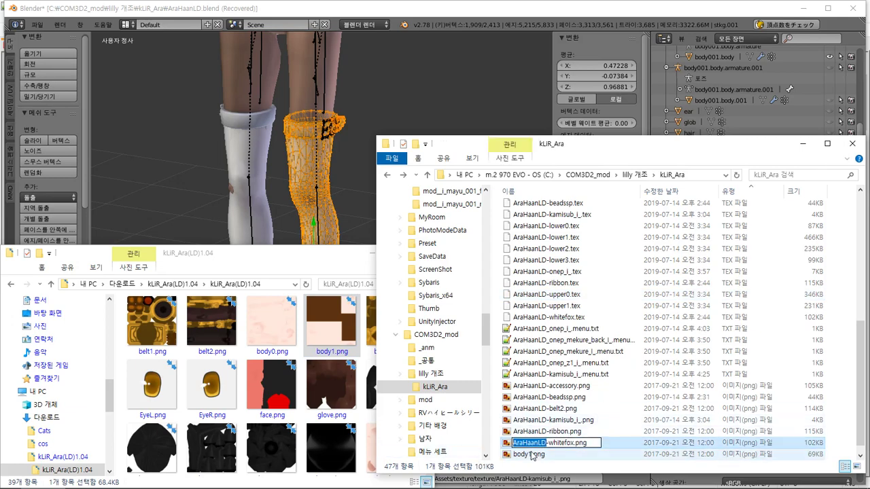
key(Tab)
key(Home)
text(AraHaanLD-)
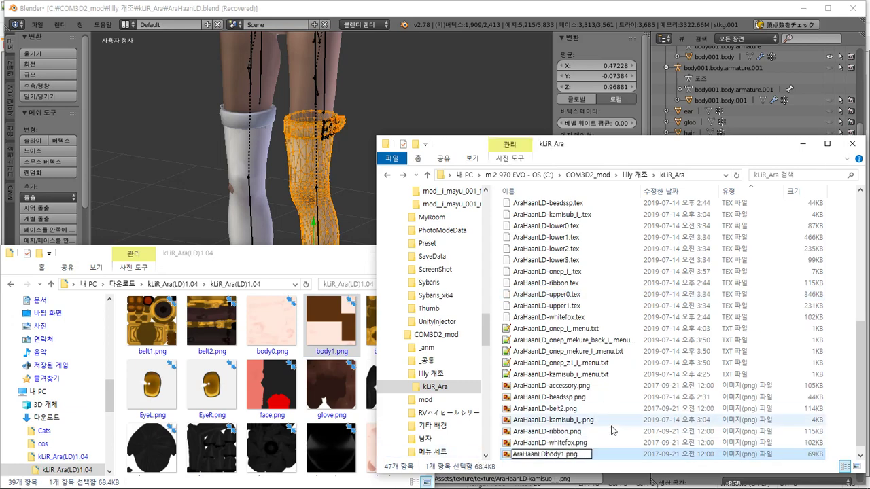
key(Return)
key(F2)
key(ctrl+c)
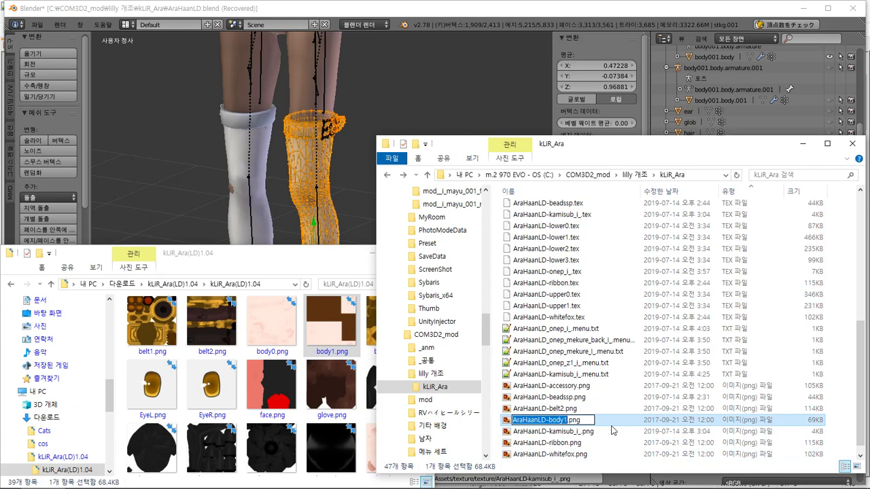
Step: Switch to Blender and rename the 0SKIN_overknee material as AraHaanLD-body1
key(alt+Tab)
scroll(755, 250, up, 1)
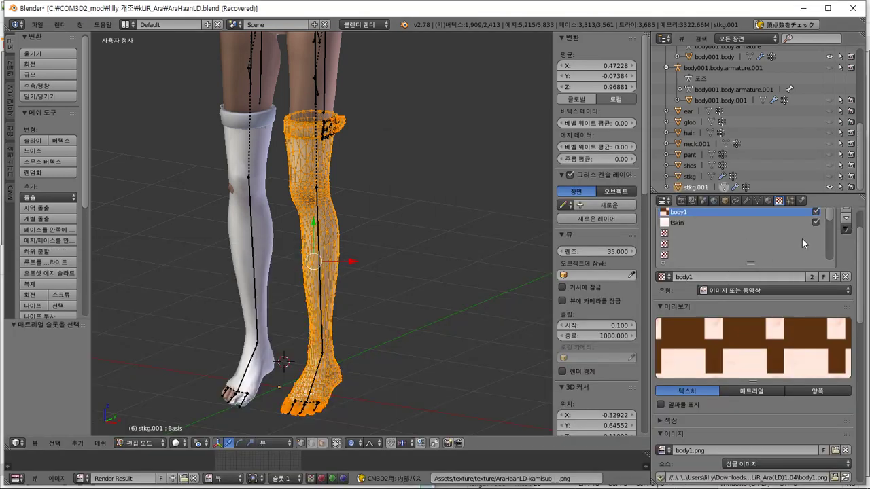
click(769, 201)
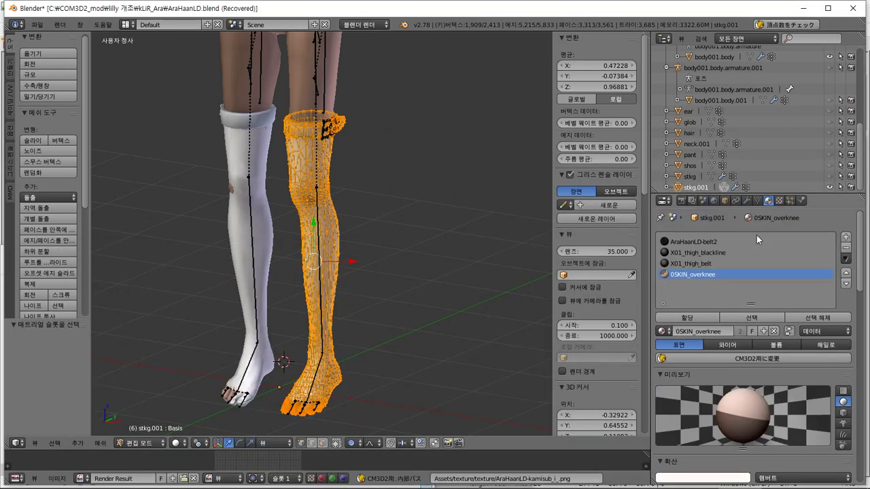
double_click(702, 275)
key(ctrl+v)
key(Return)
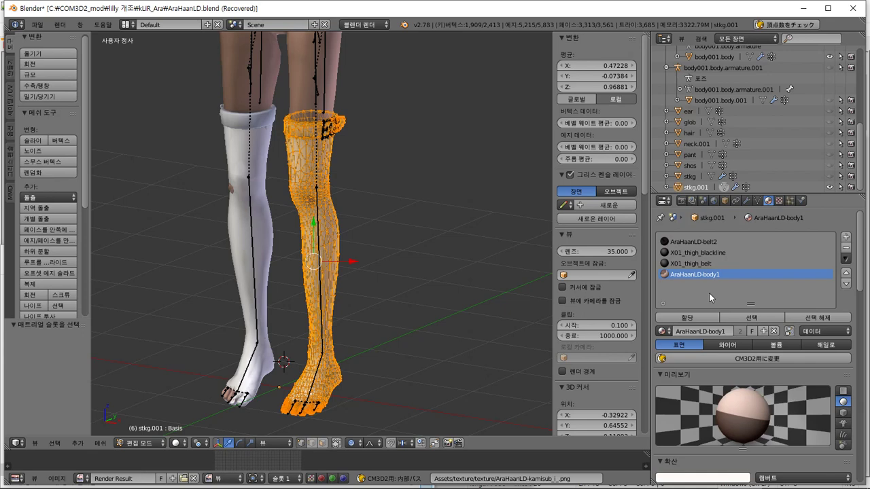
Step: Convert the AraHaanLD-body1 material to a CM3D2 toon material and set its ShadowTex to AraHaanLD-body1
click(753, 362)
click(755, 425)
scroll(754, 416, down, 3)
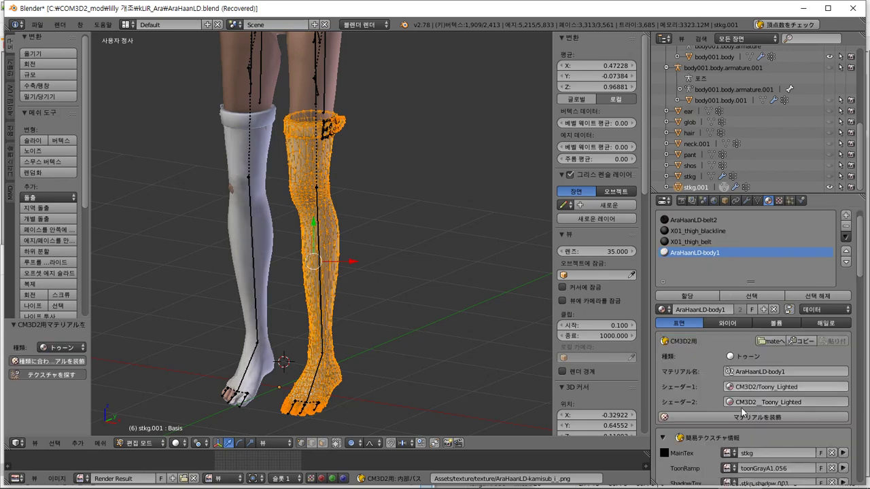
click(728, 439)
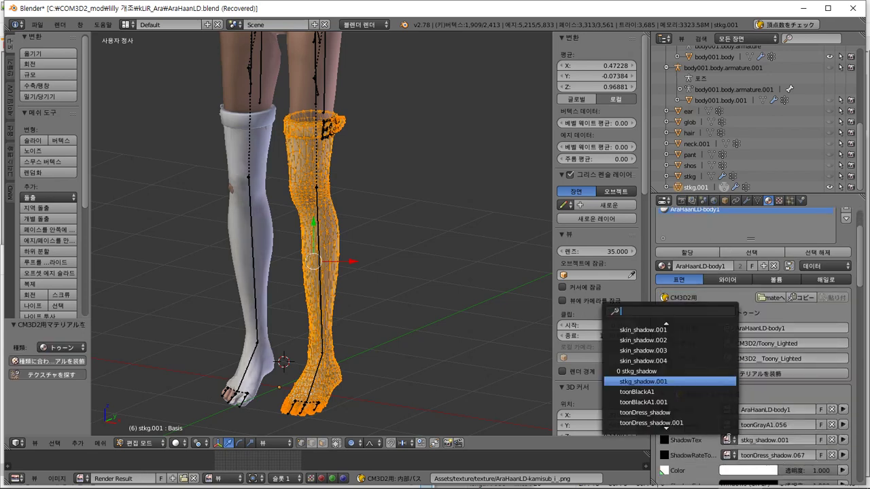
click(662, 331)
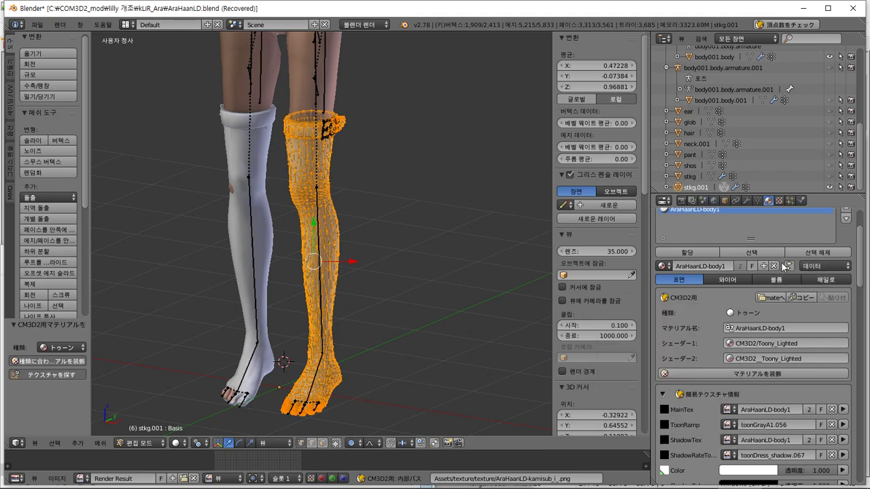
Step: Load AraHaanLD-body1.png from the kLiR_Ara folder as the material's MainTex image
click(778, 200)
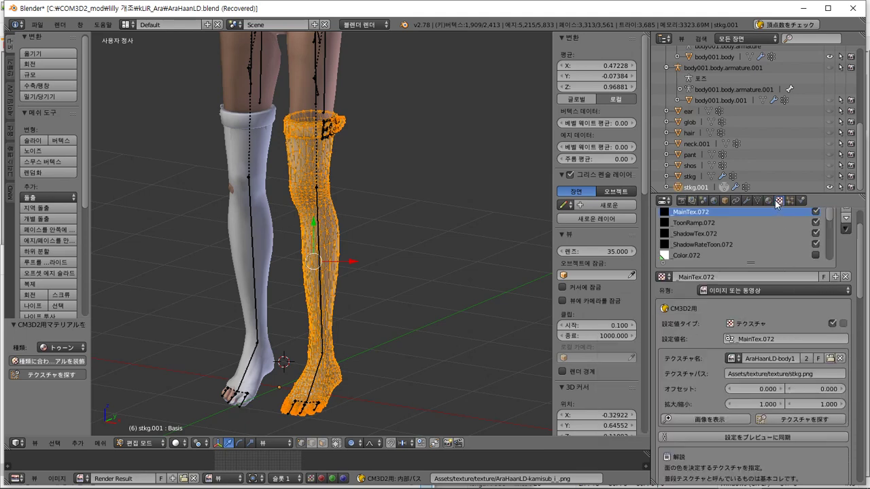
click(828, 358)
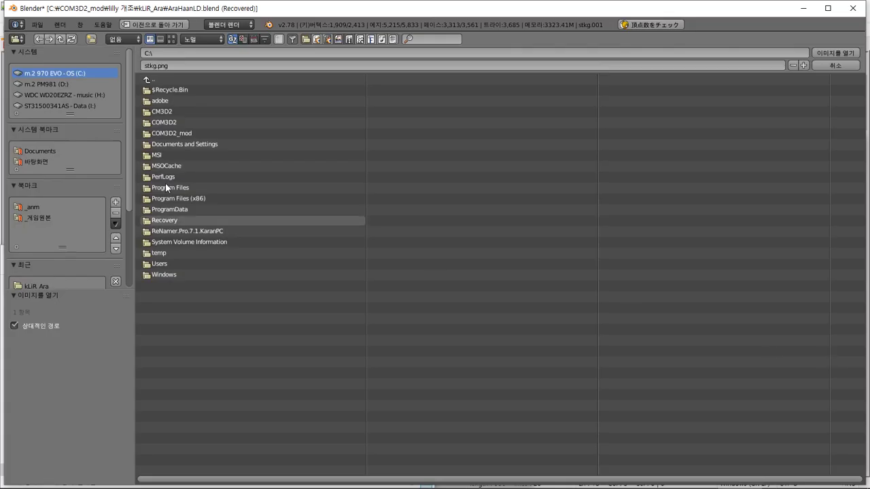
click(73, 286)
double_click(225, 122)
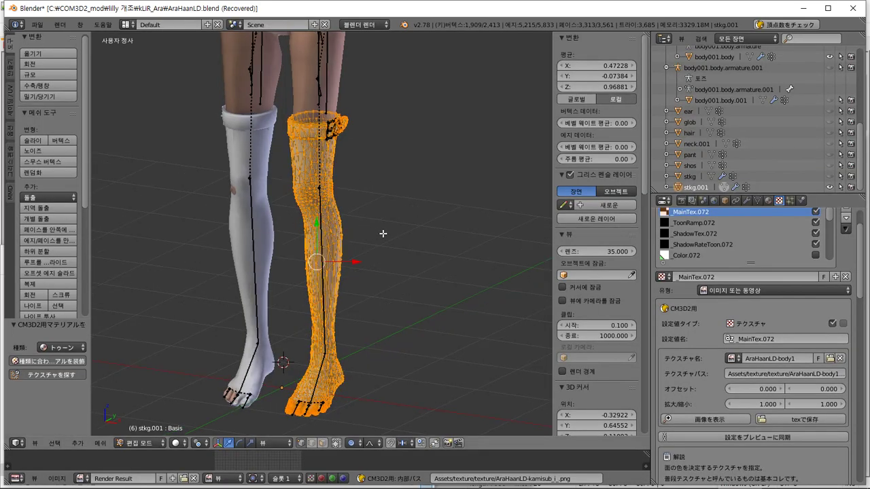
Step: Leave Edit Mode and remove the X01_thigh_blackline and X01_thigh_belt material slots from stkg.001
key(Tab)
click(768, 201)
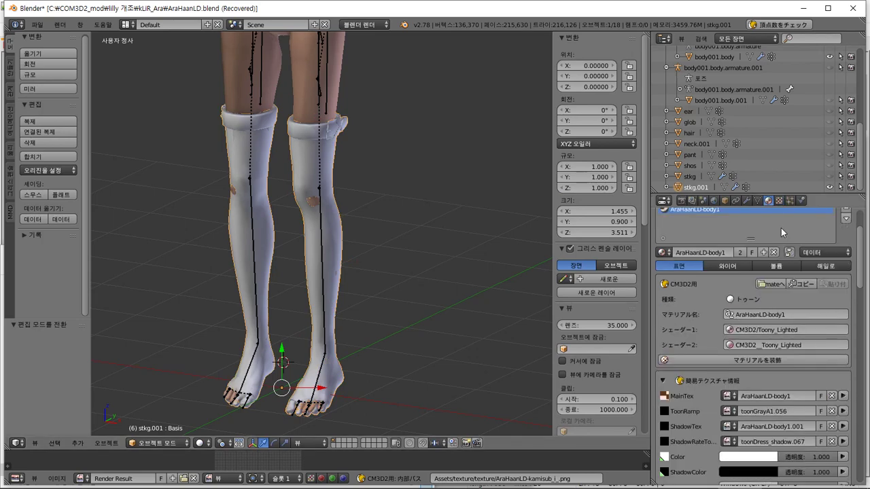
click(797, 253)
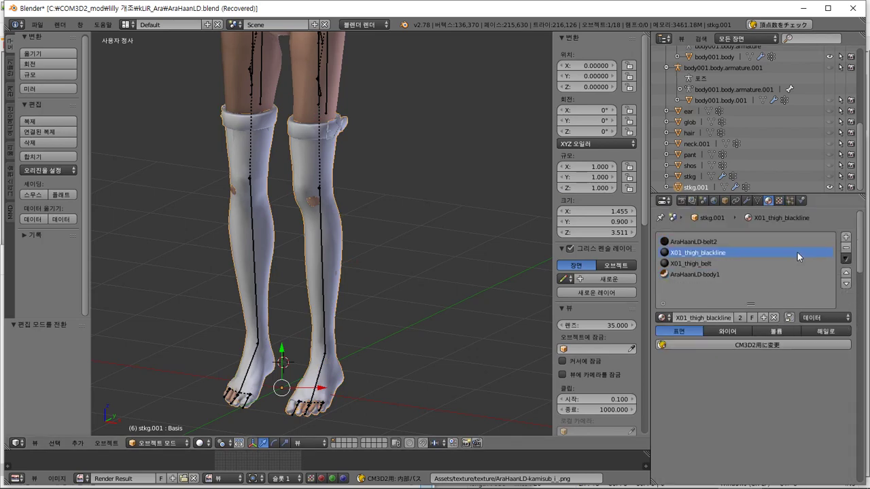
click(845, 248)
click(845, 248)
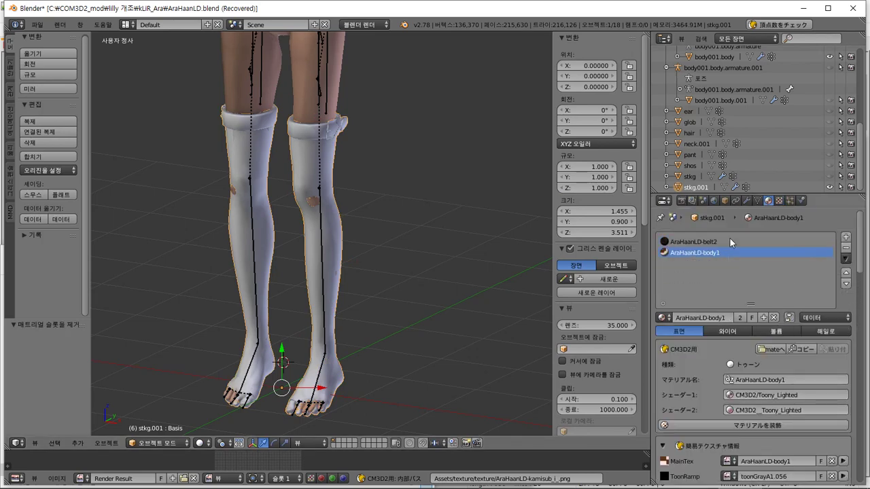
Step: Preview the stockings with Textured Solid shading and switch that shading off again
key(Tab)
key(Tab)
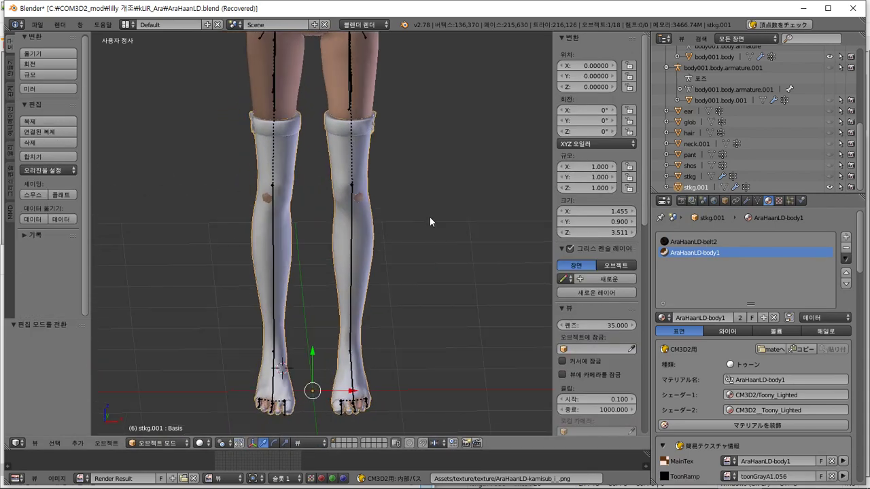
scroll(607, 323, down, 4)
scroll(606, 323, down, 6)
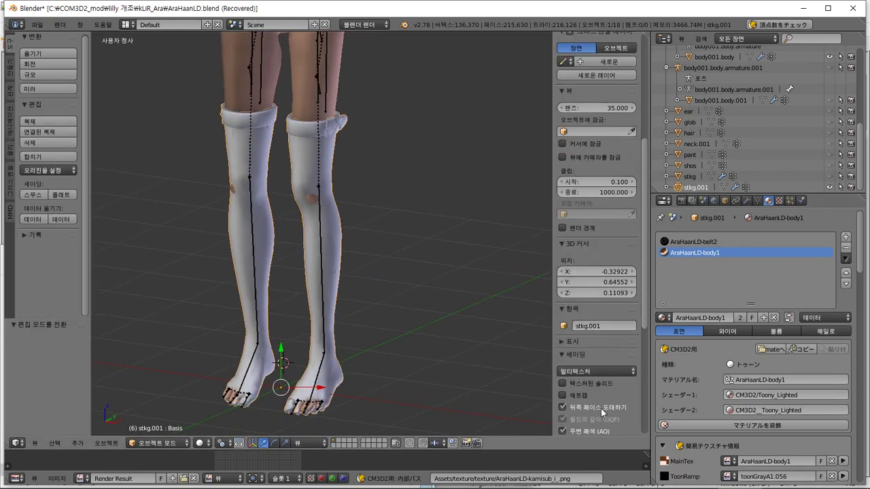
click(589, 341)
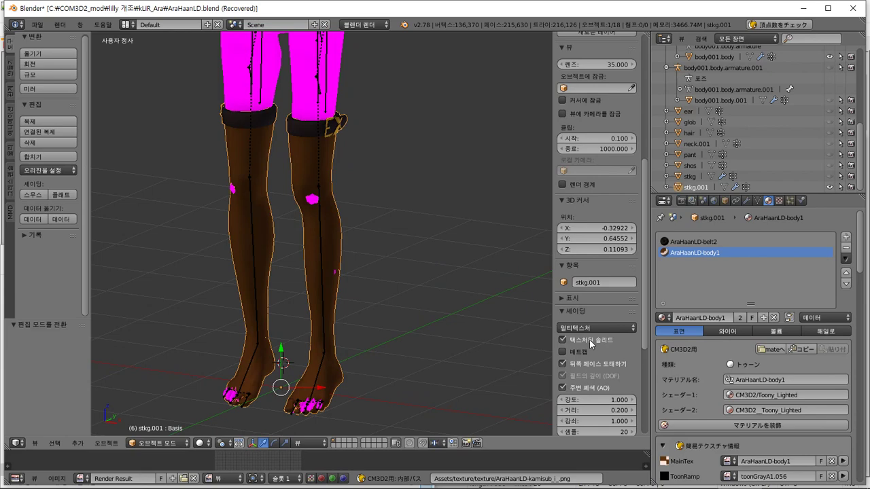
click(562, 340)
click(590, 339)
click(589, 339)
key(Tab)
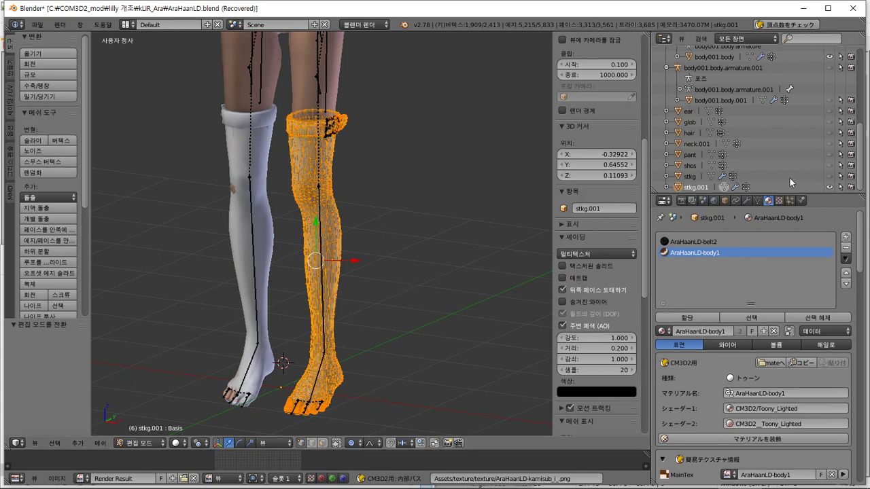
key(Tab)
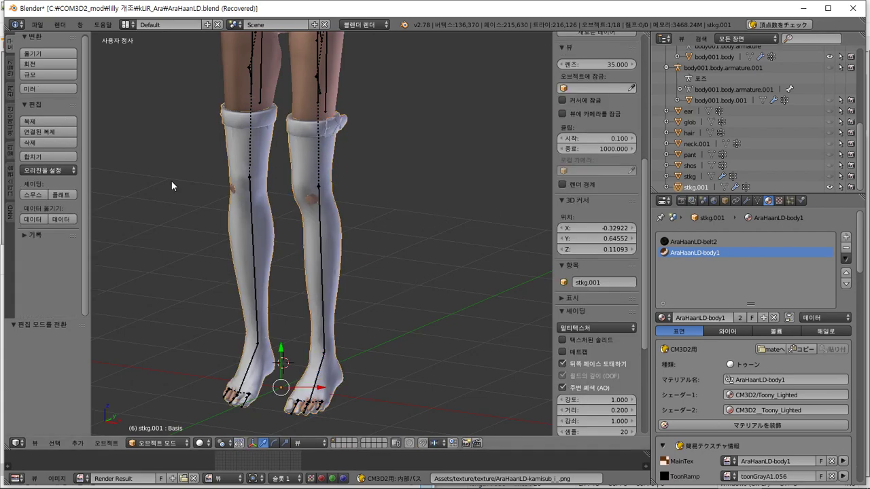
Step: Duplicate stkg.001 in place and hide the original
click(53, 120)
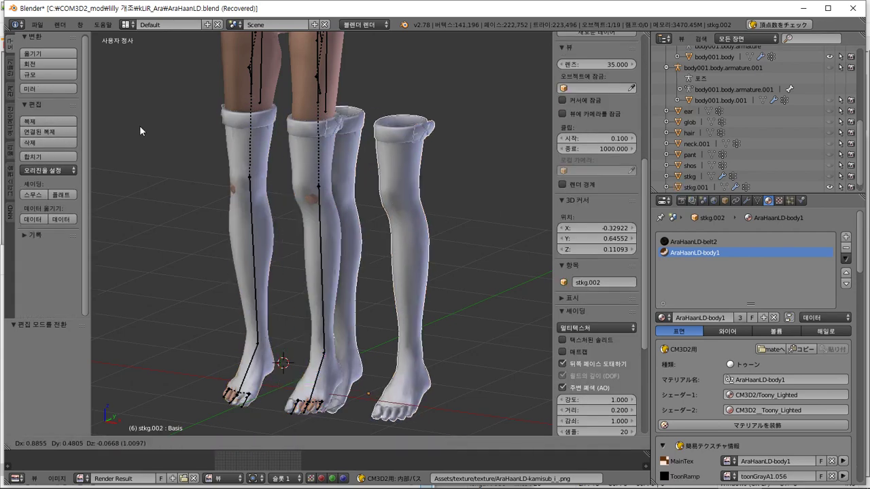
right_click(305, 127)
scroll(762, 171, down, 1)
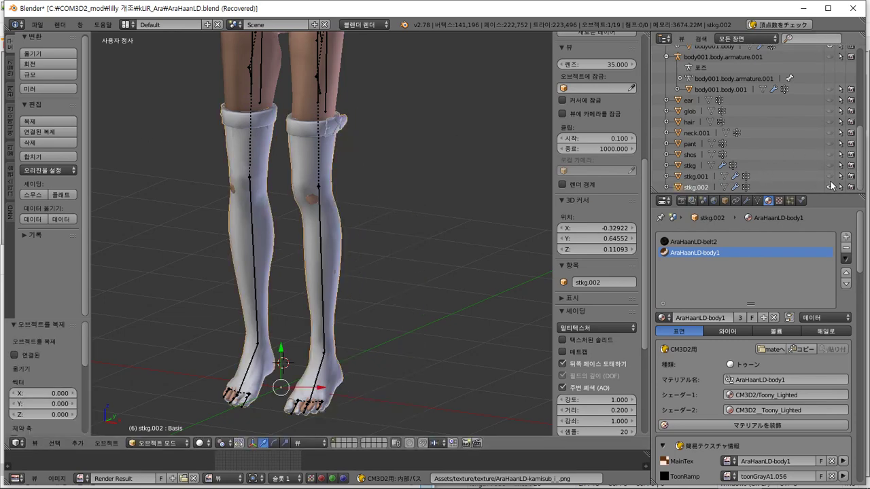
Step: Convert the vertex group names of stkg.002 from CM3D2 to Blender format
click(725, 201)
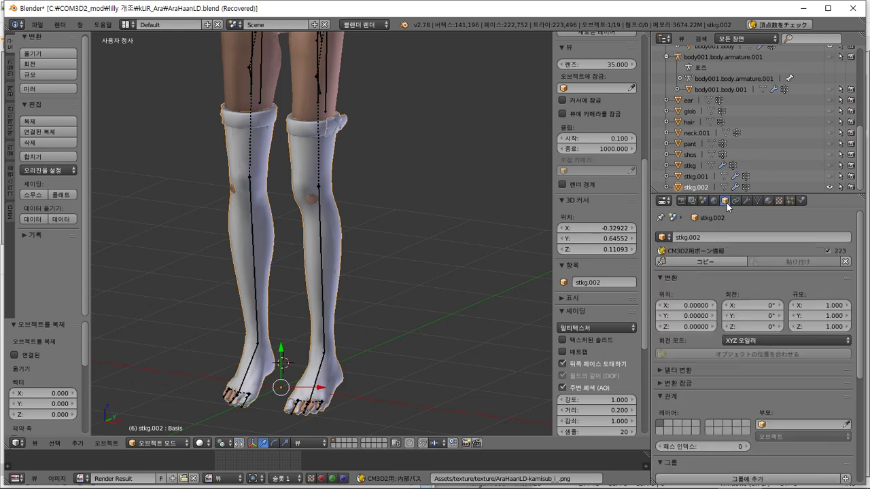
click(758, 201)
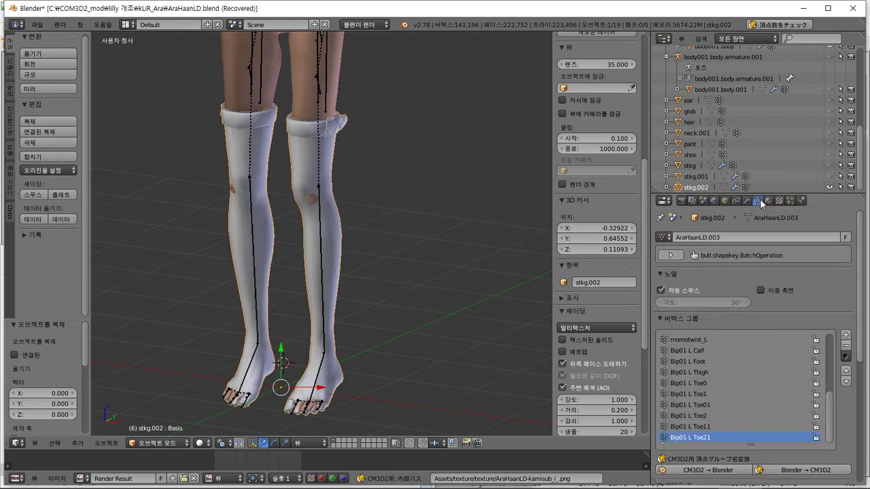
click(725, 200)
click(726, 200)
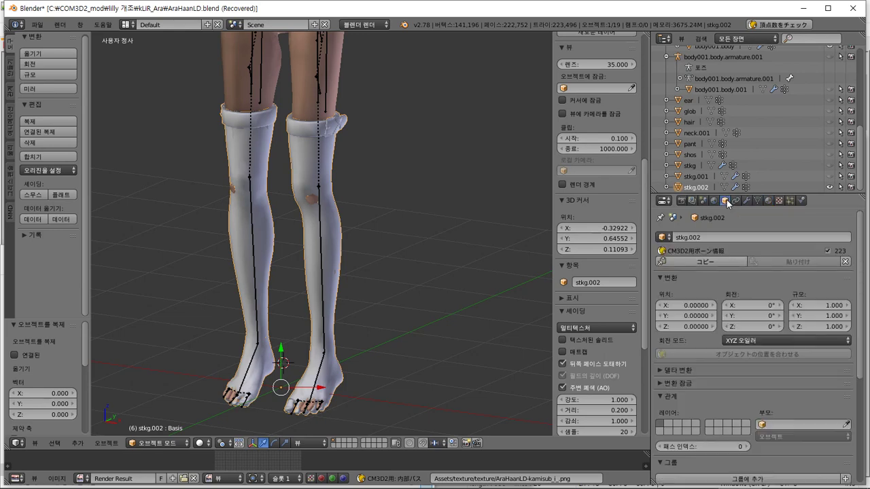
click(736, 201)
click(747, 200)
click(758, 201)
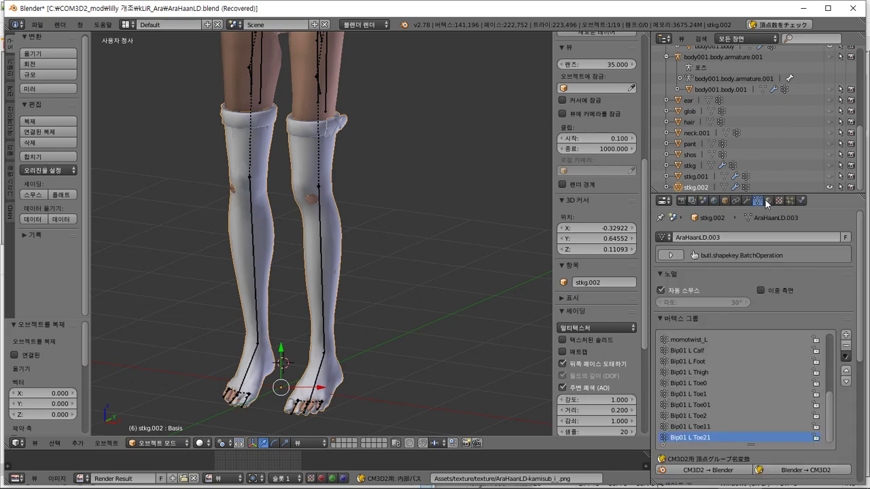
scroll(741, 408, down, 1)
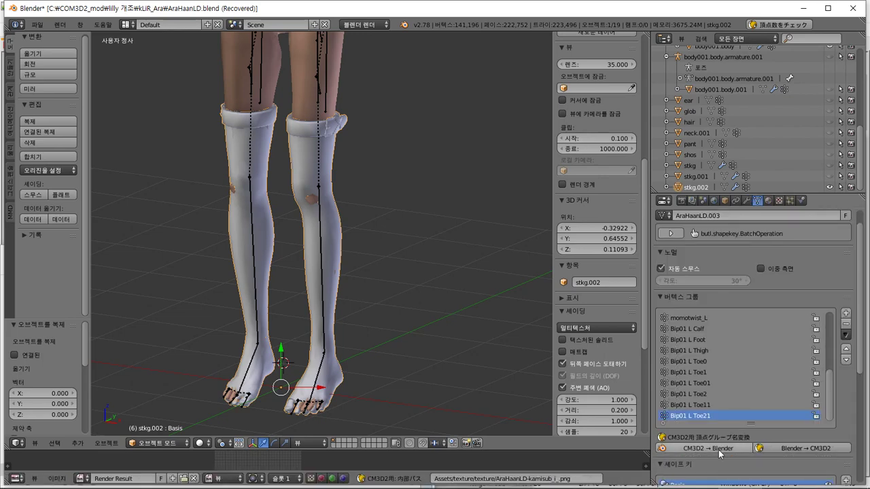
click(718, 448)
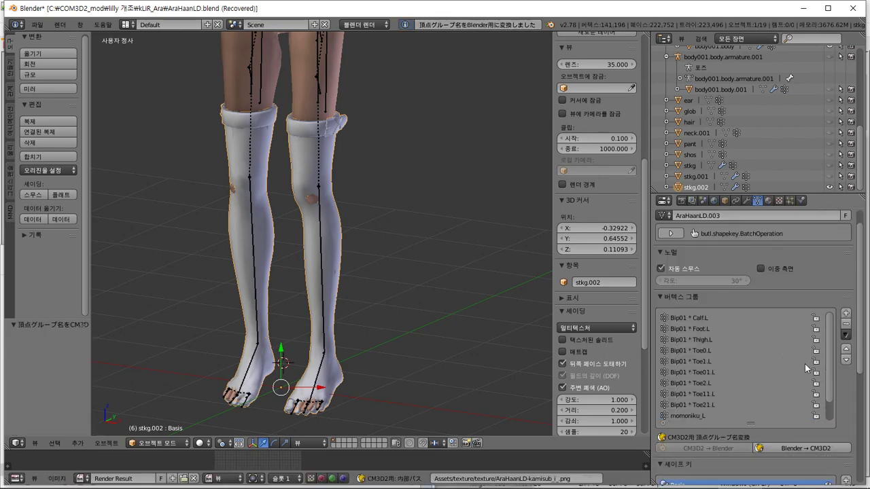
Step: Force-apply the Mirror modifier on stkg.002 with a CM3D2 normal blend rate of 0 and enter Edit Mode
scroll(847, 393, down, 9)
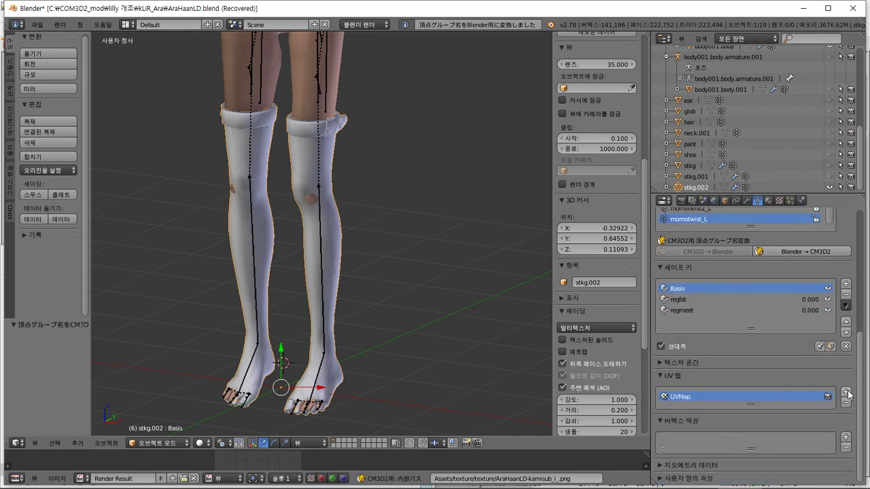
scroll(773, 213, up, 1)
click(722, 200)
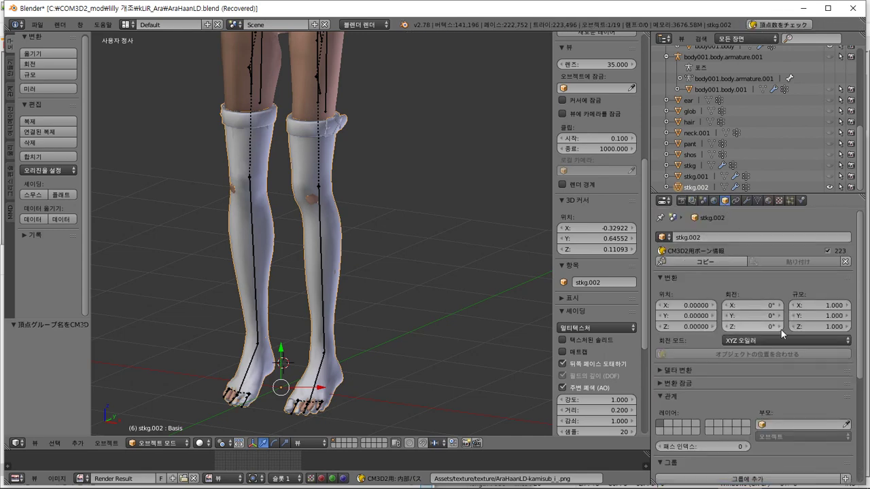
click(746, 201)
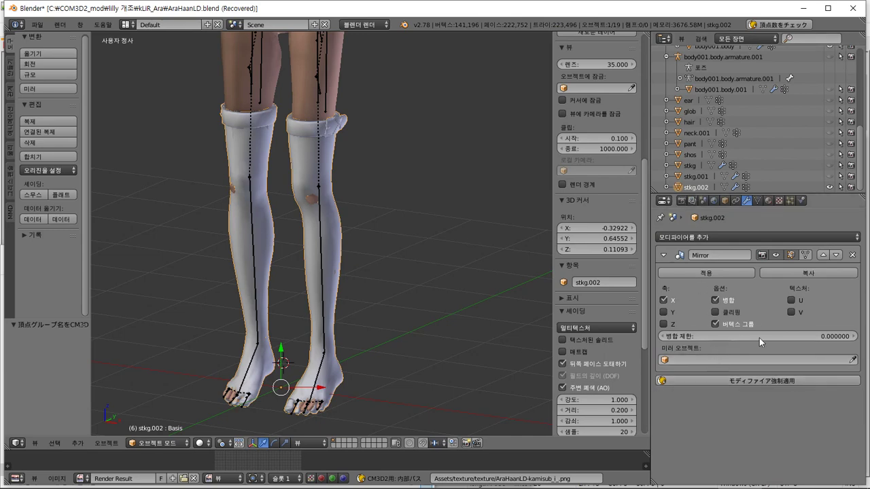
click(776, 384)
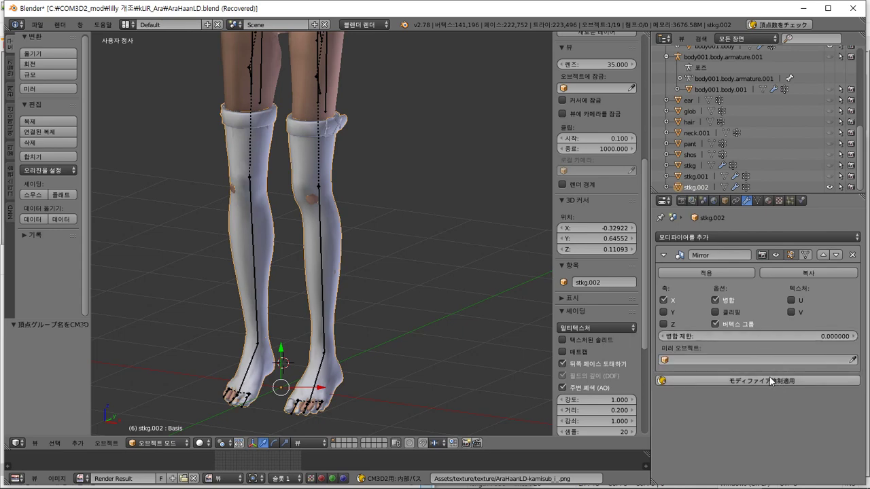
click(768, 393)
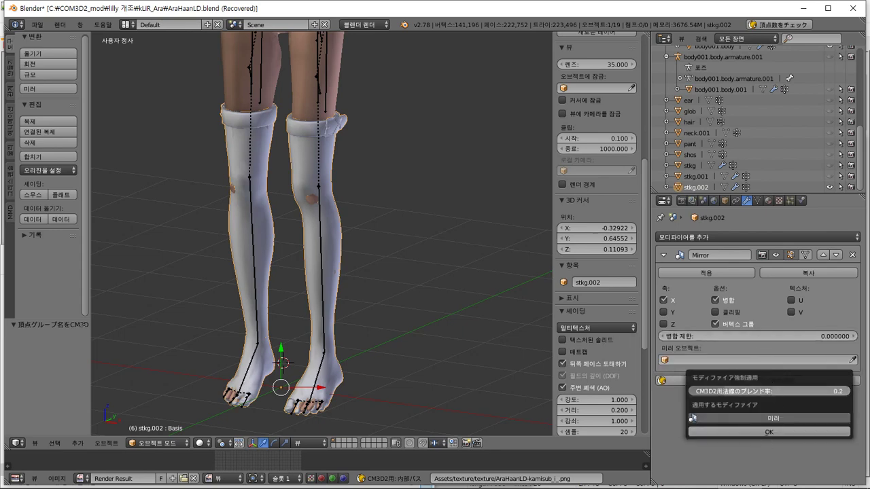
text(0)
key(Return)
click(768, 432)
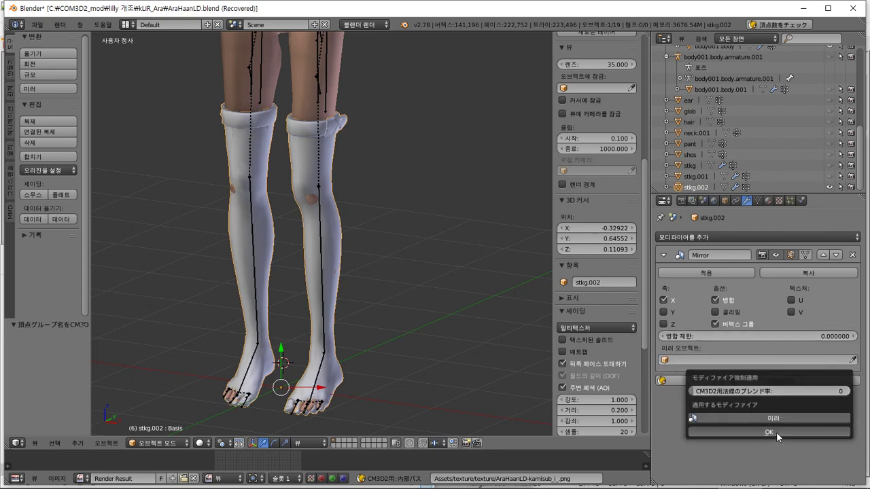
key(Tab)
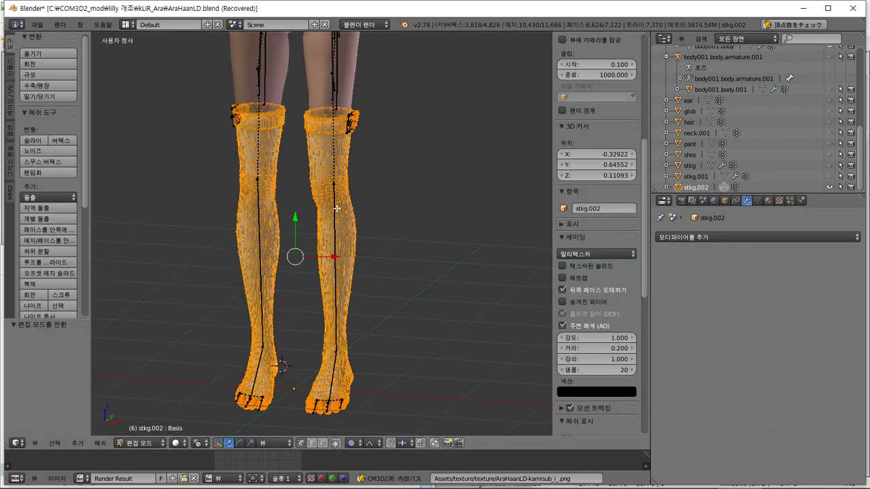
Step: Return to Object Mode and bring up the vertex group list of stkg.002
key(Tab)
right_click(263, 244)
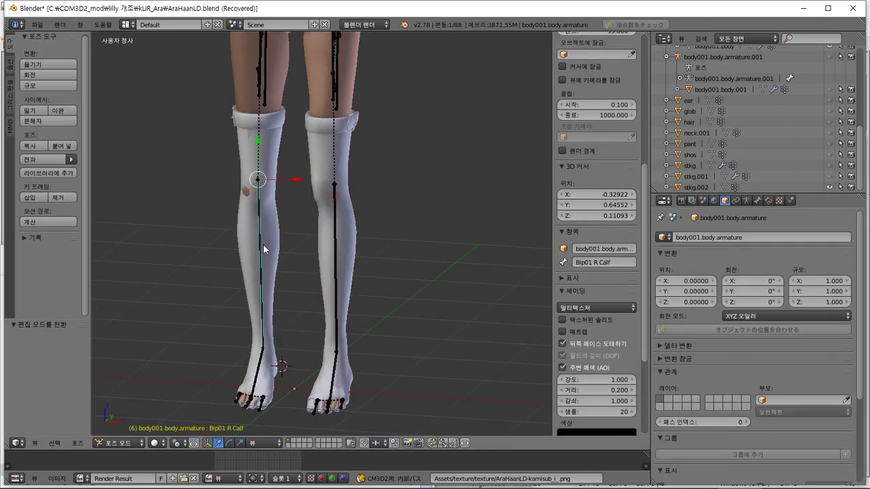
right_click(263, 244)
click(757, 201)
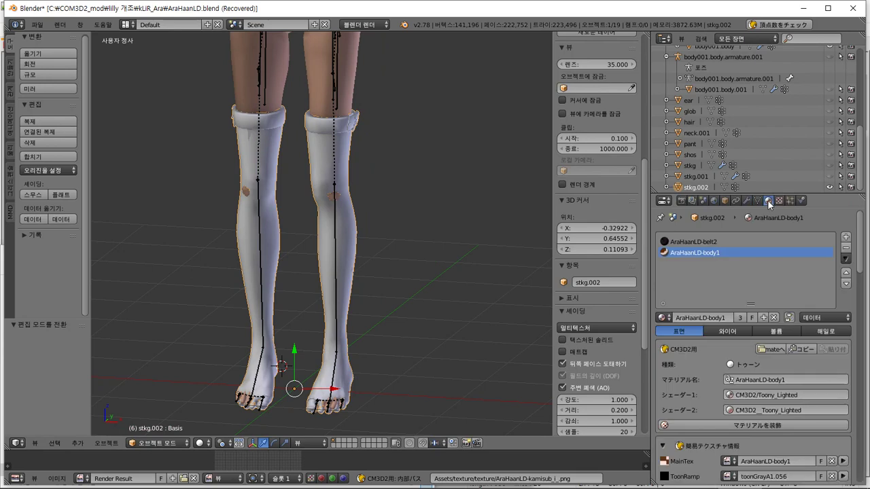
scroll(815, 306, down, 5)
scroll(853, 341, up, 3)
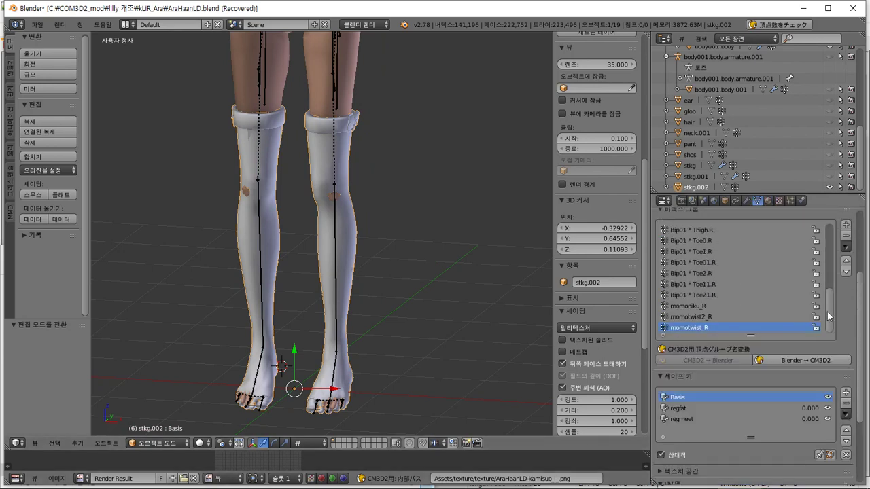
scroll(747, 285, up, 5)
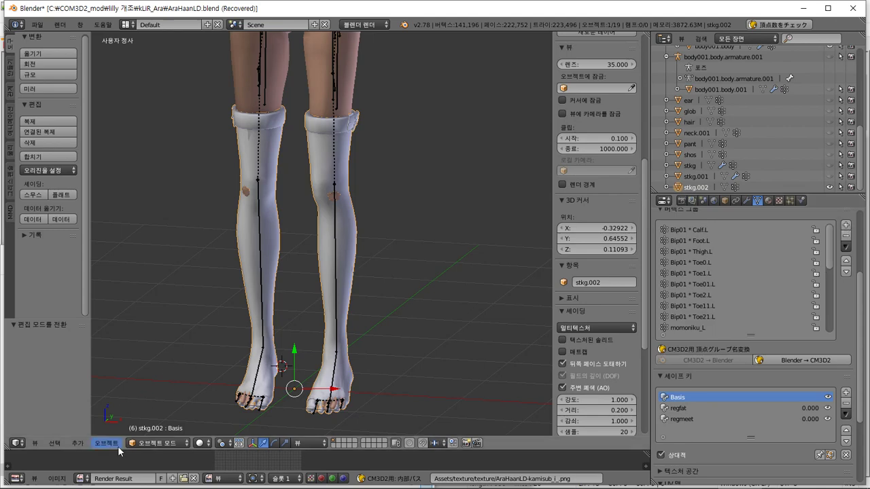
Step: Examine the weights of the stkg.002 vertex groups in Weight Paint mode, from Bip01 * Calf.L through momotwist_R
click(106, 443)
click(160, 443)
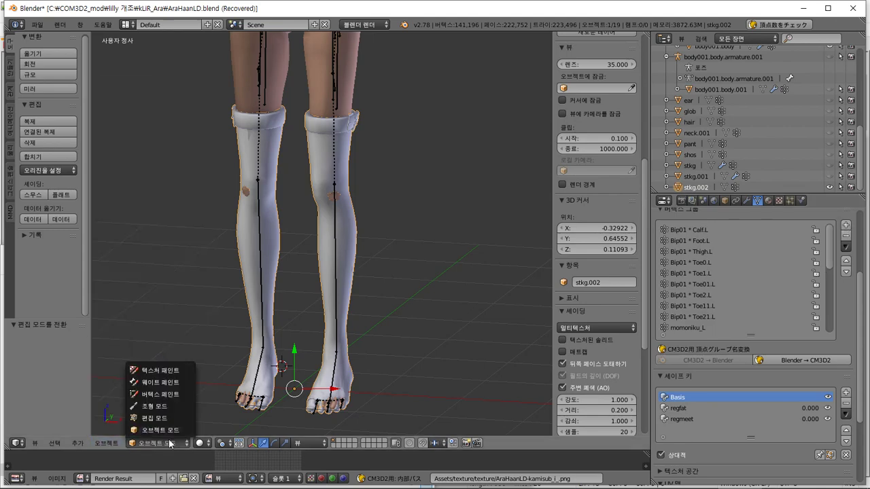
click(161, 383)
click(731, 229)
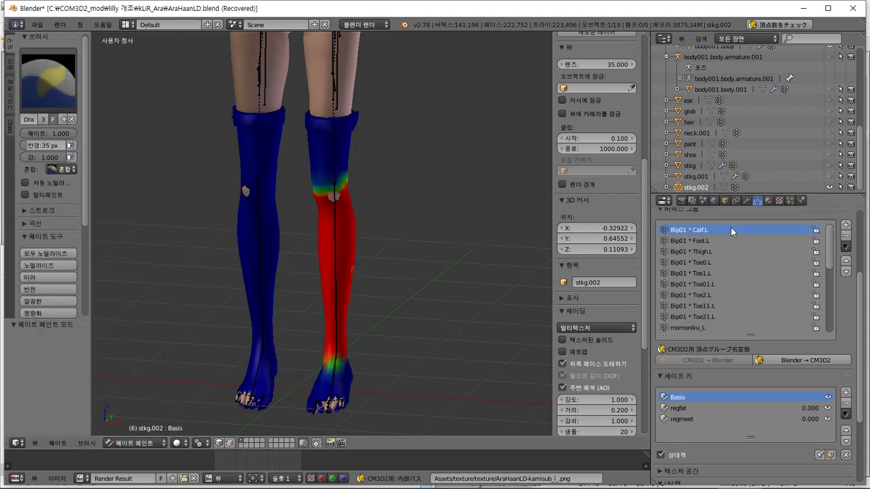
ctrl+scroll(732, 227, down, 10)
ctrl+scroll(732, 228, down, 12)
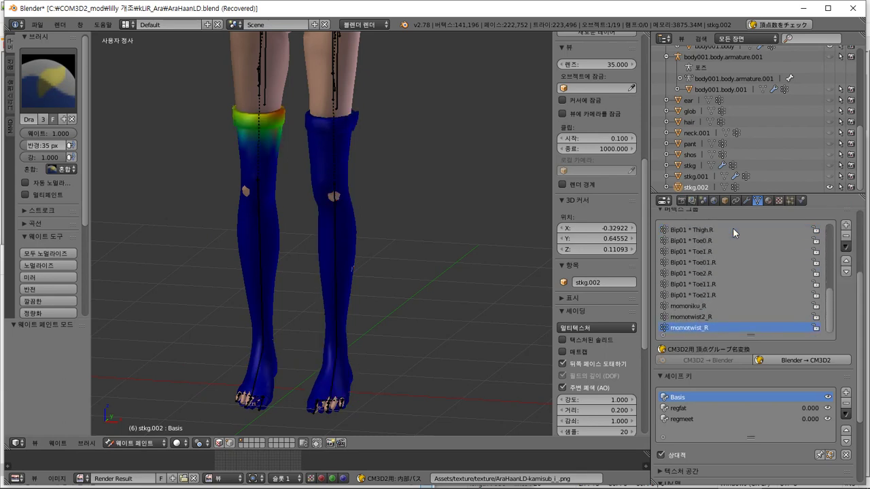
ctrl+scroll(733, 228, up, 7)
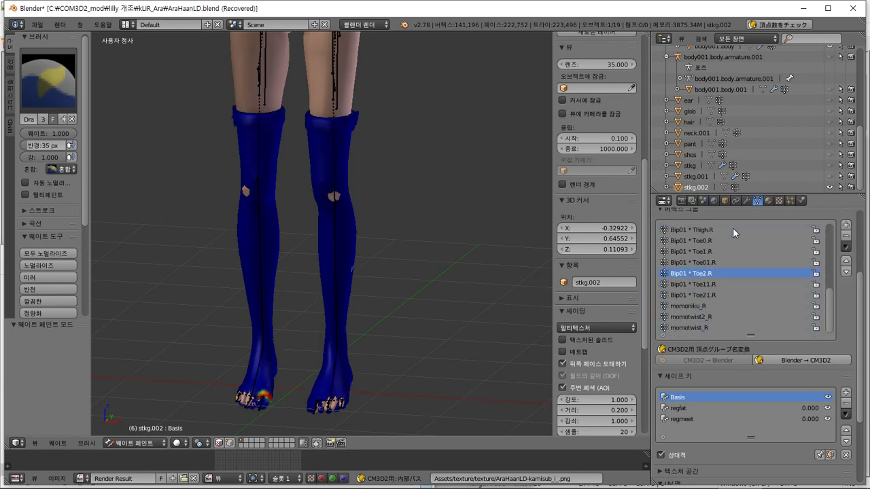
ctrl+scroll(733, 228, up, 3)
ctrl+scroll(733, 230, down, 12)
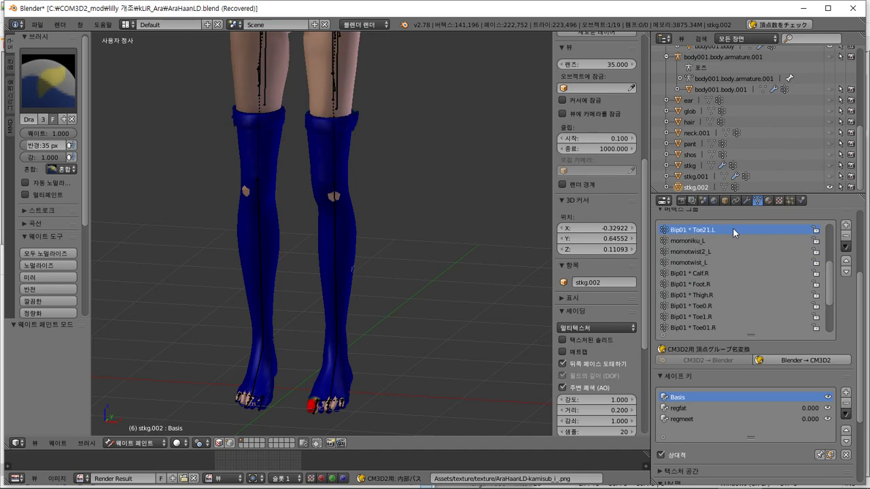
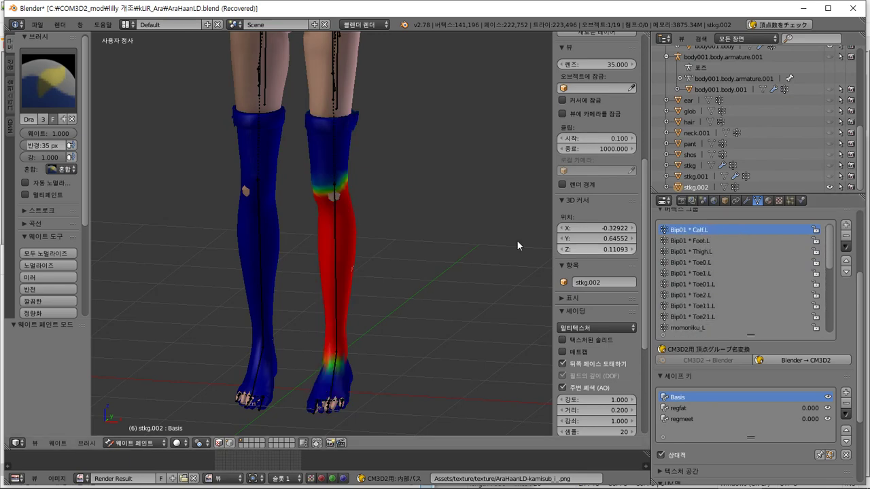
key(Tab)
click(37, 24)
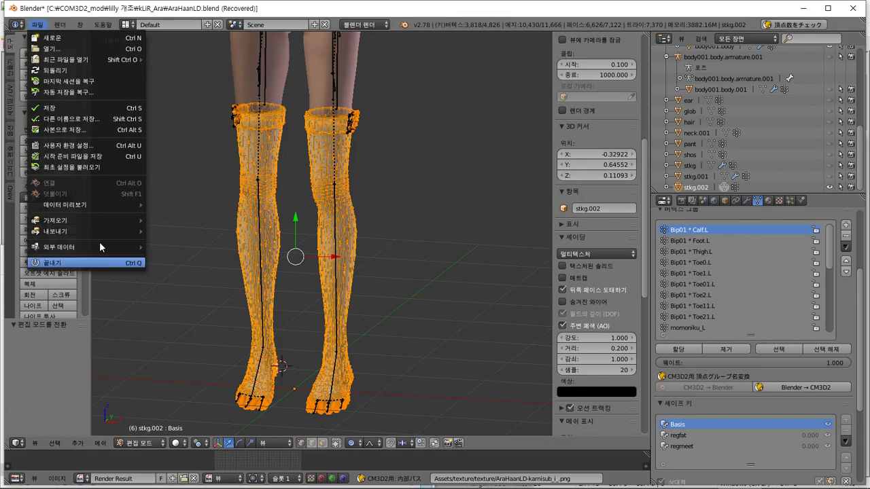
mouse_move(102, 231)
click(242, 331)
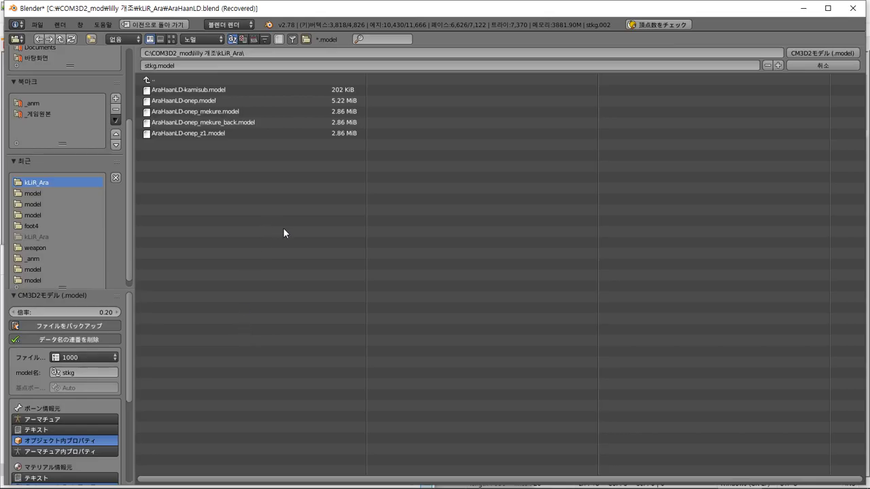
key(Return)
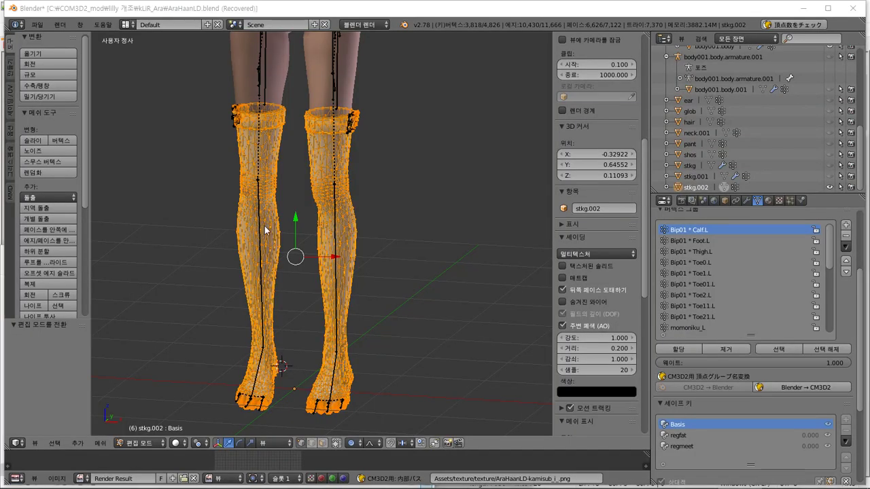
Step: Copy the base name AraHaanLD from the blend file in the kLiR_Ara Explorer window and rename stkg.002 to AraHaanLD-stkg.002
key(alt+Tab)
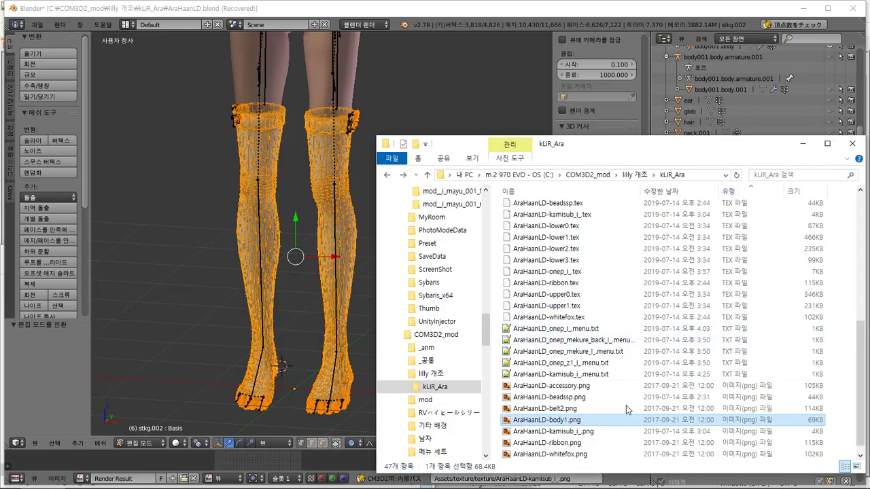
scroll(617, 425, up, 7)
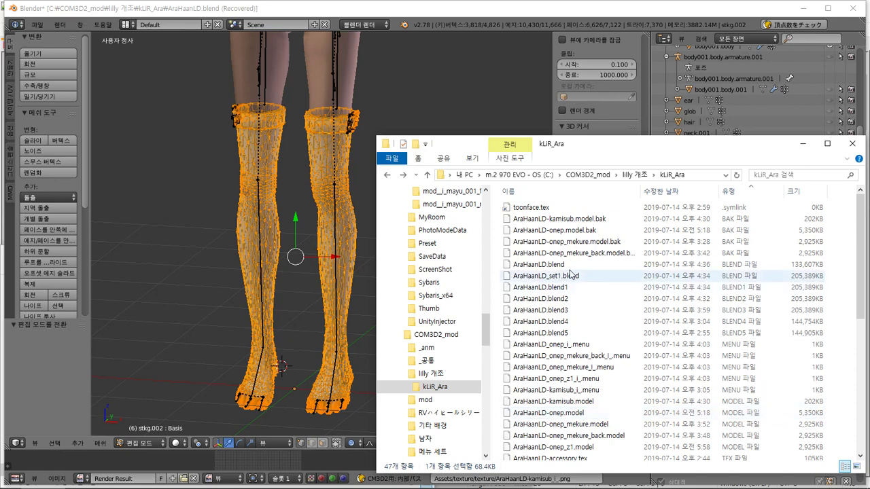
click(544, 265)
key(F2)
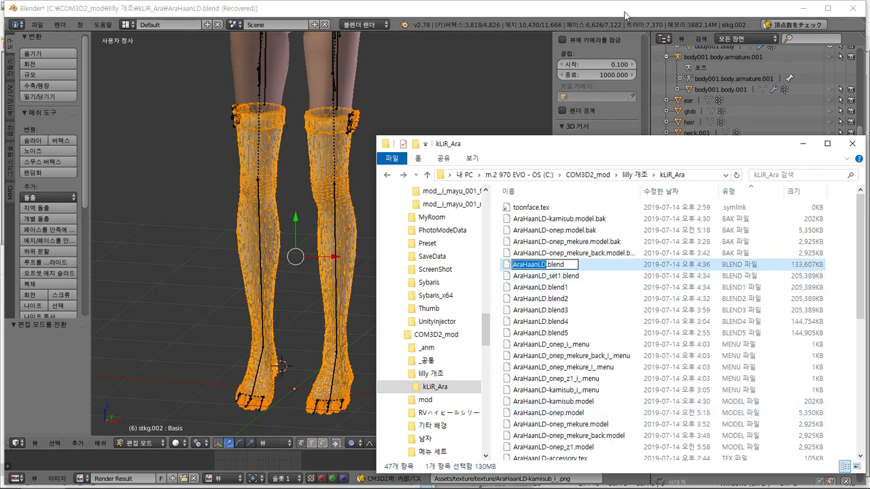
click(625, 15)
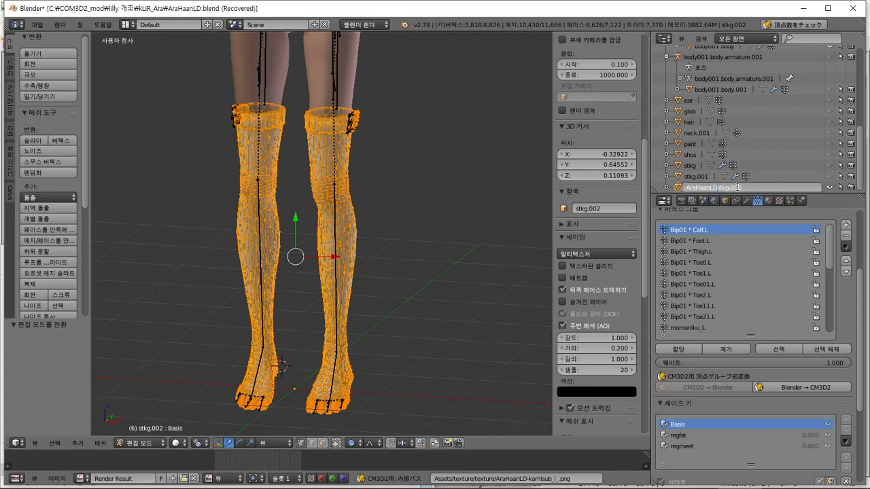
text(-)
key(Return)
Step: Export AraHaanLD-stkg.002 as the CM3D2 model AraHaanLD-stkg.model in the kLiR_Ara folder
scroll(758, 173, up, 5)
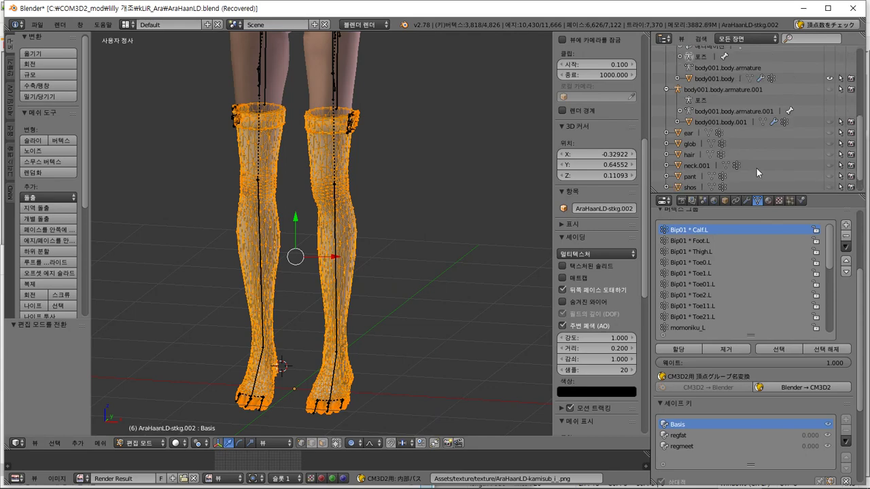
scroll(758, 173, up, 6)
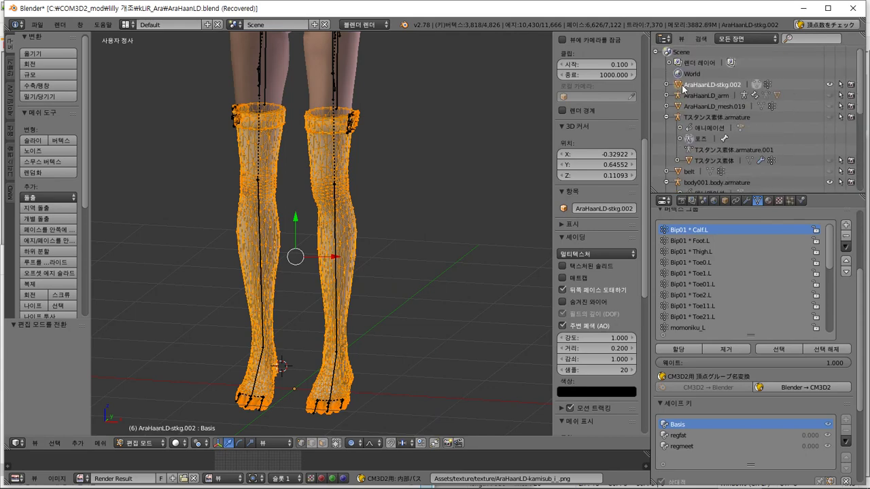
click(37, 25)
mouse_move(110, 232)
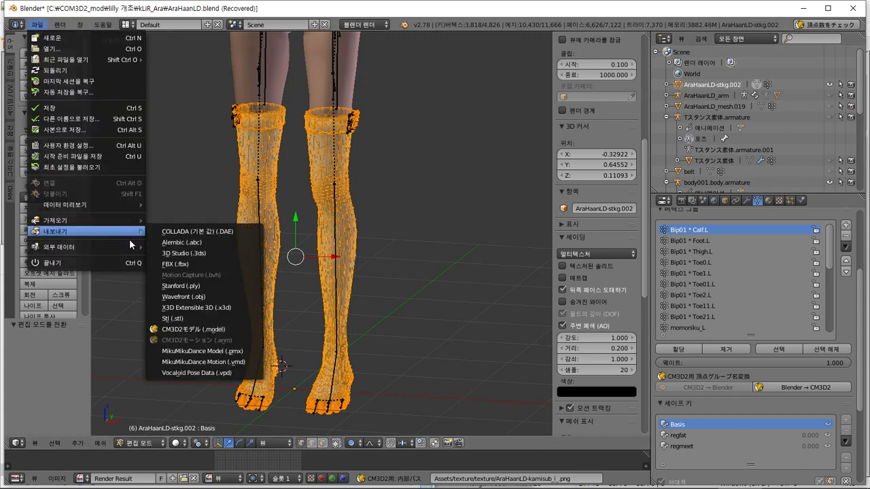
click(208, 328)
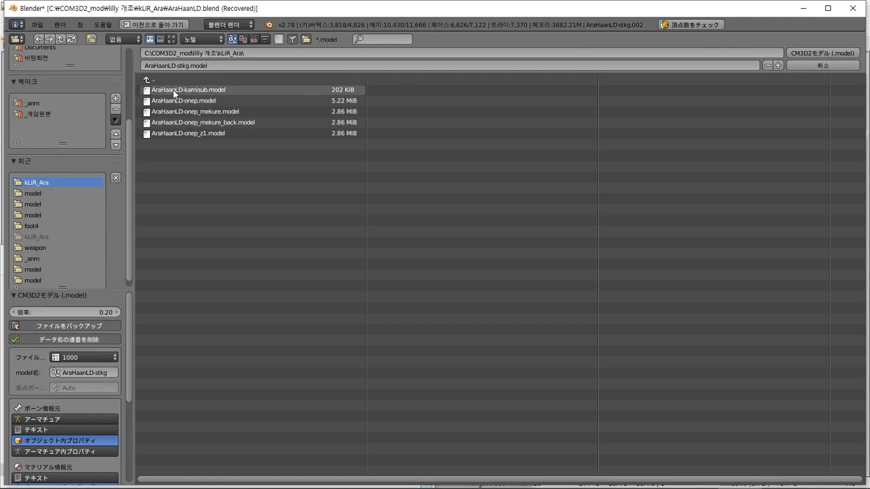
click(792, 54)
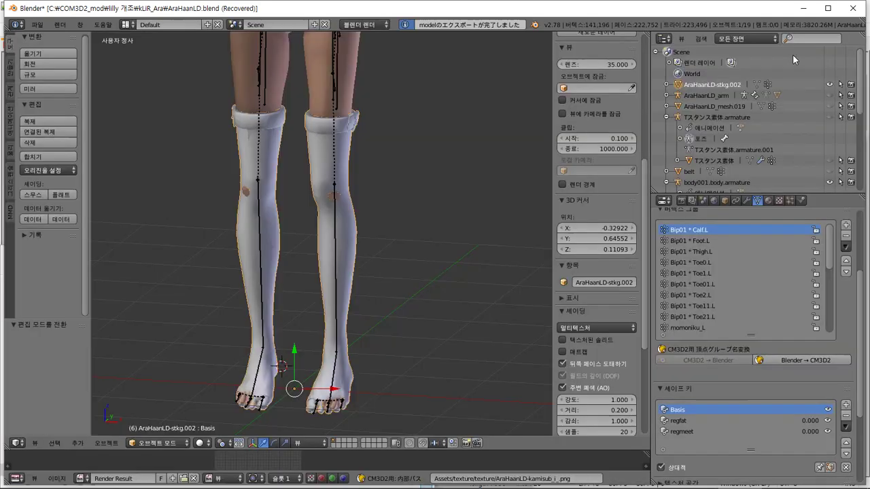
Step: Import AraHaanLD-stkg.model and move it beside the body by about X 2.04, Y 0.50, Z -0.26 to check the mesh
key(alt+Tab)
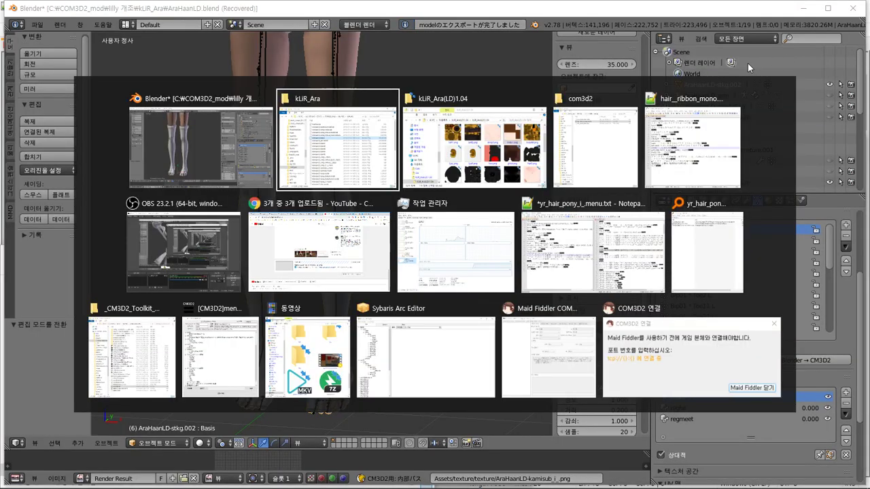
click(158, 91)
click(37, 25)
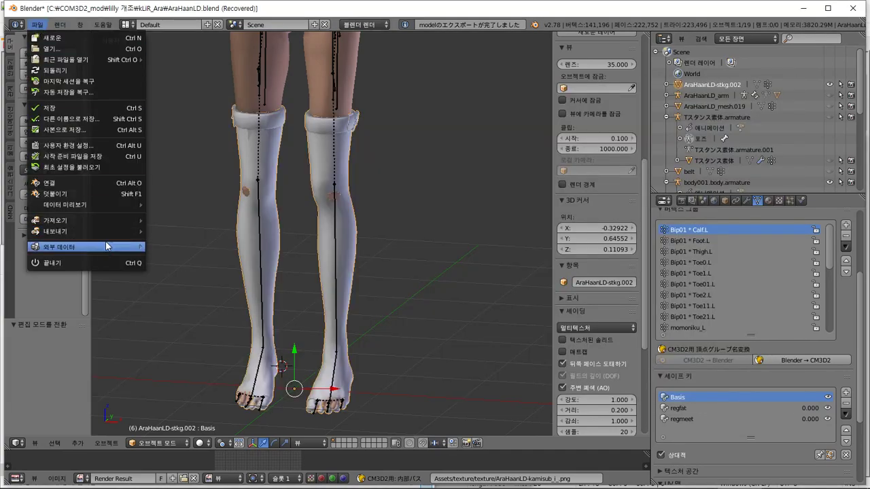
mouse_move(112, 231)
click(194, 329)
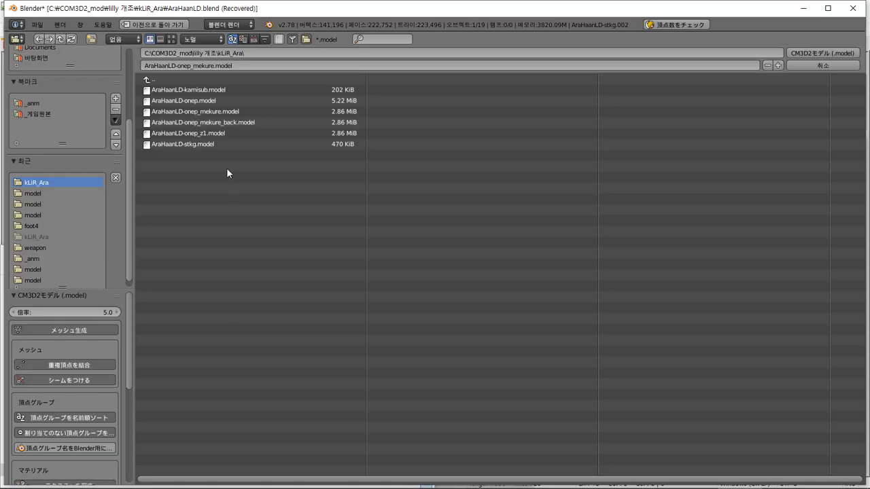
double_click(229, 145)
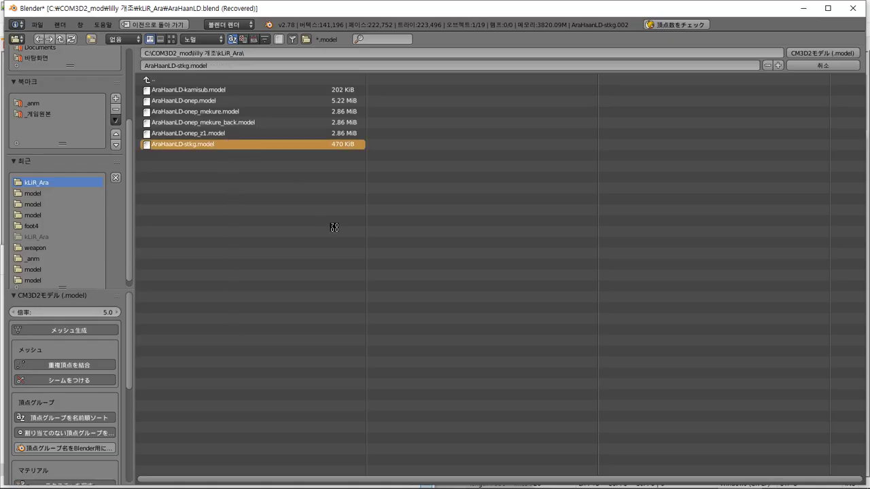
key(g)
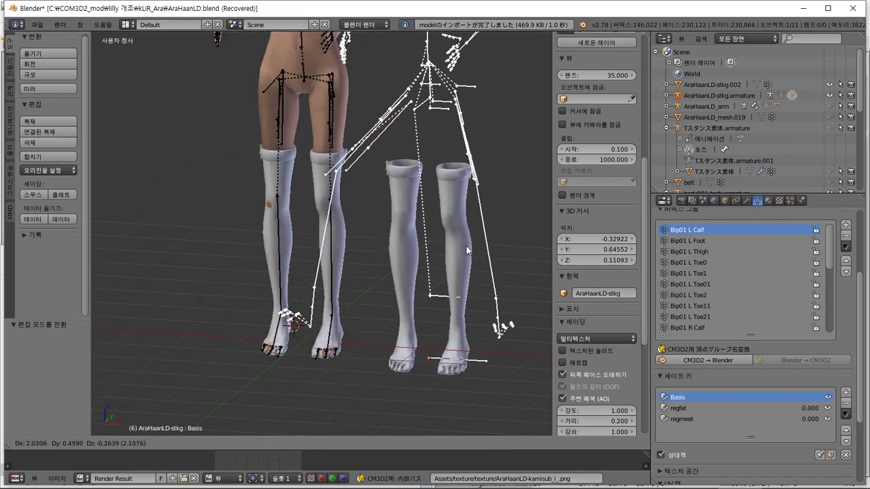
click(466, 250)
middle_drag(467, 250, 445, 257)
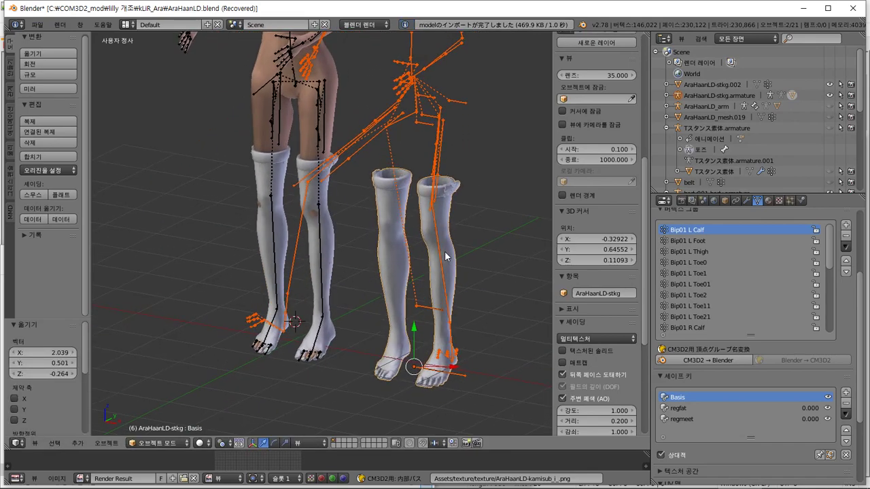
Step: Delete the imported stockings together with their armature
key(x)
click(443, 253)
scroll(355, 198, up, 2)
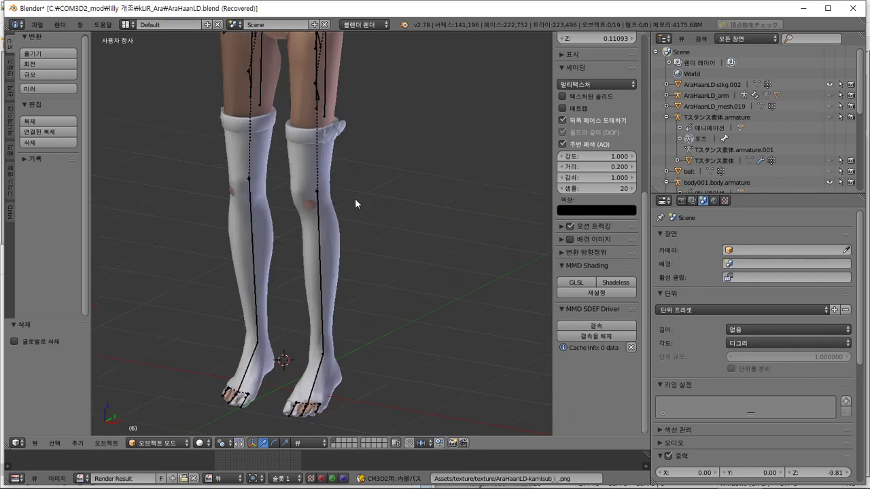
Step: Select all bones of body001.body.armature and import bone data with base name body and scale 5.0
right_click(316, 109)
key(ctrl+Tab)
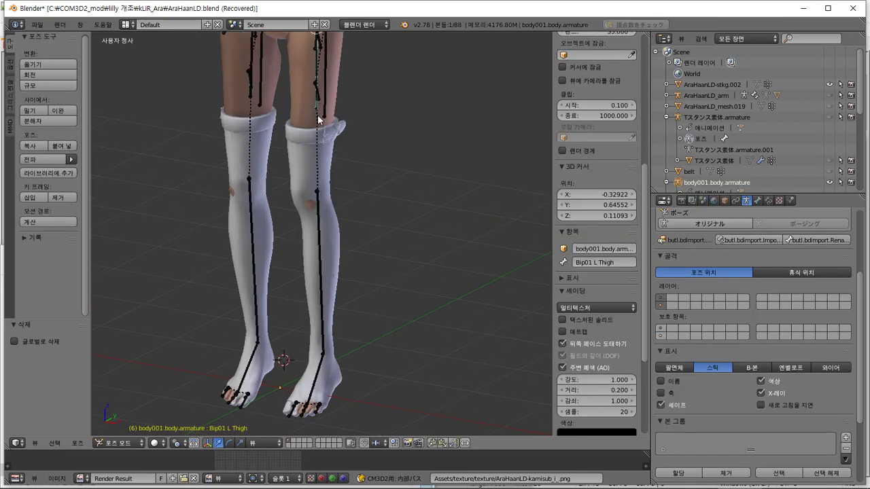
key(a)
click(757, 240)
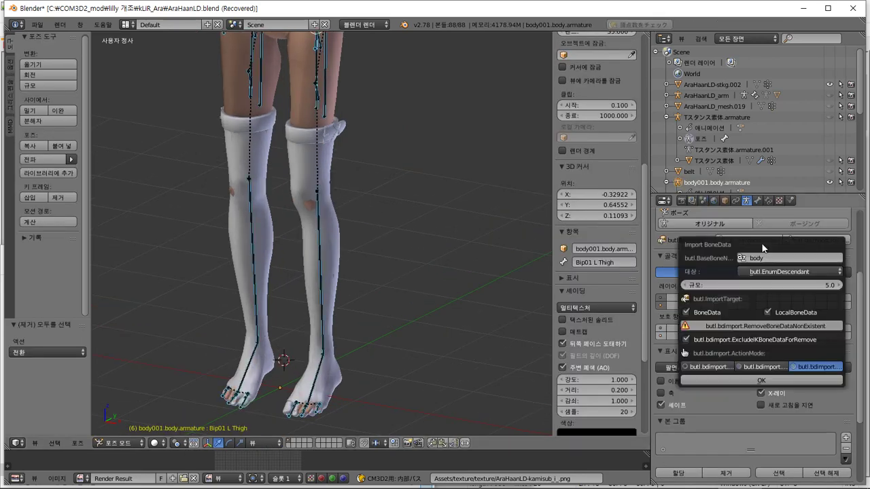
click(788, 384)
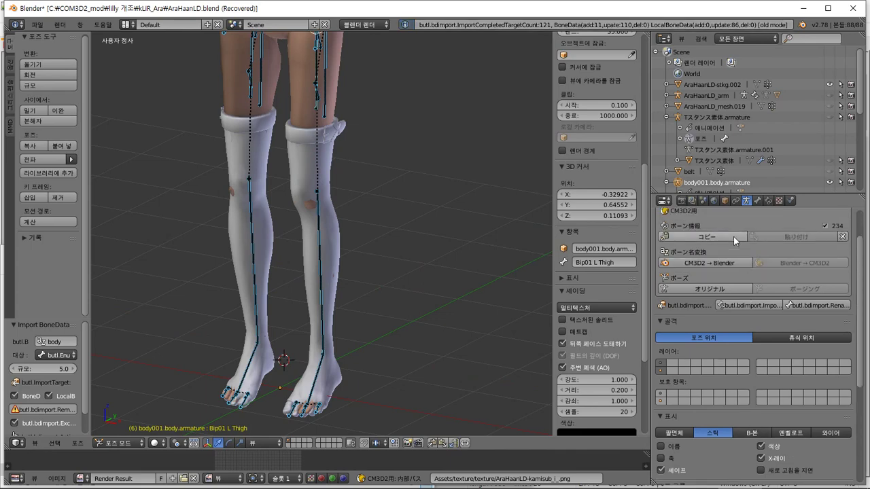
Step: Copy the armature's CM3D2 bone information and paste it into the object properties of AraHaanLD-stkg.002
click(733, 237)
right_click(331, 220)
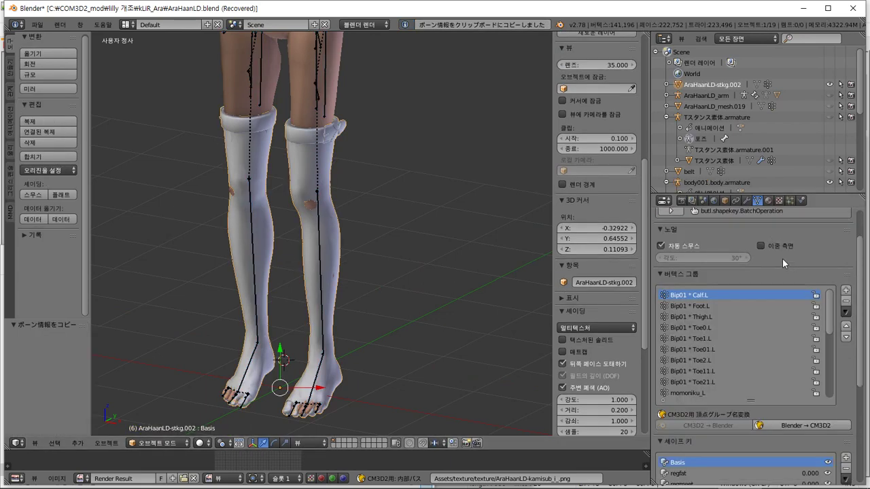
click(725, 200)
click(780, 263)
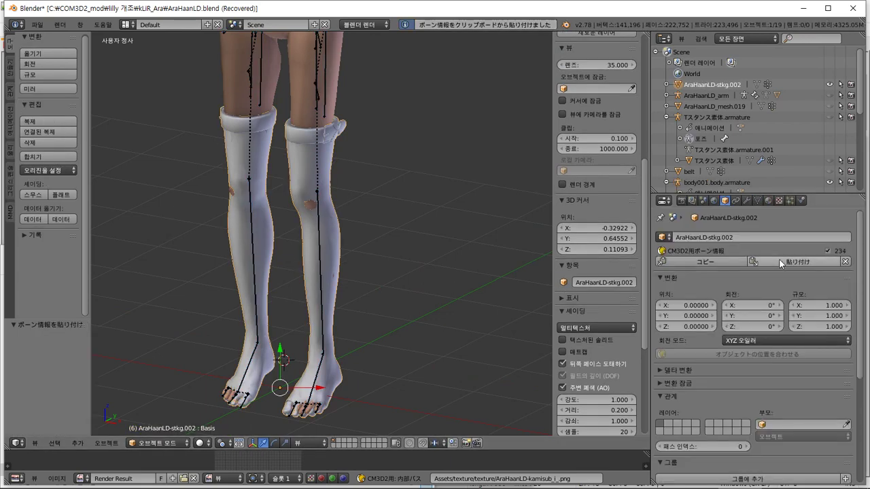
Step: Export the selected stocking mesh as AraHaanLD-stkg.model at scale 0.20, taking bone information from the object properties
click(37, 24)
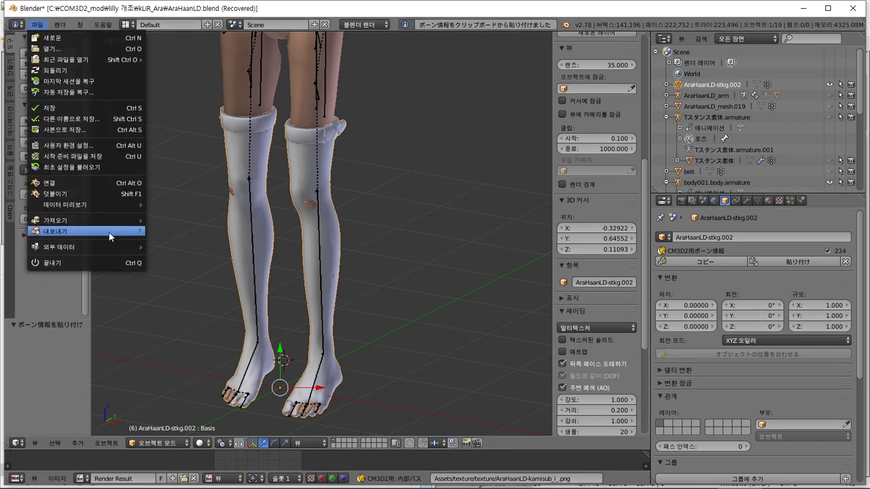
mouse_move(110, 234)
click(197, 330)
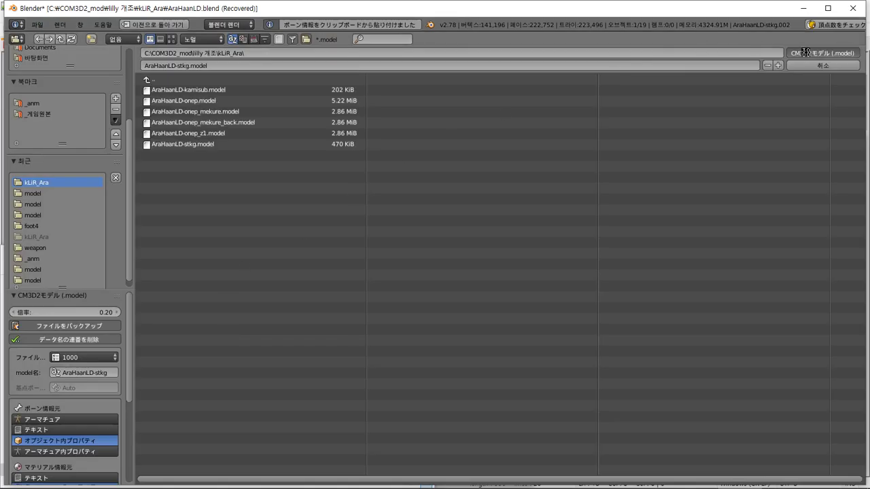
key(Return)
Step: Import AraHaanLD-stkg.model at scale 5.0 and move it beside the body by about X 2.016, Y 1.070, Z -0.344
click(37, 25)
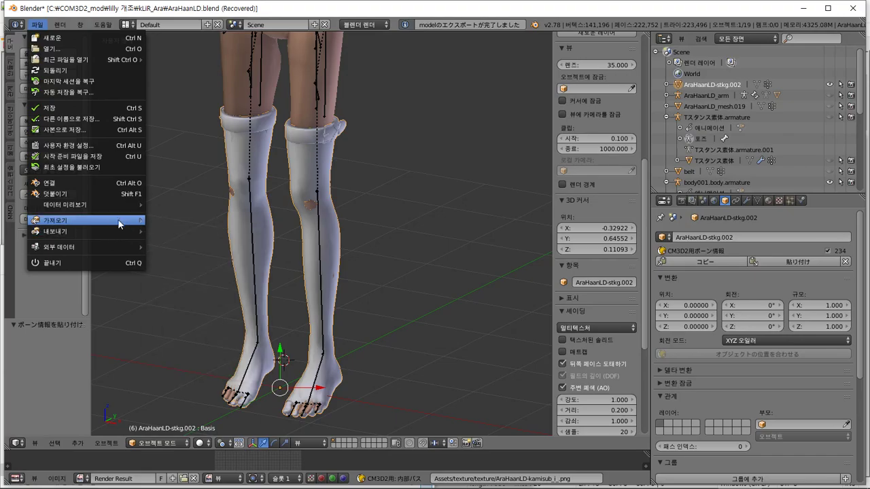
mouse_move(117, 219)
click(251, 329)
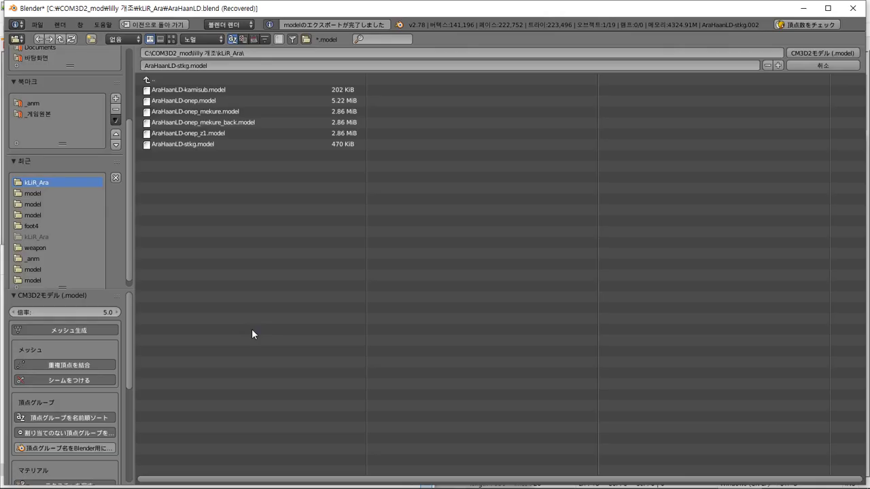
click(227, 143)
key(Return)
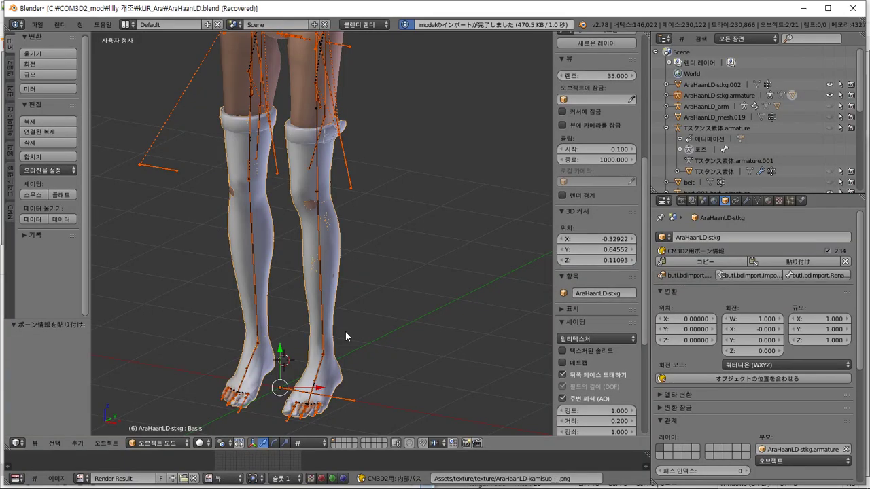
key(g)
click(425, 314)
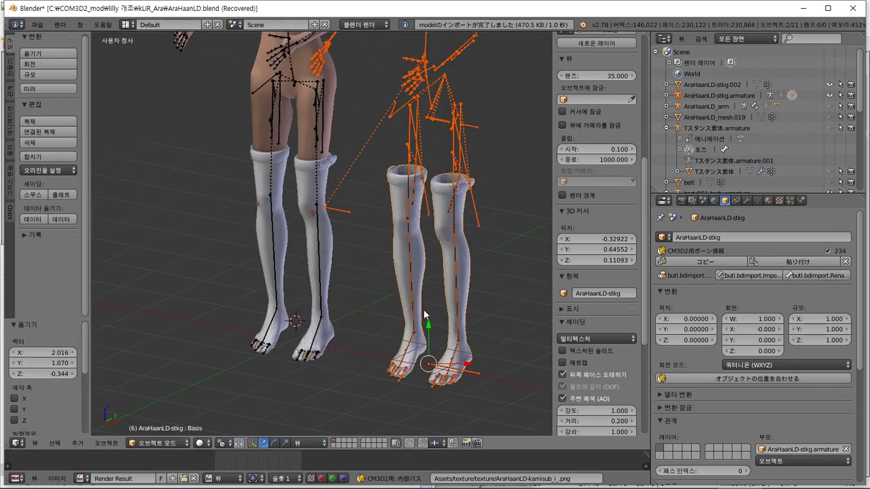
middle_drag(424, 314, 393, 304)
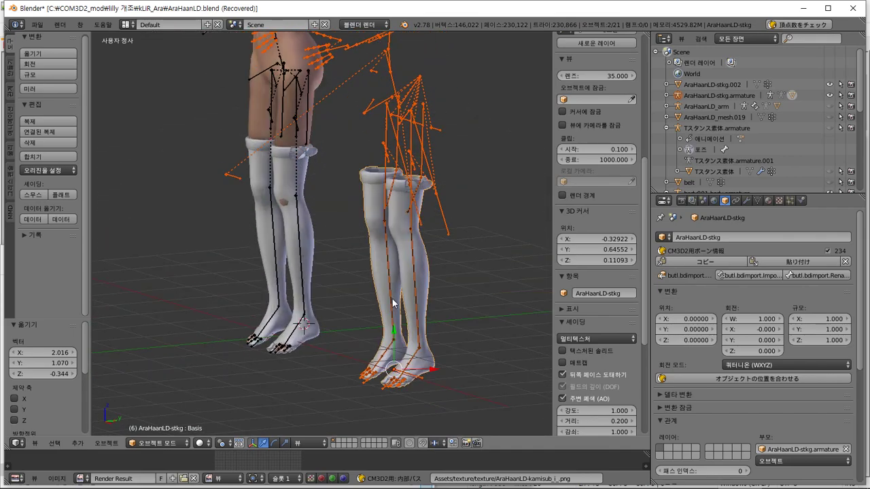
Step: Put the imported stocking armature in Pose Mode and try rotating its momotwist_L bone to test the mesh deformation
right_click(440, 218)
scroll(442, 219, up, 2)
key(Tab)
key(Tab)
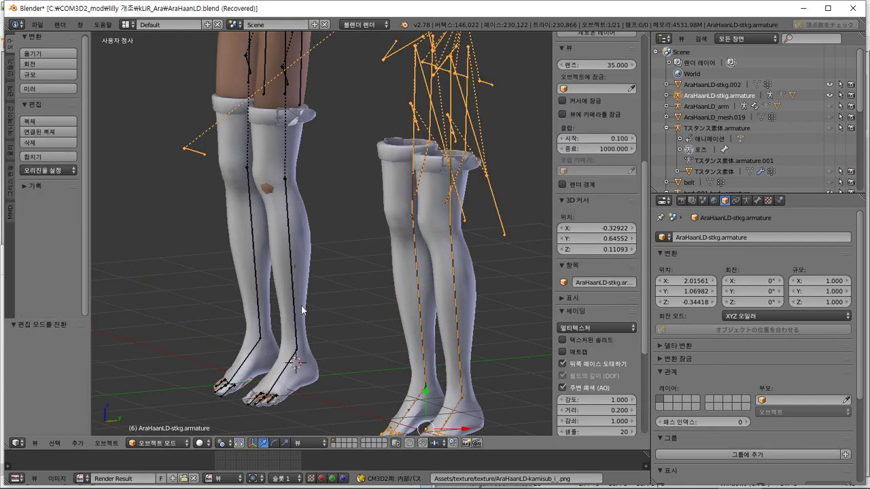
click(157, 443)
click(152, 406)
right_click(485, 175)
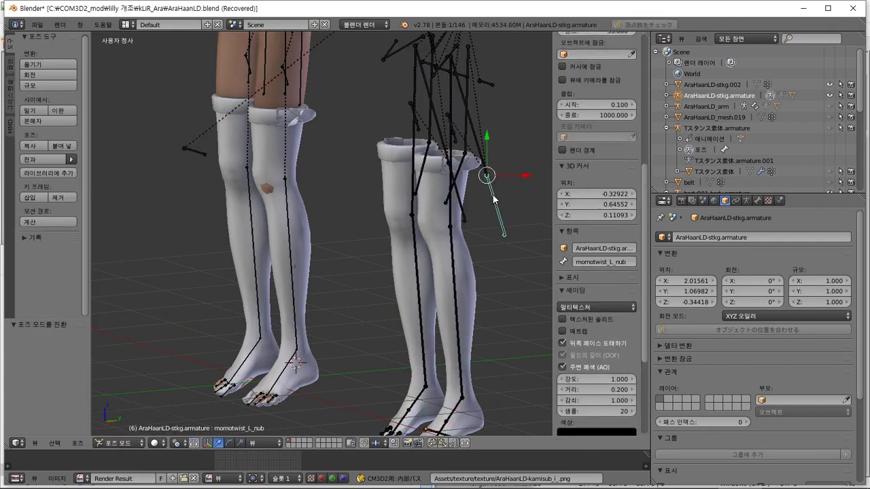
key(r)
click(488, 175)
key(r)
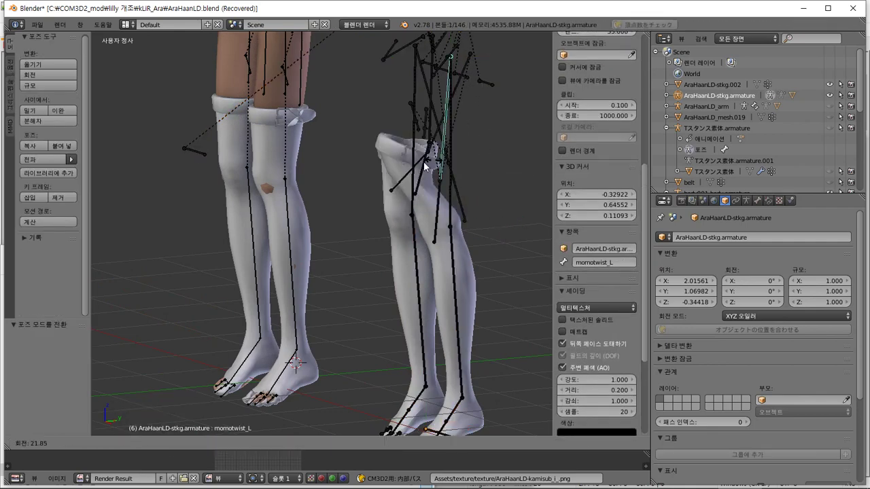
right_click(508, 175)
middle_drag(508, 175, 318, 103)
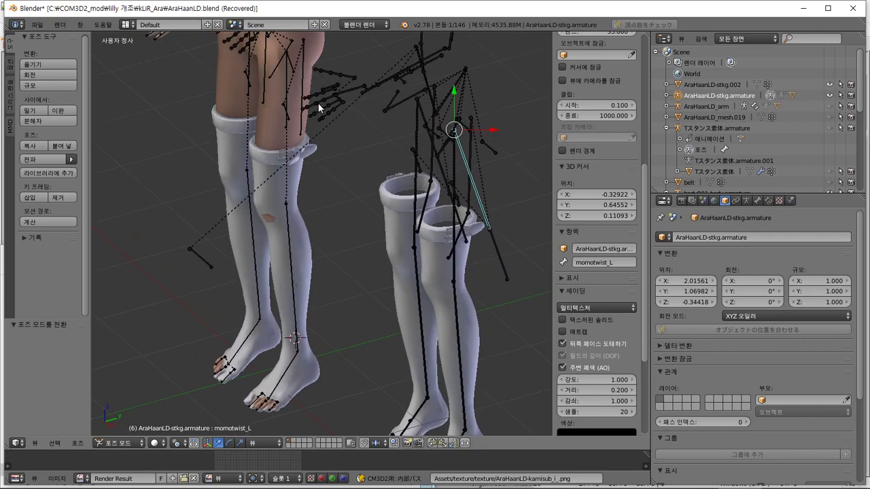
Step: Try rotating momoniku_L on the body armature, and momotwist_L and Bip01 L Thigh on the stocking armature
right_click(306, 102)
key(r)
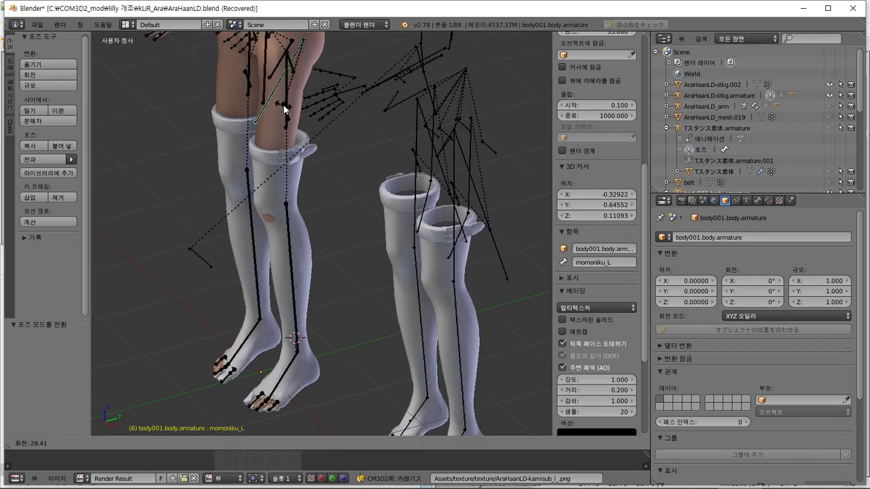
key(Escape)
right_click(481, 203)
key(r)
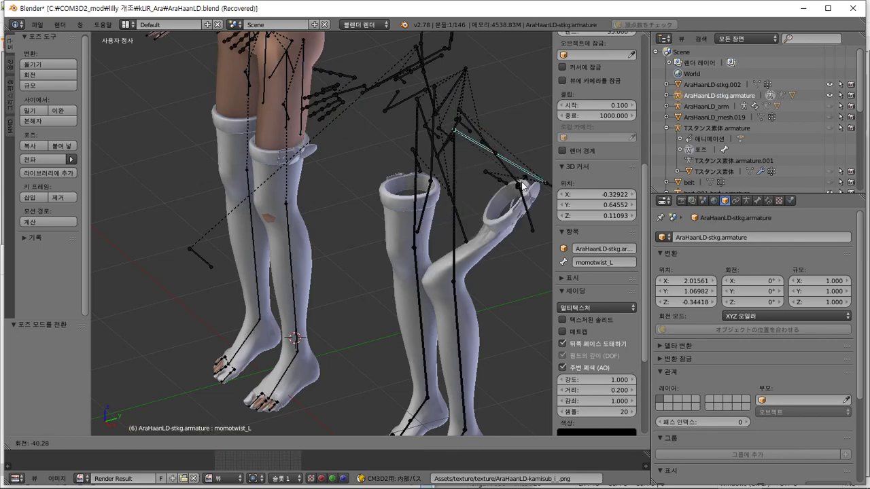
key(Escape)
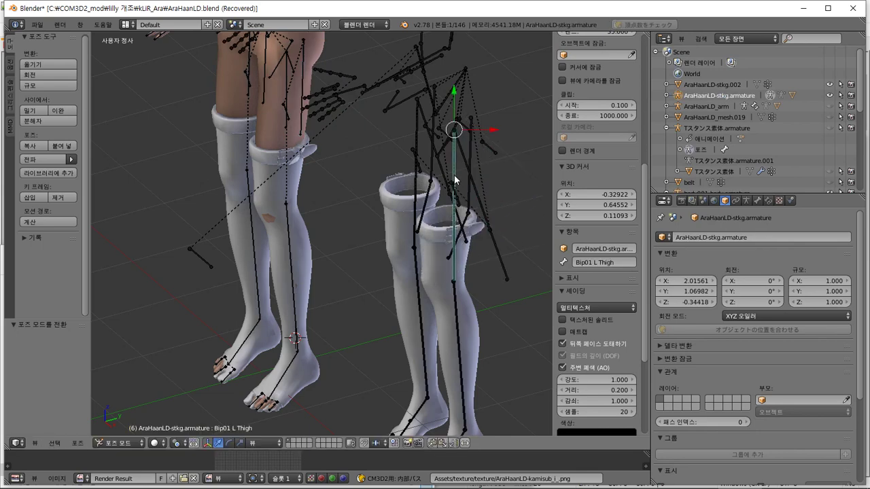
key(r)
key(Escape)
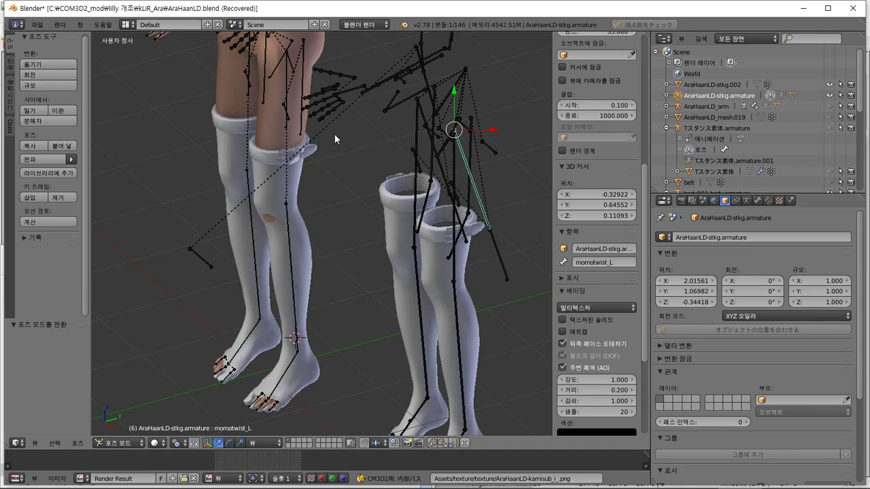
Step: Compare the thigh bones of the stocking armature with momoniku_L on the body armature by selecting them in turn
key(Tab)
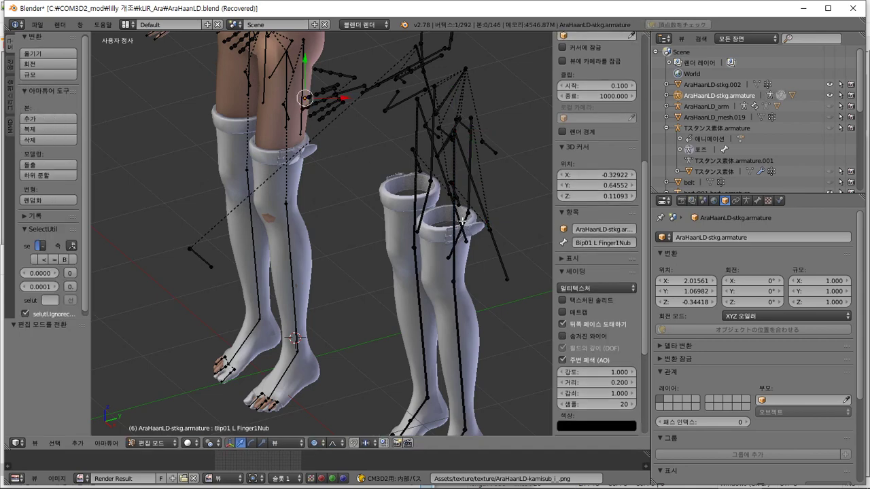
key(Tab)
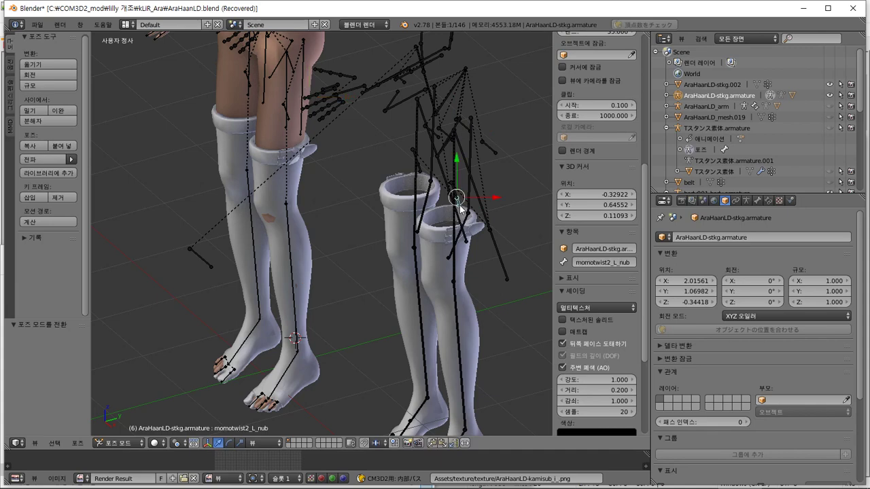
right_click(295, 85)
right_click(303, 87)
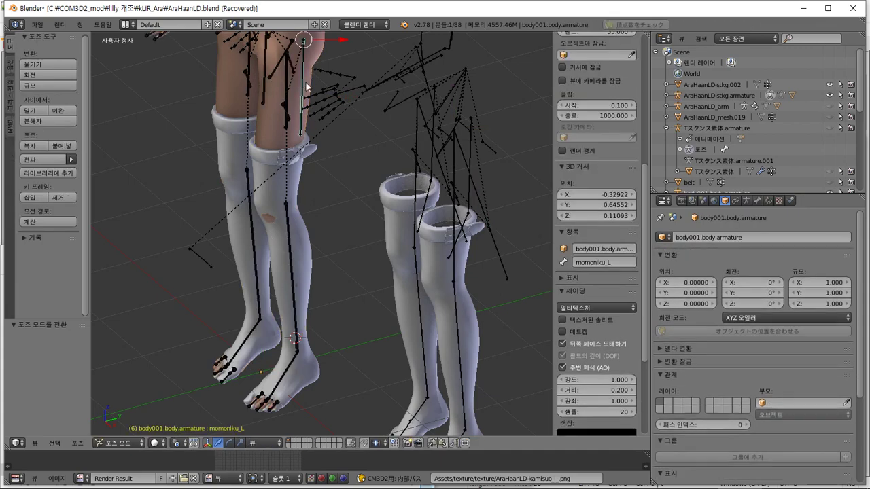
right_click(484, 204)
mouse_move(484, 204)
middle_down()
mouse_move(417, 183)
mouse_move(410, 197)
mouse_move(482, 229)
mouse_move(487, 212)
mouse_move(511, 245)
mouse_move(480, 193)
middle_up()
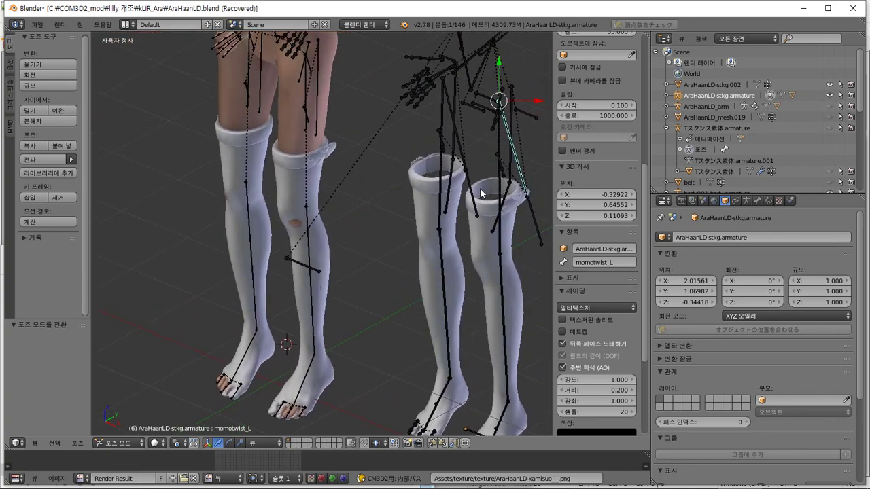
Step: Delete the imported test stockings and the AraHaanLD-stkg.armature from the scene
scroll(481, 193, down, 5)
scroll(481, 193, up, 5)
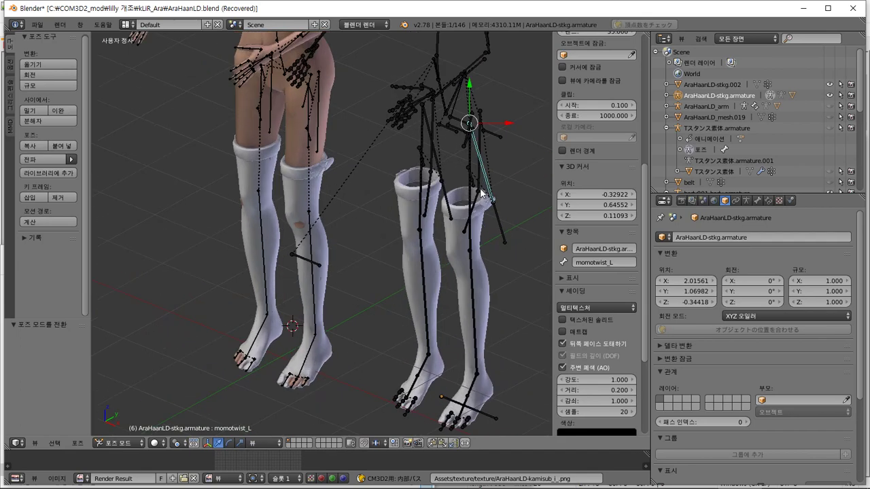
right_click(721, 95)
click(703, 143)
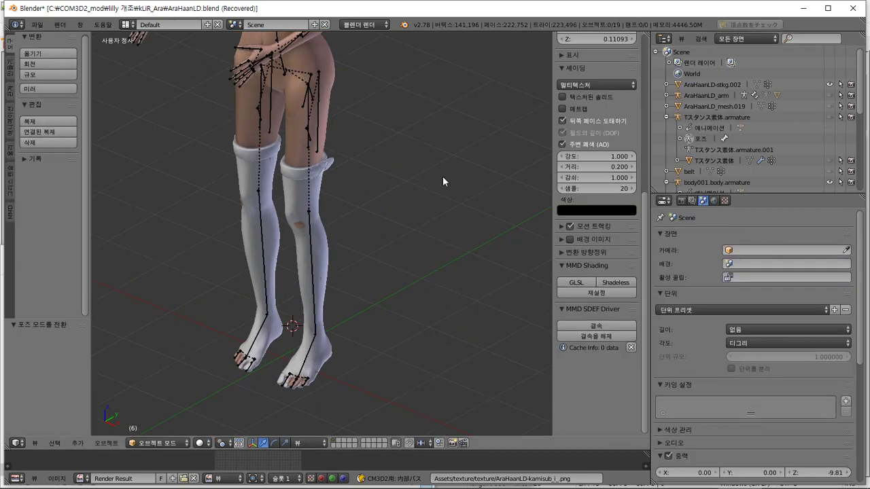
scroll(442, 177, down, 3)
Step: Switch to the kLiR_Ara folder in File Explorer and duplicate AraHaanLD_onep_i_.menu
key(alt+Tab)
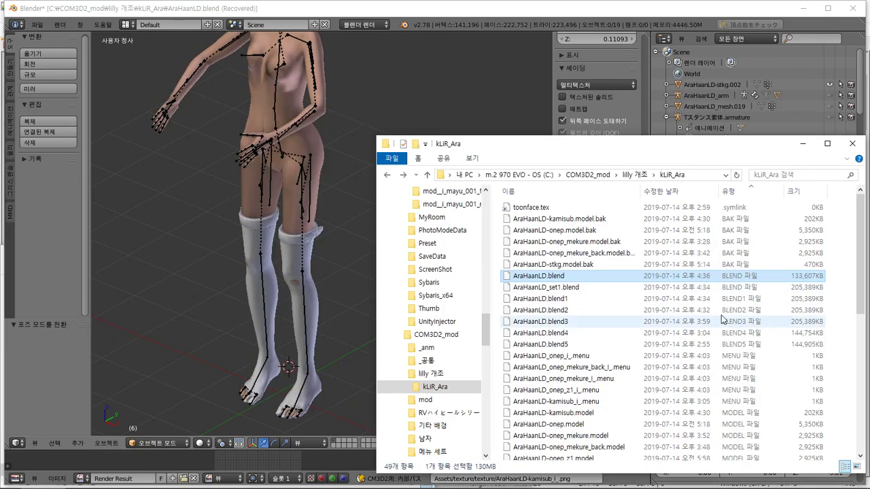
scroll(723, 320, down, 4)
scroll(705, 311, up, 1)
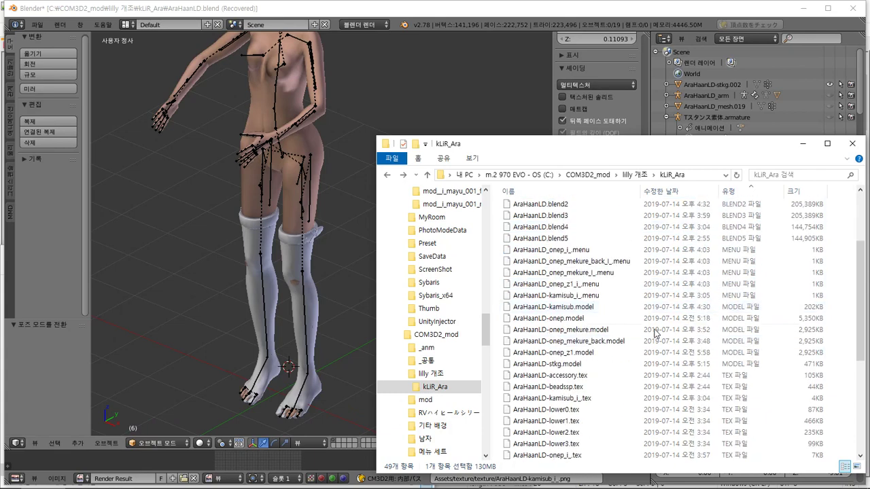
click(642, 364)
scroll(633, 372, up, 3)
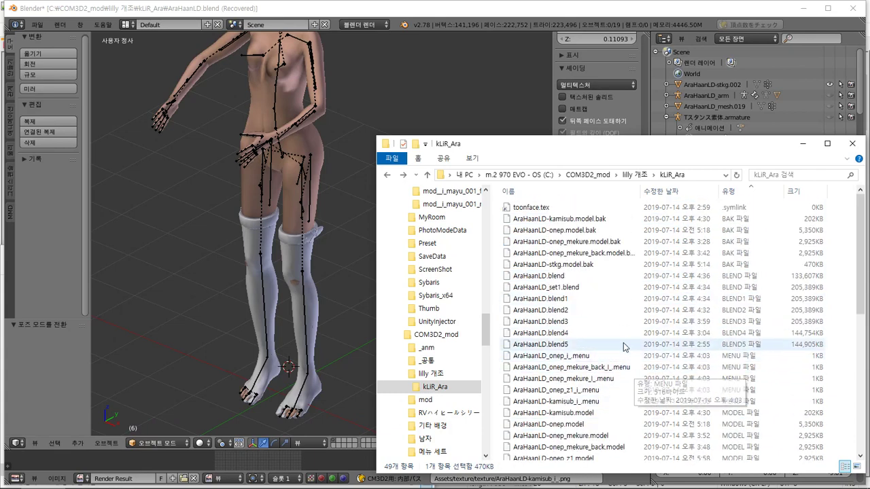
scroll(617, 269, down, 3)
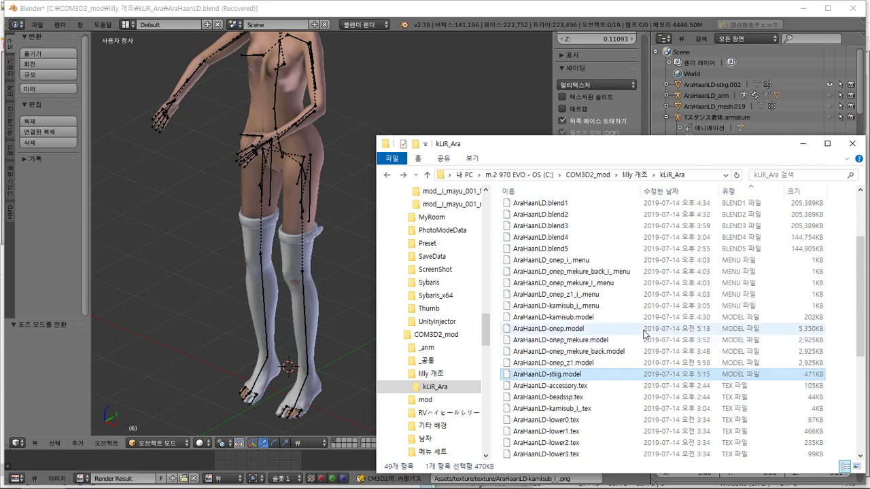
click(609, 262)
key(ctrl+v)
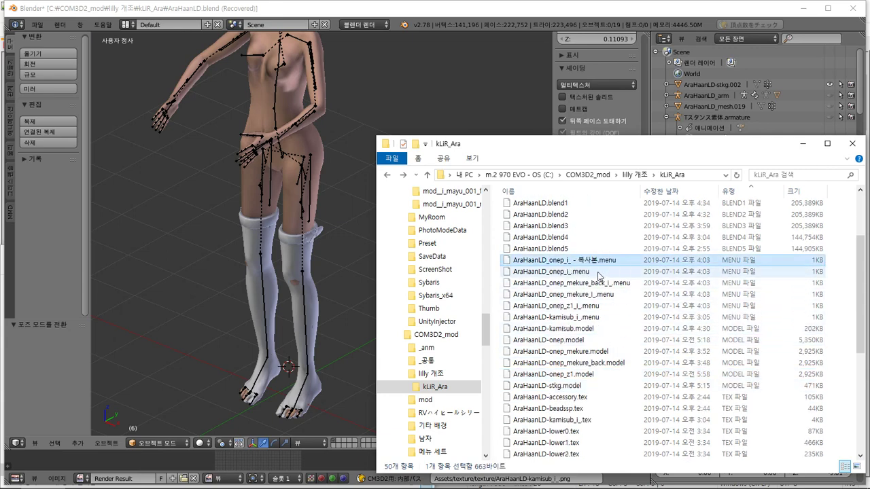
Step: Rename the copied menu file as AraHaanLD-stkg_i_.menu, based on the name of the stocking model file
click(600, 389)
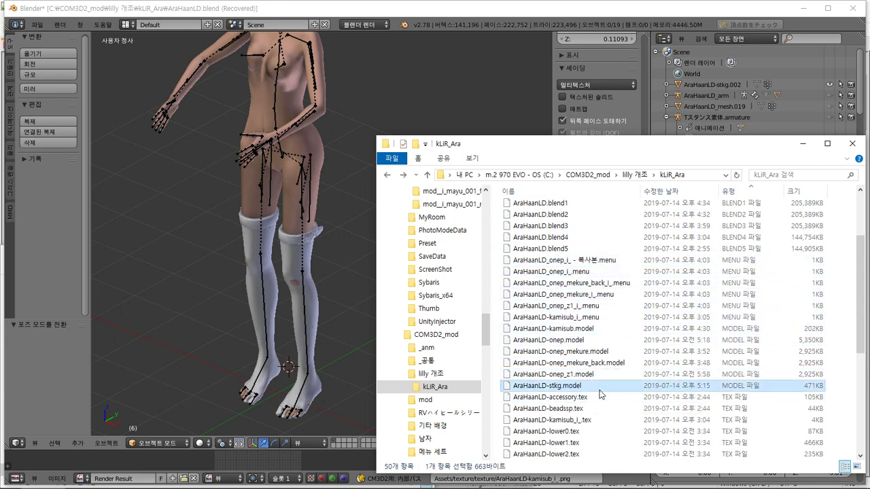
click(575, 262)
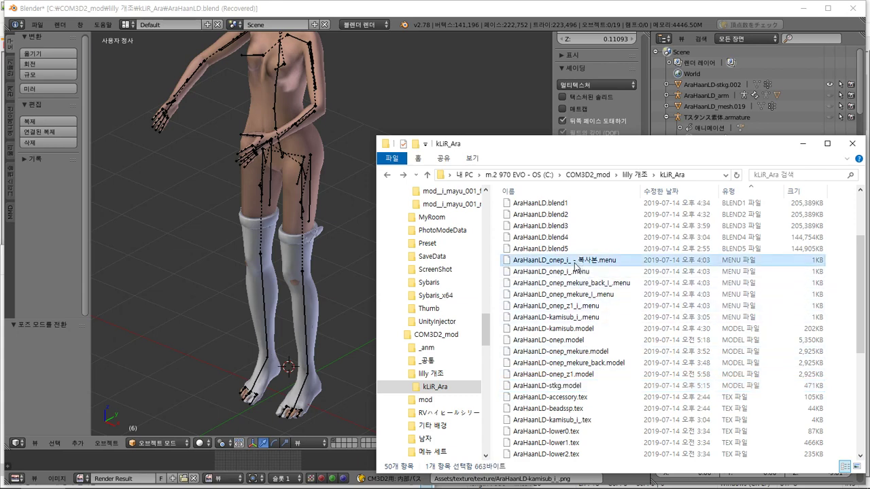
key(shift+Home)
text(AraHaanLD-stkg)
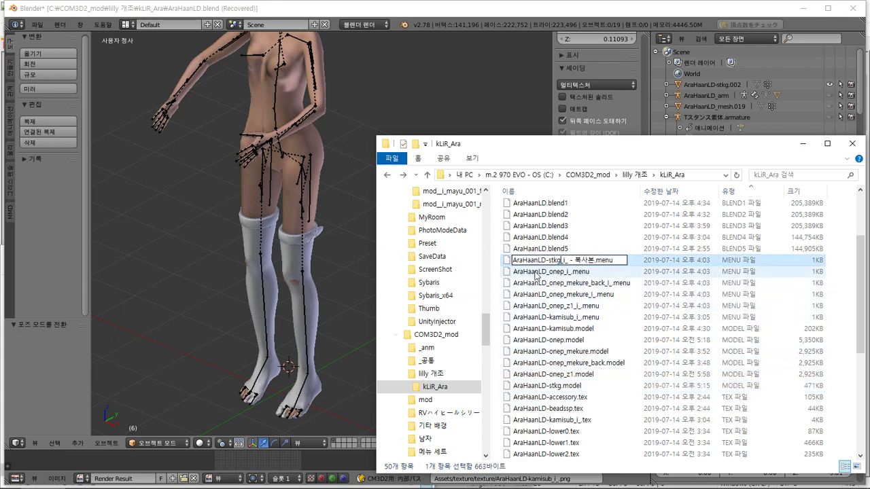
click(571, 261)
key(Delete)
key(Delete)
key(Delete)
key(Delete)
key(Delete)
key(Delete)
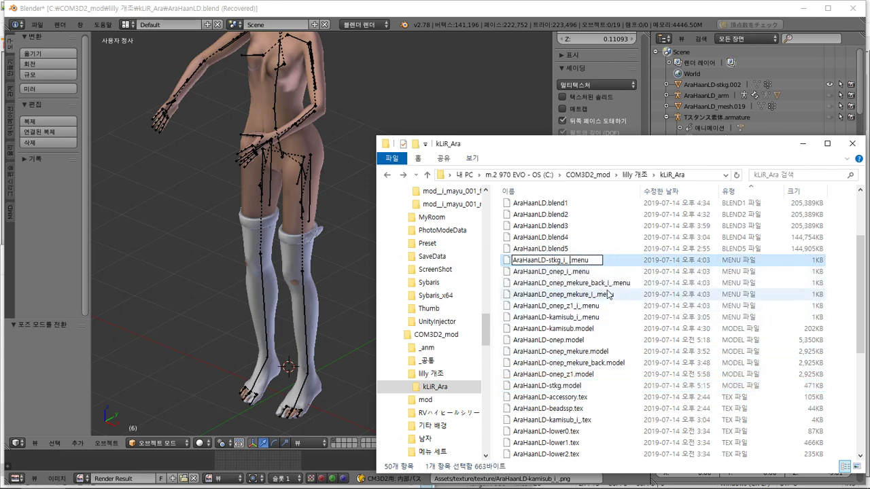
Step: Convert the PNG files from AraHaanLD-accessory.png to AraHaanLD-whitefox.png into tex files with [CM3D2]tex←→png変換.exe, accepting the default texture path
scroll(598, 327, down, 6)
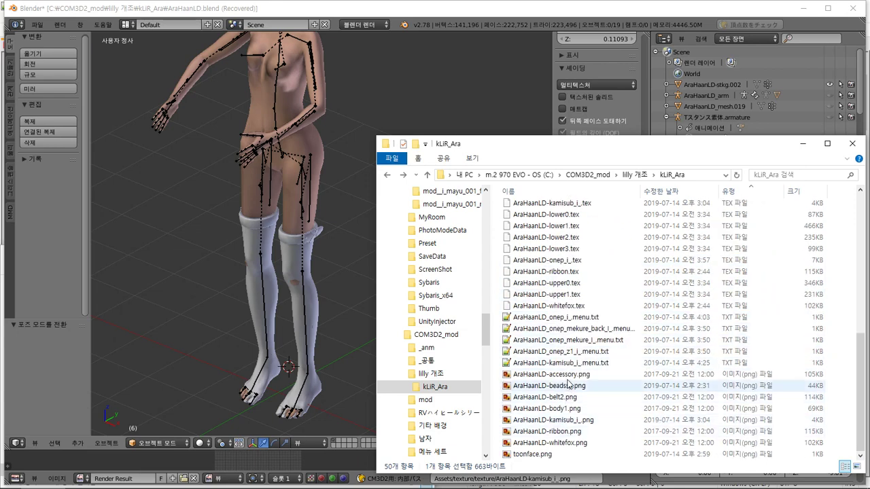
click(571, 375)
shift+click(561, 443)
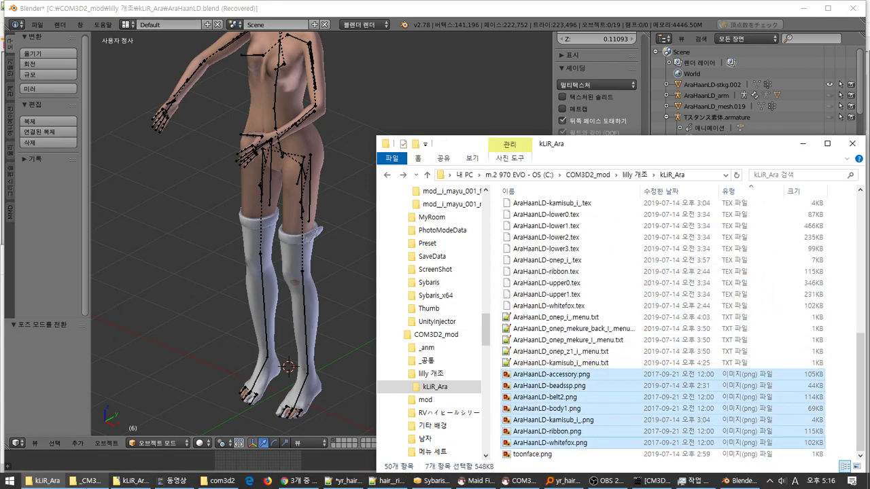
click(90, 481)
drag(639, 381, 307, 268)
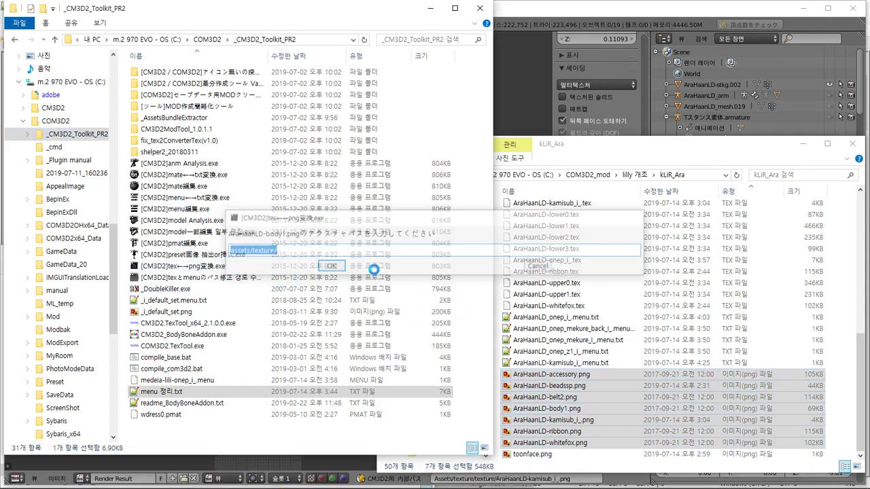
key(Return)
key(Return)
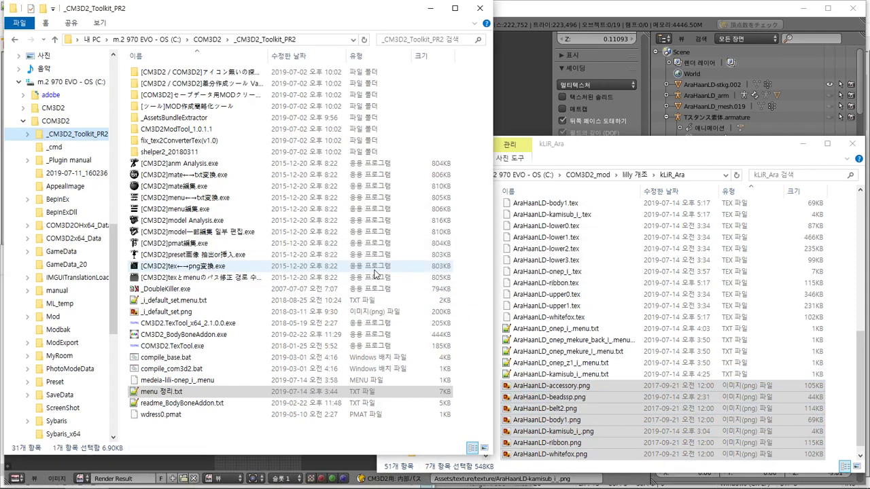
click(702, 364)
scroll(702, 364, down, 1)
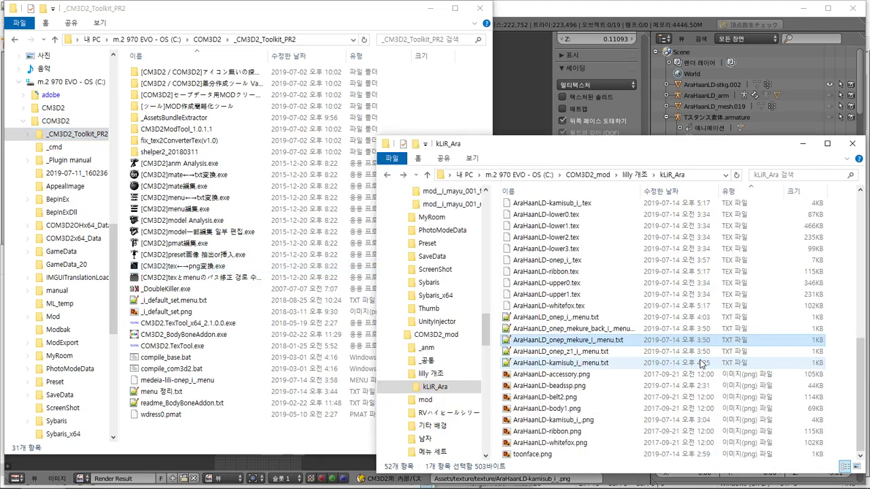
Step: Open AraHaanLD-stkg_i_.menu in [CM3D2]menu編集.exe and close the editor window holding yr_hair_pony_i_.menu
click(674, 376)
shift+click(639, 441)
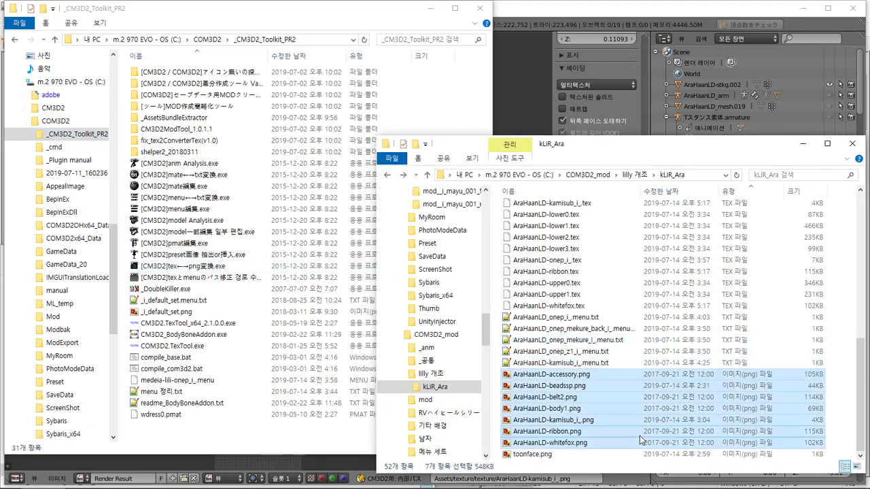
scroll(642, 421, up, 10)
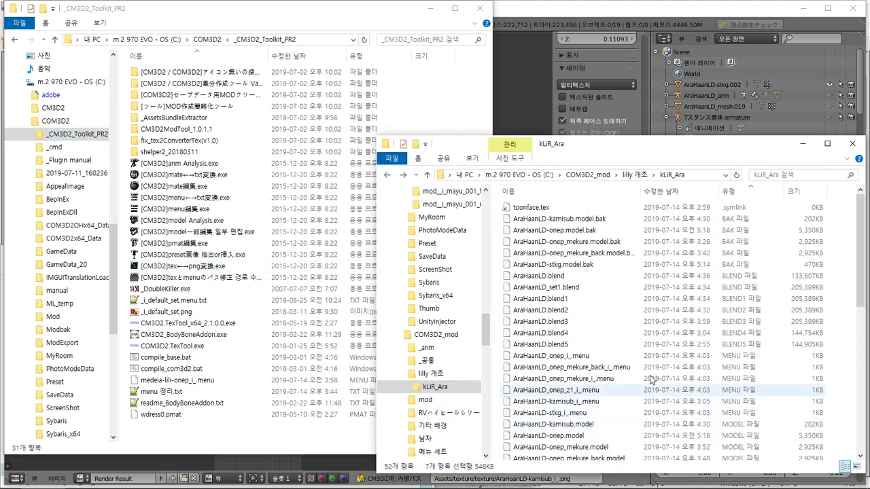
scroll(651, 379, down, 4)
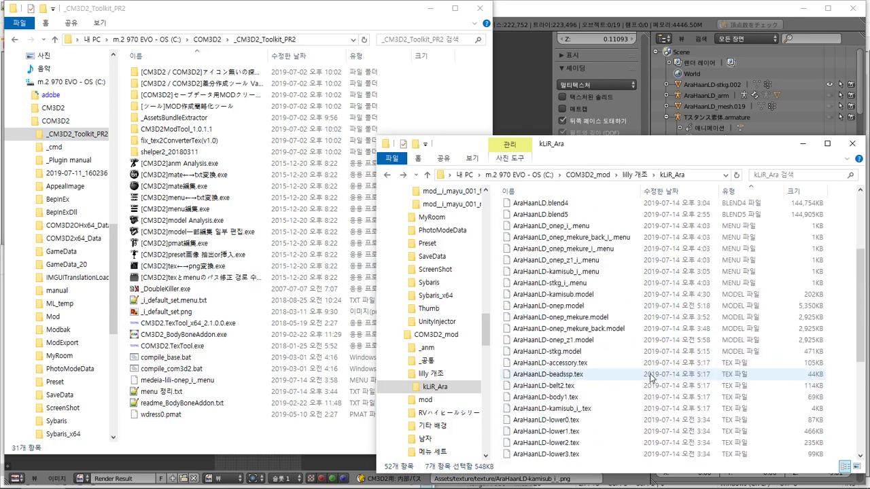
scroll(651, 378, down, 1)
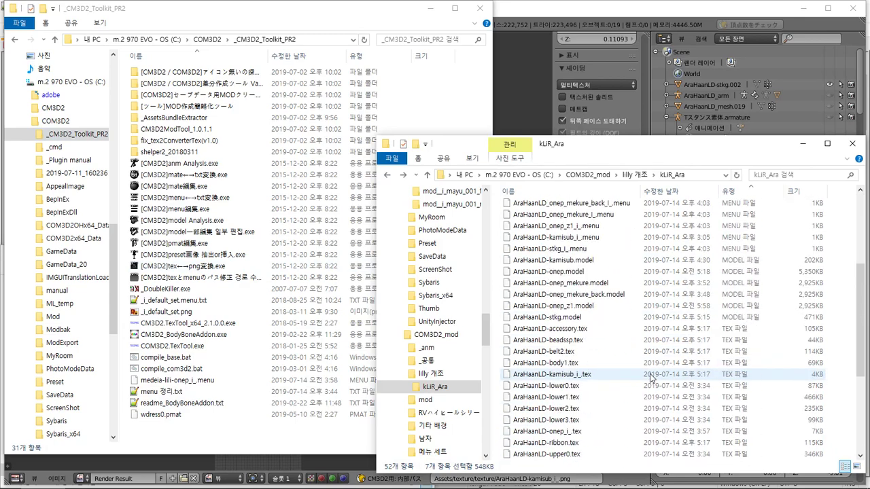
scroll(651, 379, up, 2)
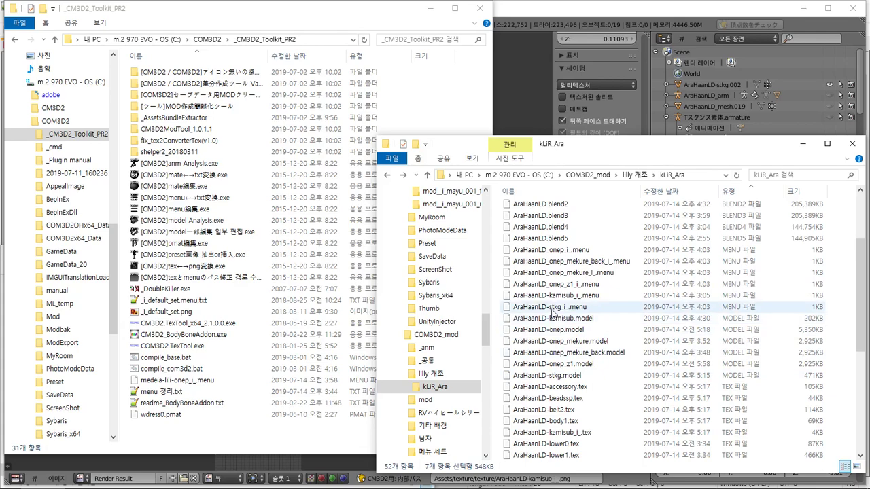
drag(553, 310, 204, 210)
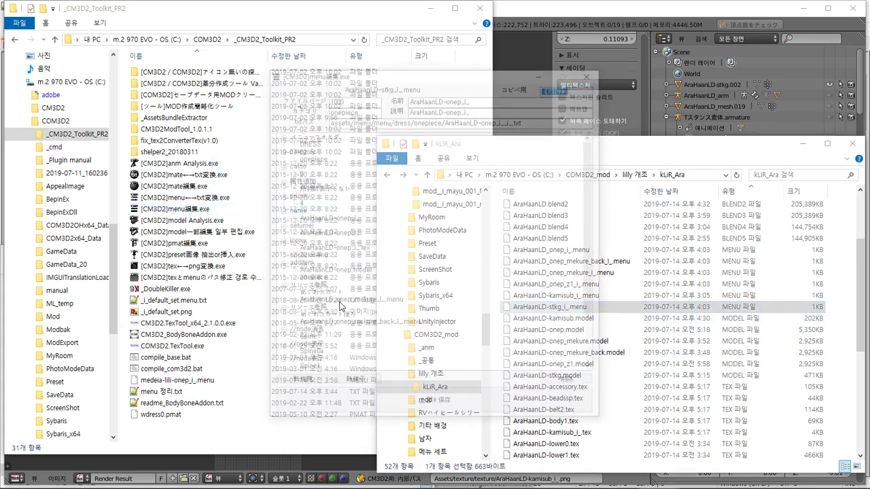
mouse_move(620, 483)
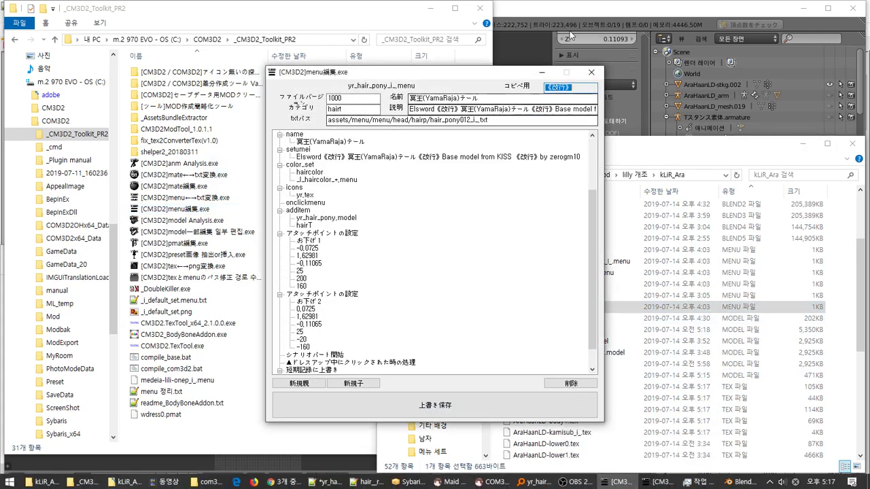
click(706, 408)
click(549, 308)
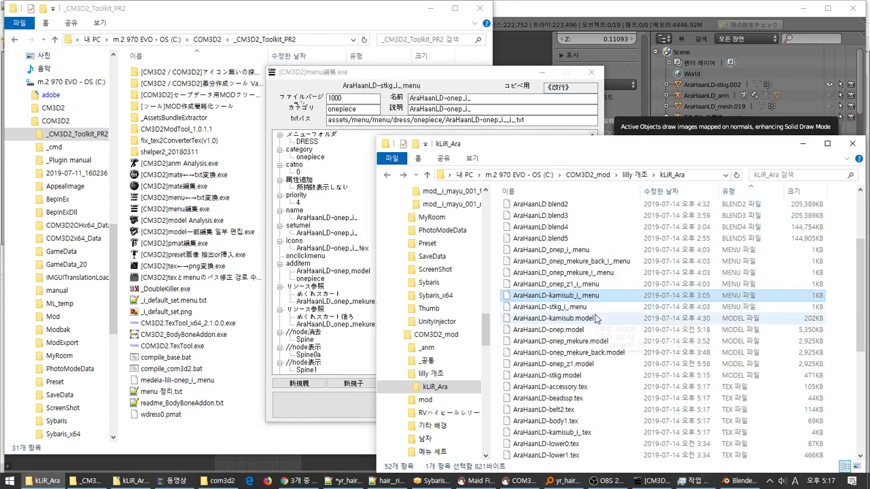
click(548, 307)
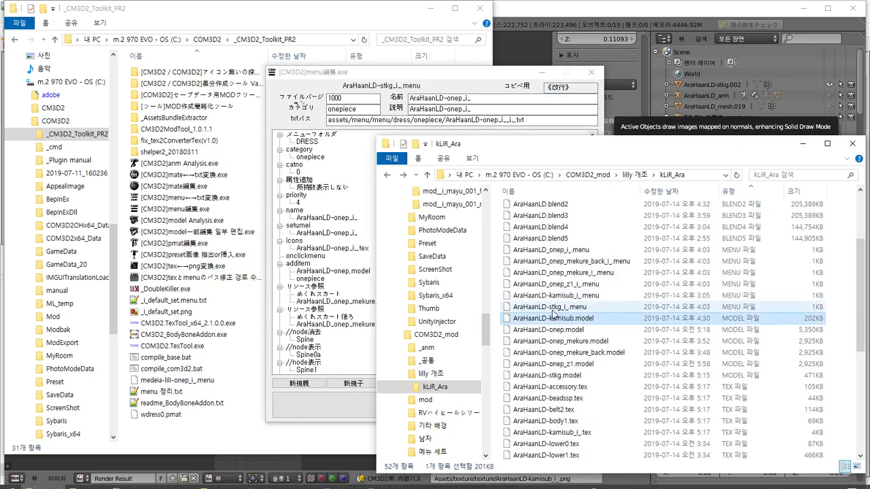
click(597, 352)
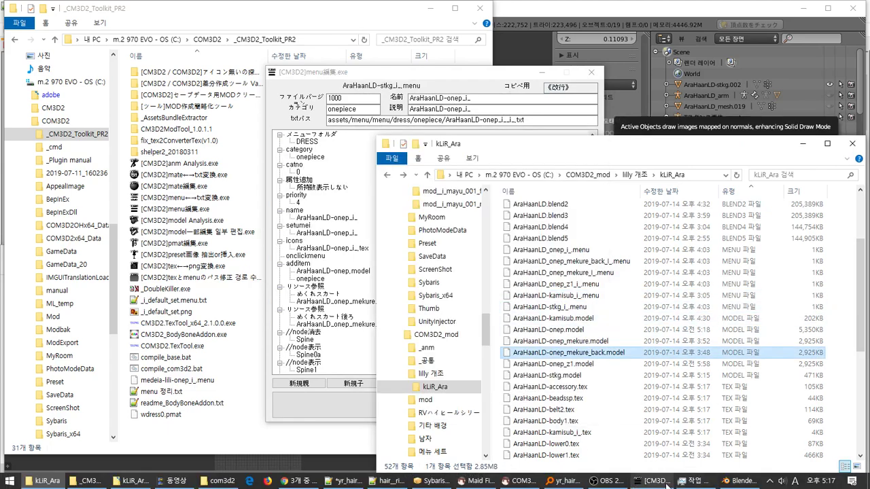
Step: Switch to Everything, search for "stkg" and open the lilly_dress159_stkg folder
click(770, 481)
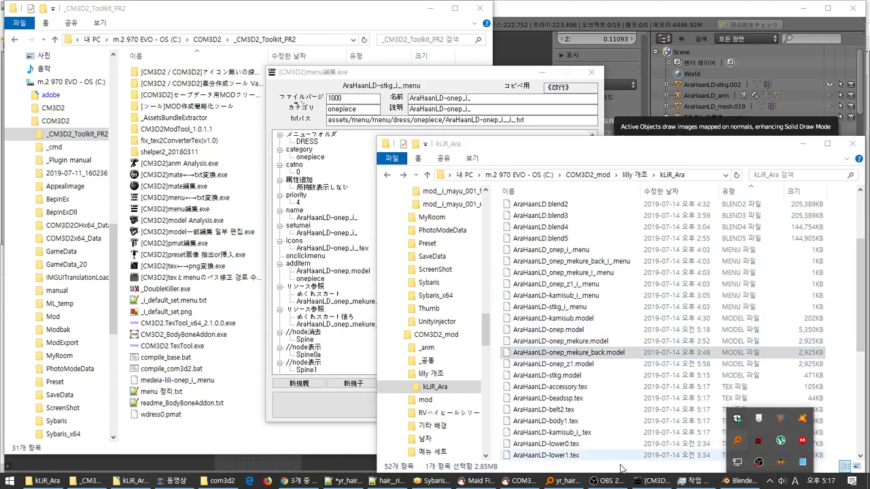
click(744, 439)
text(stkg)
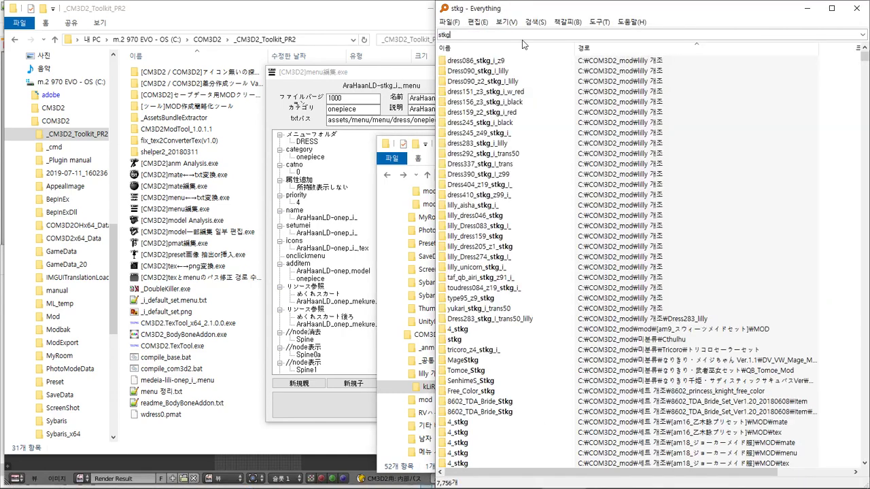
scroll(649, 213, down, 13)
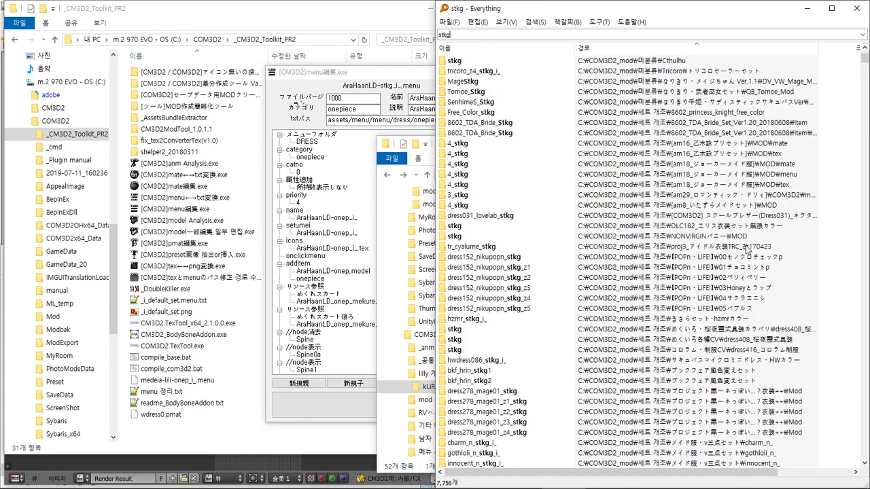
scroll(747, 250, up, 8)
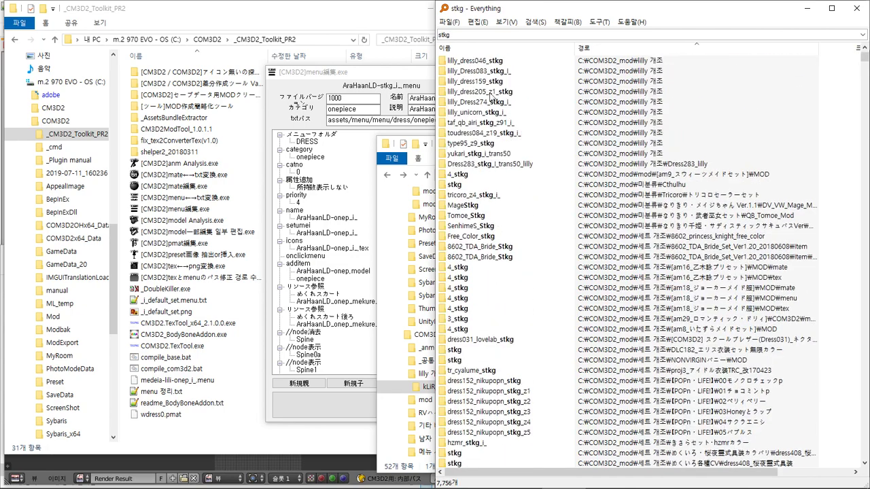
double_click(476, 81)
Step: Open dress159_stkg_z99_i_.menu in [CM3D2]menu編集.exe as a reference and place both menu editor windows side by side
drag(269, 8, 758, 150)
drag(679, 211, 195, 210)
drag(479, 75, 632, 74)
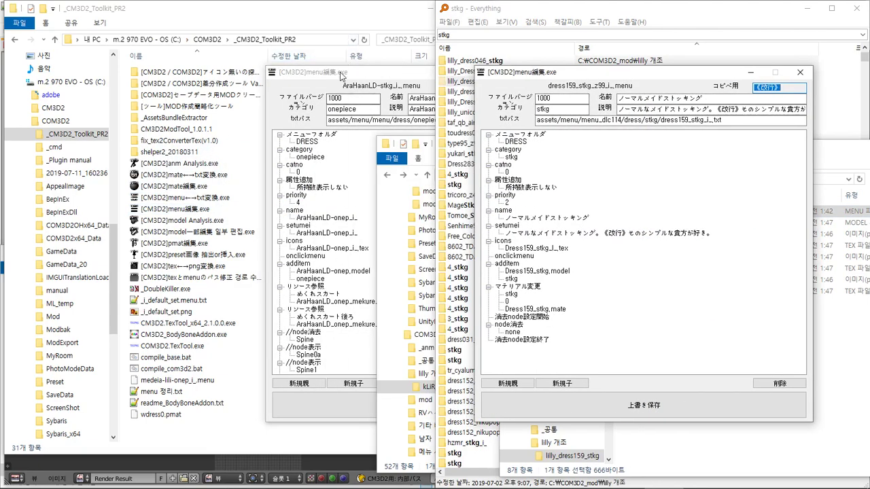
drag(353, 72, 187, 80)
Step: Set the additem slot and the カテゴリ field of AraHaanLD-stkg_i_.menu to stkg, following the reference menu
click(511, 279)
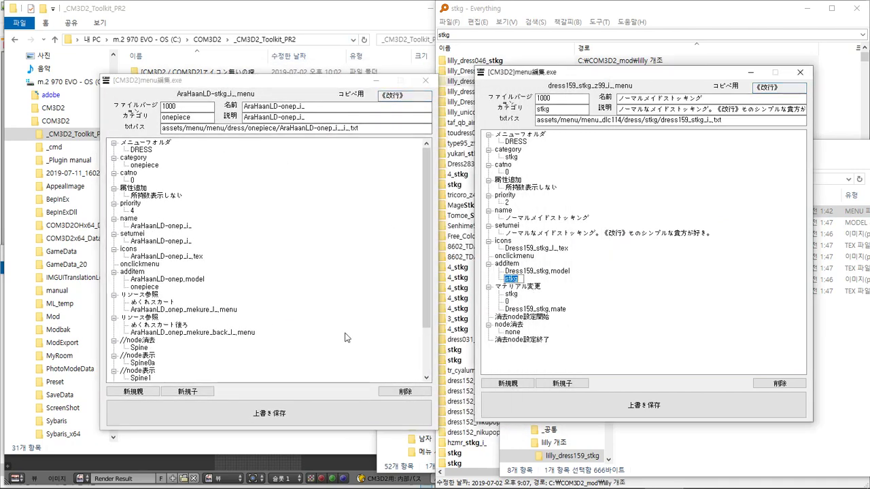
click(145, 288)
click(146, 288)
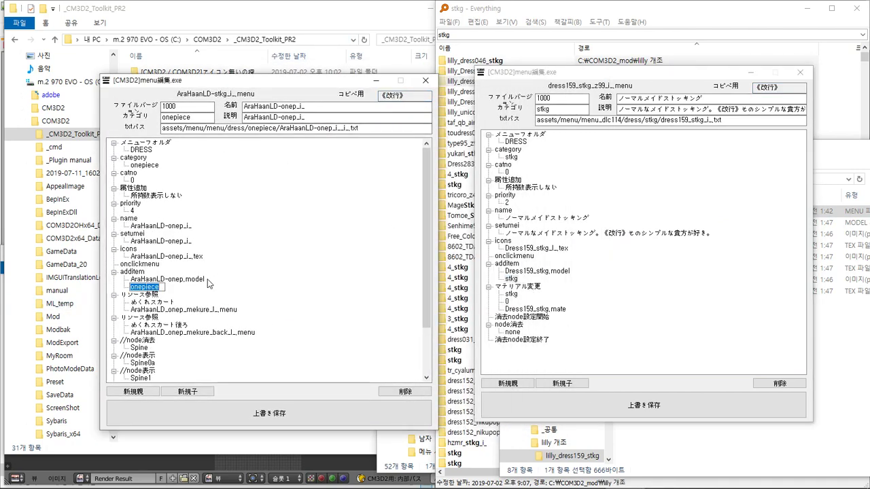
text(stkg)
key(Return)
text(stkg)
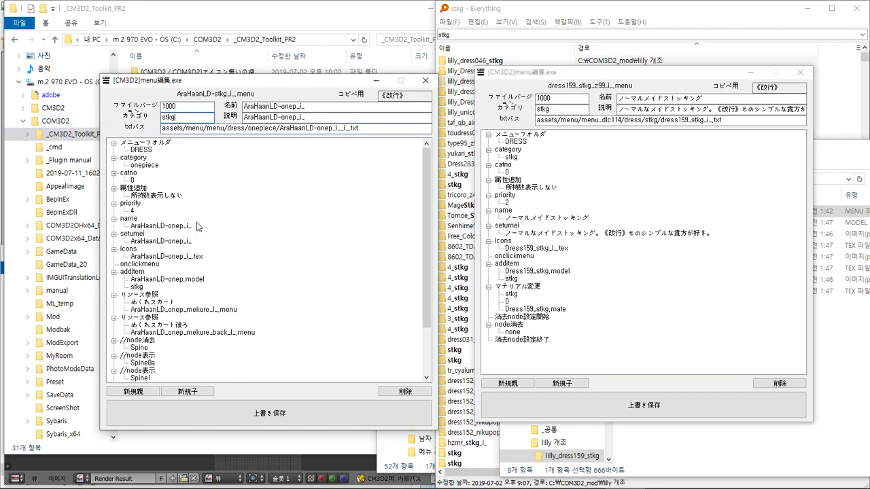
Step: Delete both リソース参照 entries and comment out the UpperArm, Forearm and Hand node entries with a // prefix
click(126, 295)
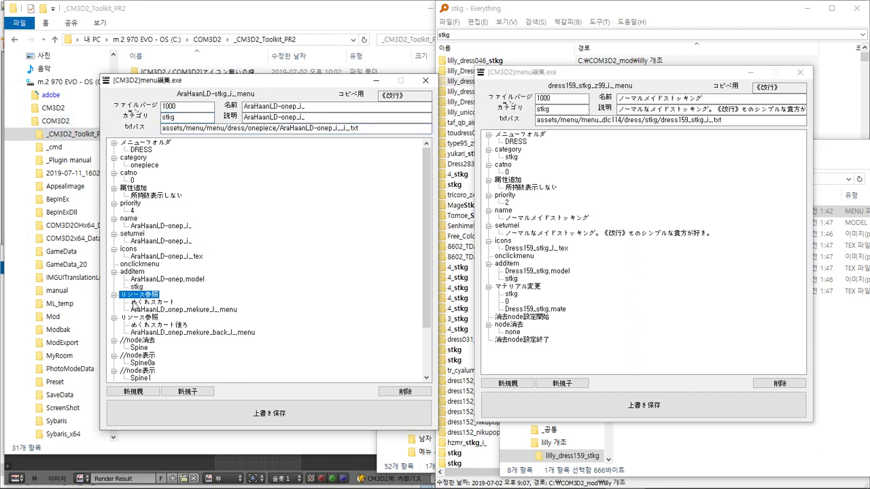
click(403, 392)
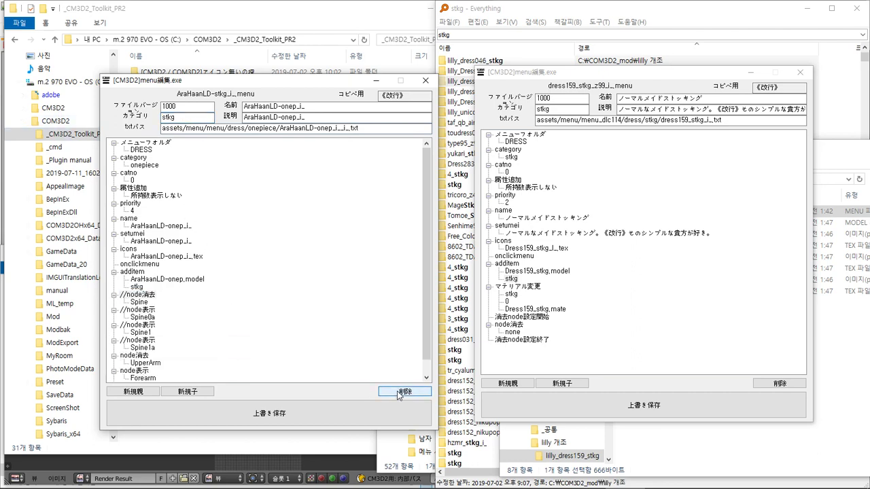
scroll(348, 347, down, 1)
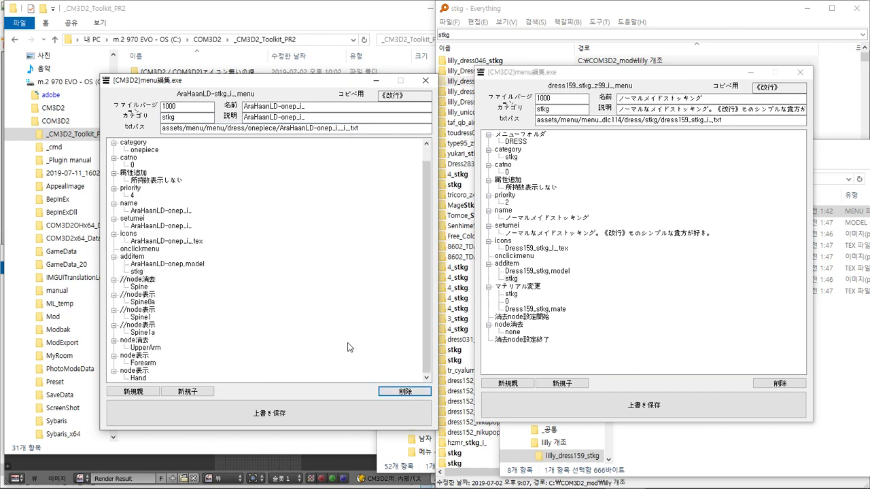
click(134, 341)
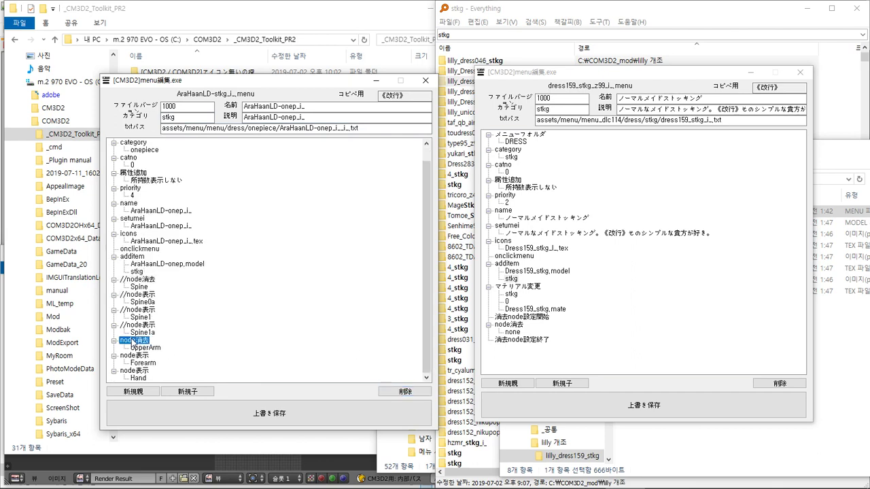
key(Left)
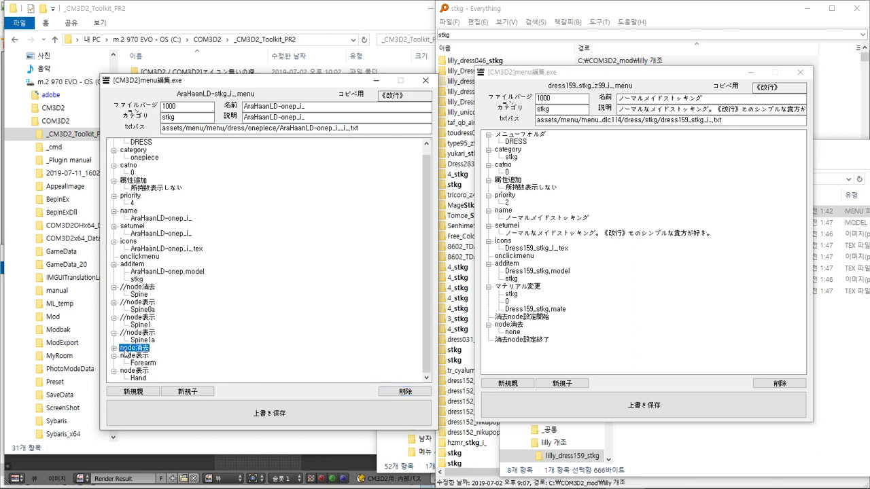
click(119, 349)
text(//)
click(121, 355)
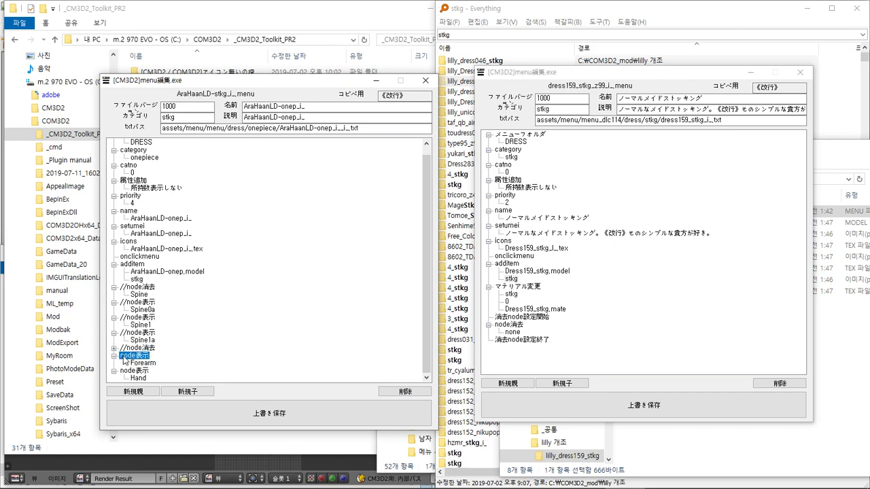
click(121, 355)
text(//)
click(121, 371)
click(120, 371)
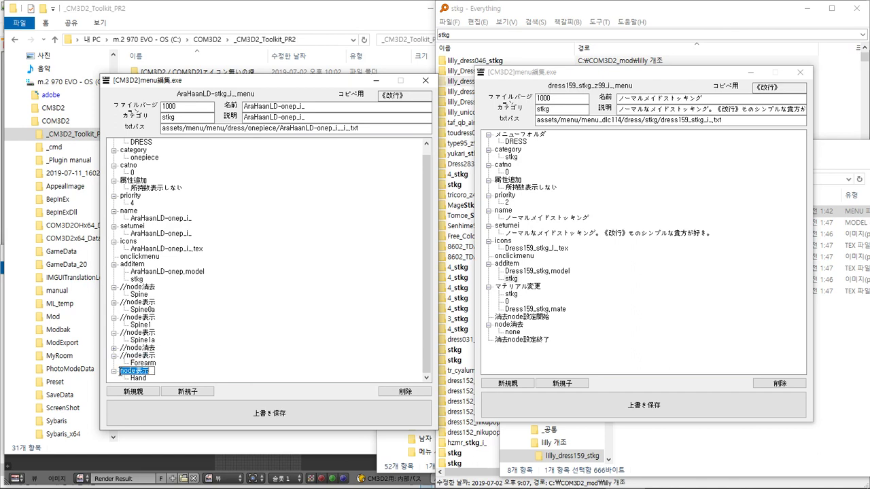
text(//)
click(259, 319)
Step: Copy the base name AraHaanLD-stkg from the menu file in kLiR_Ara and set the additem model to AraHaanLD-stkg.model
click(687, 459)
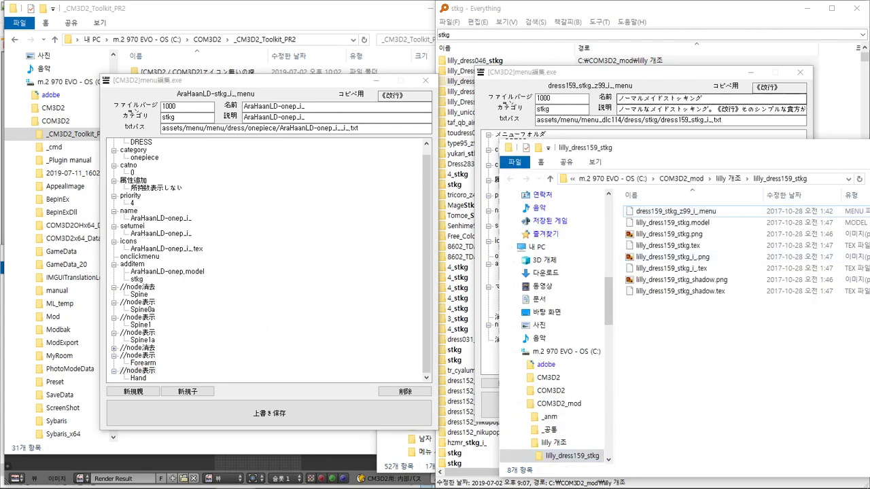
mouse_move(79, 482)
click(42, 481)
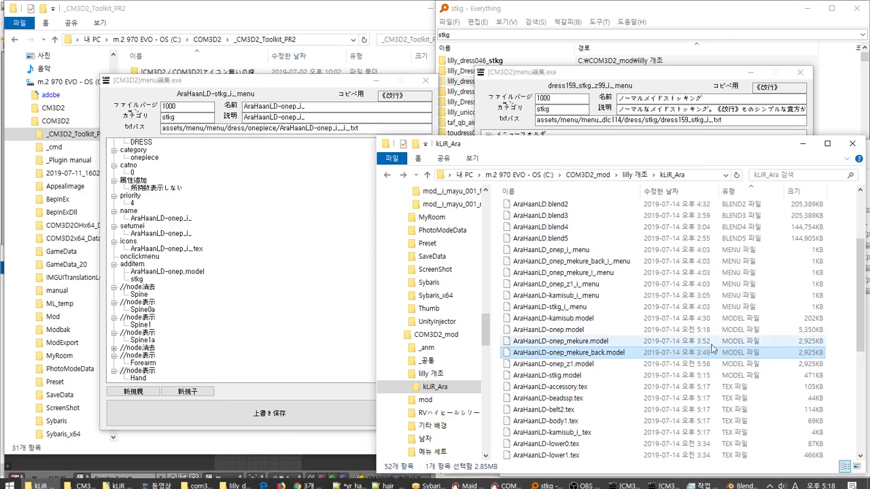
scroll(630, 359, up, 5)
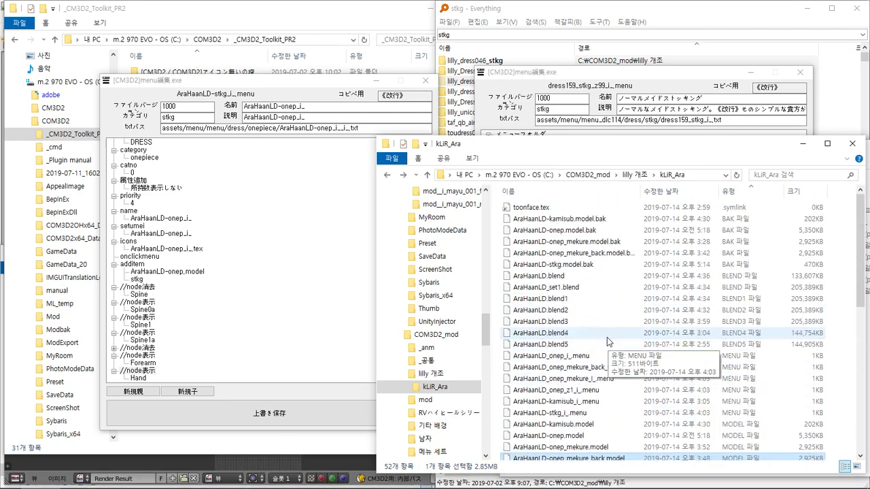
scroll(568, 288, down, 1)
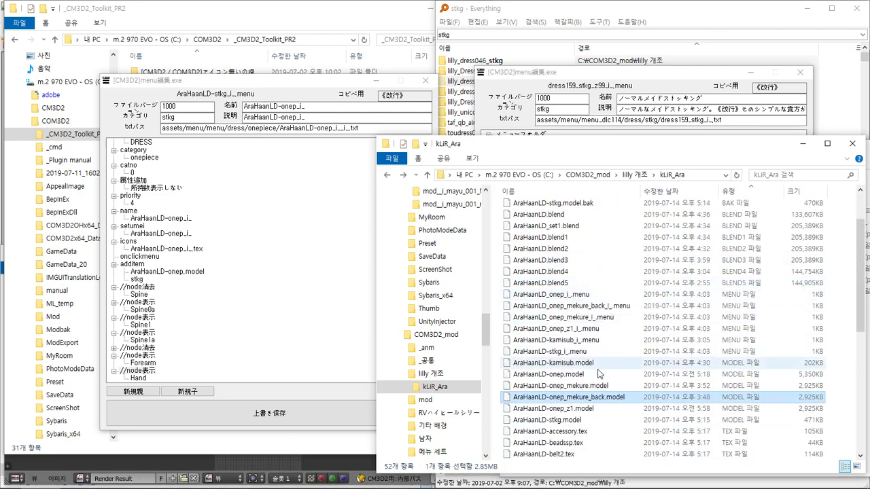
click(561, 351)
click(561, 351)
key(ctrl+c)
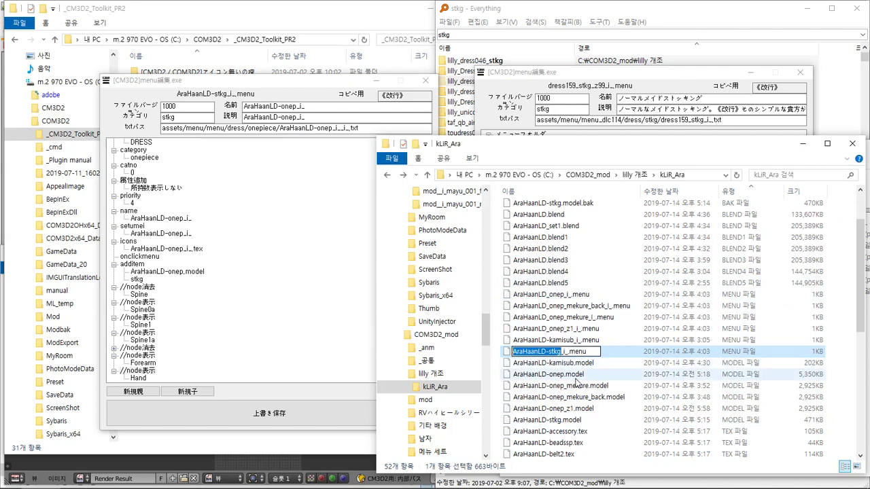
drag(572, 374, 184, 273)
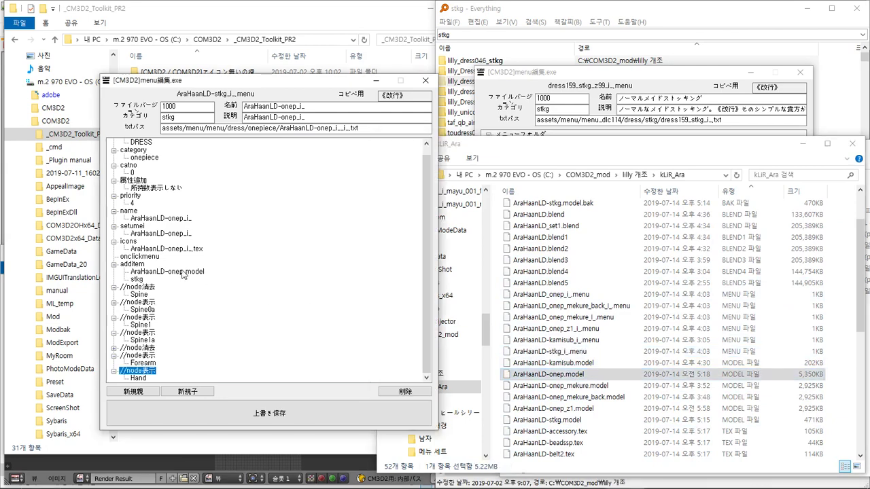
double_click(182, 273)
key(ctrl+v)
key(Return)
Step: Set the icons entry of the stocking menu to AraHaanLD-stkg_i_.tex
click(182, 249)
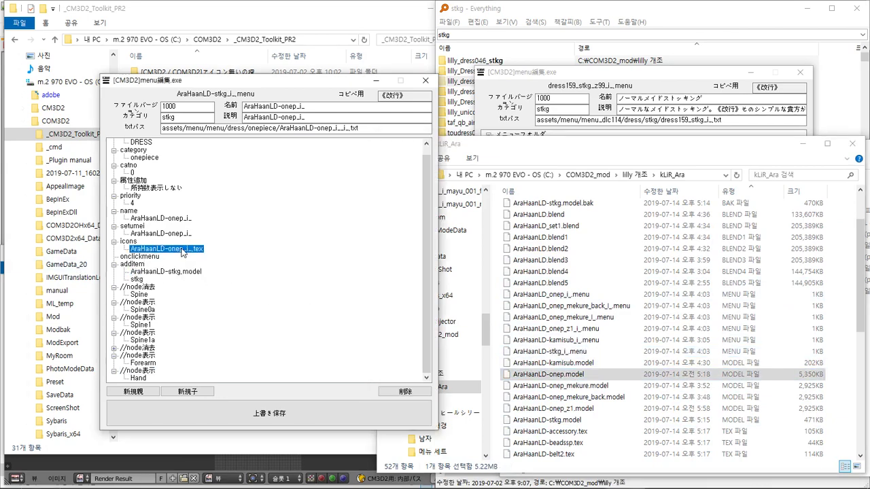
click(183, 249)
text(stkg)
Step: Set the setumei and name entries of the stocking menu to AraHaanLD-stkg_i_
click(183, 234)
click(184, 234)
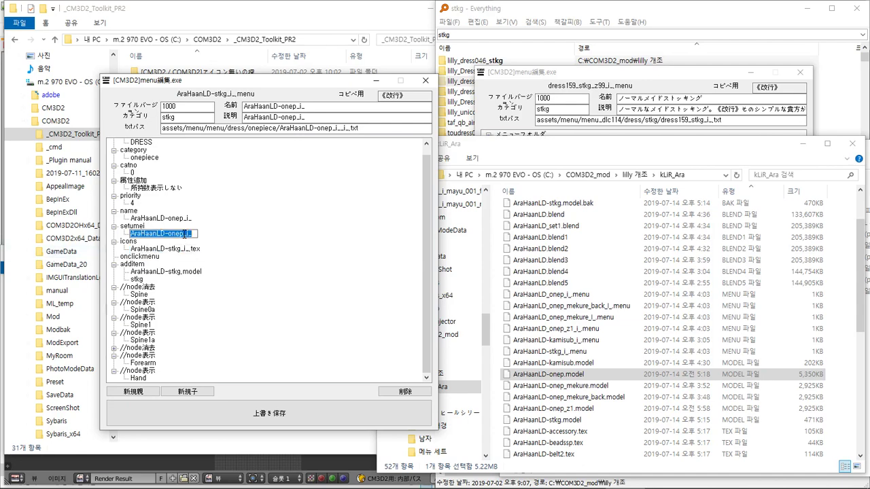
text(AraHaanLD-stkg_i_)
double_click(179, 217)
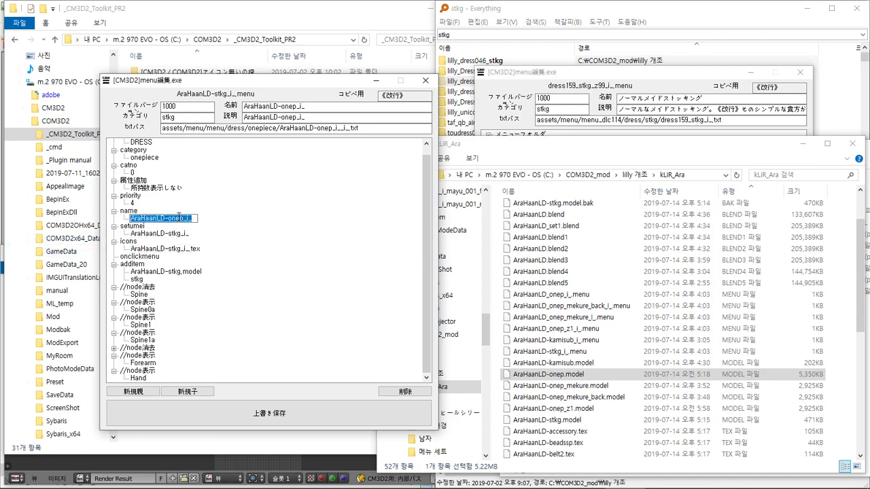
text(AraHaanLD-stkg_i_)
key(Return)
Step: Set the name and description header values of the stocking menu to AraHaanLD-stkg
scroll(297, 228, up, 1)
double_click(291, 106)
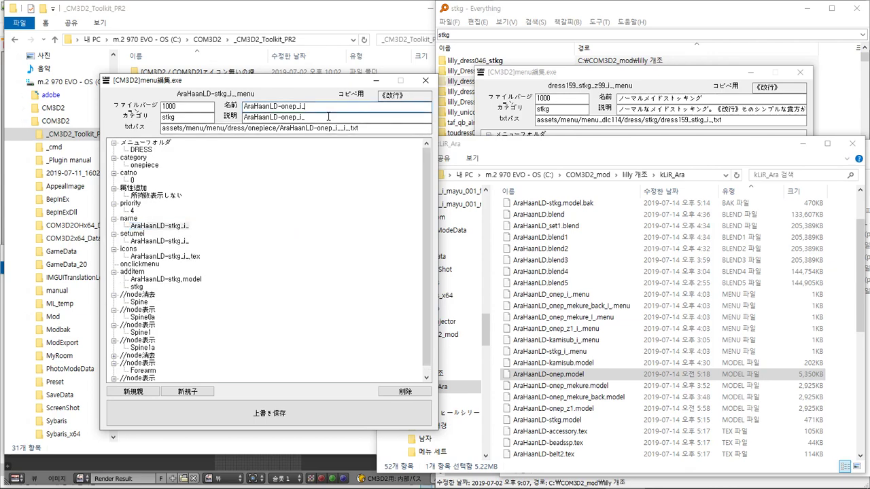
text(stkg)
drag(245, 117, 327, 117)
key(ctrl+v)
Step: Set the category entry of the stocking menu to stkg and overwrite AraHaanLD-stkg_i_.menu
click(137, 288)
click(144, 165)
text(stkg)
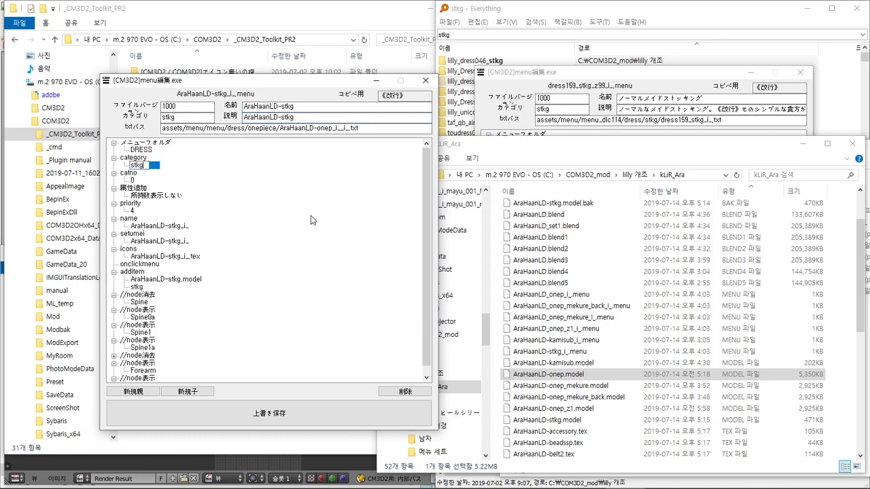
key(Return)
click(271, 398)
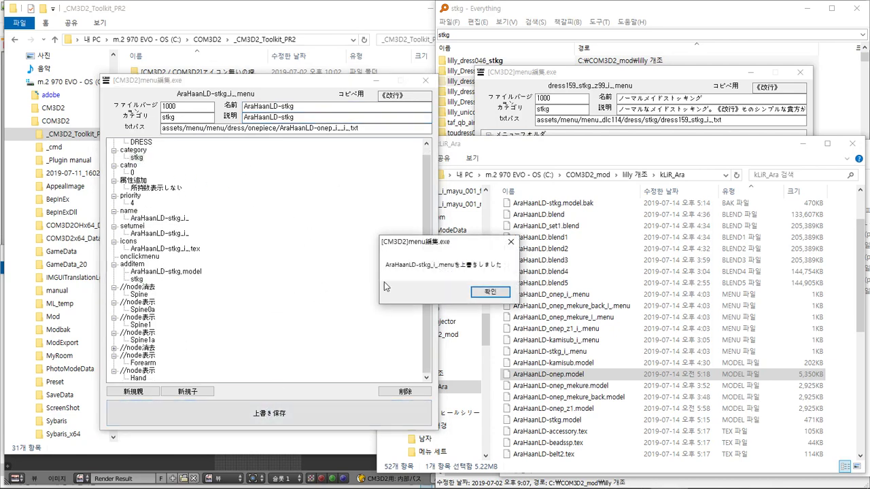
click(476, 295)
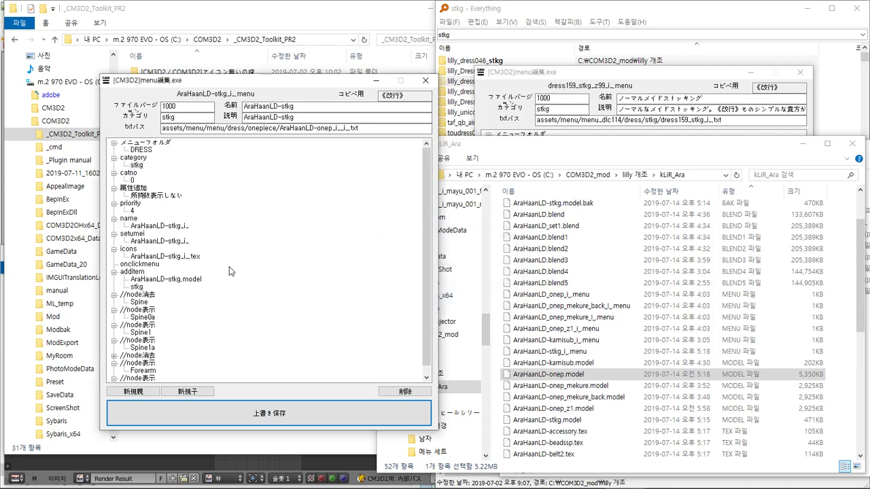
scroll(230, 271, down, 1)
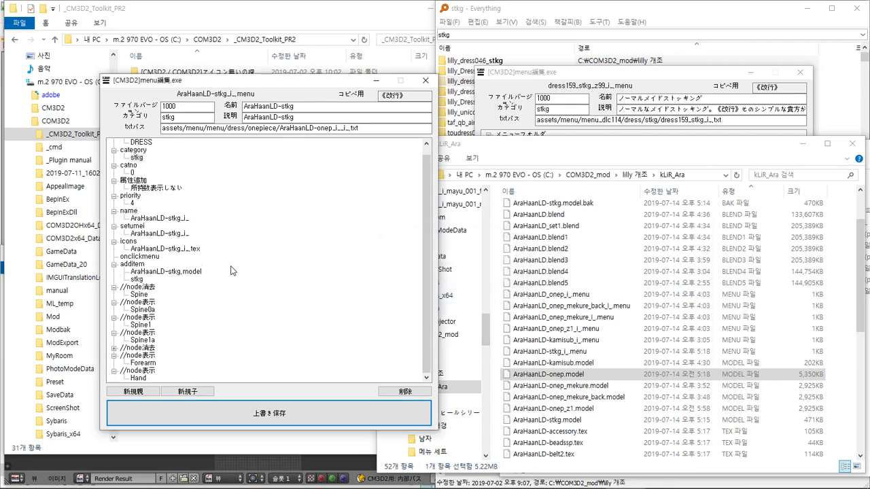
scroll(653, 388, down, 3)
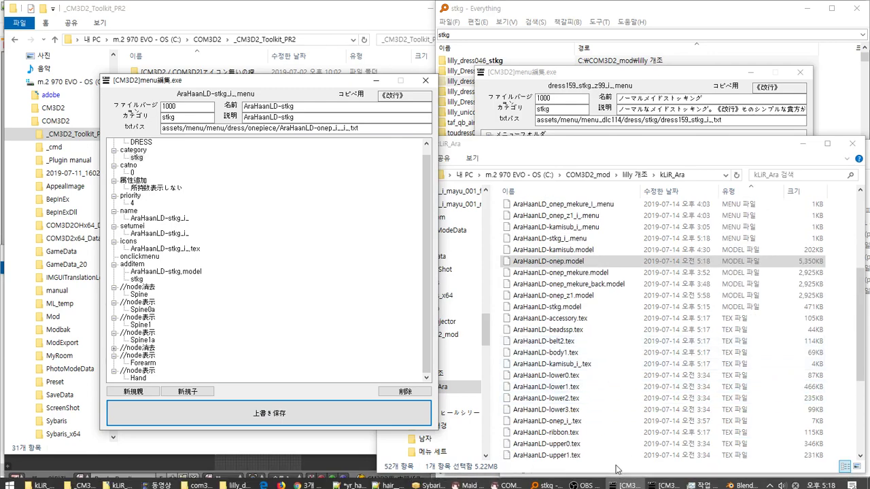
Step: Switch to Blender and duplicate the stocking object AraHaanLD-stkg.002 in place
click(430, 481)
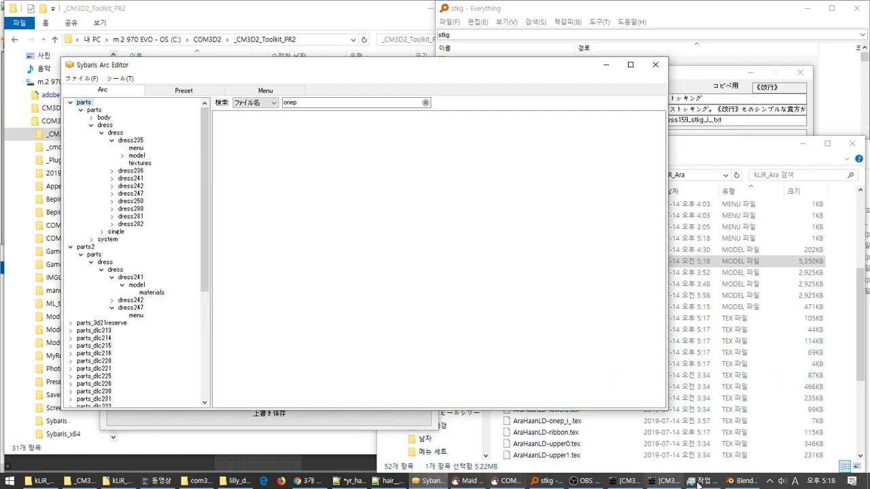
click(743, 480)
right_click(284, 256)
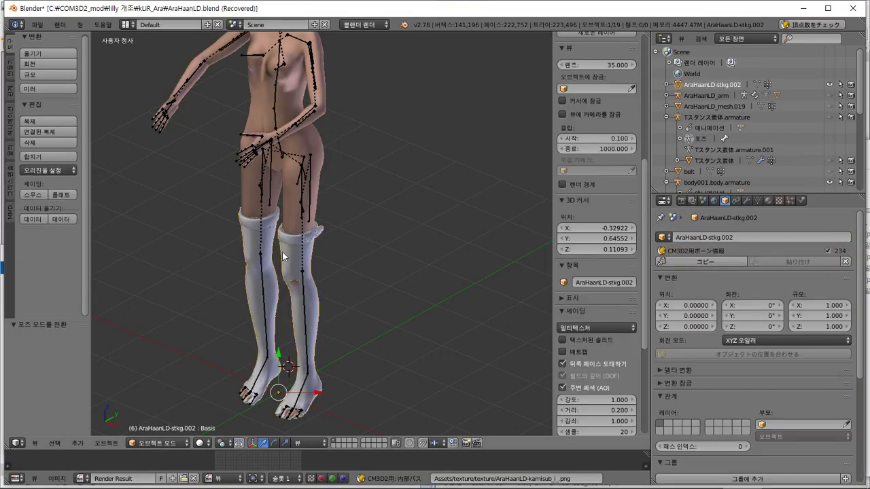
middle_drag(293, 256, 320, 253)
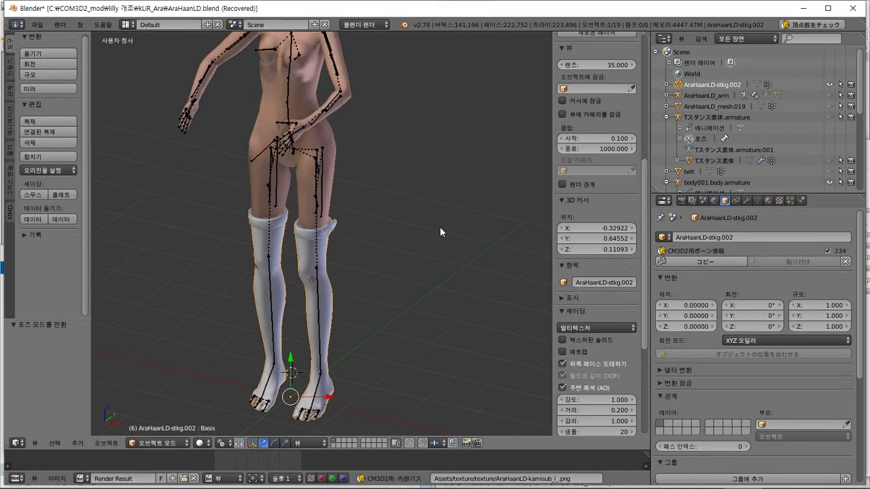
click(681, 202)
scroll(731, 148, down, 2)
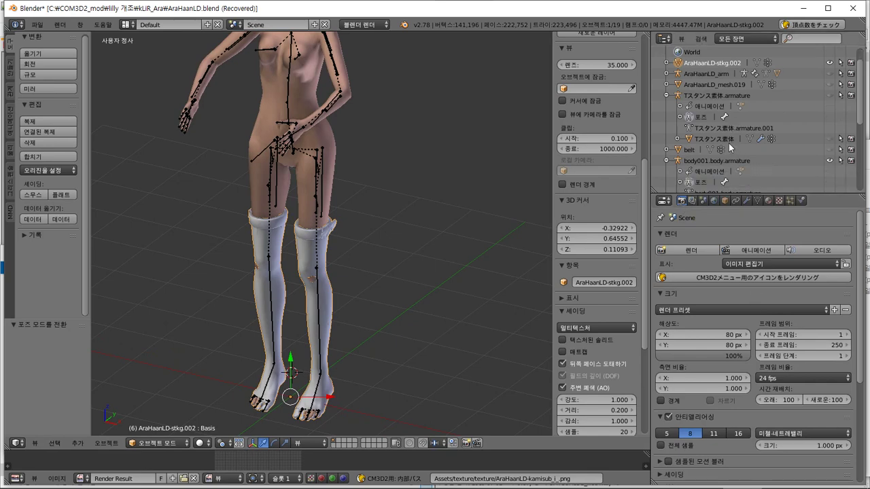
scroll(731, 146, up, 2)
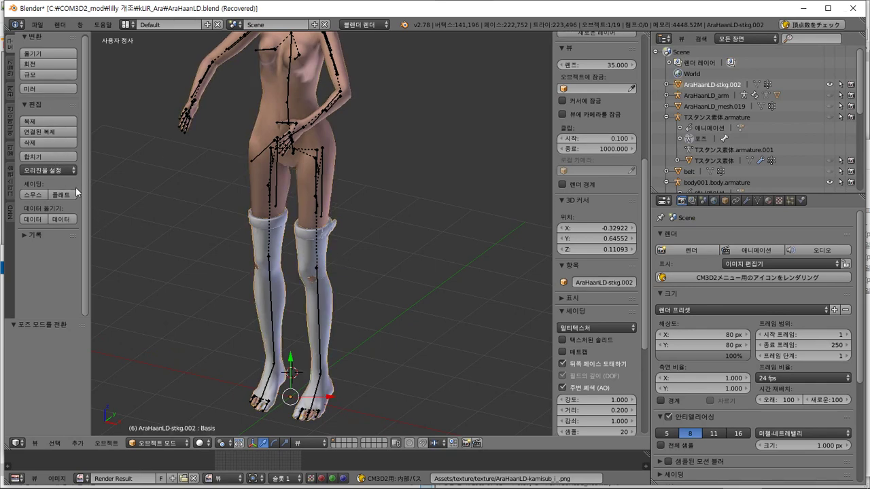
click(55, 122)
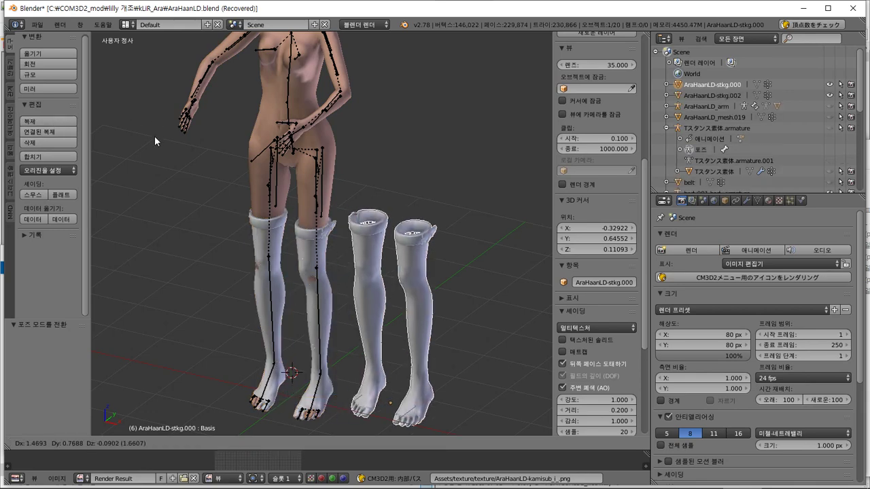
key(Escape)
Step: Render the CM3D2 menu icon for AraHaanLD-stkg.002 at 80 px and enlarge the image editor to show it
click(730, 94)
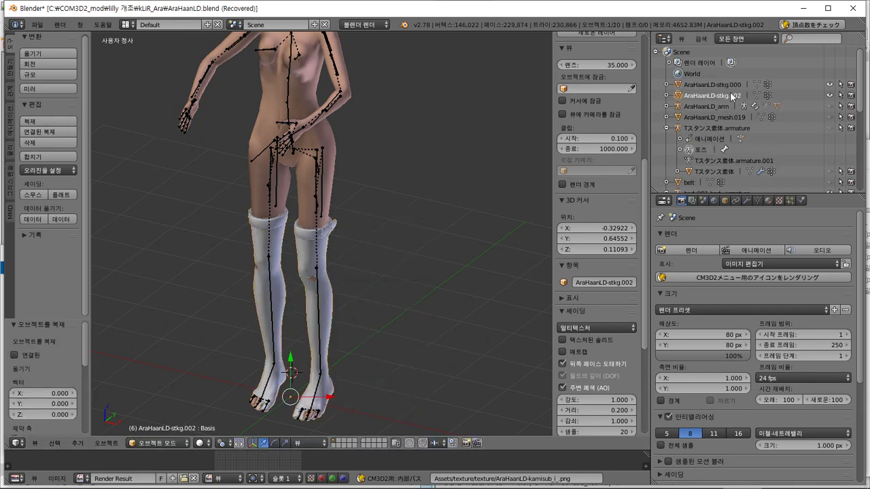
click(681, 277)
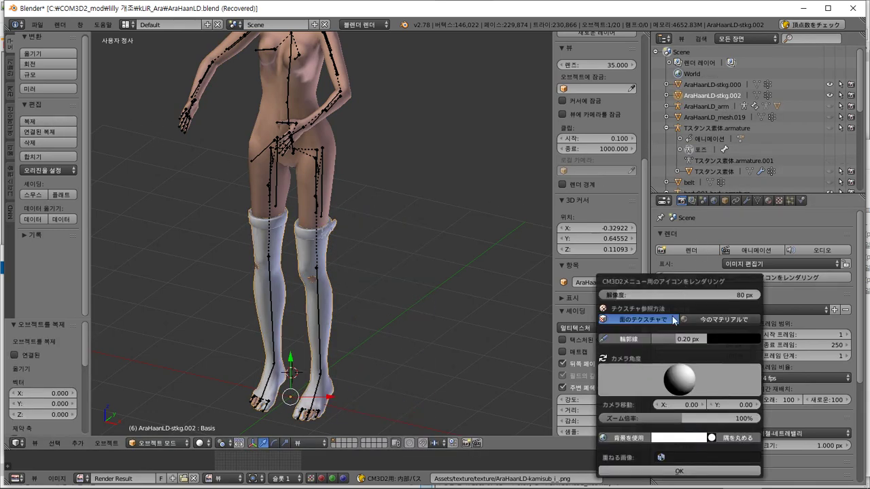
click(652, 471)
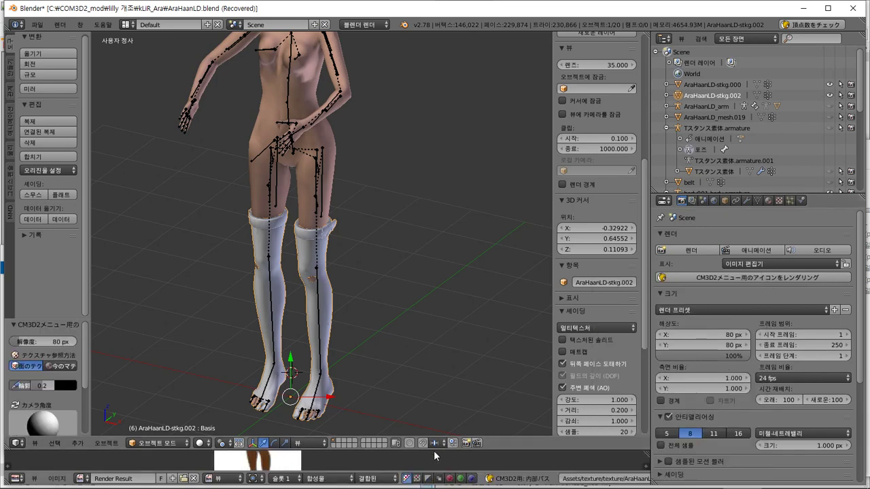
drag(435, 450, 448, 381)
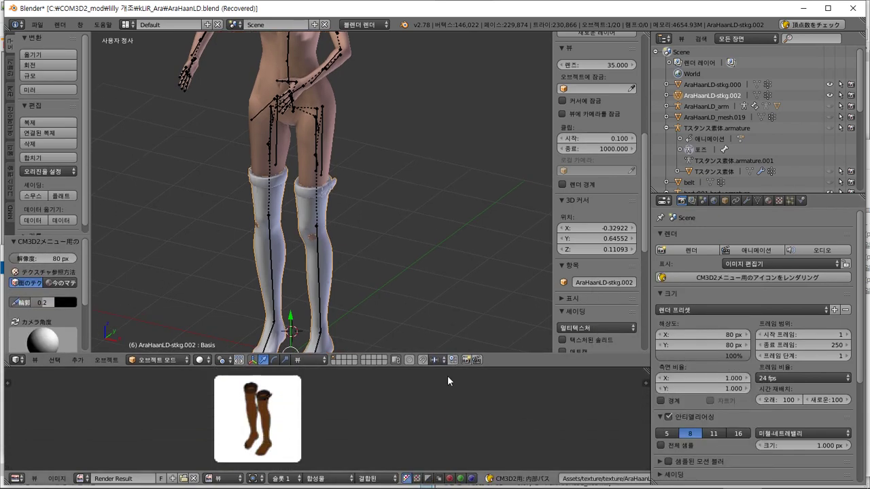
Step: Save the rendered stocking icon as untitled.png in the kLiR_Ara folder
click(66, 480)
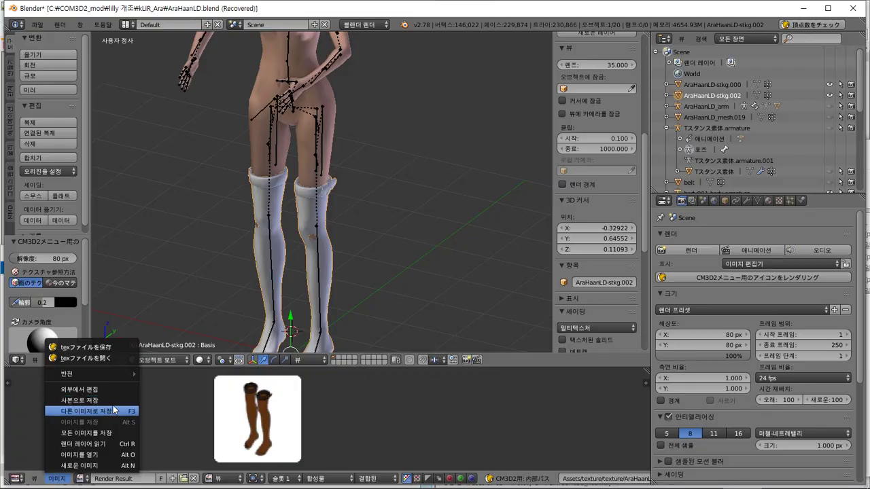
click(113, 412)
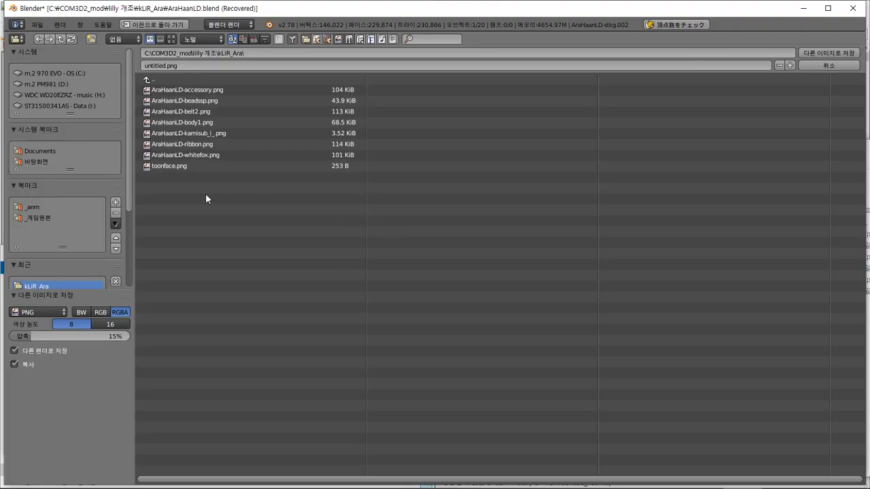
click(829, 53)
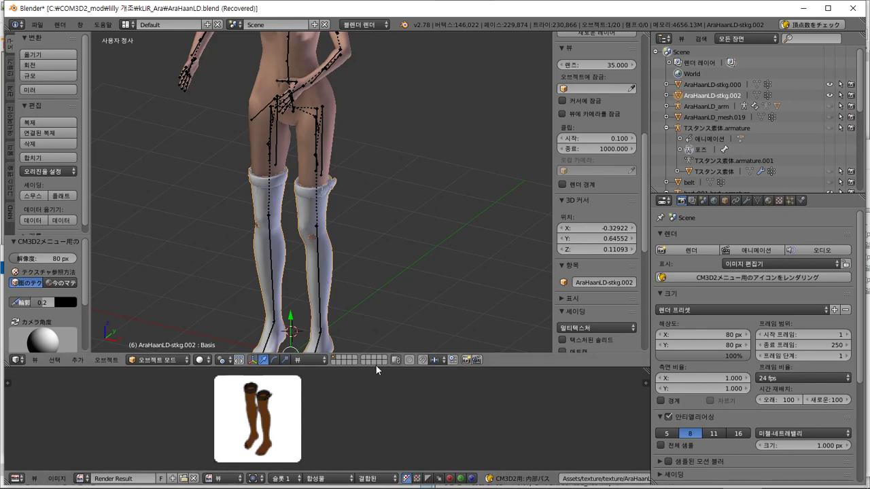
Step: Shrink the image editor again and delete the original stocking object AraHaanLD-stkg.002
drag(376, 367, 377, 433)
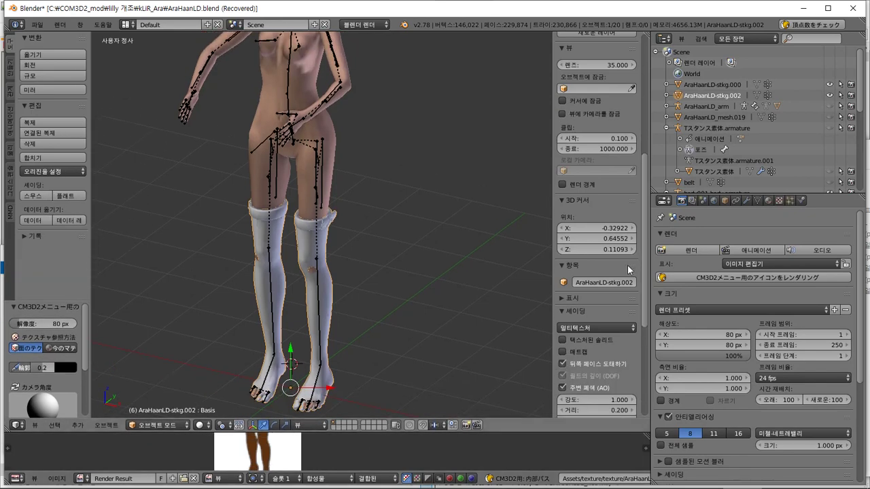
right_click(713, 97)
click(713, 97)
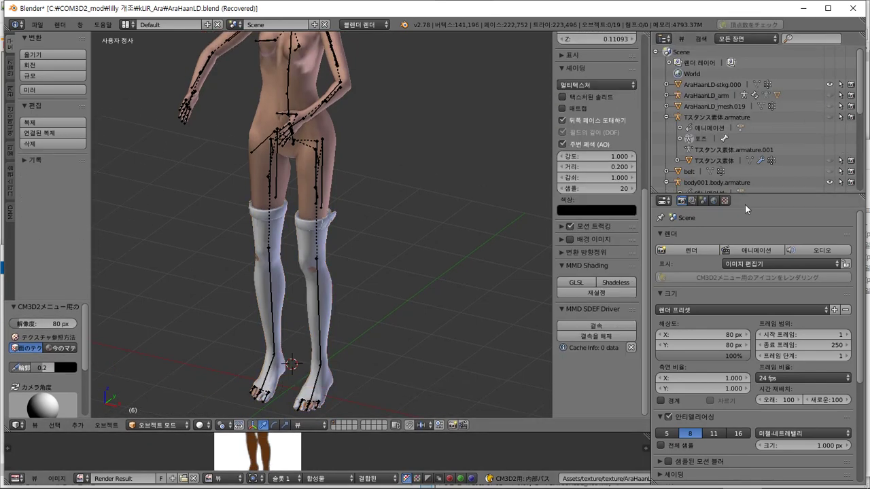
Step: Switch to the kLiR_Ara folder and rename untitled.png as AraHaanLD-stkg_i_.png, copying the base name from the stocking menu file
key(alt+Tab)
key(alt+Tab)
key(alt+Tab)
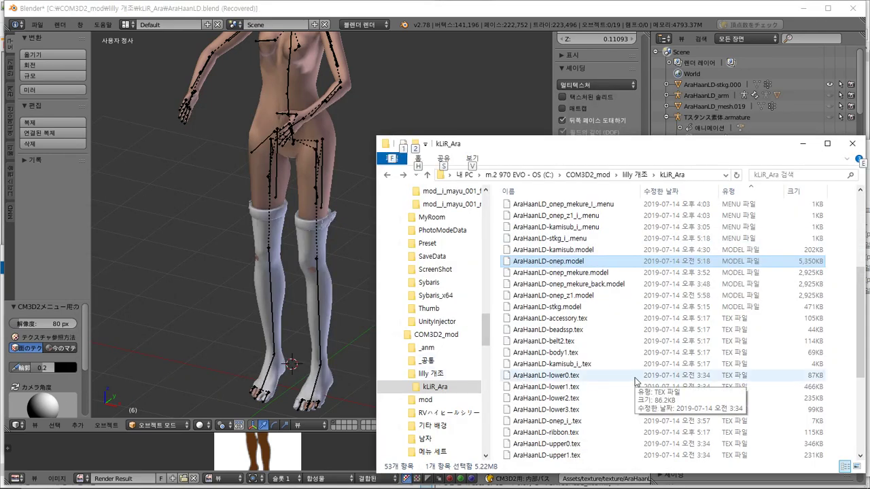
click(577, 376)
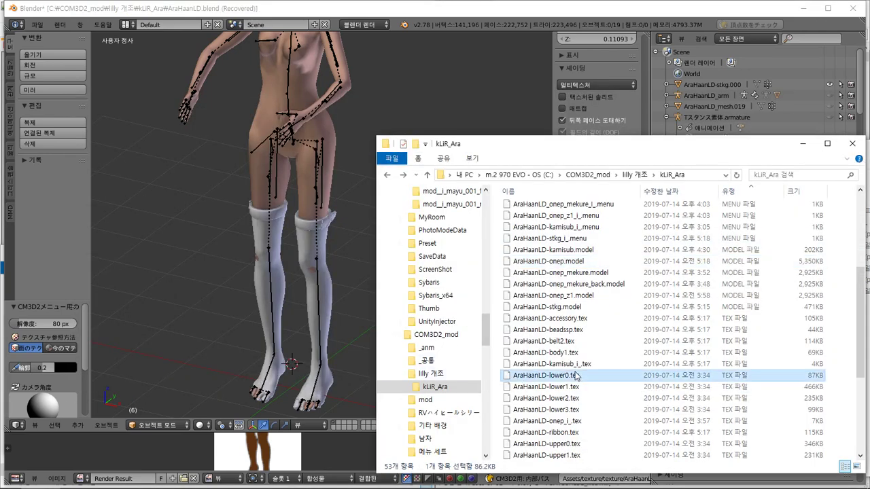
click(577, 238)
key(ctrl+c)
key(F2)
scroll(621, 375, down, 5)
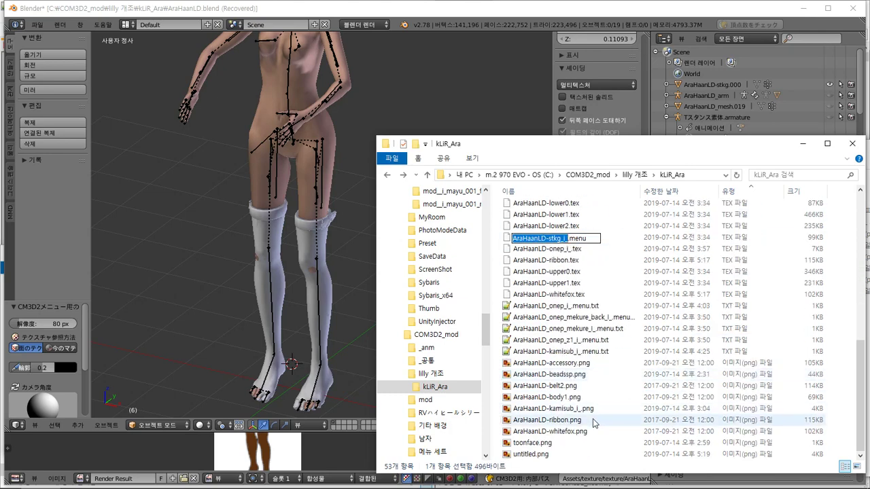
click(598, 454)
key(F2)
key(ctrl+v)
key(Return)
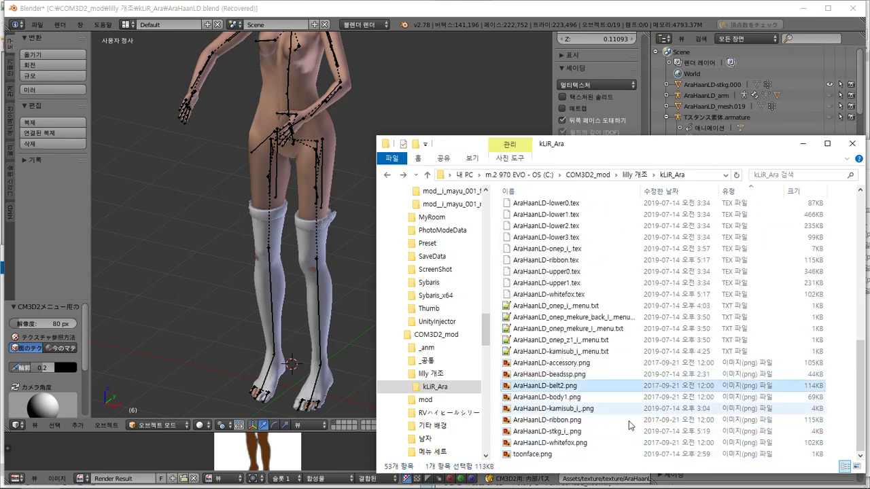
Step: Convert AraHaanLD-stkg_i_.png to a tex file with the toolkit's [CM3D2]tex←→png変換.exe, using the texture path assets/texture/
key(alt+Tab)
key(alt+Tab)
key(alt+Tab)
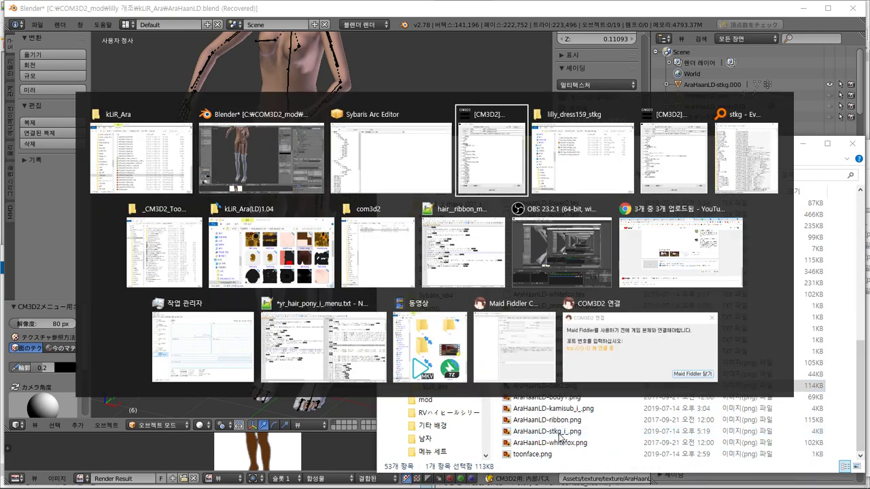
click(152, 245)
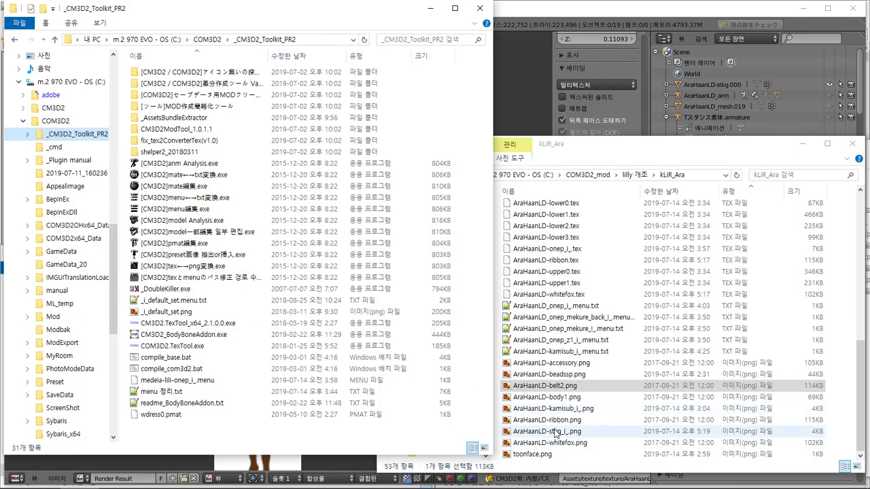
drag(557, 432, 316, 266)
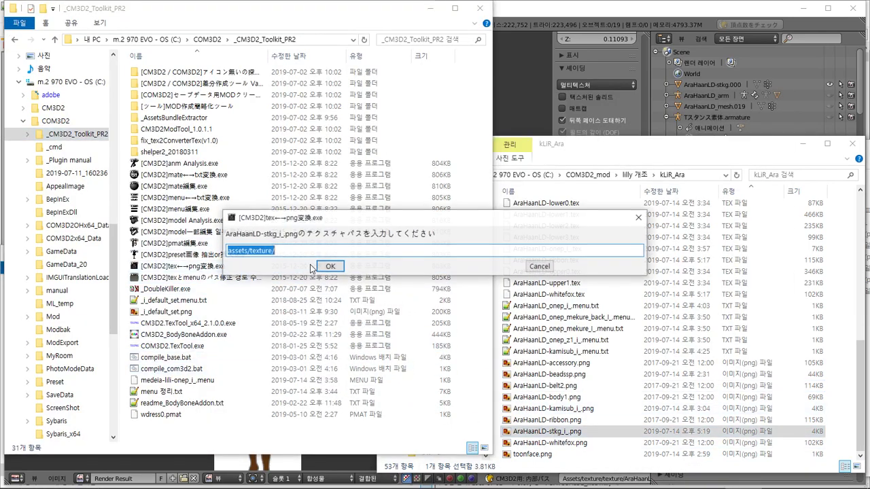
click(325, 266)
Step: Launch COM3D2x64 and bring the stocking menu editor back to the front
key(super)
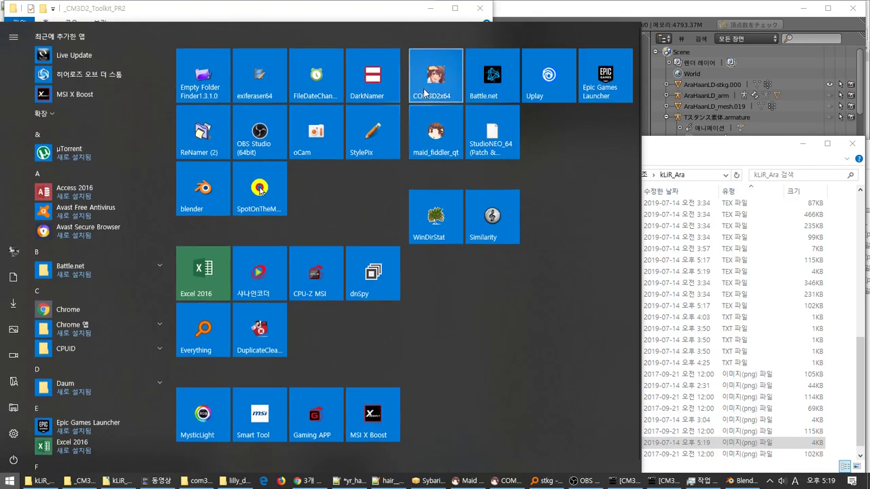
key(super)
click(663, 484)
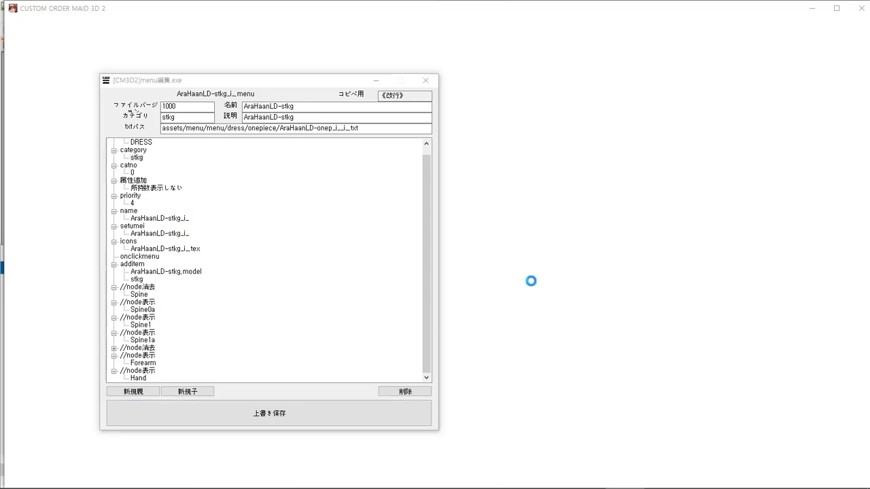
Step: Switch to Blender and select the left calf bone of body001.body.armature in Pose Mode to check its name
key(alt+Tab)
click(418, 171)
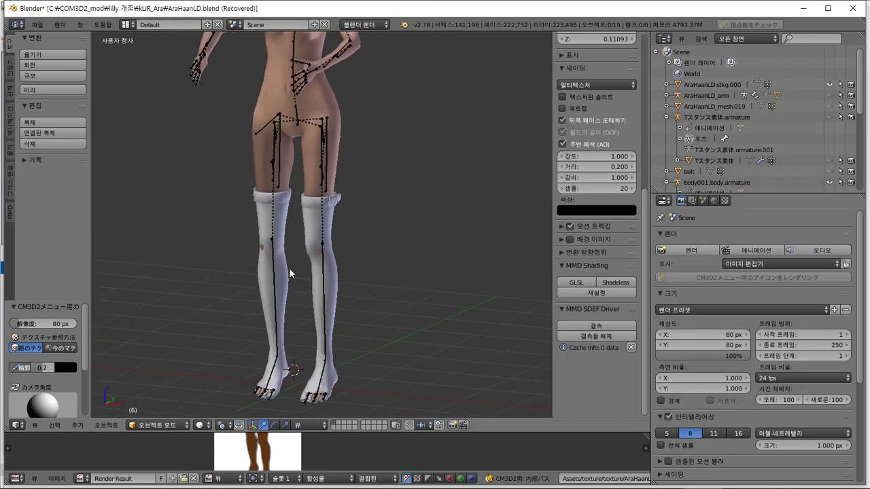
key(ctrl+Tab)
right_click(324, 272)
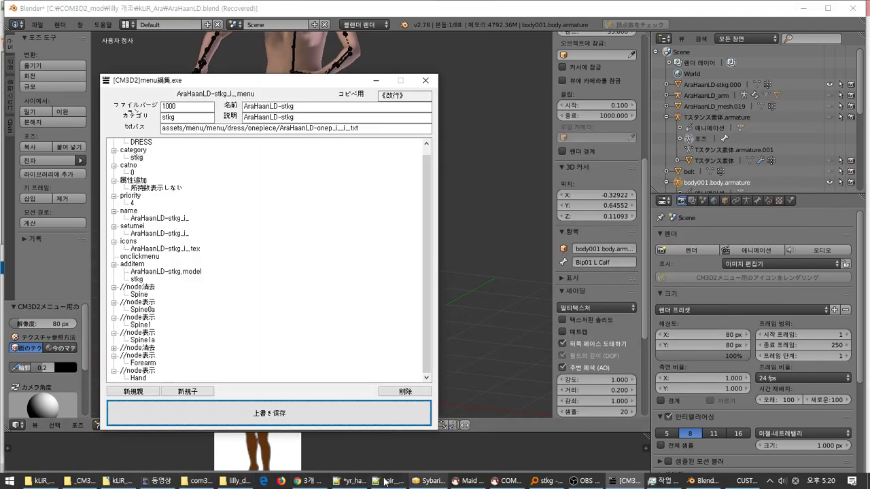
Step: Switch to Notepad++, discard the missing yr_hair_pony_i_.menu.txt from the editor, and find the node消去 Calf line in menu 정리.txt
click(362, 482)
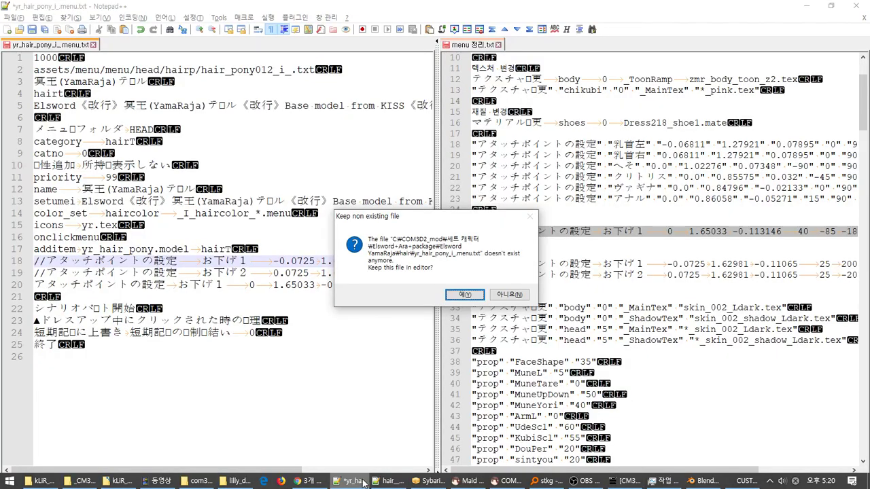
click(507, 293)
scroll(411, 305, down, 4)
scroll(412, 309, down, 20)
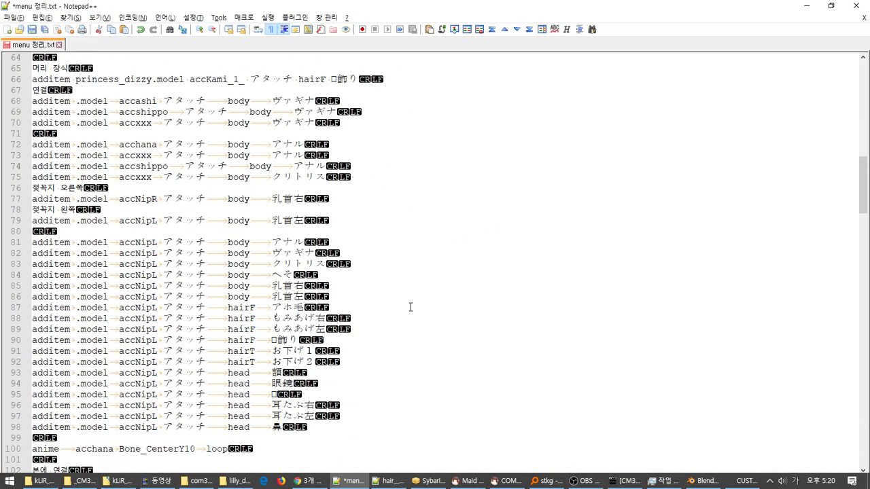
scroll(406, 308, down, 11)
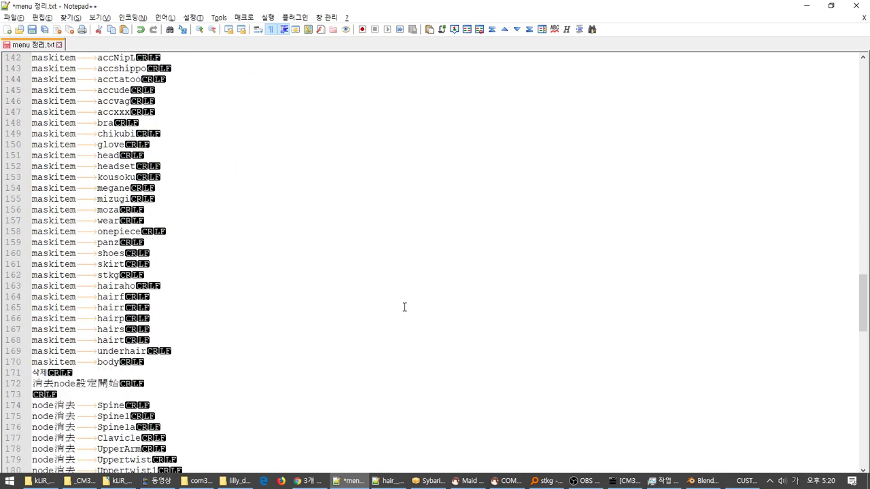
scroll(405, 302, up, 4)
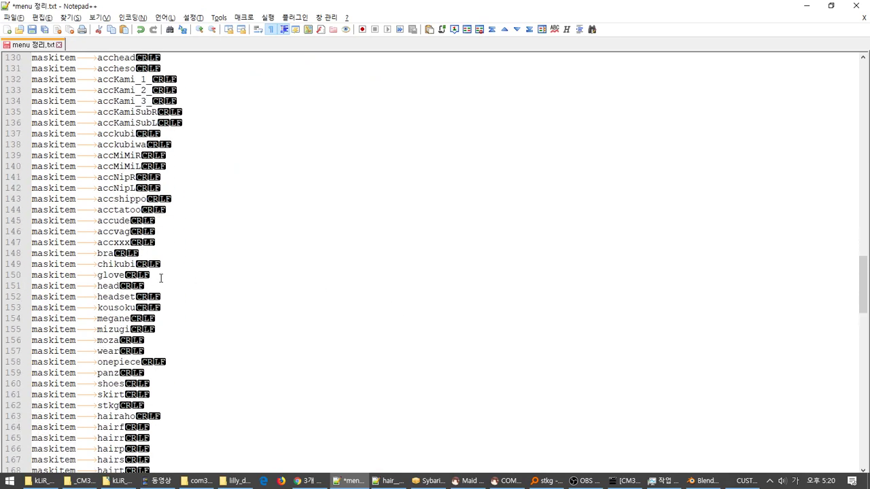
scroll(148, 279, down, 11)
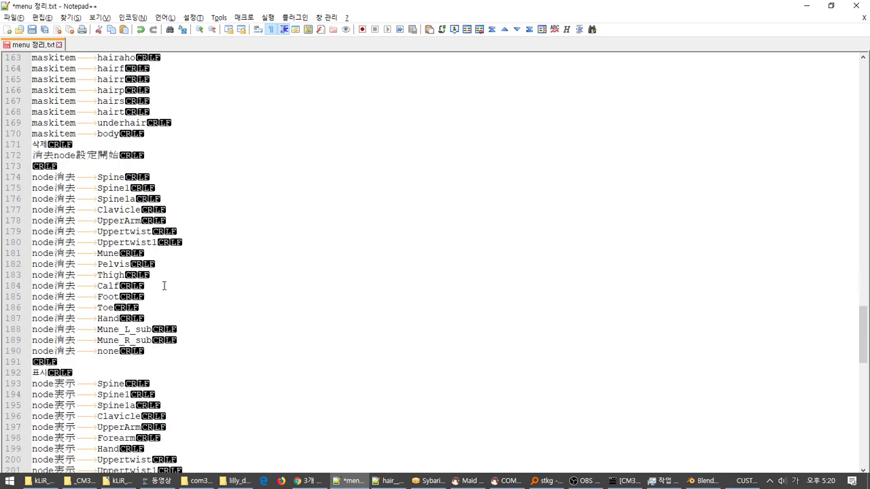
double_click(110, 286)
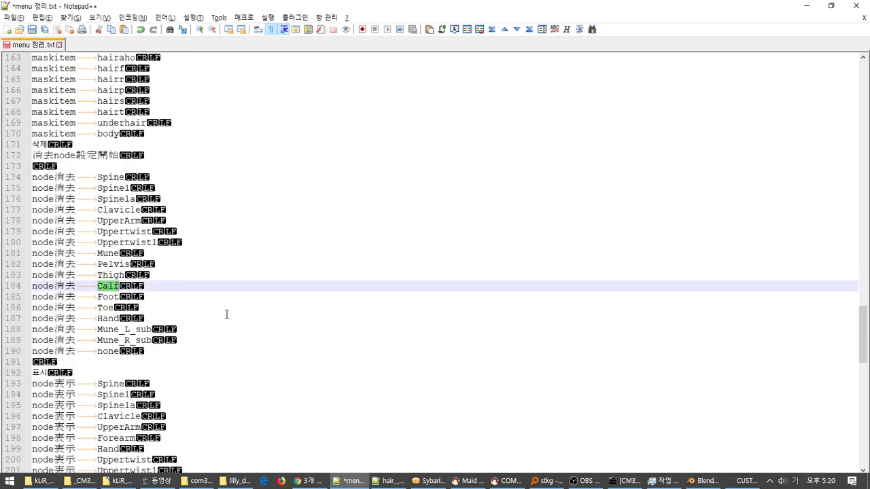
Step: Add a new parent entry node消去 to the stocking menu in the menu editor, copying the name from menu 정리.txt
key(alt+Tab)
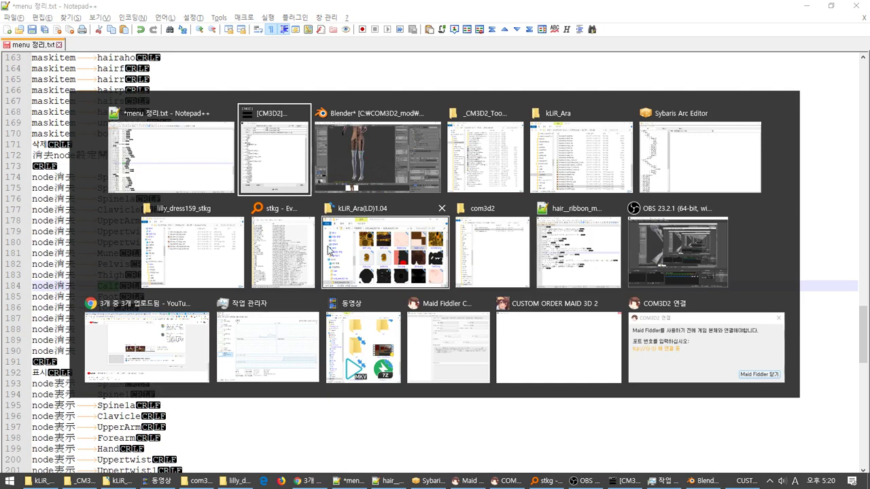
click(269, 142)
drag(264, 87, 445, 121)
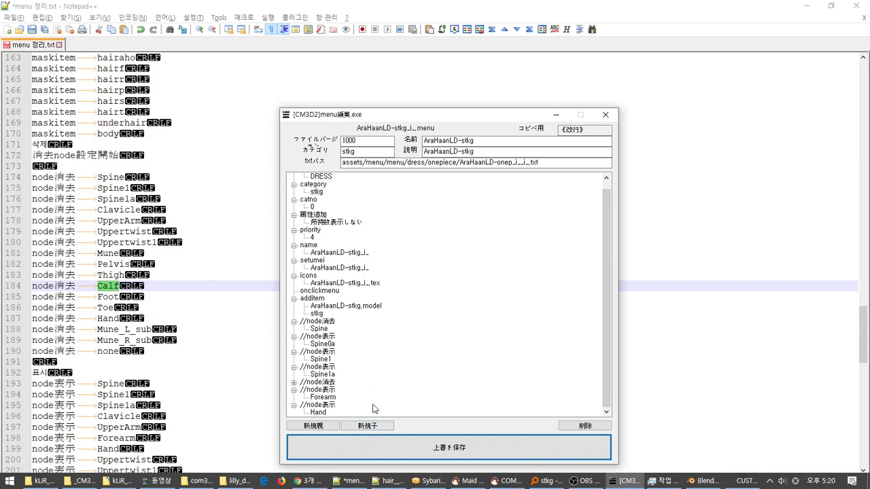
double_click(75, 178)
key(ctrl+c)
key(alt+Tab)
click(314, 426)
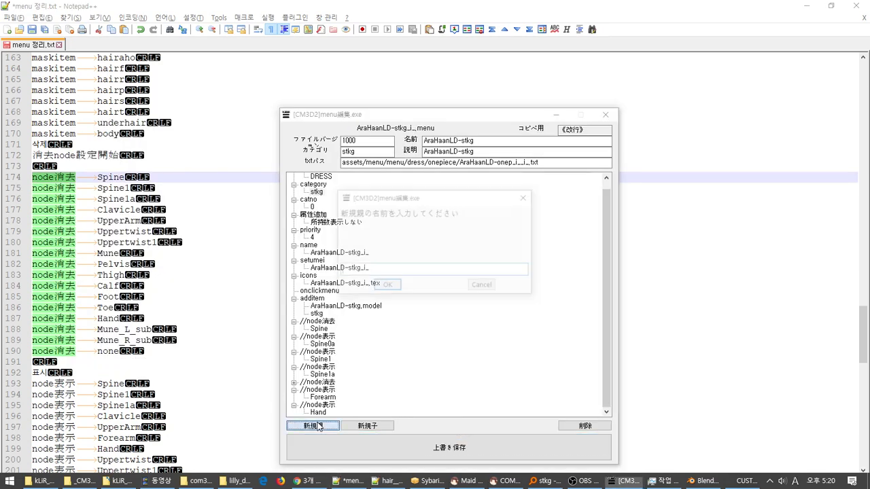
key(ctrl+v)
click(386, 287)
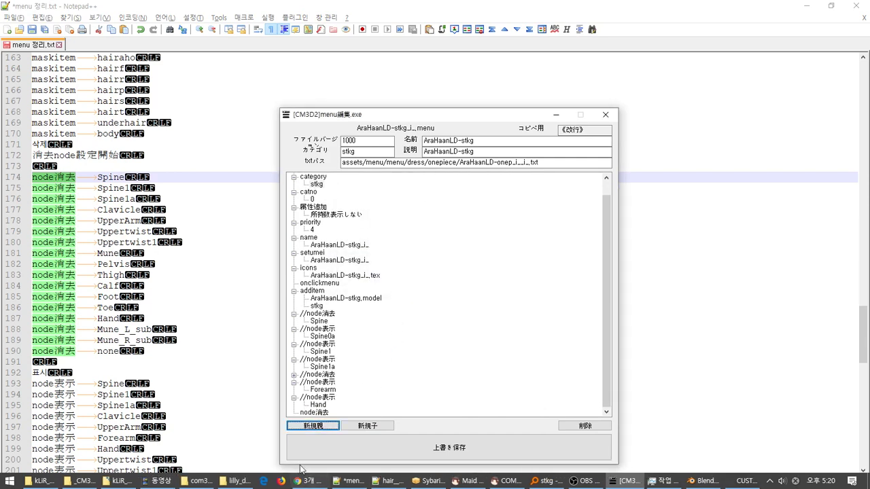
Step: Add Calf as a child of the new node消去 entry, copied from menu 정리.txt, and save over AraHaanLD-stkg_i_.menu
click(314, 413)
click(367, 425)
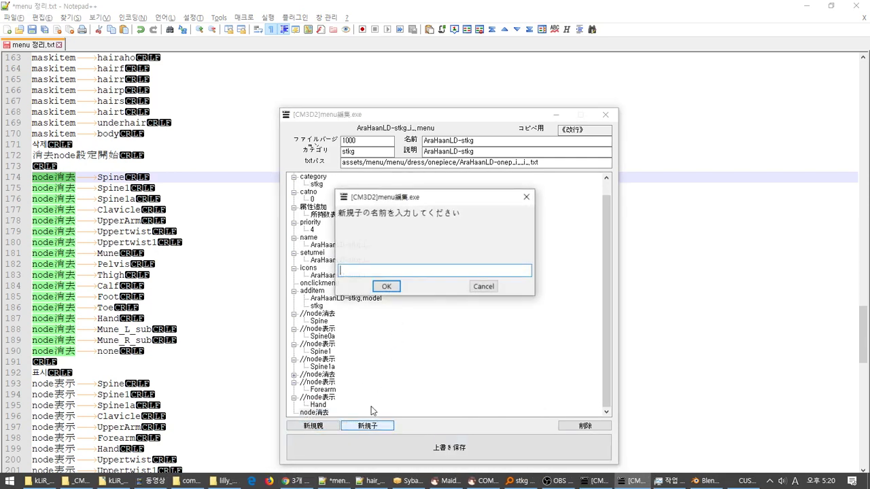
double_click(108, 287)
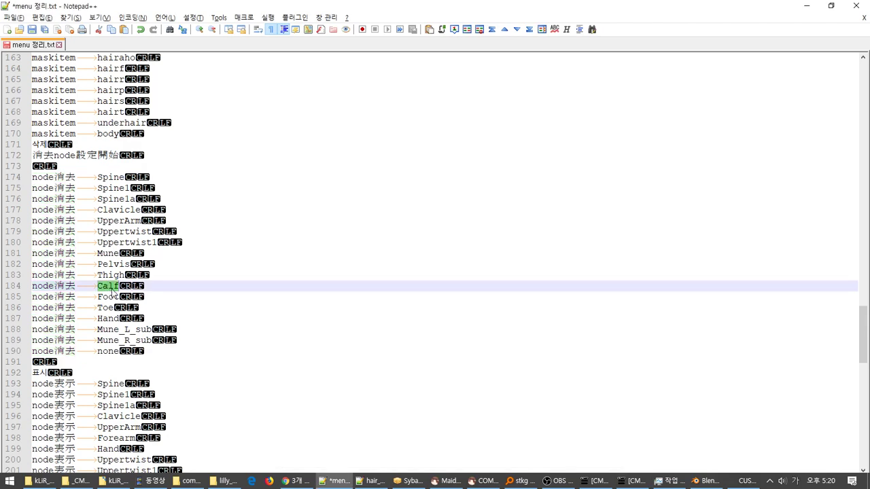
click(469, 269)
click(373, 288)
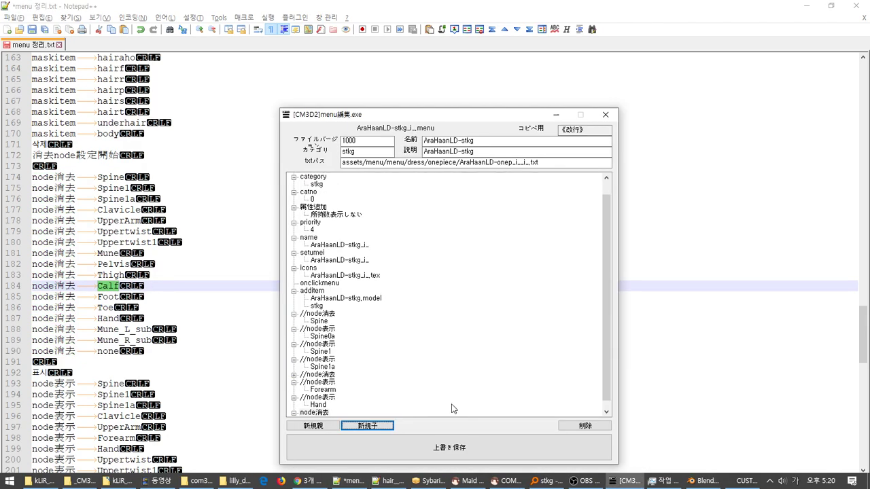
click(428, 449)
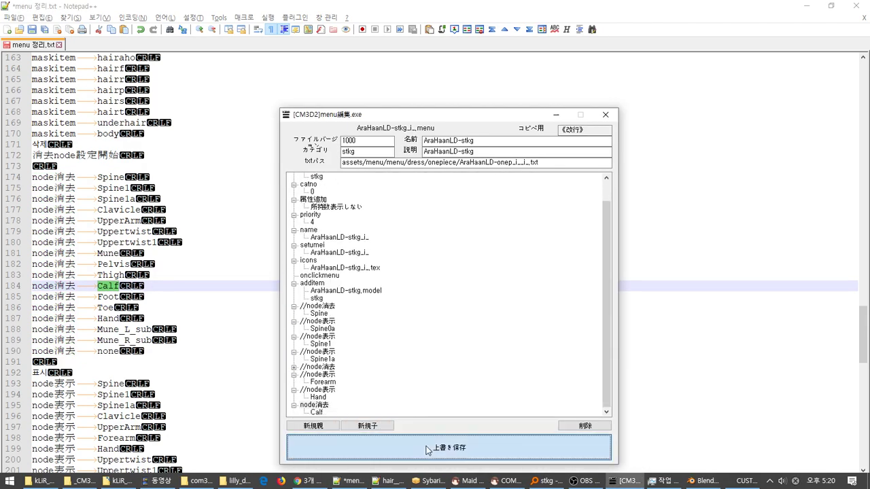
click(476, 280)
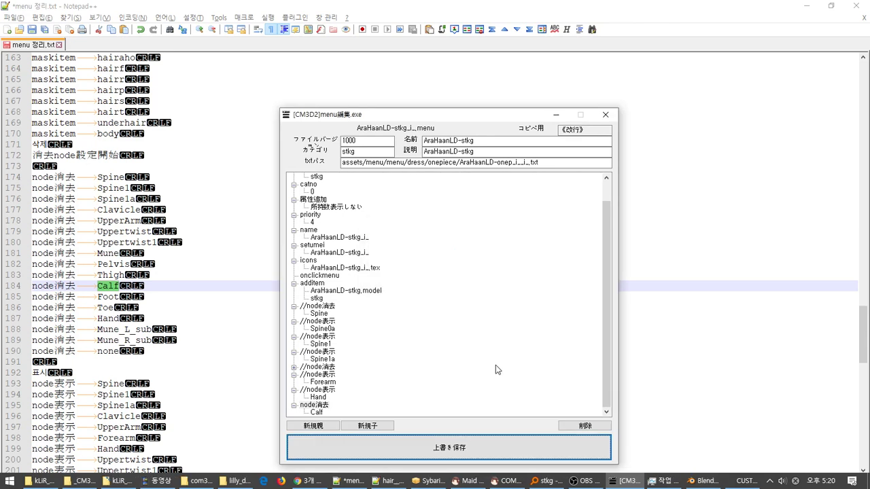